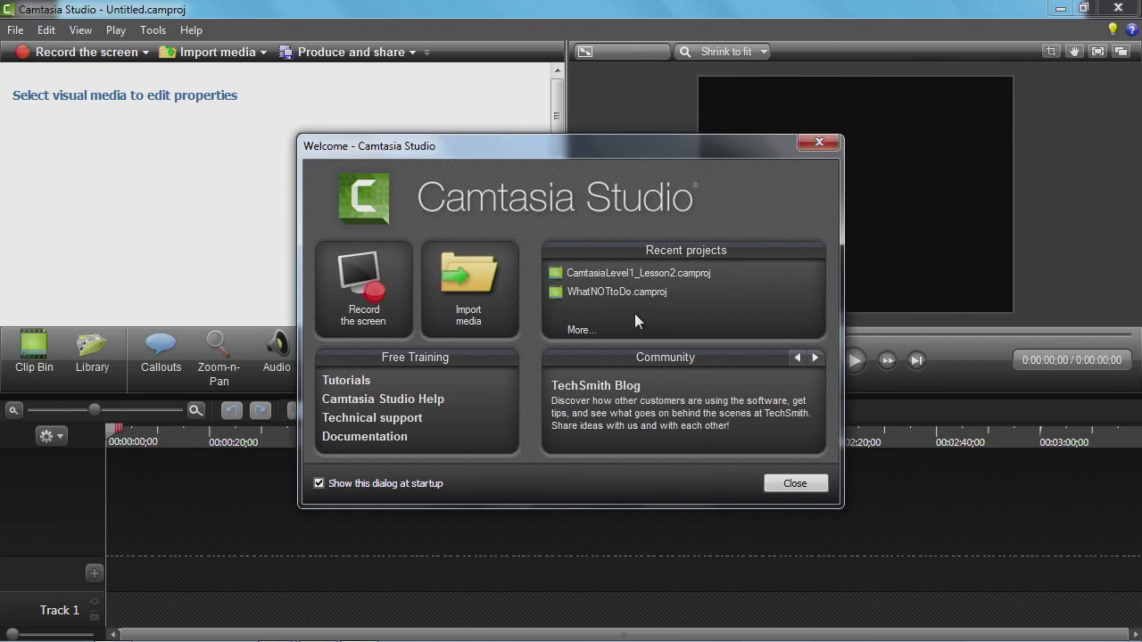
Browse for other existing projects from the welcome window, cancel without opening one, and close the welcome window
click(580, 331)
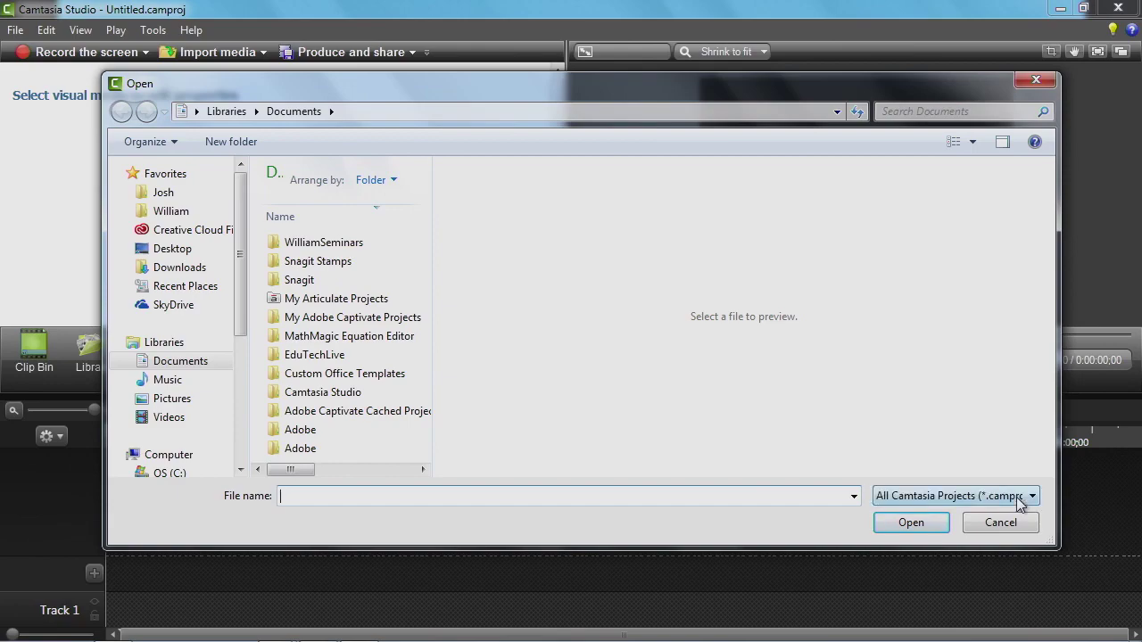
click(1018, 525)
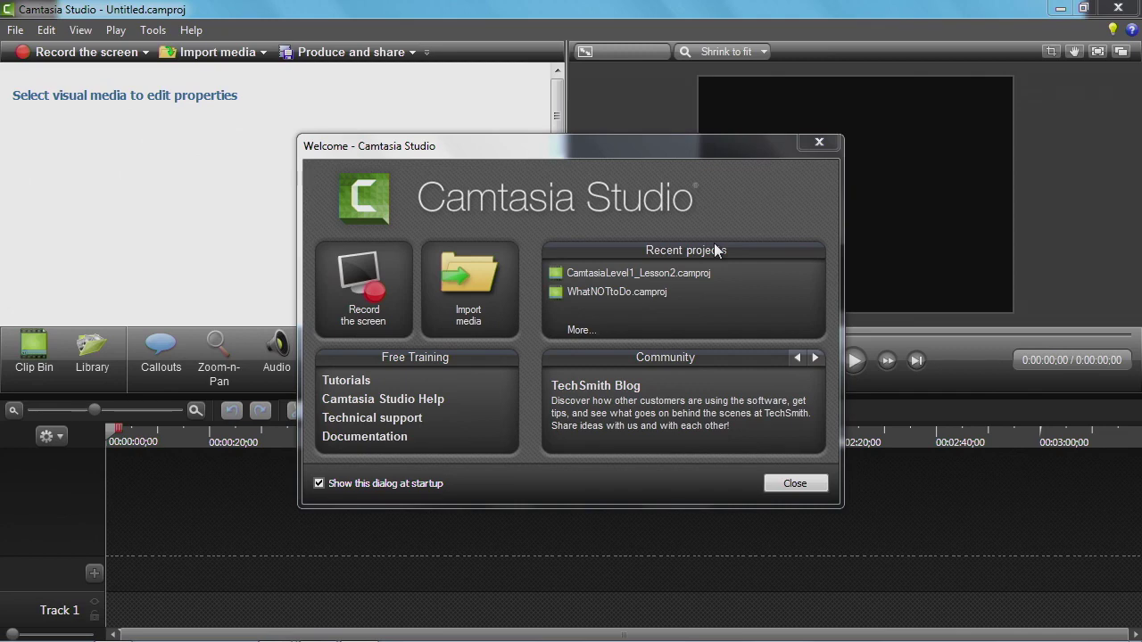
click(787, 482)
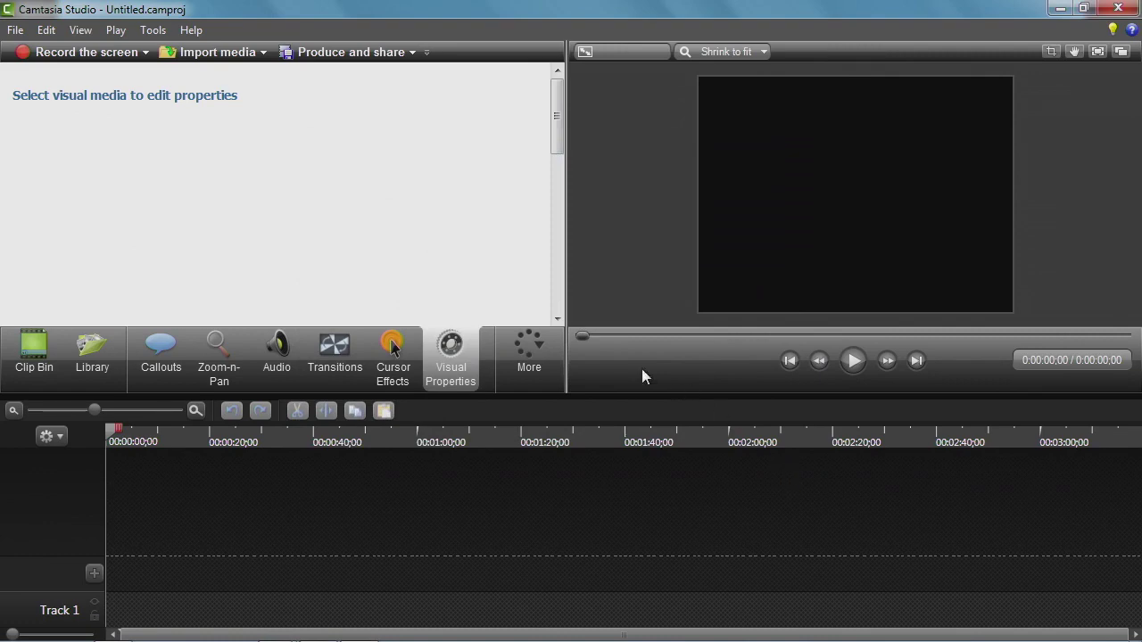
click(15, 30)
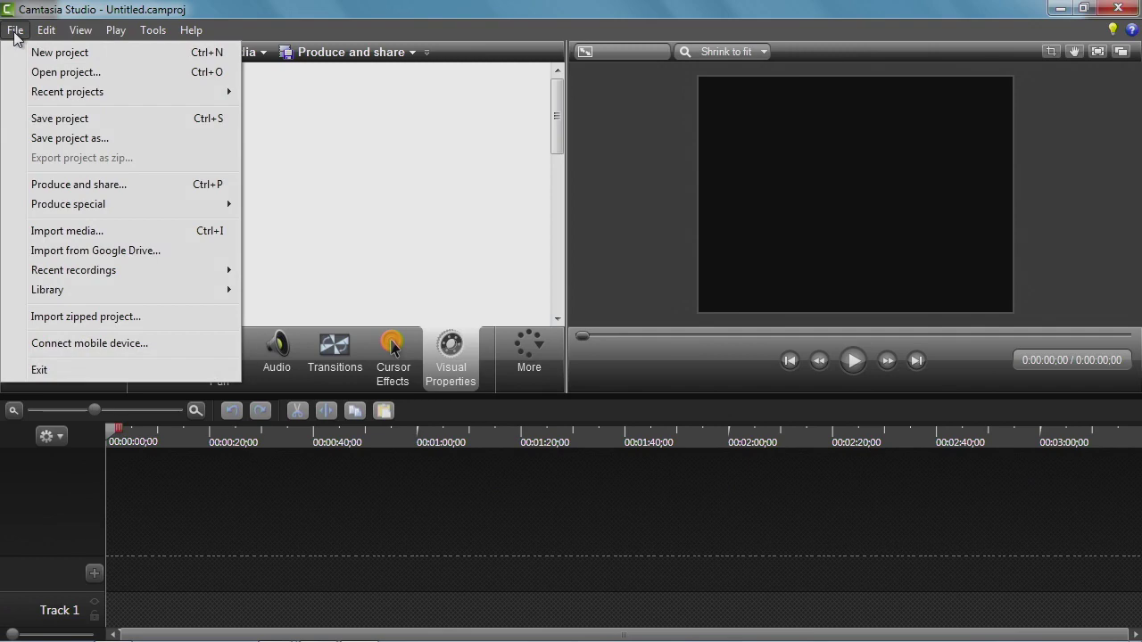
click(16, 30)
click(80, 30)
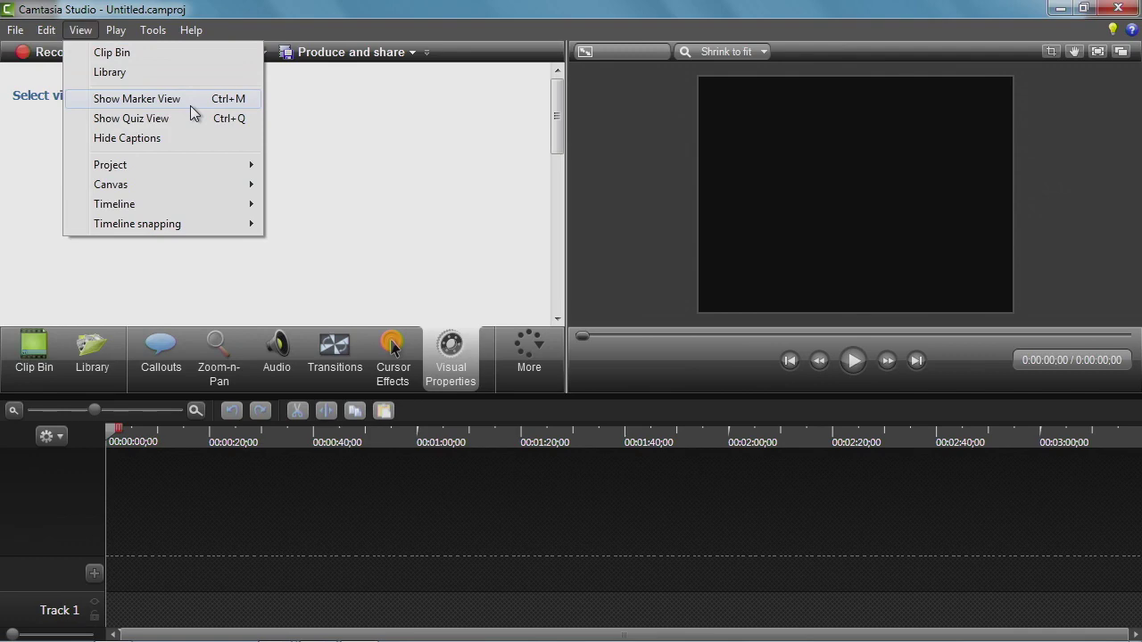
mouse_move(239, 172)
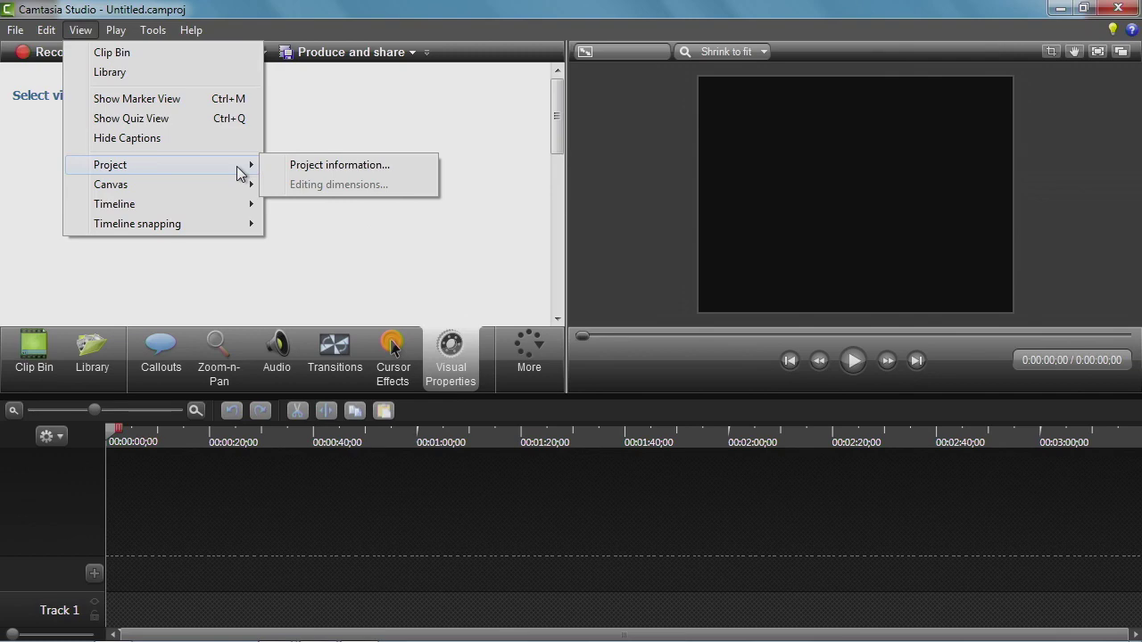
click(352, 209)
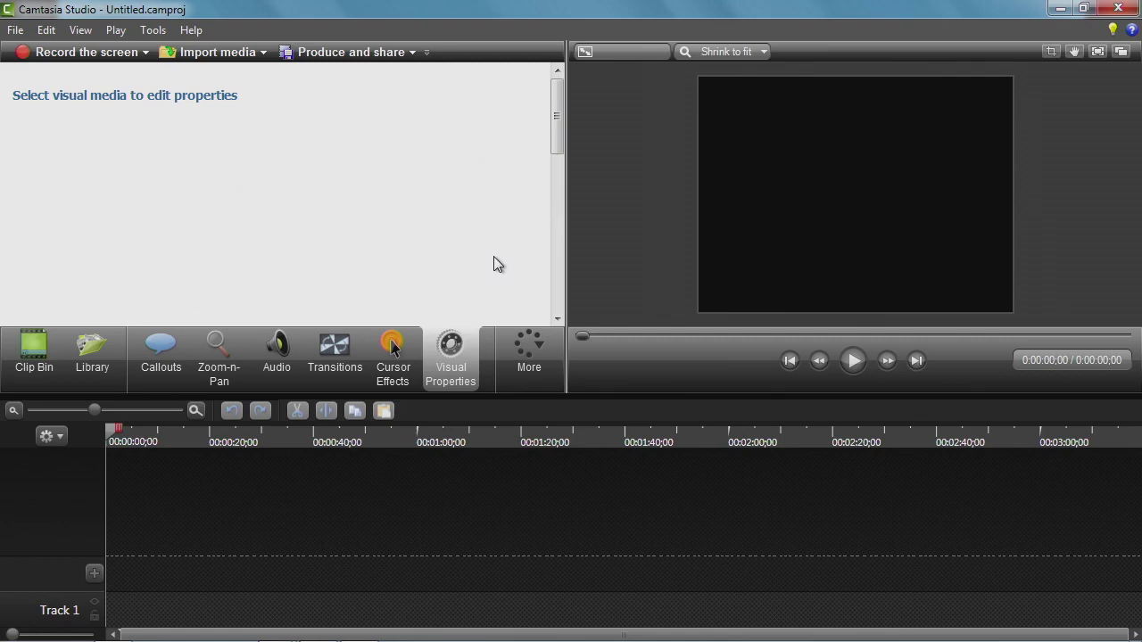
Examine the Clip Bin, Library, Callouts, Zoom-n-Pan, Voice Narration and Visual Properties tools, and return to the Clip Bin
click(36, 357)
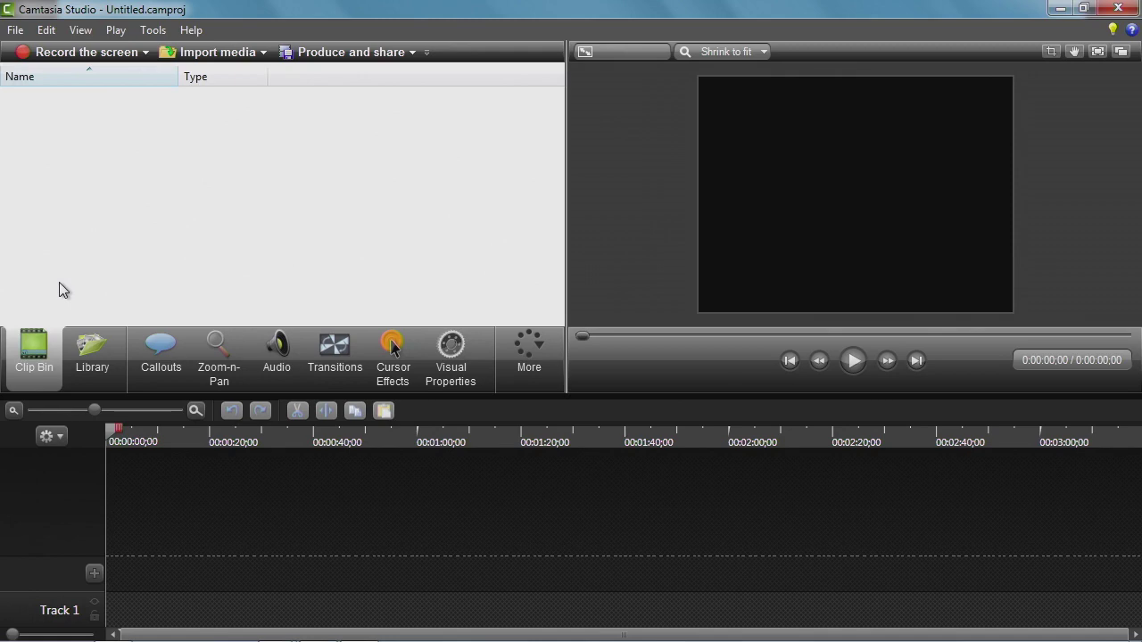
click(89, 351)
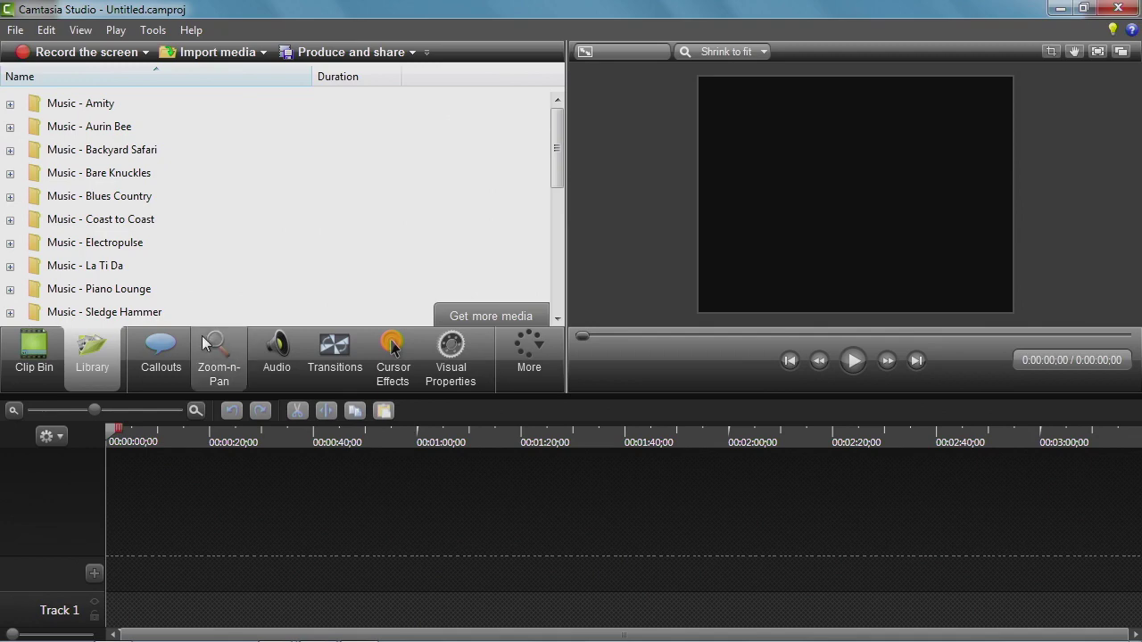
click(165, 358)
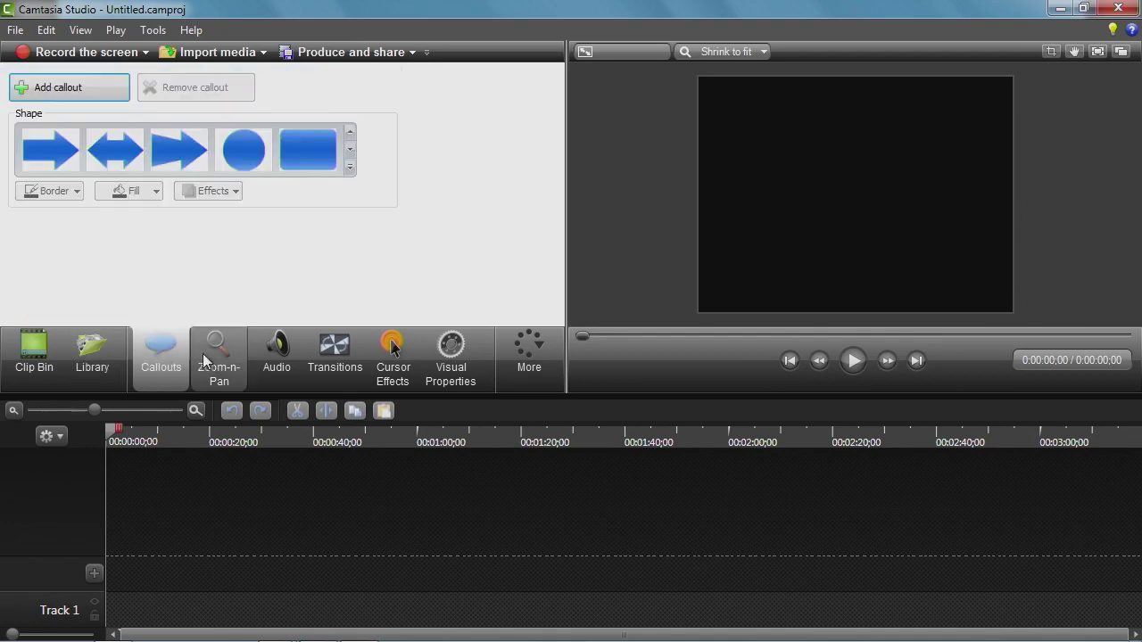
click(208, 358)
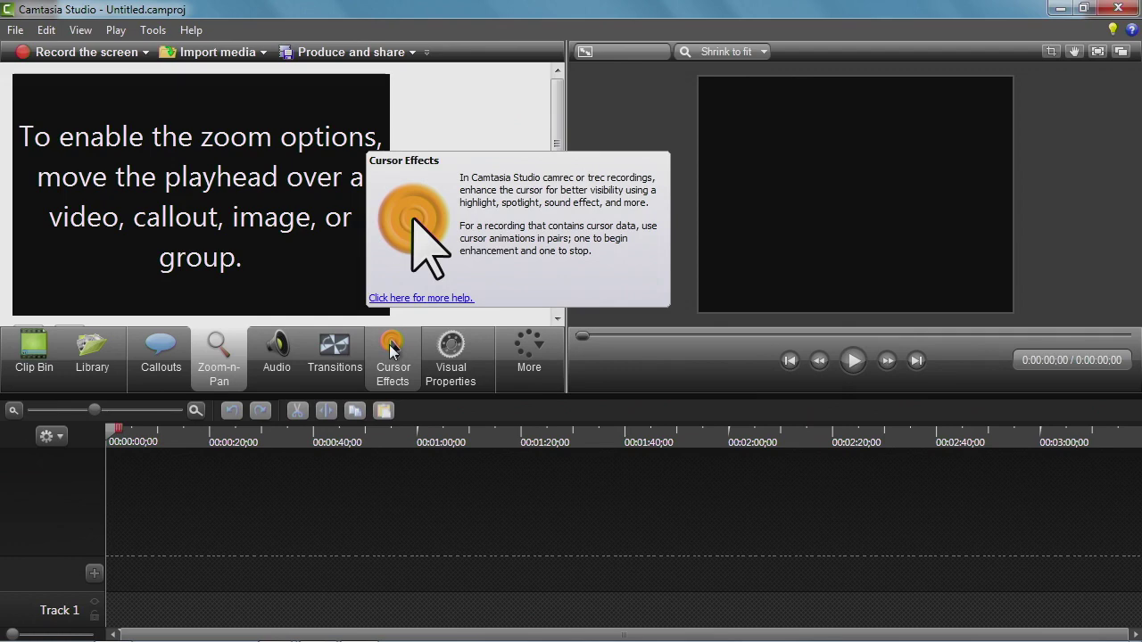
click(519, 340)
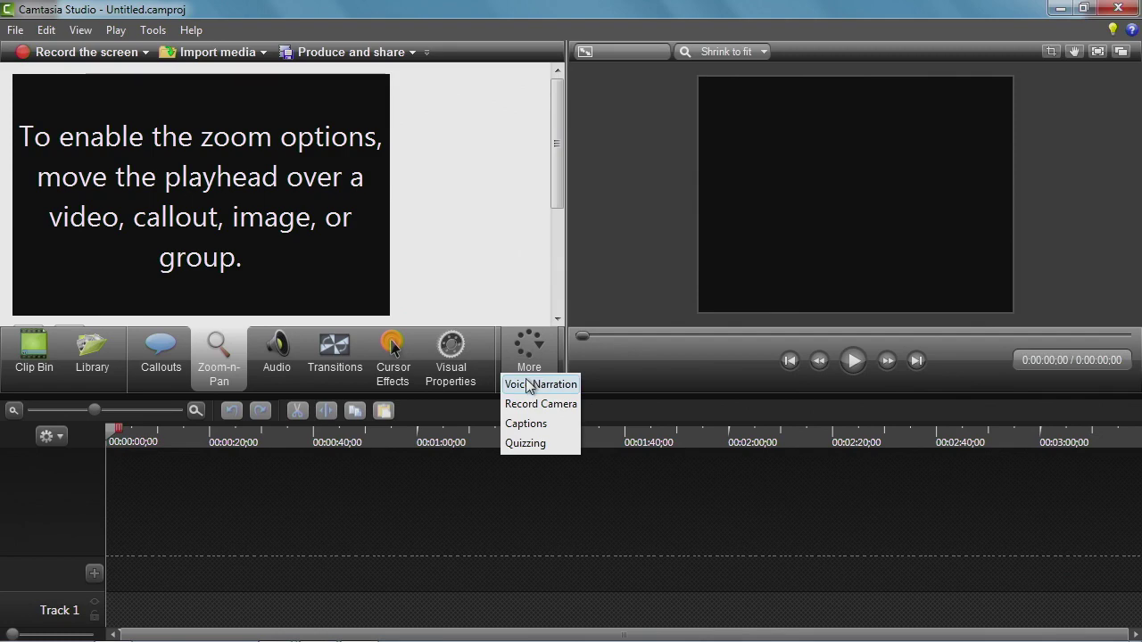
click(525, 382)
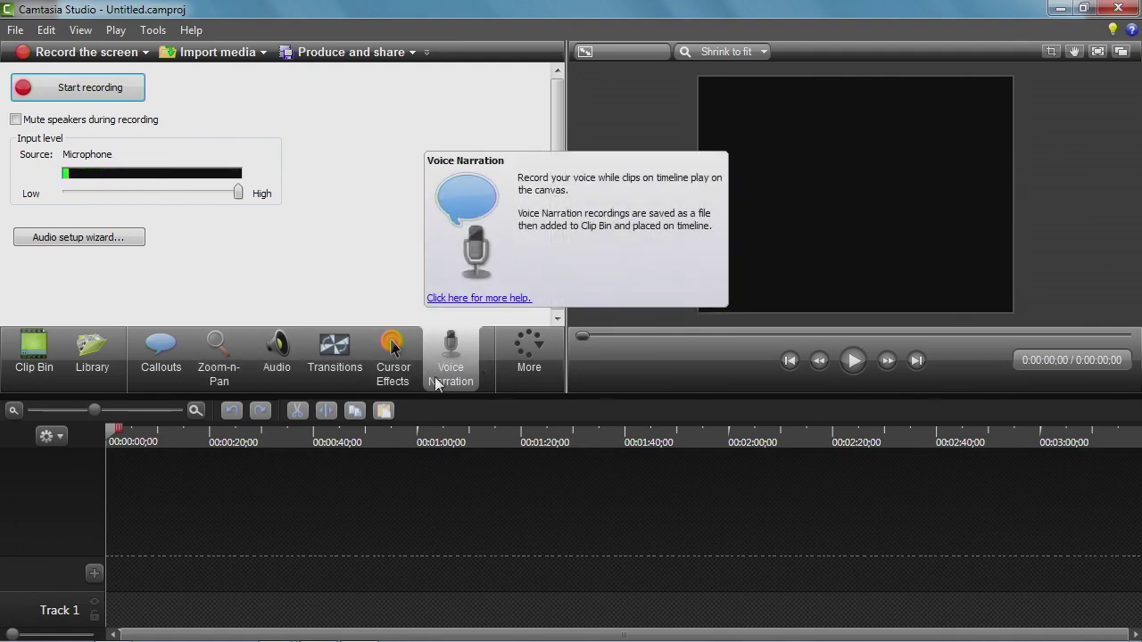
click(525, 370)
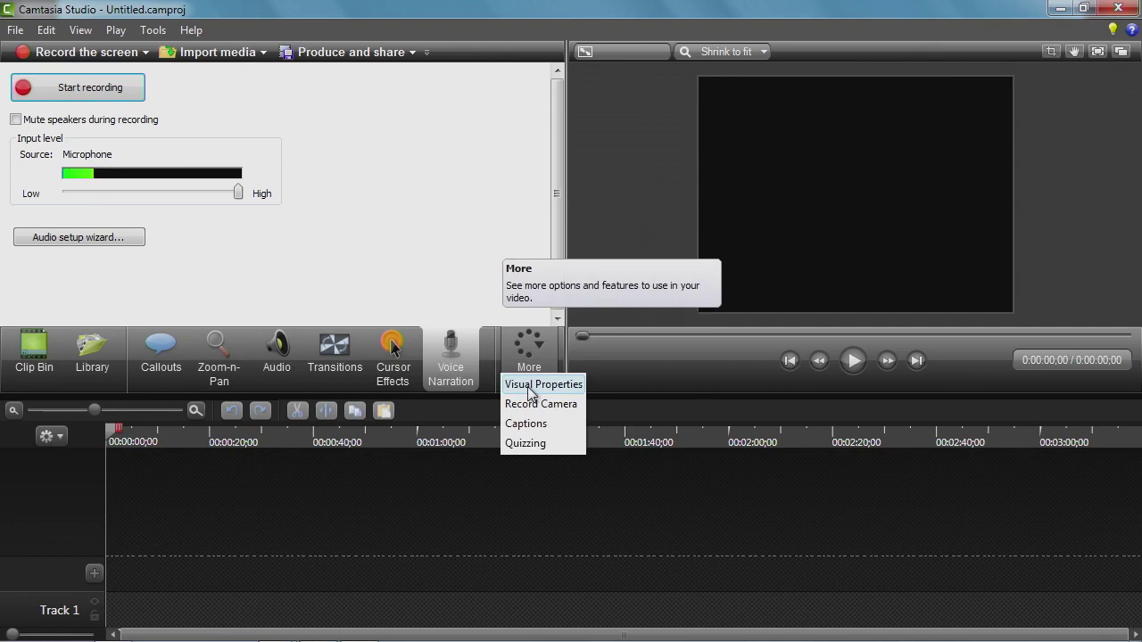
click(529, 389)
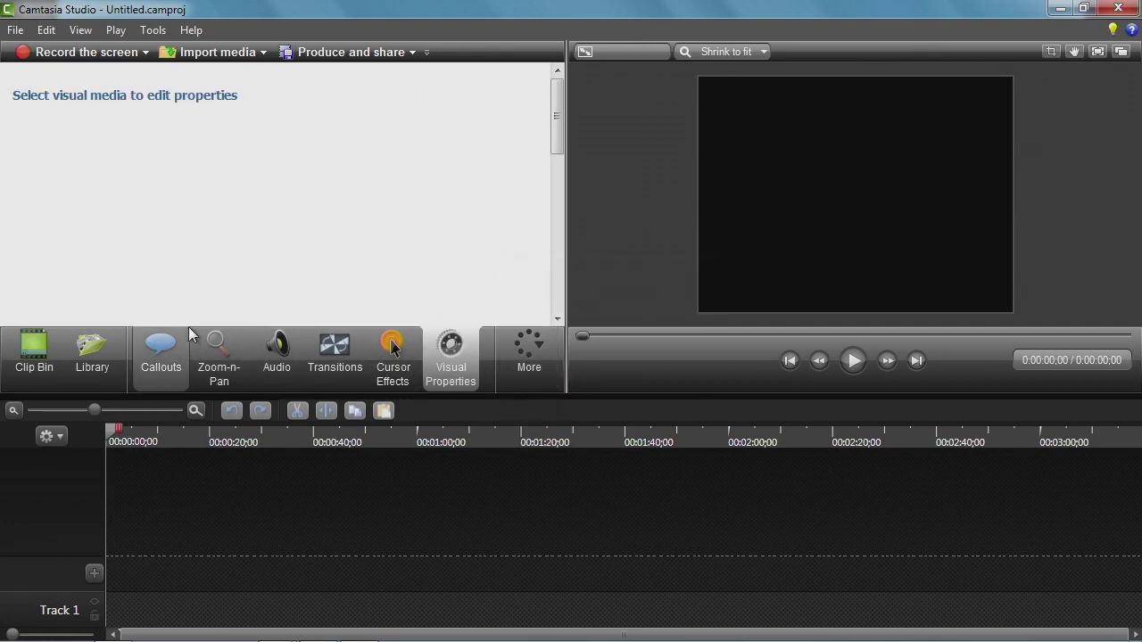
mouse_move(189, 327)
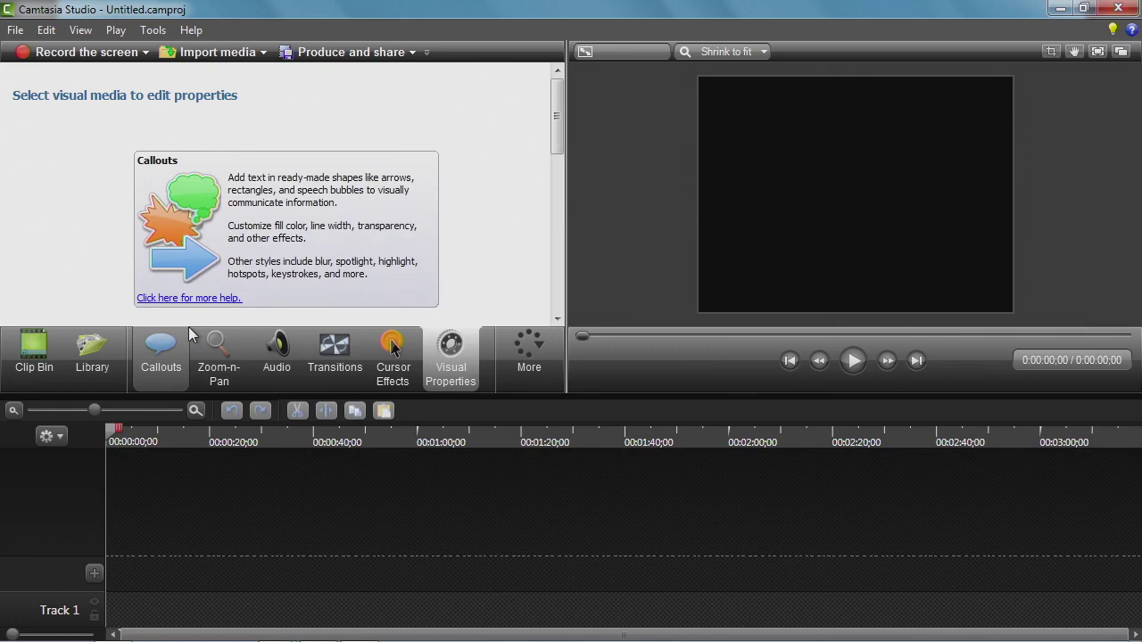
click(40, 352)
mouse_move(40, 352)
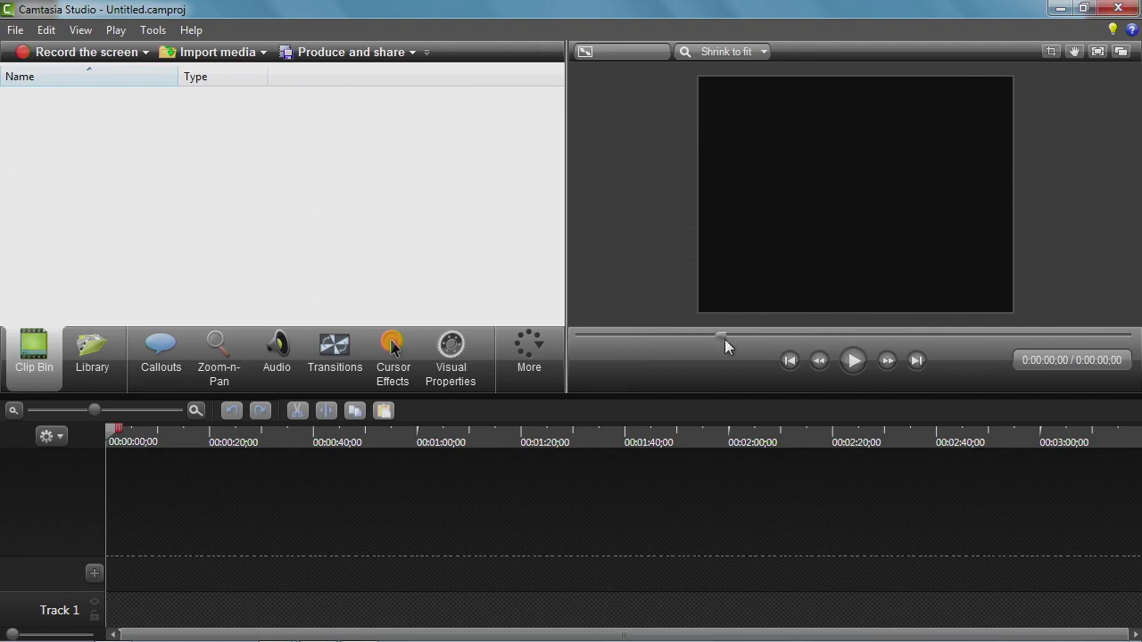
Scrub through the empty preview and return its playhead to the start
drag(724, 340, 914, 339)
drag(622, 334, 584, 337)
Zoom the timeline out to 30-second ruler intervals and try a taller track height before restoring the minimum
mouse_move(92, 411)
mouse_down()
mouse_move(127, 409)
mouse_move(83, 413)
mouse_up()
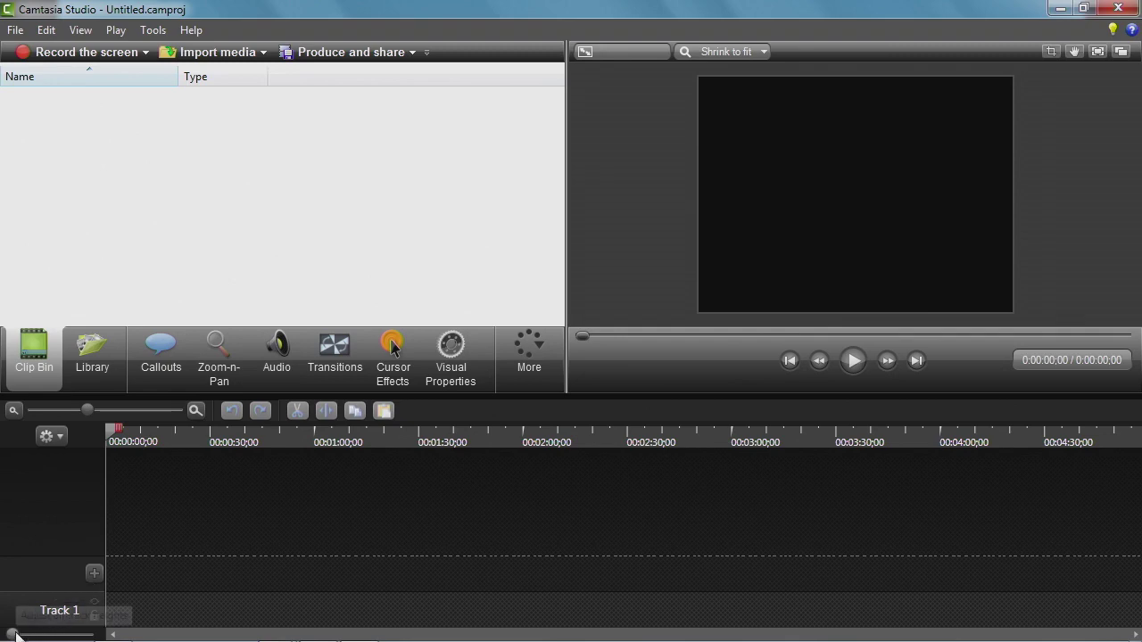
drag(14, 635, 71, 633)
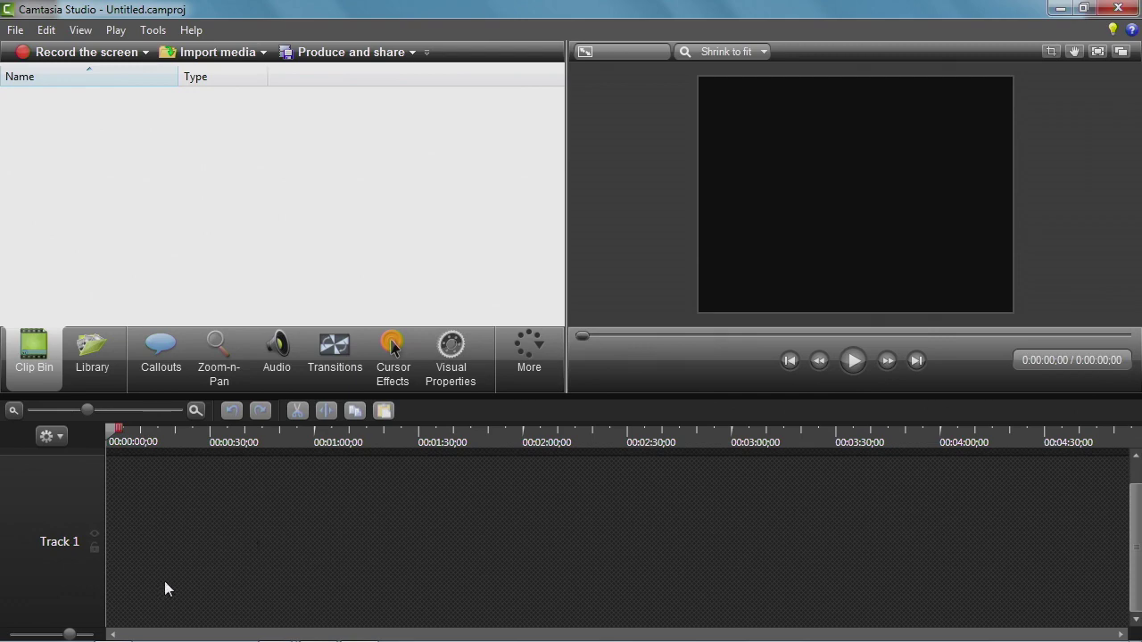
drag(69, 634, 13, 635)
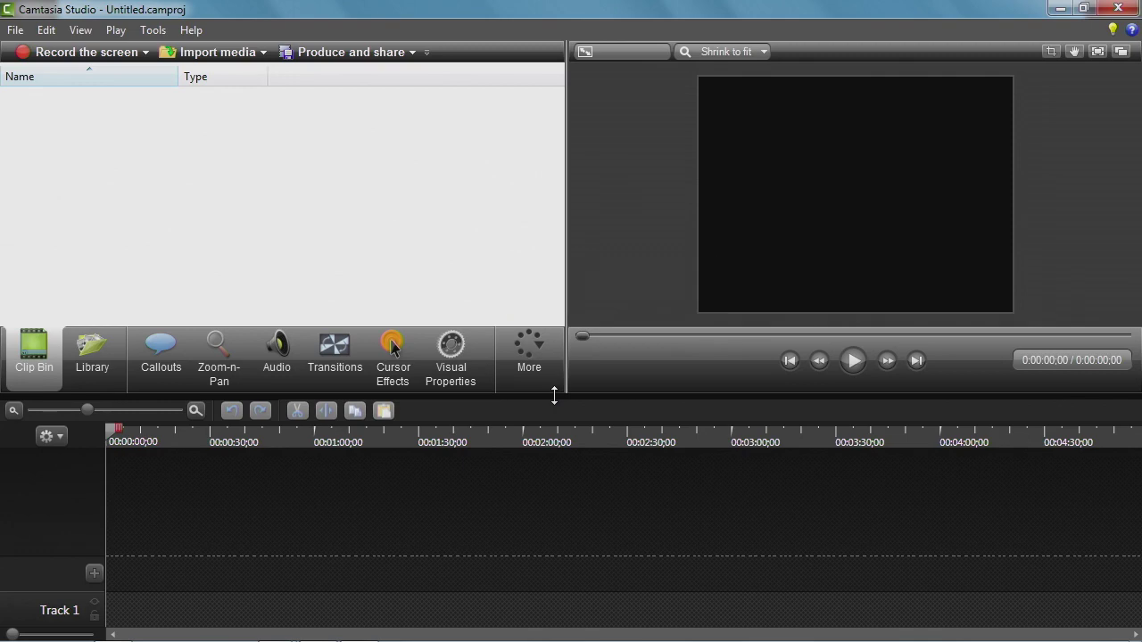
Resize the workspace areas, leaving the timeline slightly shorter and the width split about evenly between the Clip Bin and the preview
mouse_move(554, 396)
mouse_down()
mouse_move(545, 283)
mouse_move(542, 409)
mouse_move(542, 394)
mouse_up()
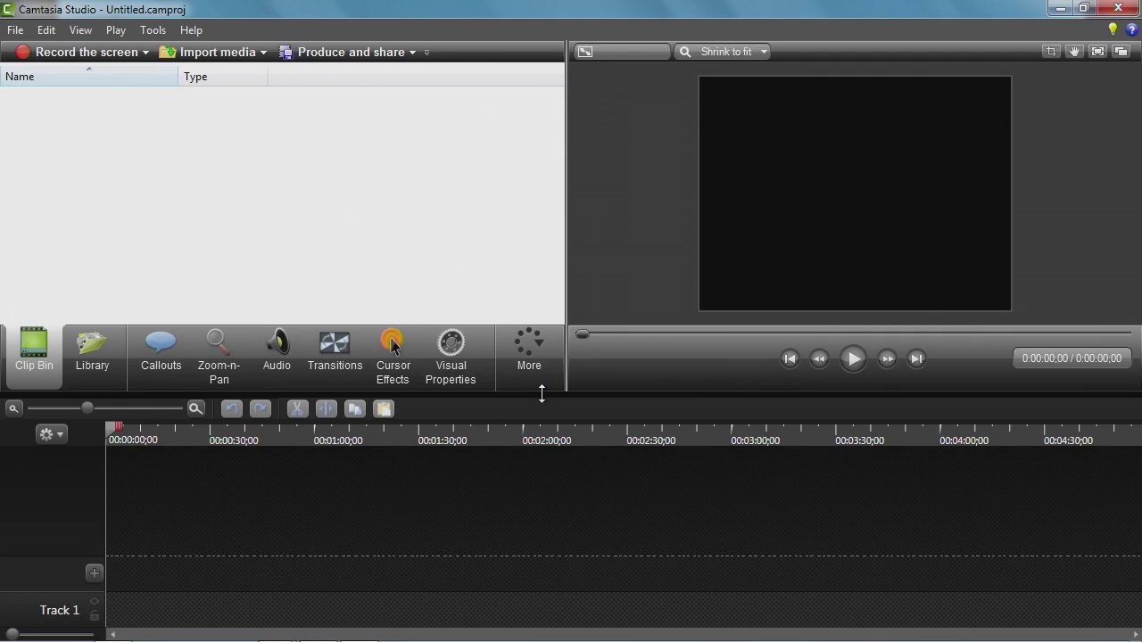
drag(541, 394, 539, 487)
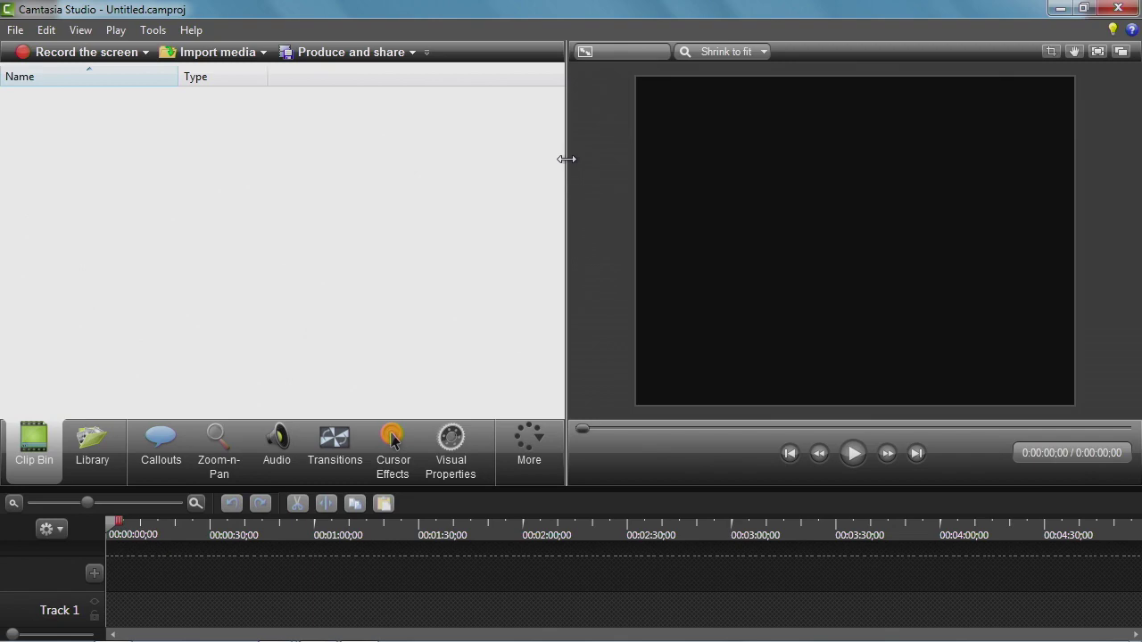
drag(566, 159, 738, 168)
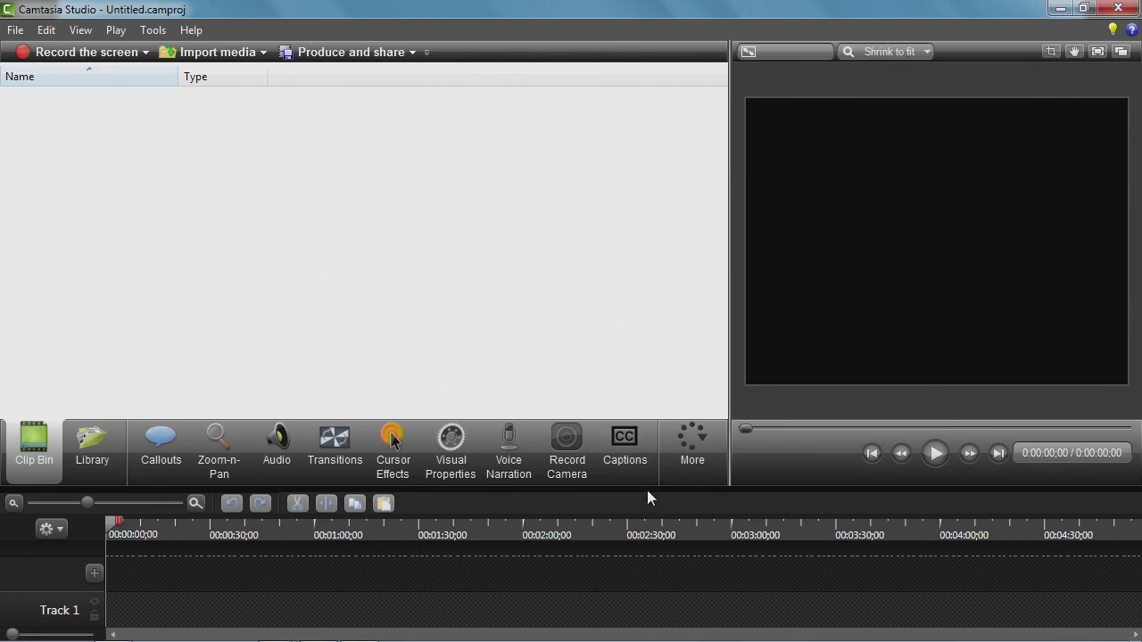
drag(647, 487, 653, 372)
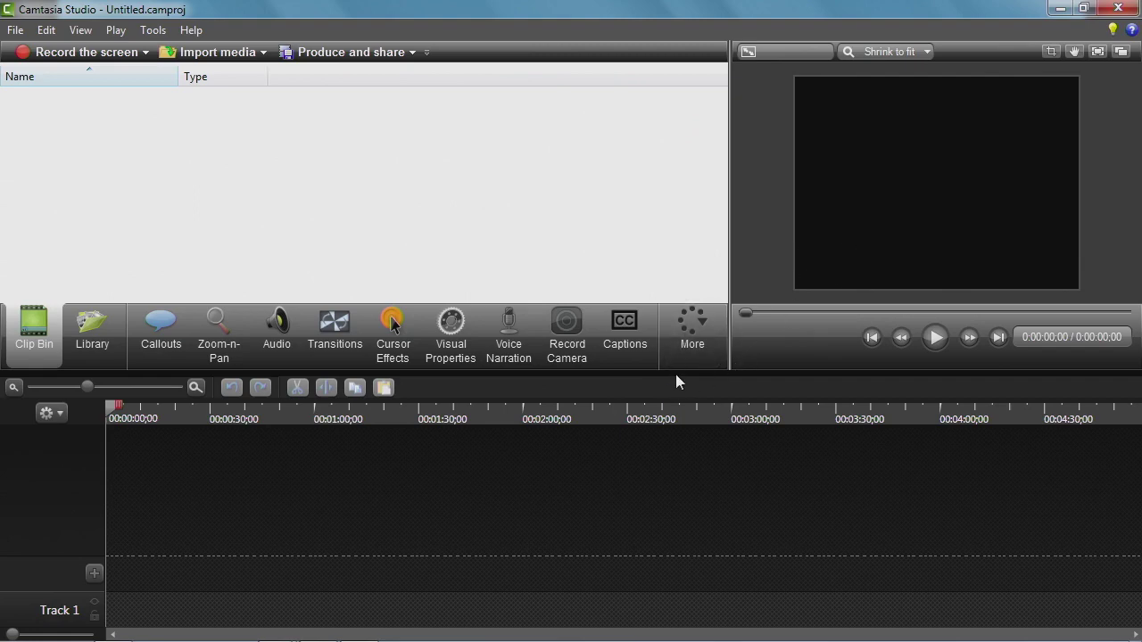
drag(673, 373, 687, 417)
drag(730, 326, 577, 331)
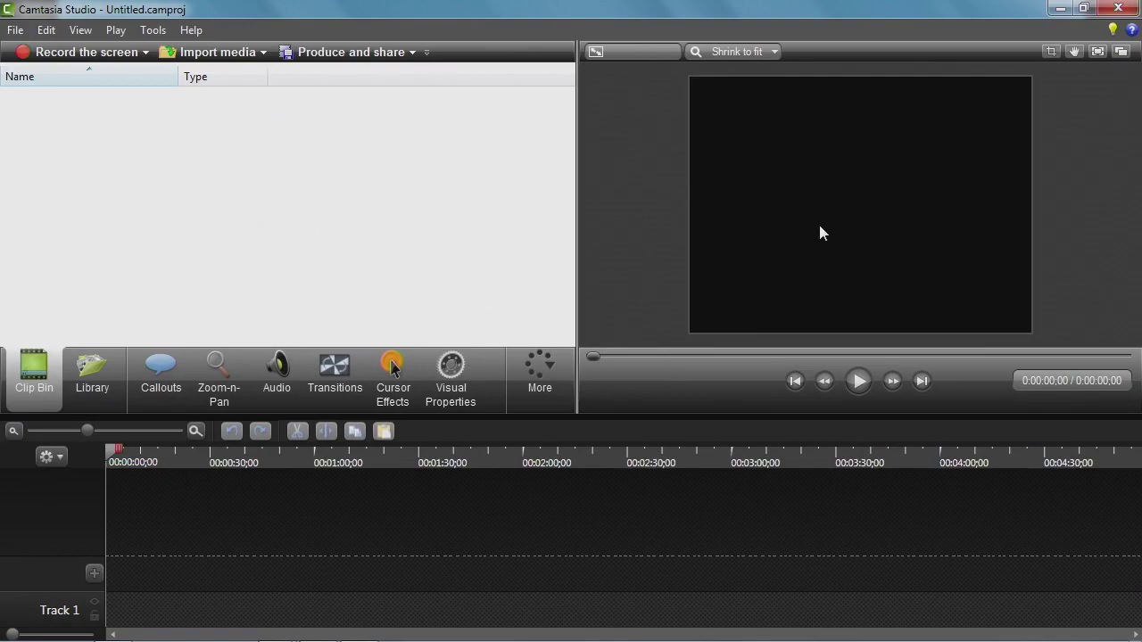
Bring the welcome window back up, look at it, and close it again
click(191, 30)
click(220, 73)
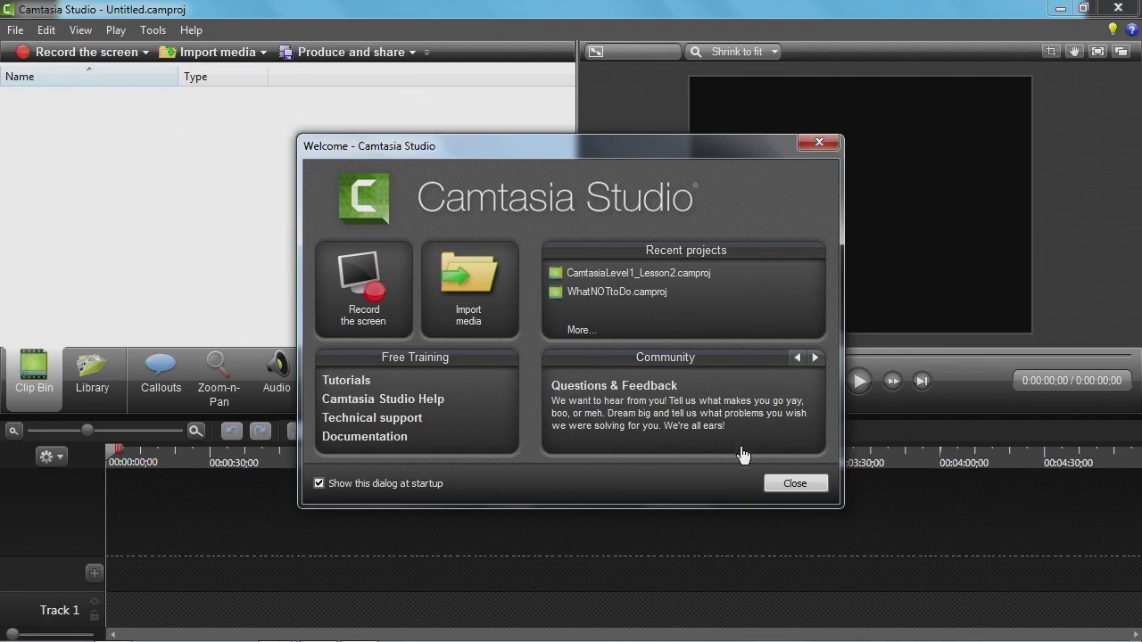
click(774, 485)
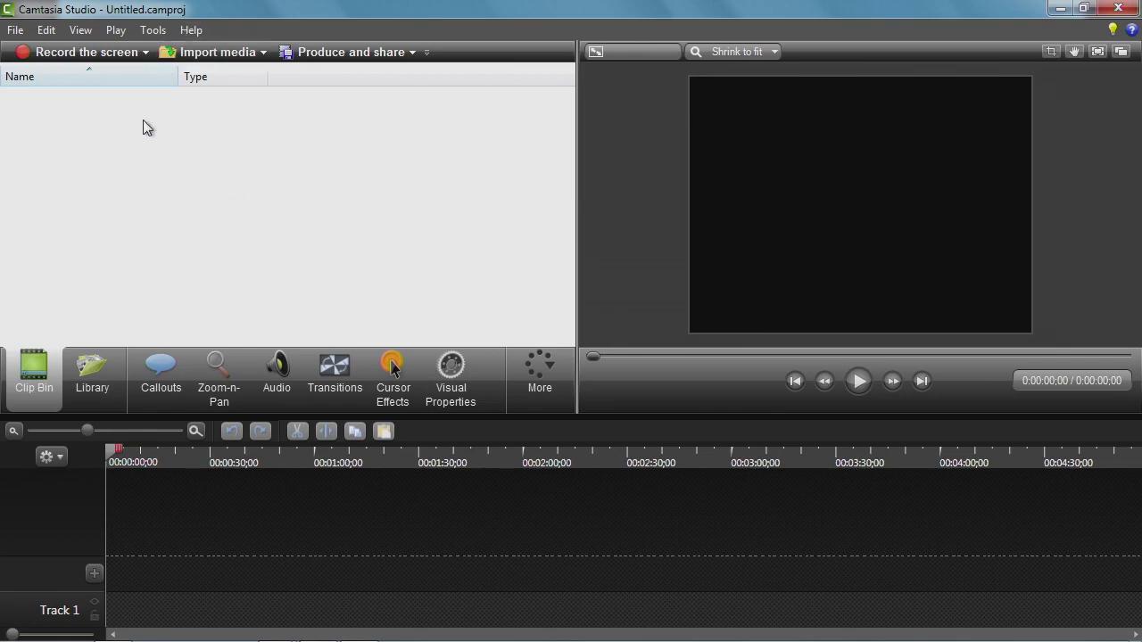
Start saving the untitled project and browse to the Lesson2_NewProject folder inside CamtasiaLevel1
click(15, 29)
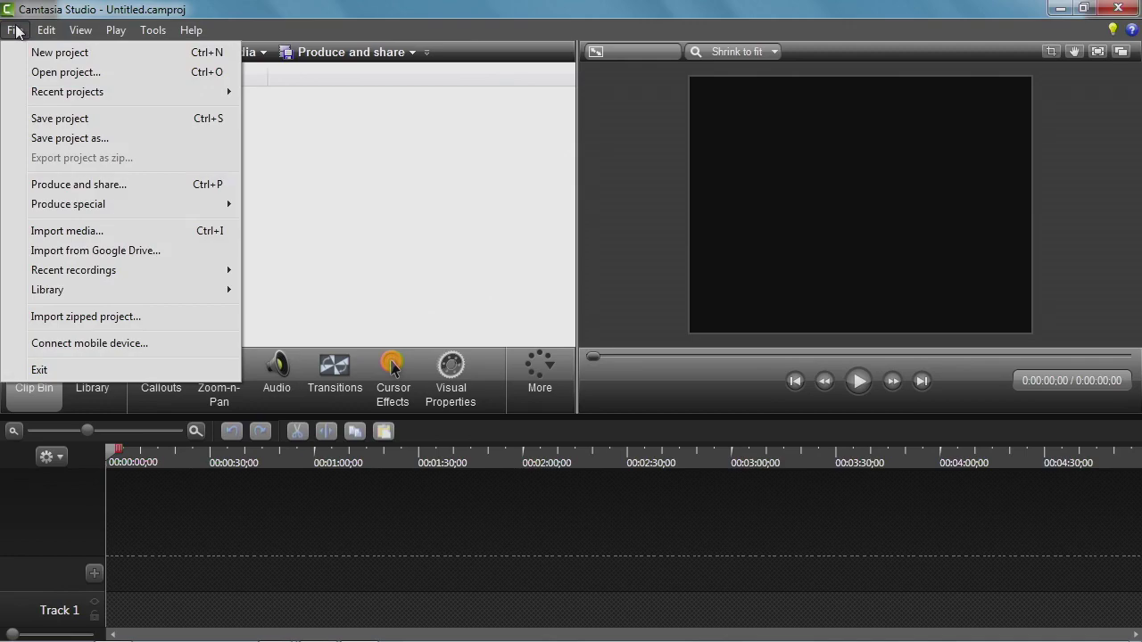
click(51, 119)
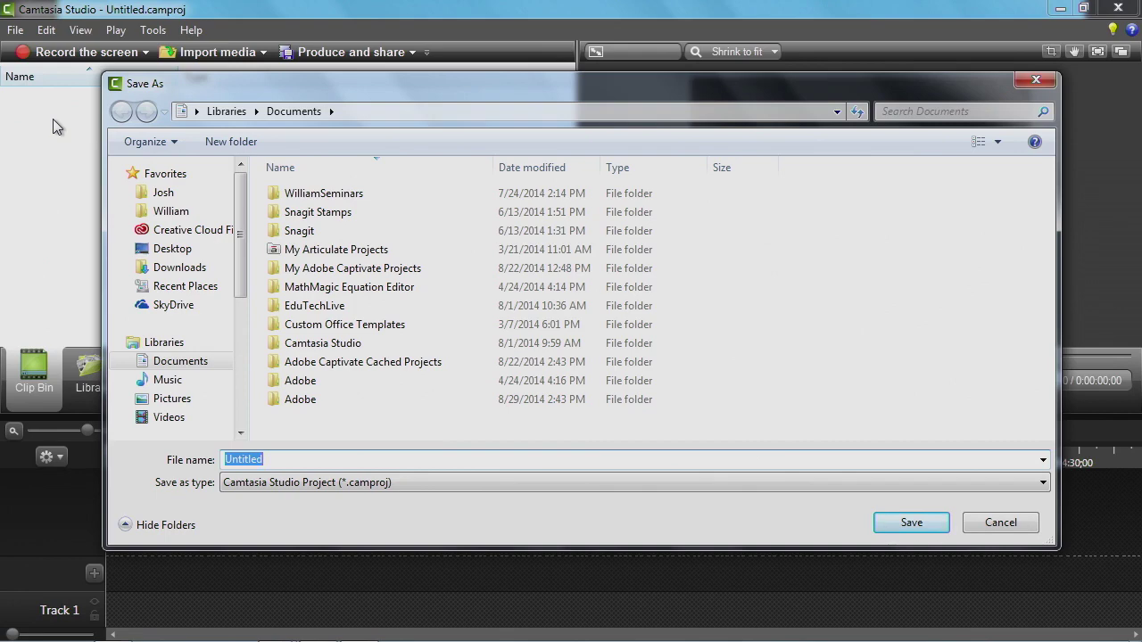
click(172, 214)
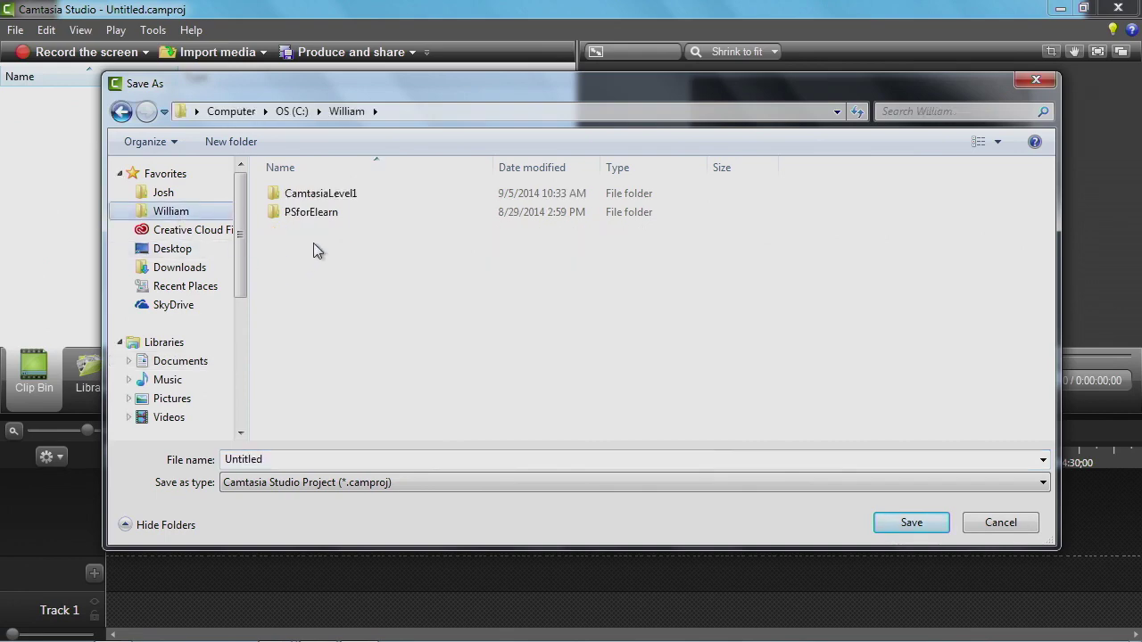
double_click(312, 194)
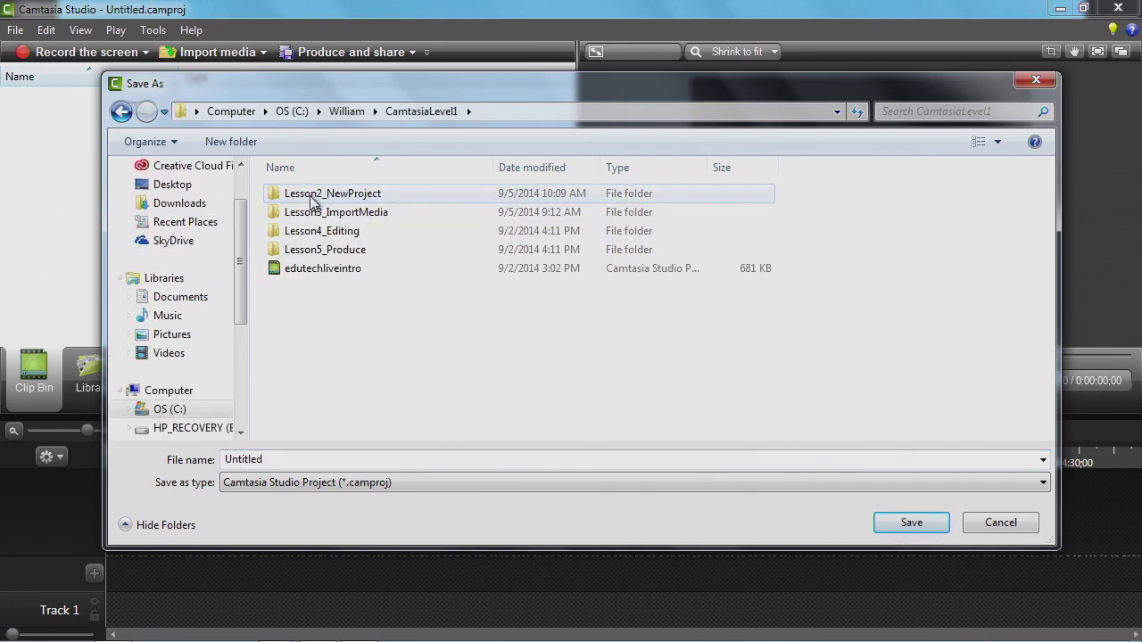
double_click(314, 195)
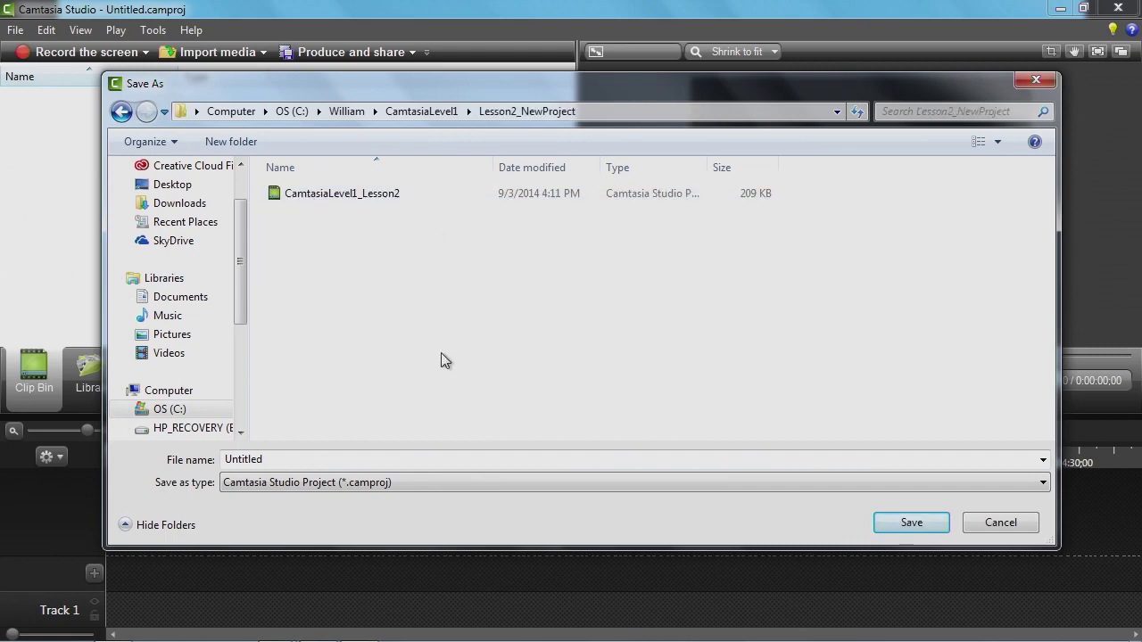
Name the project file Ps_Transparency, save it as a Camtasia Studio Project, and dismiss the save notice
double_click(290, 459)
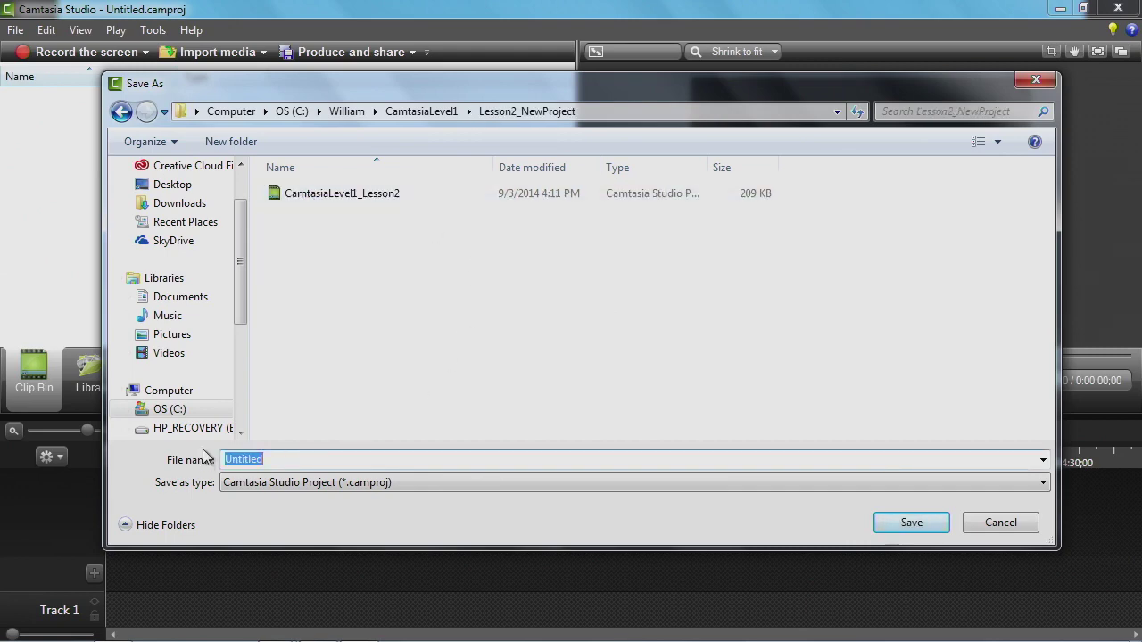
text(Ps)
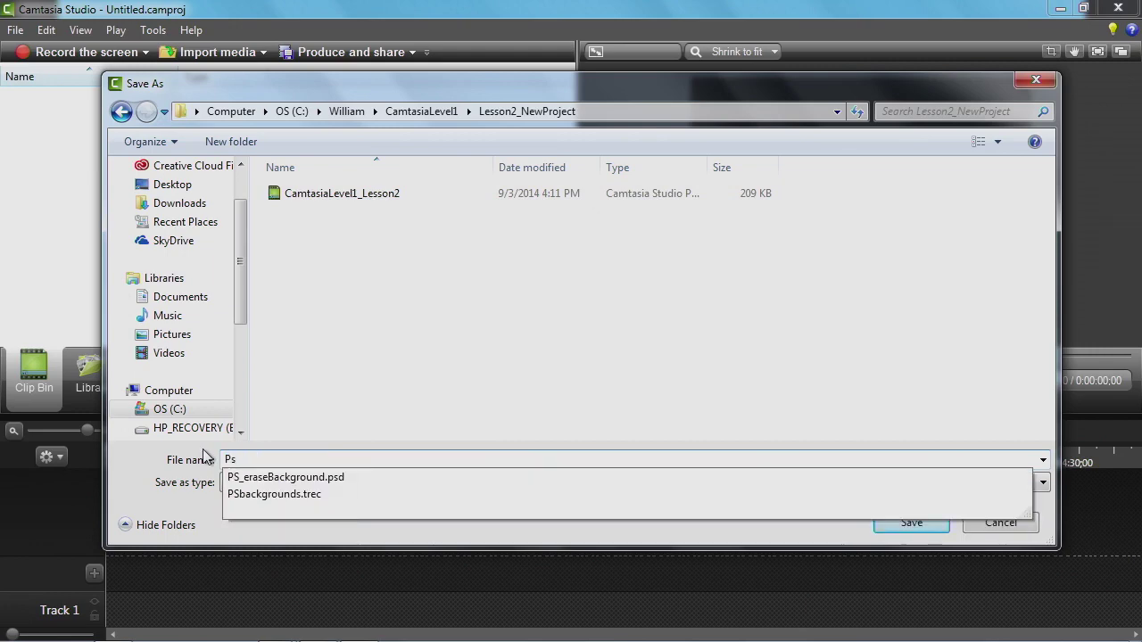
text(_)
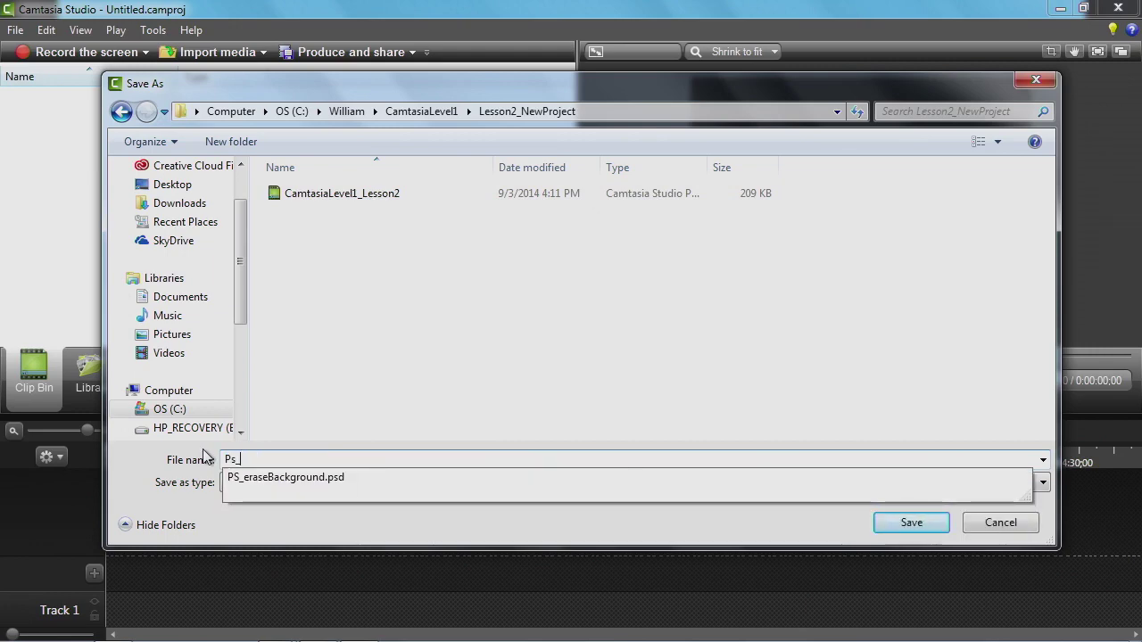
text(T)
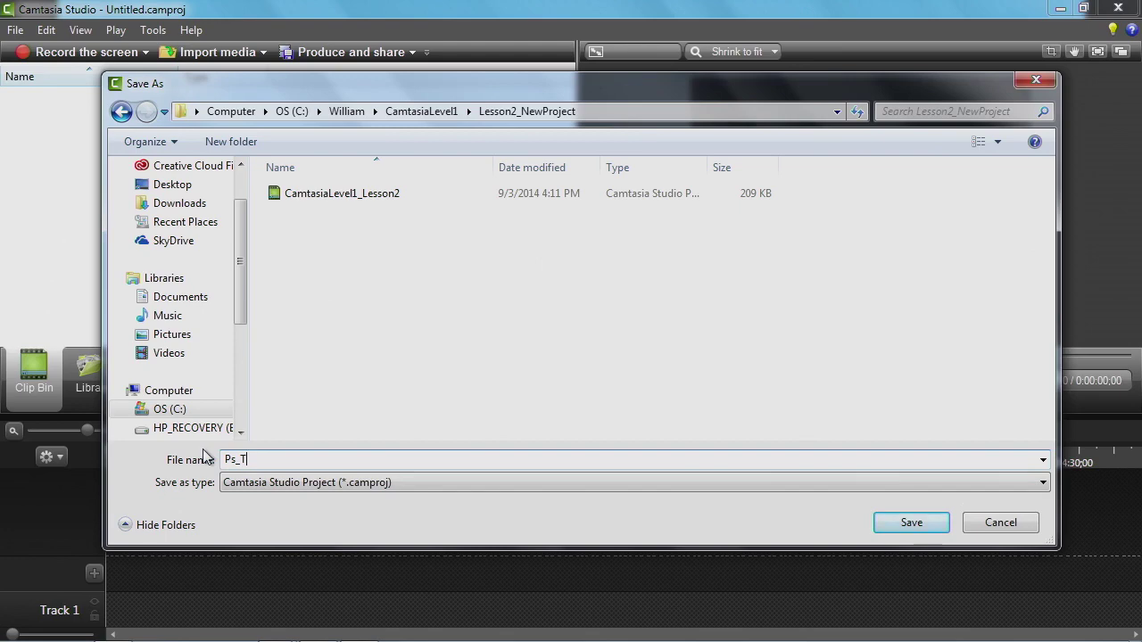
text(ransperency)
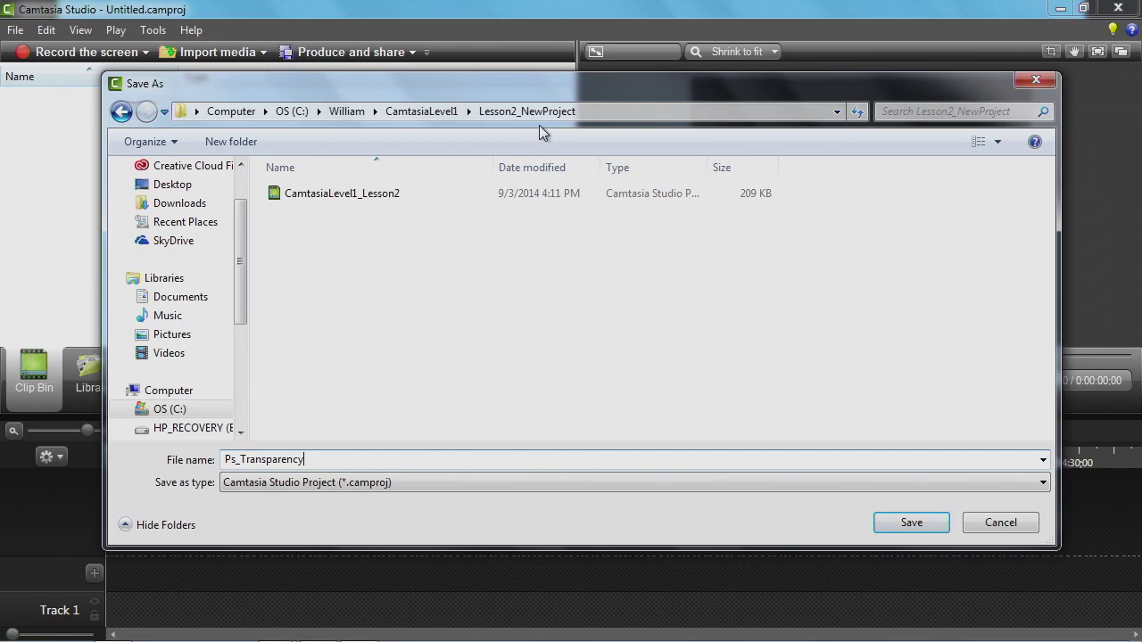
click(890, 525)
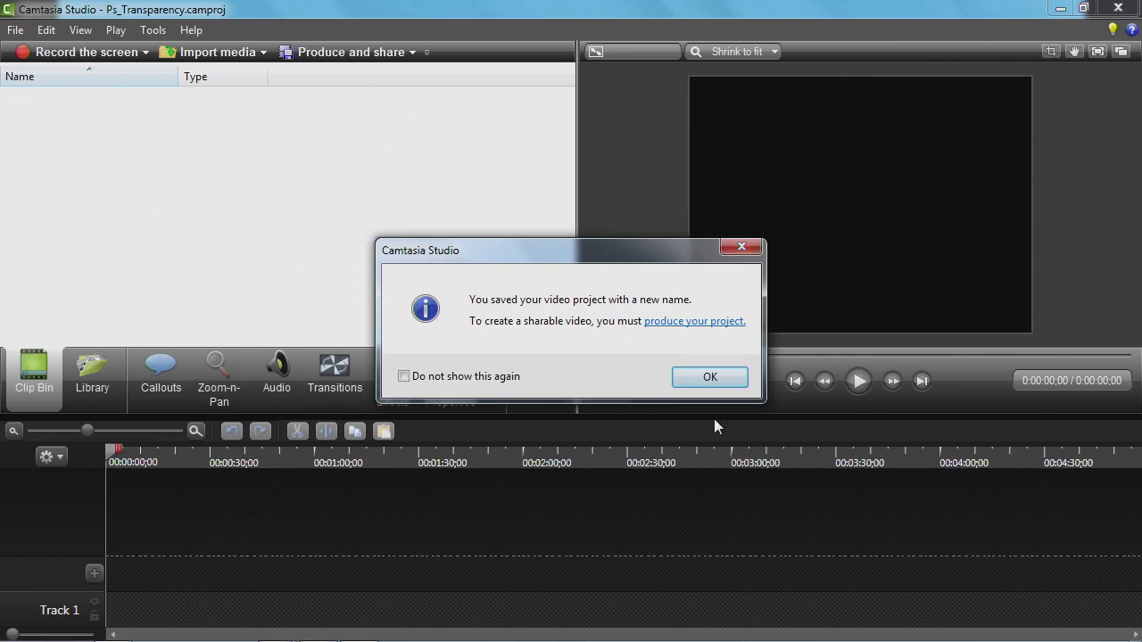
click(707, 379)
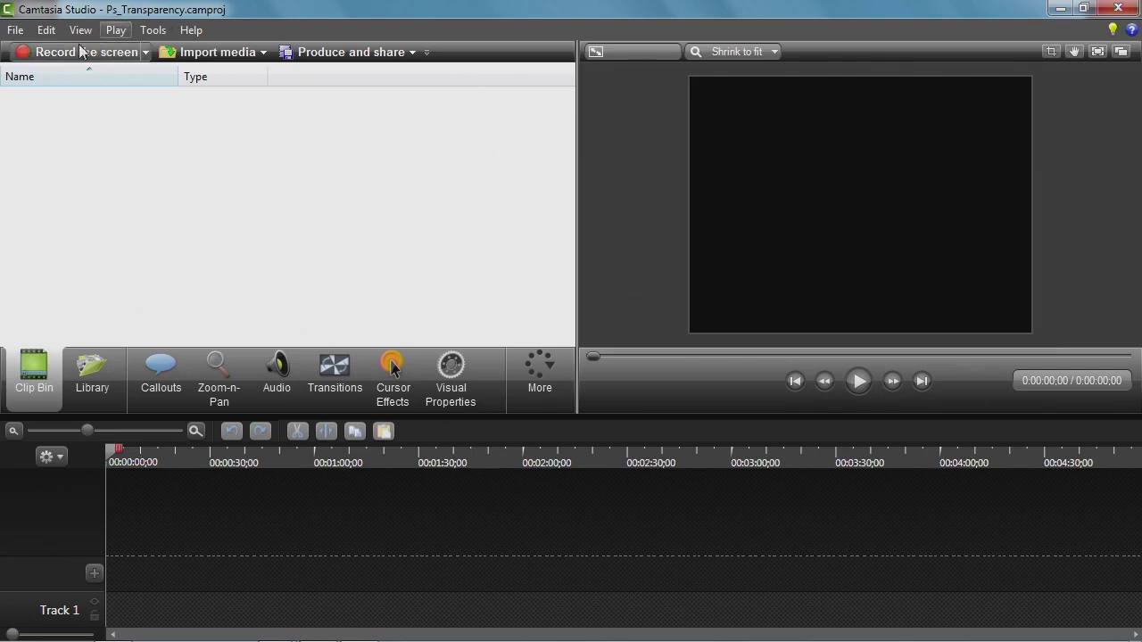
click(14, 28)
mouse_move(47, 29)
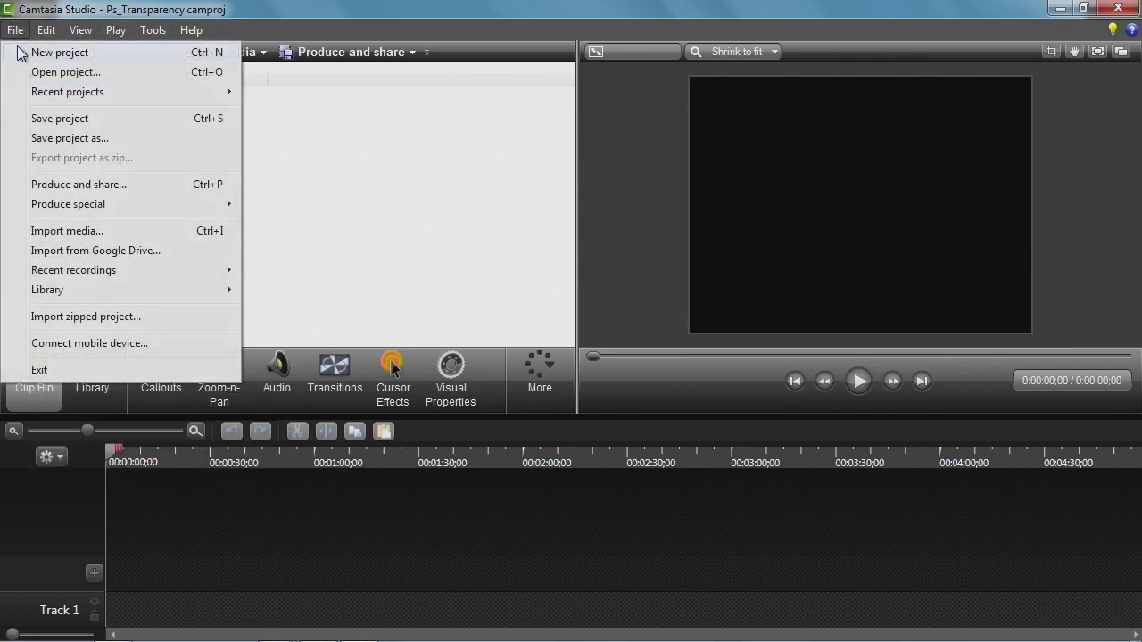
click(16, 32)
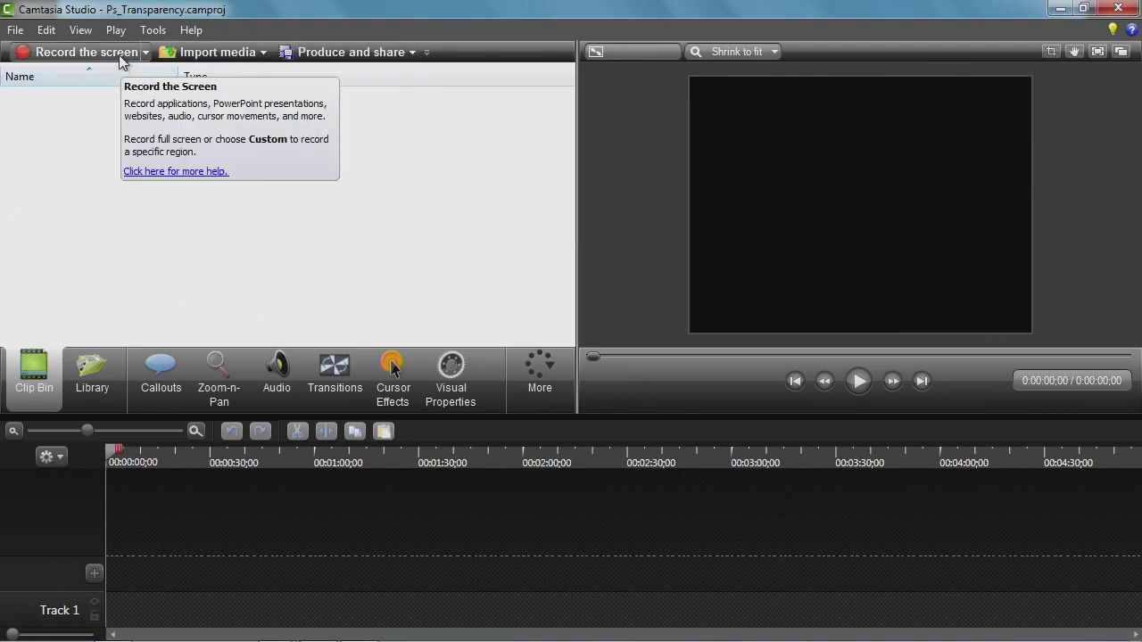
Start importing media from disk and browse to the Audio folder under CamtasiaLevel1, Lesson3_ImportMedia, Media
click(264, 54)
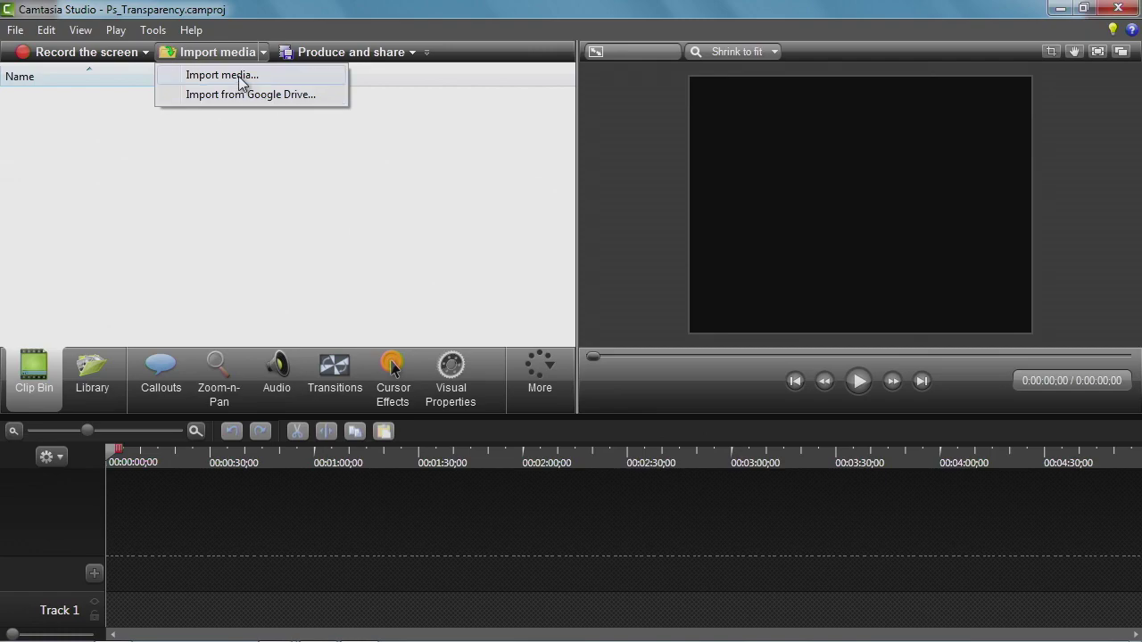
click(238, 76)
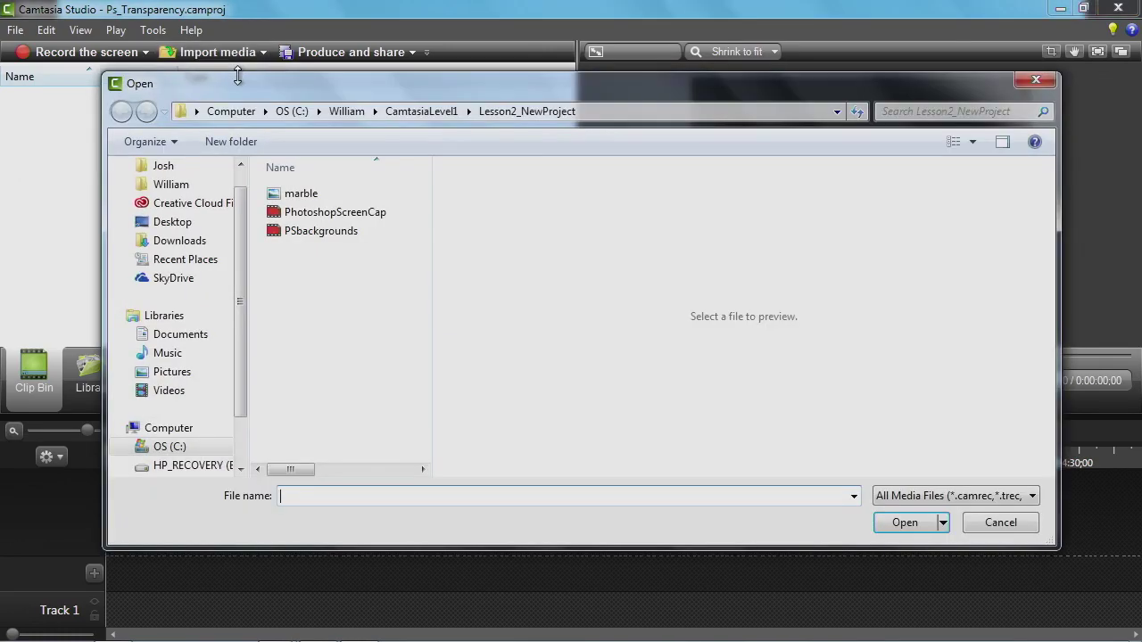
click(445, 109)
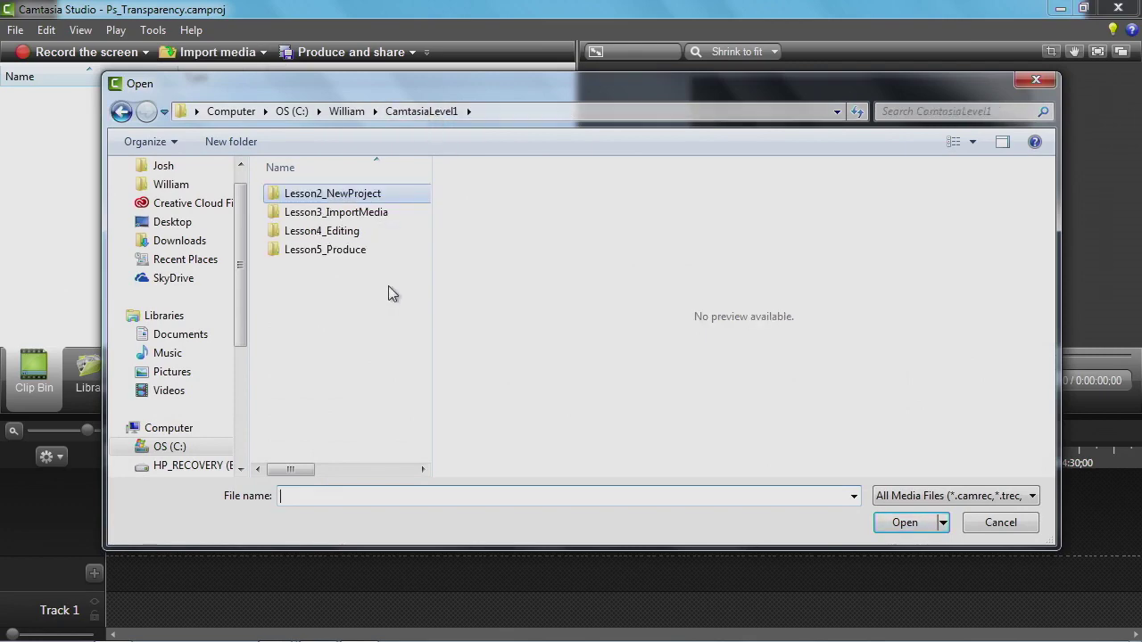
double_click(354, 214)
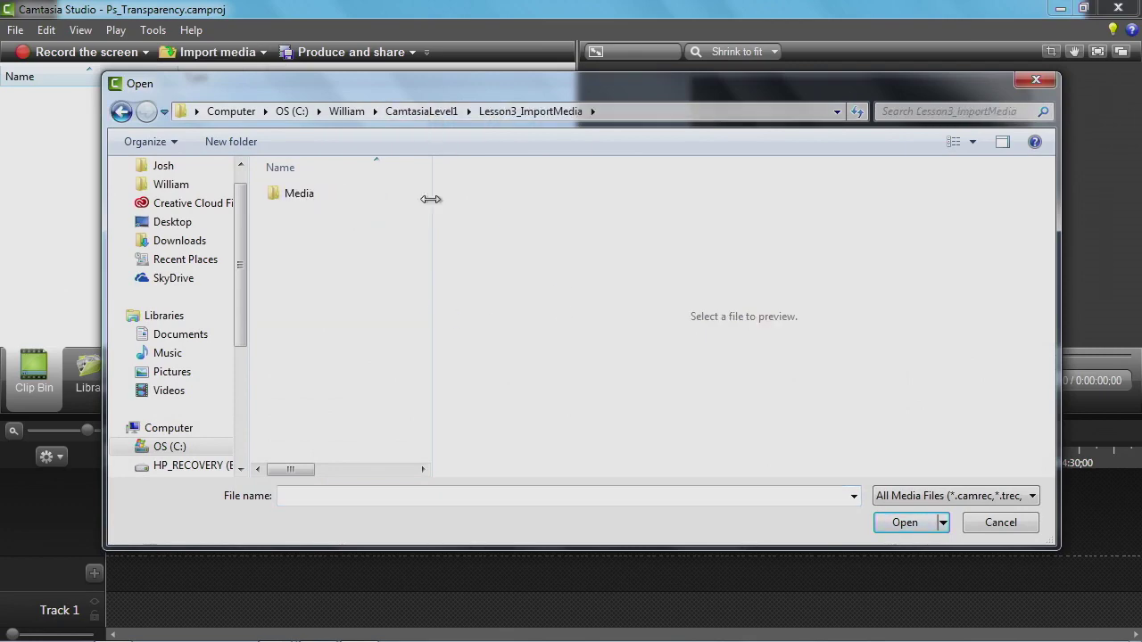
double_click(300, 194)
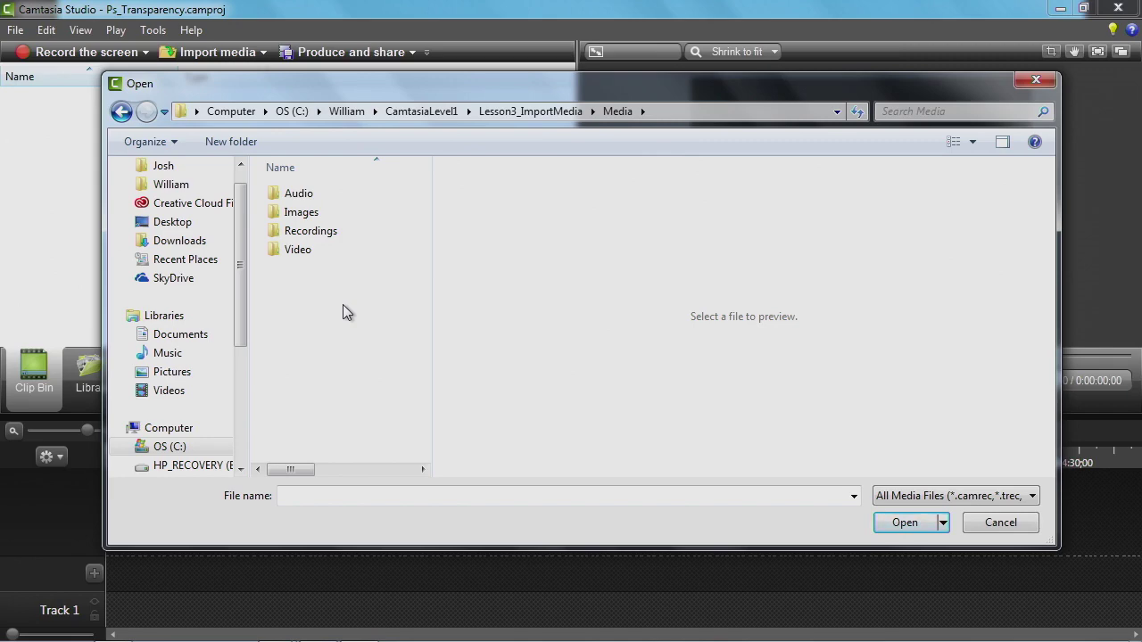
click(299, 198)
double_click(300, 200)
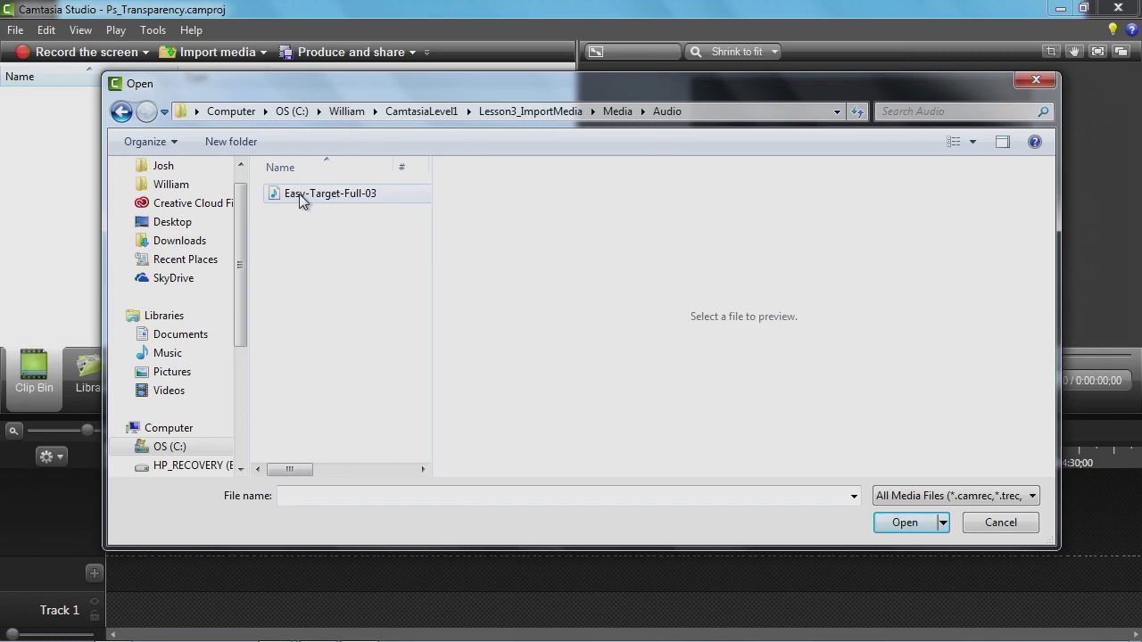
Narrow the file dialog, check the supported media file types, and import the Easy-Target-Full-03 audio file into the Clip Bin
click(300, 200)
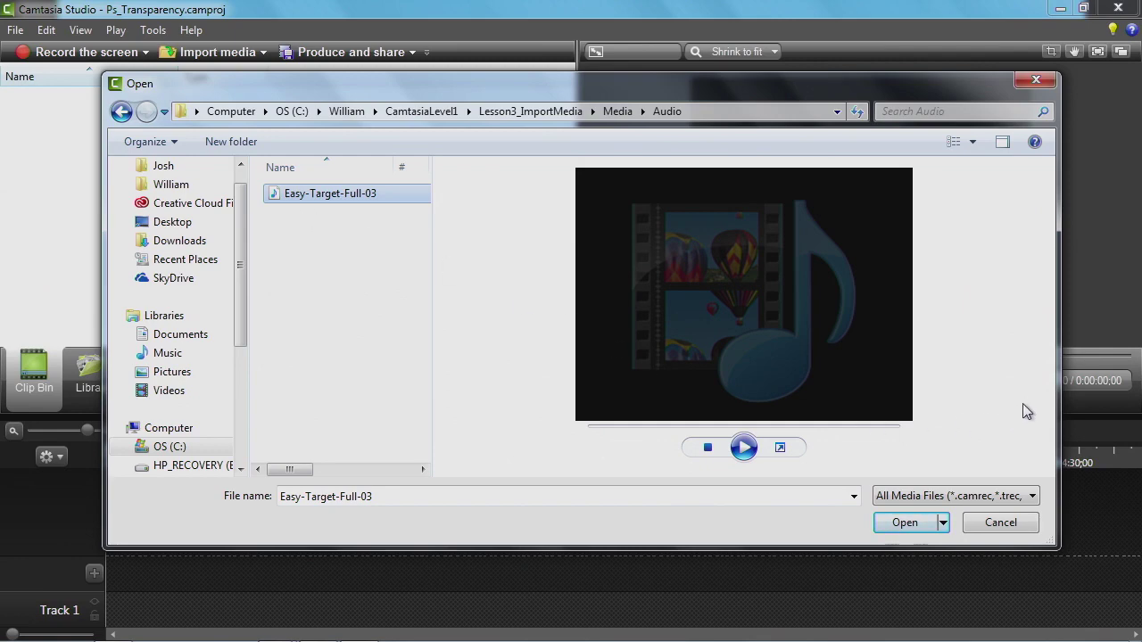
drag(1058, 386, 790, 385)
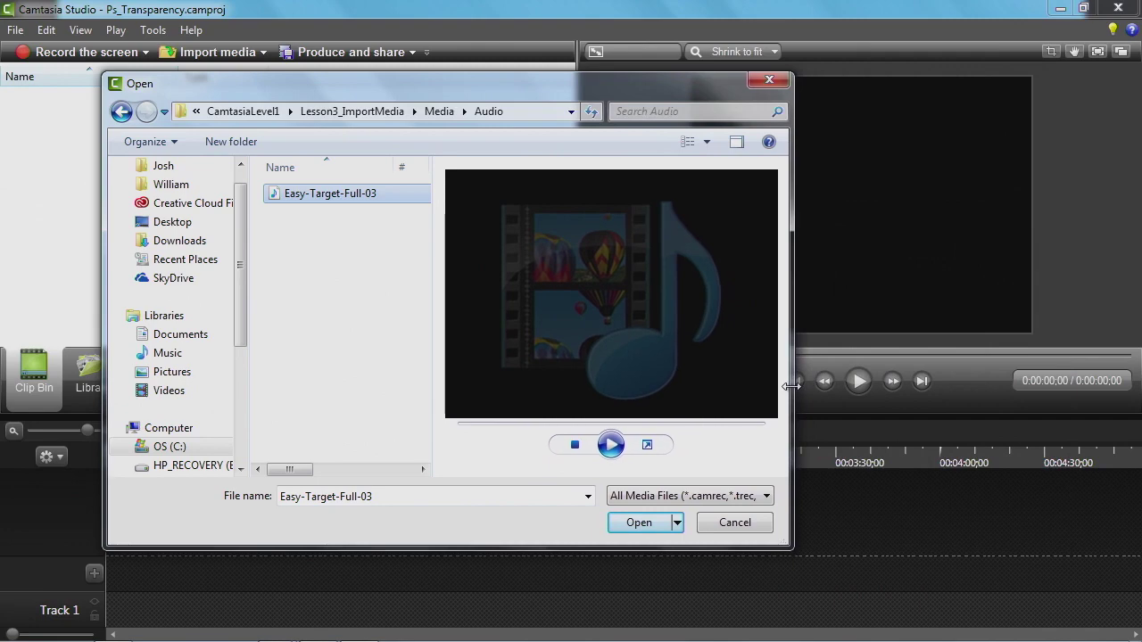
click(633, 496)
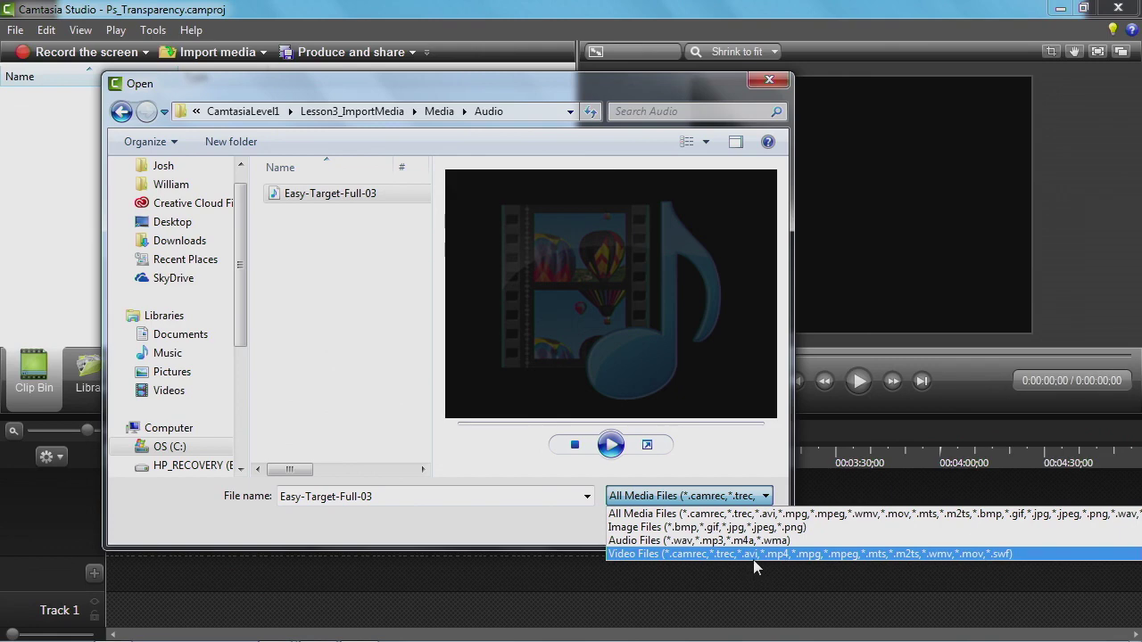
click(710, 459)
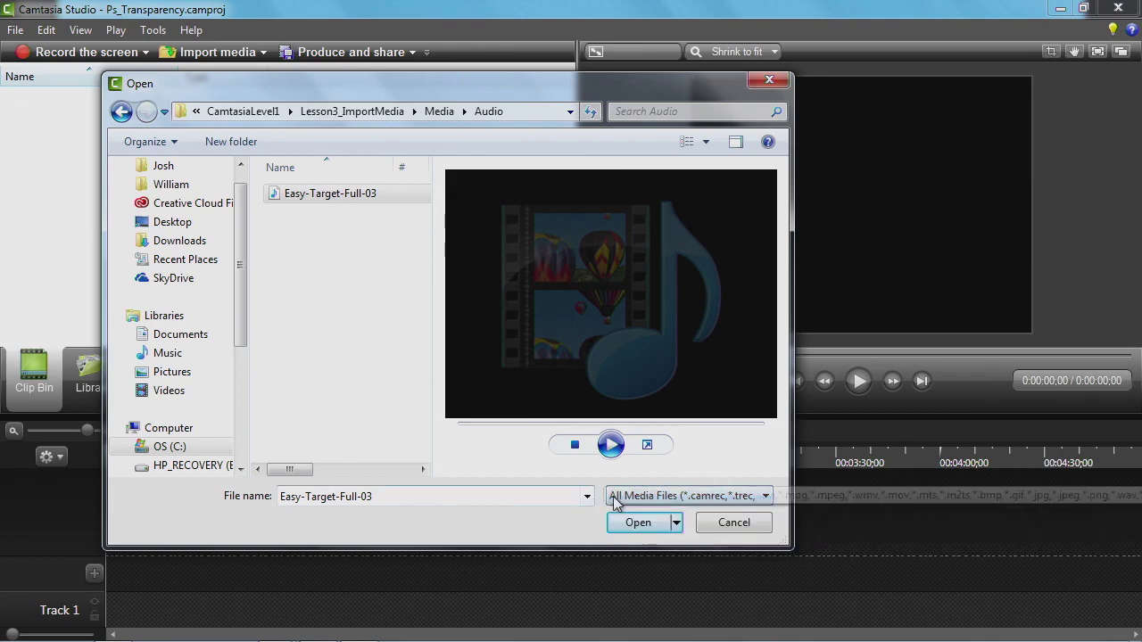
click(300, 195)
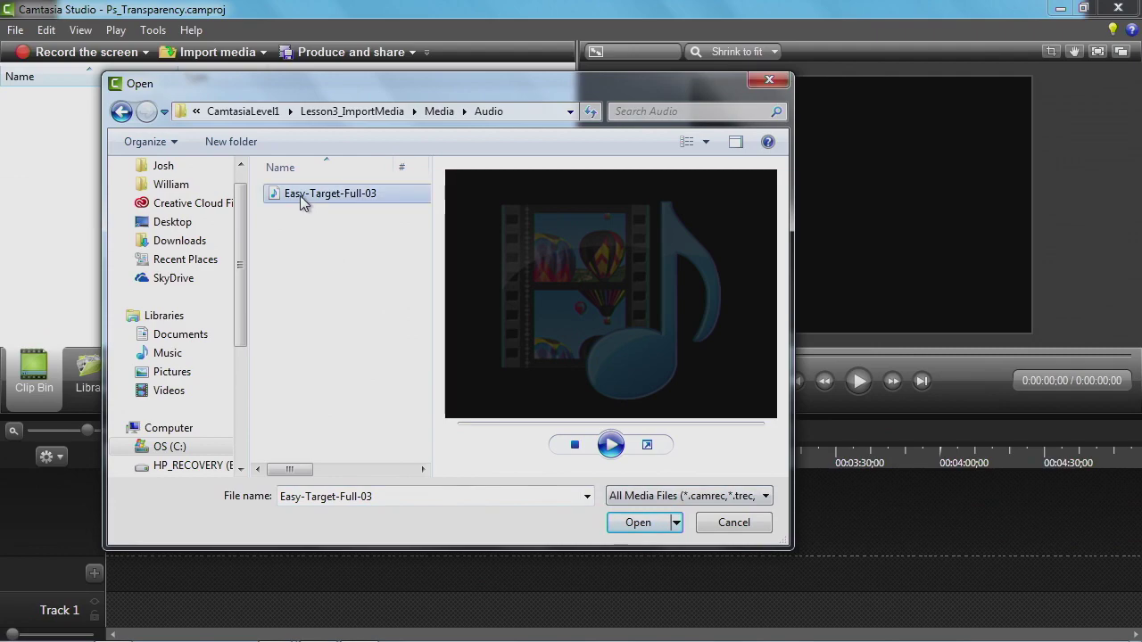
click(638, 522)
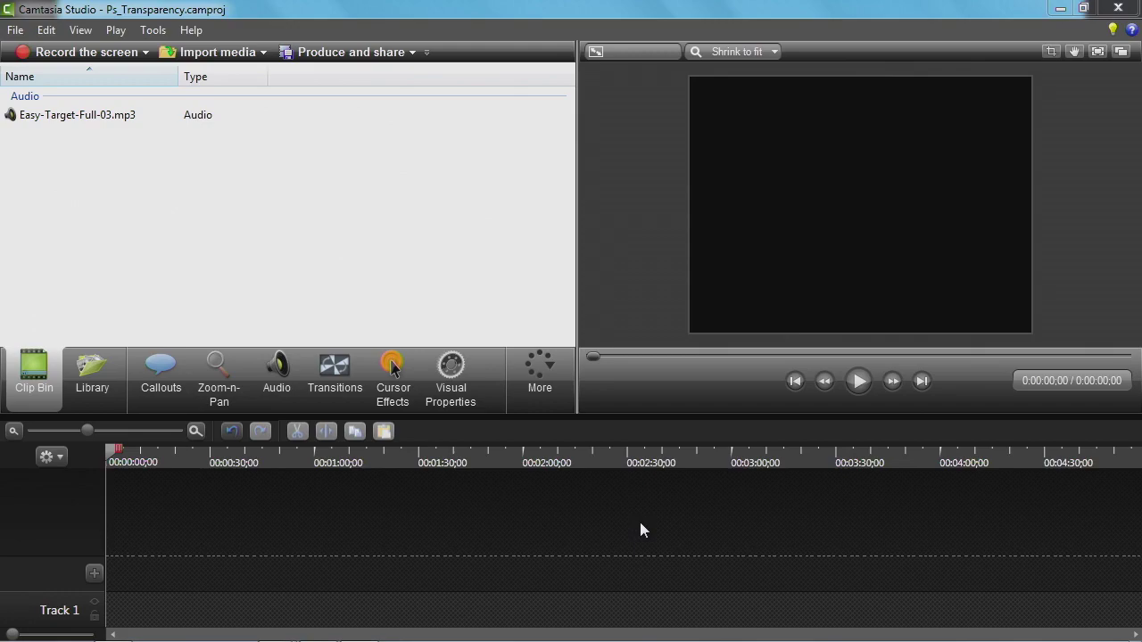
Import the images edutechLIVEbug-18, elb_Logo and original-transparent together from the Media folder's Images subfolder
click(241, 55)
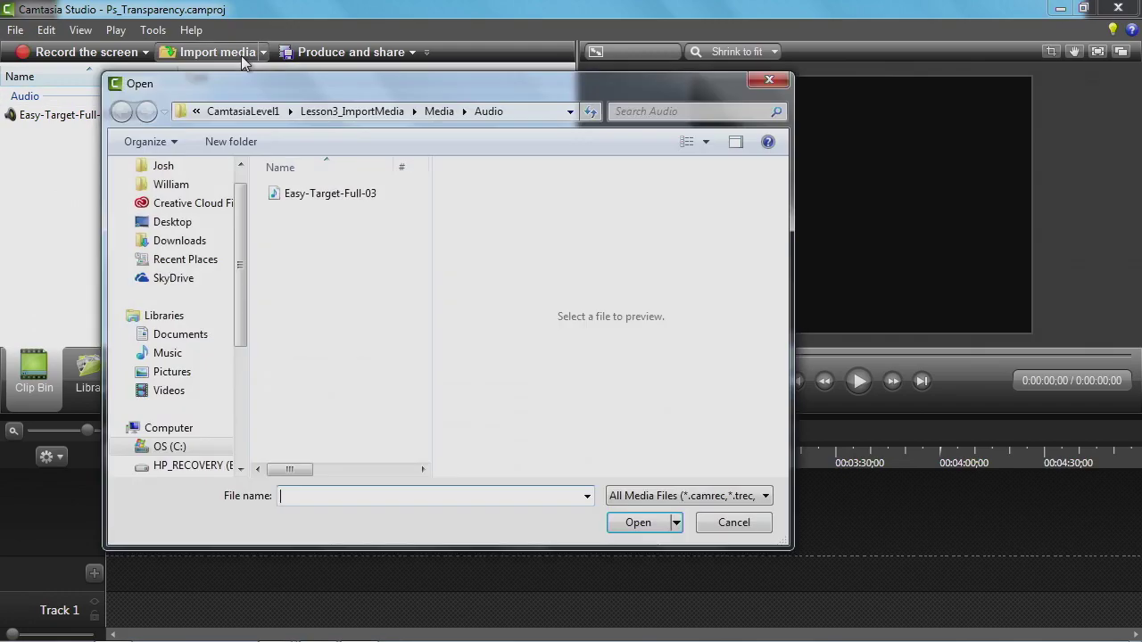
click(463, 112)
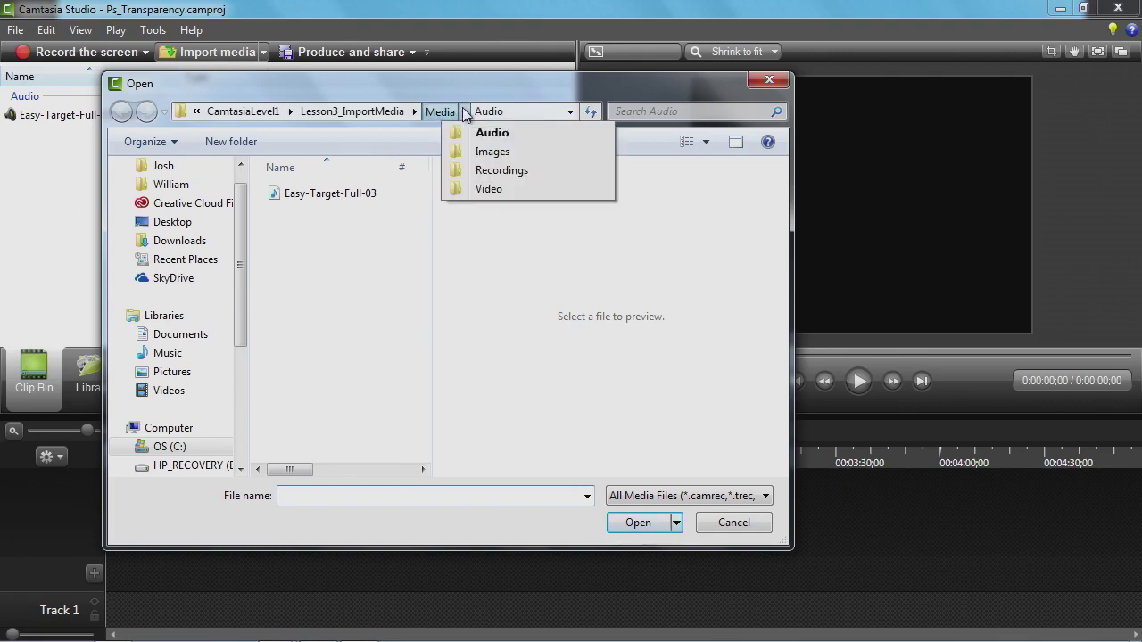
click(482, 154)
click(348, 217)
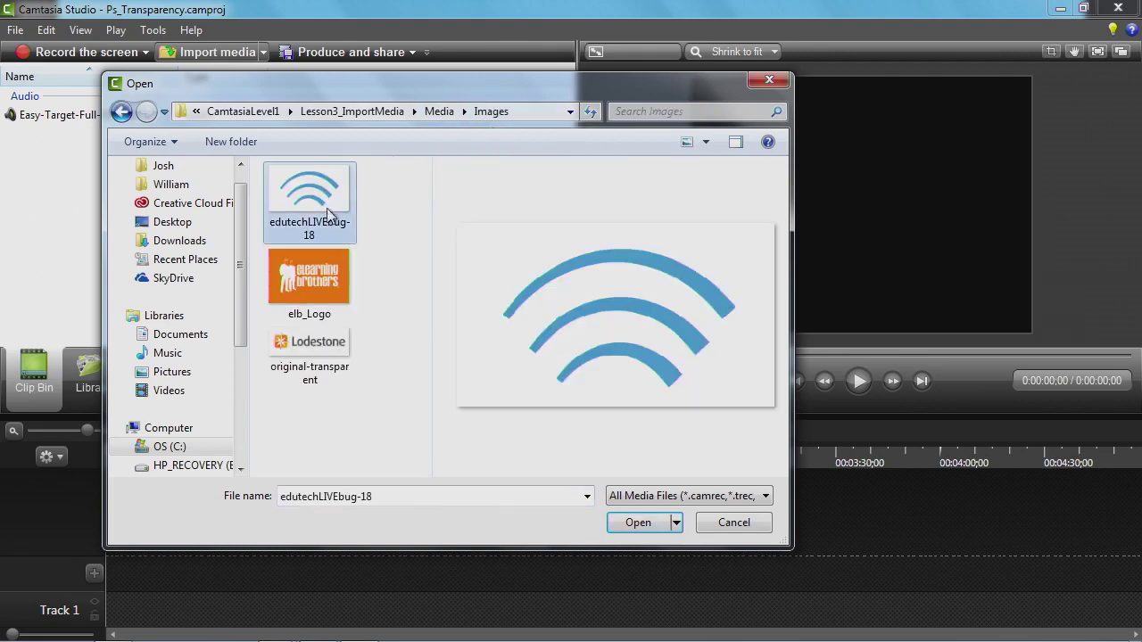
shift+click(336, 381)
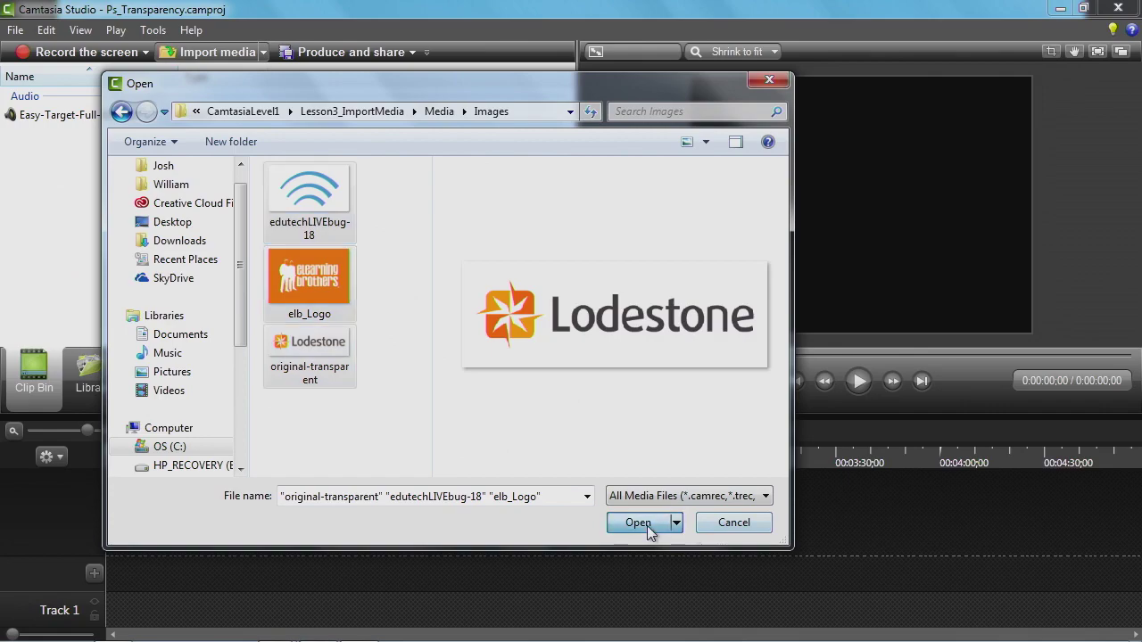
click(638, 523)
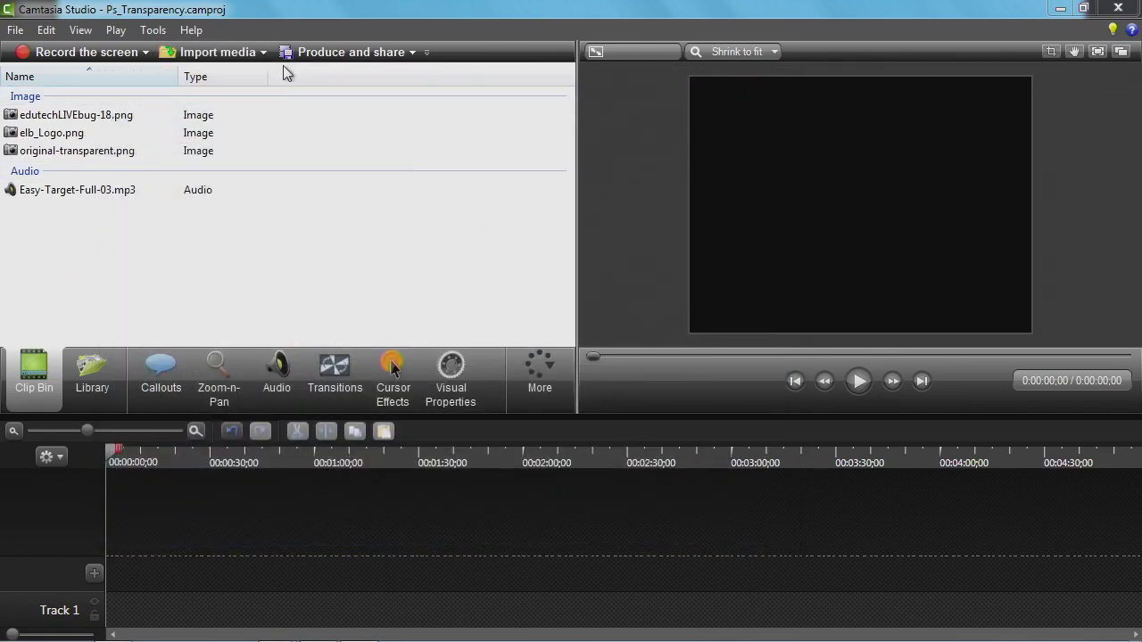
Import both recordings, psTricks and Rec 09-2-14 1, from the Media folder's Recordings subfolder
click(239, 54)
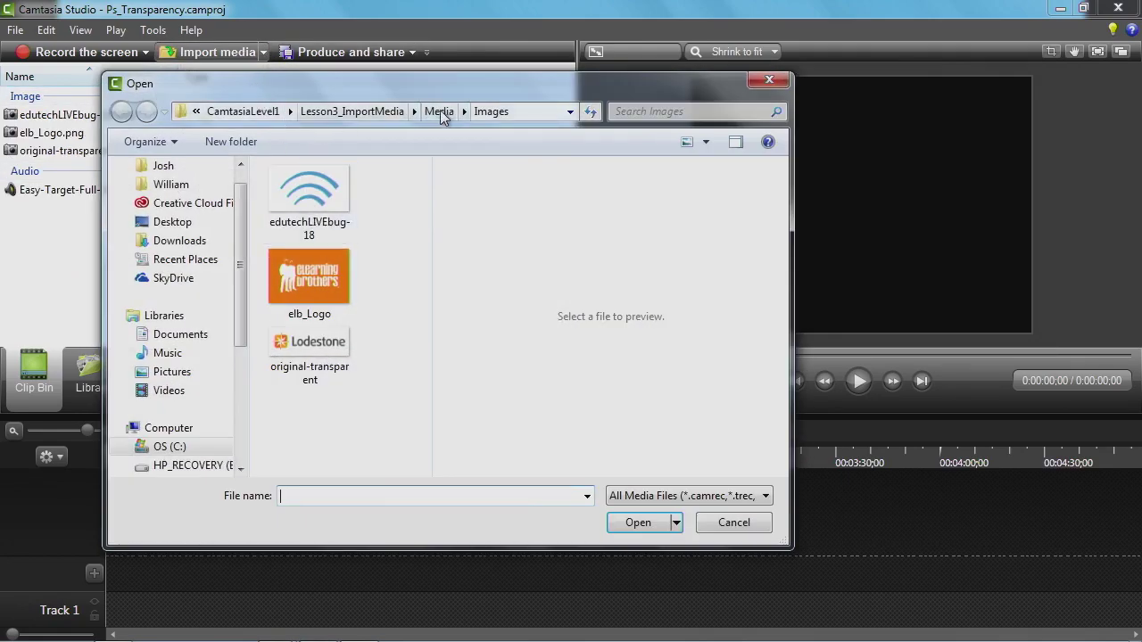
click(463, 112)
click(489, 169)
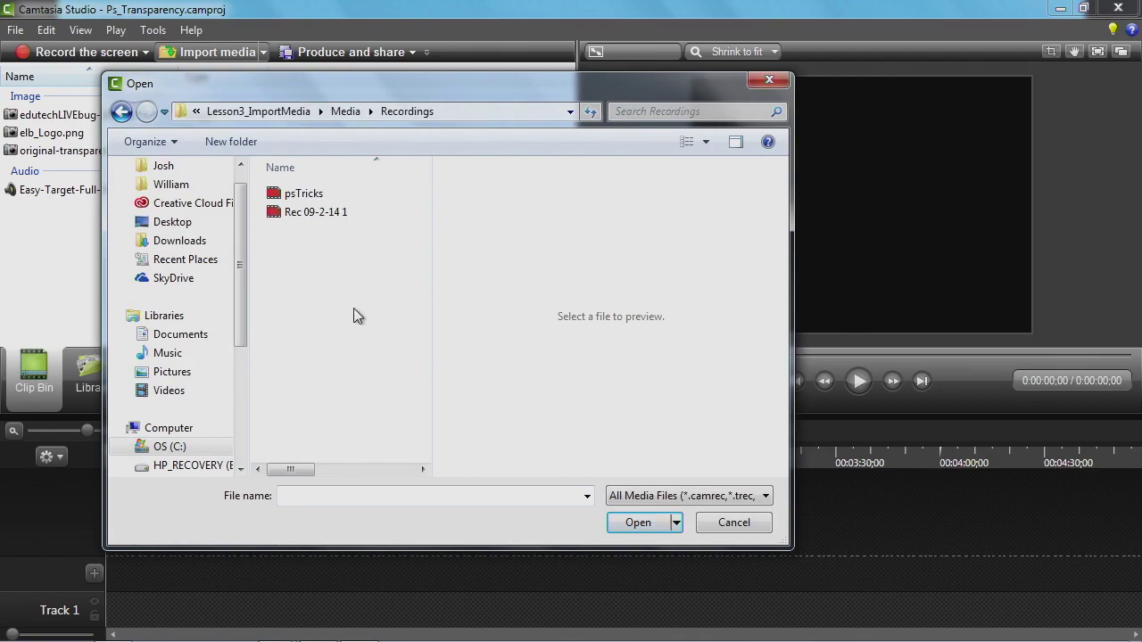
click(321, 198)
shift+click(326, 213)
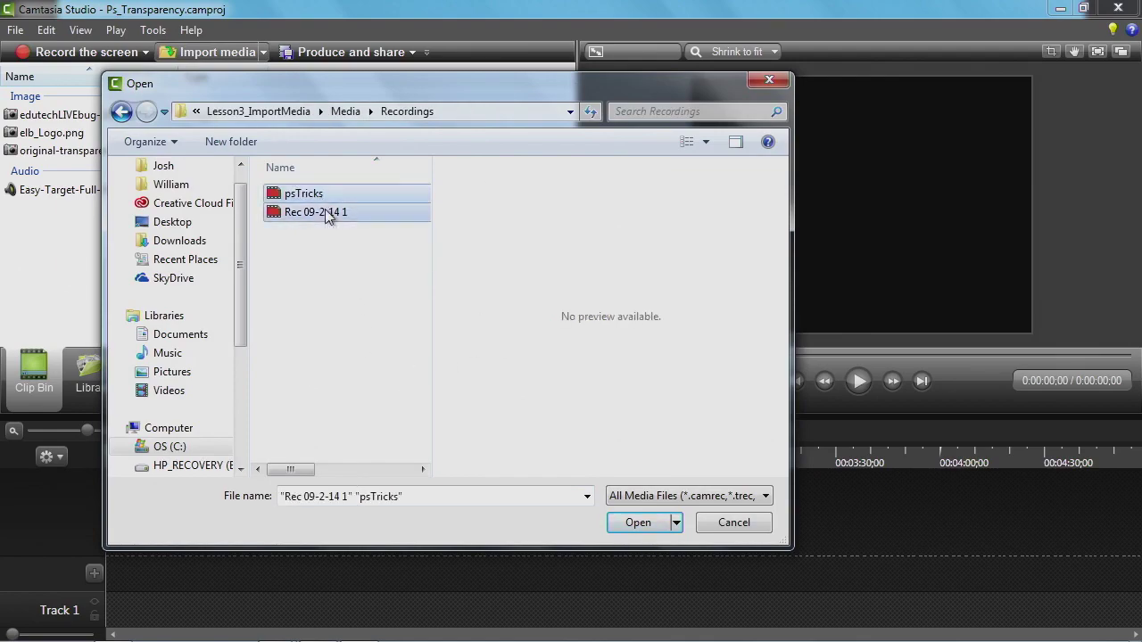
click(637, 523)
Import the universal_countdown0-8262013 video into the Clip Bin from the Media folder's Video subfolder
click(239, 53)
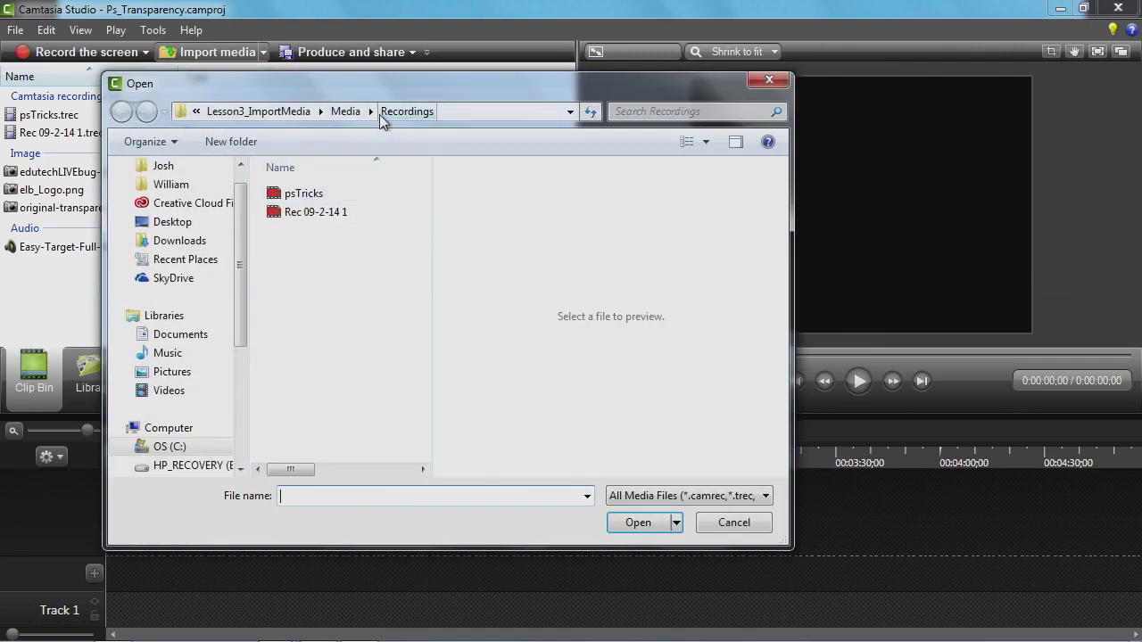
click(372, 114)
click(390, 185)
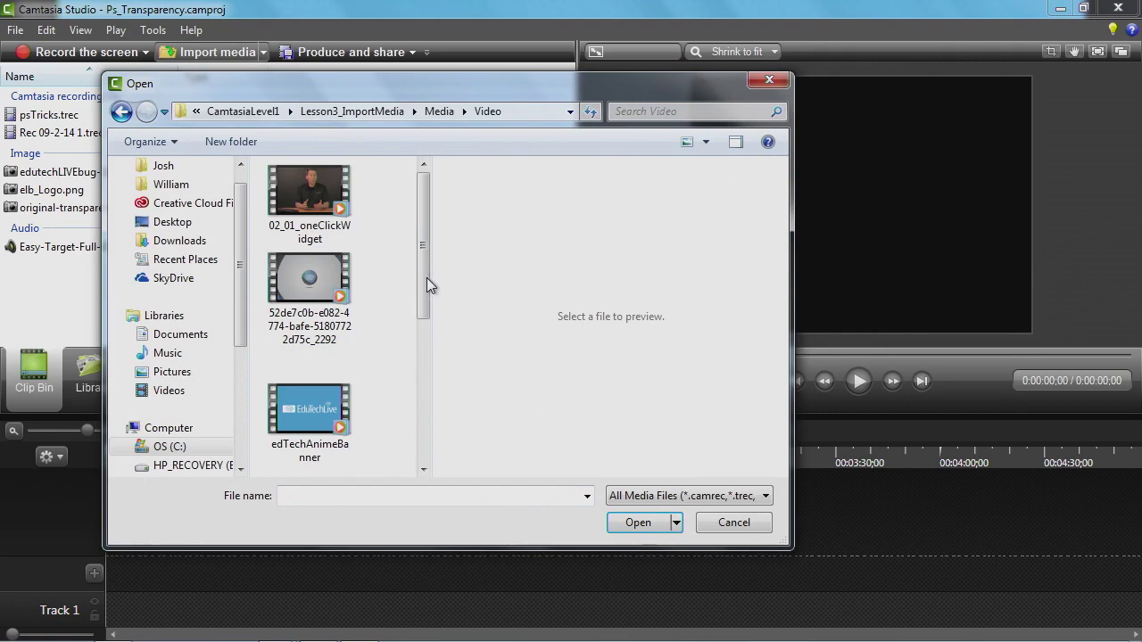
drag(425, 275, 425, 419)
click(296, 413)
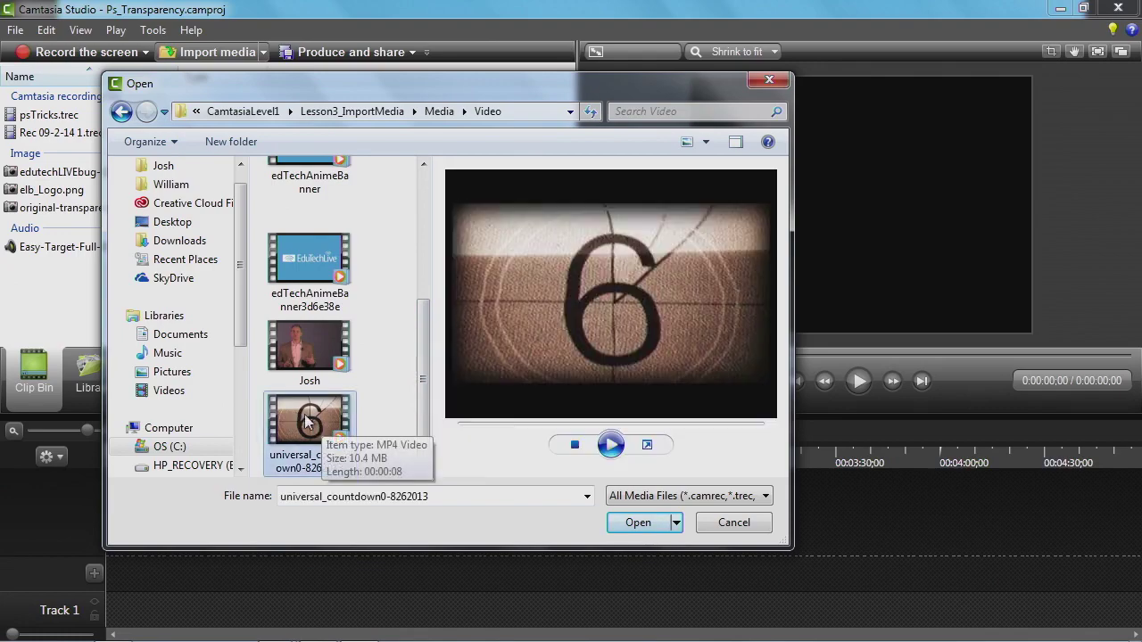
click(647, 524)
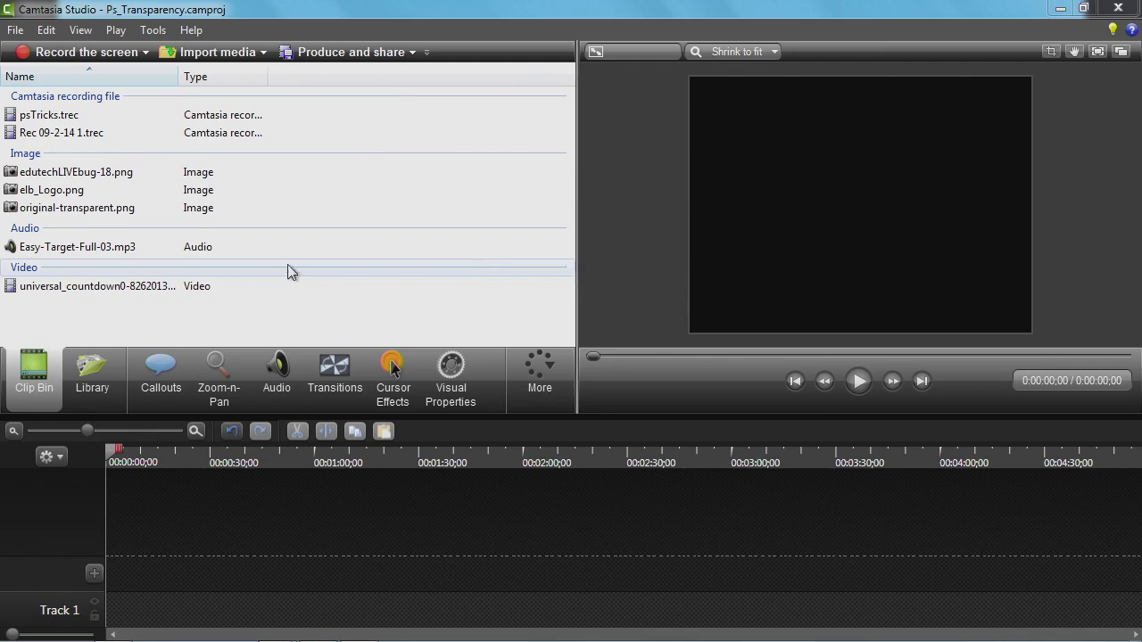
Turn off grouping for the Clip Bin's media and switch its view to thumbnails
right_click(312, 203)
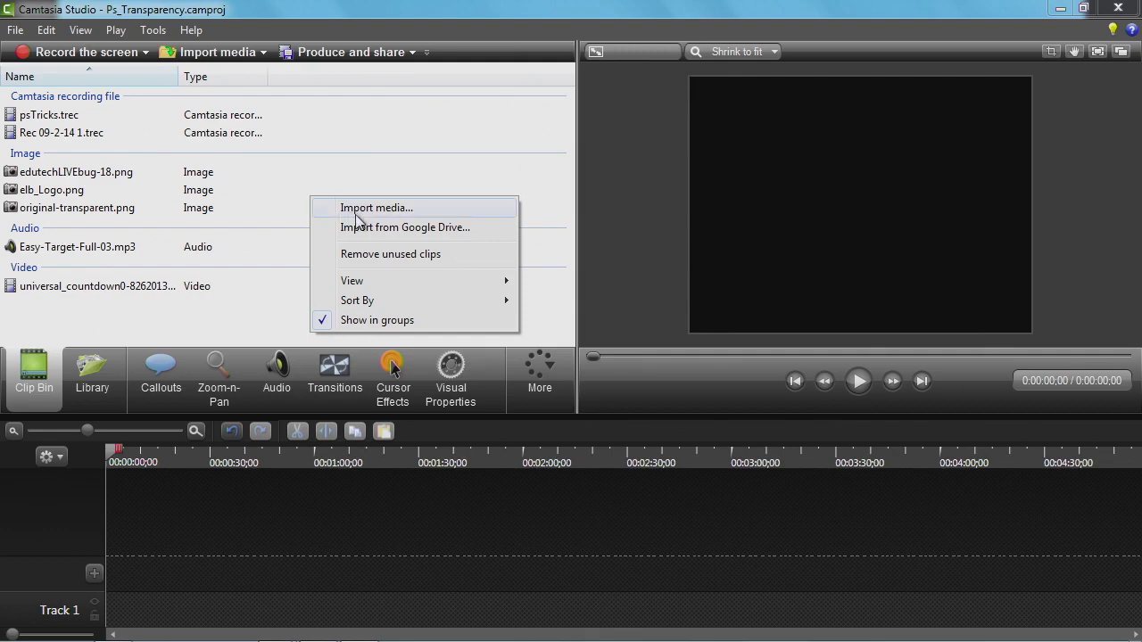
mouse_move(369, 299)
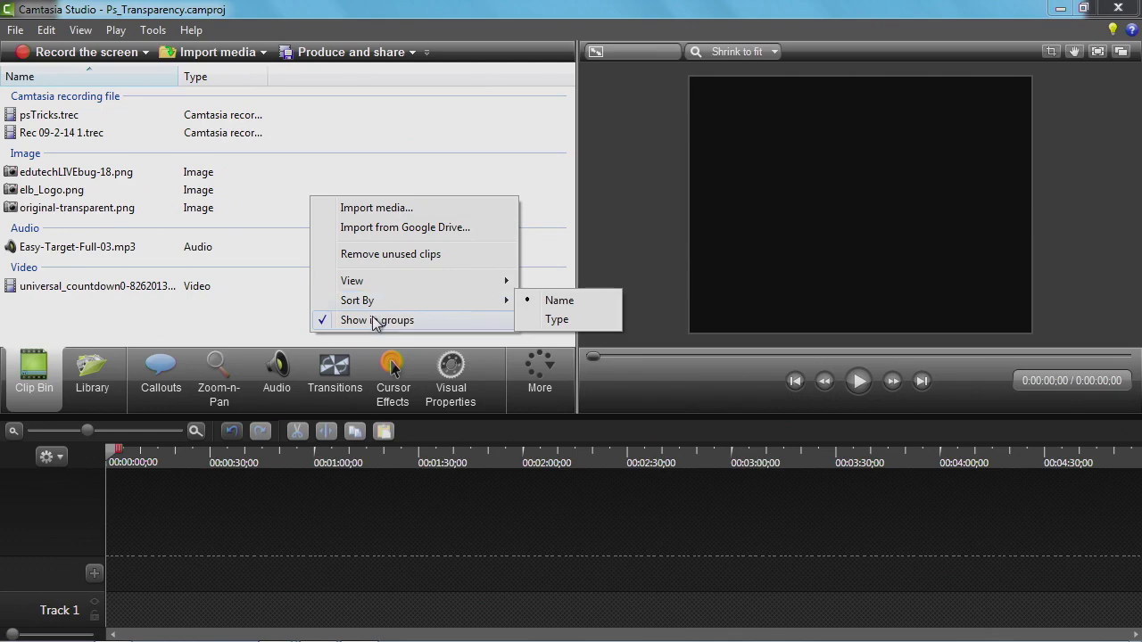
click(369, 320)
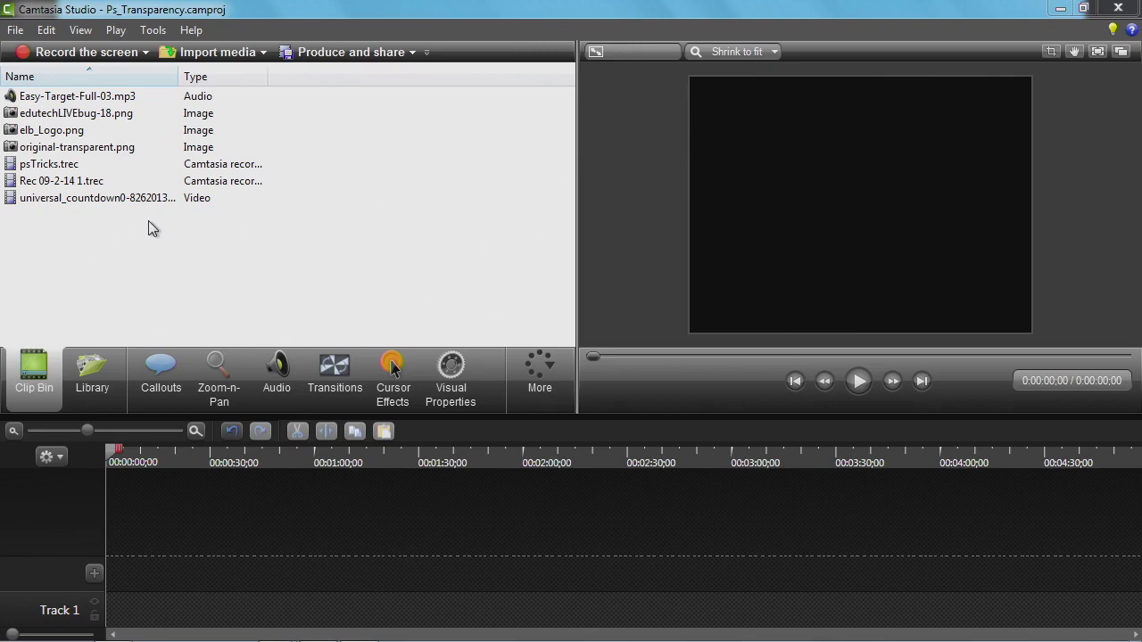
right_click(375, 214)
mouse_move(449, 295)
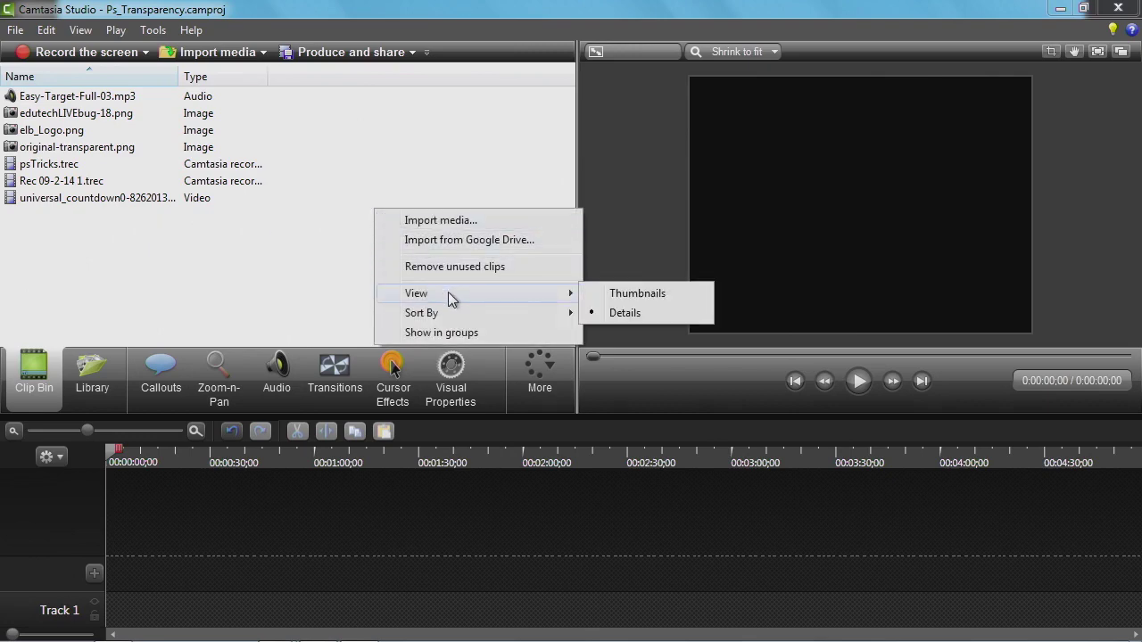
click(627, 298)
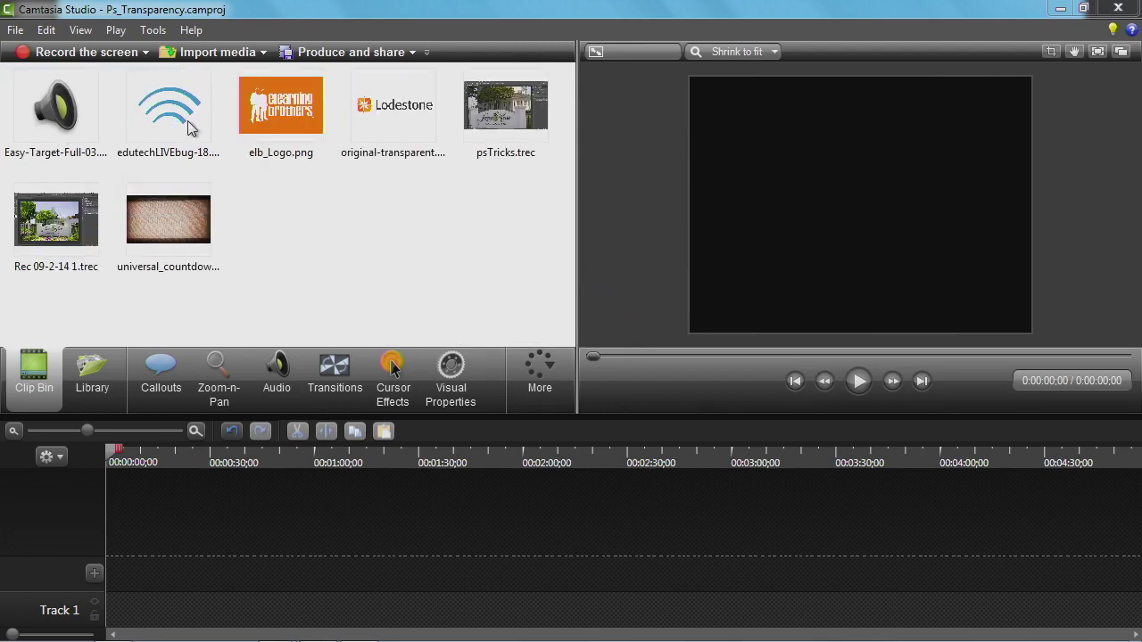
Show the Clip Bin's thumbnails in groups by media type
right_click(387, 201)
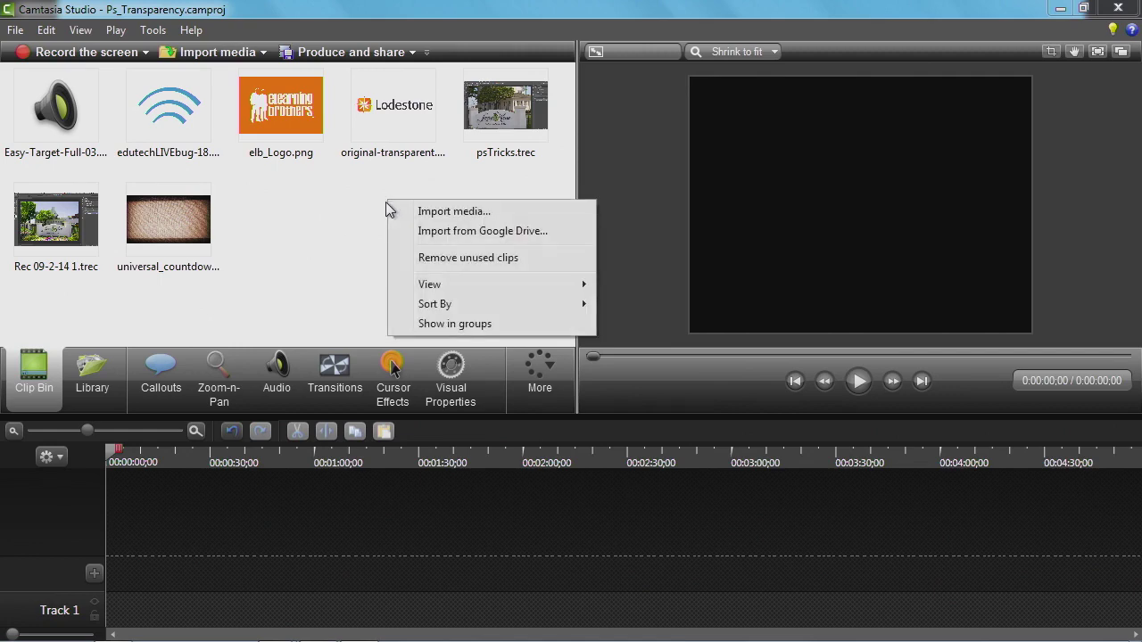
click(432, 324)
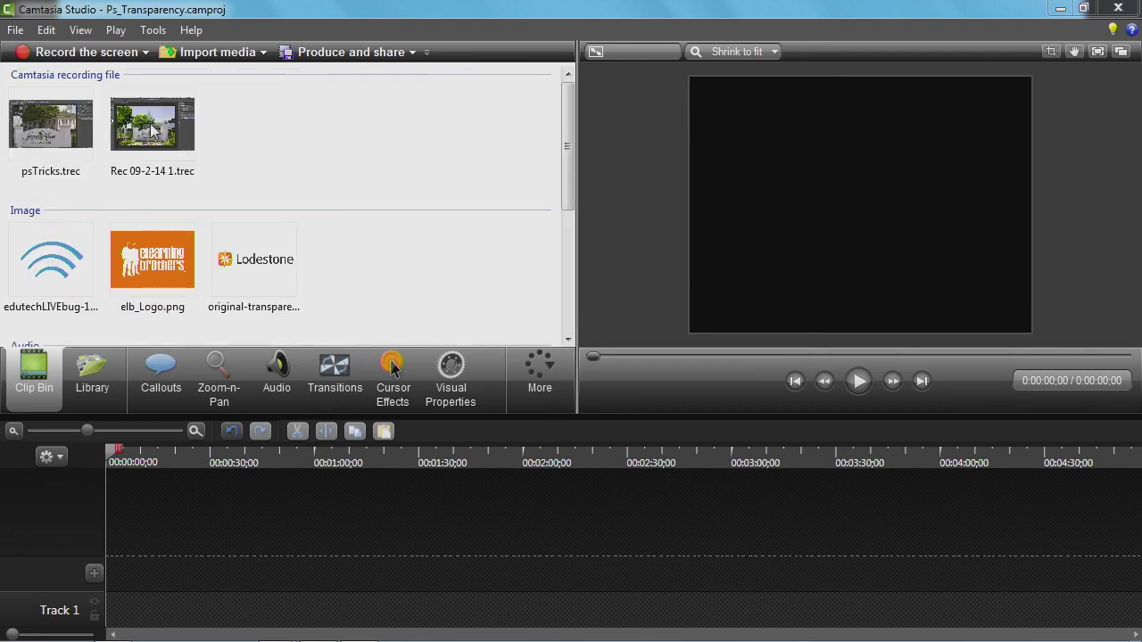
drag(568, 195, 552, 165)
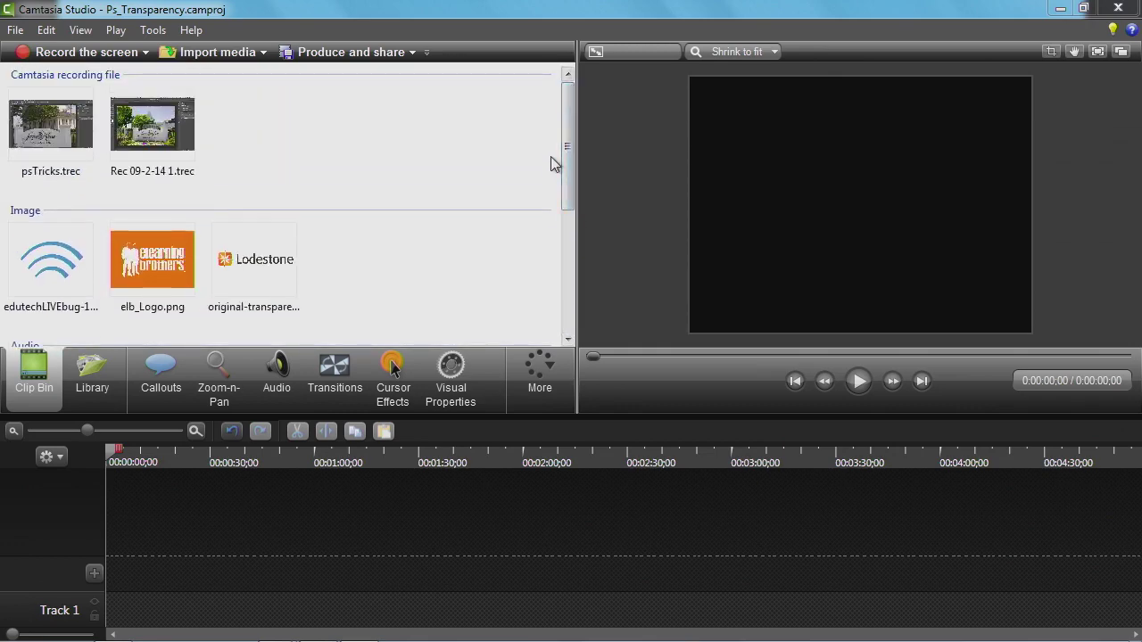
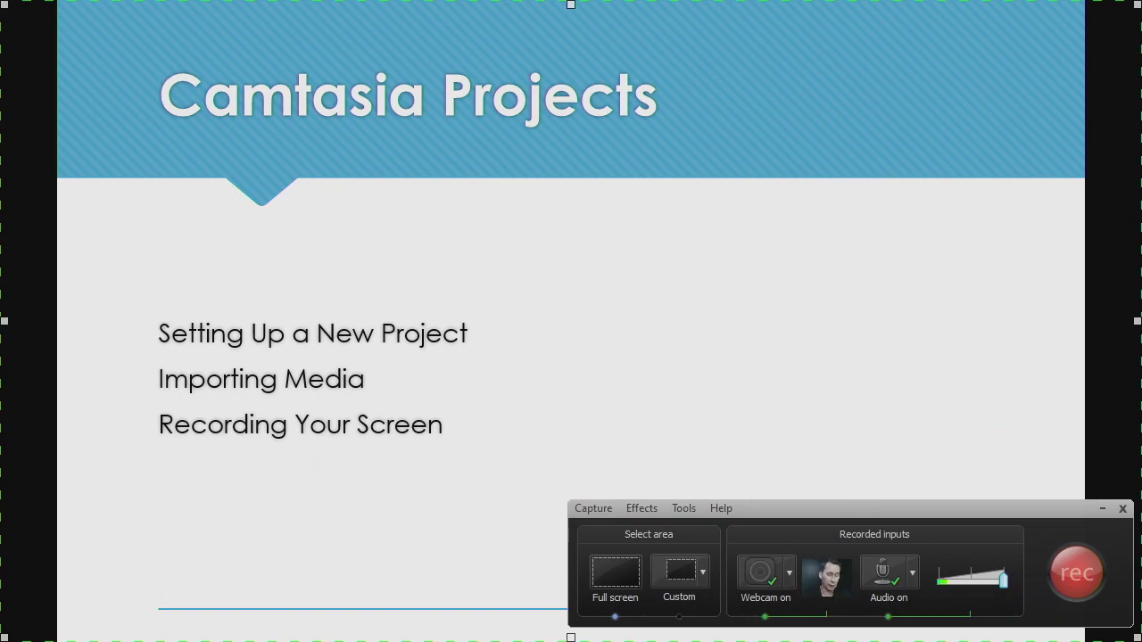
Switch to Photoshop, where the PS_eraseBackground.psd image is open
key(super+Tab)
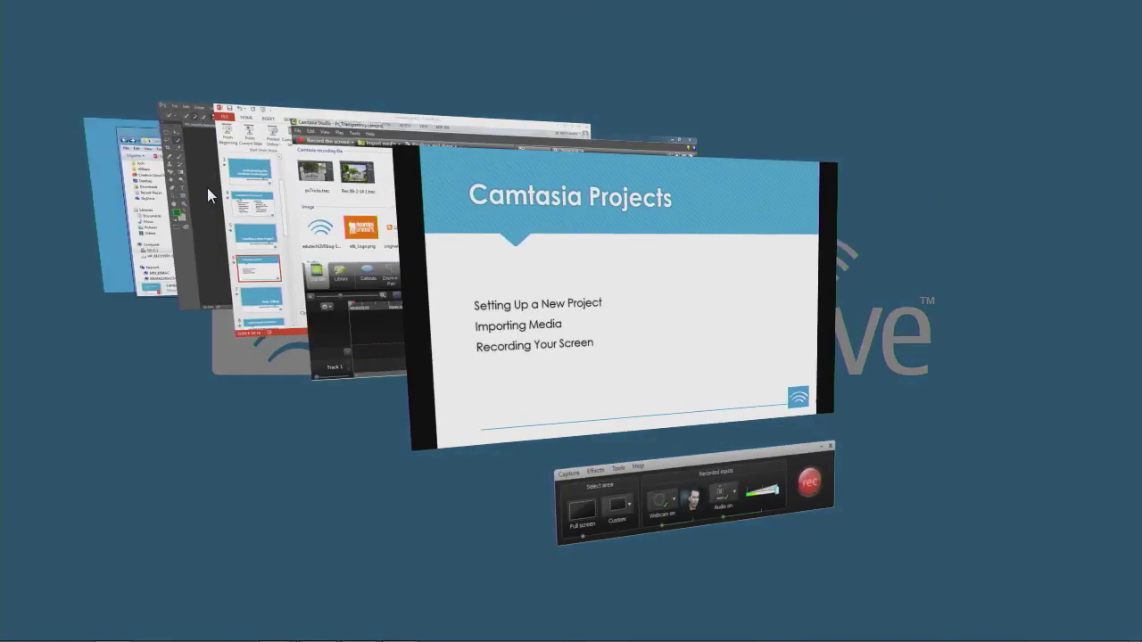
key(super+Tab)
key(super+Tab)
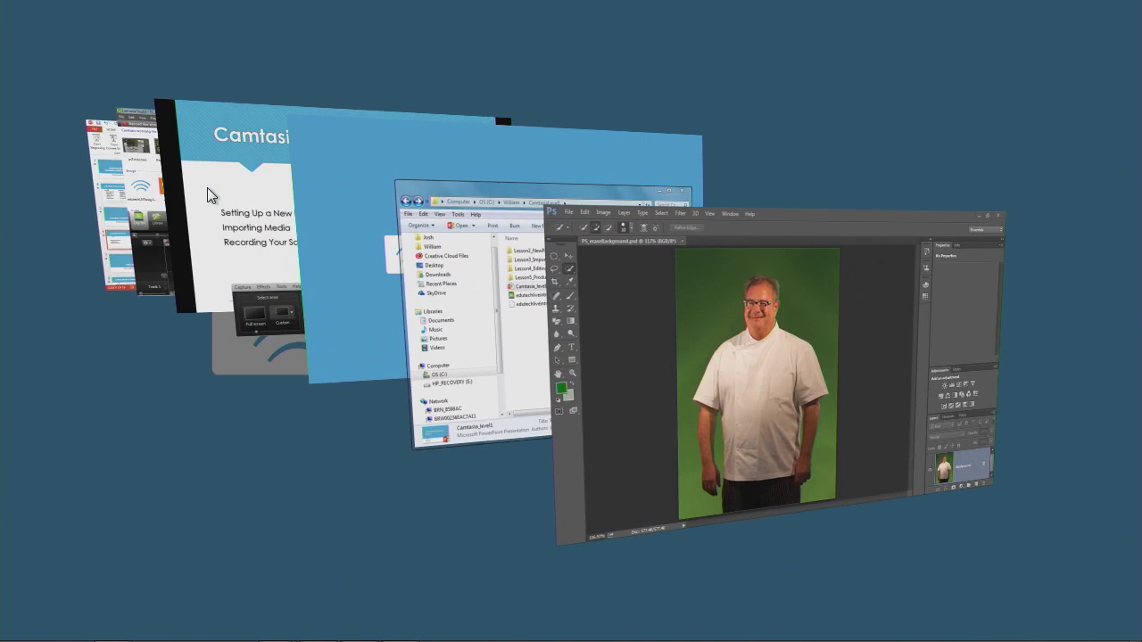
key(Return)
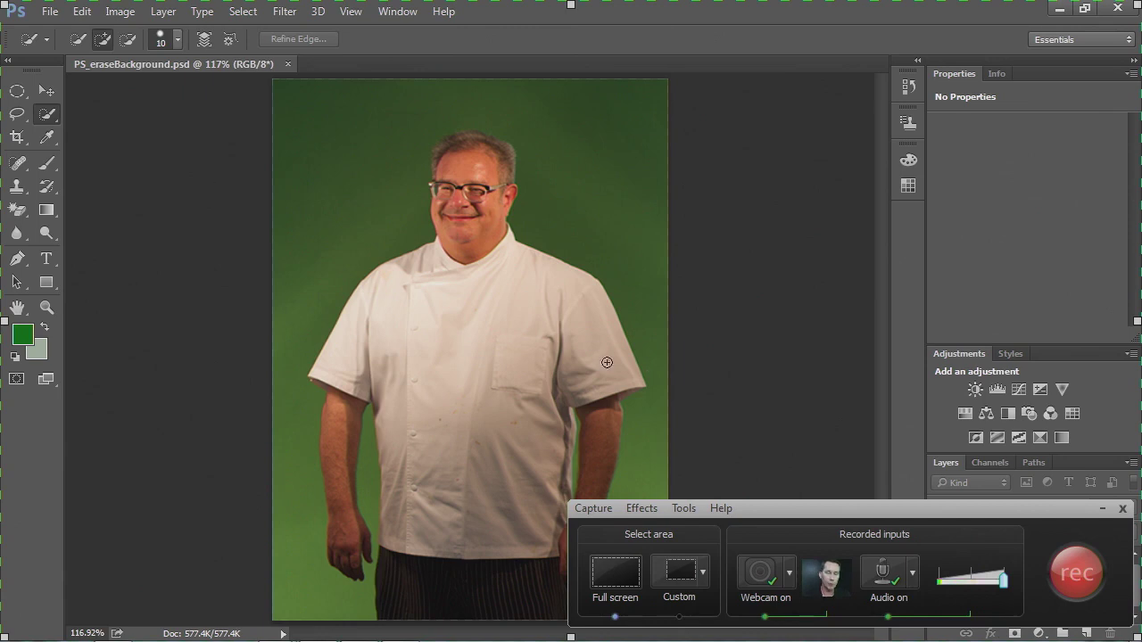
Move the Camtasia Recorder panel clear of the Layers panel and start a full-screen recording with webcam and audio on
drag(764, 508, 693, 255)
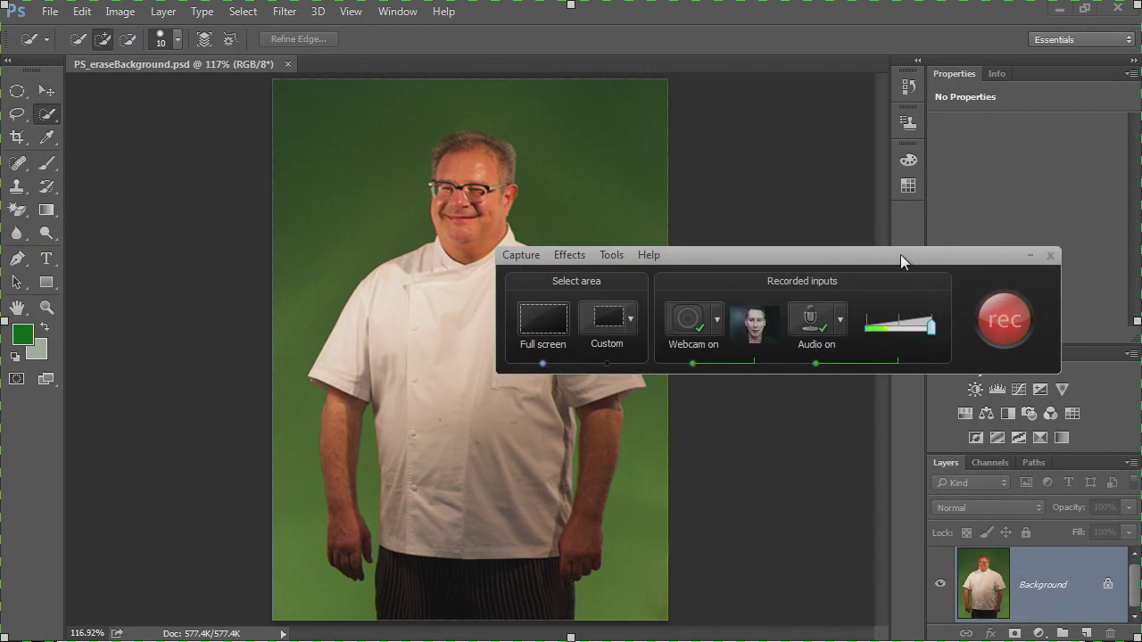
drag(901, 257, 911, 298)
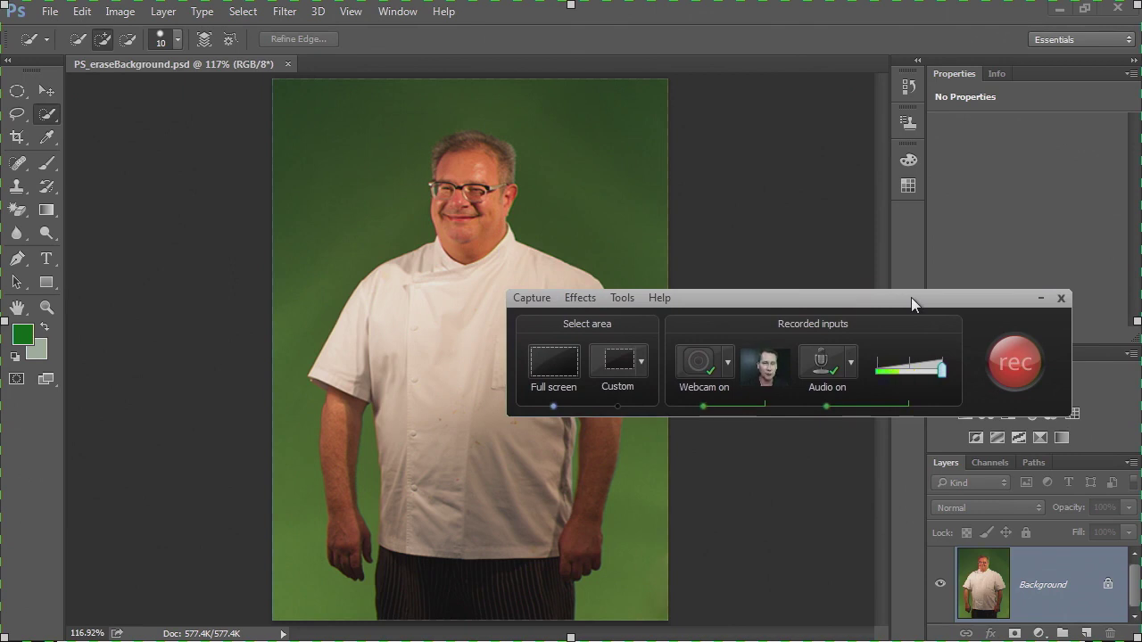
click(1017, 375)
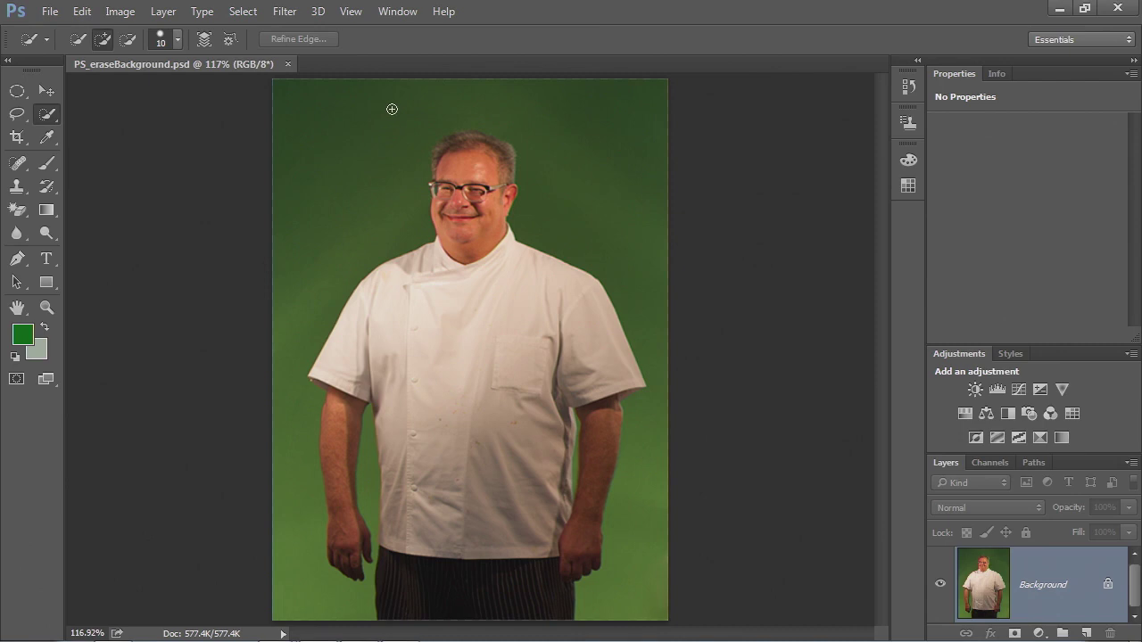
Select the green background around the man with the Quick Selection tool and subtract his head from the selection
drag(390, 110, 337, 209)
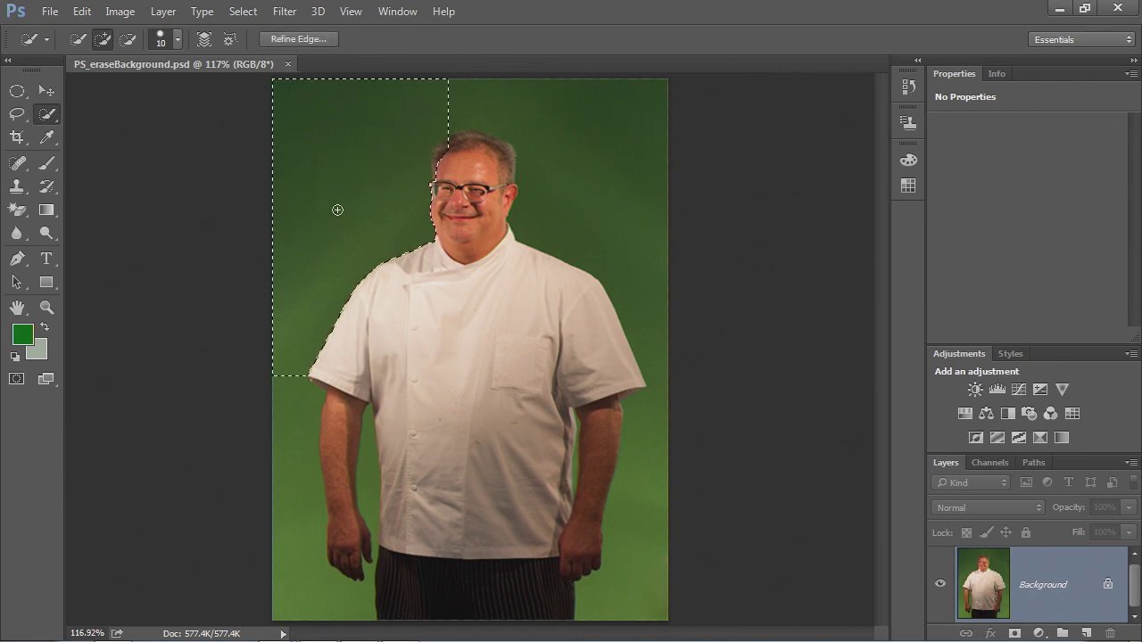
mouse_move(479, 106)
mouse_down()
mouse_move(605, 114)
mouse_move(653, 370)
mouse_move(650, 543)
mouse_up()
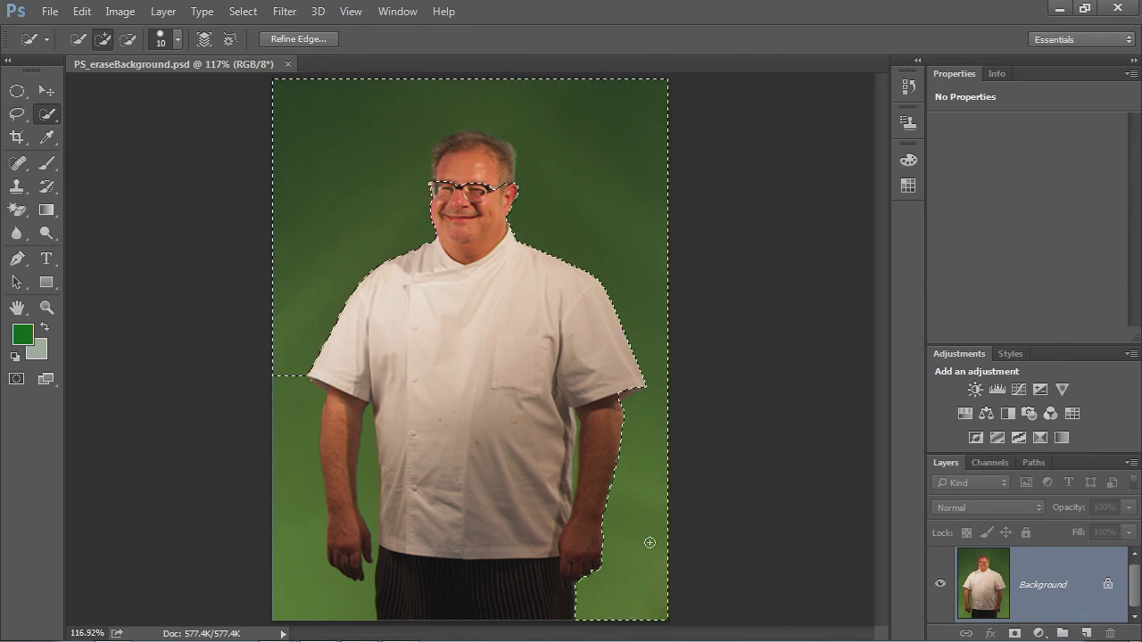
drag(289, 384, 296, 581)
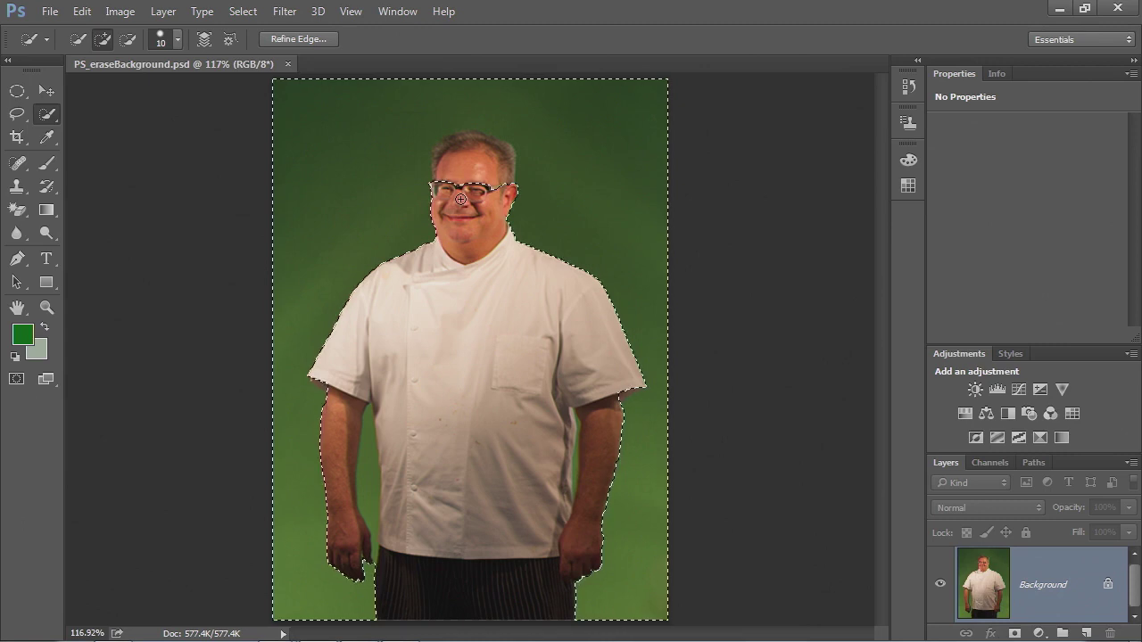
click(128, 44)
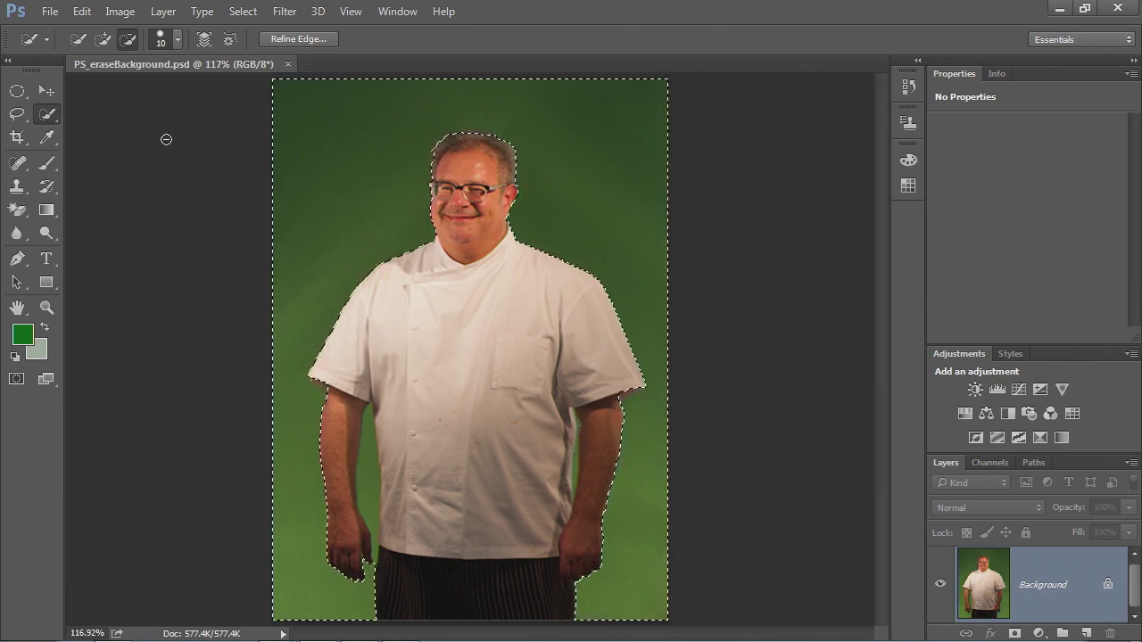
Add the green gap between the man's right arm and his torso to the background selection
click(104, 39)
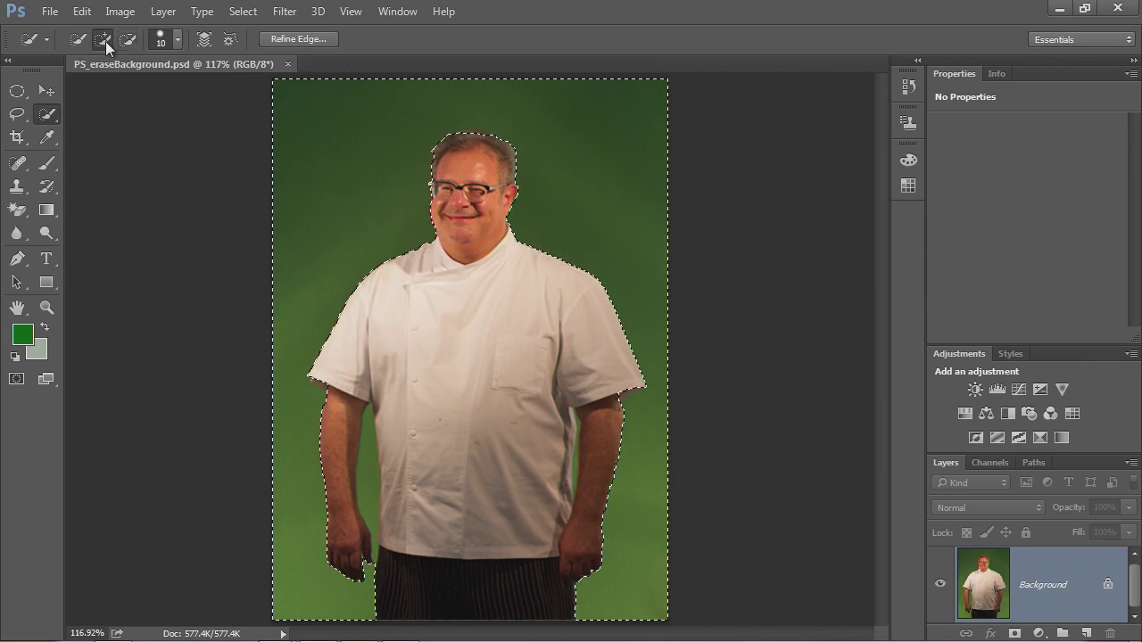
drag(314, 376, 437, 557)
drag(420, 267, 428, 359)
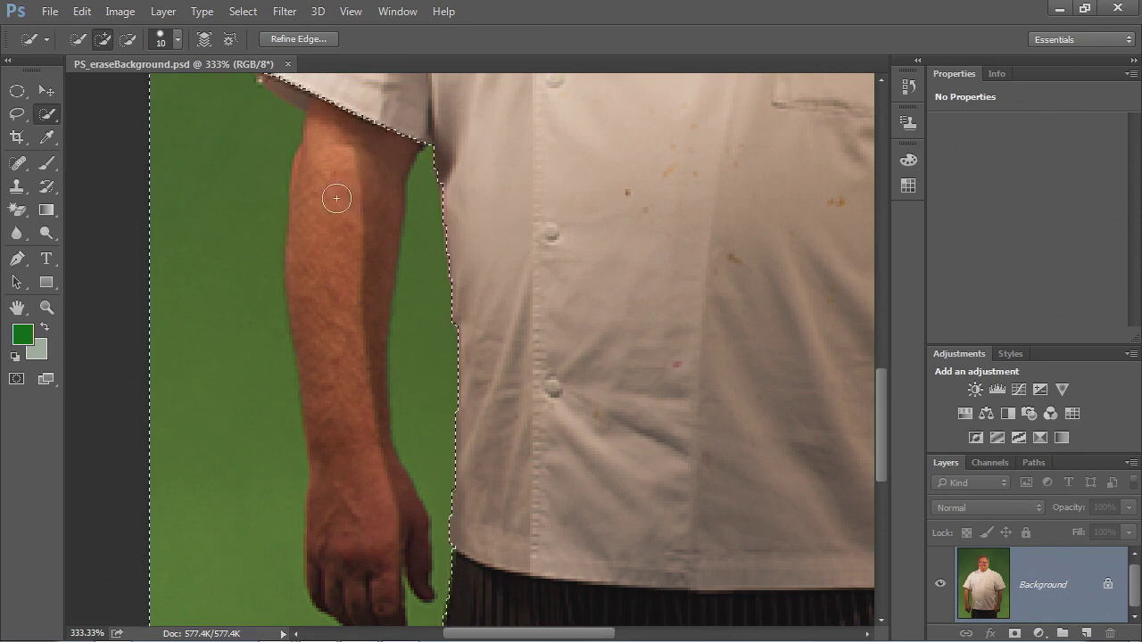
Subtract the man's right arm, hand and the underside of that sleeve from the selection
click(128, 39)
mouse_move(390, 211)
mouse_down()
mouse_move(387, 102)
mouse_move(366, 94)
mouse_move(344, 142)
mouse_move(354, 497)
mouse_up()
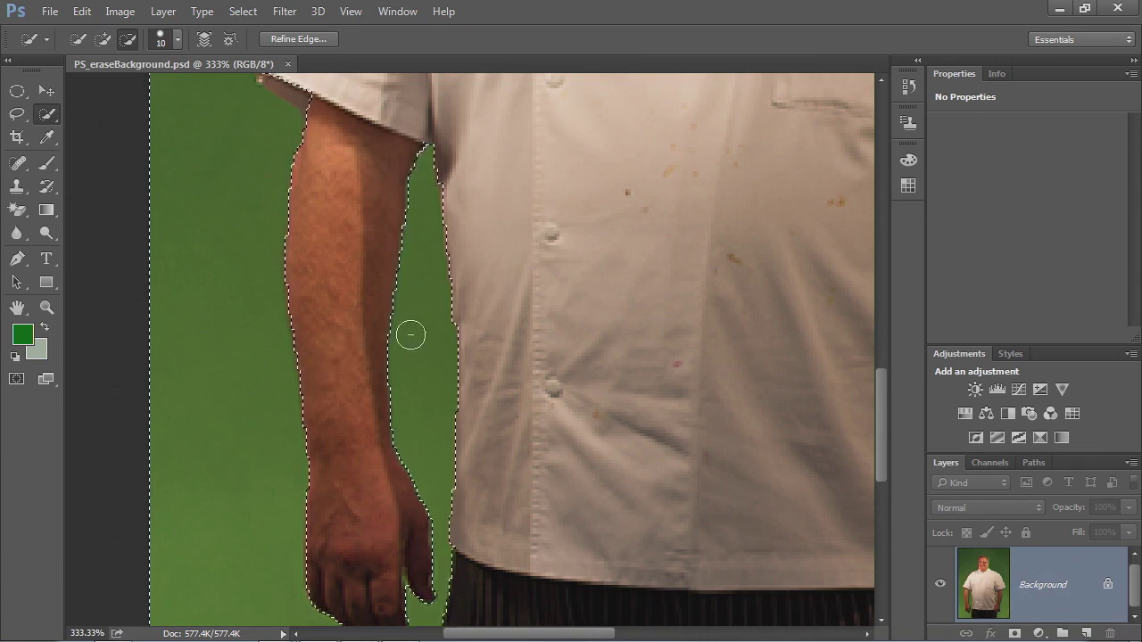
scroll(359, 342, up, 2)
scroll(357, 342, up, 2)
drag(317, 163, 261, 134)
Reduce the selection brush to size 4 and add the narrow green gap between the man's left arm and torso
drag(698, 244, 309, 229)
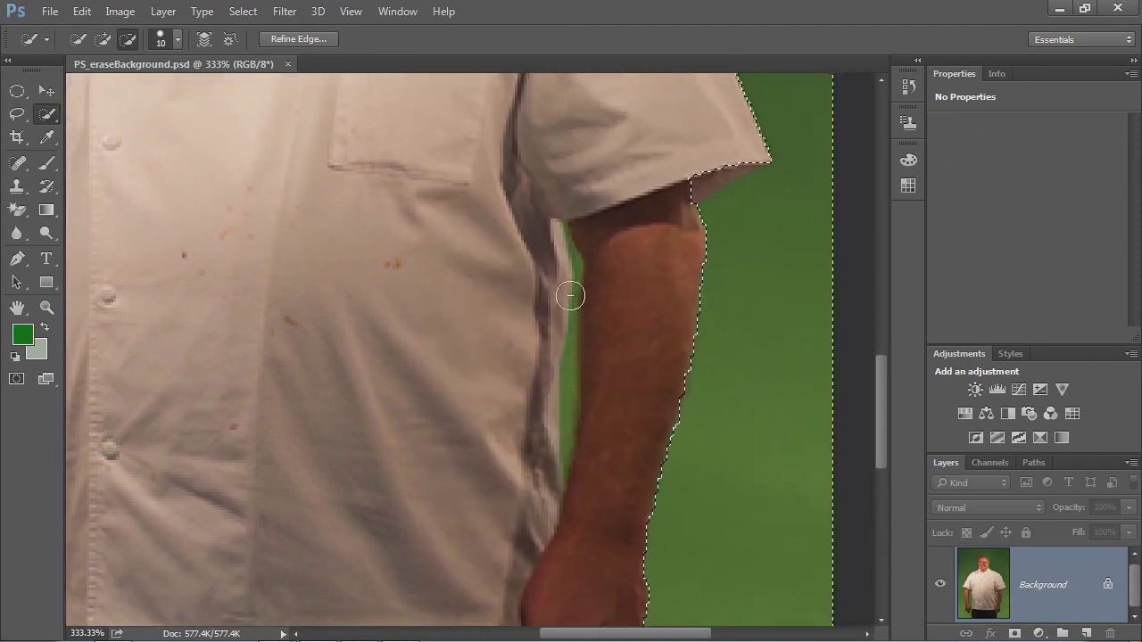
click(104, 40)
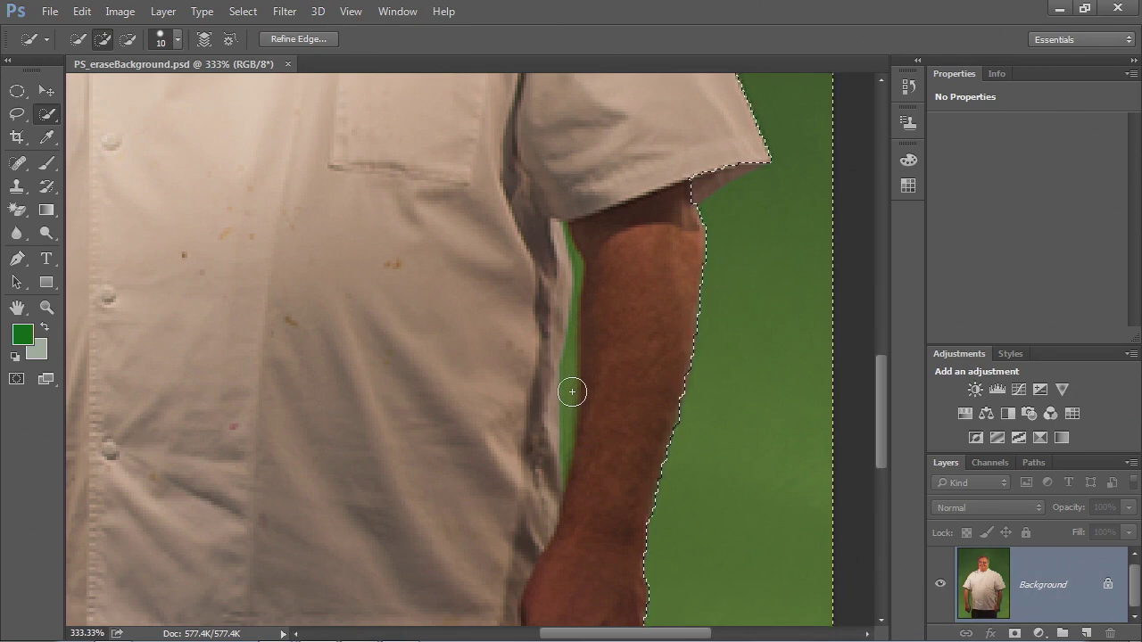
key(bracketleft)
key(bracketleft)
key(bracketleft)
key(bracketleft)
key(bracketleft)
key(bracketleft)
drag(569, 382, 568, 408)
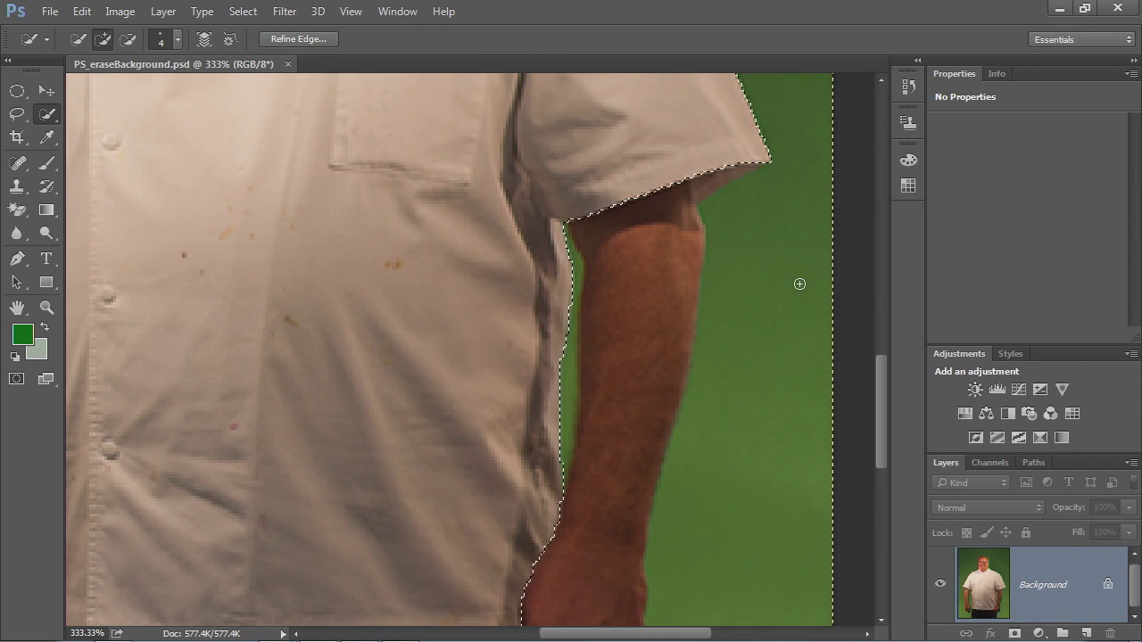
Subtract the man's left arm, hand and the underside of that sleeve from the background selection
click(129, 39)
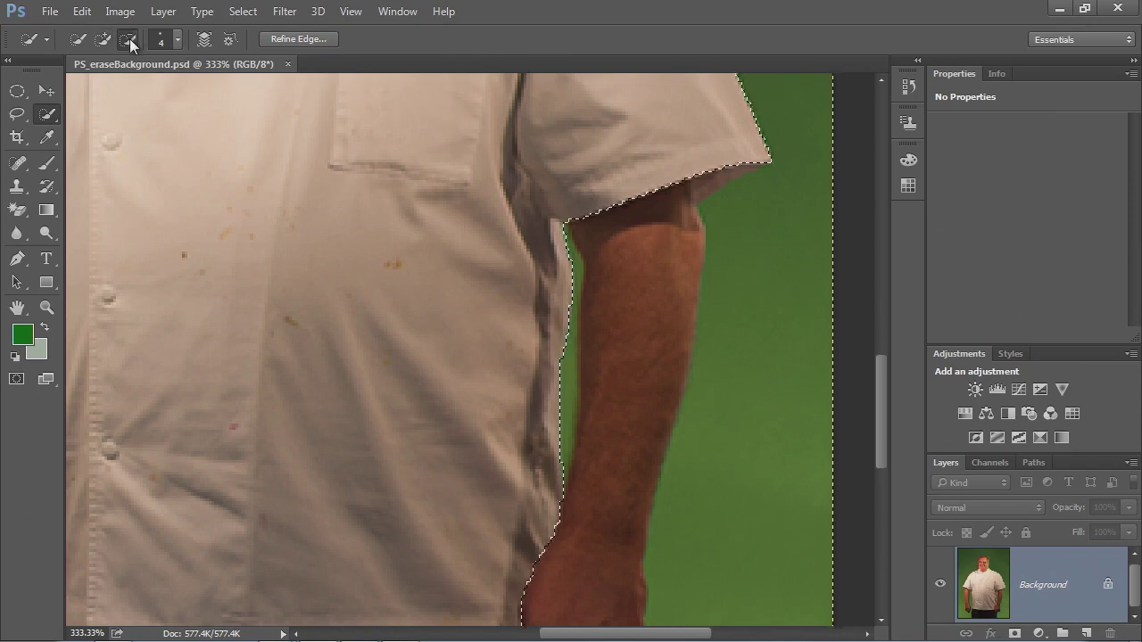
mouse_move(678, 258)
mouse_down()
mouse_move(642, 200)
mouse_move(649, 183)
mouse_move(640, 409)
mouse_move(583, 592)
mouse_up()
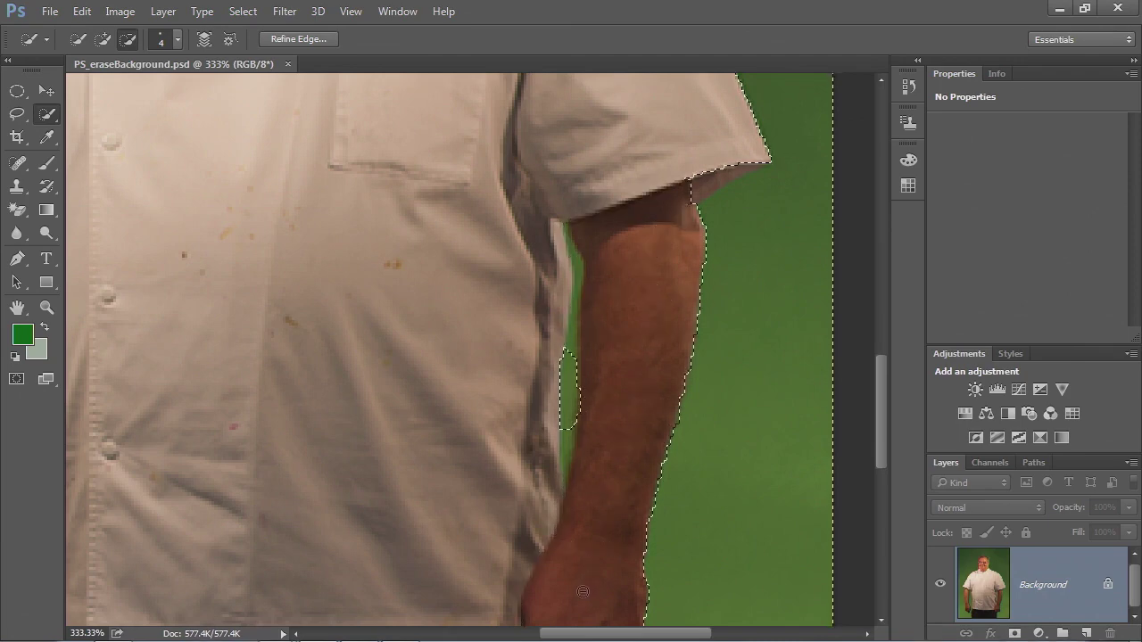
scroll(612, 527, down, 3)
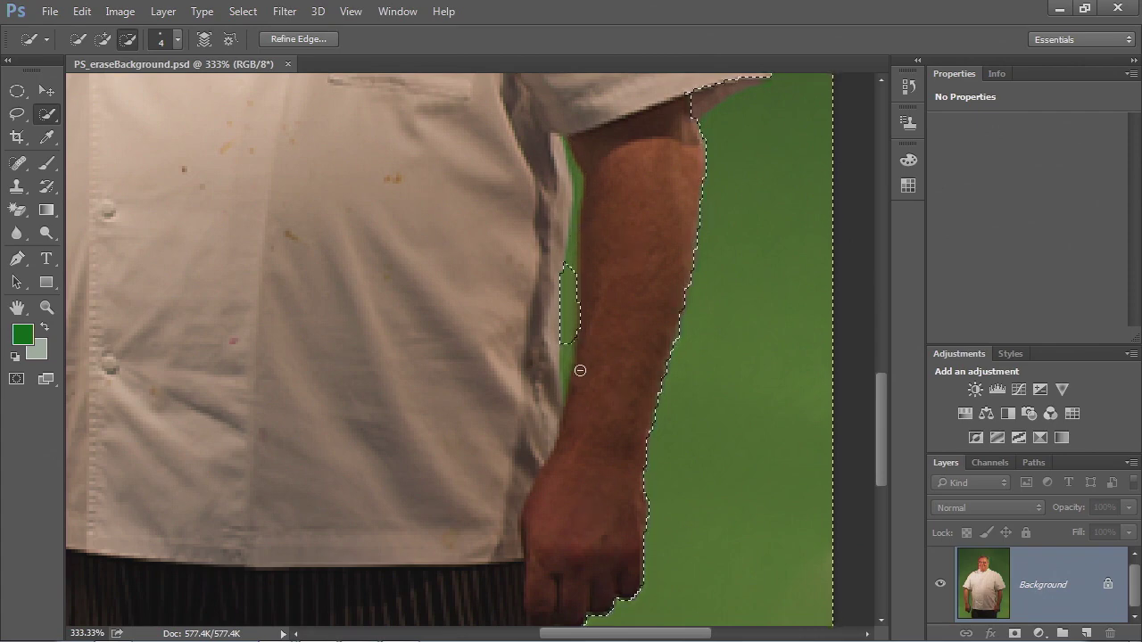
scroll(625, 345, up, 2)
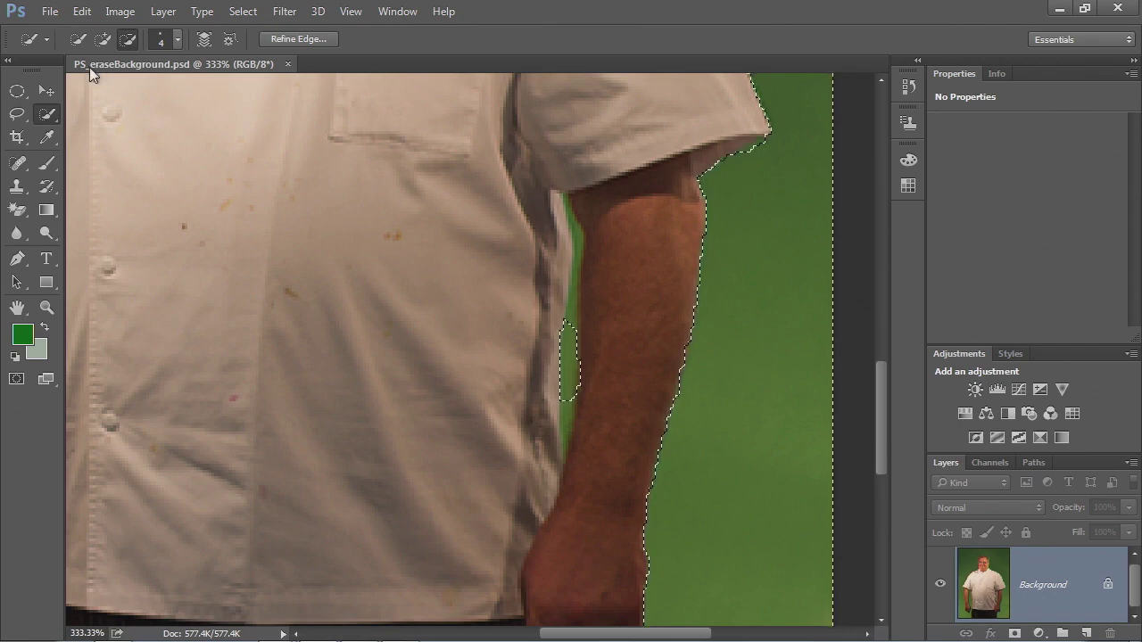
click(102, 39)
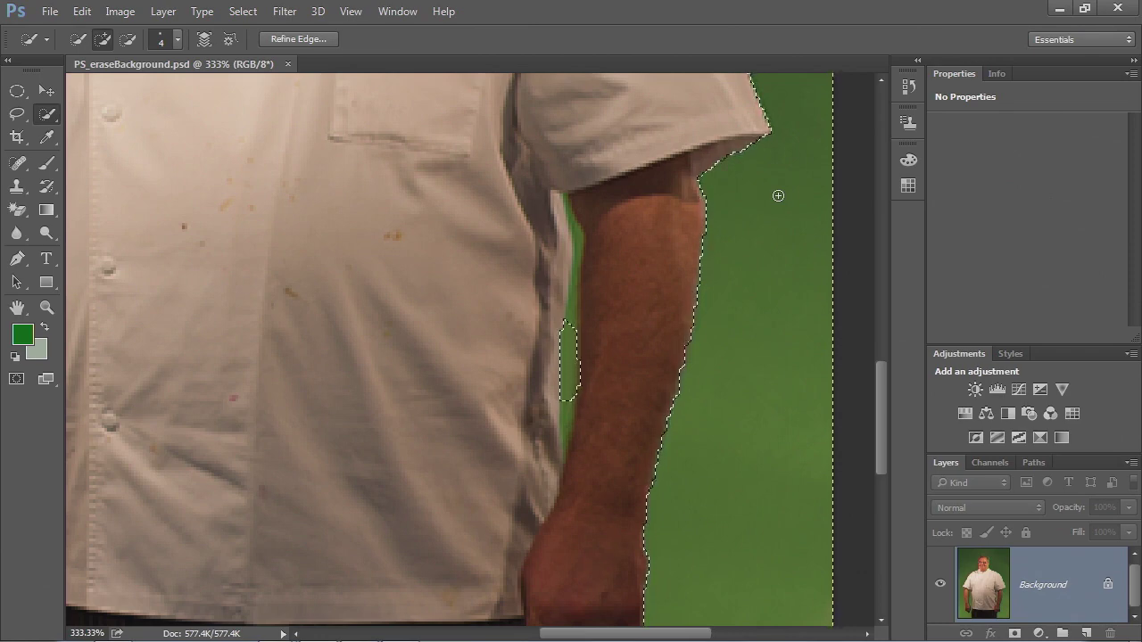
key(ctrl+d)
key(ctrl+0)
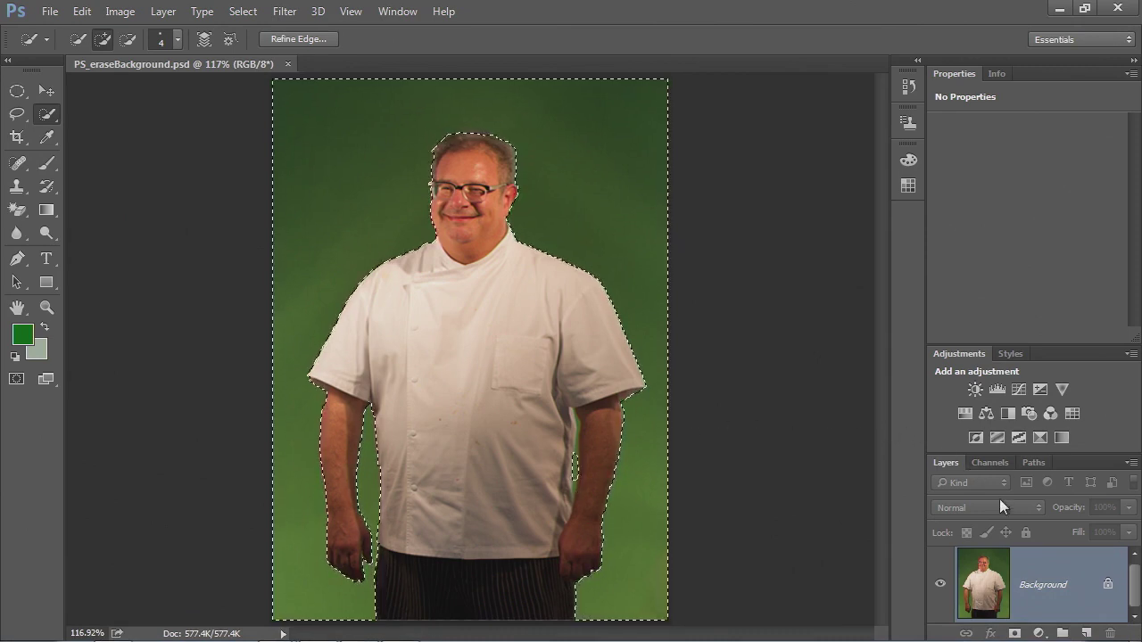
Add a layer mask from the background selection and invert it to hide the green background around the man
click(1015, 632)
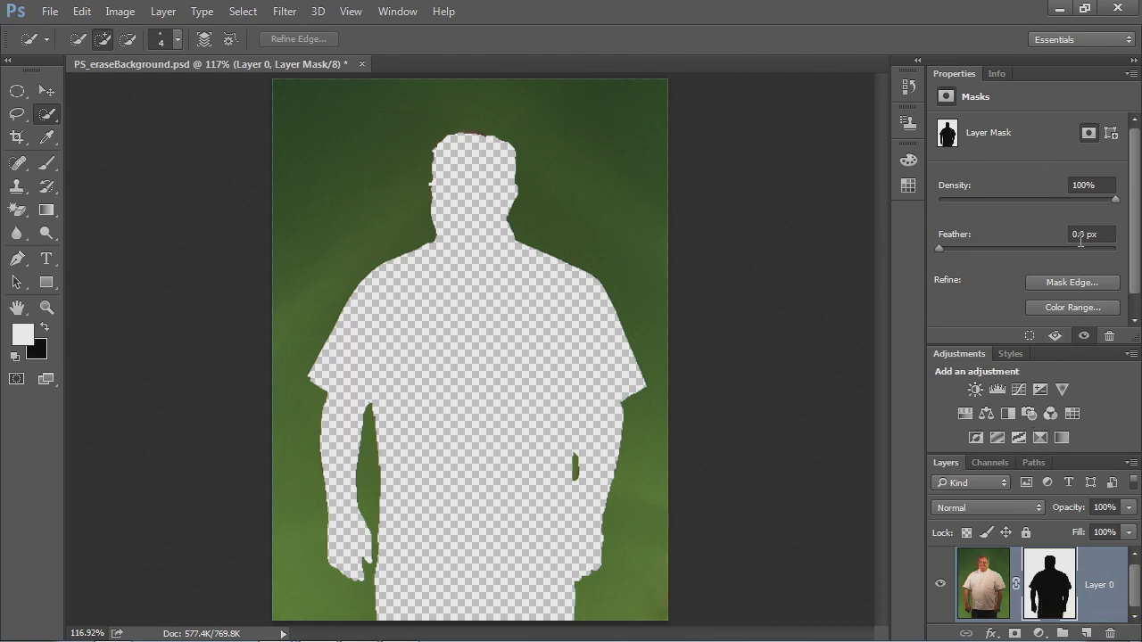
drag(1135, 246, 1138, 268)
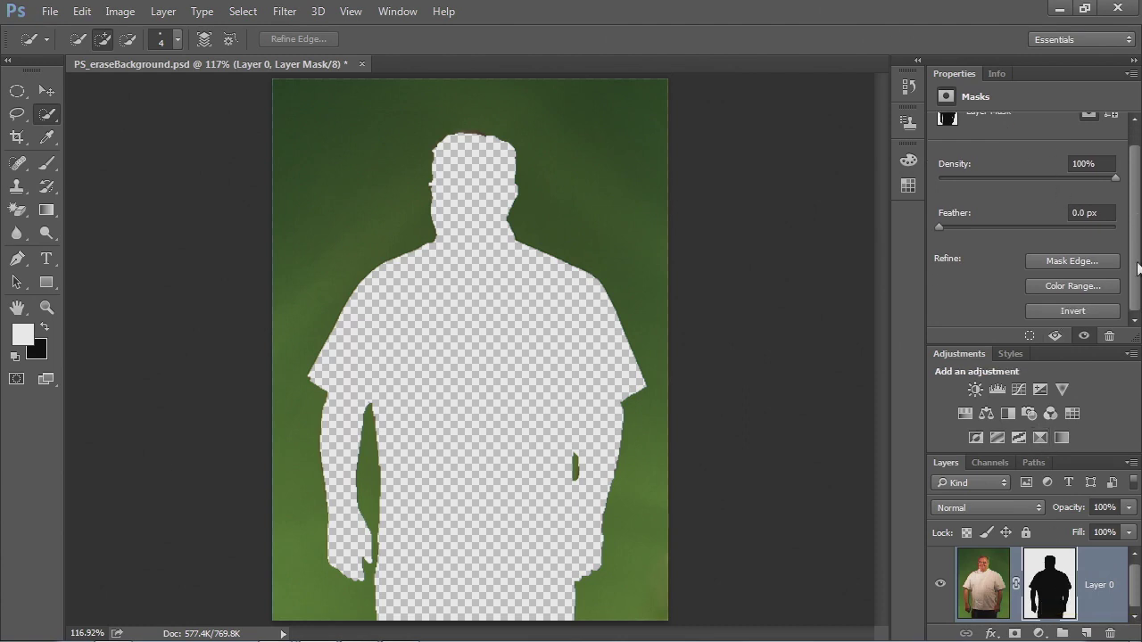
click(1062, 312)
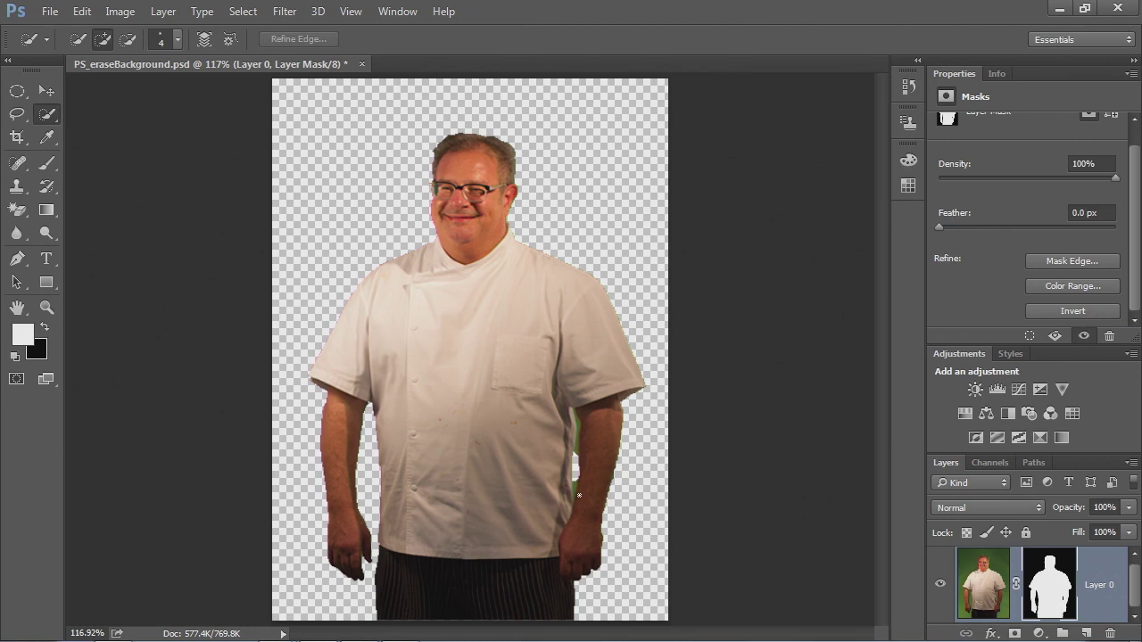
Paint black on the mask with a size 4 brush over the green remnants between left arm and torso, and restore white as foreground color
drag(545, 387, 615, 530)
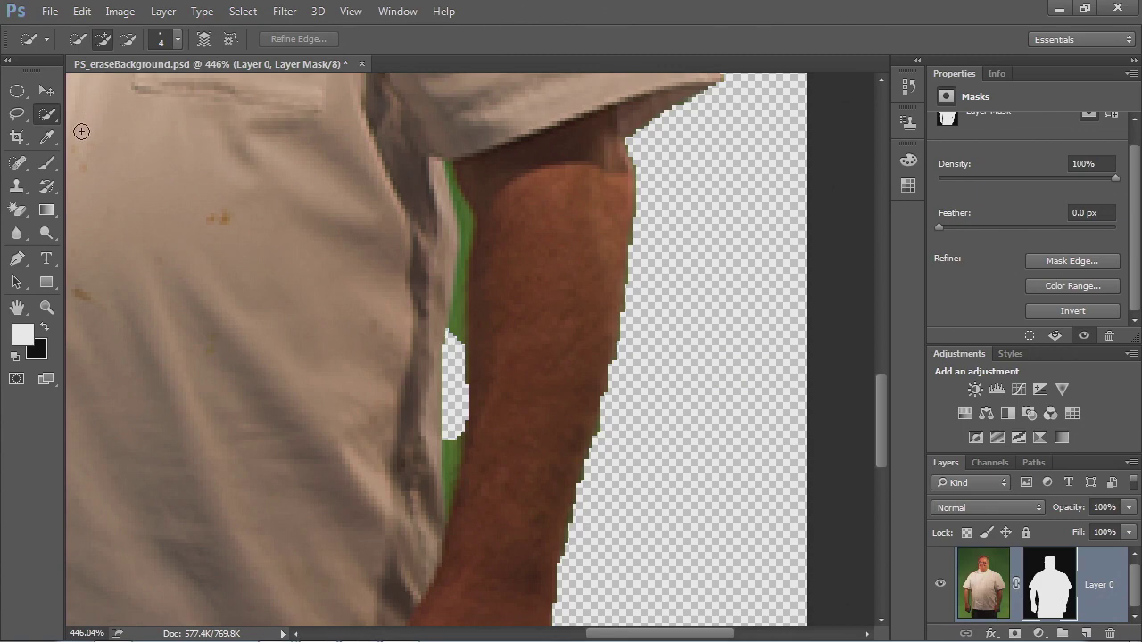
click(48, 166)
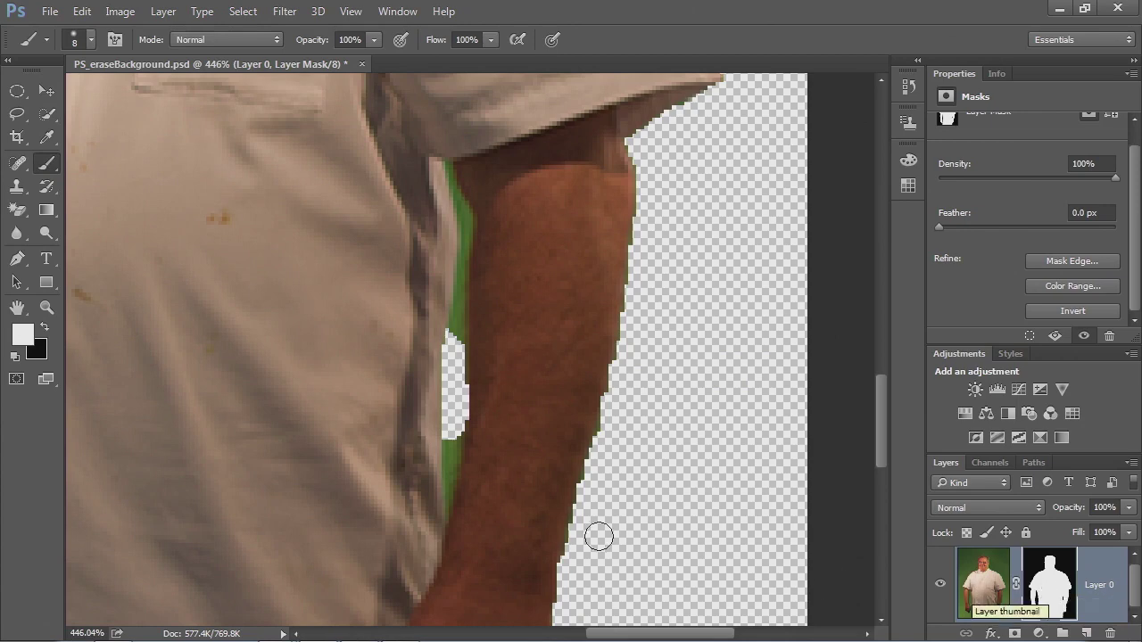
key(bracketleft)
key(bracketleft)
key(bracketleft)
key(bracketleft)
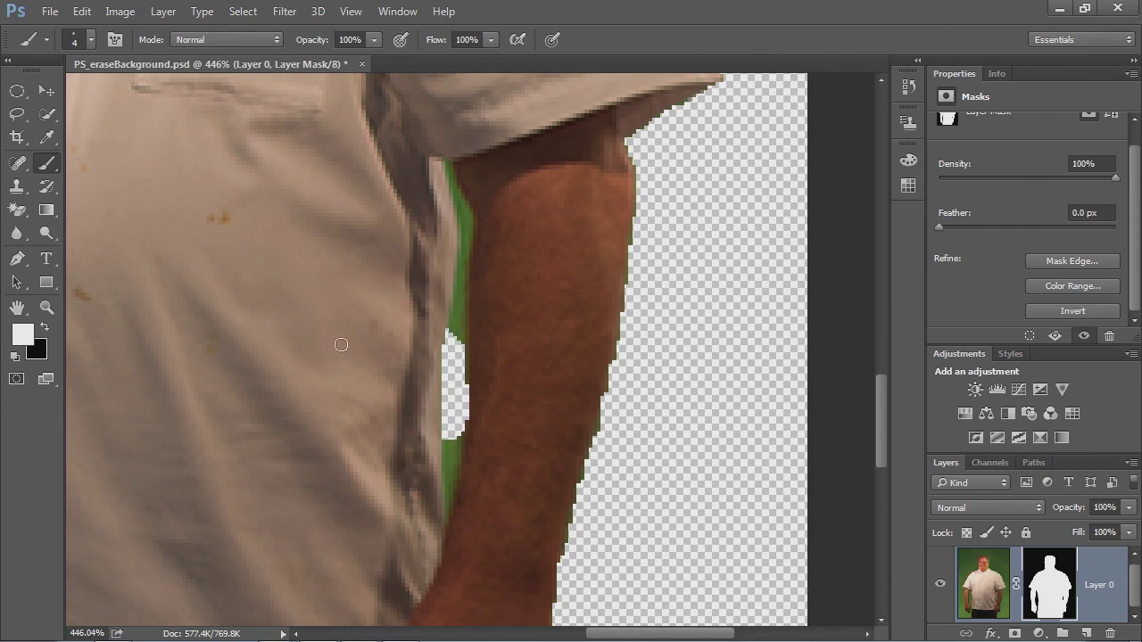
click(45, 329)
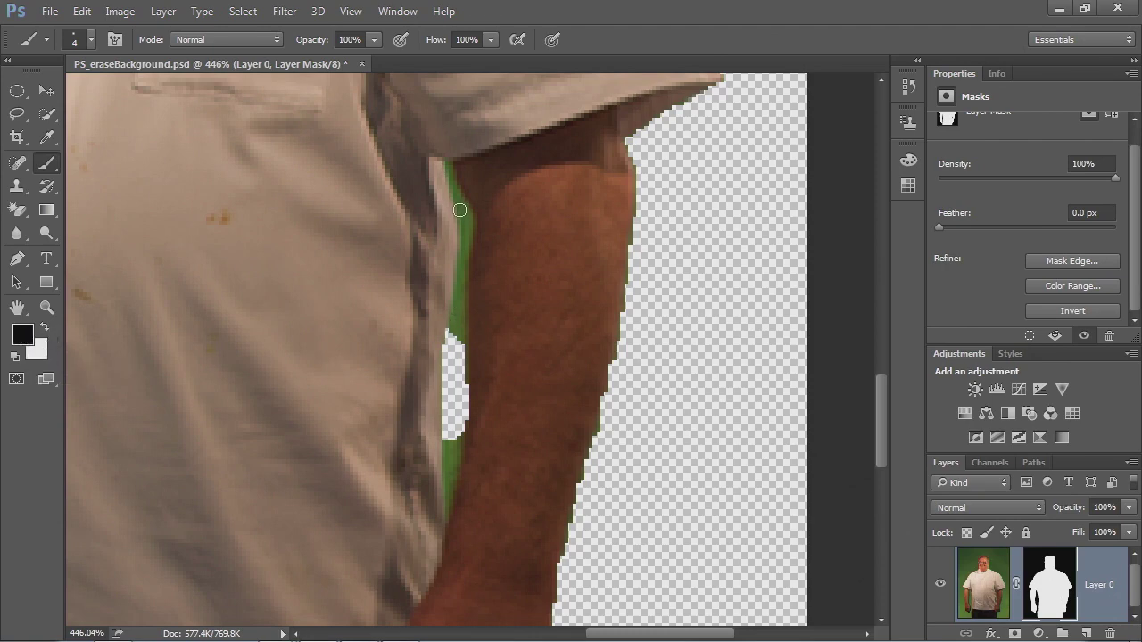
mouse_move(465, 220)
mouse_down()
mouse_move(448, 500)
mouse_move(449, 438)
mouse_move(460, 495)
mouse_move(444, 509)
mouse_move(449, 475)
mouse_up()
mouse_move(456, 211)
mouse_down()
mouse_move(451, 171)
mouse_move(456, 196)
mouse_up()
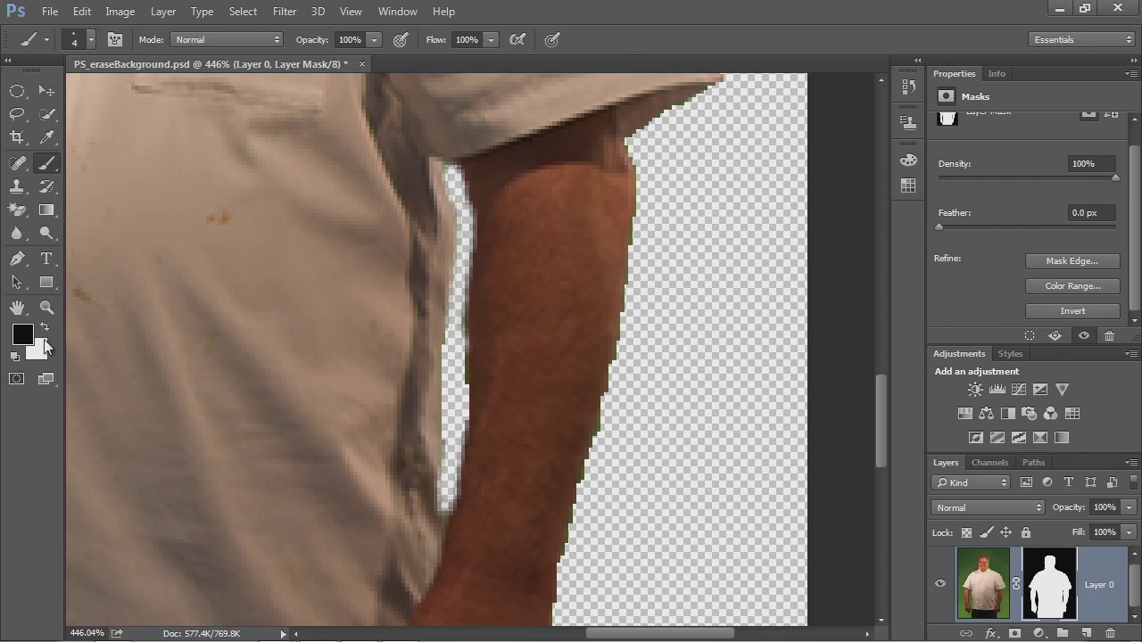
click(45, 329)
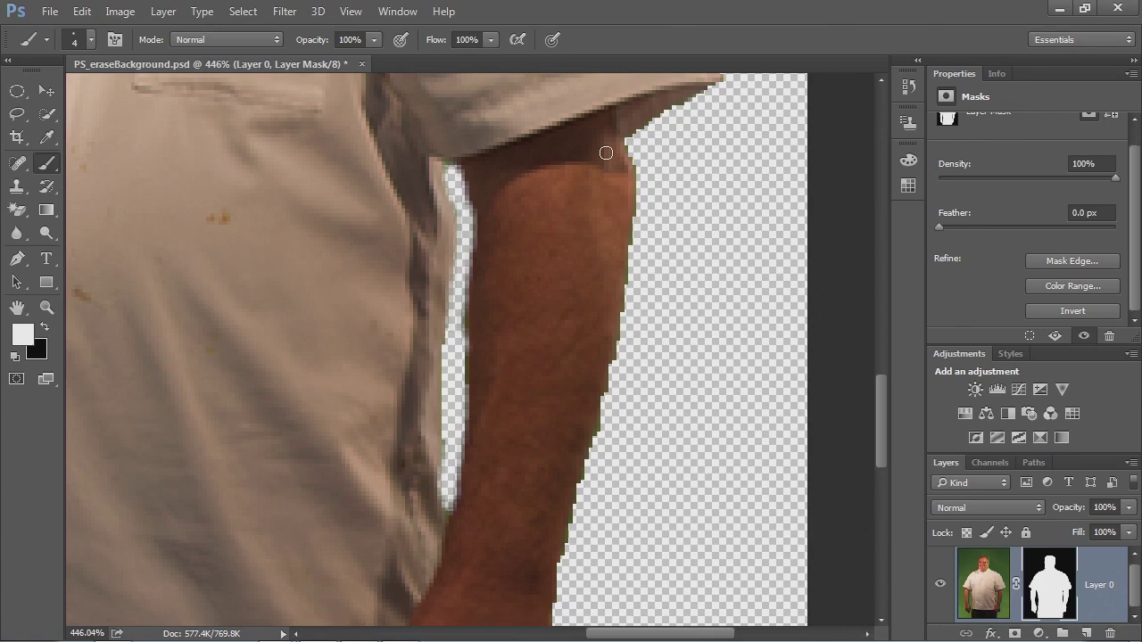
Set the layer mask's feather to 1.1 px to soften the cut-out's edge
key(ctrl+0)
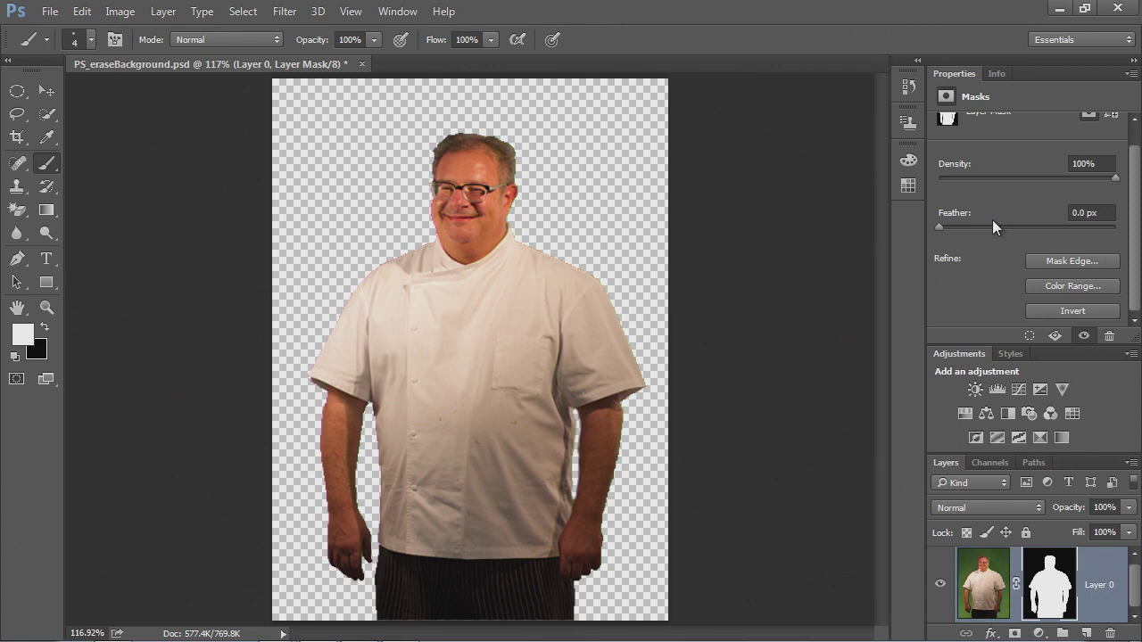
drag(940, 227, 951, 228)
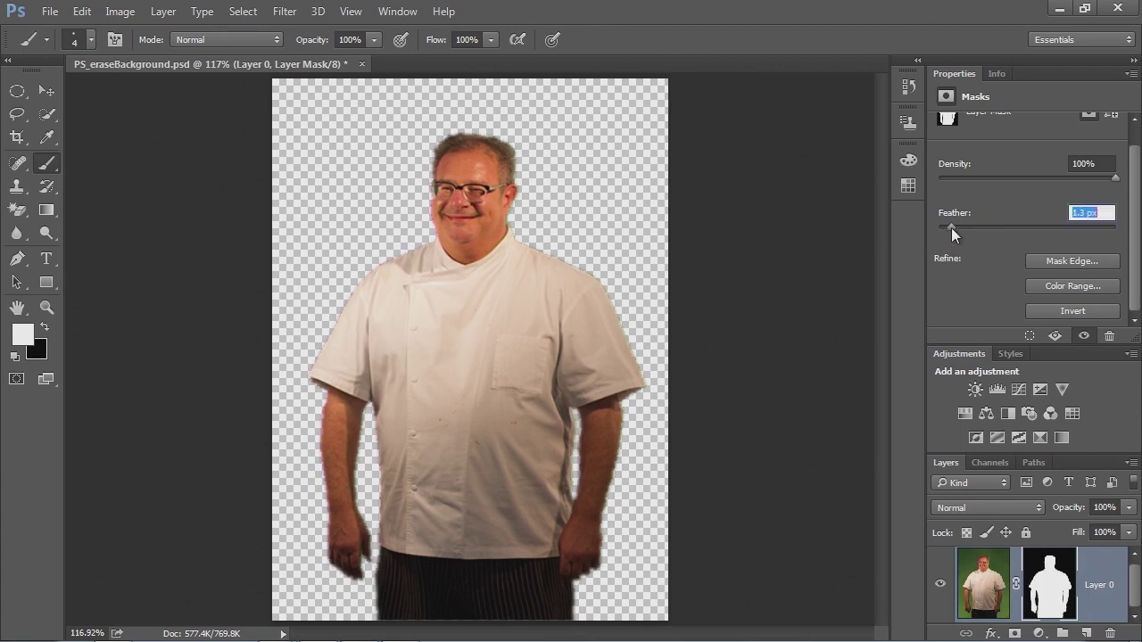
drag(949, 226, 950, 226)
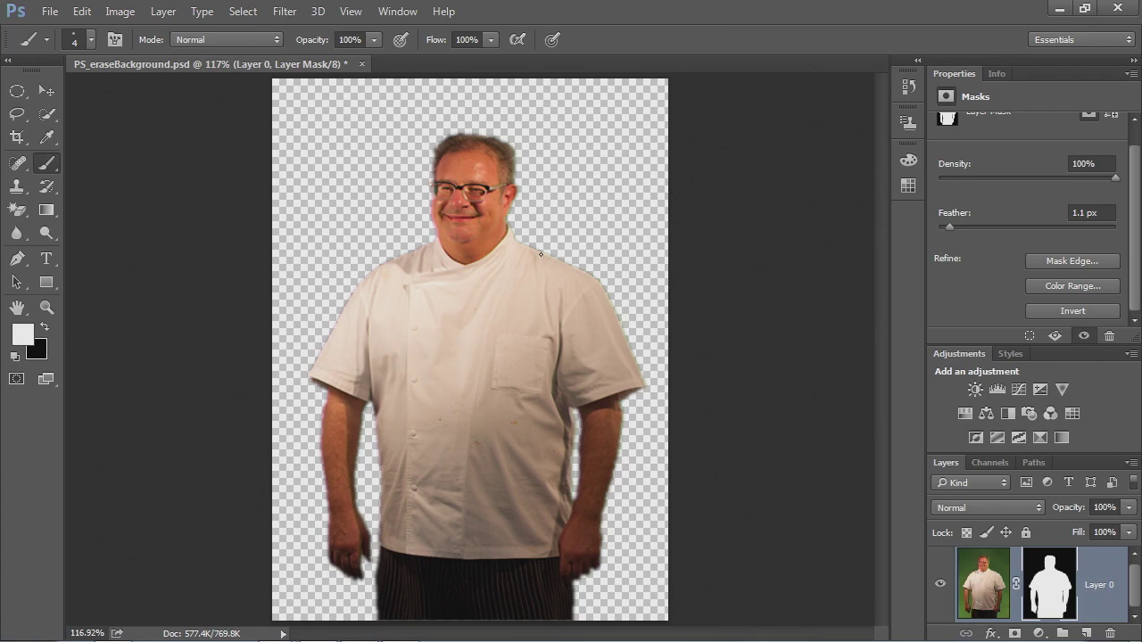
Export the cut-out for web as a transparent PNG-24 named PS_eraseBackground on the Desktop
click(46, 11)
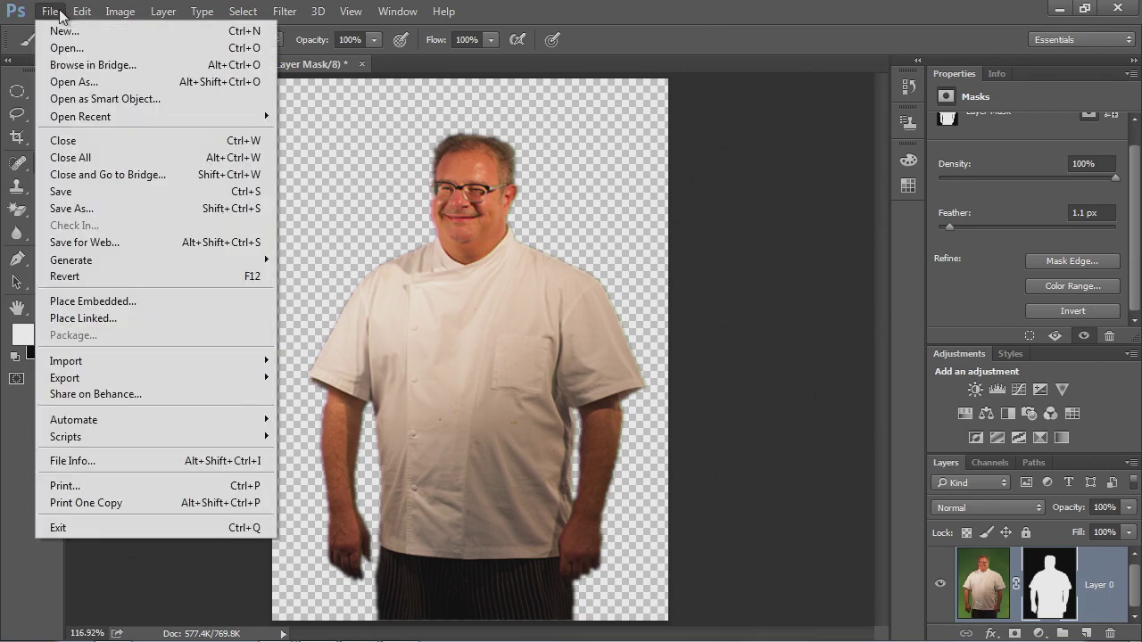
click(117, 243)
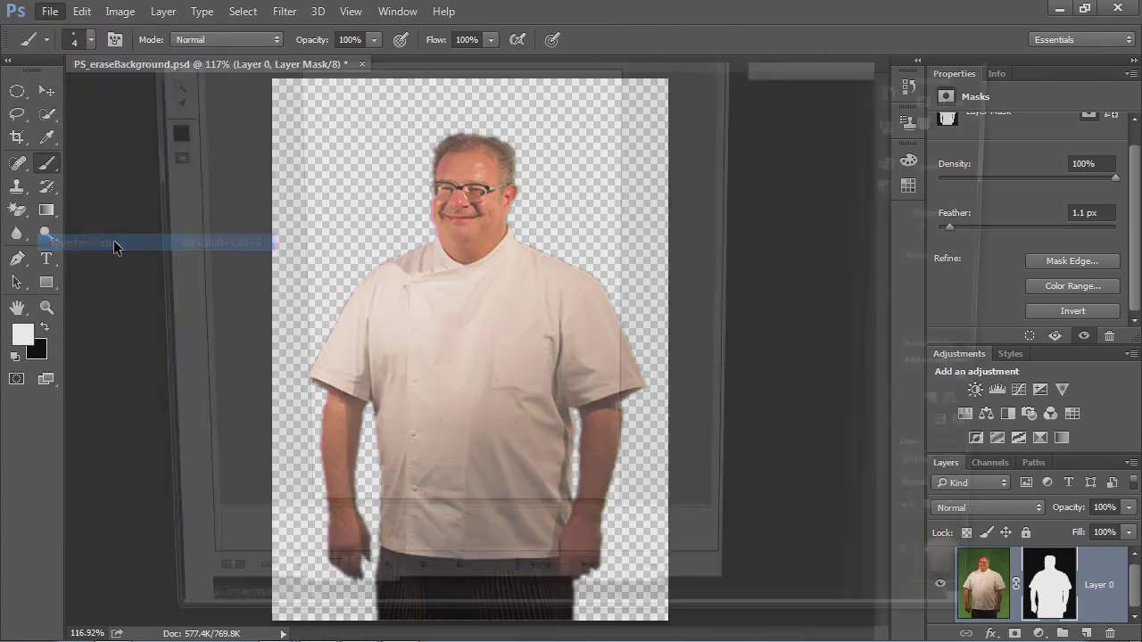
click(801, 64)
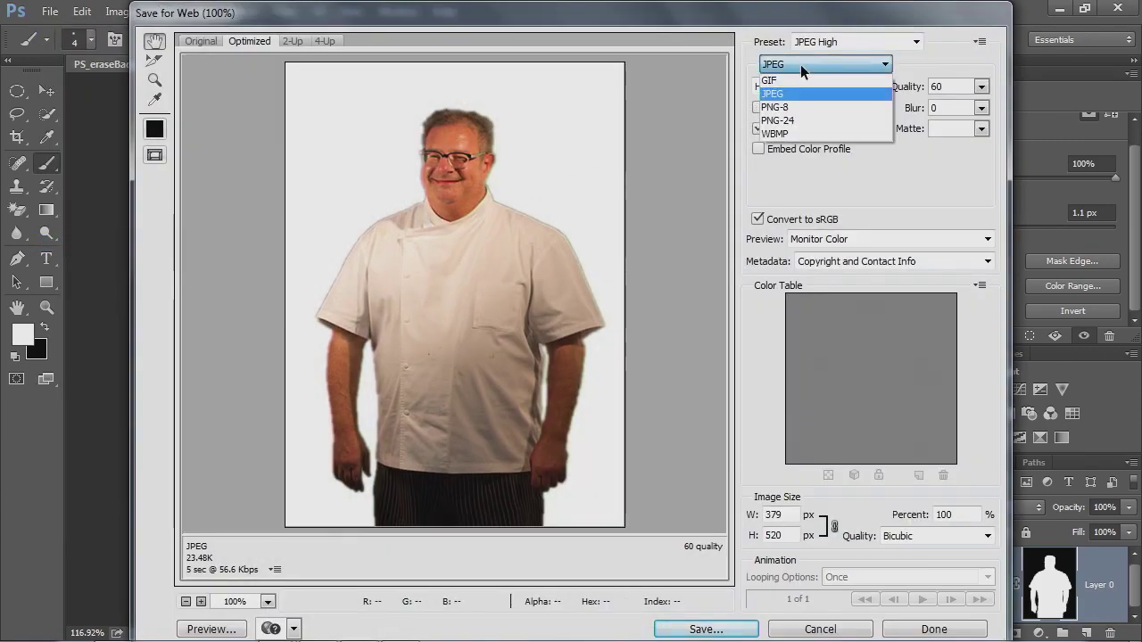
click(798, 119)
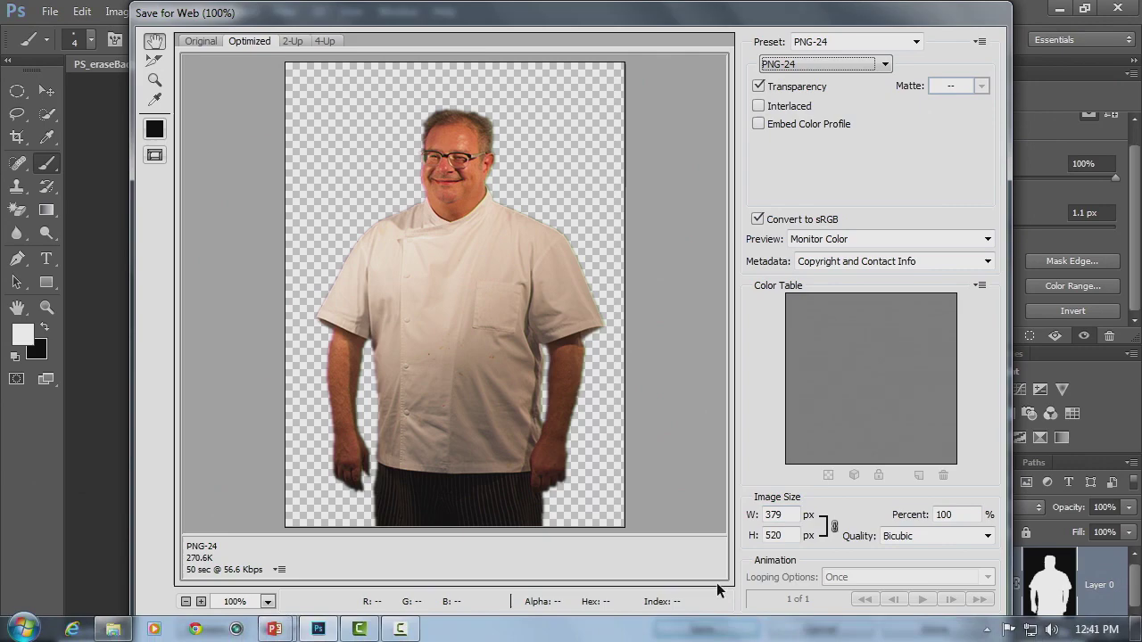
click(712, 628)
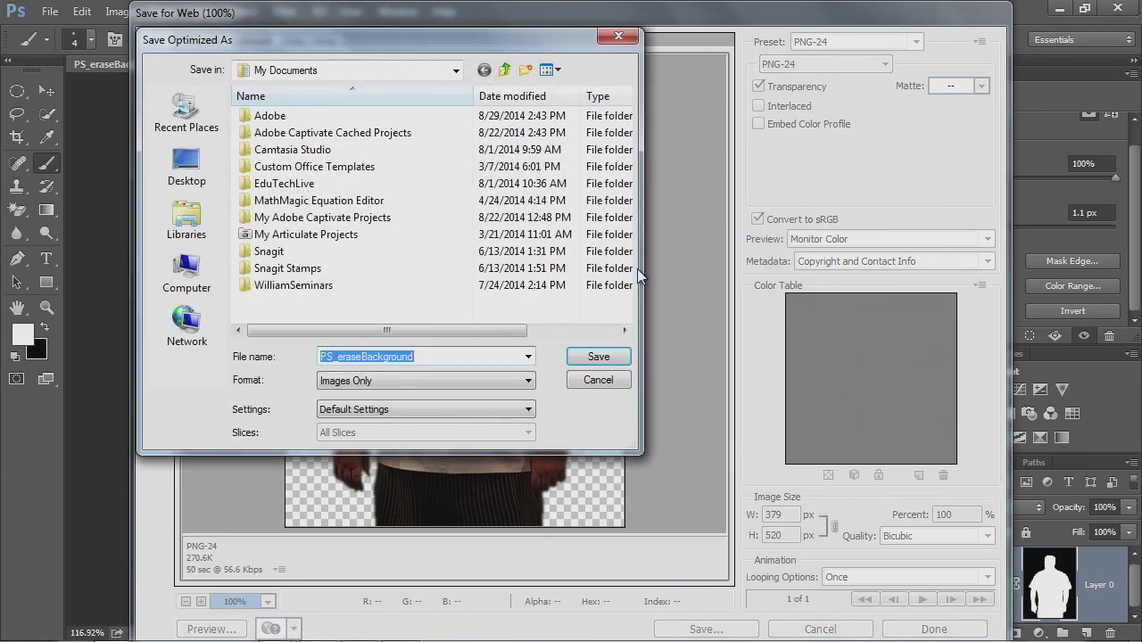
click(186, 165)
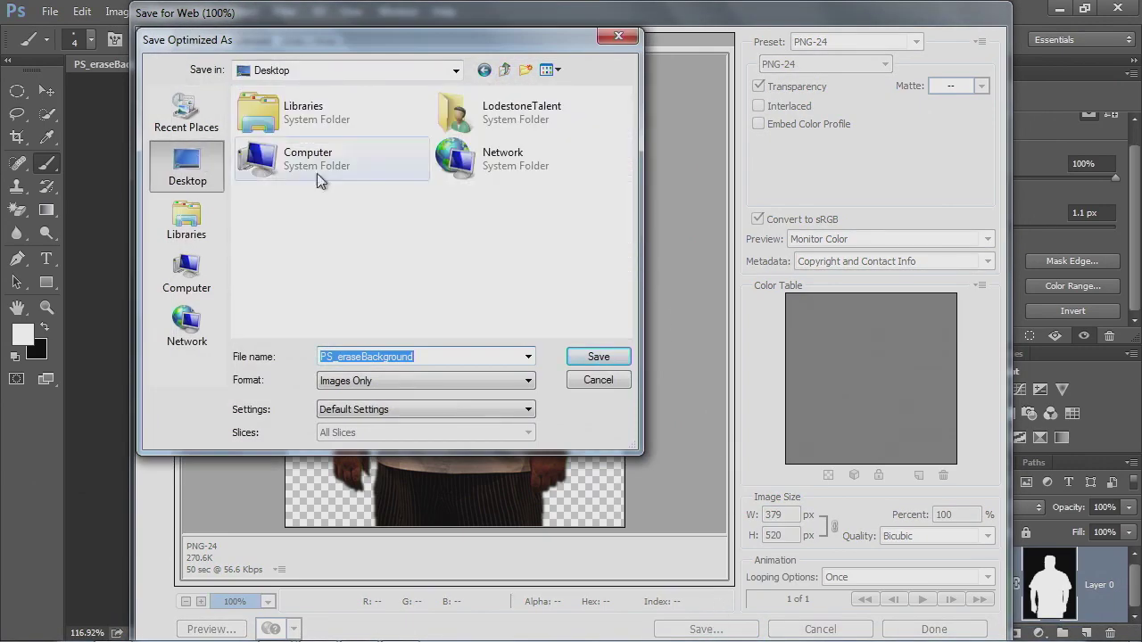
click(600, 358)
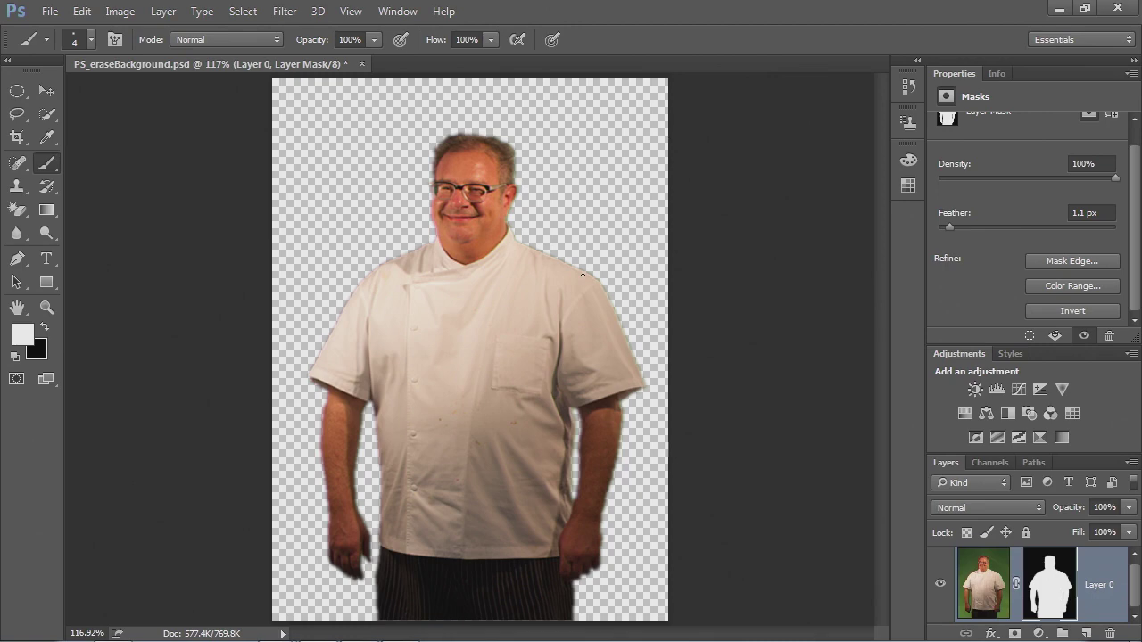
Stop the screen recording and choose to save it for editing in the CamtasiaLevel1 folder's Lesson2_NewProject subfolder
key(F10)
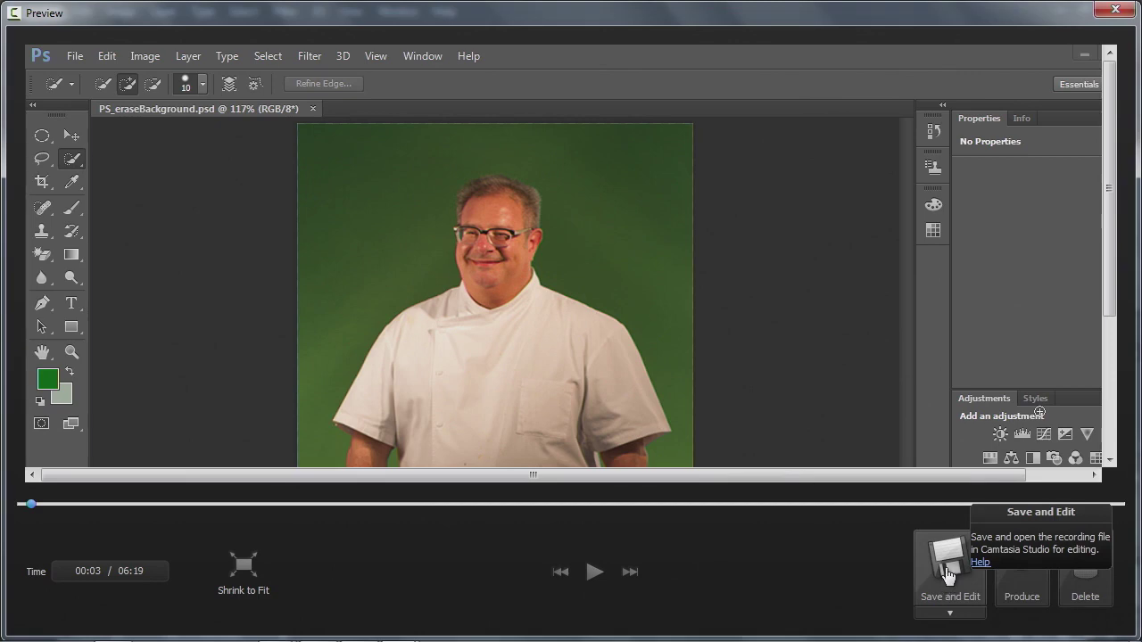
click(944, 578)
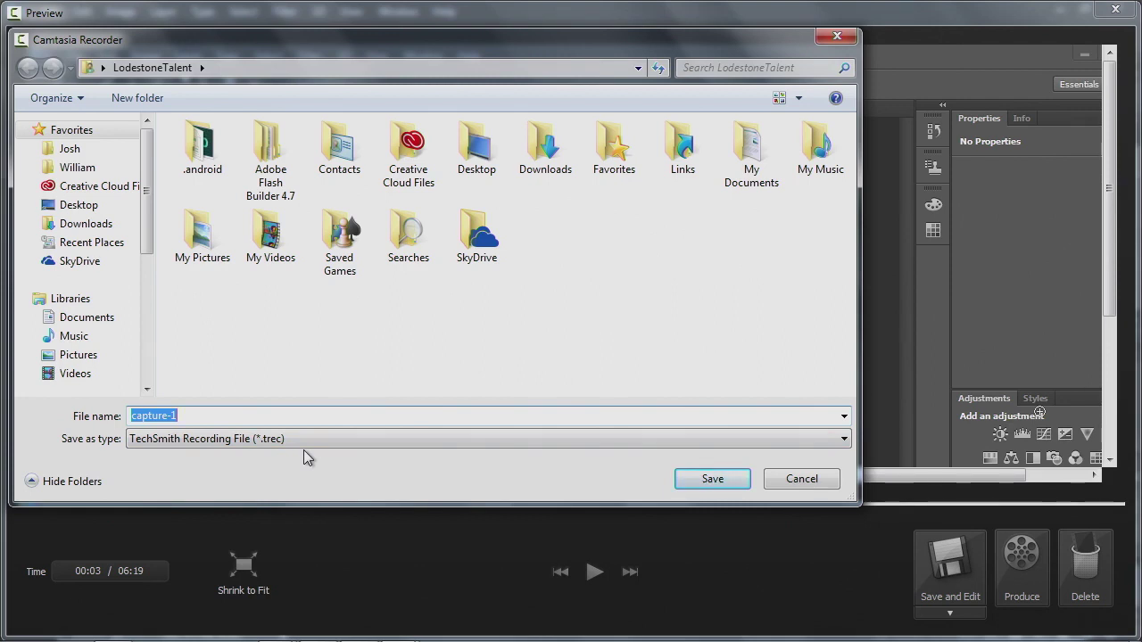
click(77, 167)
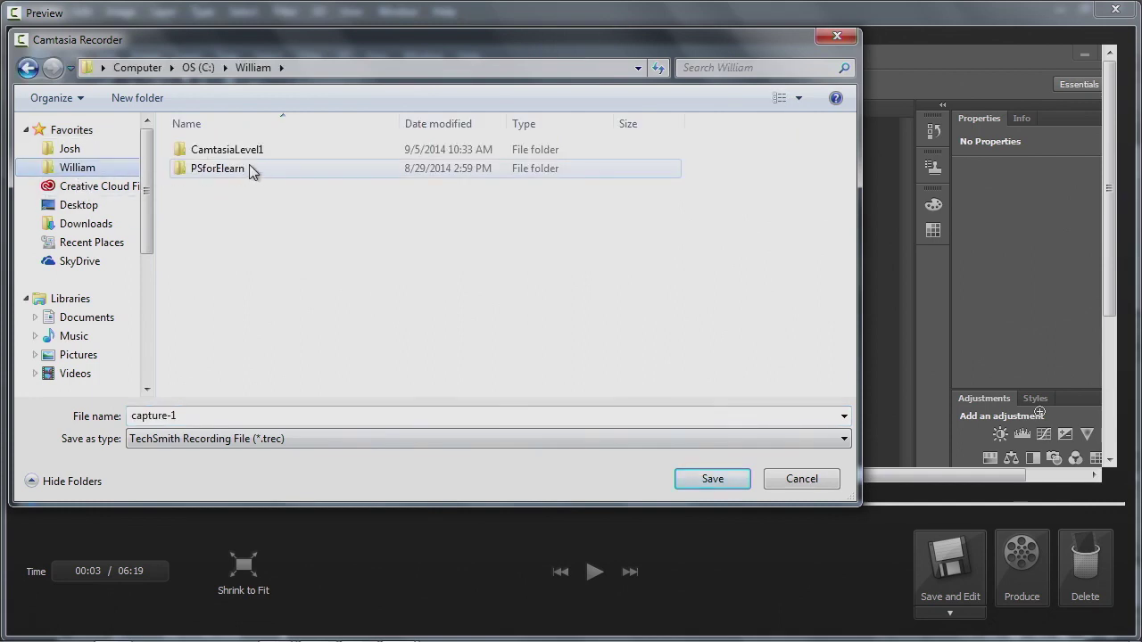
double_click(224, 151)
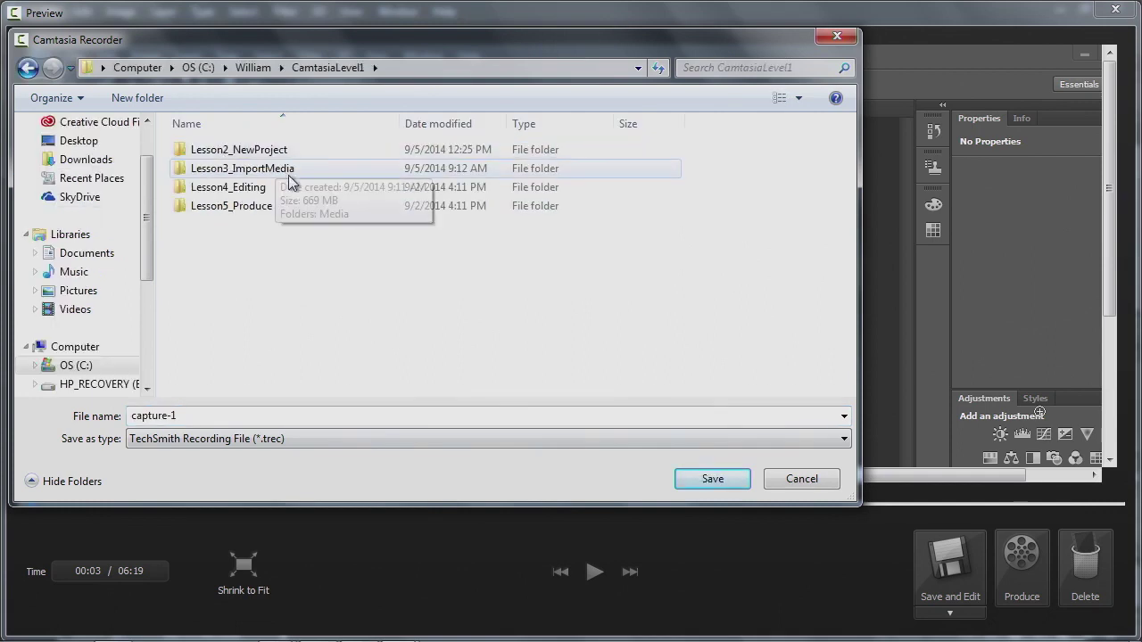
double_click(198, 150)
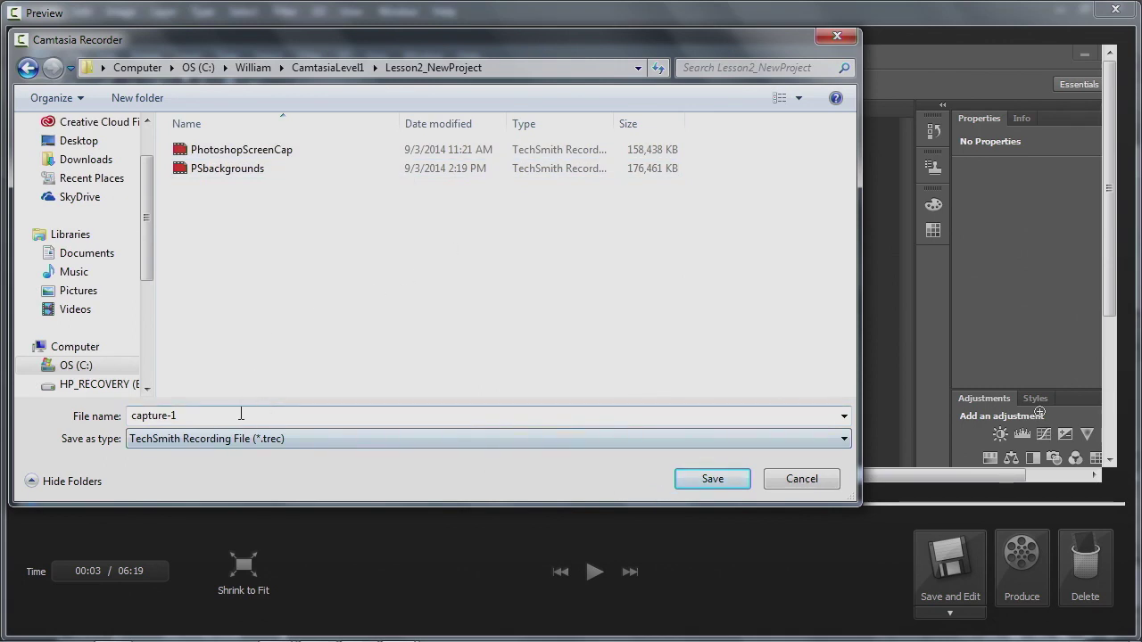
Name the recording PsTransparentBackground and save it as a TechSmith recording file for editing in Camtasia Studio
drag(265, 415, 114, 411)
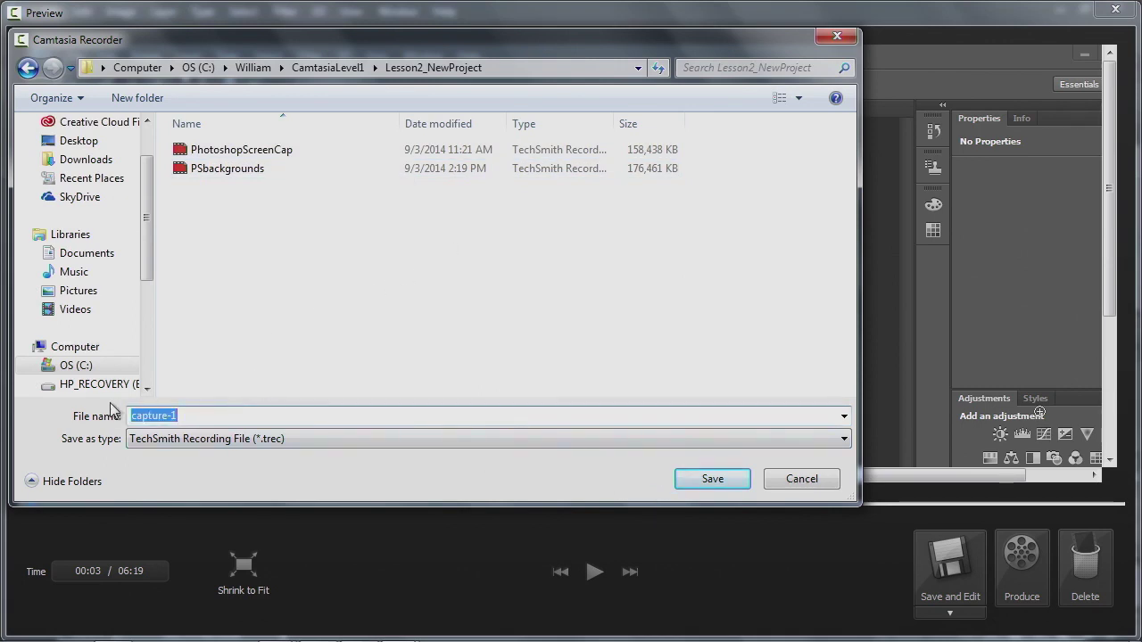
text(PsT)
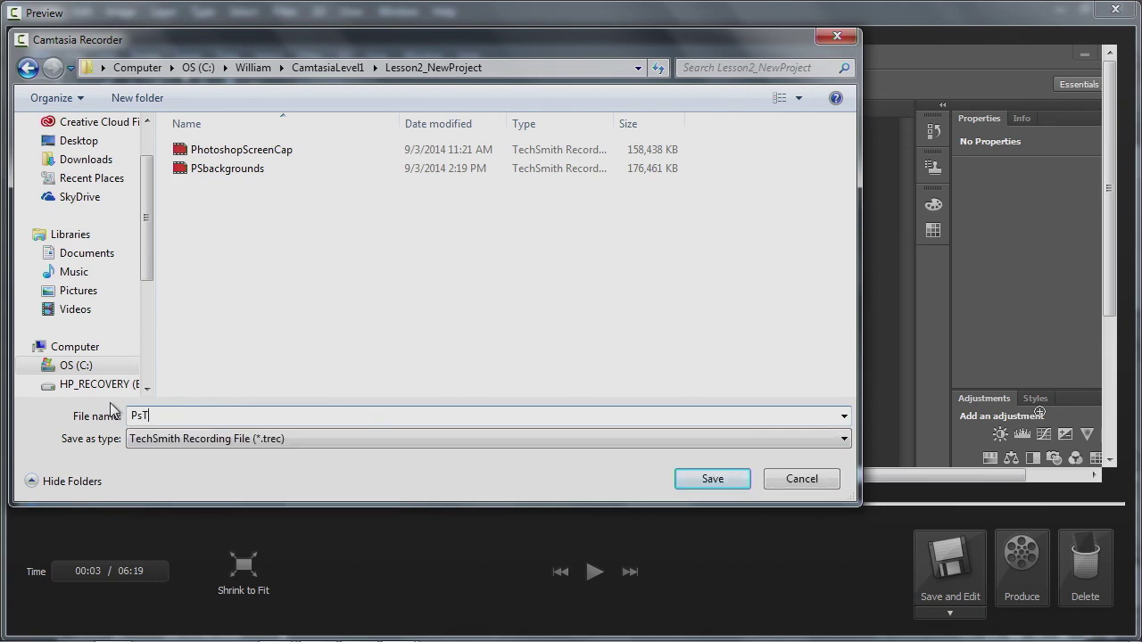
text(ranspe)
text(arent)
text(Background)
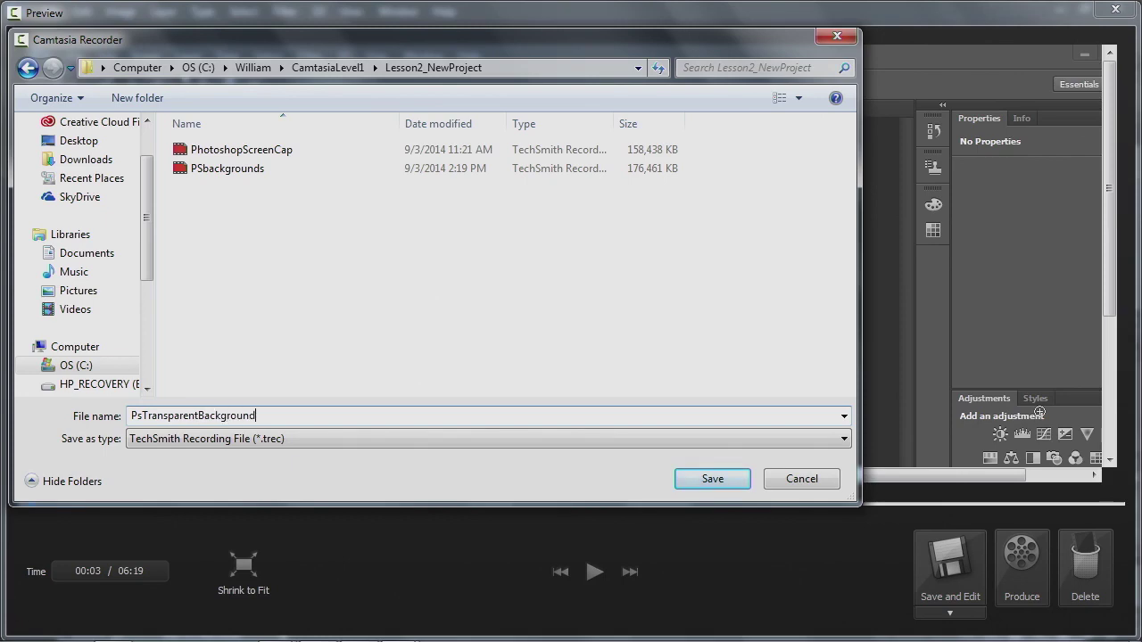
click(698, 482)
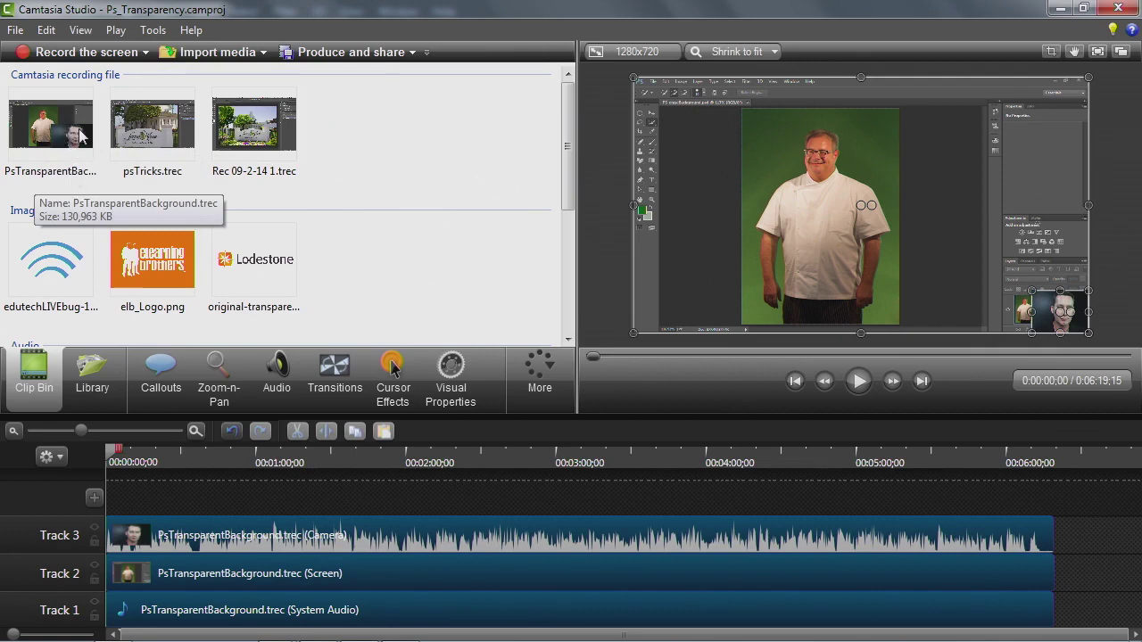
Examine the recording's system audio, screen and camera clips one by one and play the opening seconds of the timeline
click(394, 599)
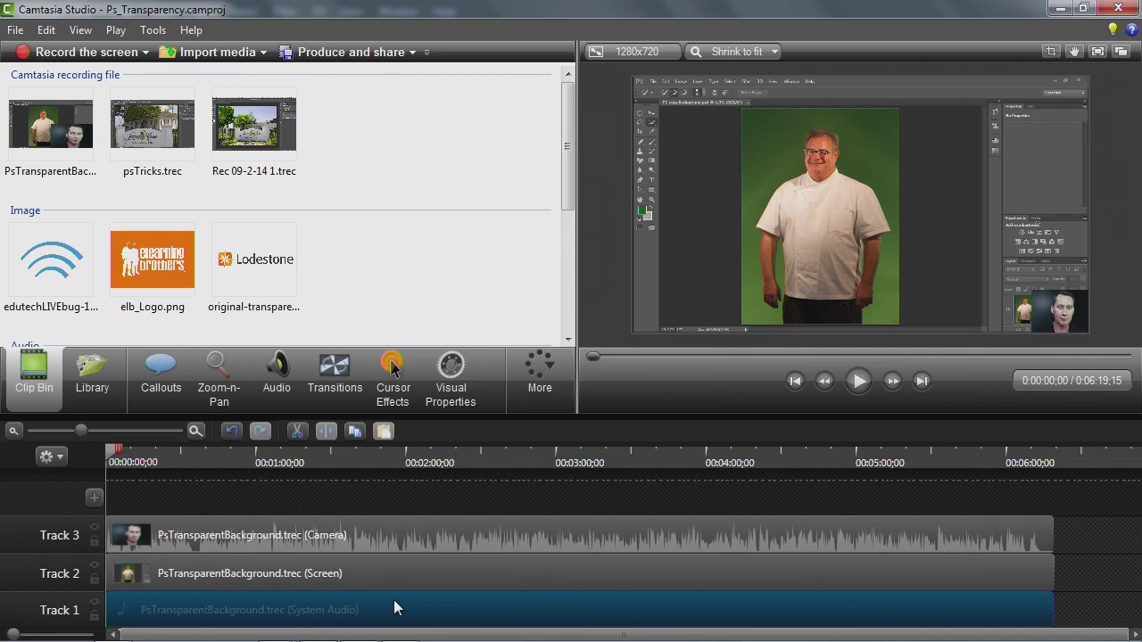
click(393, 575)
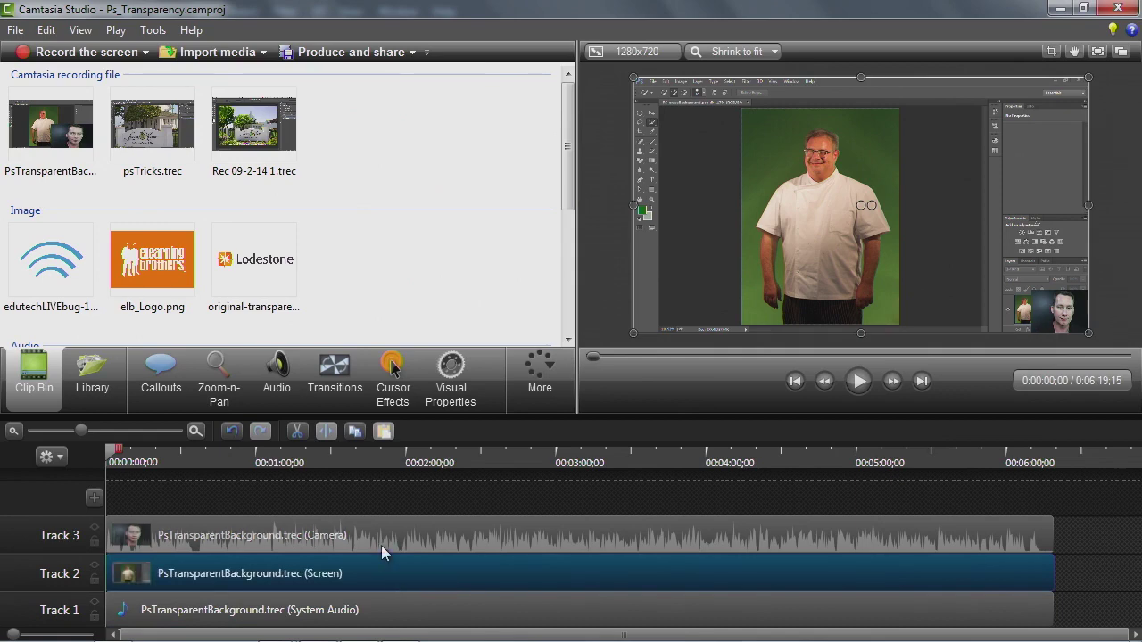
click(380, 538)
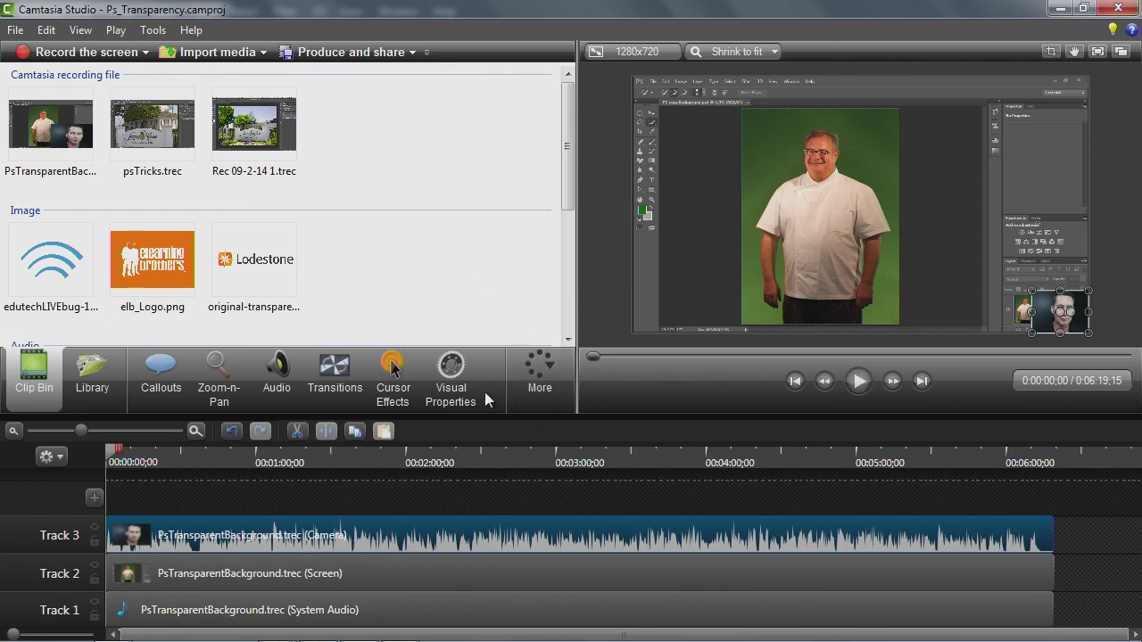
click(858, 381)
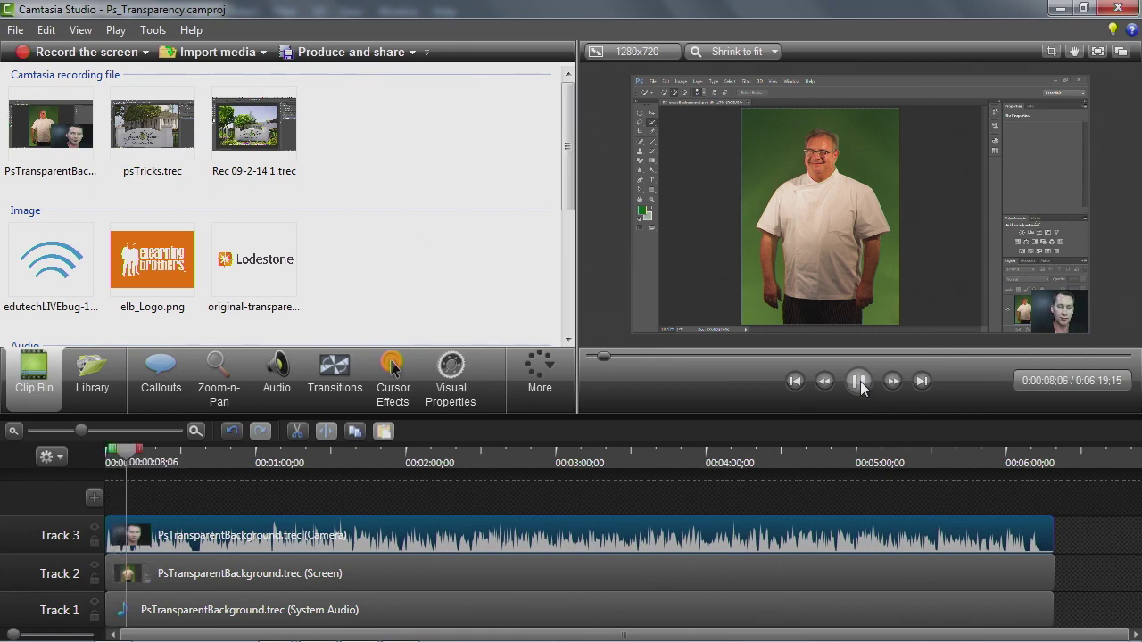
click(858, 382)
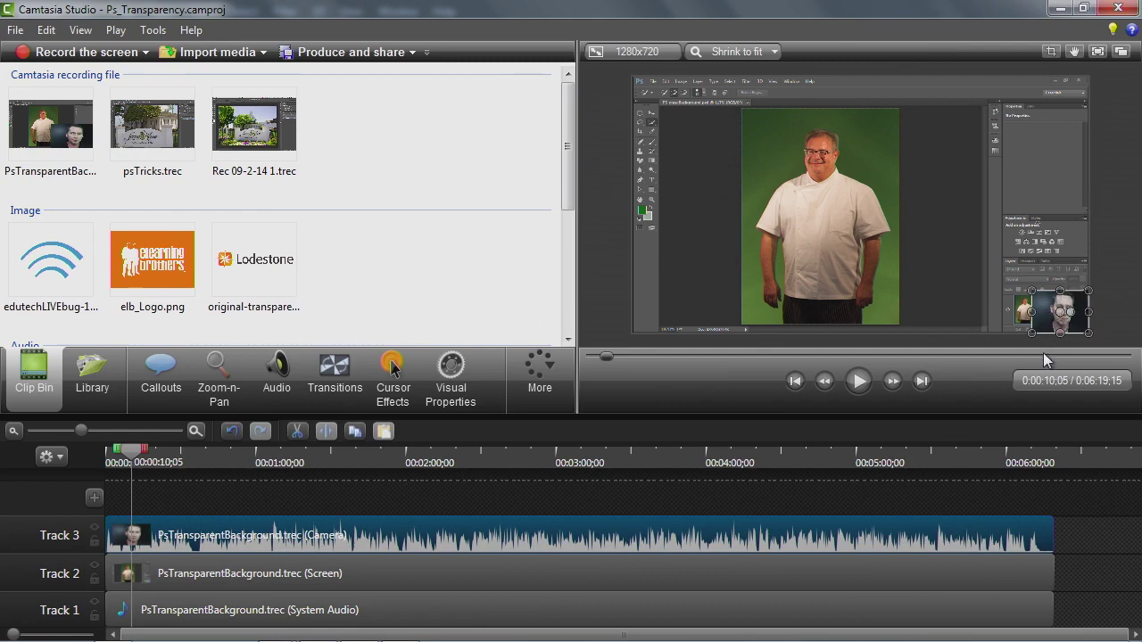
Enlarge the camera clip to about half the canvas width in the canvas's lower-left corner and check it at about 24 seconds
drag(1049, 322, 862, 179)
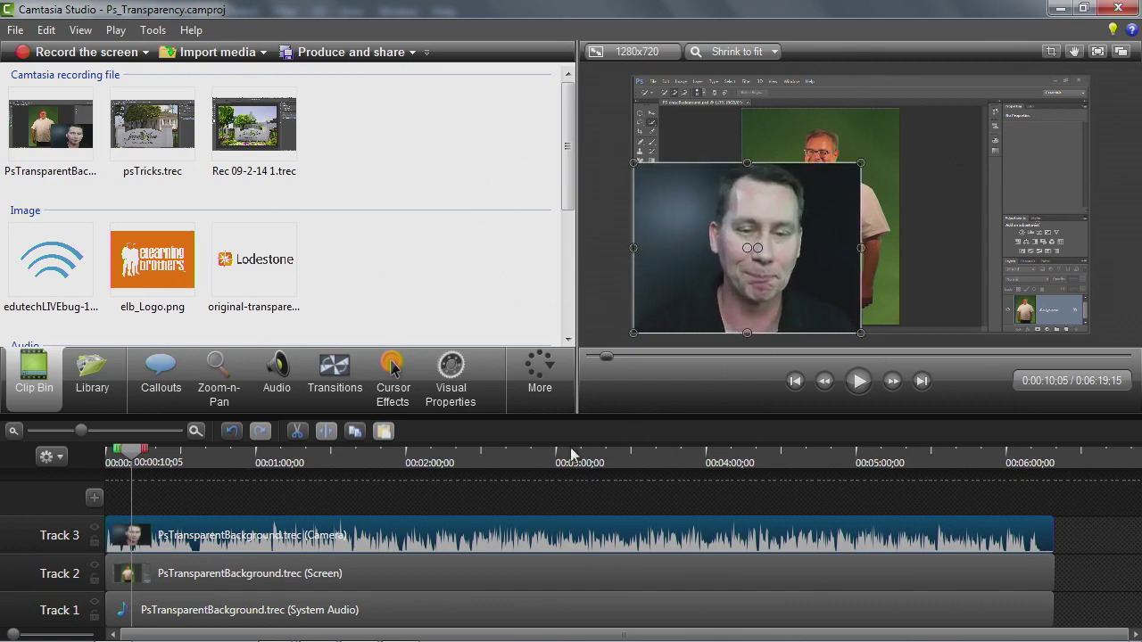
drag(130, 455, 168, 461)
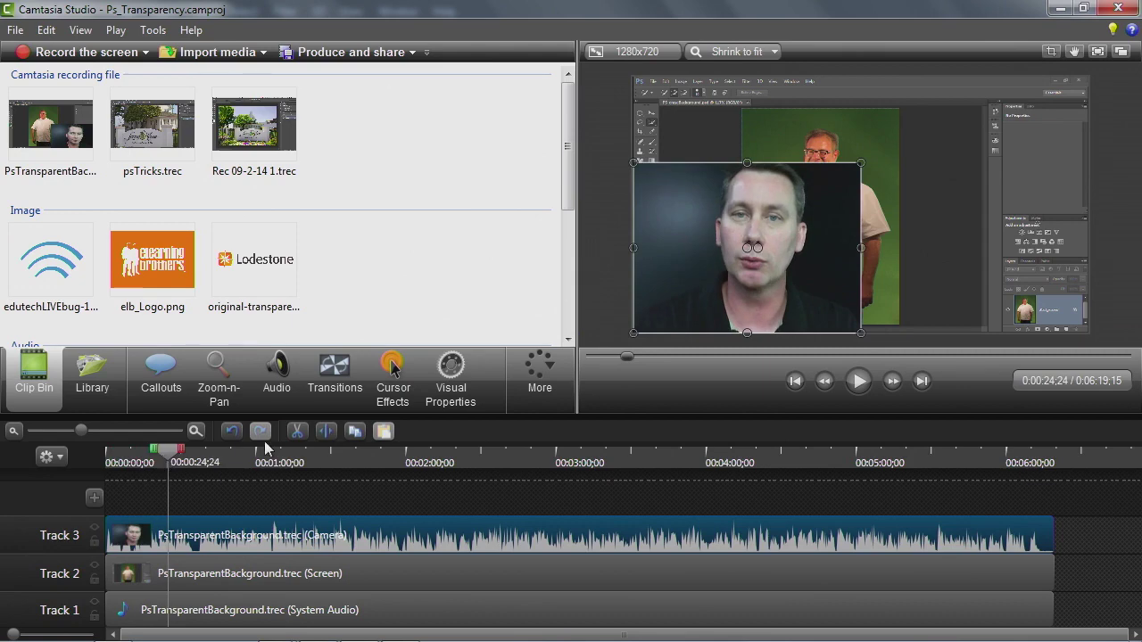
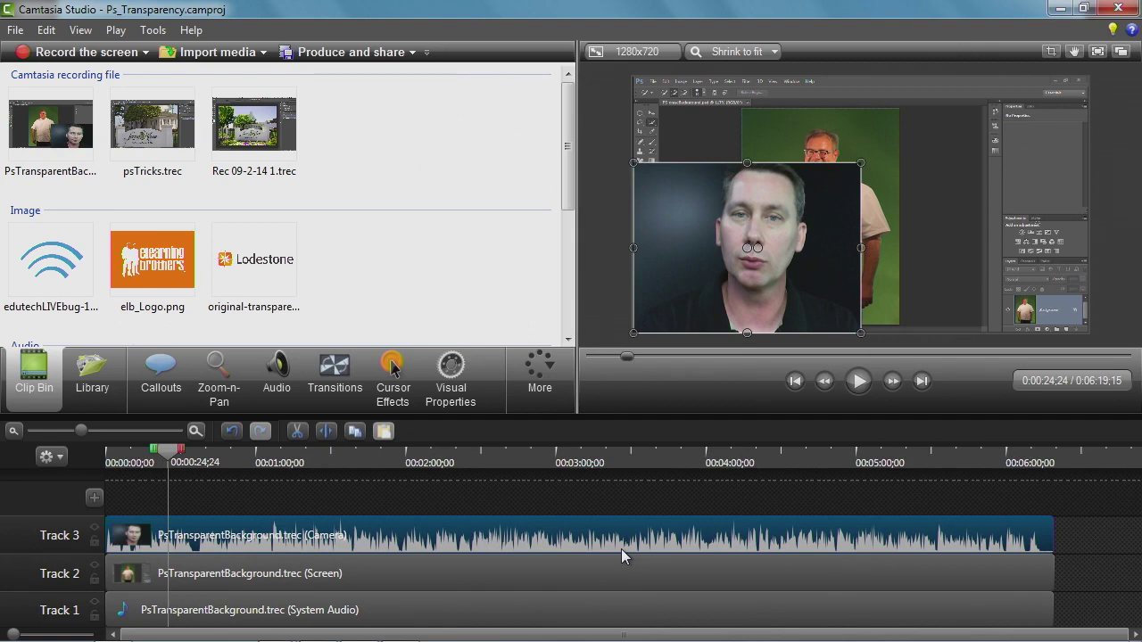
Delete the system audio clip from Track 1 and return the playhead to the start of the timeline
click(462, 610)
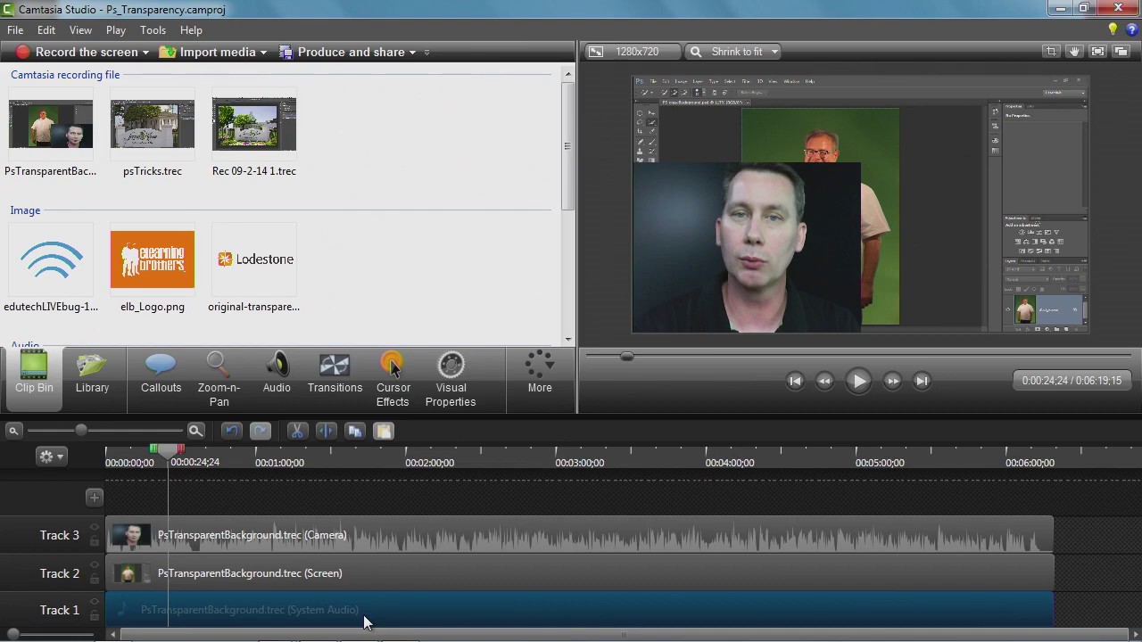
key(Delete)
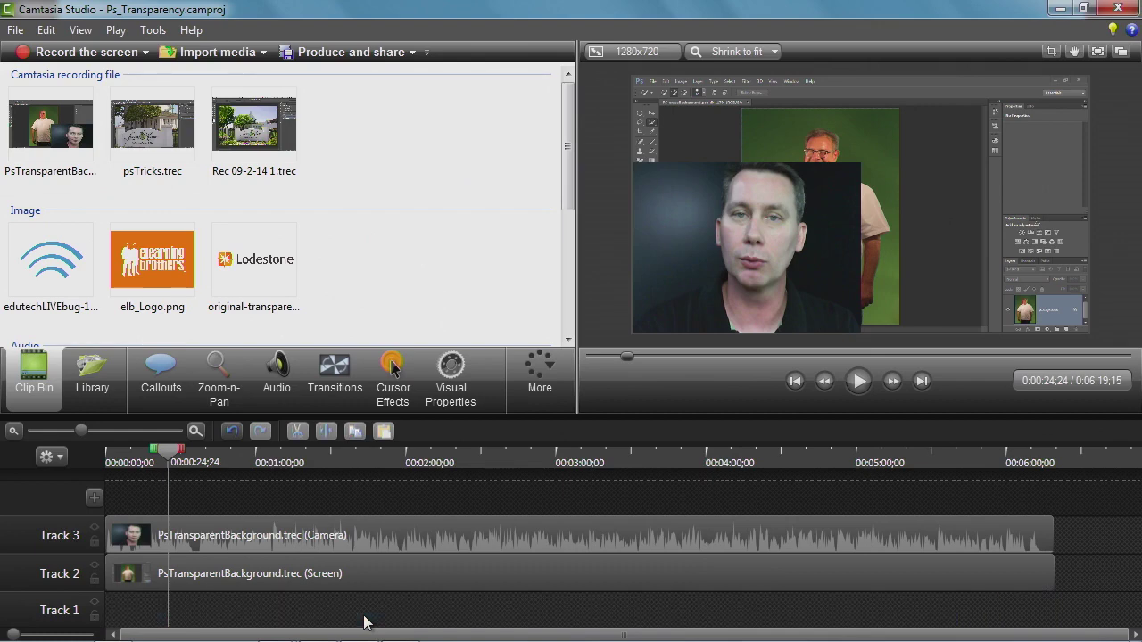
click(344, 579)
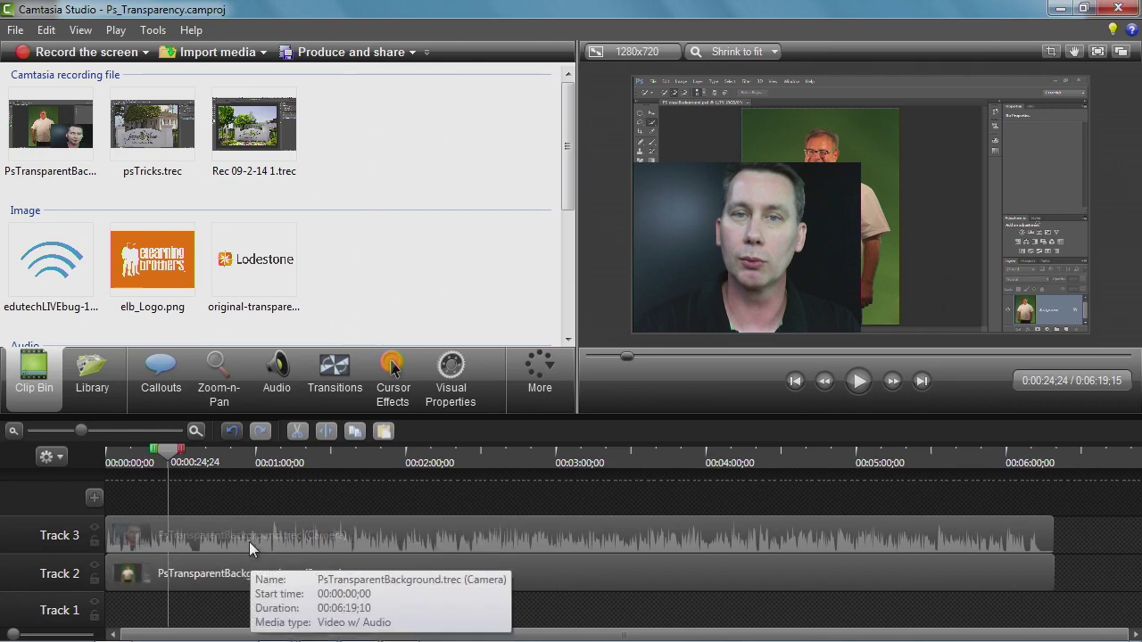
drag(168, 464, 109, 463)
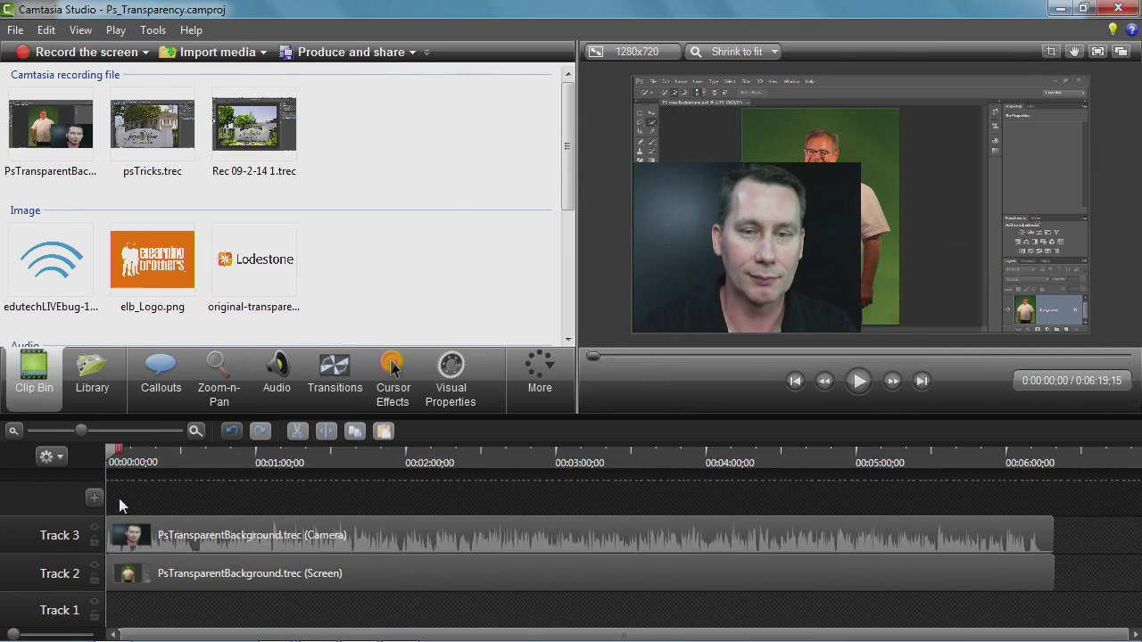
Move the camera and screen clips together along Tracks 3 and 2 so they start at about 3 minutes 27 seconds
click(377, 538)
ctrl+click(374, 583)
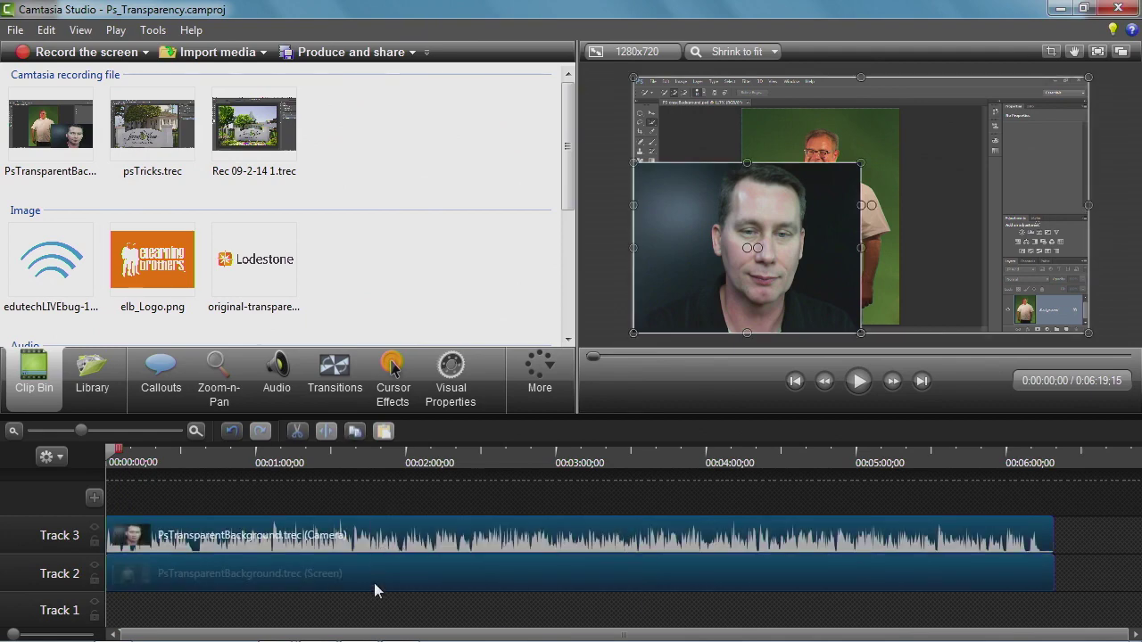
mouse_move(203, 627)
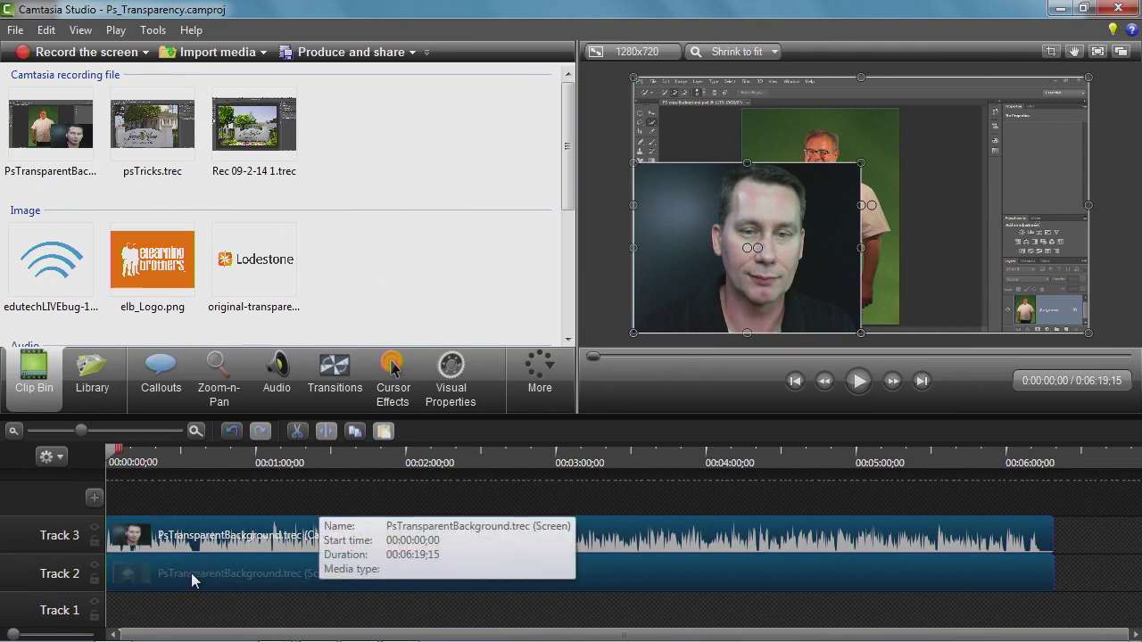
drag(191, 573, 710, 568)
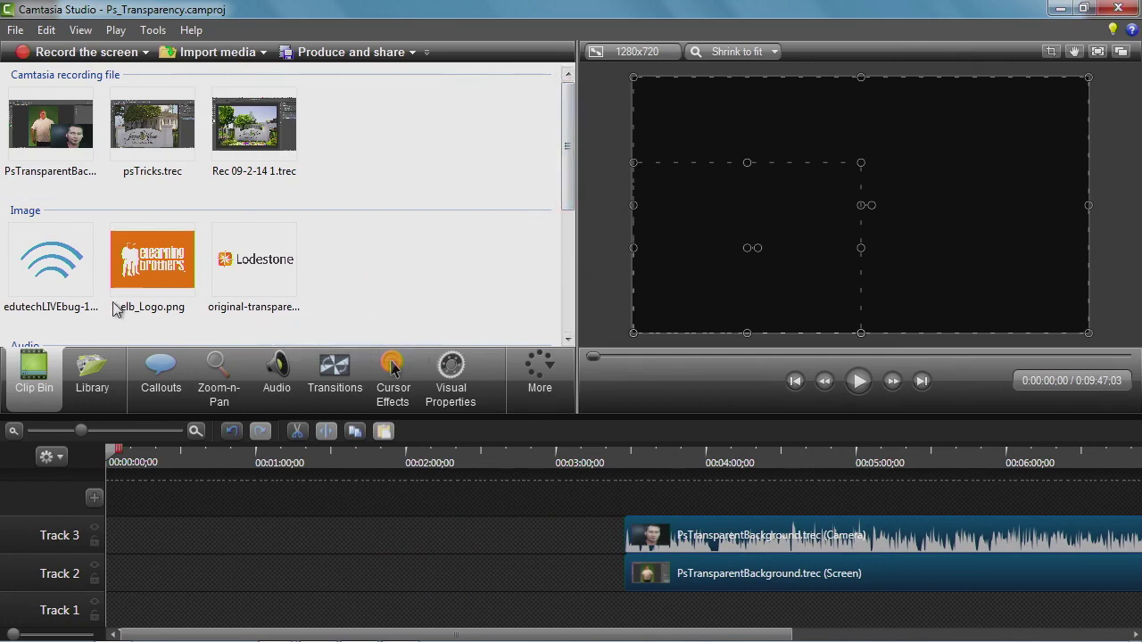
Place the edutechLIVEbug-18.png image on Track 2, starting at the very beginning of the timeline
click(63, 277)
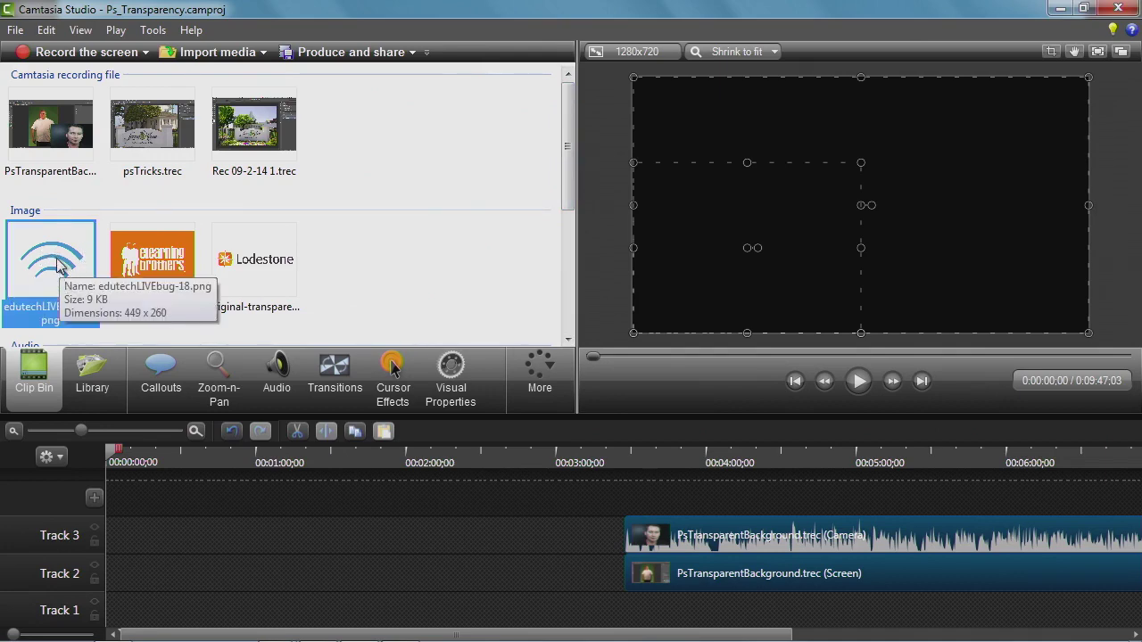
drag(56, 266, 206, 544)
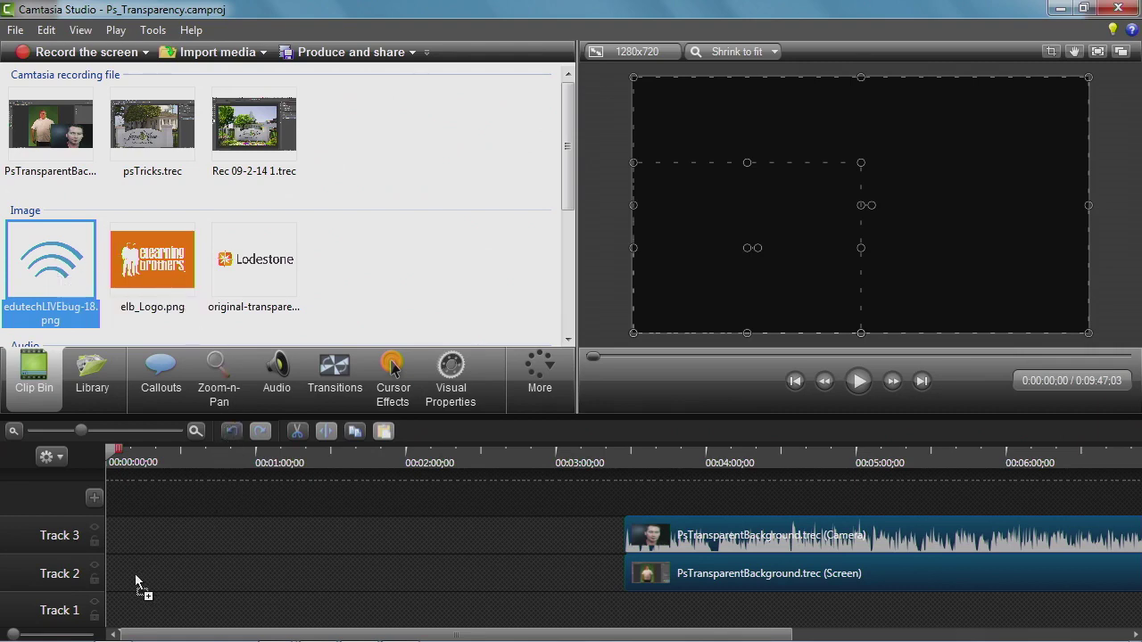
drag(125, 574, 125, 574)
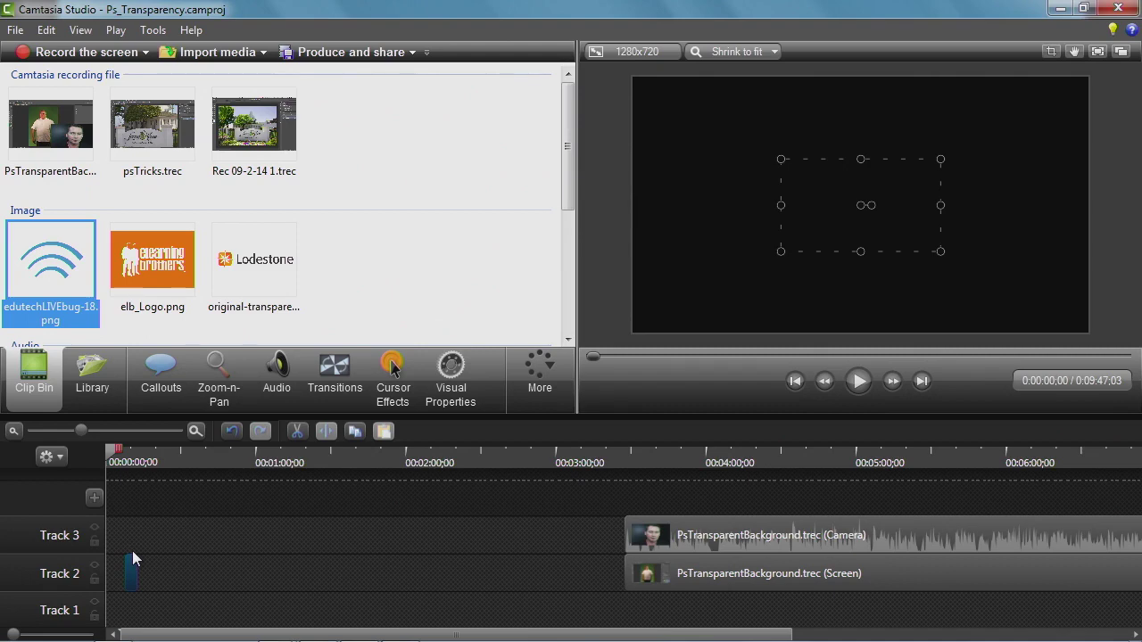
drag(80, 426, 108, 428)
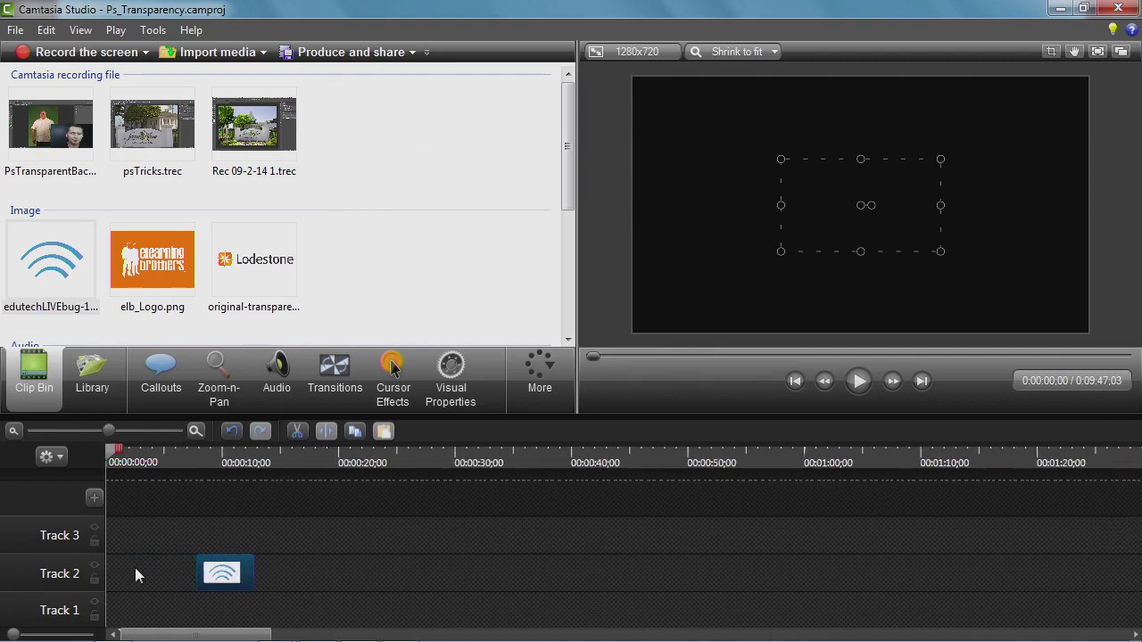
drag(228, 575, 118, 578)
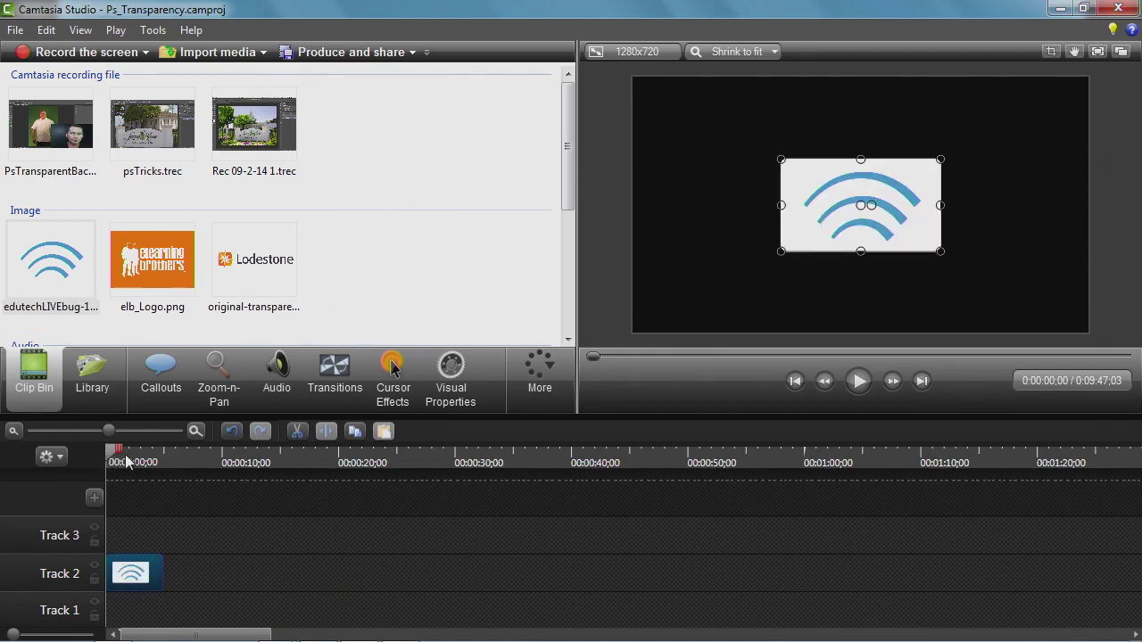
Scrub the playhead past the logo image's end to about 10 seconds and extend the image clip to about 19 seconds
mouse_move(112, 459)
mouse_down()
mouse_move(153, 465)
mouse_move(98, 464)
mouse_up()
drag(113, 461, 162, 459)
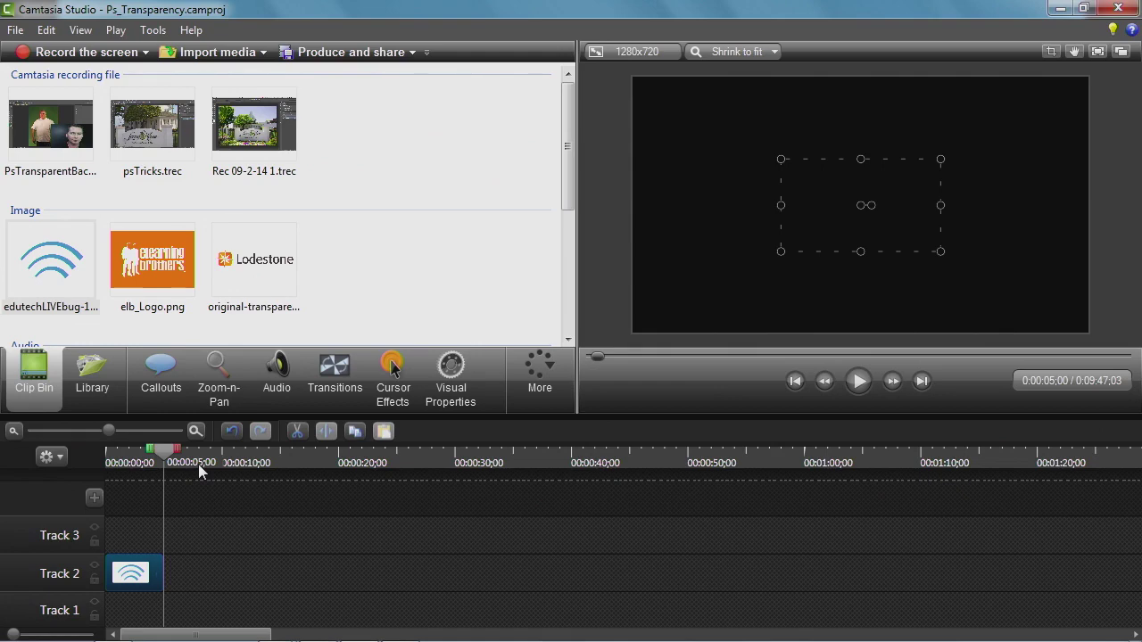
drag(165, 453, 234, 459)
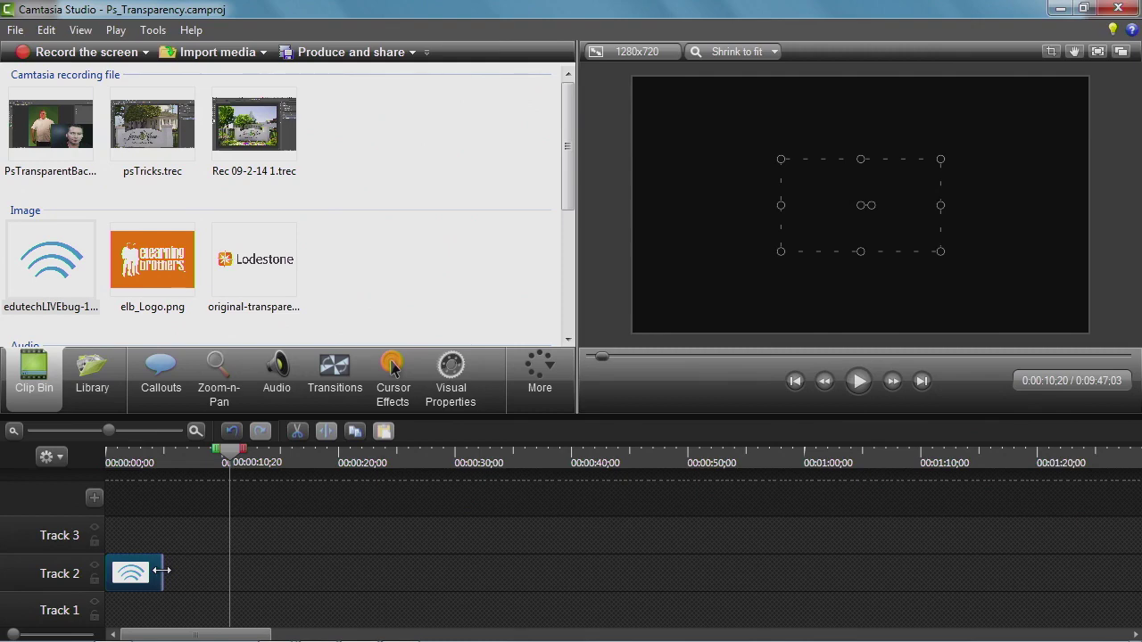
drag(162, 570, 327, 576)
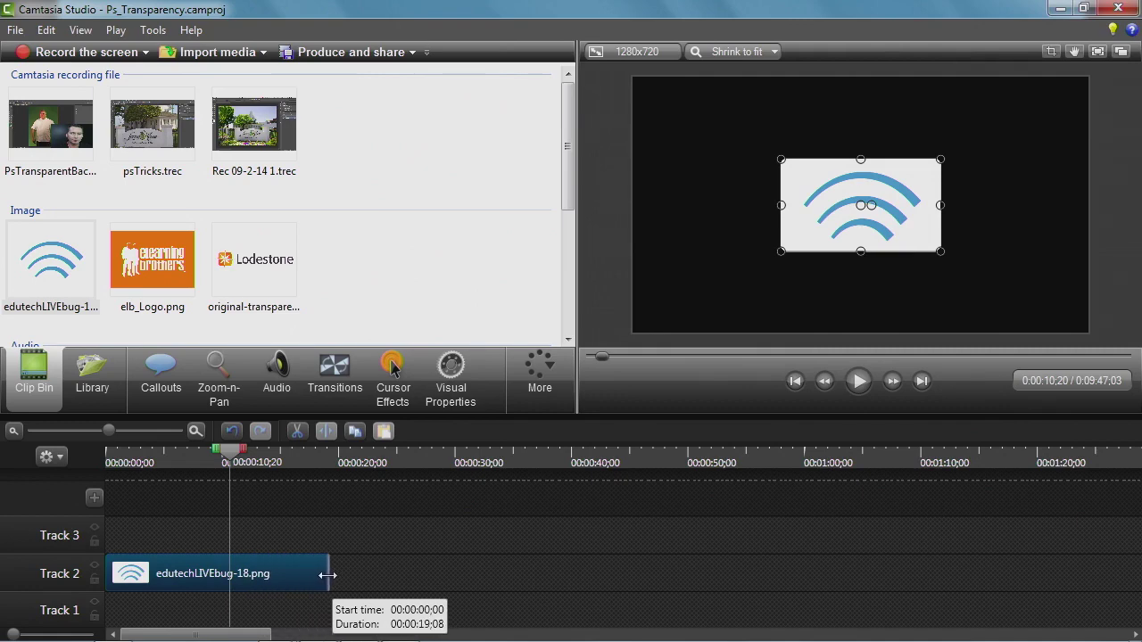
drag(327, 575, 327, 575)
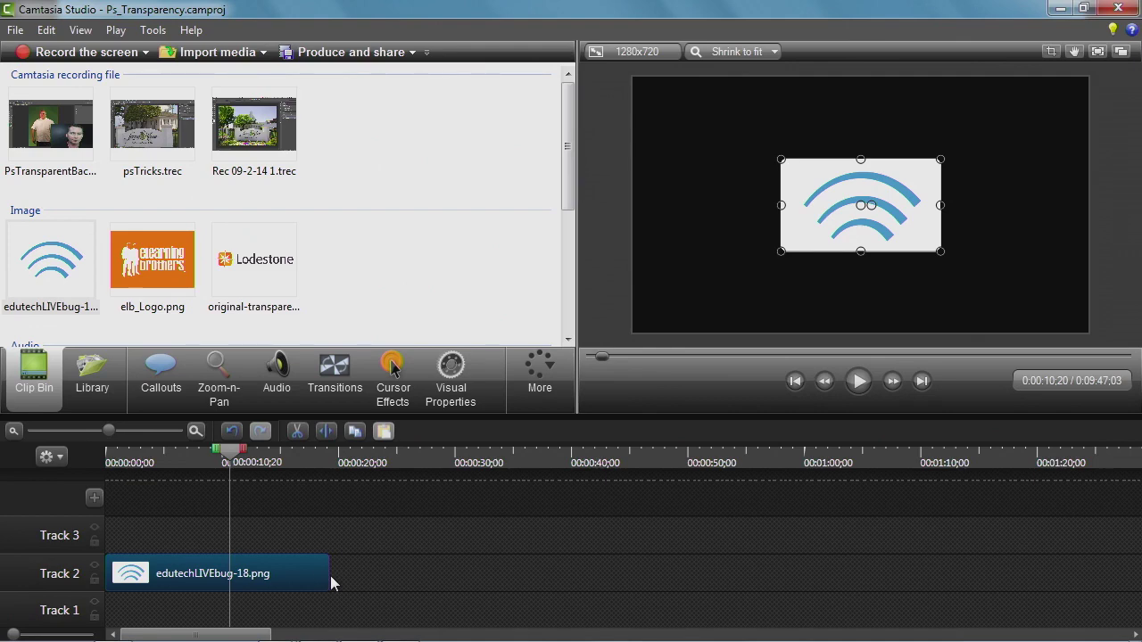
Set the logo image clip's duration to 5 seconds
right_click(271, 581)
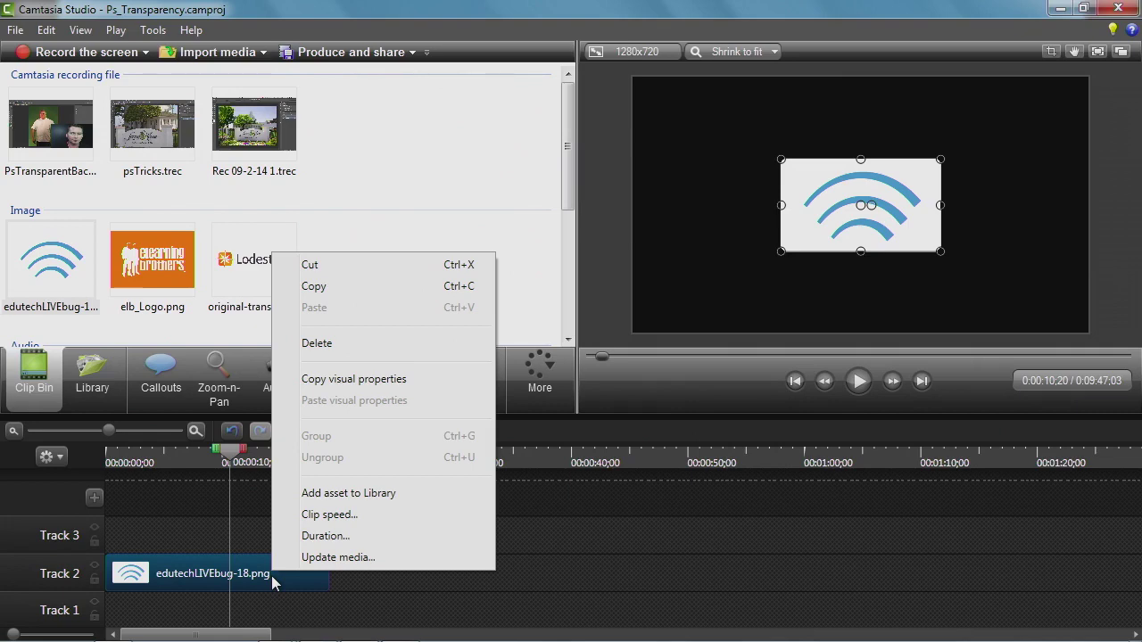
click(319, 539)
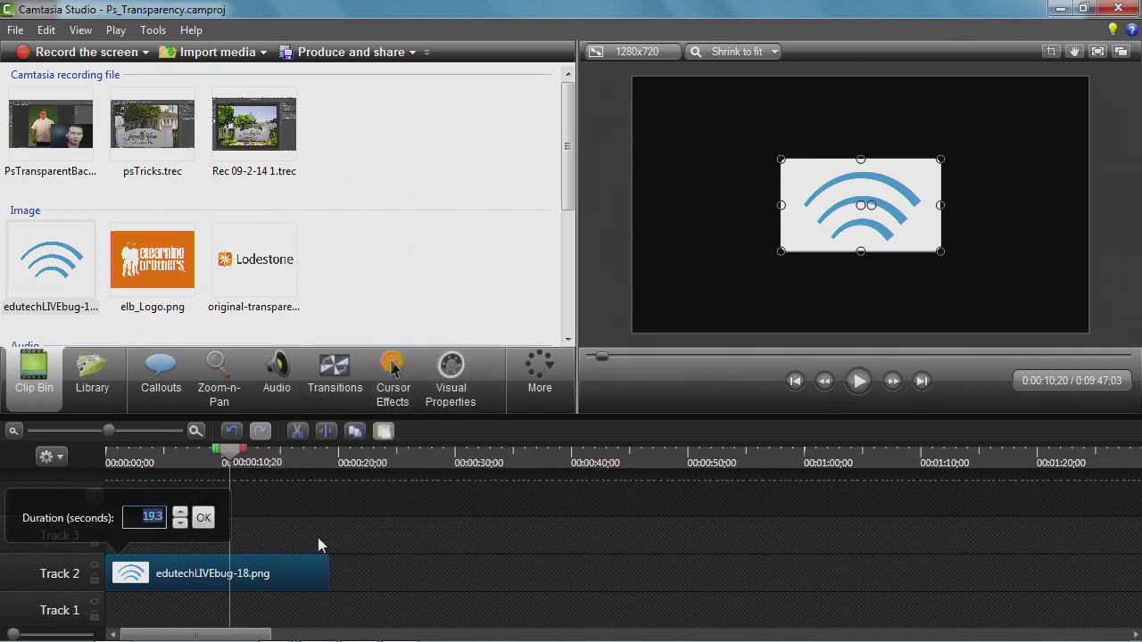
text(5)
key(Return)
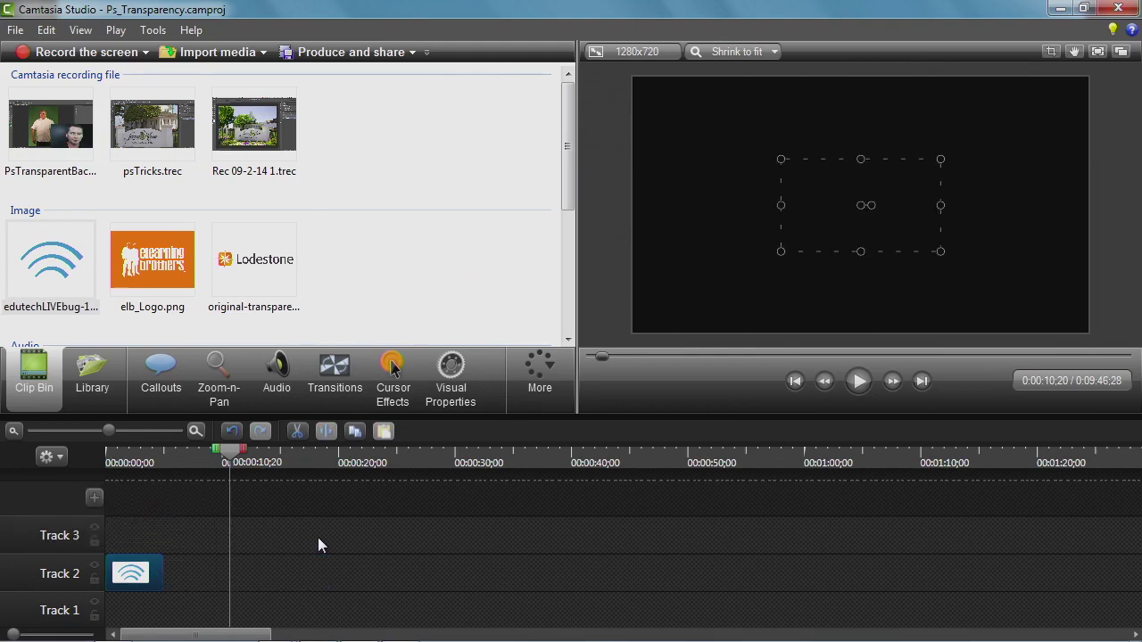
Add the universal countdown video to Track 2 directly after the logo image and try to extend its end
drag(562, 200, 568, 221)
drag(567, 257, 568, 321)
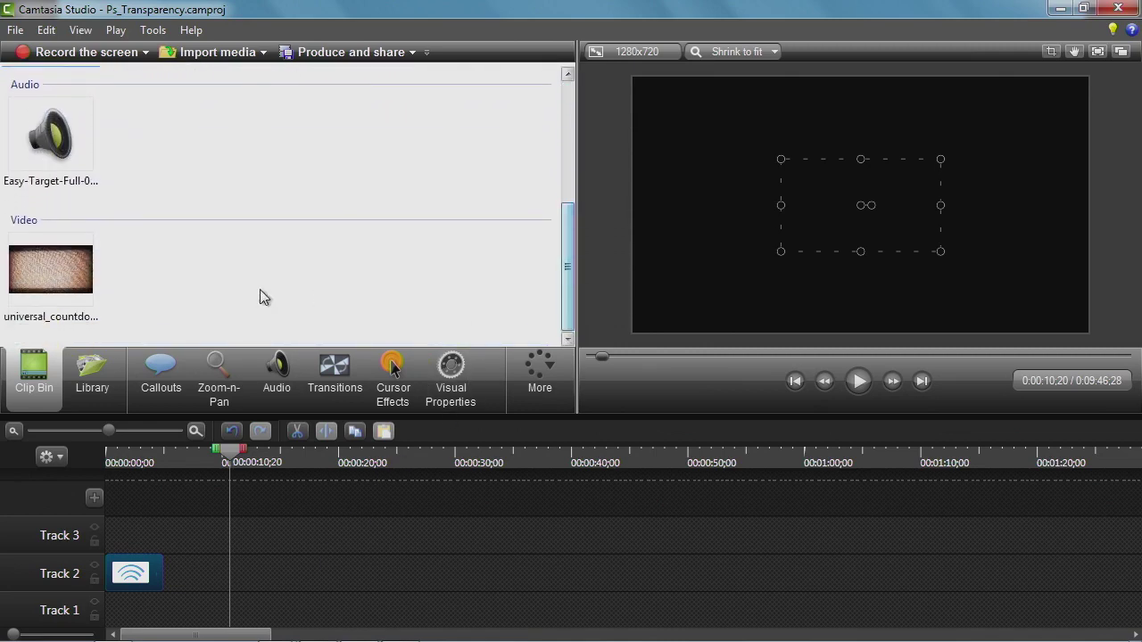
drag(52, 265, 344, 516)
drag(303, 567, 224, 574)
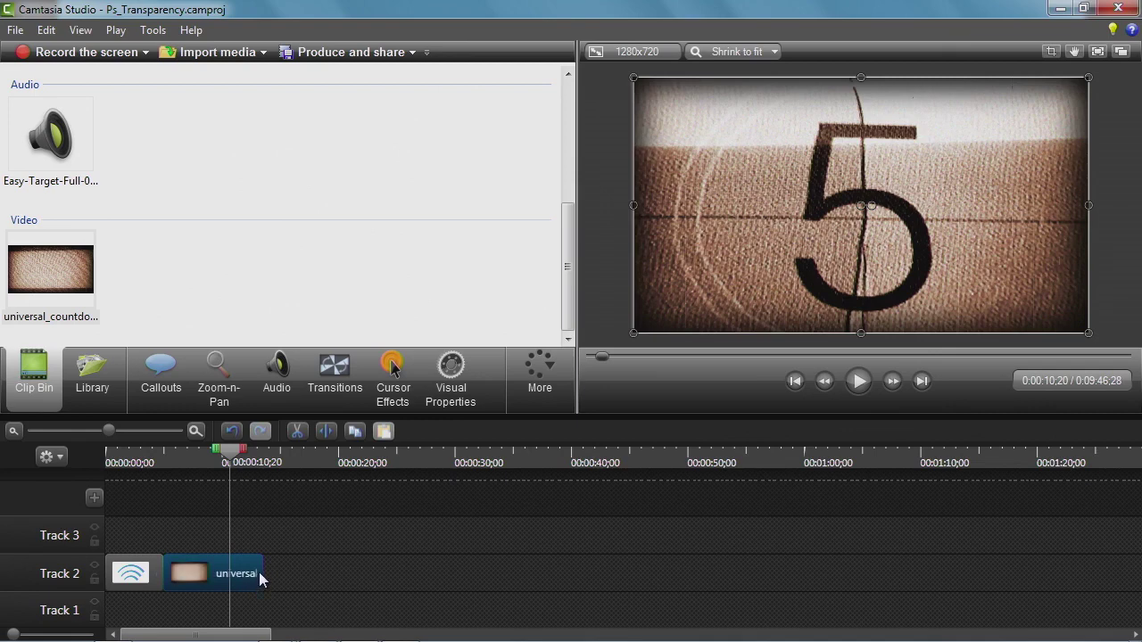
drag(263, 572, 287, 567)
Move the camera clip on Track 3 earlier so its start lines up with the screen clip's start on Track 2
drag(108, 431, 86, 432)
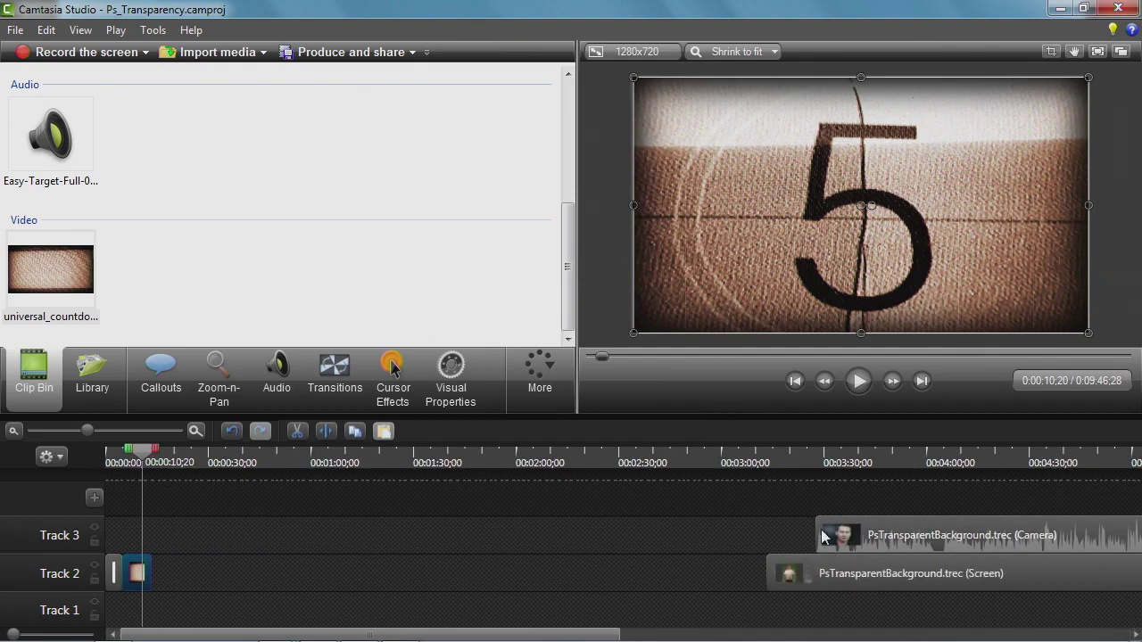
mouse_move(824, 533)
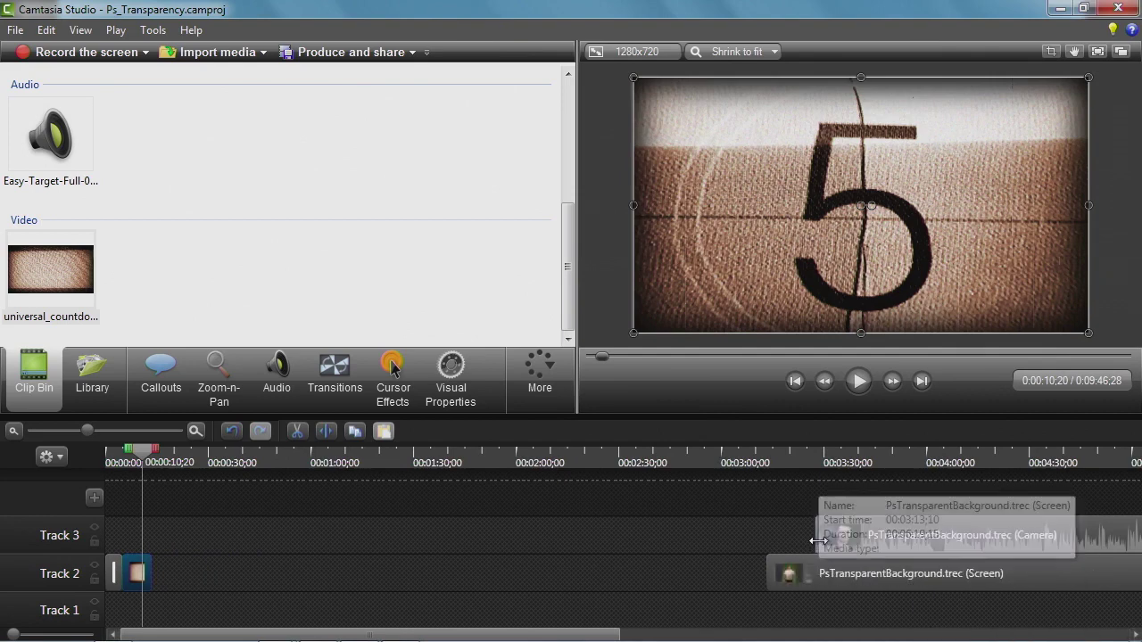
mouse_move(820, 562)
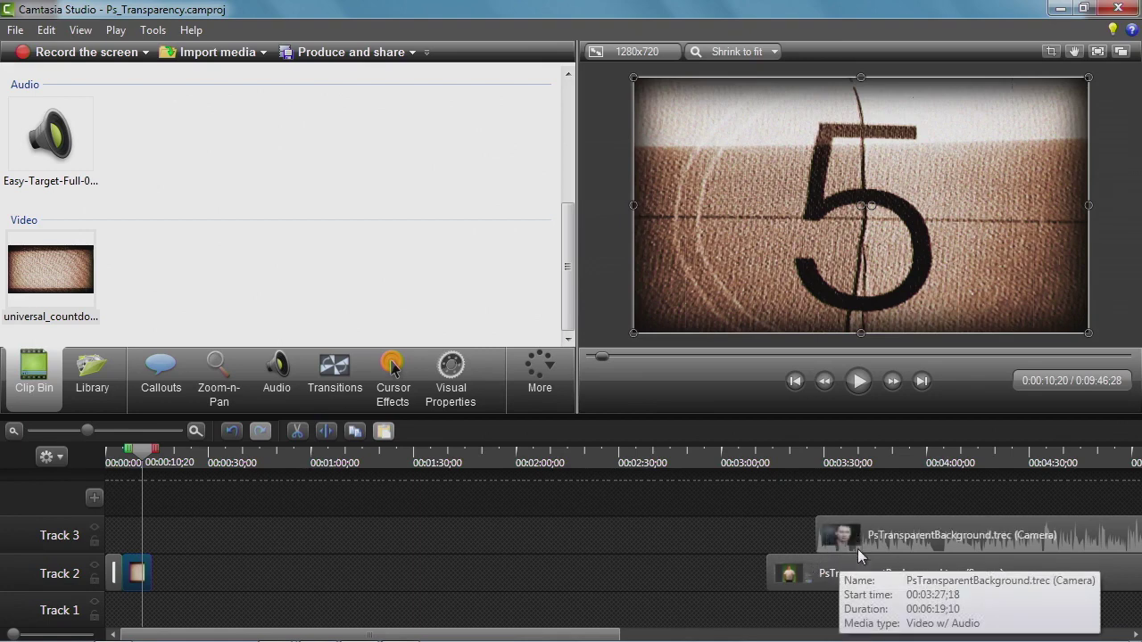
click(849, 533)
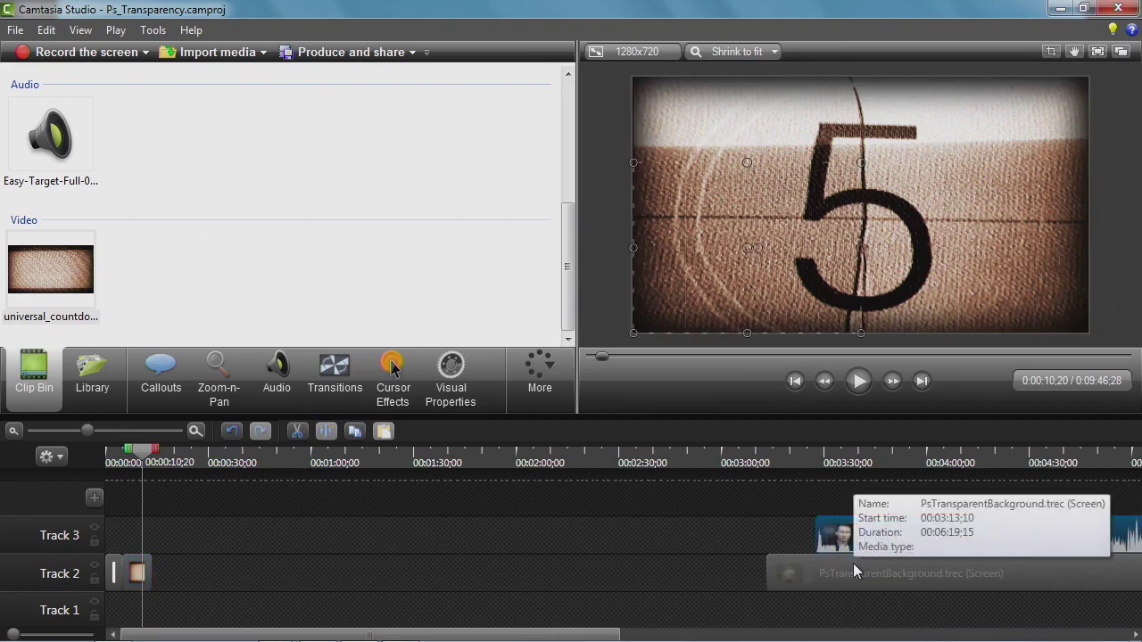
click(853, 571)
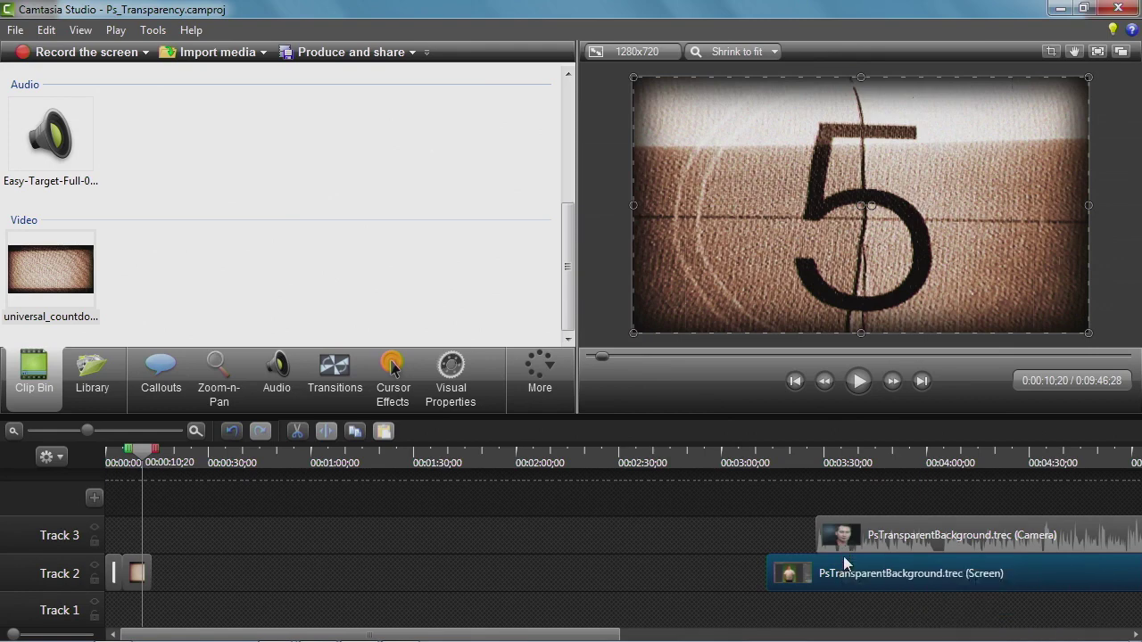
drag(876, 536, 827, 544)
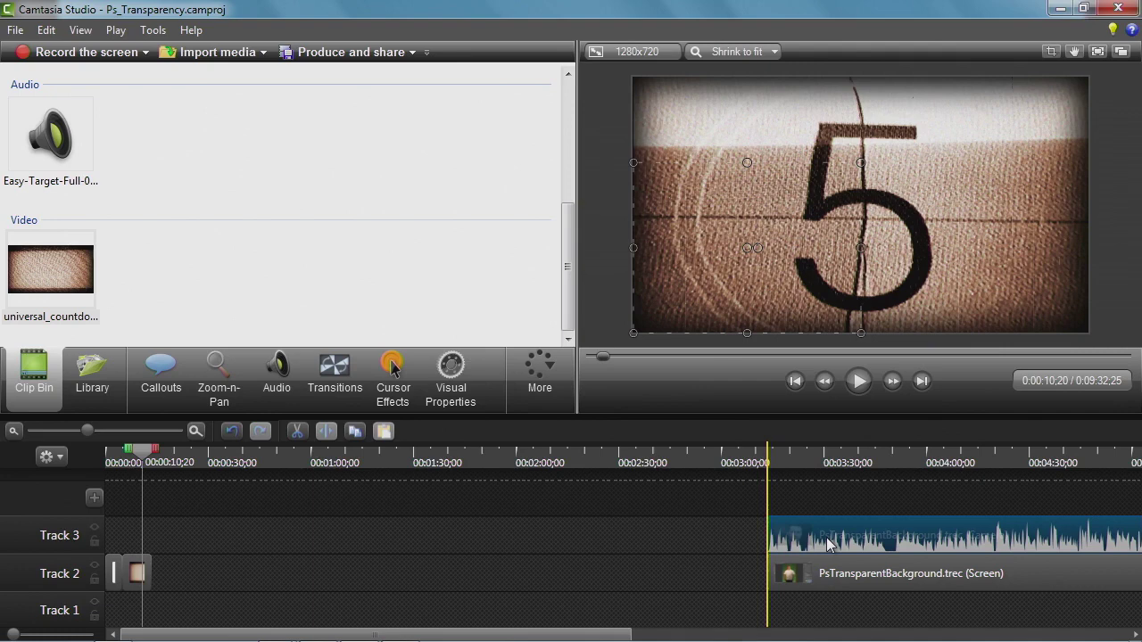
drag(828, 545, 828, 544)
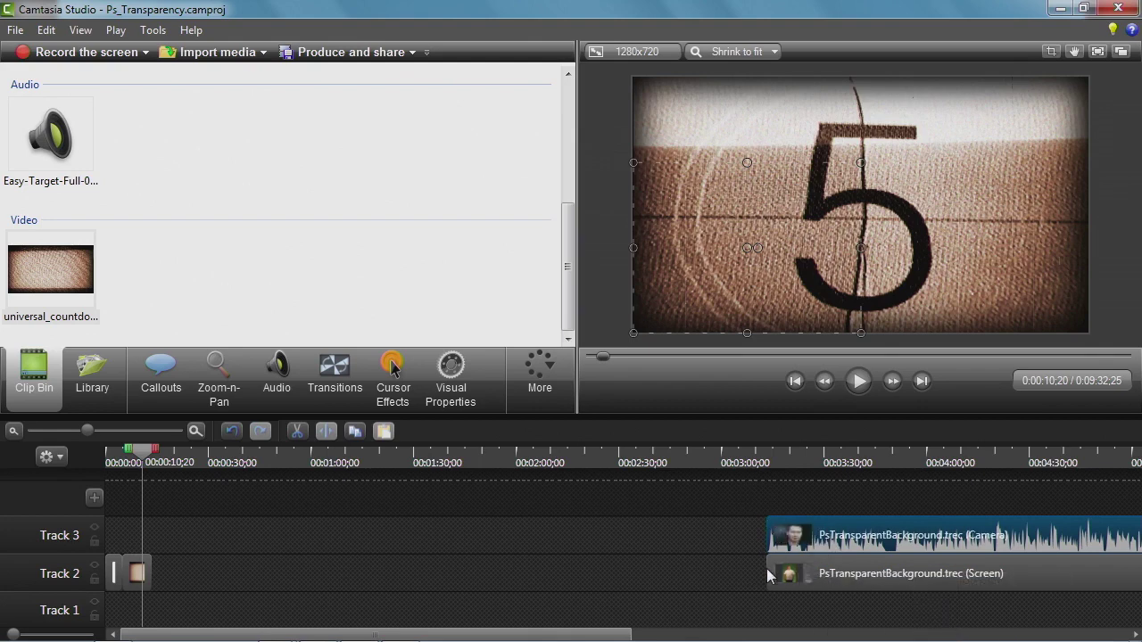
Group the PsTransparentBackground camera and screen clips
click(837, 581)
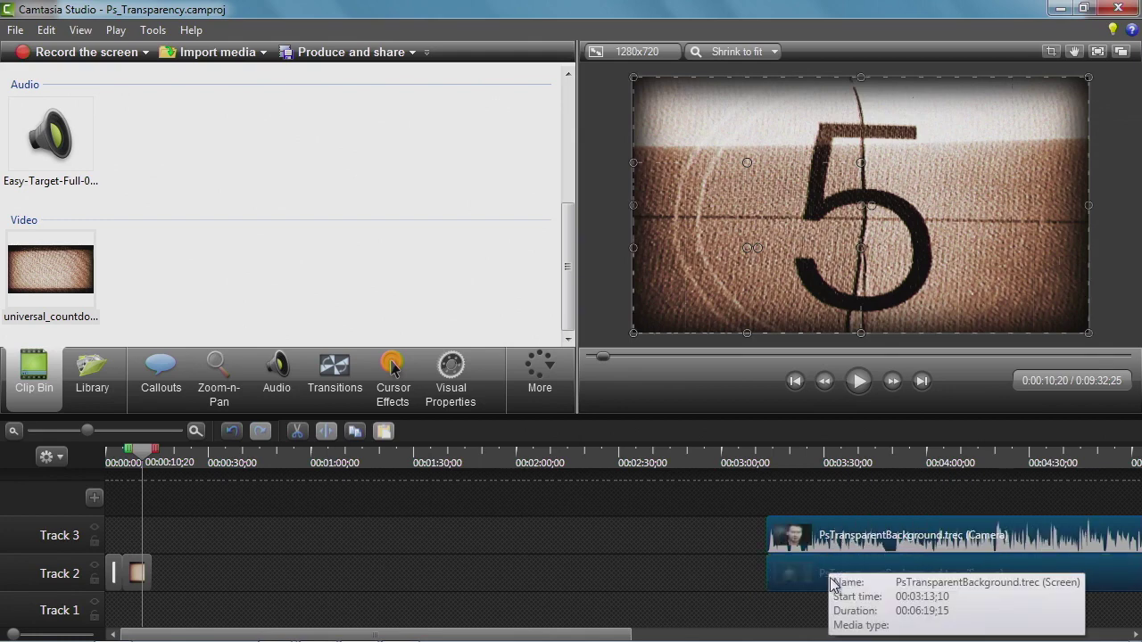
right_click(847, 564)
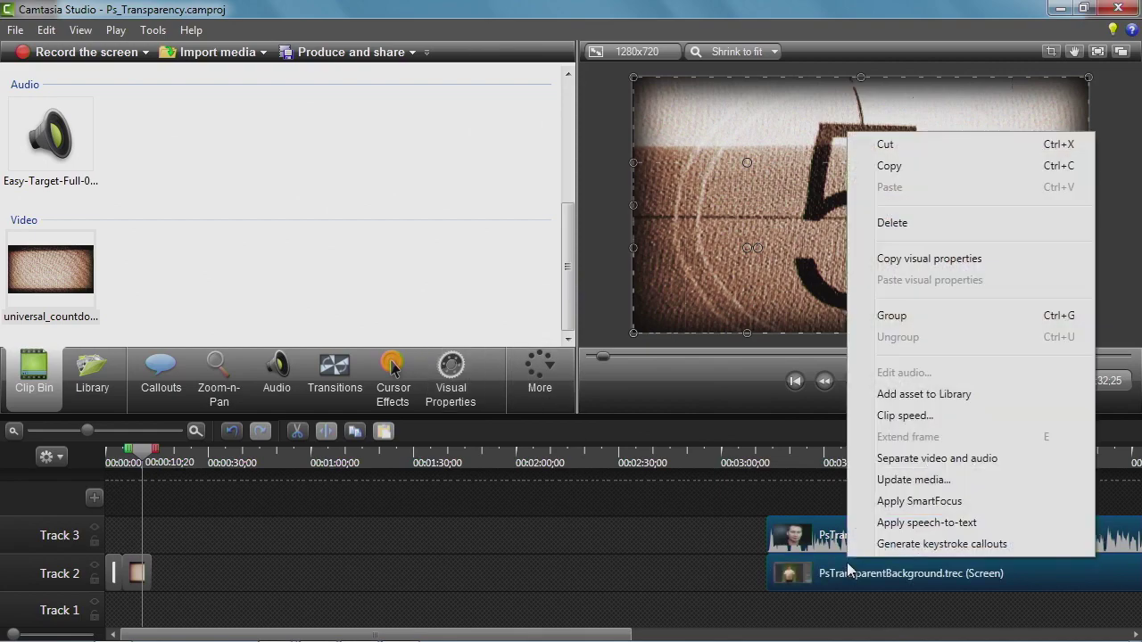
click(897, 315)
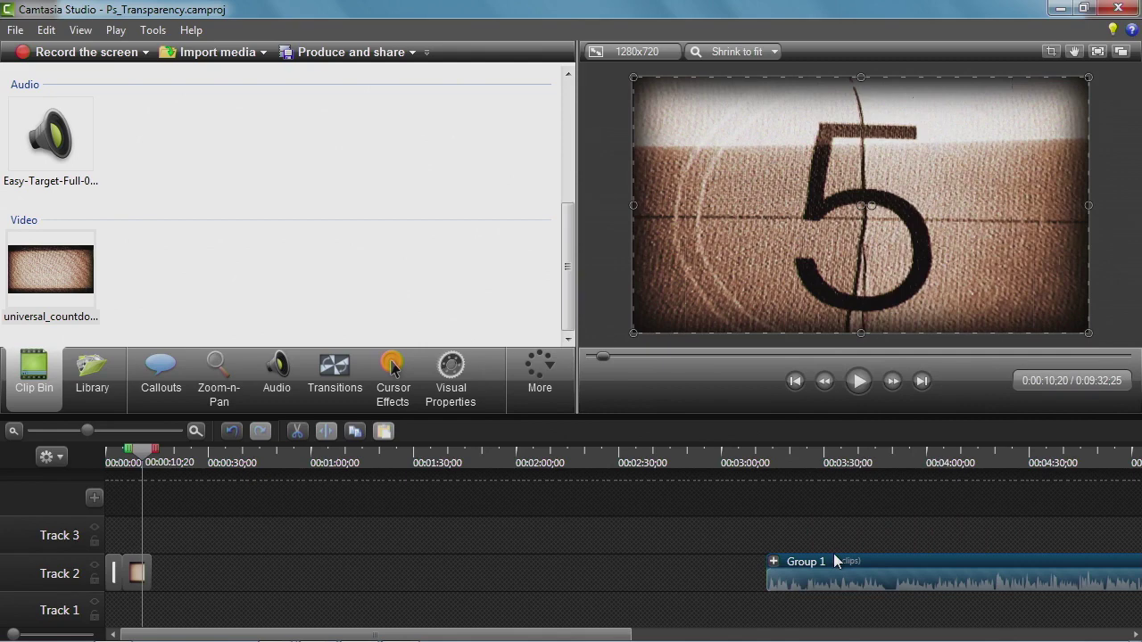
Move the grouped clips directly after the countdown video on Track 2 and check the frame at about 16 seconds
drag(860, 557, 247, 565)
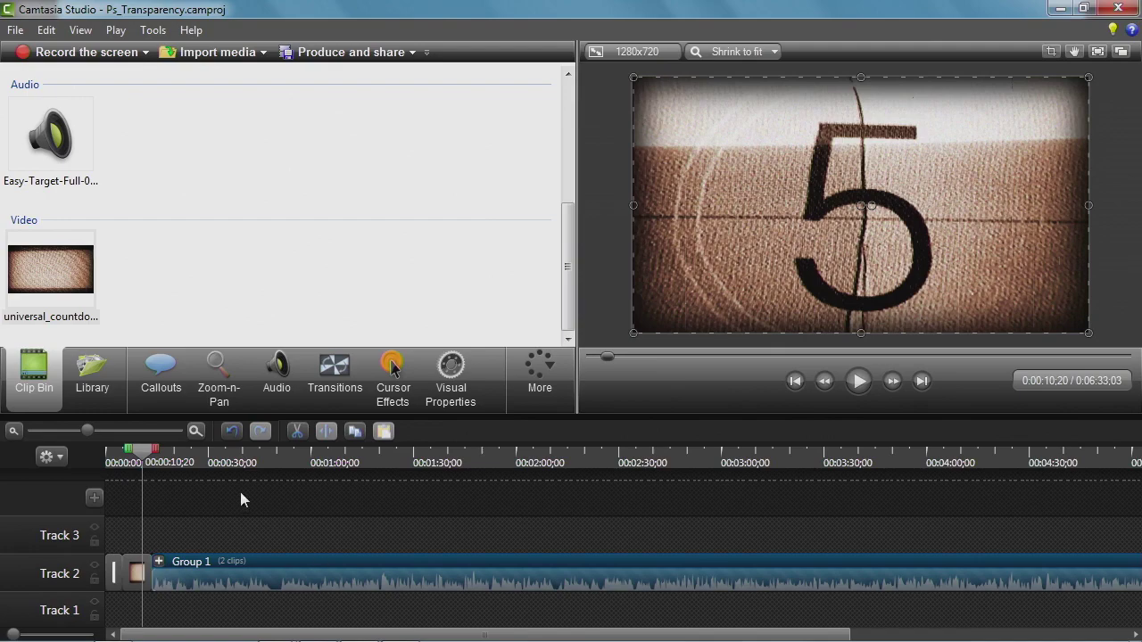
drag(86, 431, 109, 431)
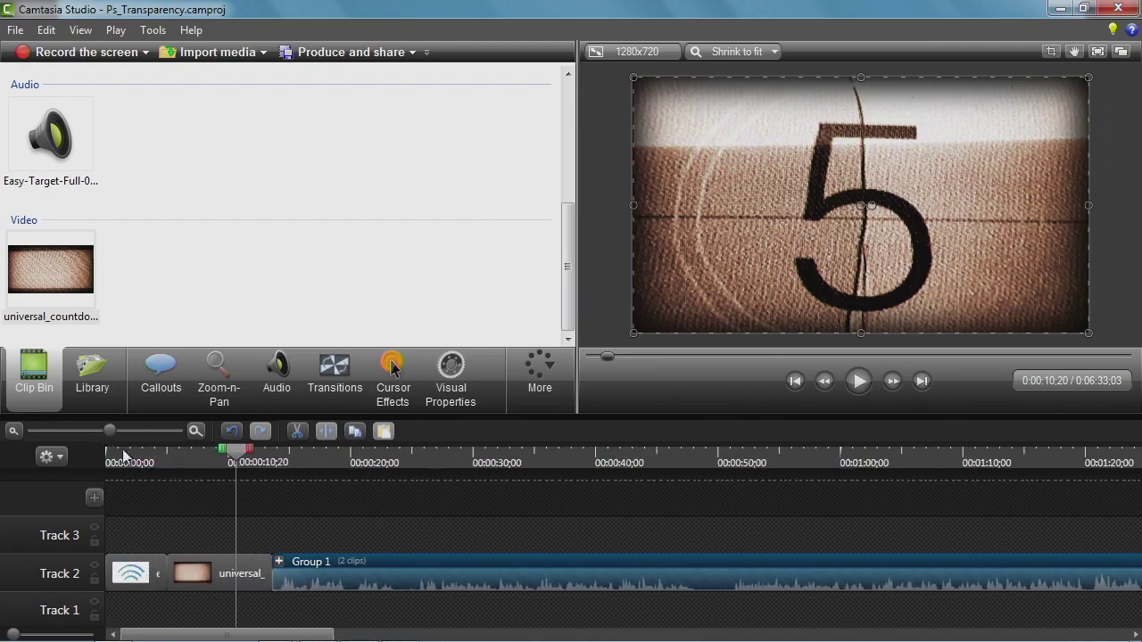
drag(239, 458, 305, 455)
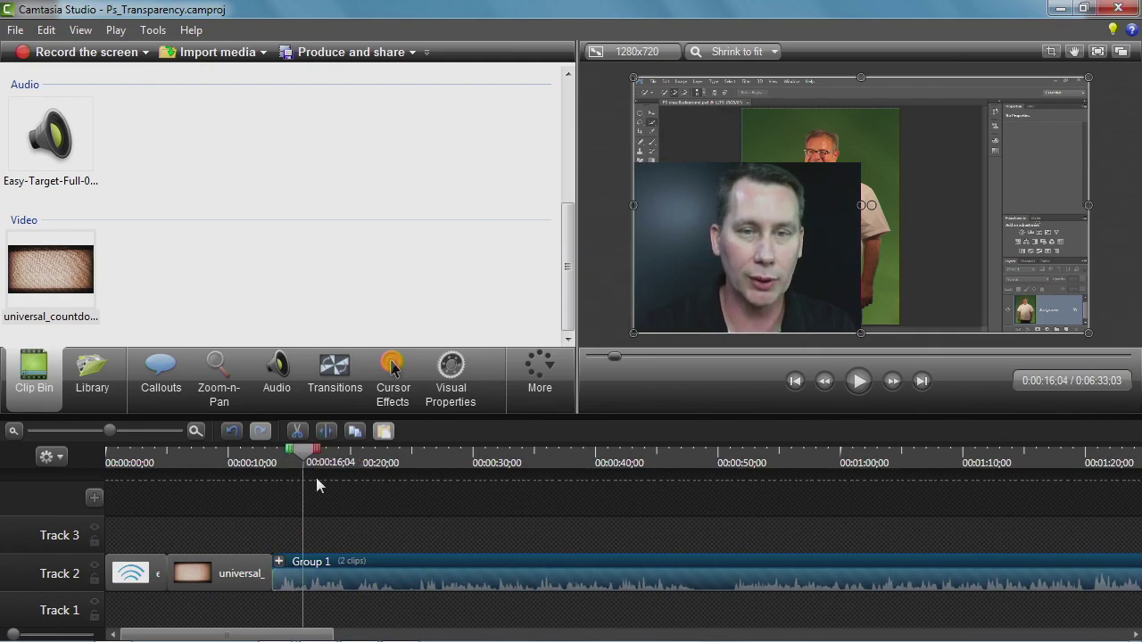
Play the group to find where the talk really begins and trim its start on Track 2 to 0:00:24;11
key(space)
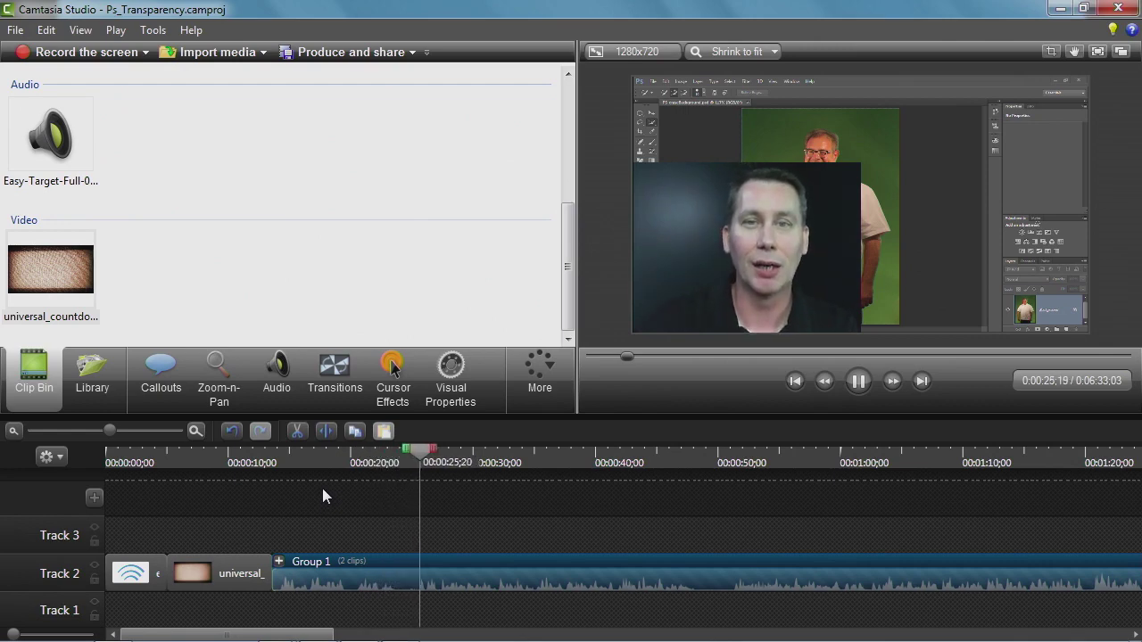
key(space)
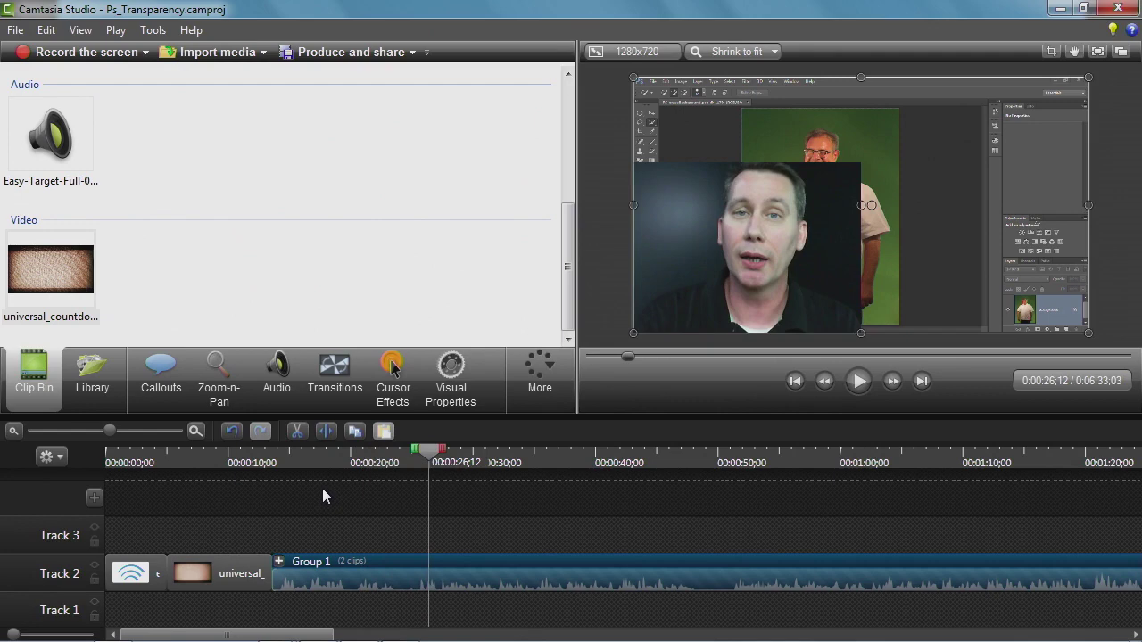
drag(426, 466, 405, 461)
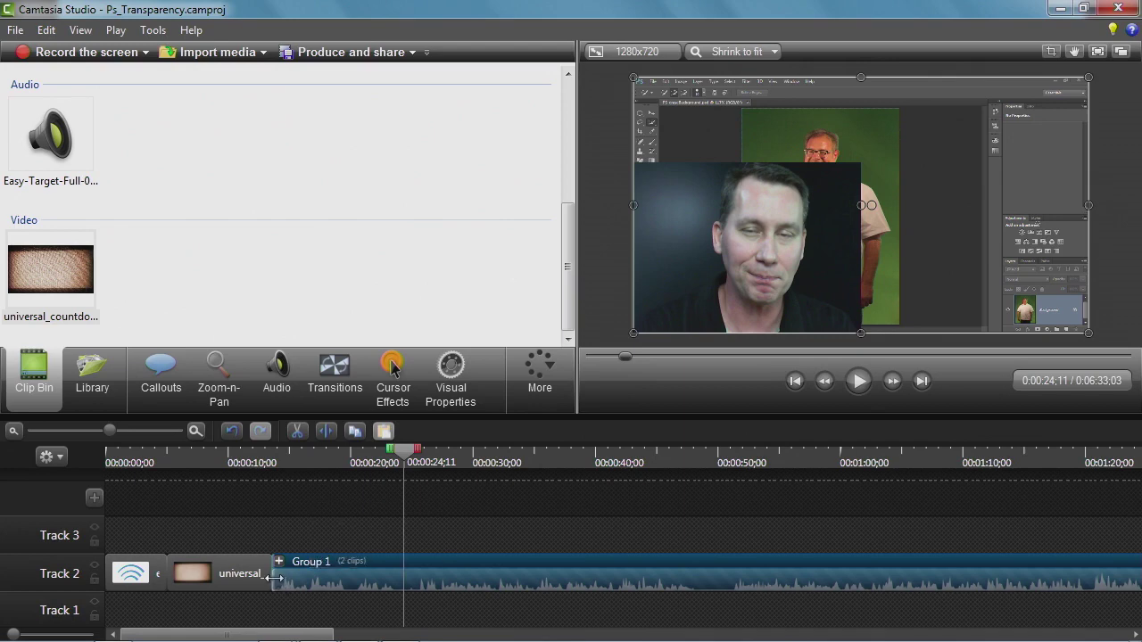
drag(273, 576, 400, 573)
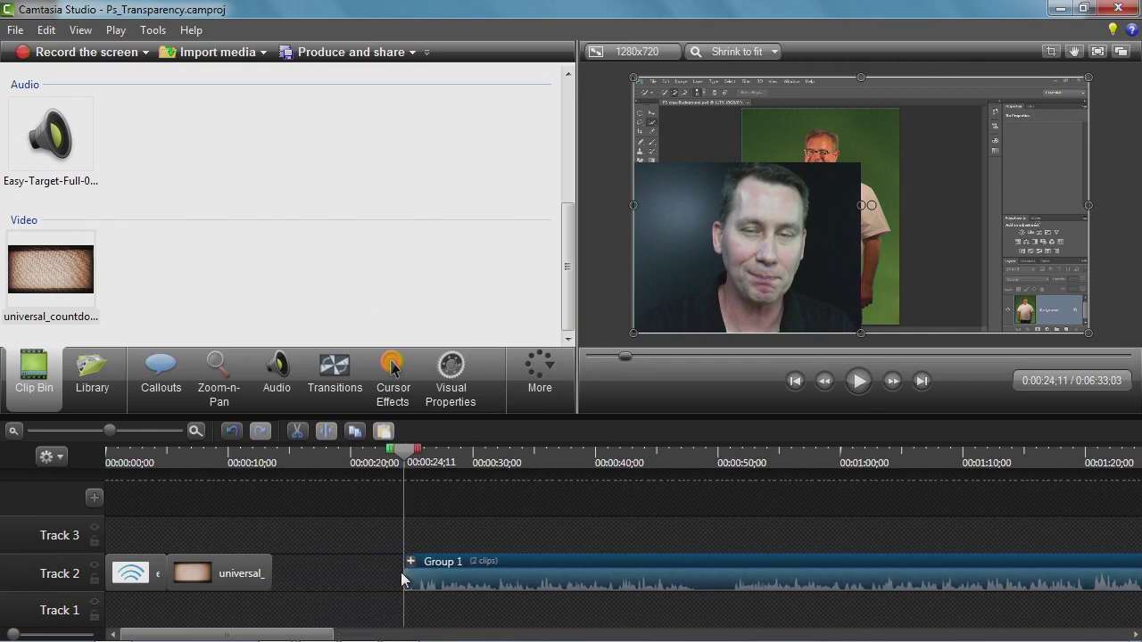
Move the trimmed group back against the countdown video on Track 2 and play the join from 0:00:11;23
click(583, 561)
drag(582, 561, 455, 564)
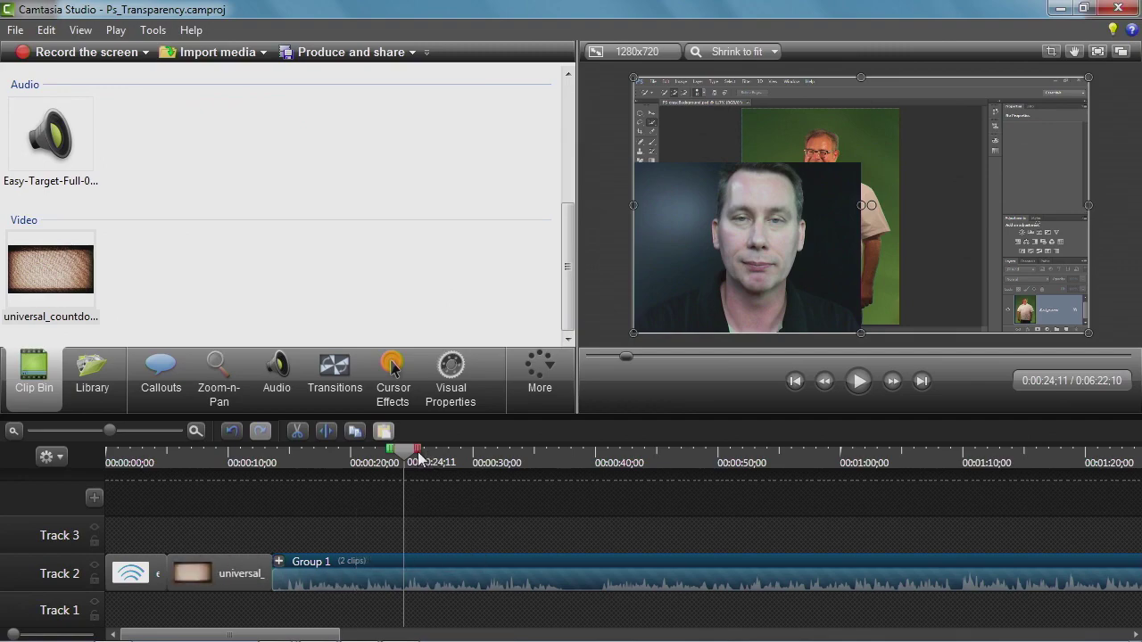
drag(418, 456, 255, 474)
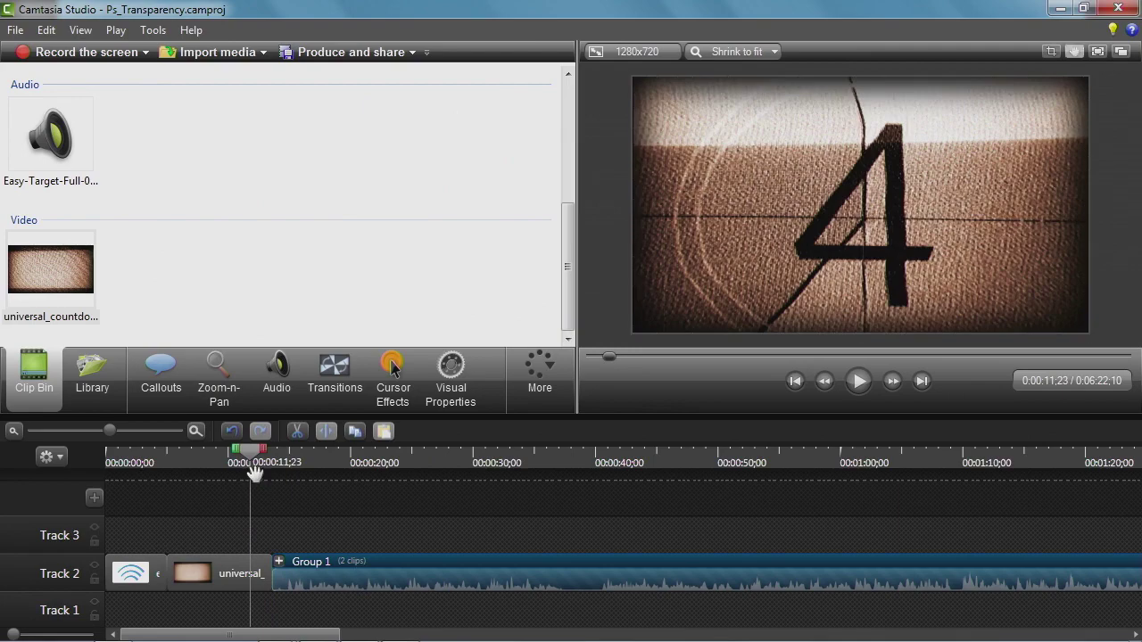
key(space)
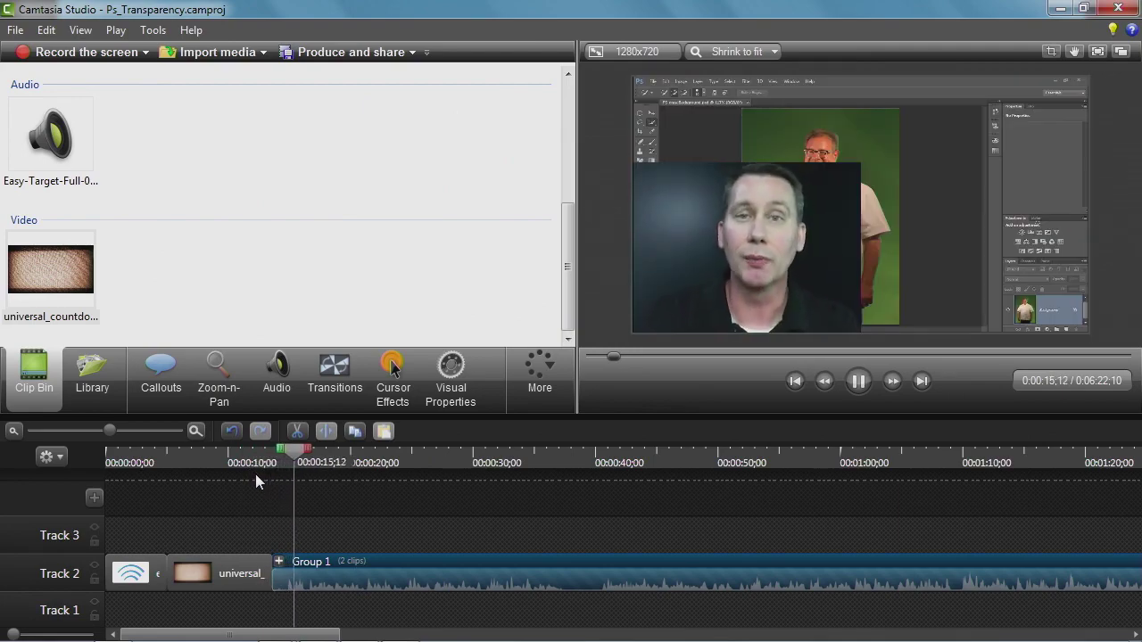
key(space)
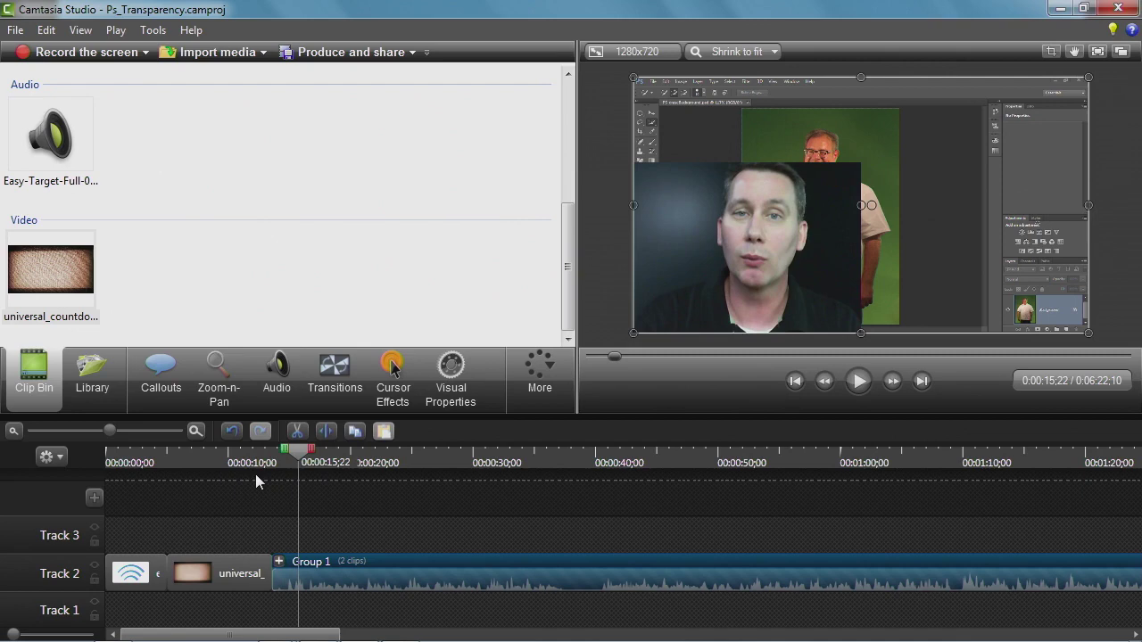
Play the closing seconds of the group and trim its end on Track 2 to 0:06:19;07
drag(330, 635, 1049, 638)
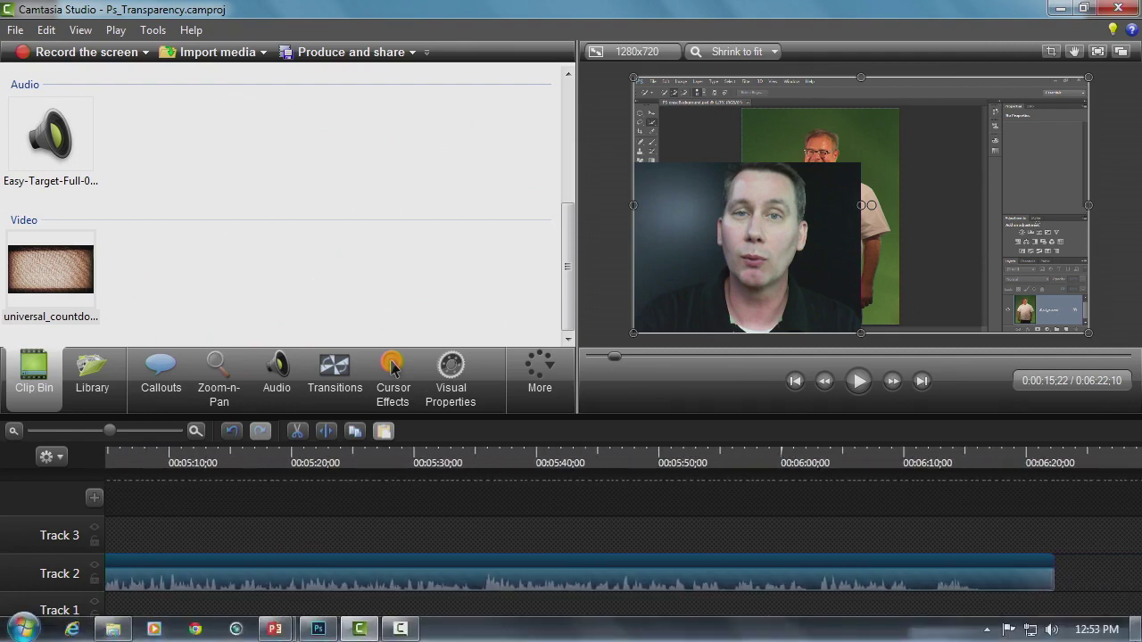
click(858, 456)
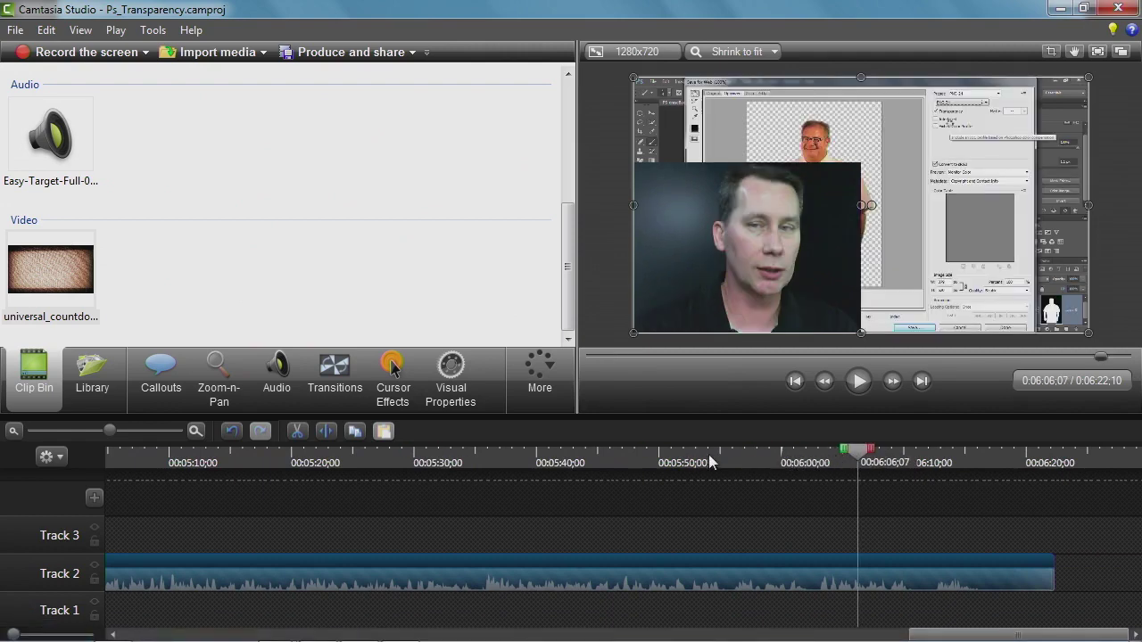
drag(759, 455, 863, 461)
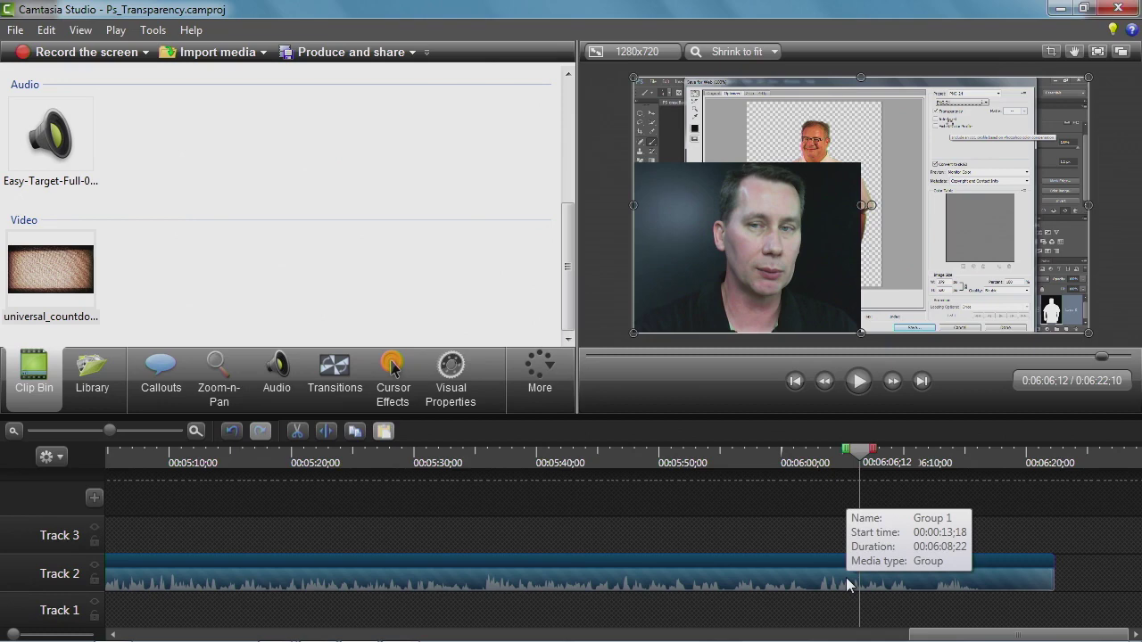
key(space)
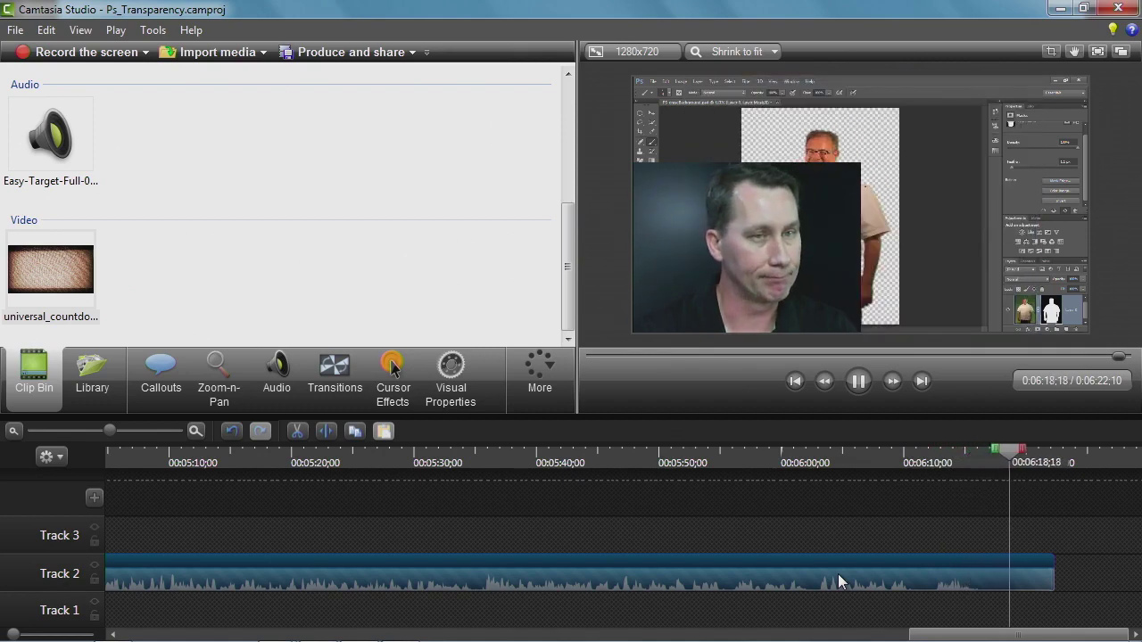
key(space)
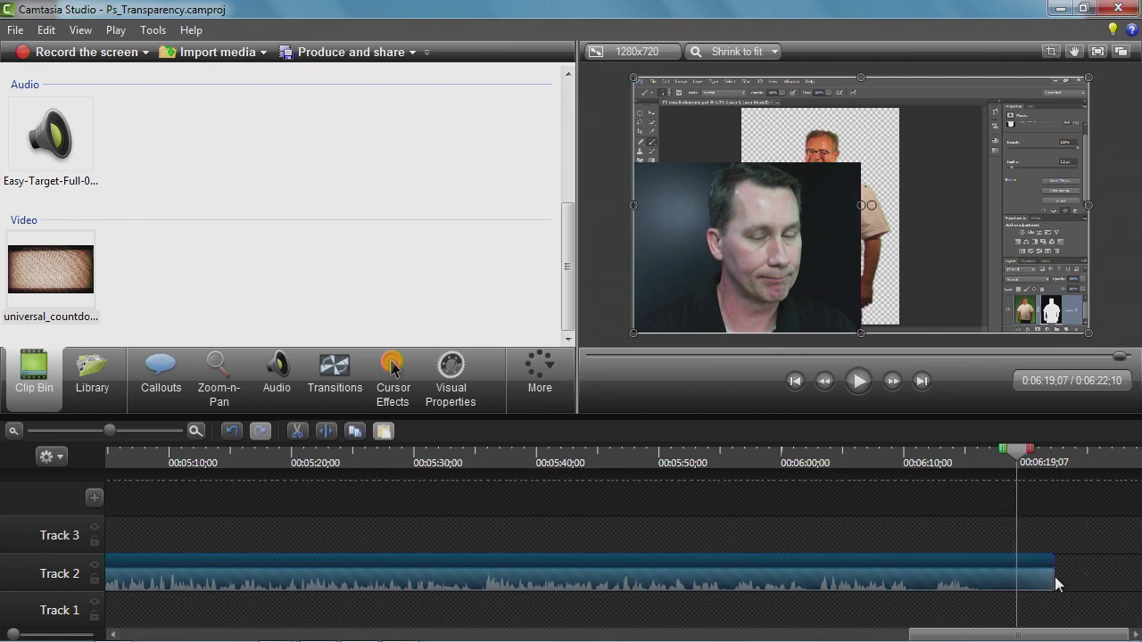
drag(1053, 577, 1010, 581)
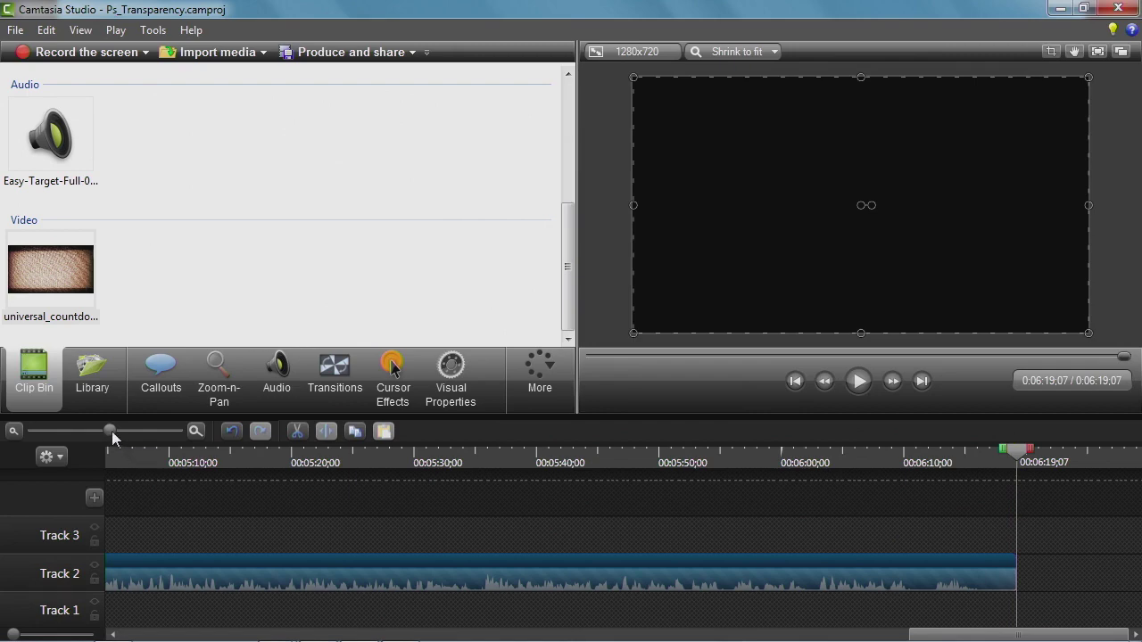
drag(112, 431, 79, 432)
drag(390, 636, 141, 634)
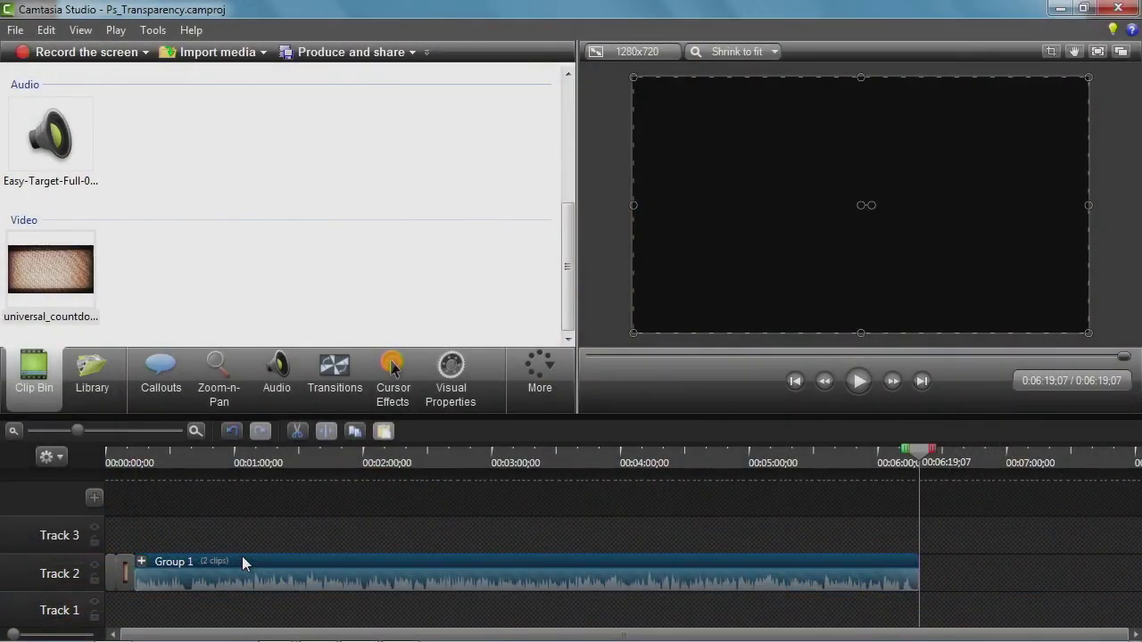
Switch to the slide presentation and advance from Adding Media to Timeline to the Trimming slide
key(super+Tab)
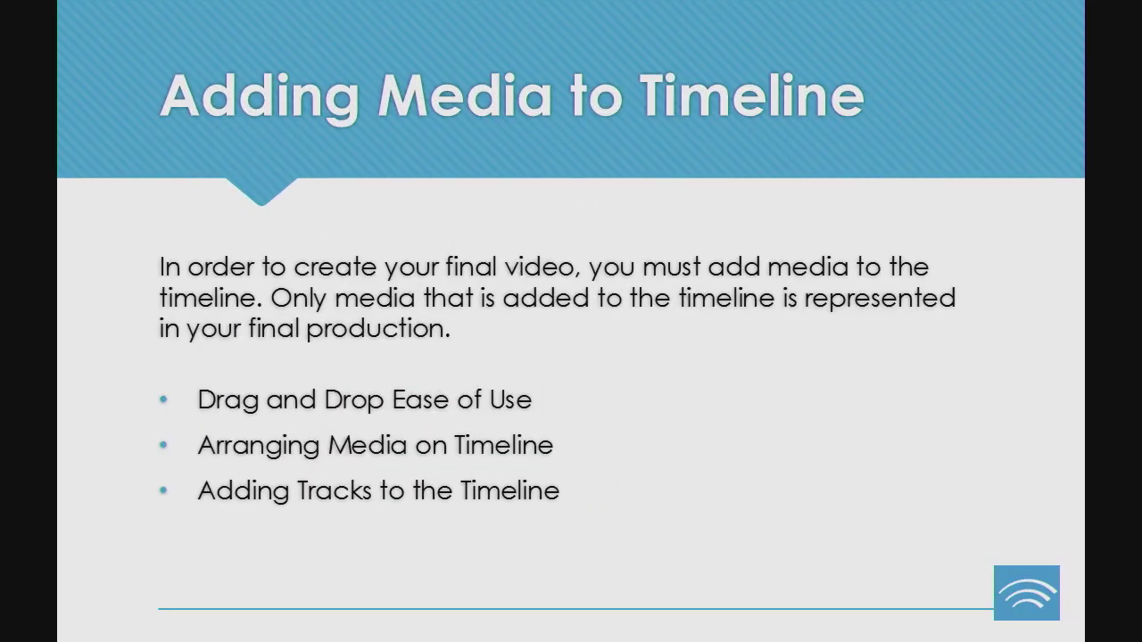
key(Right)
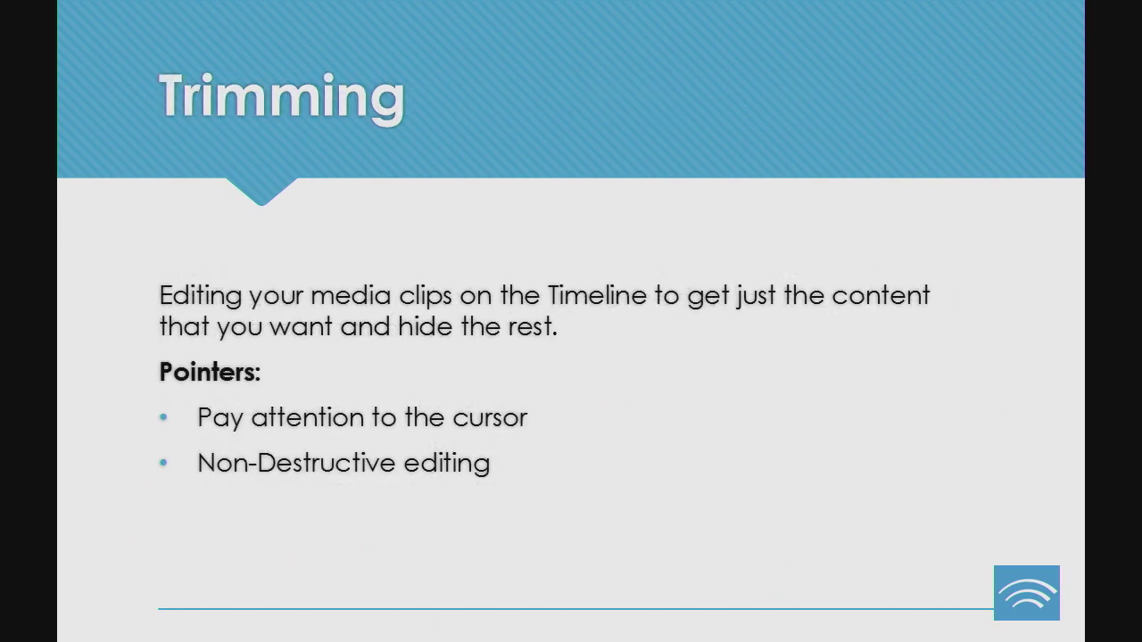
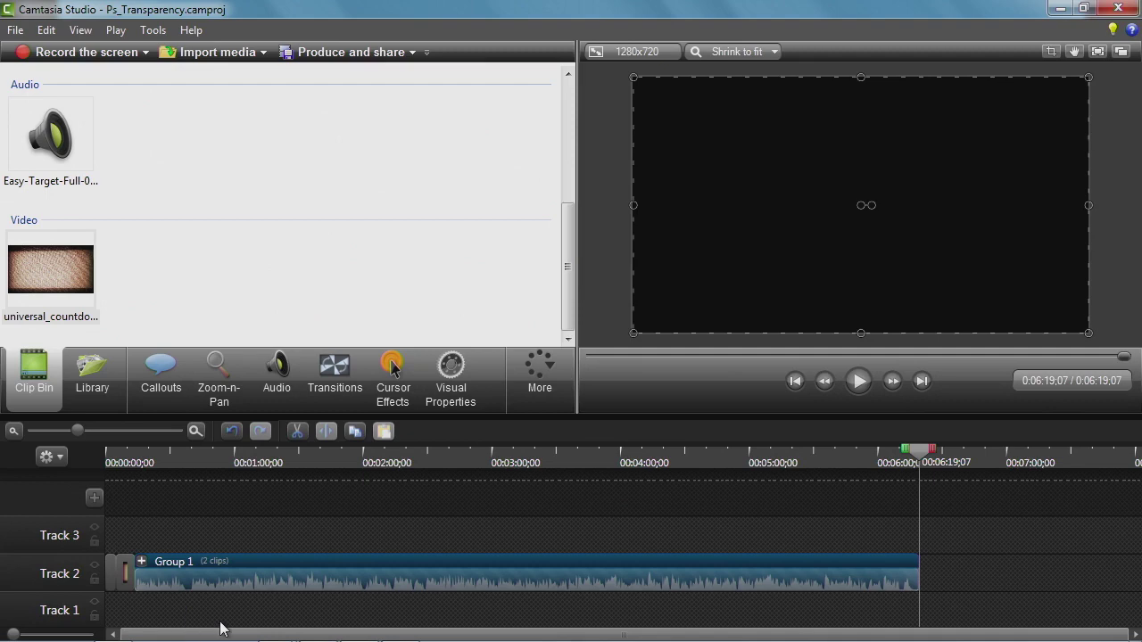
Place the Easy-Target-Full-03.mp3 music partway along Track 1 and delete it from the timeline again
click(55, 152)
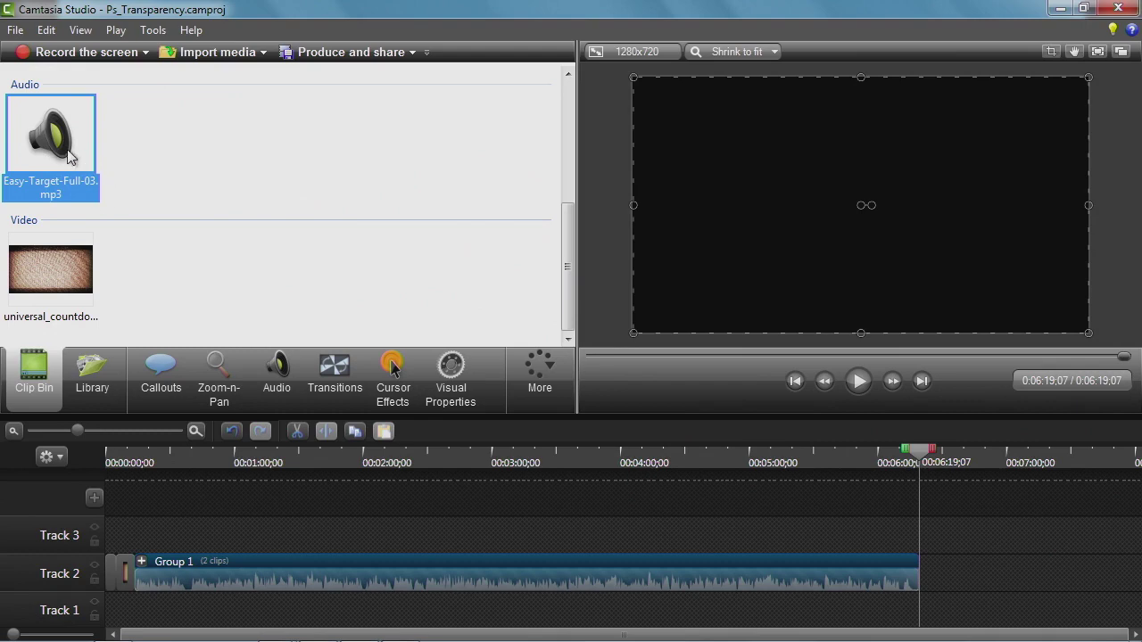
drag(68, 152, 287, 618)
mouse_move(287, 618)
mouse_down()
mouse_move(265, 615)
mouse_move(358, 616)
mouse_move(346, 615)
mouse_move(346, 579)
mouse_move(306, 572)
mouse_move(295, 616)
mouse_move(262, 609)
mouse_up()
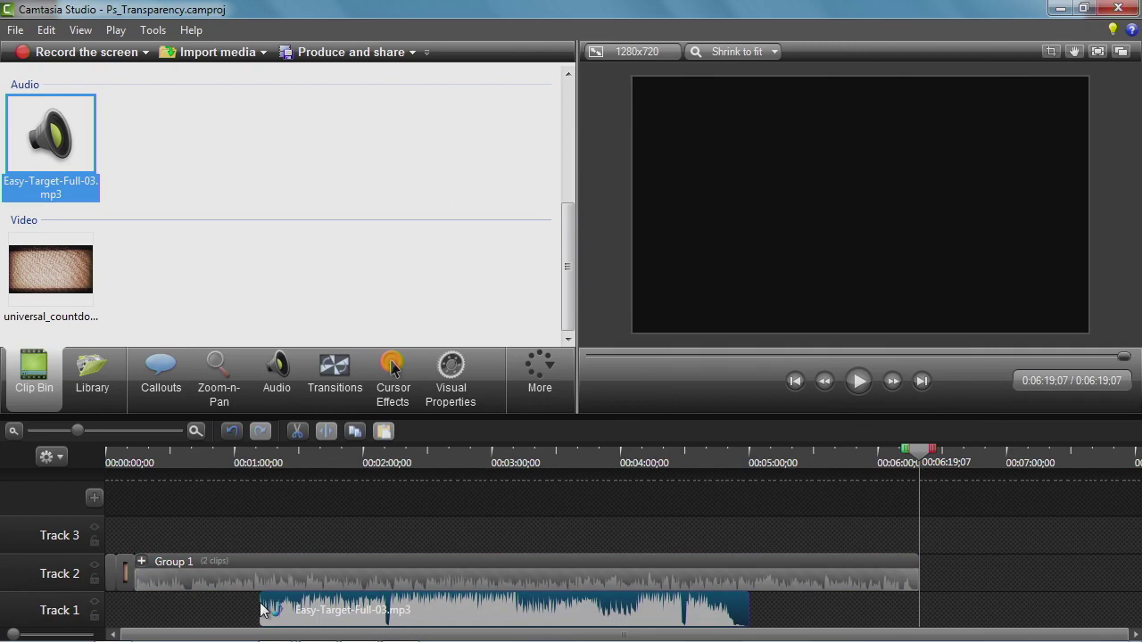
key(Delete)
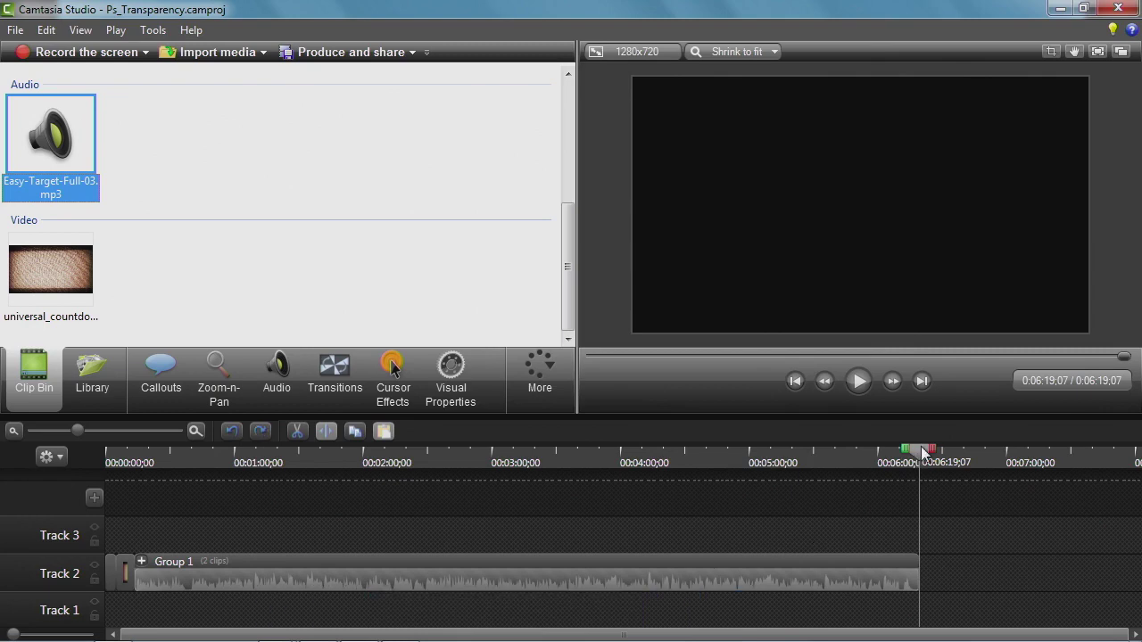
Add Easy-Target-Full-03.mp3 from the Clip Bin to the timeline at the playhead, positioned at 0:01:00;06
drag(911, 466, 236, 449)
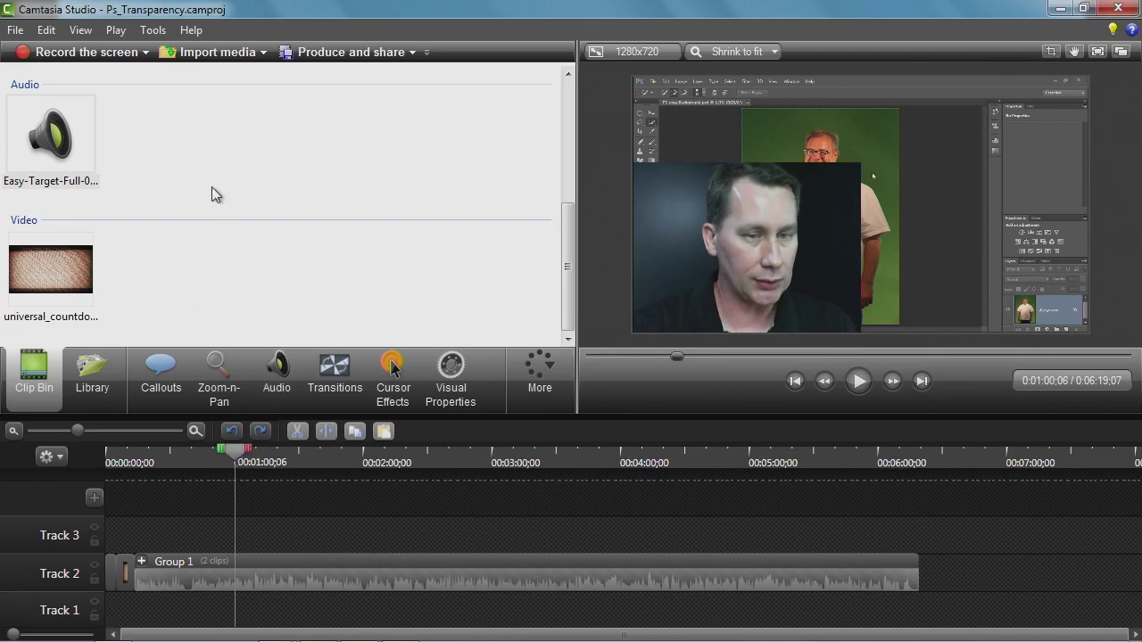
right_click(44, 143)
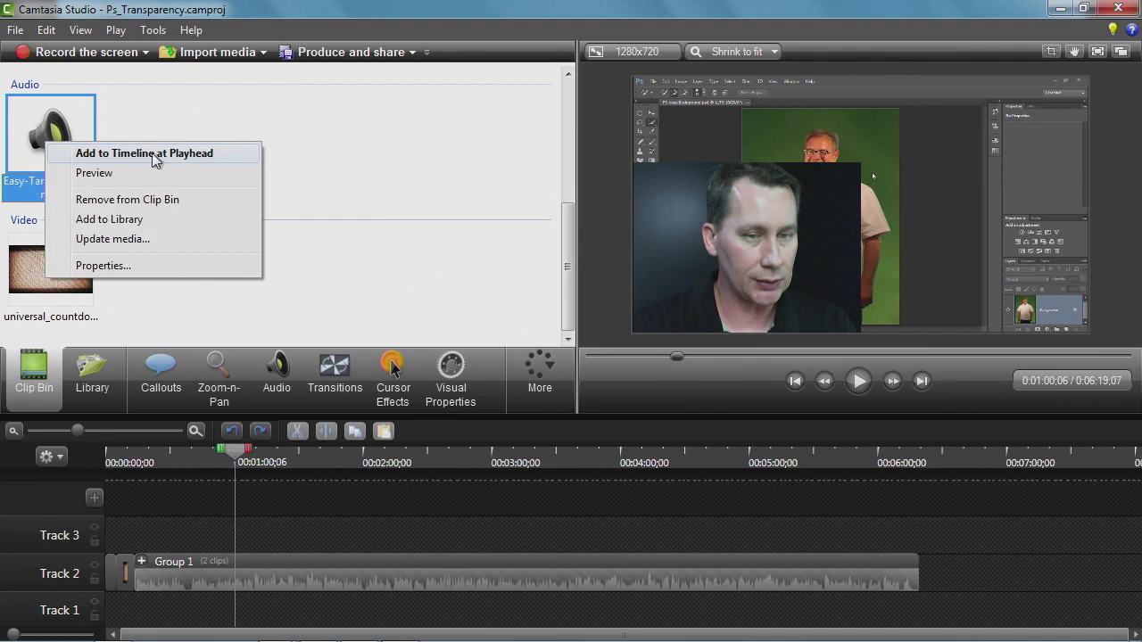
click(199, 156)
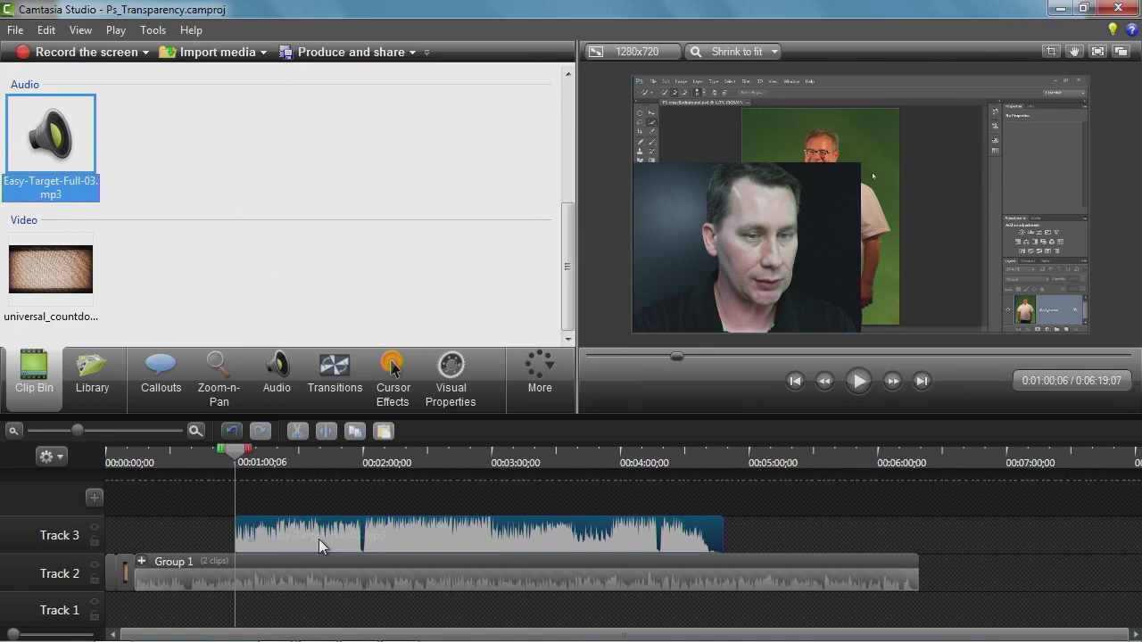
Move the music clip to the very start of Track 1 and try to extend its end past its full length
drag(318, 540, 130, 628)
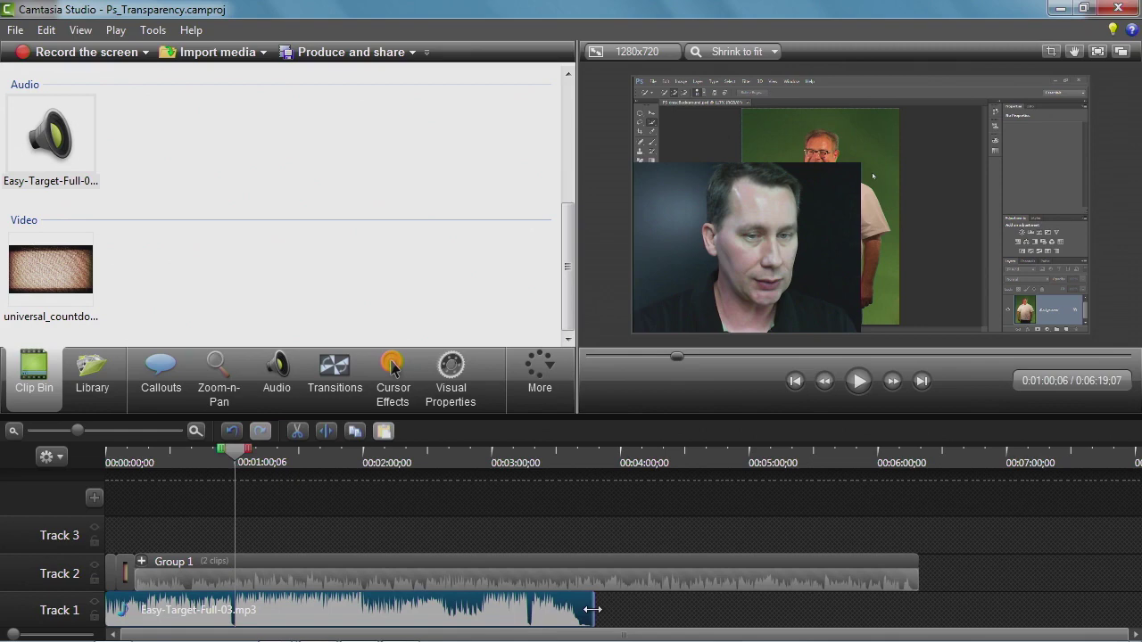
drag(593, 609, 625, 614)
Split the music clip on Track 1 at 0:00:18;06 and shift its second part later, trimming that part's start to about 0:05:54
drag(236, 459, 145, 463)
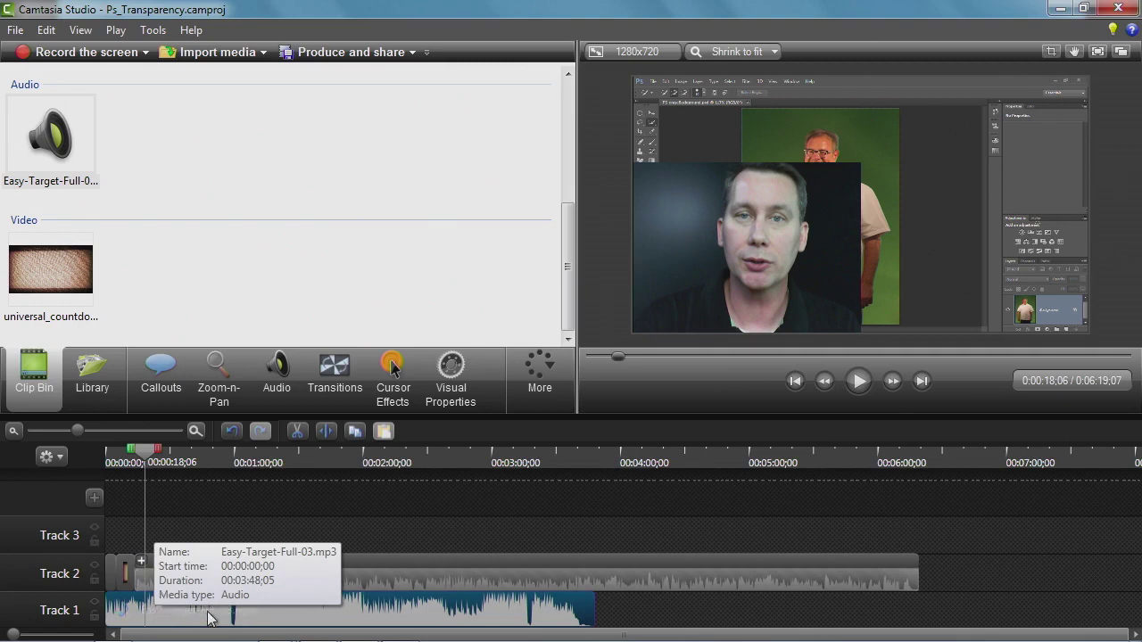
click(325, 433)
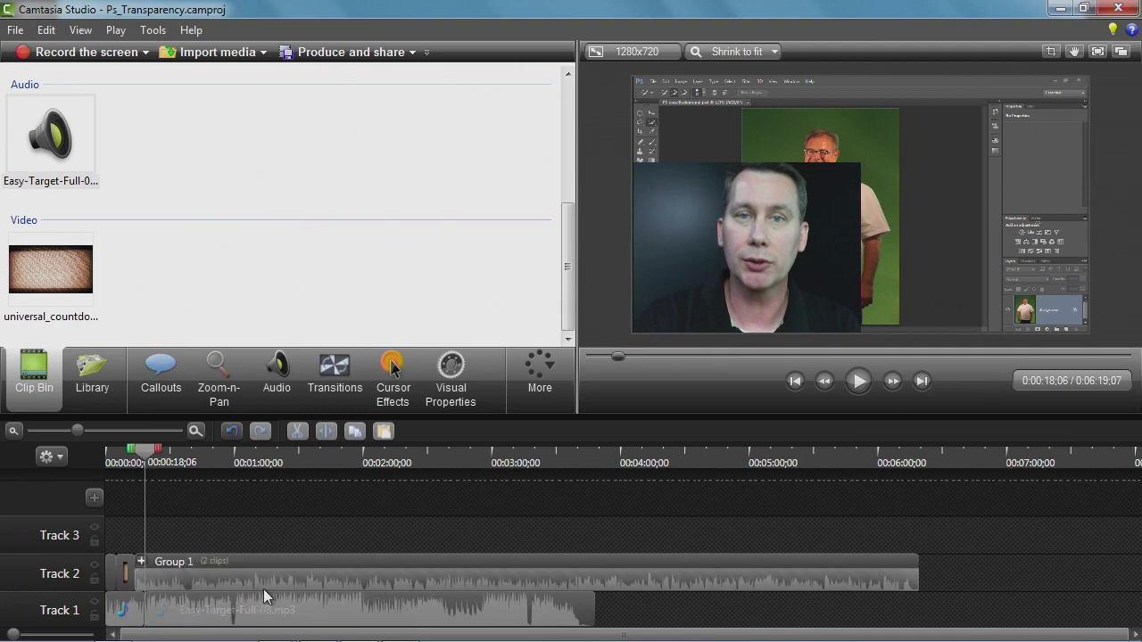
drag(225, 616, 614, 600)
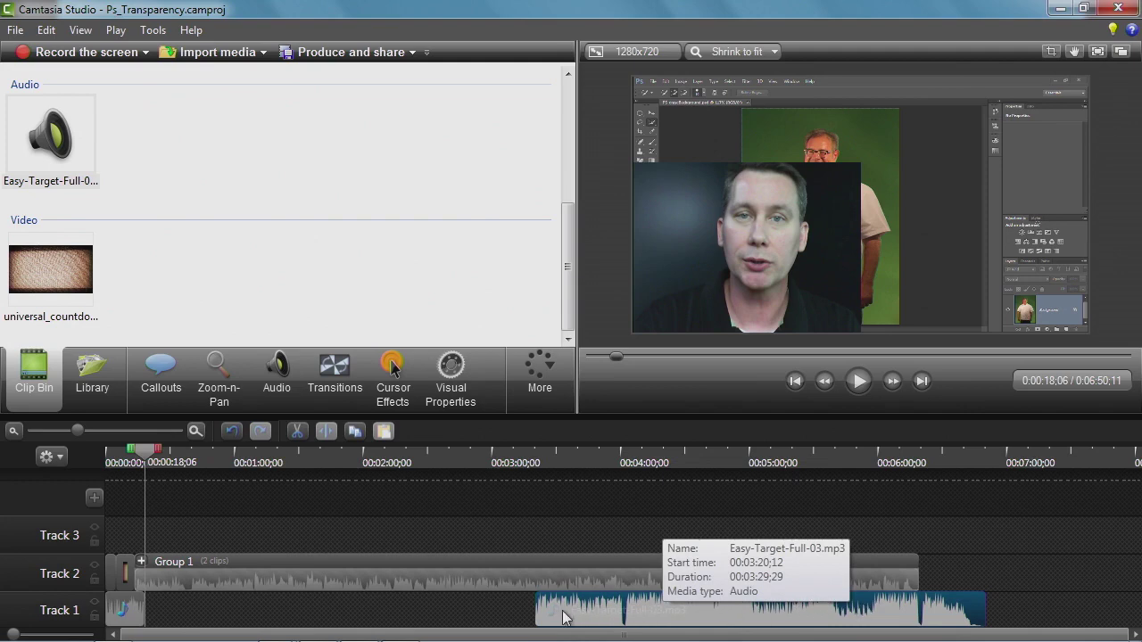
drag(537, 612, 867, 610)
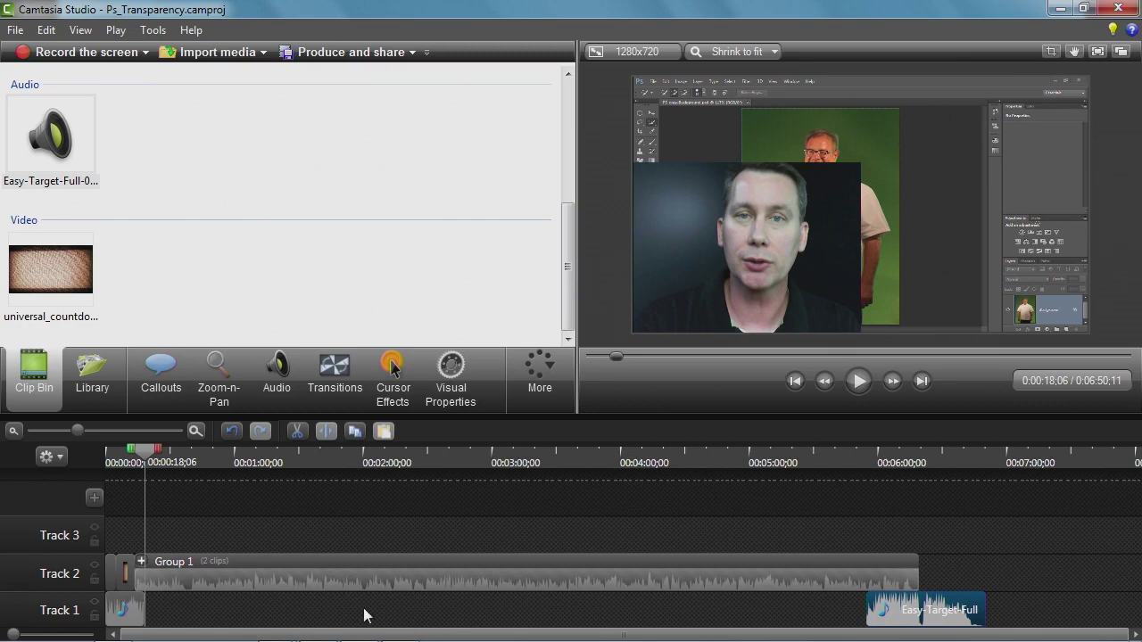
Extend the end of the first music part on Track 1 to about 0:01:22 and trim it back to 0:00:18;06
drag(77, 431, 88, 426)
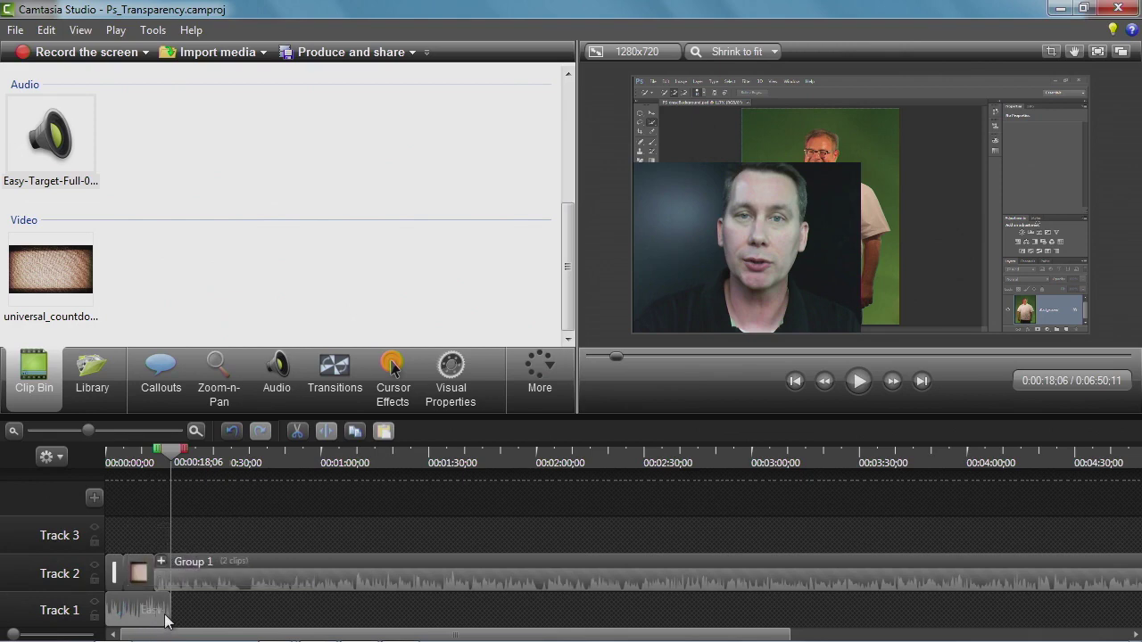
drag(169, 611, 401, 611)
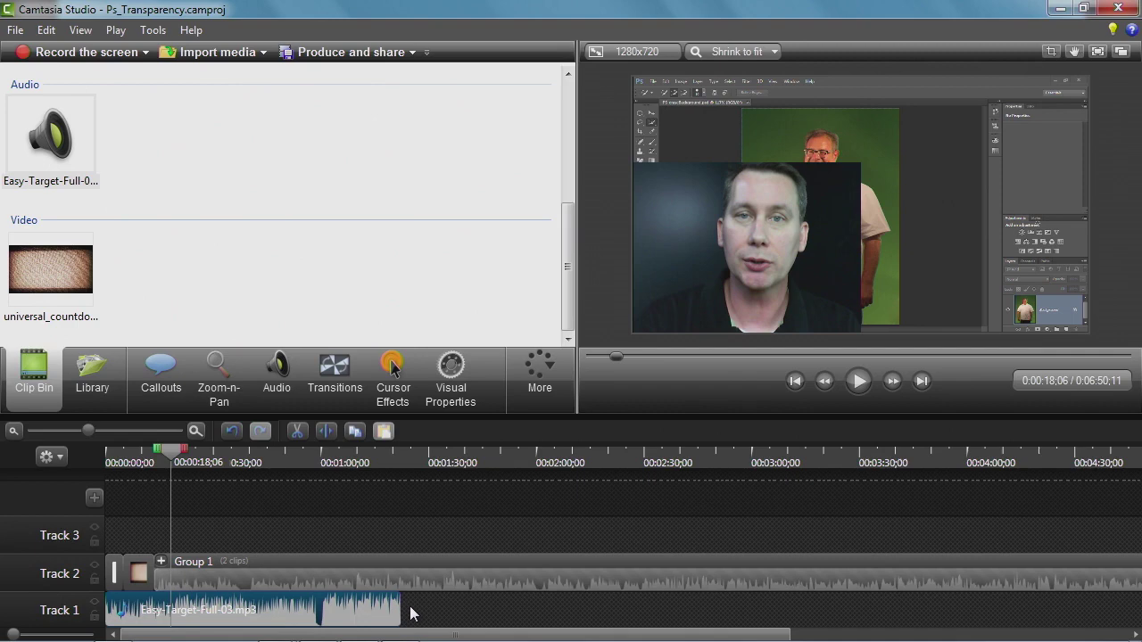
drag(398, 612, 170, 601)
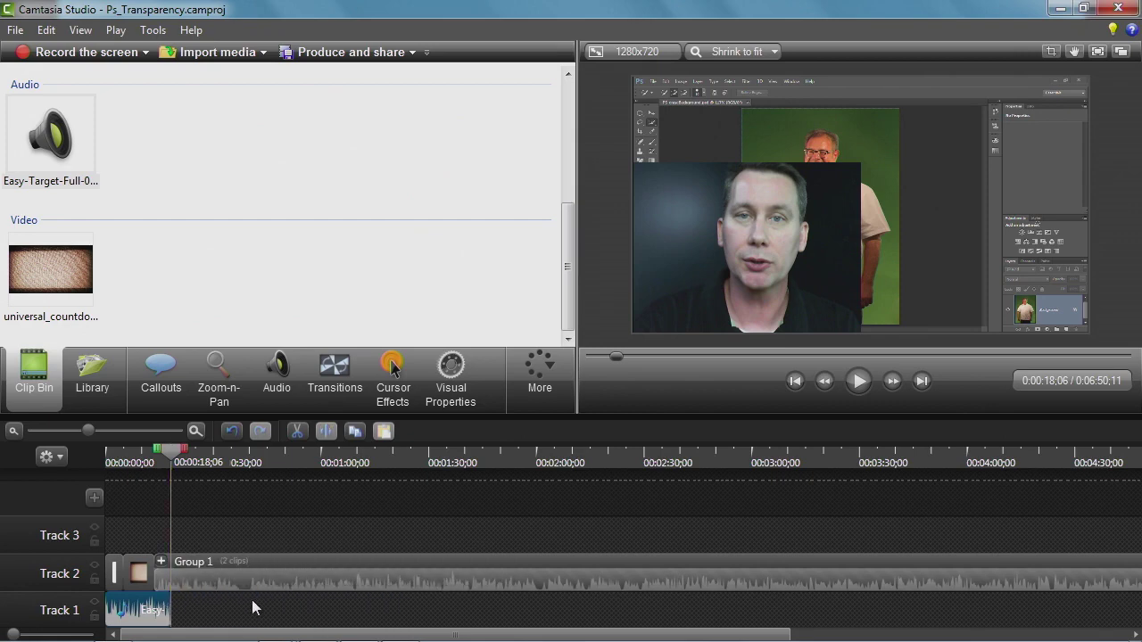
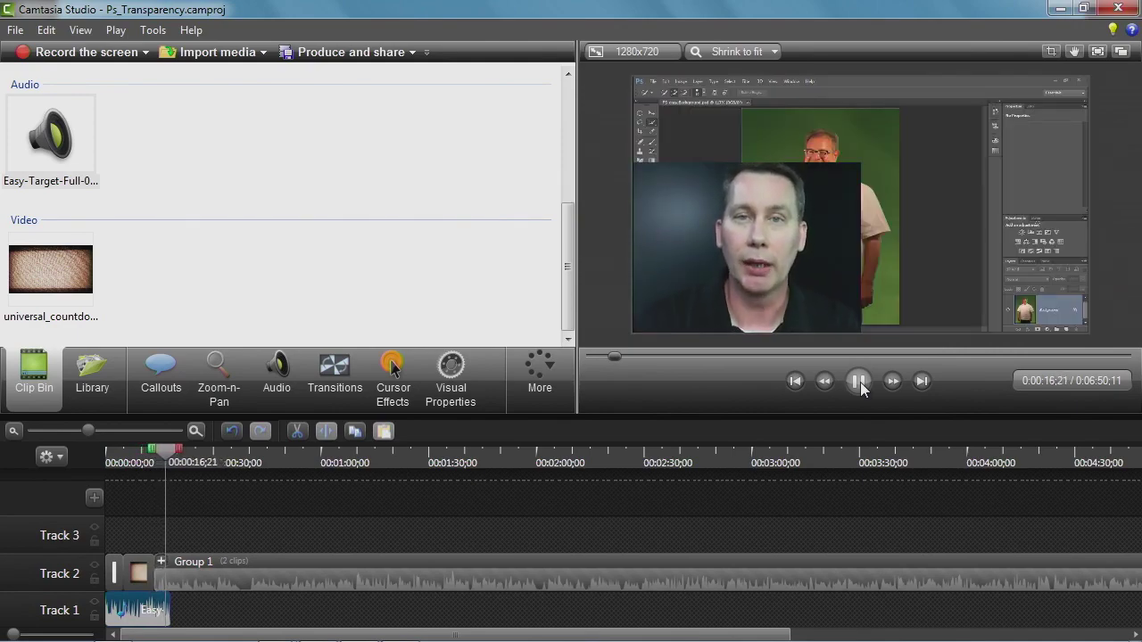
Stop the playback just before the opening music ends and return the playhead to the countdown at 0:00:07;29
click(858, 381)
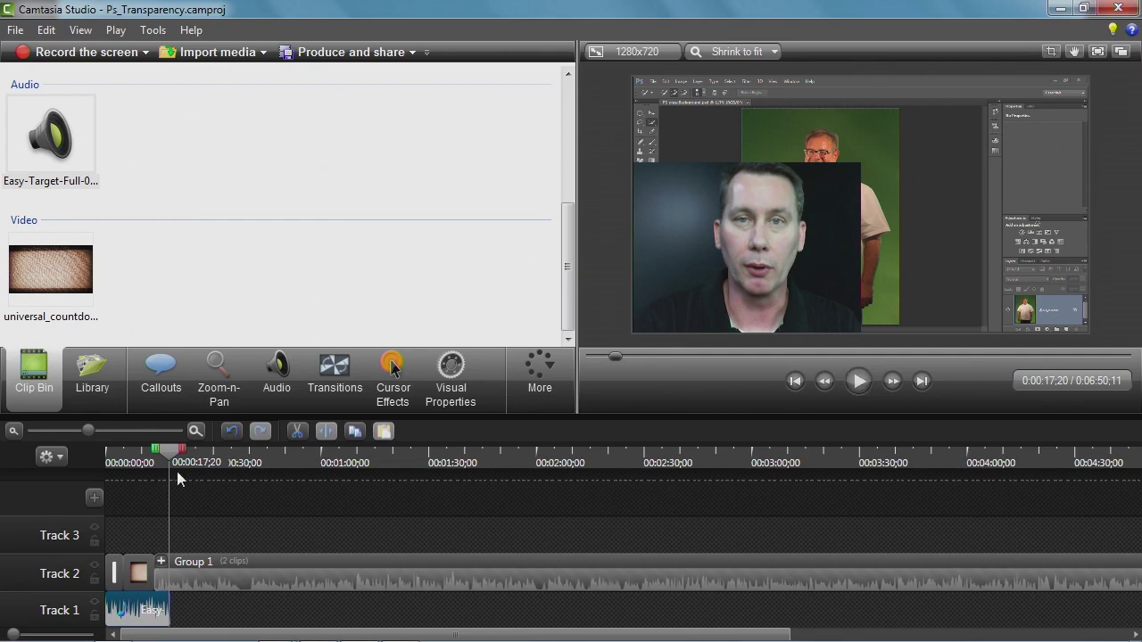
drag(172, 459, 136, 461)
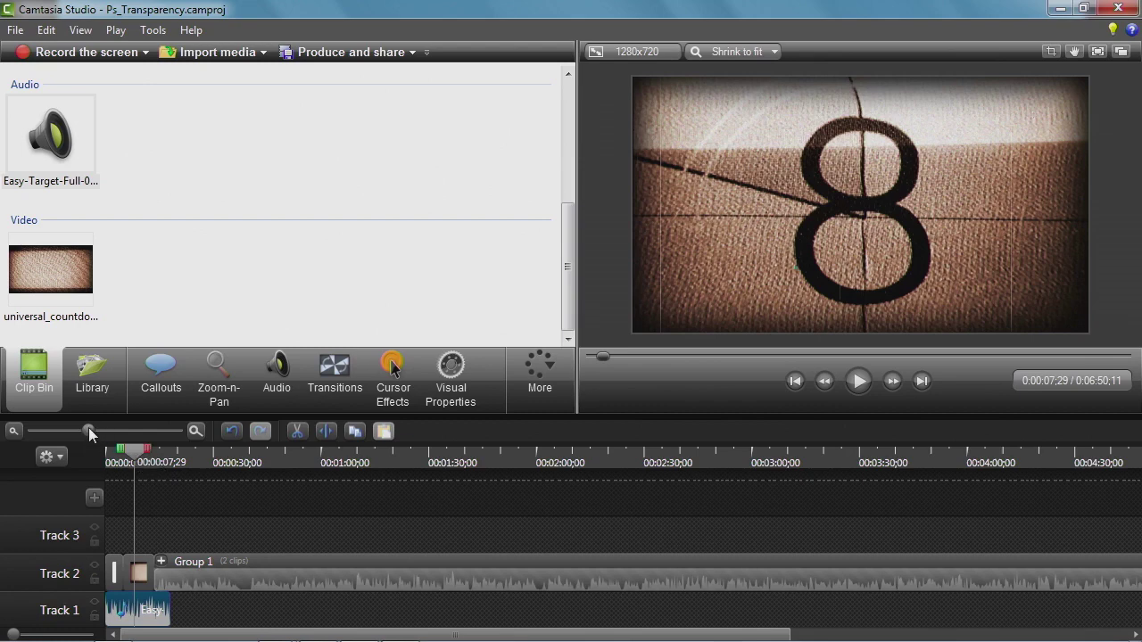
Add a fade-in to the opening music on Track 1 and extend it to about 4.8 seconds, reaching 100% volume
drag(89, 427, 133, 421)
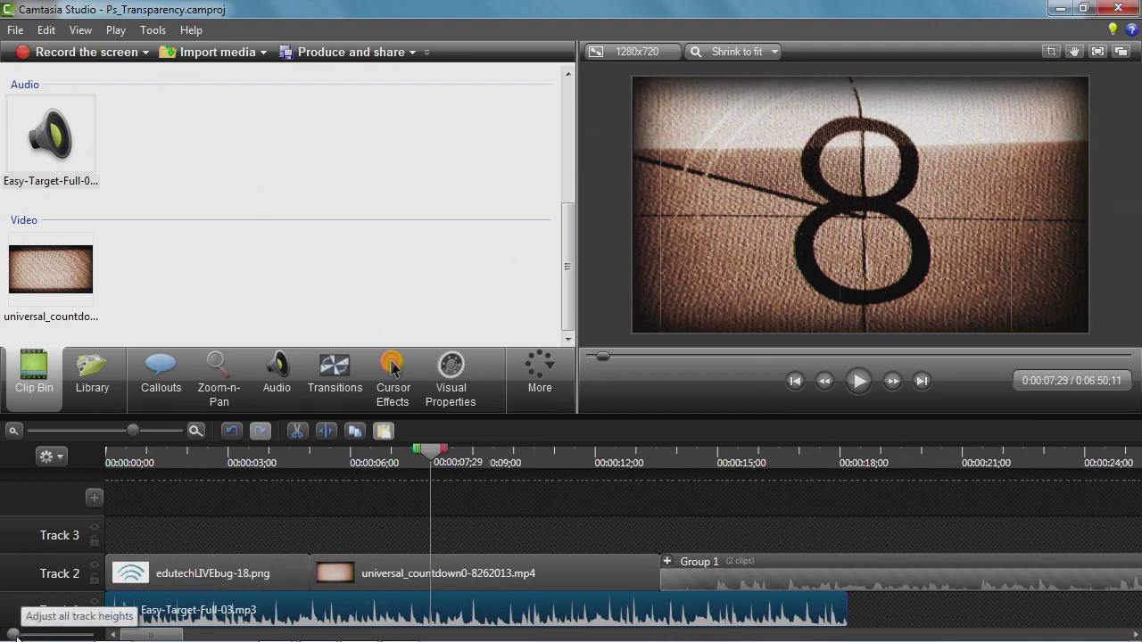
drag(16, 636, 25, 635)
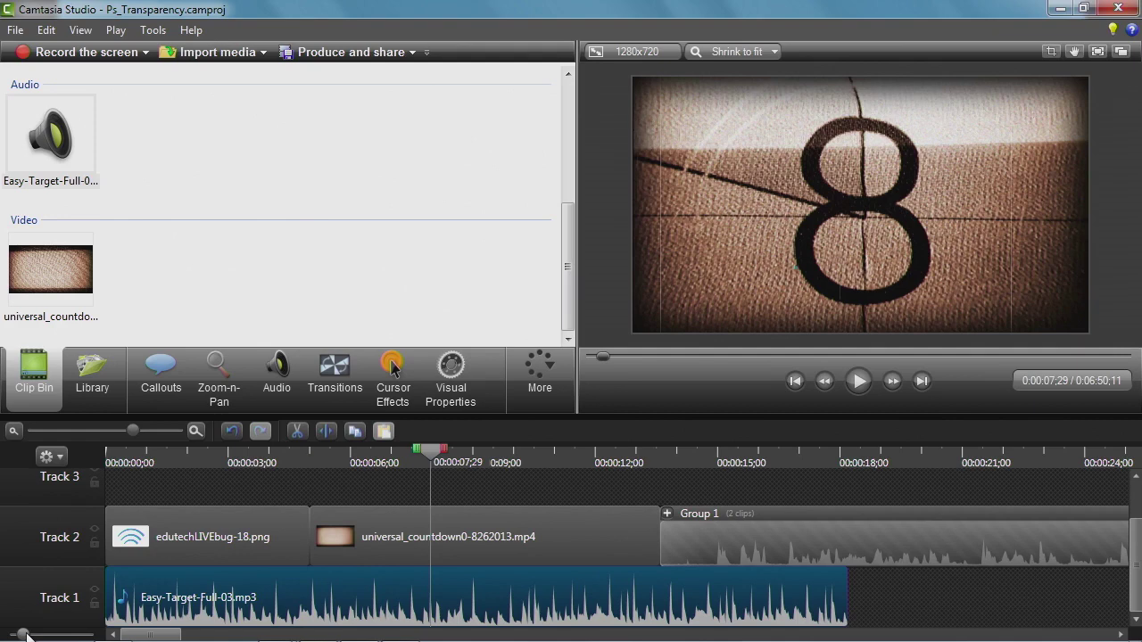
click(277, 374)
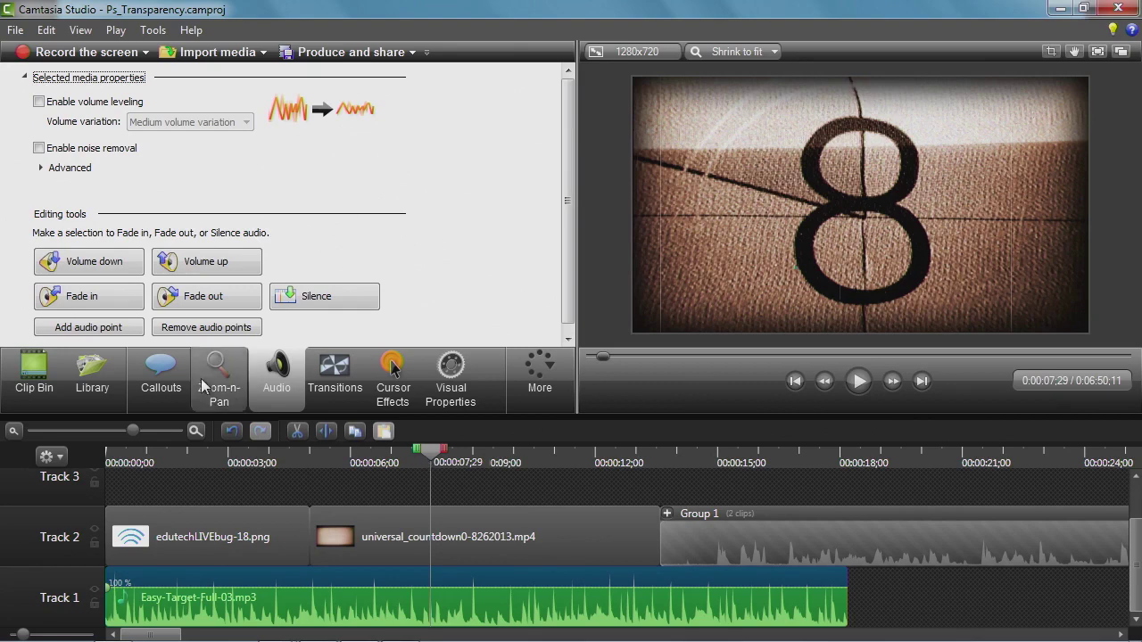
click(121, 304)
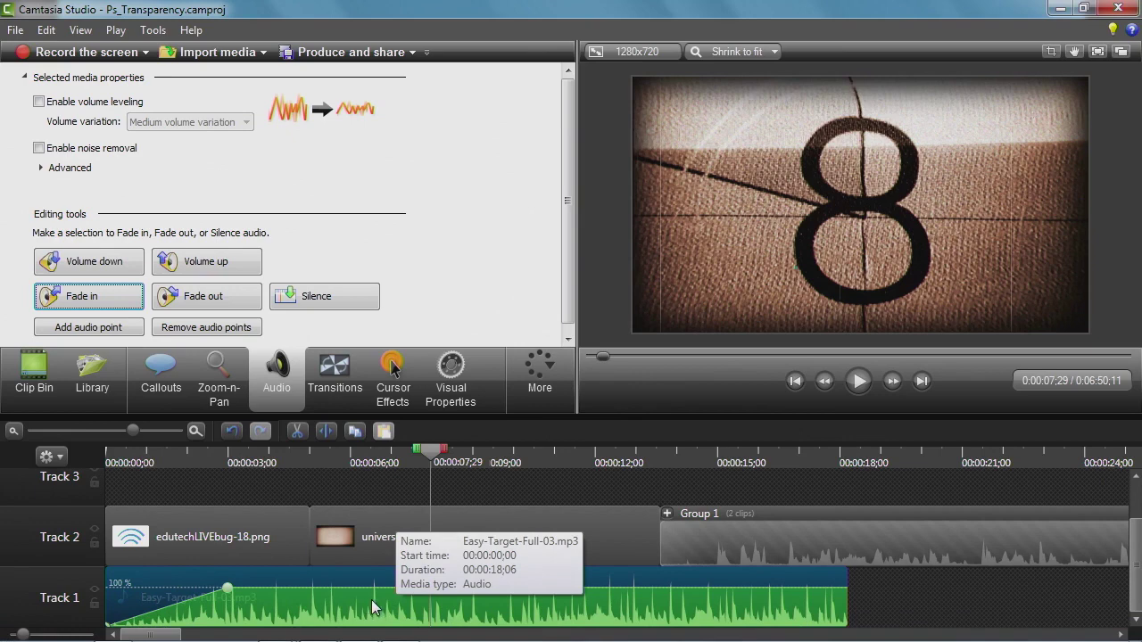
click(228, 591)
drag(229, 592, 315, 592)
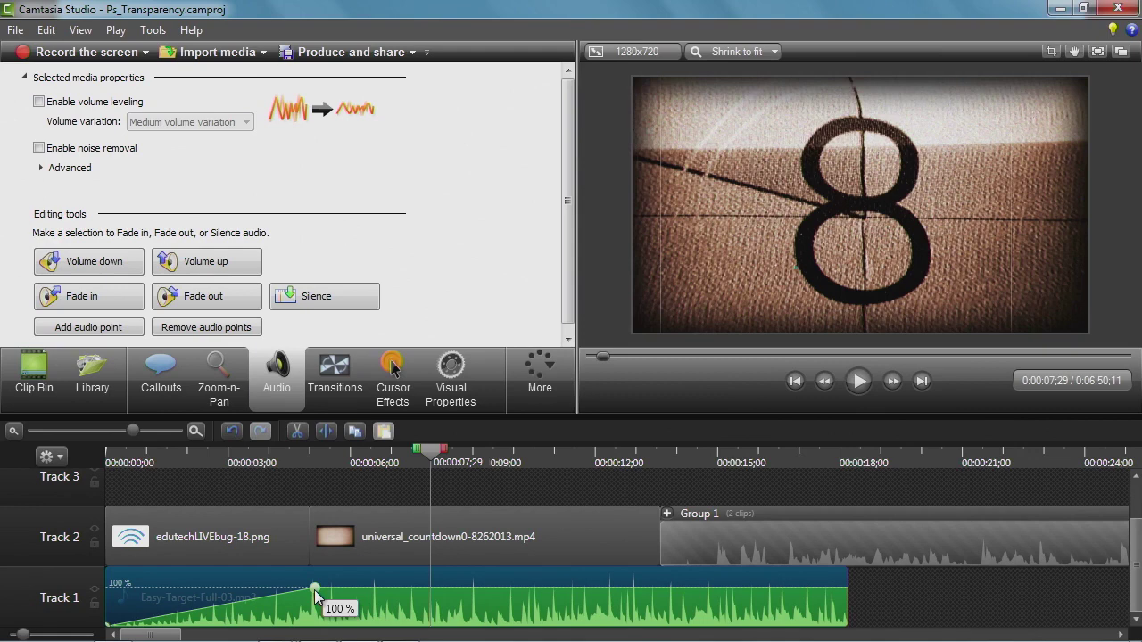
drag(315, 591, 314, 580)
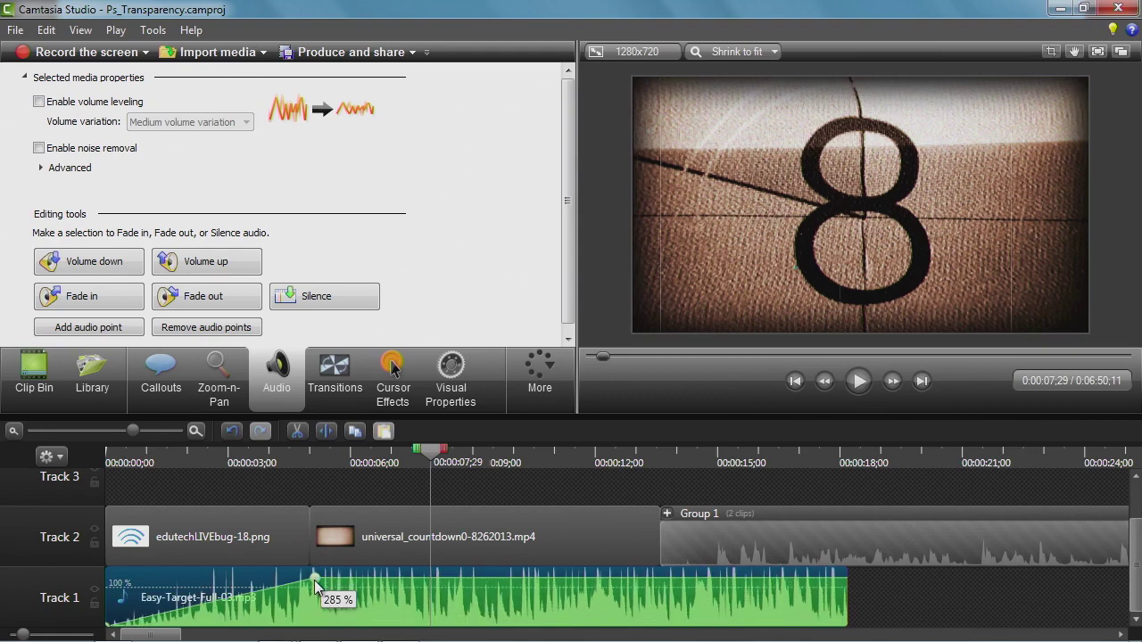
drag(314, 580, 302, 595)
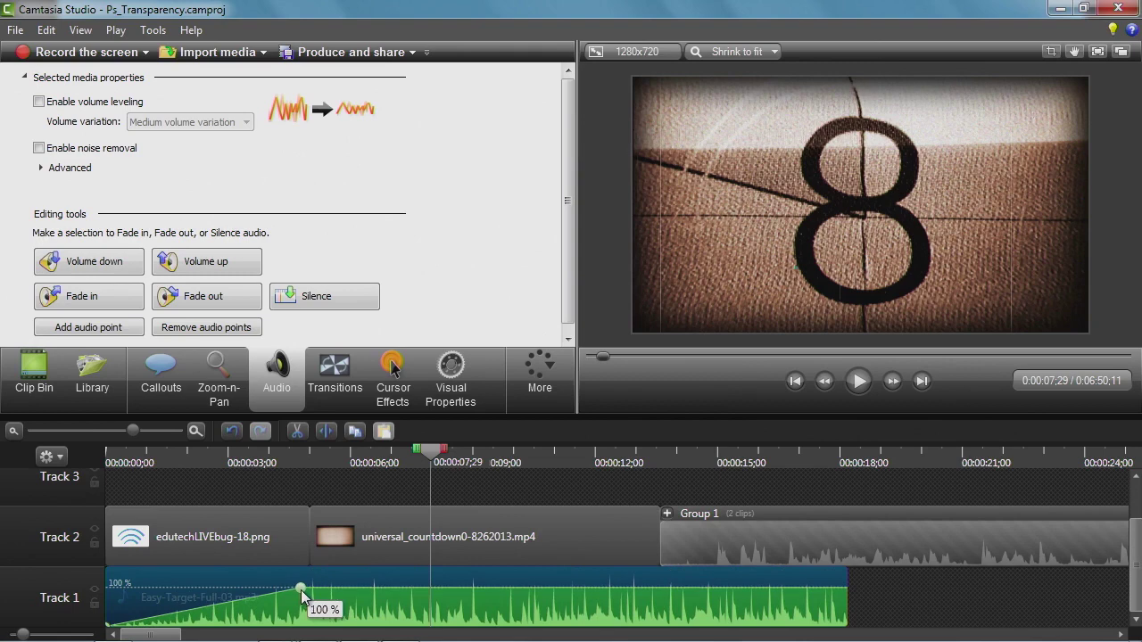
drag(302, 595, 301, 596)
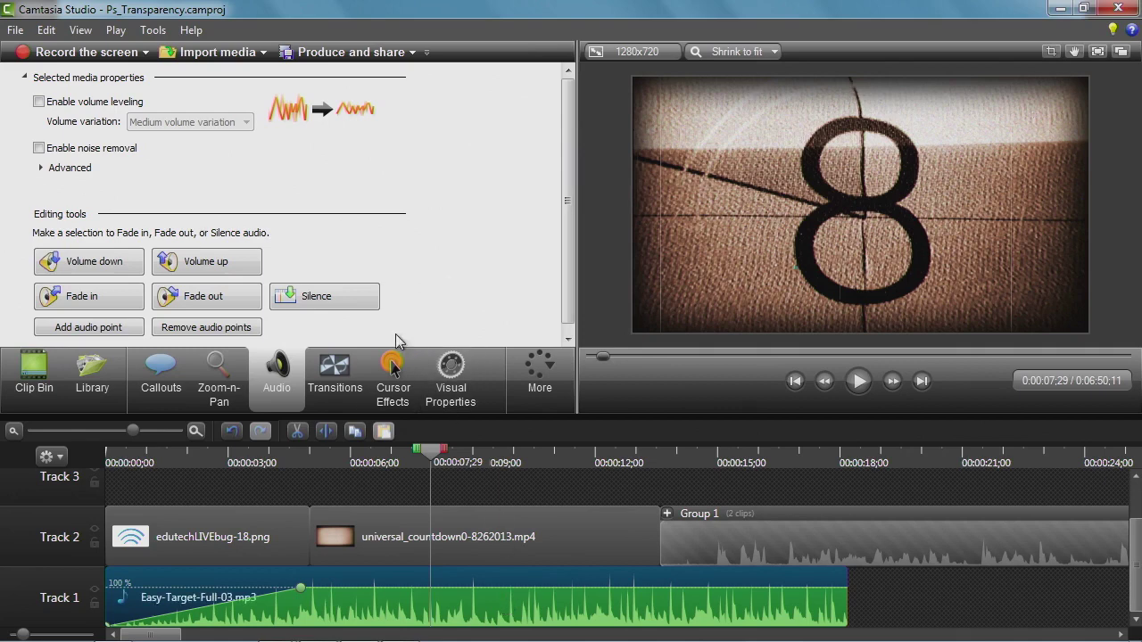
Add a fade-out to the opening music on Track 1 and move its start slightly earlier, to about 0:00:14;24
click(252, 304)
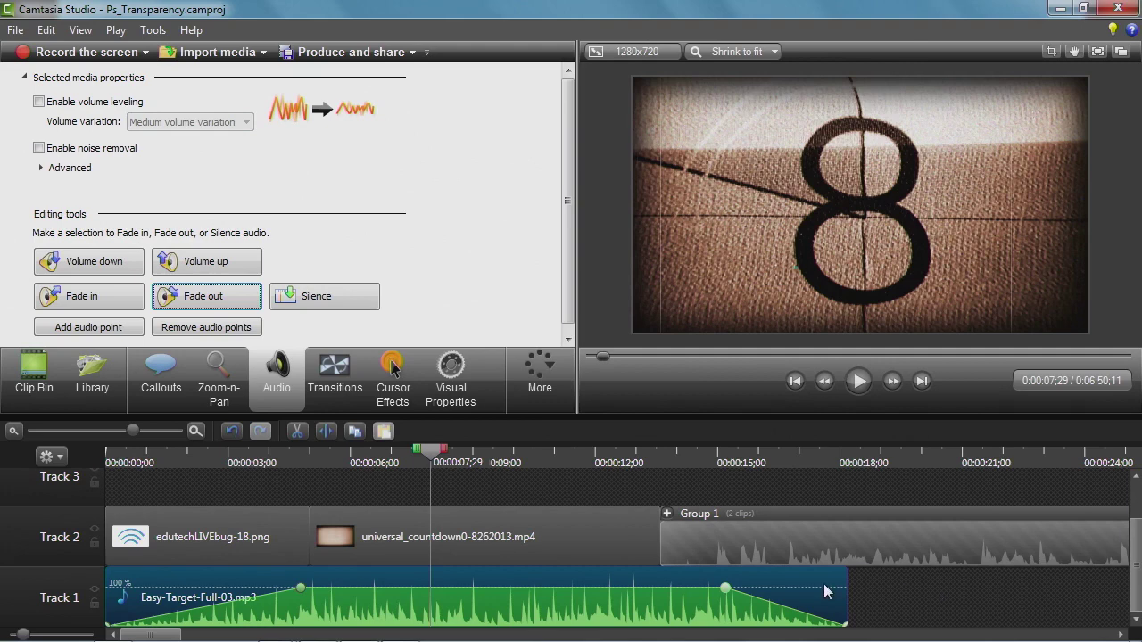
click(725, 591)
drag(724, 599, 724, 603)
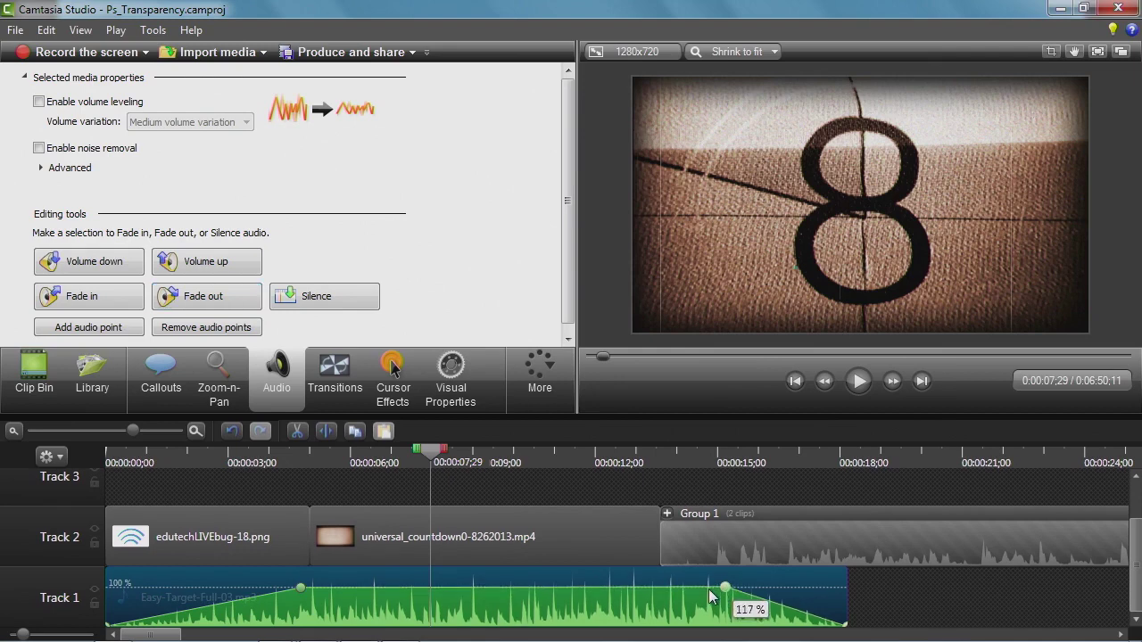
drag(725, 591, 712, 589)
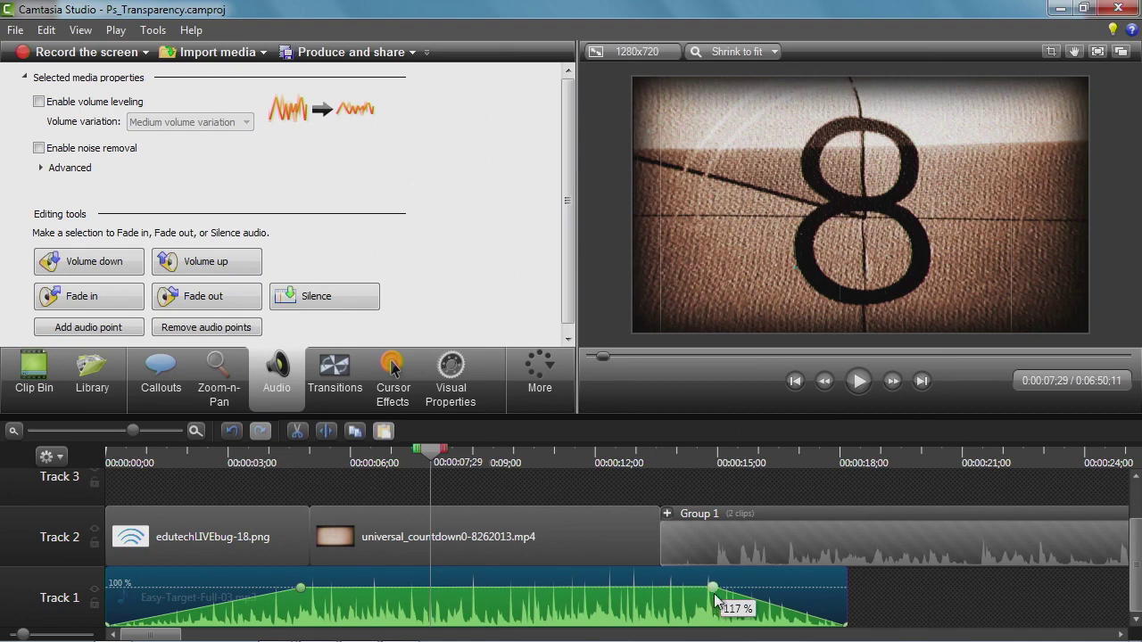
drag(712, 588, 713, 587)
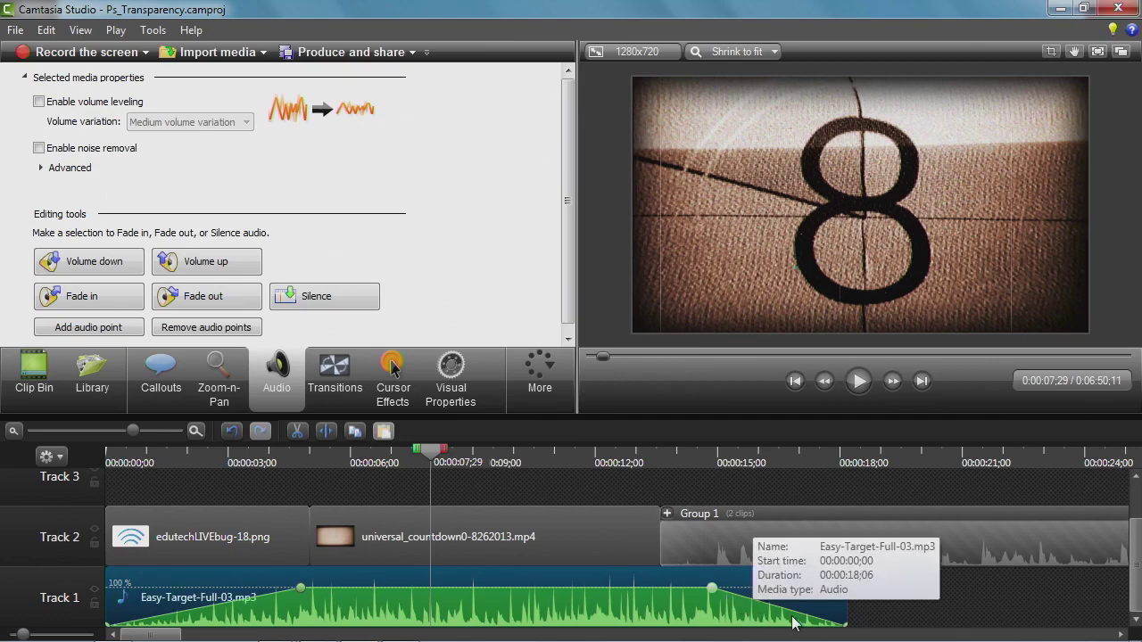
Play the opening from the start and again from the beginning of the recording to check the music's fade-in and fade-out
click(231, 457)
click(115, 466)
key(space)
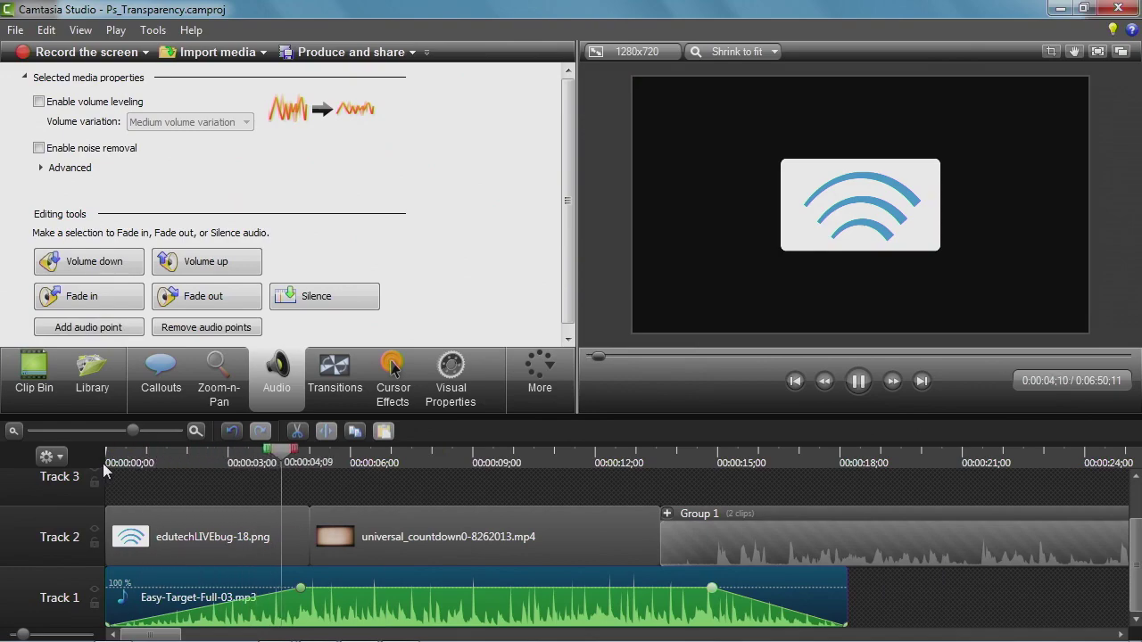
key(space)
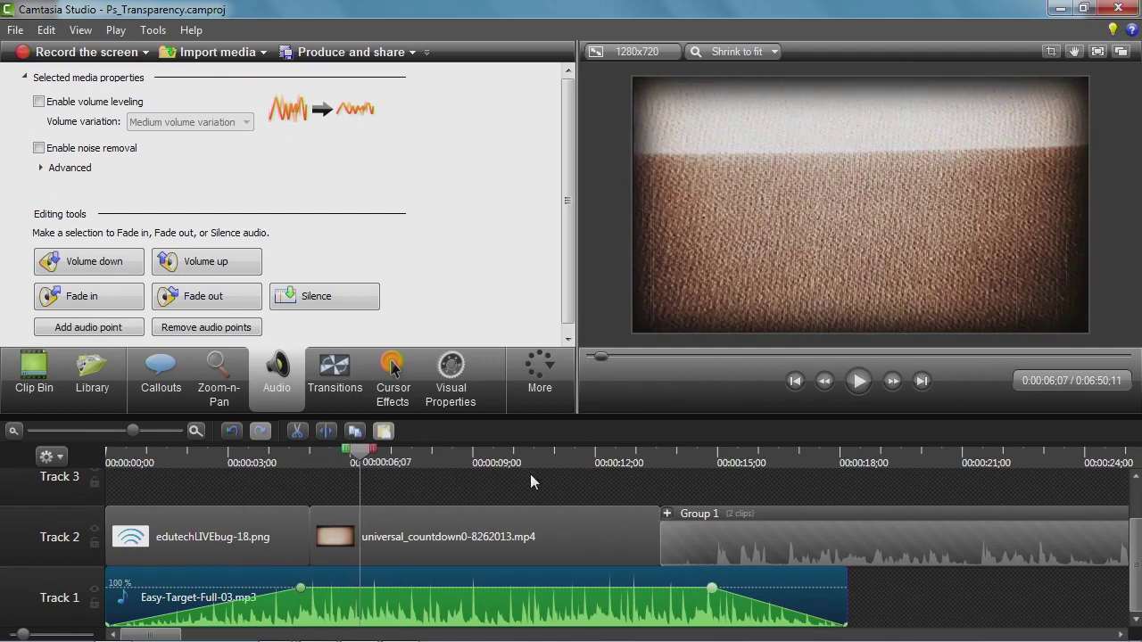
drag(362, 453, 661, 452)
key(space)
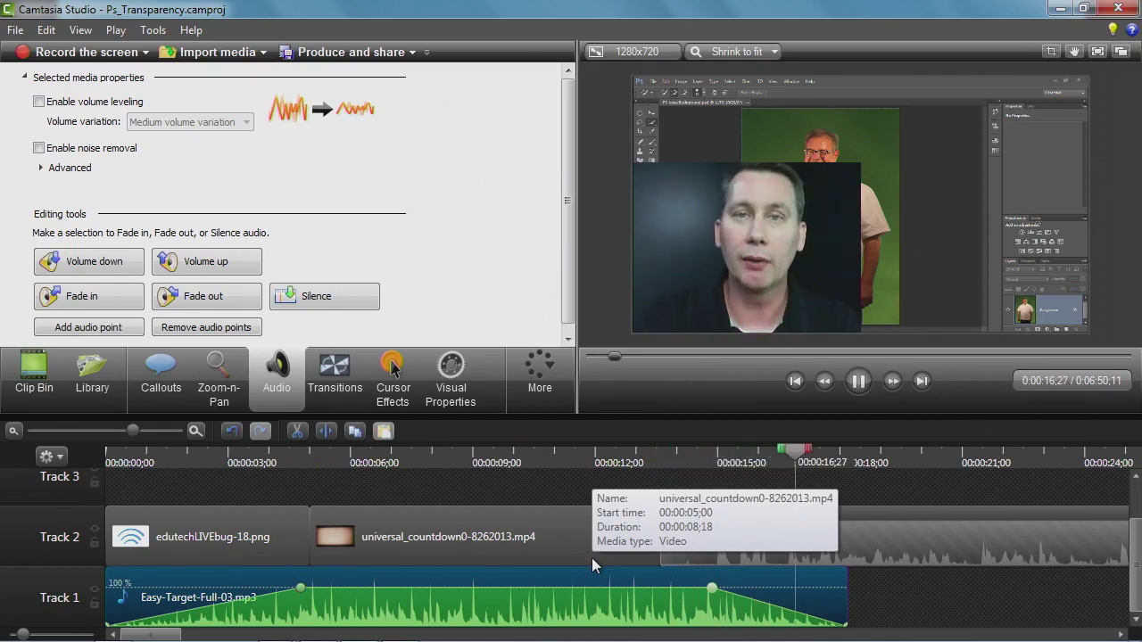
key(space)
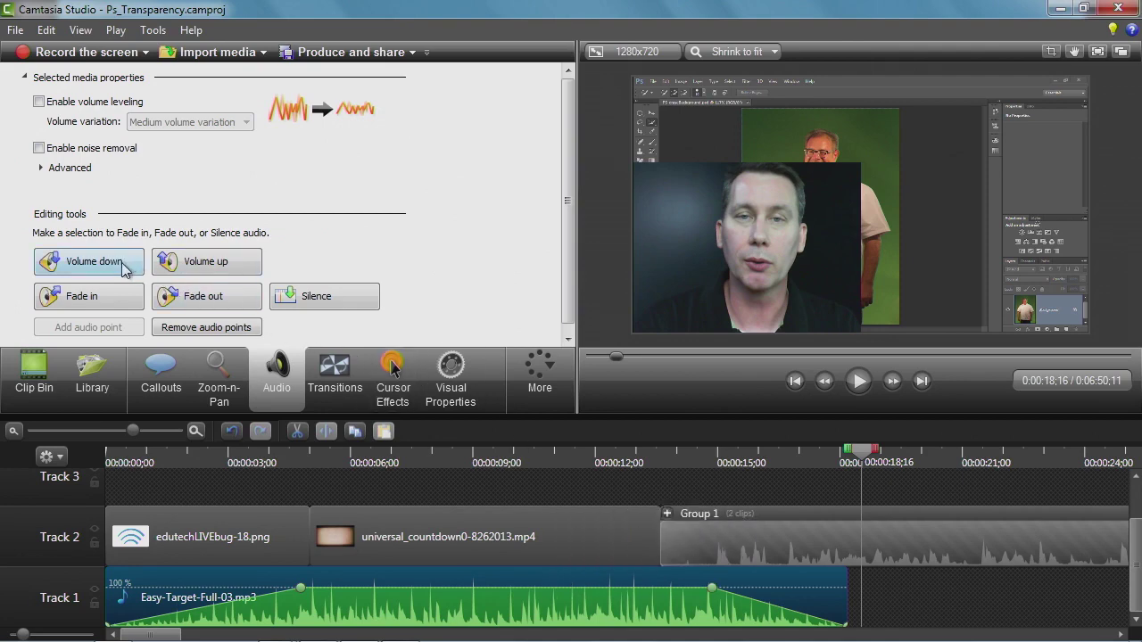
Try raising the opening music's volume between the two fades to 250%, and bring it back to 100%
click(479, 588)
mouse_move(479, 589)
mouse_down()
mouse_move(482, 598)
mouse_move(482, 581)
mouse_up()
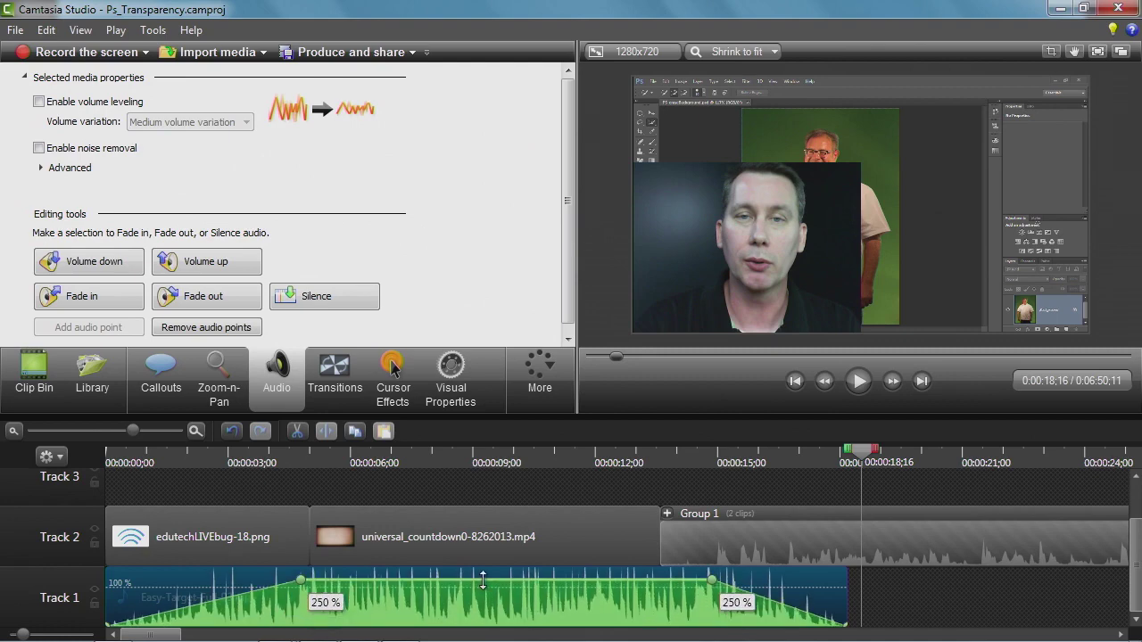
drag(482, 581, 483, 588)
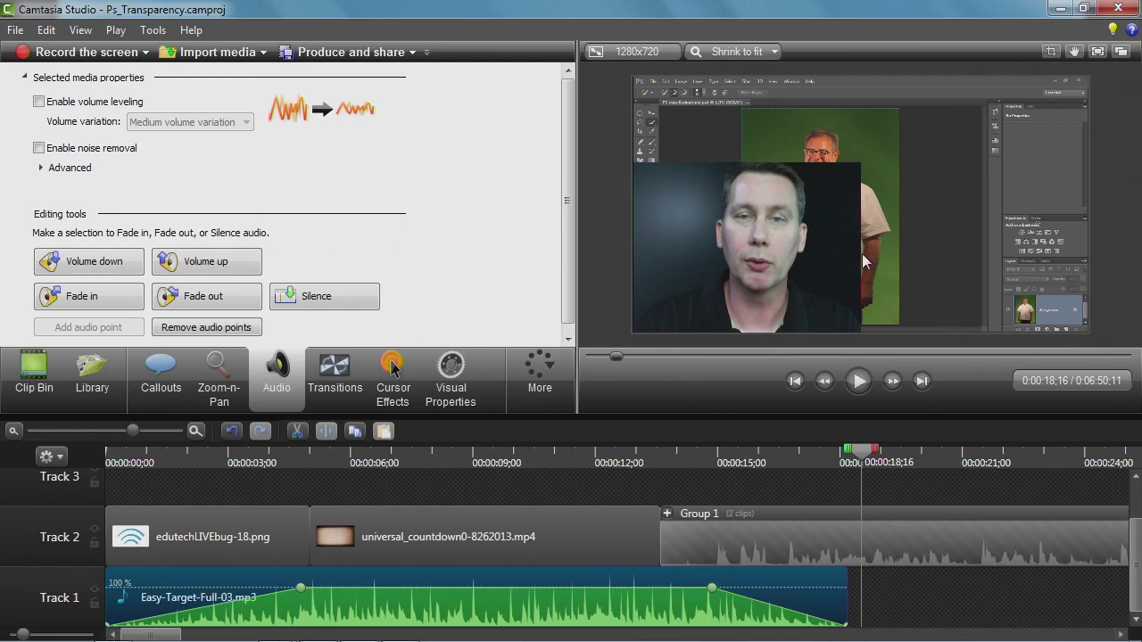
Ungroup Group 1 on Track 2 into its separate camera and screen clips
click(872, 512)
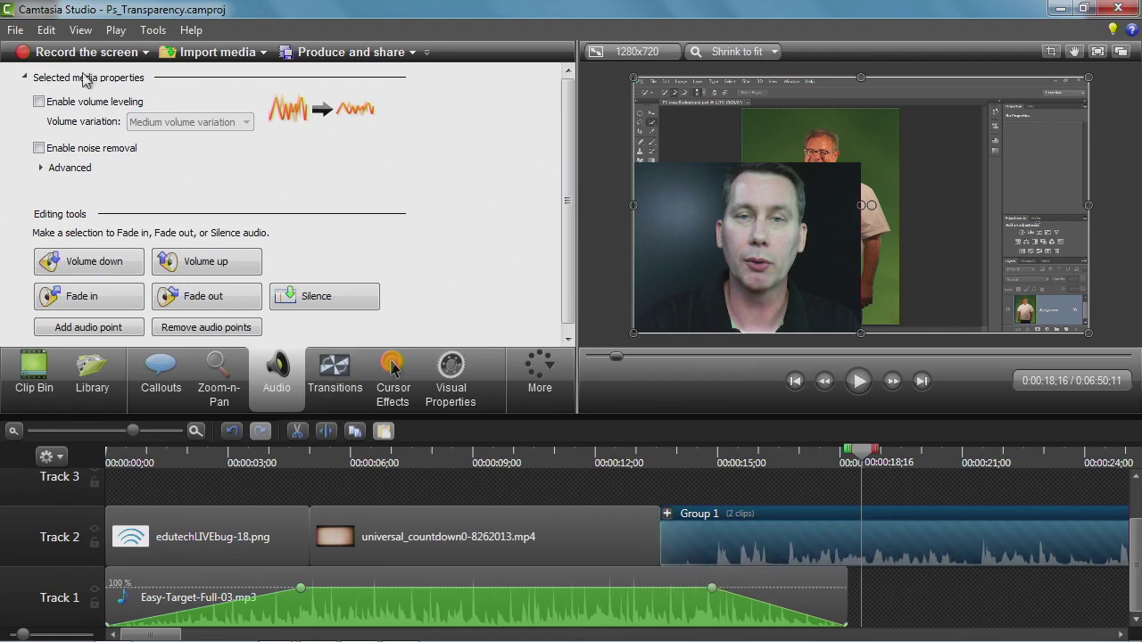
click(49, 31)
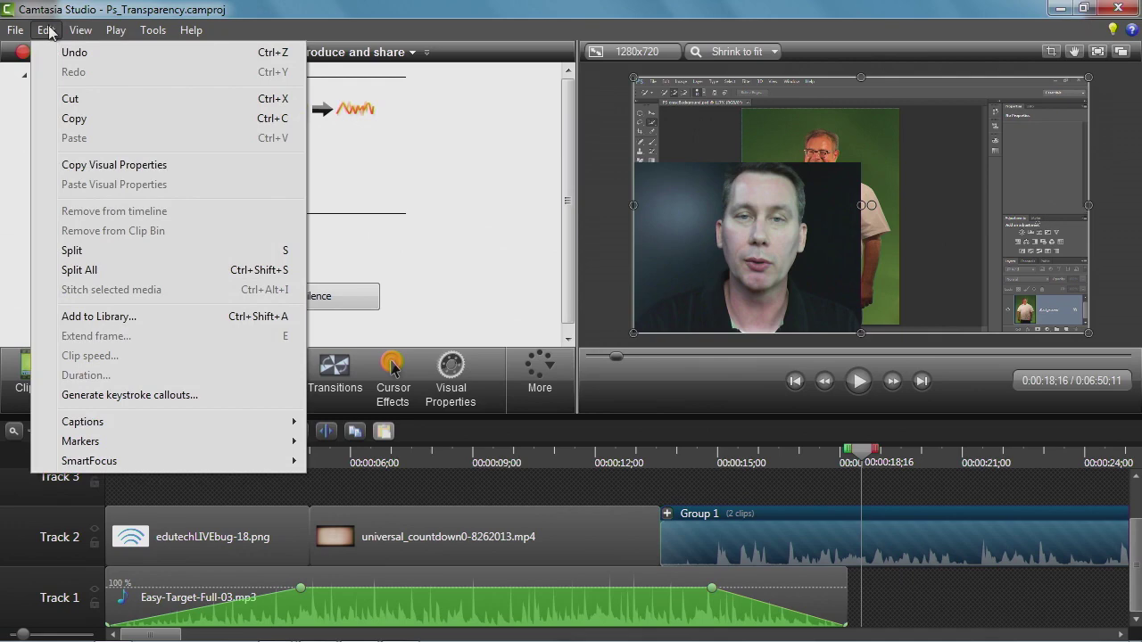
click(80, 30)
click(116, 30)
click(152, 31)
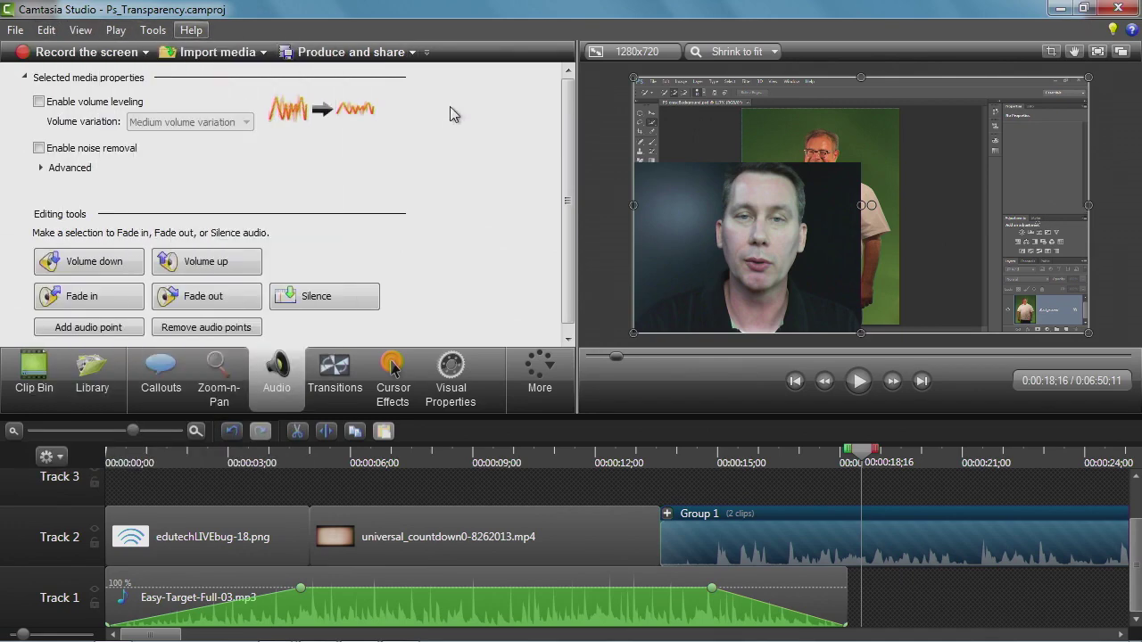
right_click(914, 528)
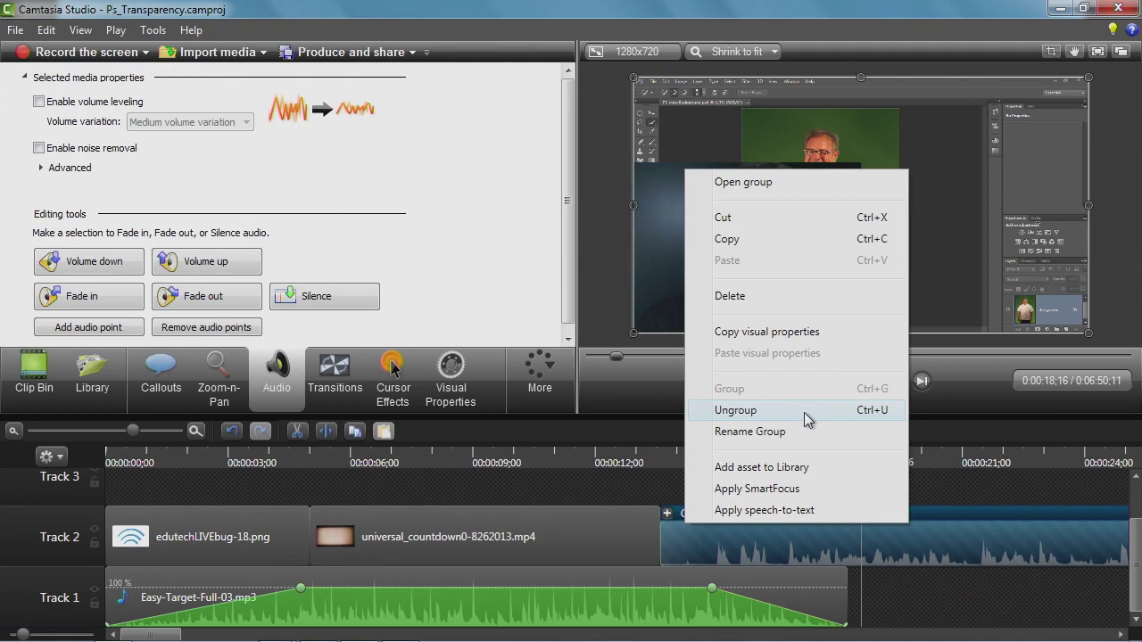
click(884, 411)
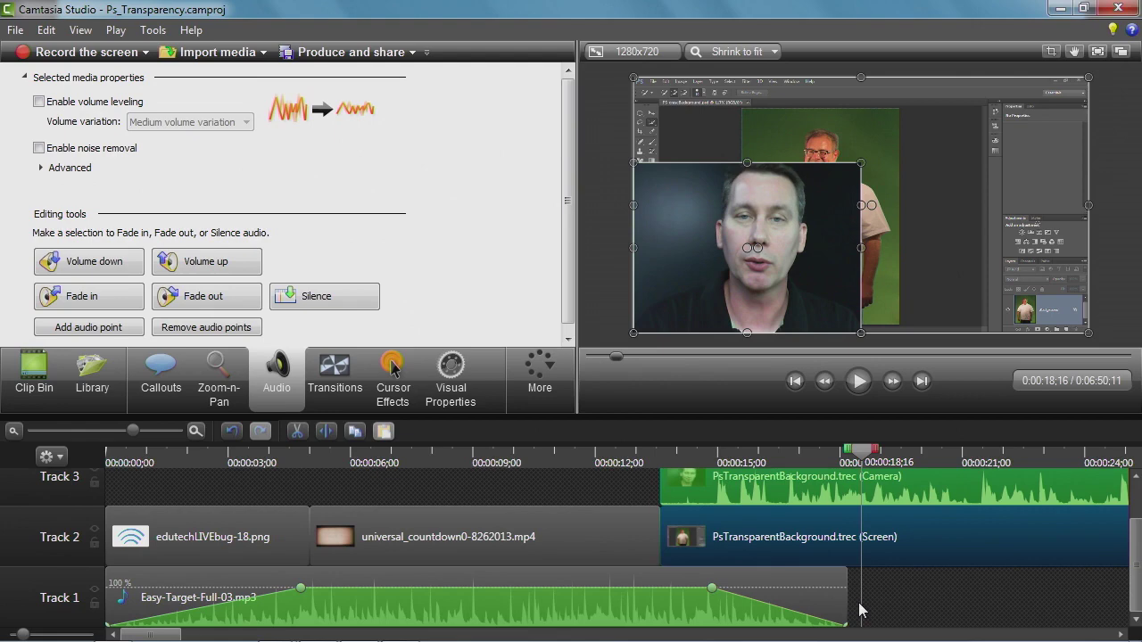
At 0:00:14;14, select only the camera clip and shrink its picture to about 45% of the canvas width, keeping its lower-left corner fixed
drag(862, 450, 700, 466)
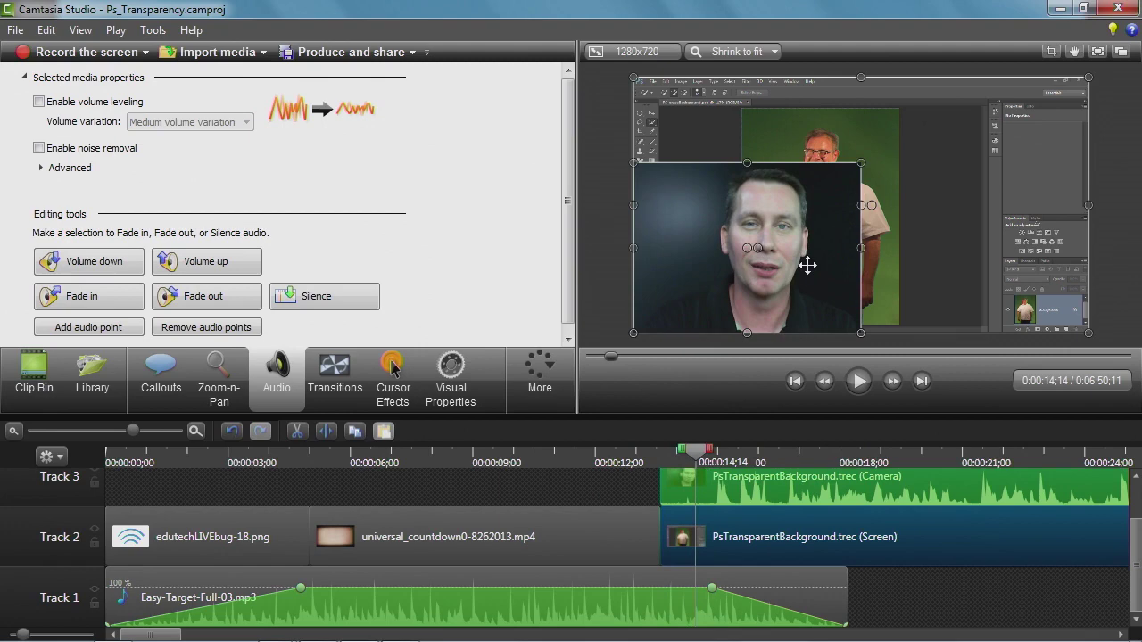
click(804, 503)
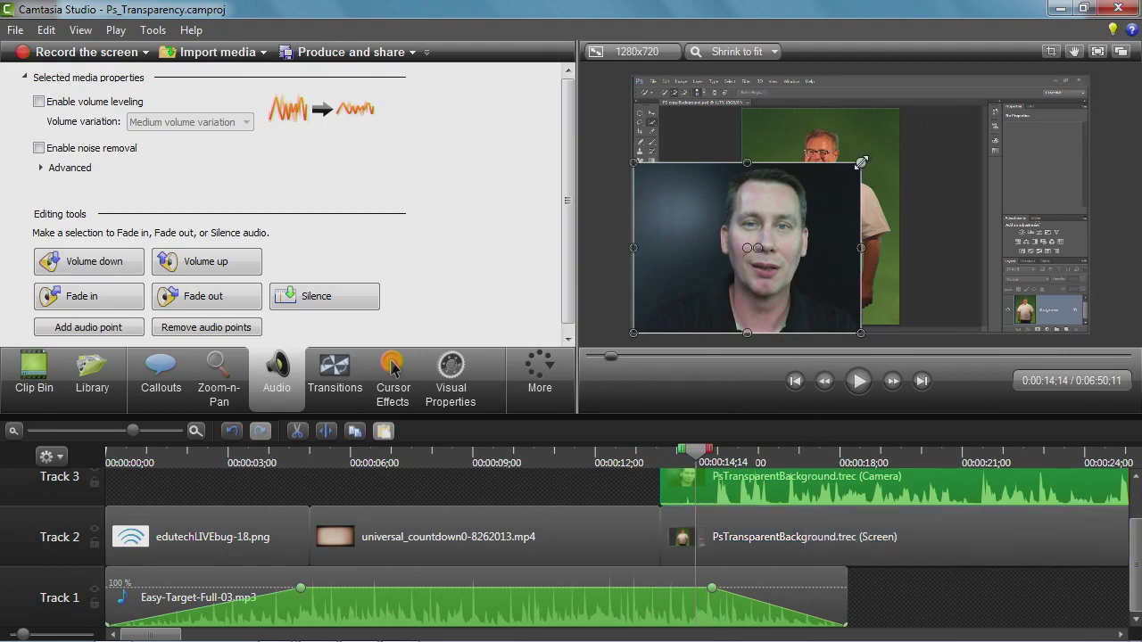
drag(861, 162, 1011, 42)
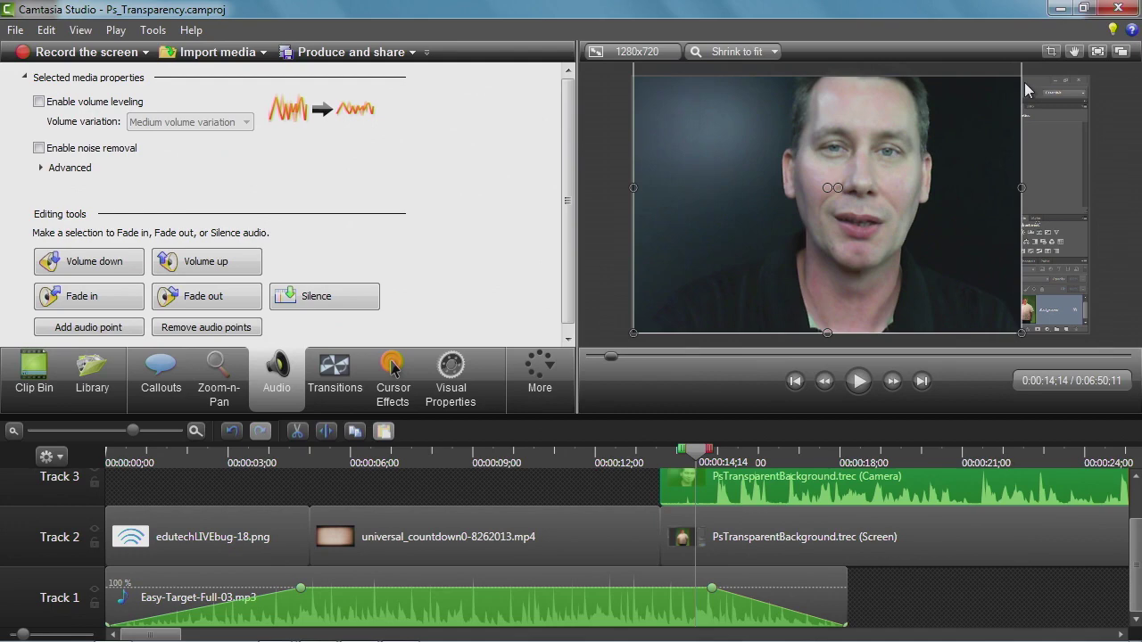
key(ctrl+z)
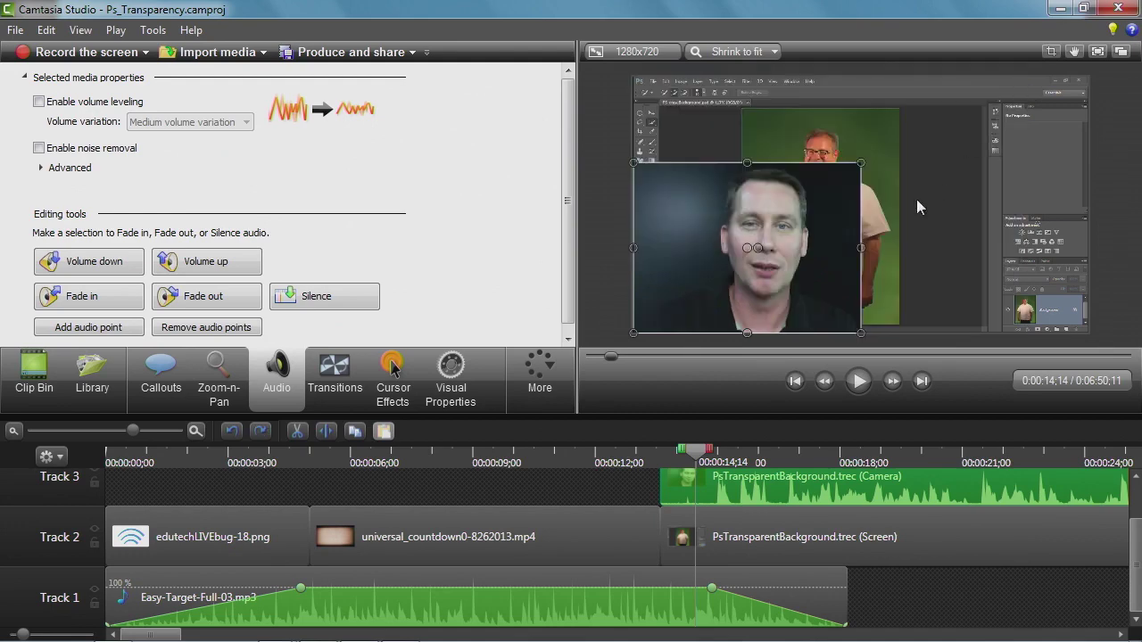
drag(861, 164, 839, 179)
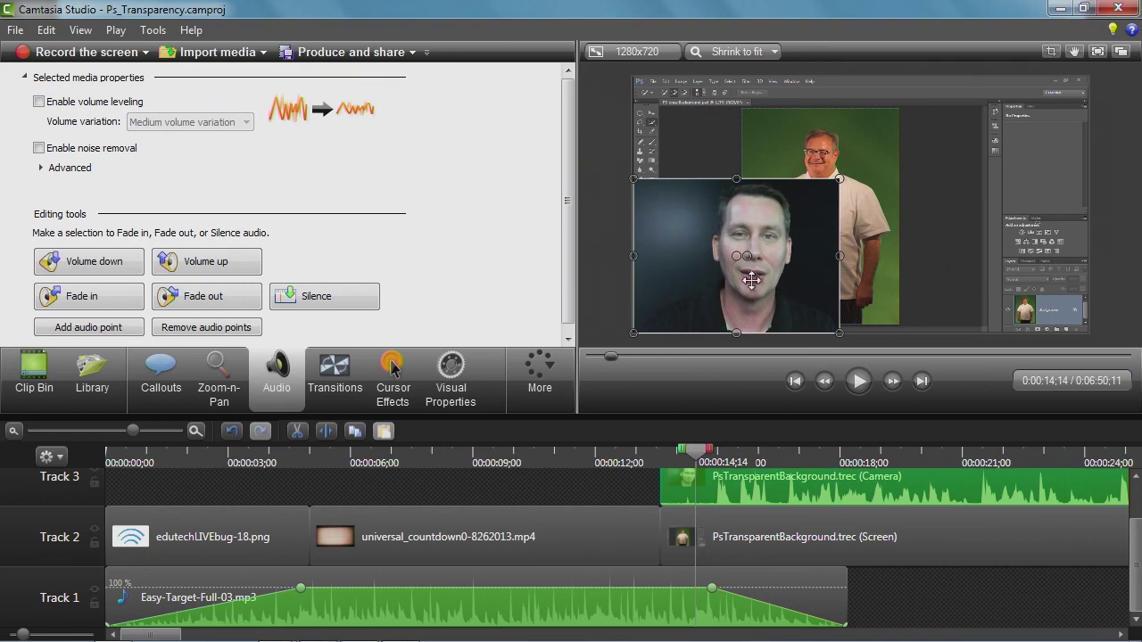
Move the playhead to 0:00:38;01, in the silent stretch after the spoken introduction in the camera clip, and reduce the track heights
drag(697, 451, 948, 460)
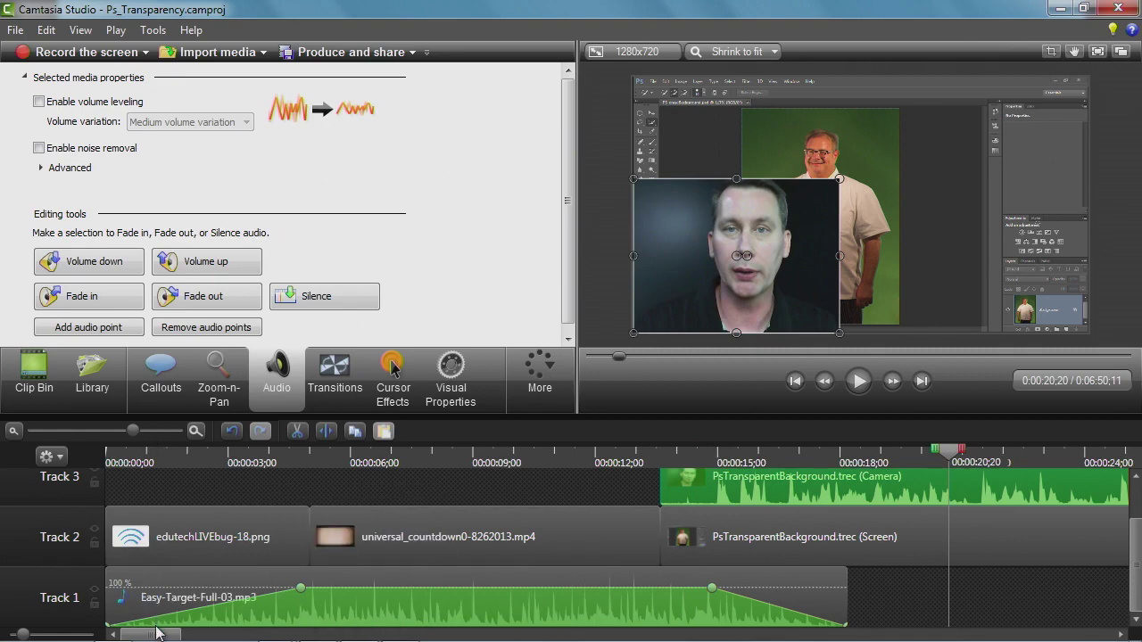
drag(156, 635, 199, 633)
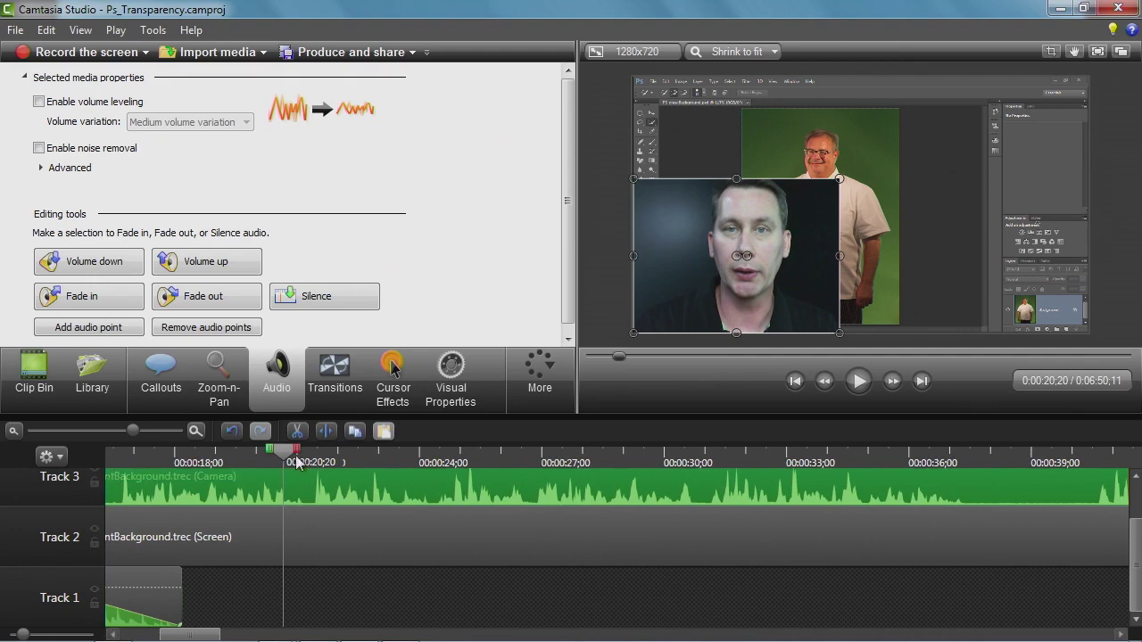
drag(287, 452, 742, 499)
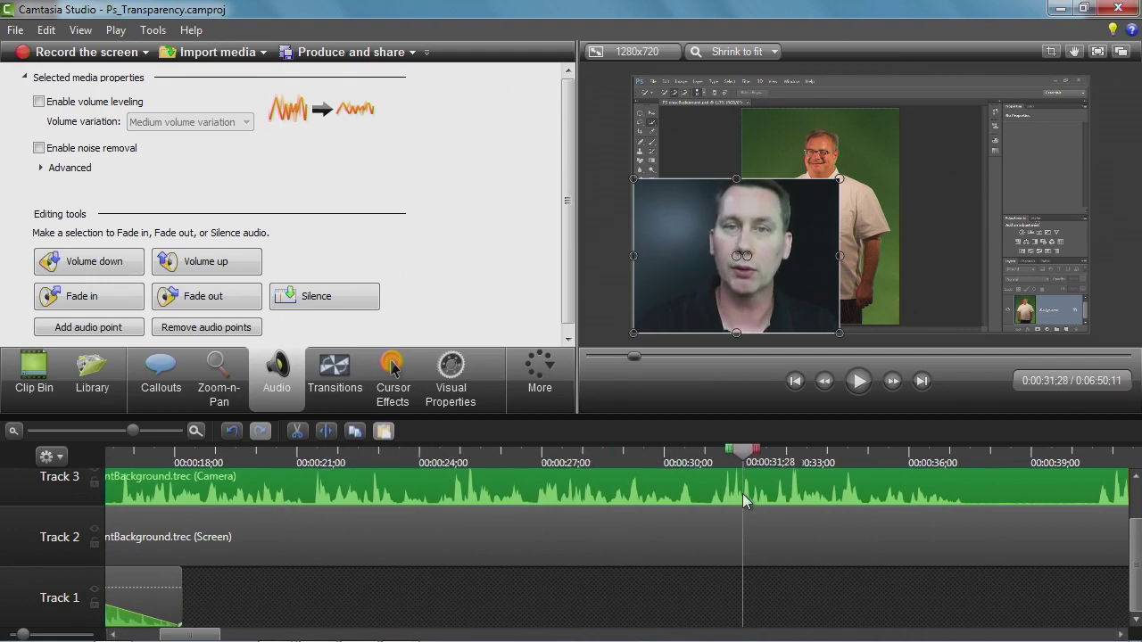
drag(743, 493, 744, 511)
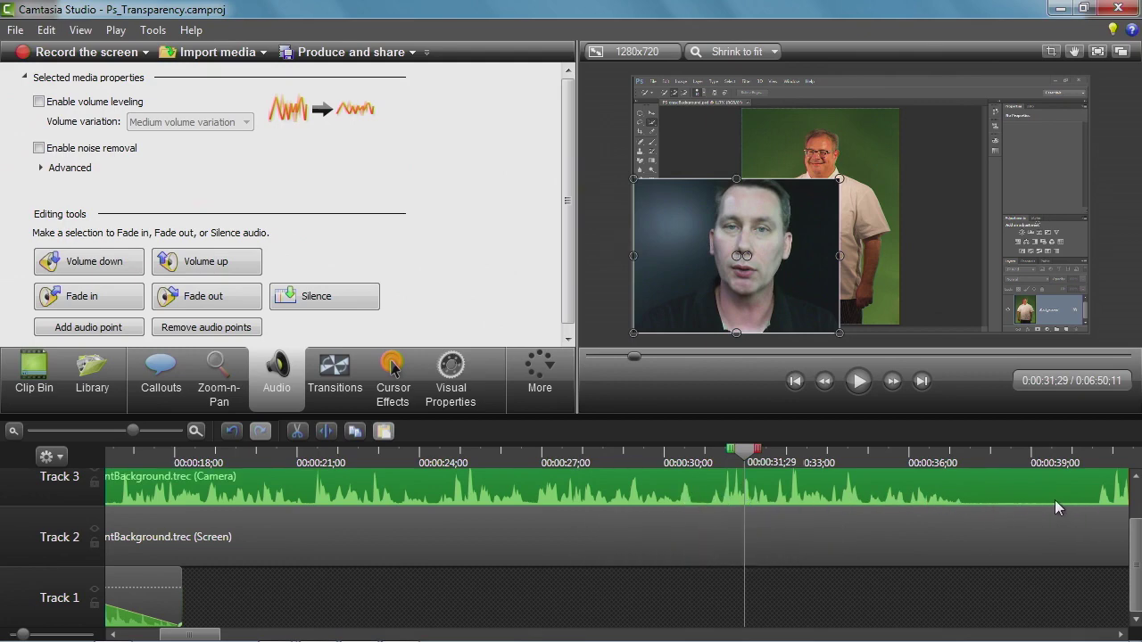
drag(745, 466, 979, 466)
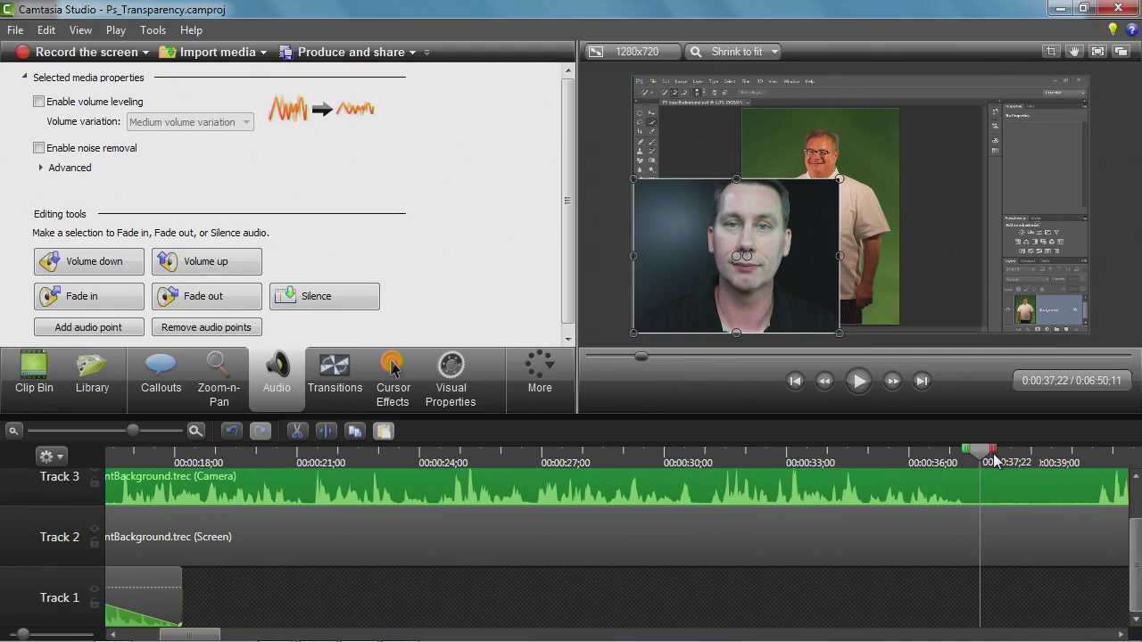
mouse_move(981, 458)
mouse_down()
mouse_move(1126, 458)
mouse_move(996, 456)
mouse_up()
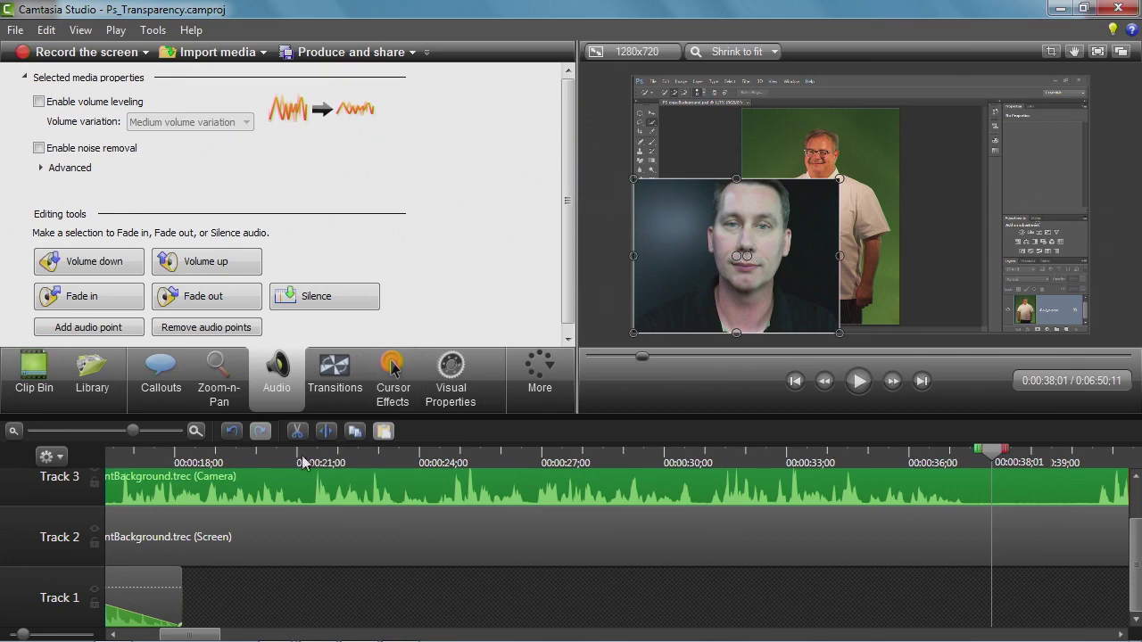
click(19, 635)
drag(19, 636, 11, 641)
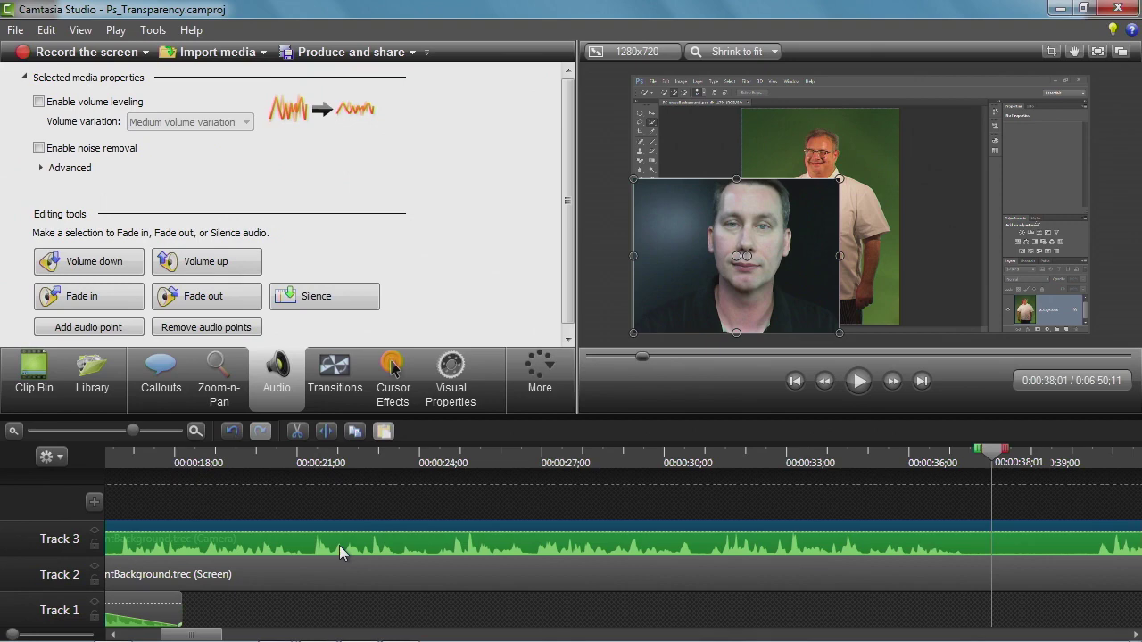
Separate the video and audio of the Track 3 camera clip, and select its video-only part
right_click(389, 540)
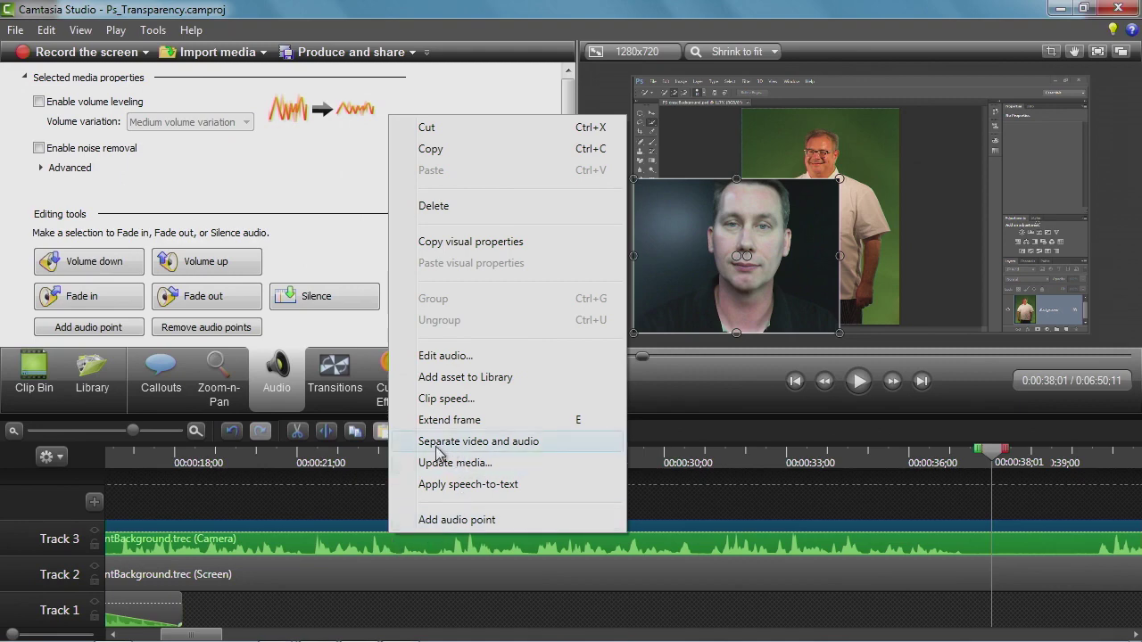
click(512, 447)
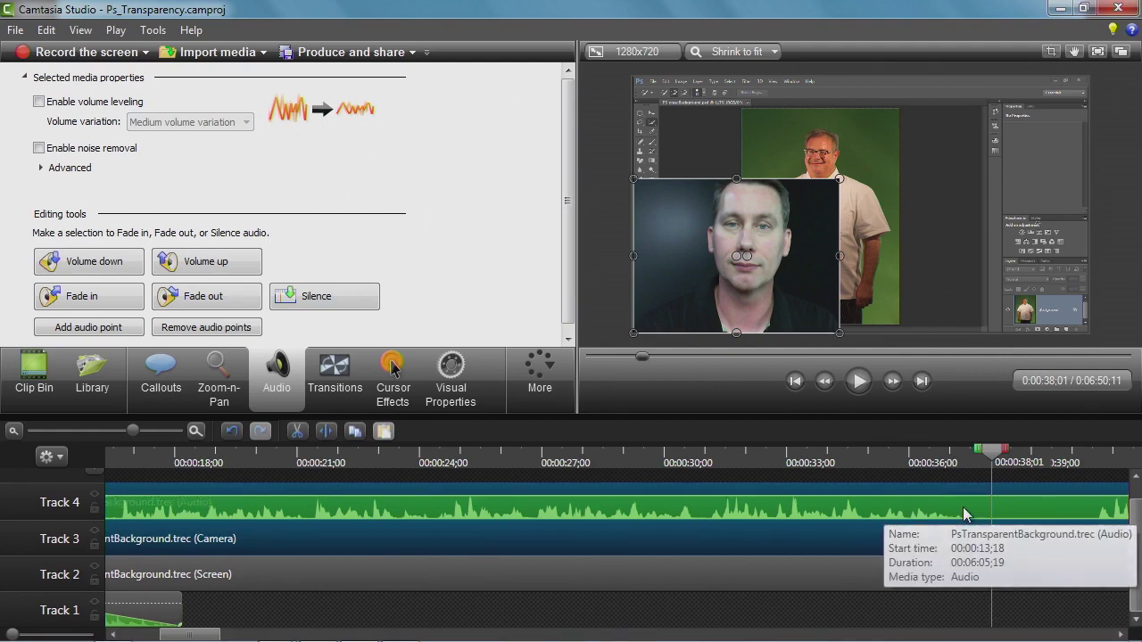
click(862, 533)
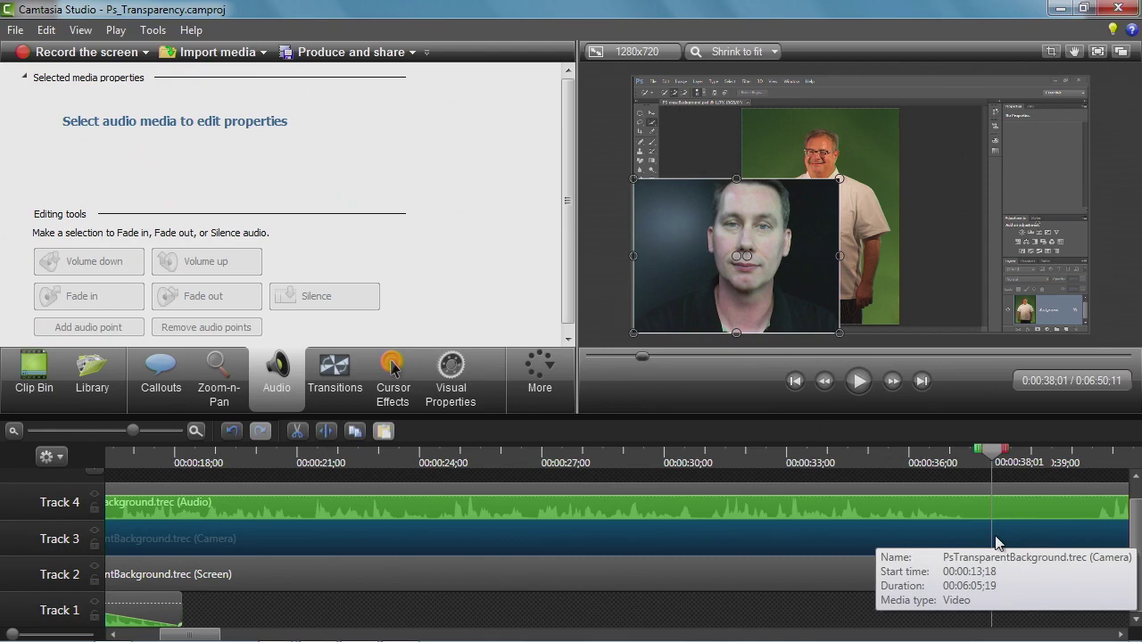
Split the camera video on Track 3 at 0:00:38;01 and delete the part after the split
drag(133, 432, 81, 446)
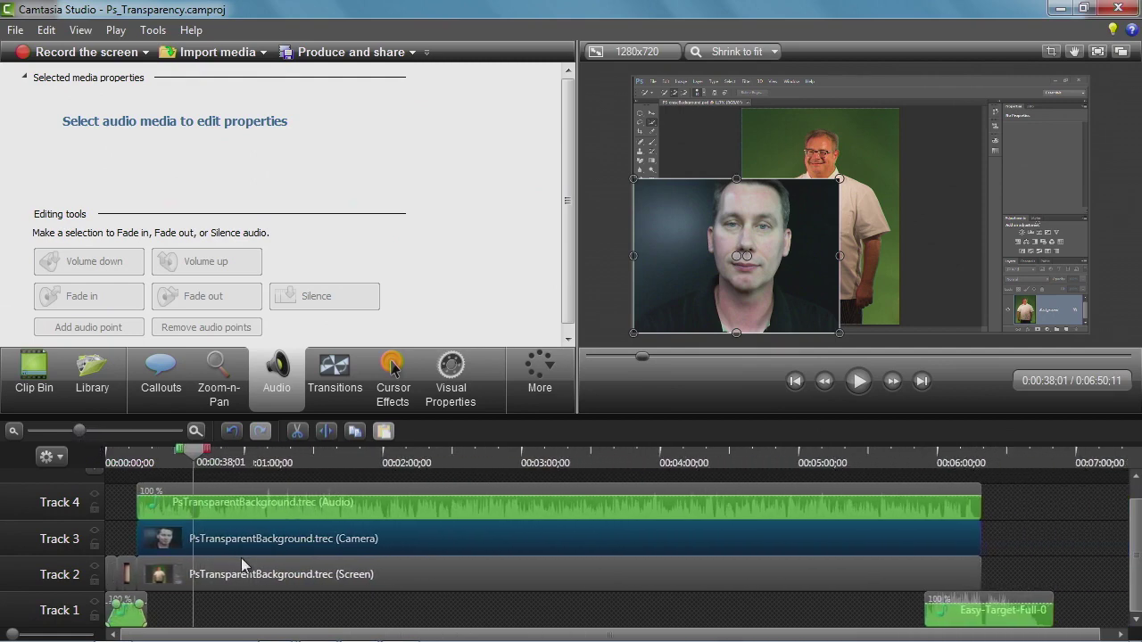
mouse_move(193, 538)
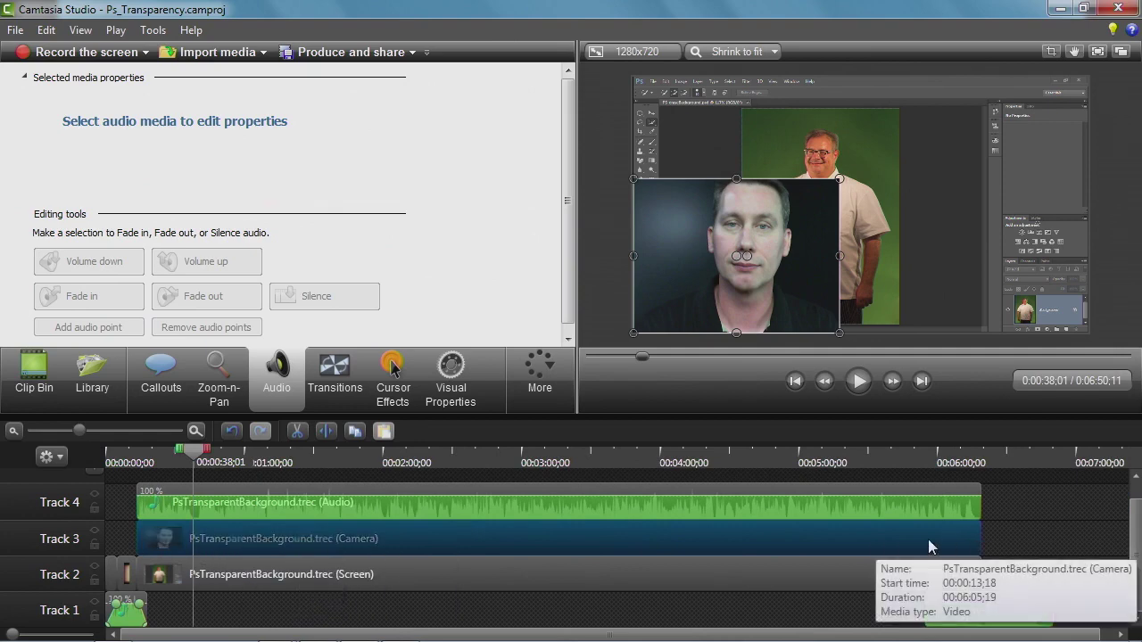
mouse_move(647, 534)
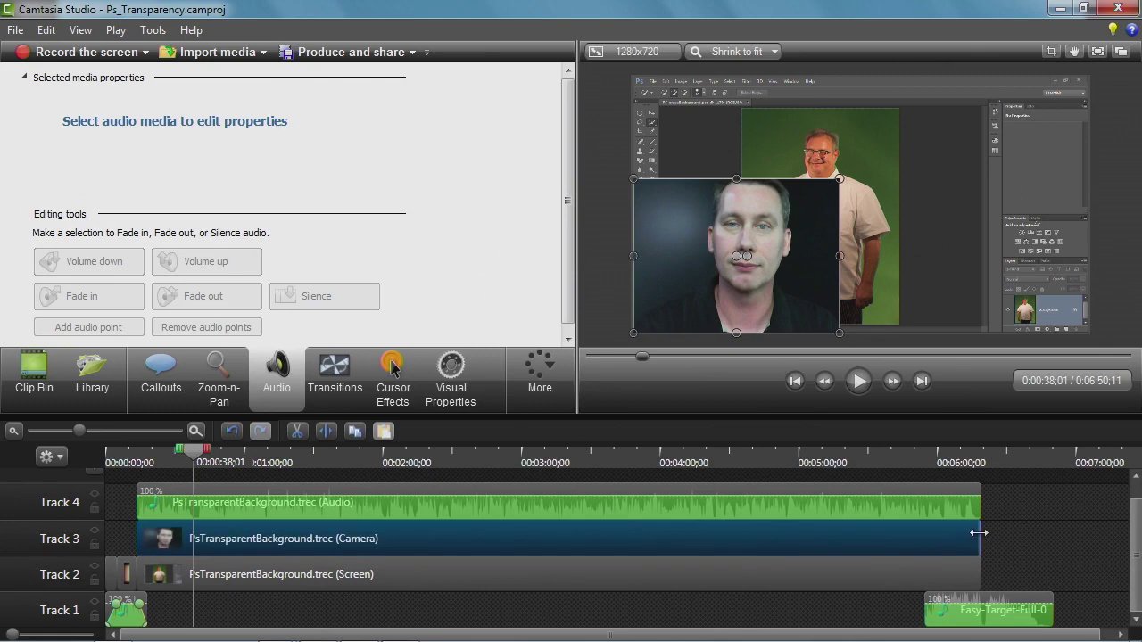
mouse_move(688, 541)
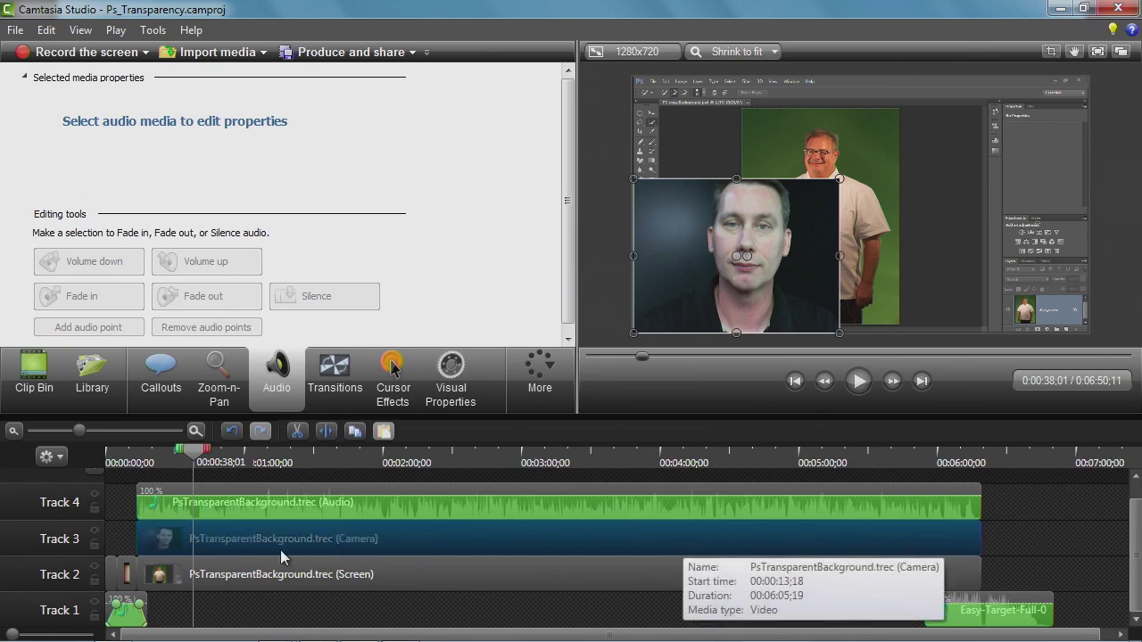
click(221, 545)
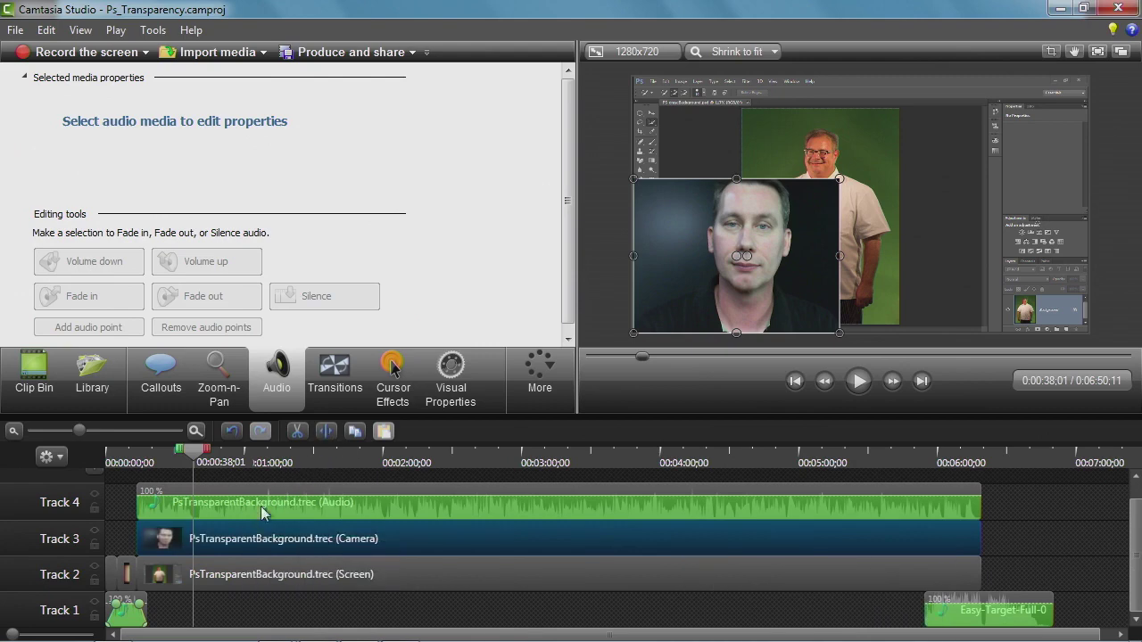
click(234, 542)
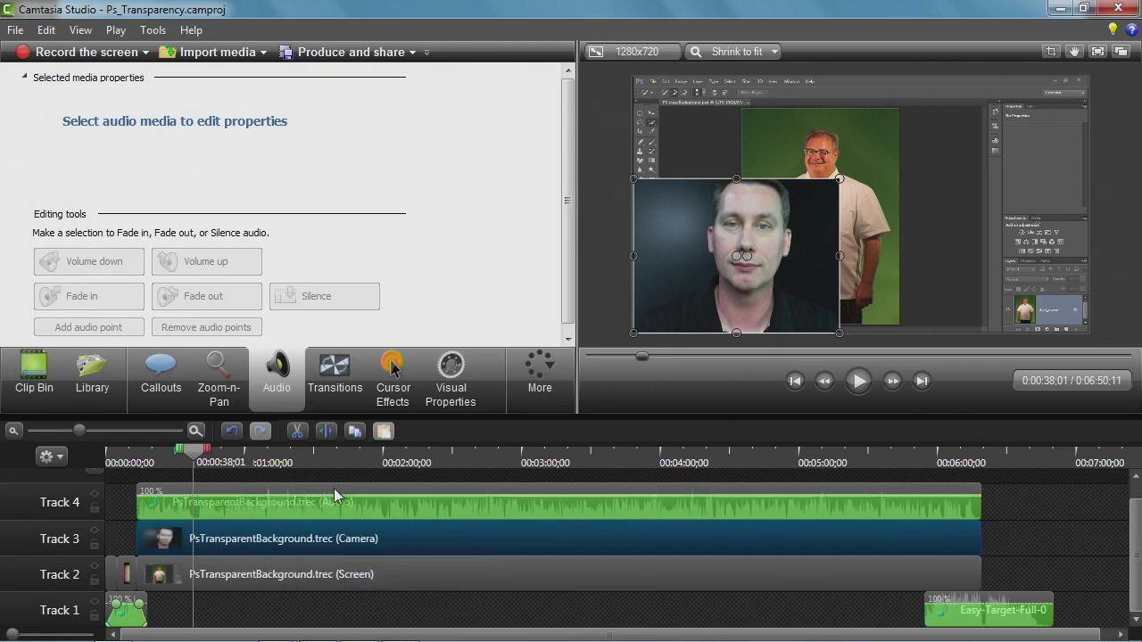
click(326, 433)
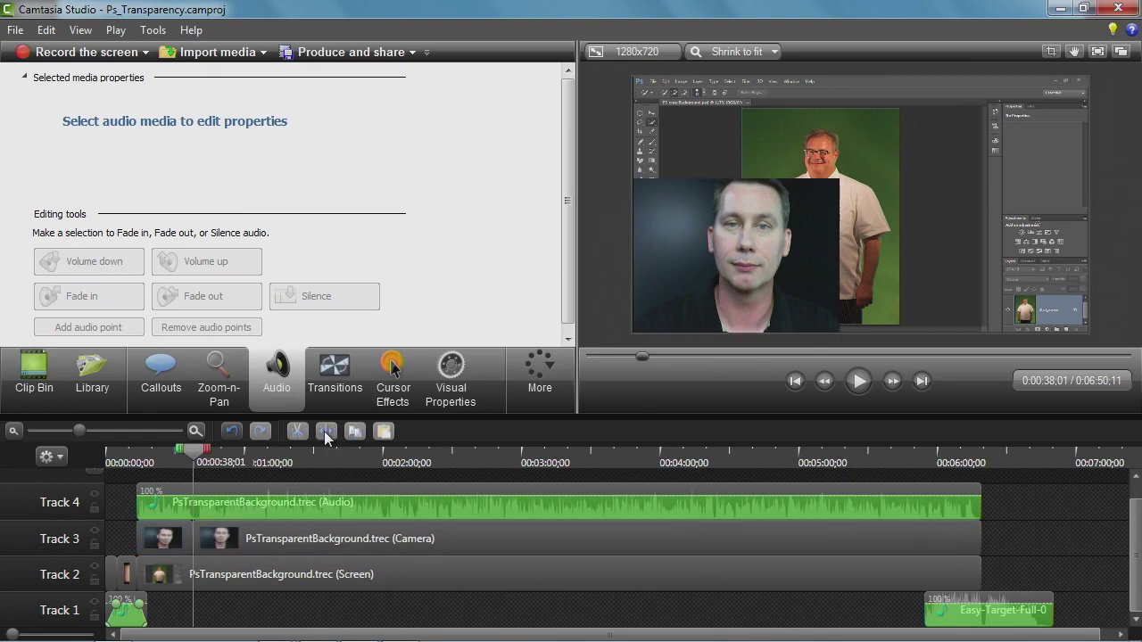
drag(319, 545, 372, 543)
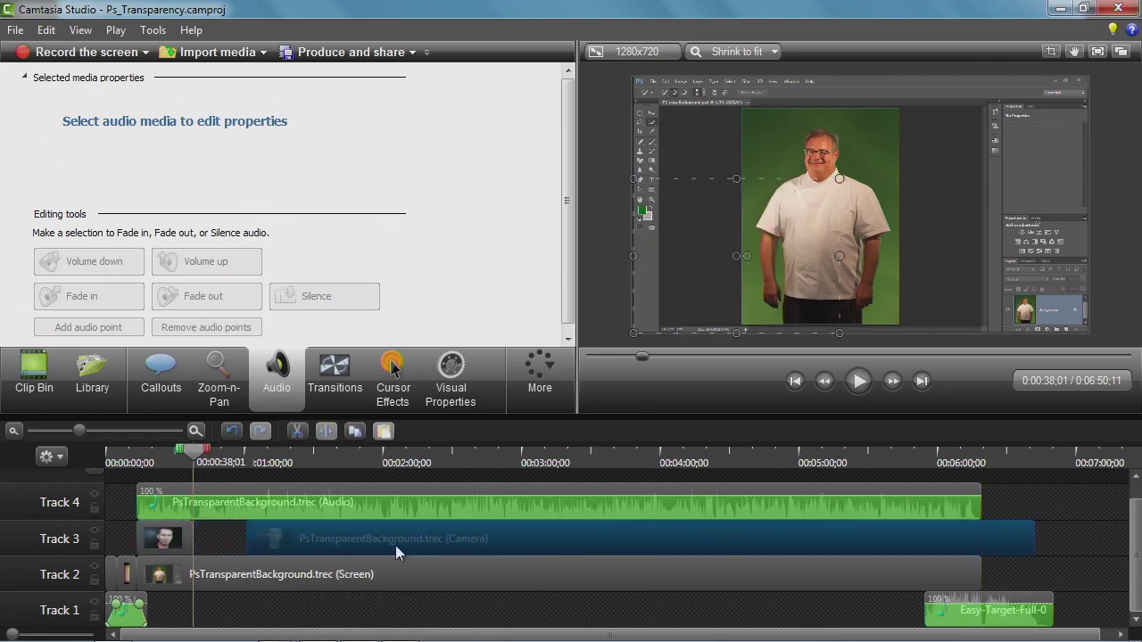
drag(385, 549, 385, 546)
key(Delete)
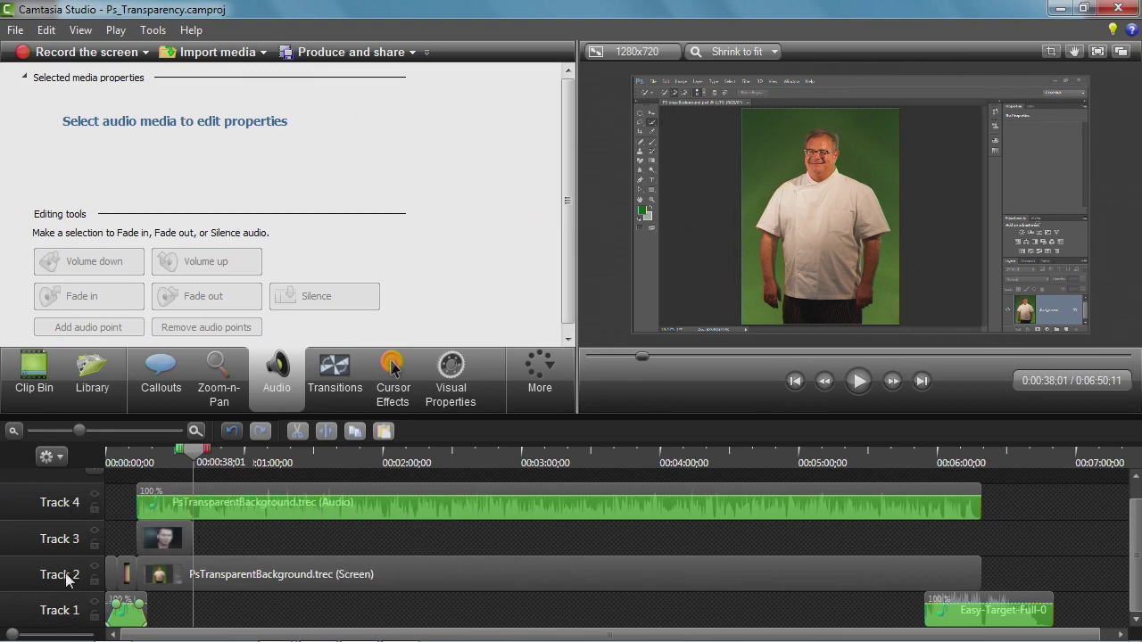
Play a few seconds of the recording from 0:01:20;04 to check the narration without the camera picture, and select the Track 4 audio clip
double_click(53, 504)
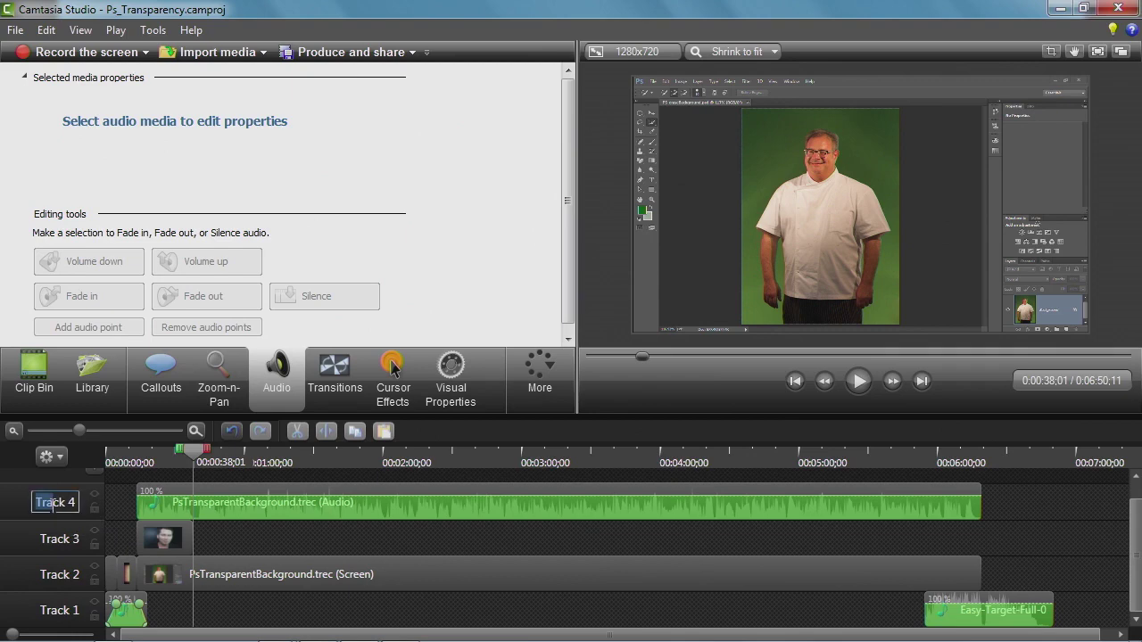
click(64, 562)
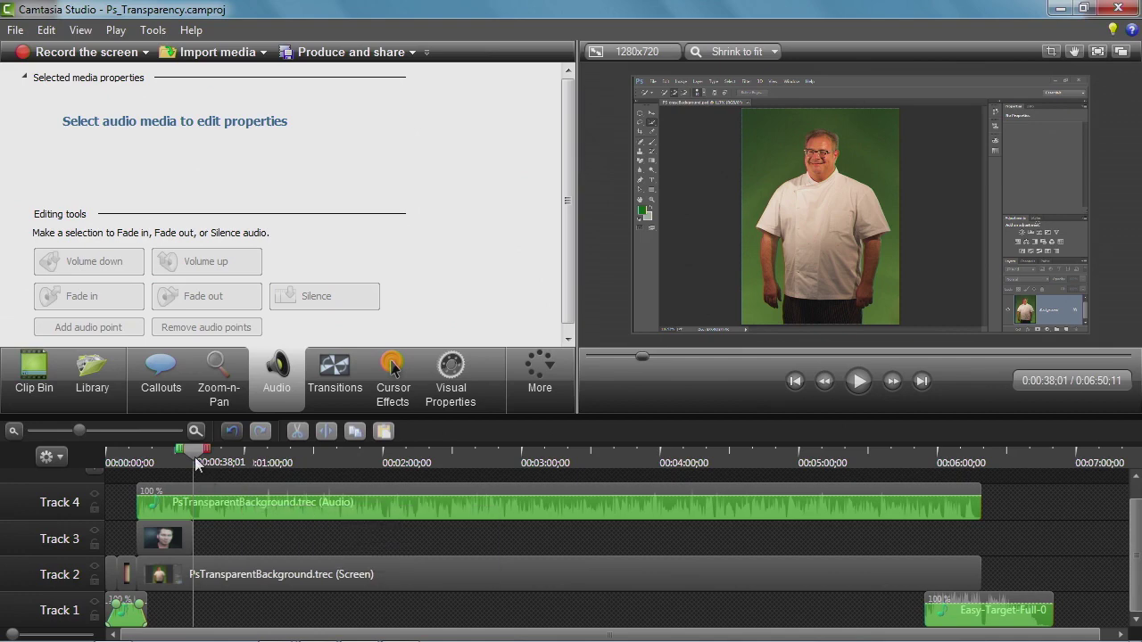
drag(184, 458, 292, 467)
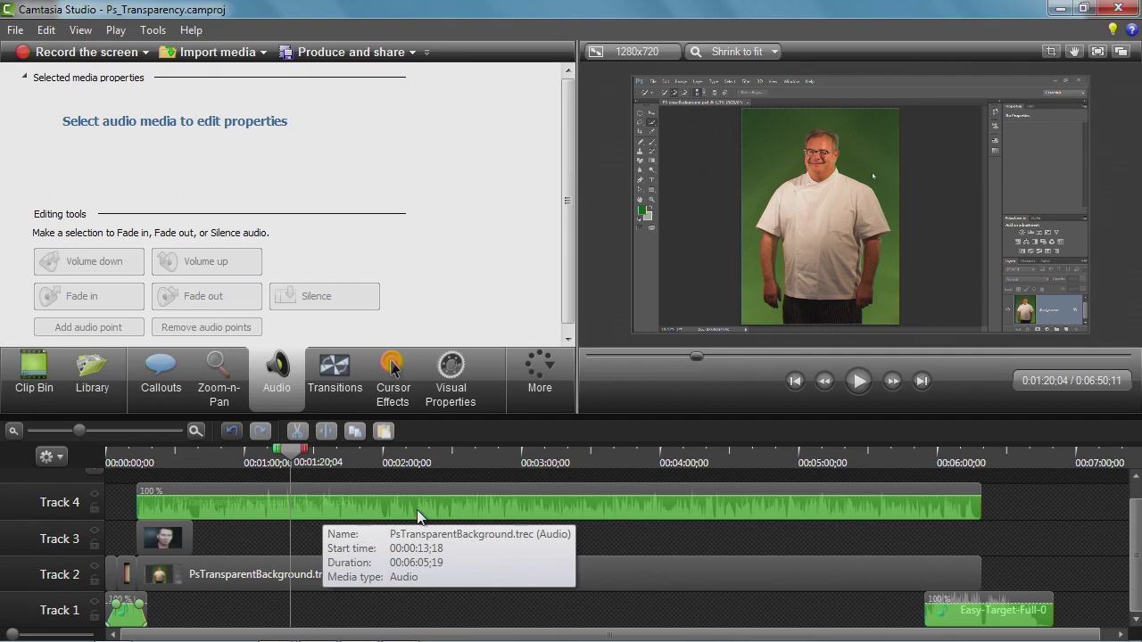
click(859, 380)
click(619, 511)
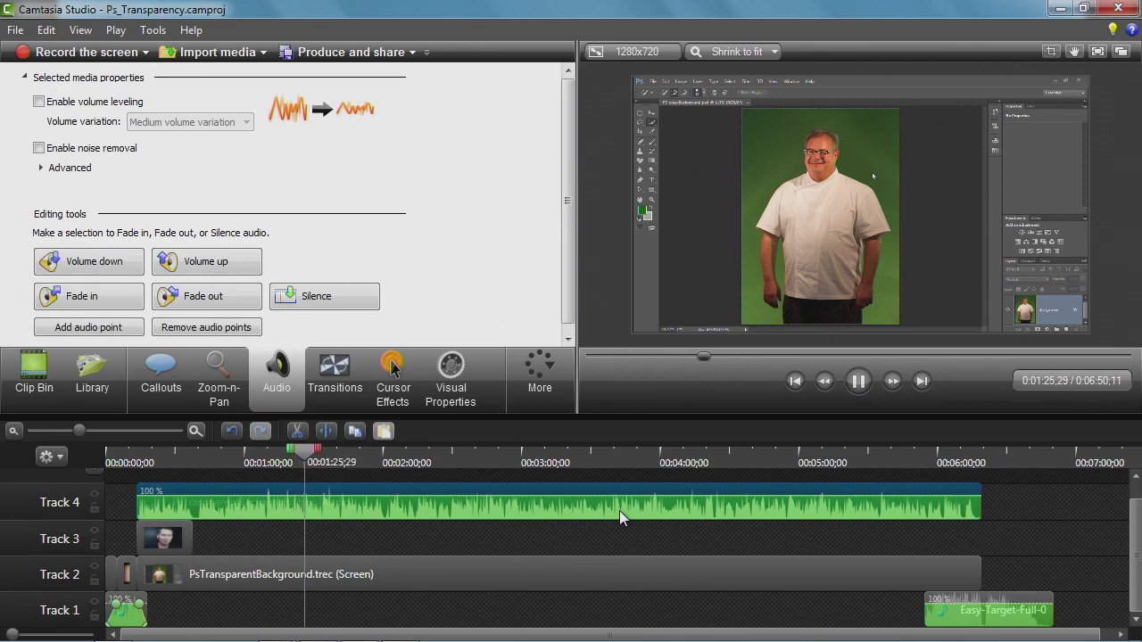
key(space)
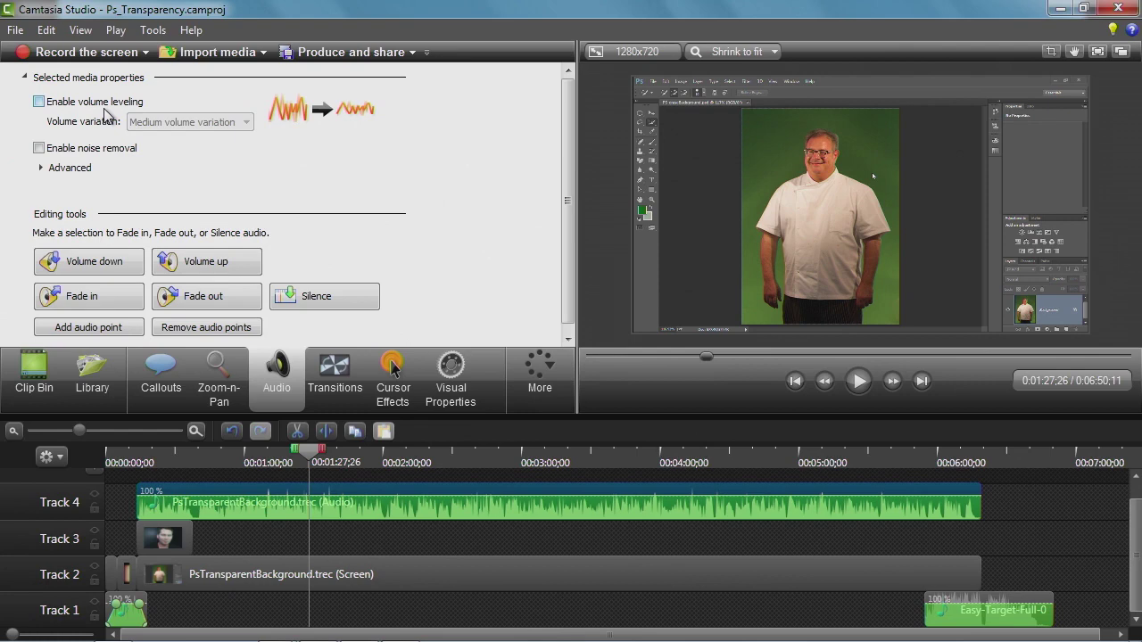
Try noise removal on the Track 4 audio clip and compare its enlarged waveform with the clip selected and deselected
click(108, 157)
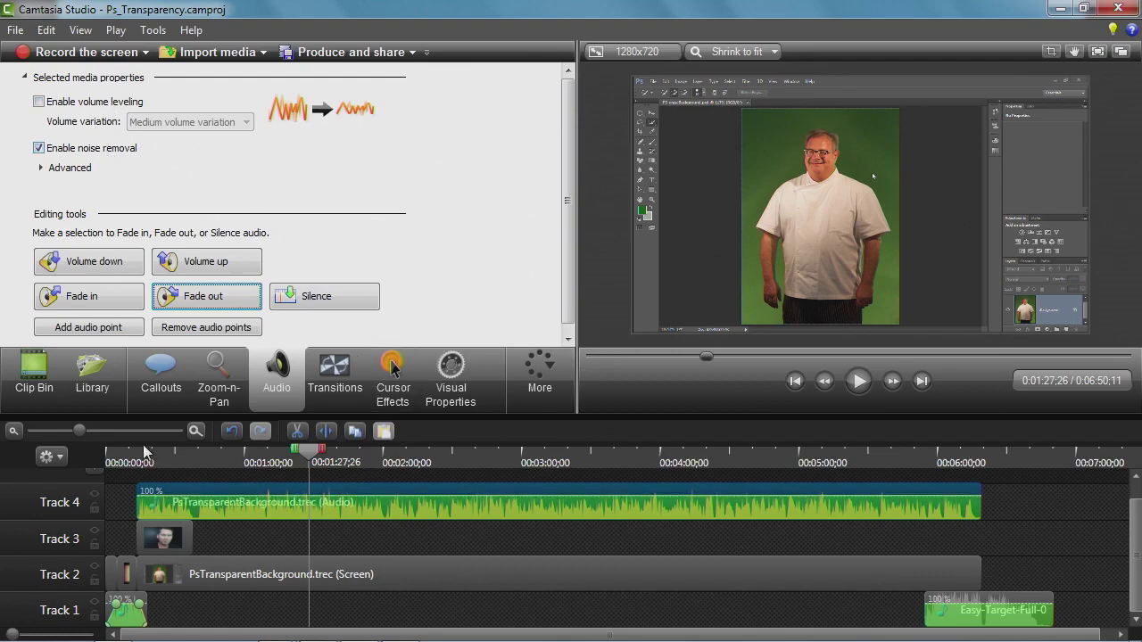
drag(82, 430, 120, 430)
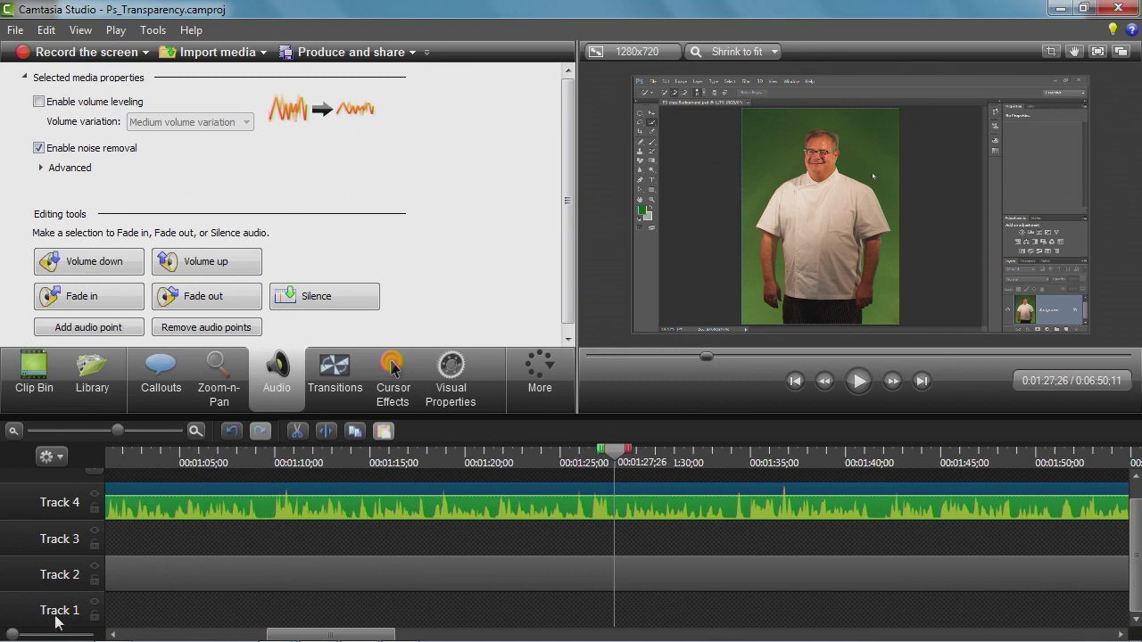
drag(11, 635, 32, 634)
scroll(445, 570, up, 5)
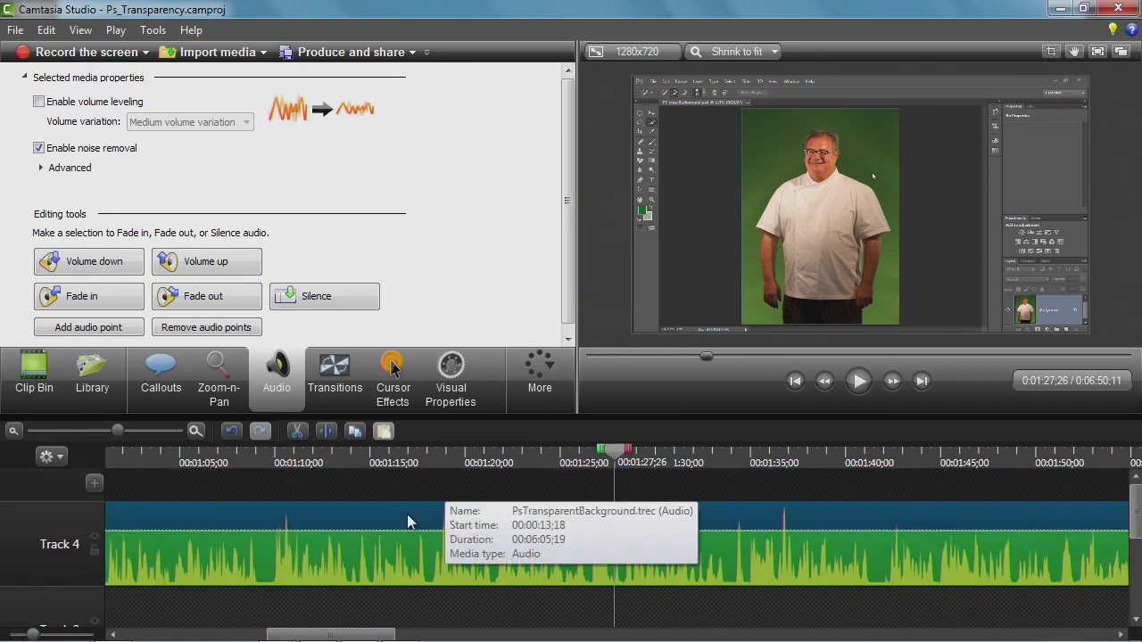
click(389, 607)
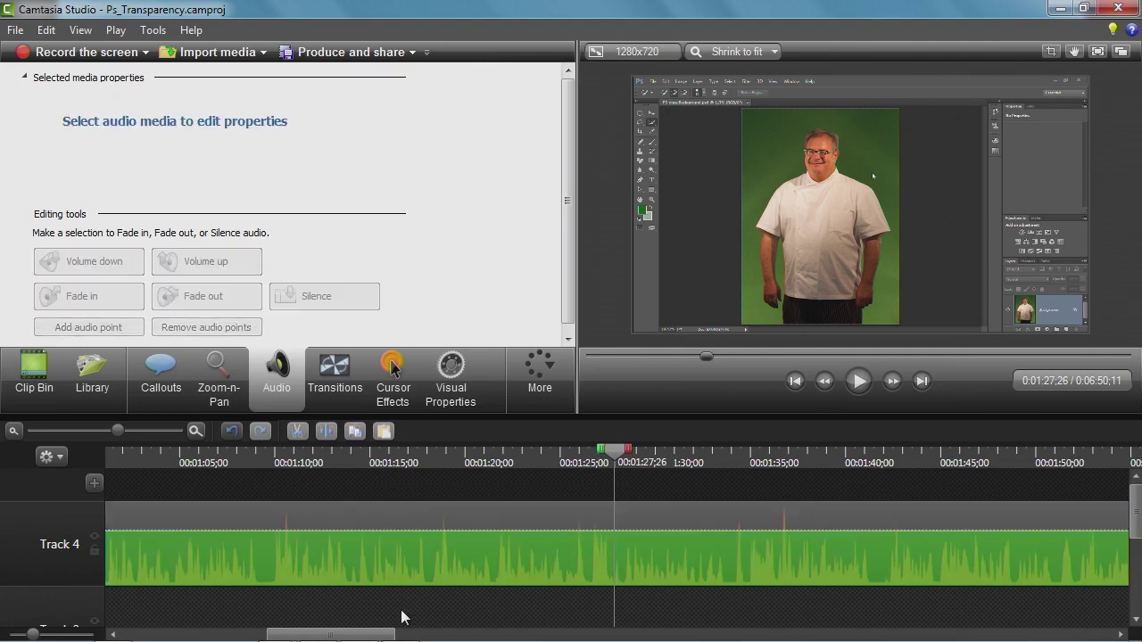
click(166, 379)
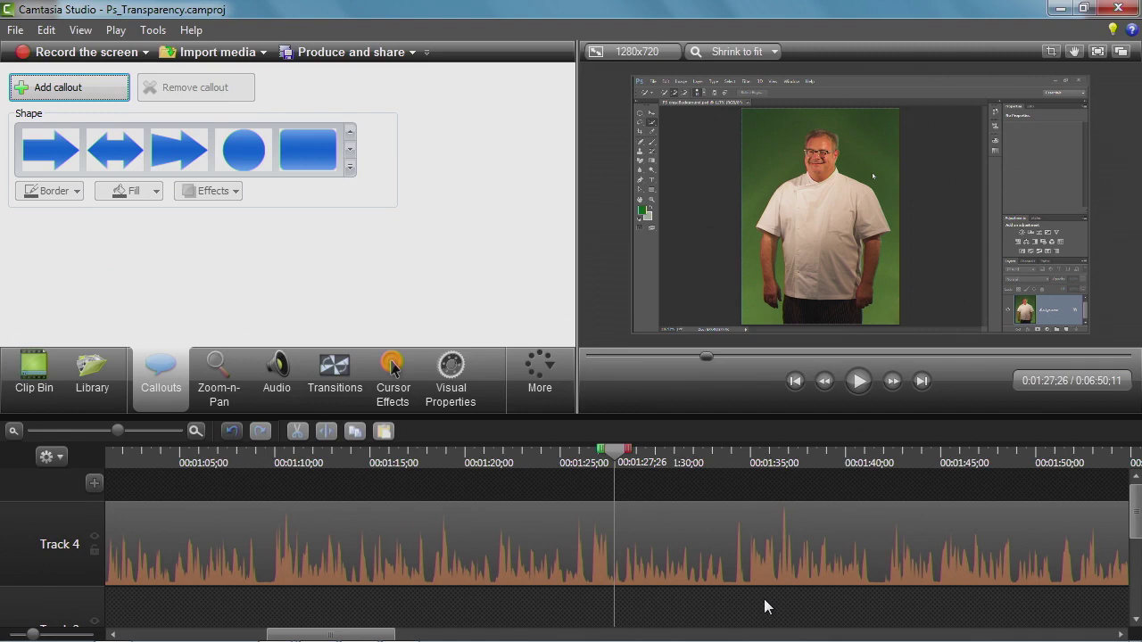
click(446, 551)
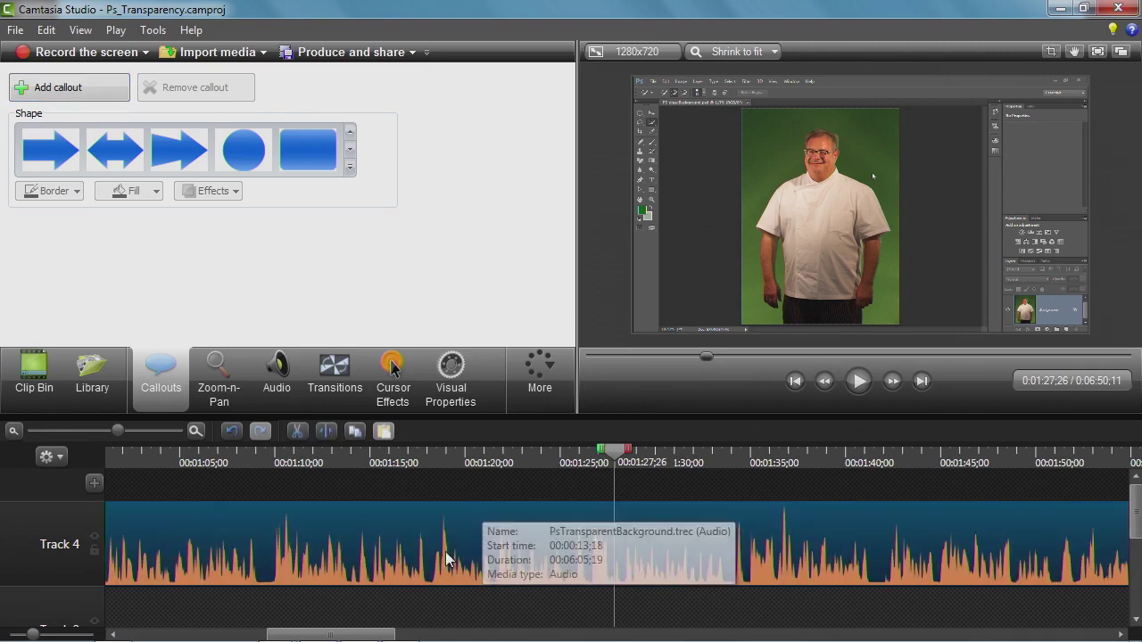
click(288, 385)
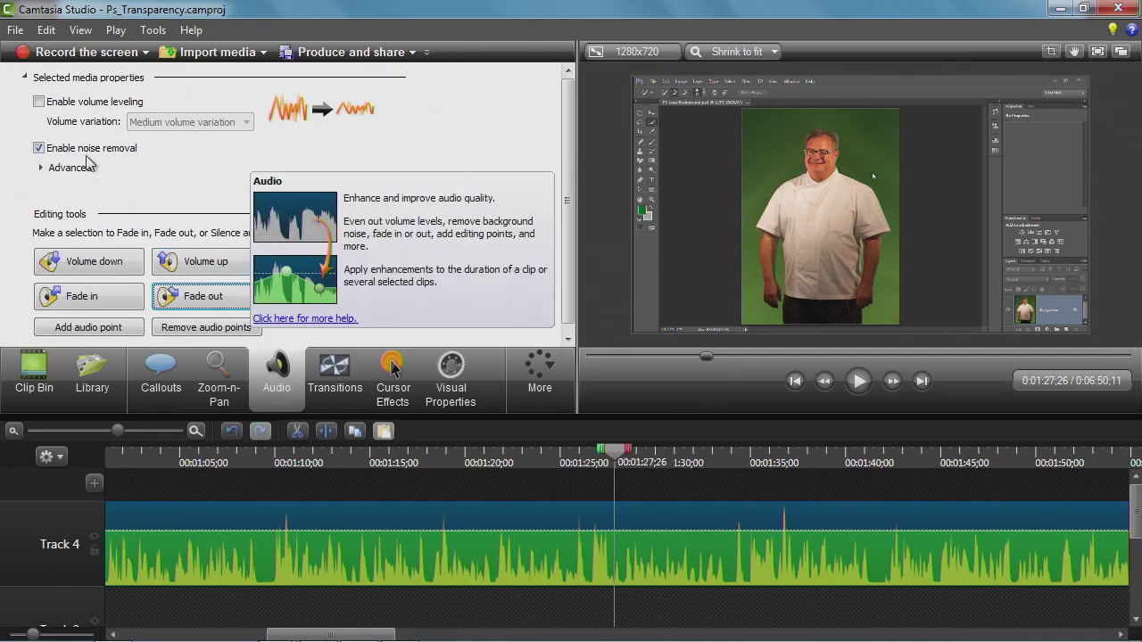
Show the advanced noise removal settings, turn noise removal off for the Track 4 audio clip, and view its waveform
click(41, 167)
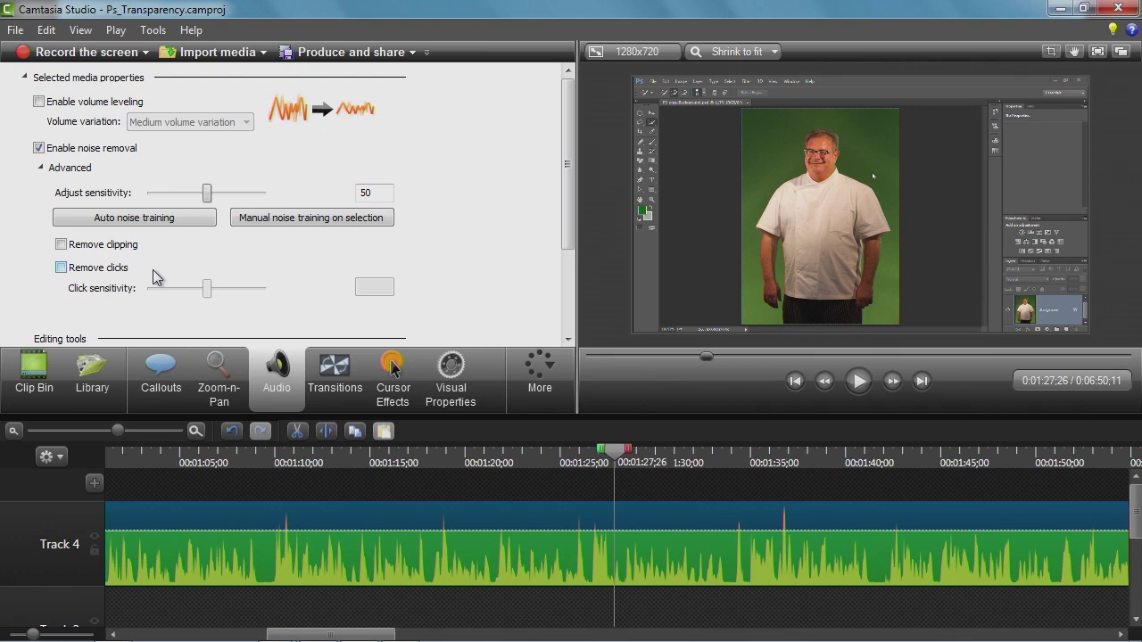
click(70, 153)
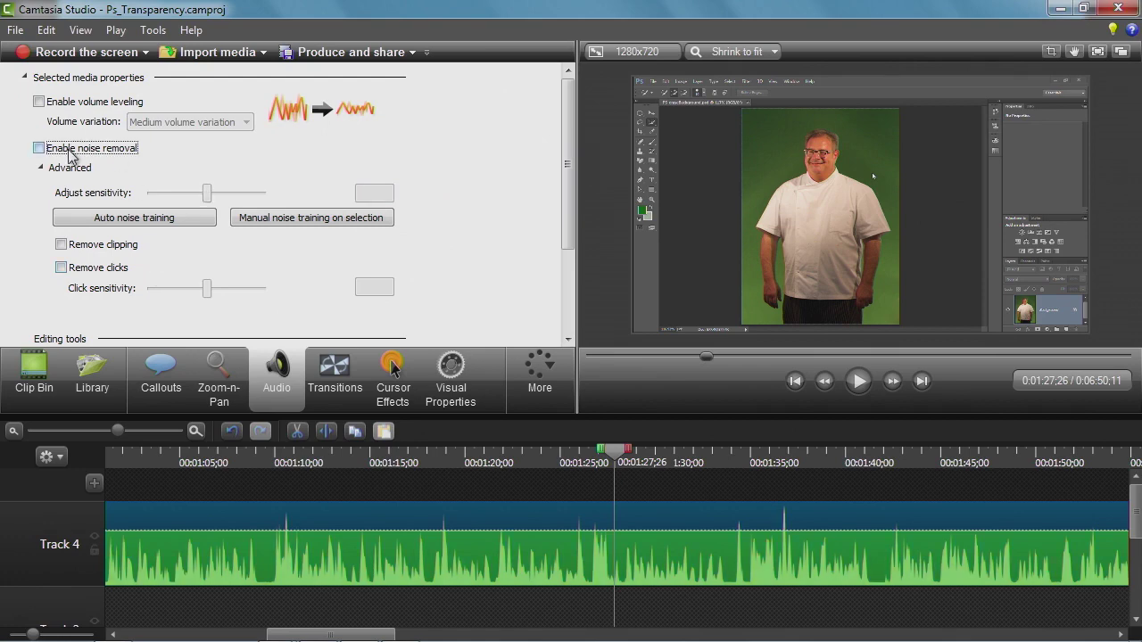
click(302, 593)
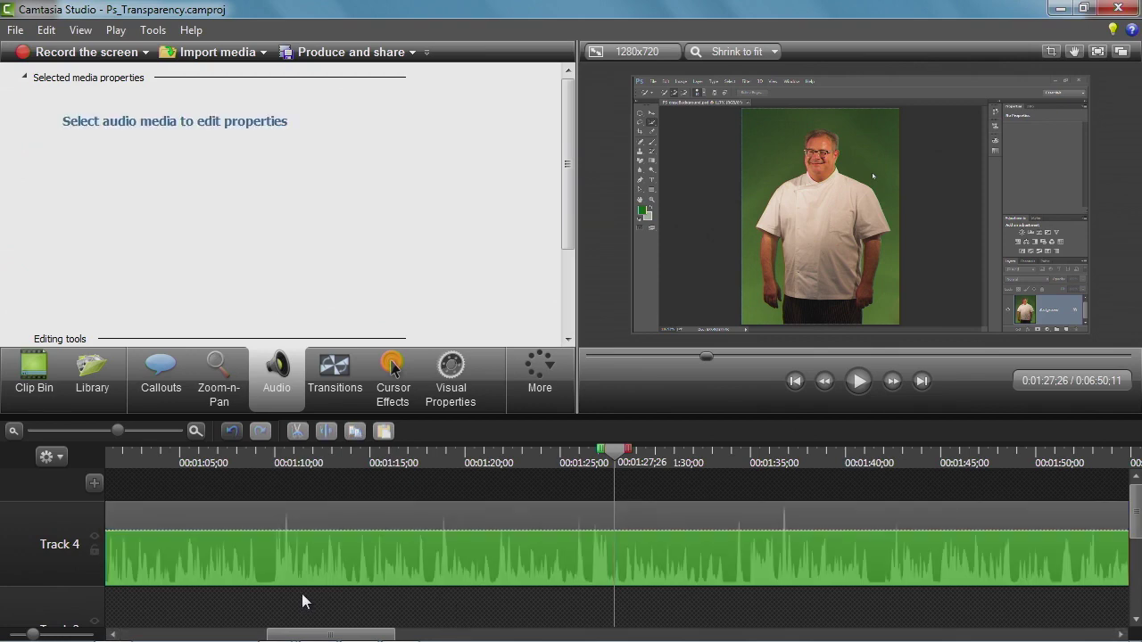
click(161, 374)
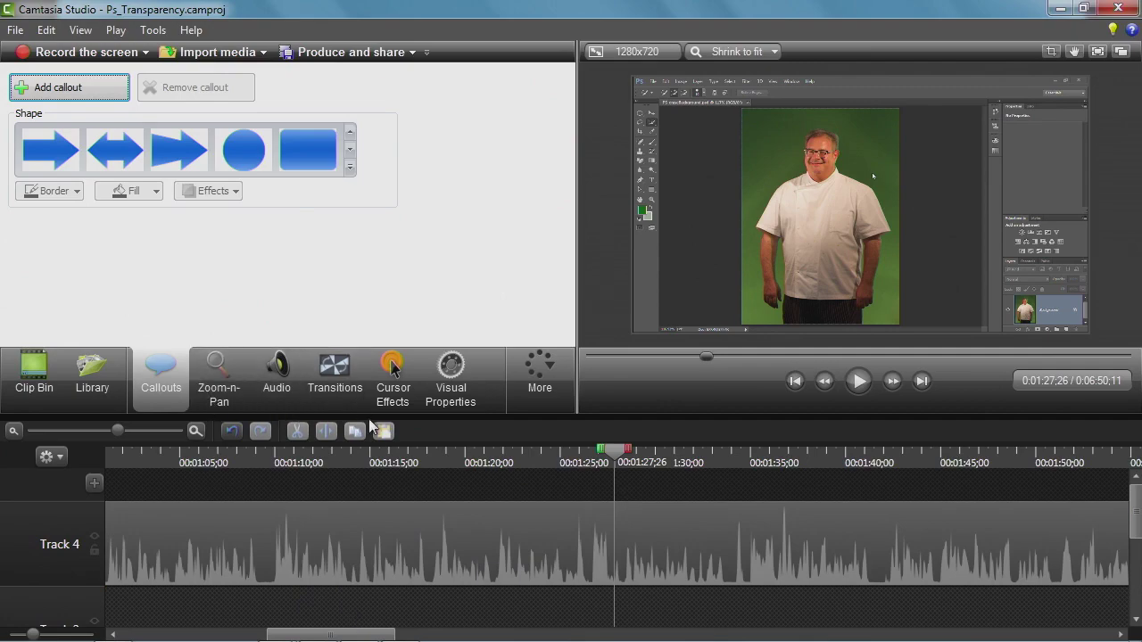
Restore the timeline overview and shift the closing music on Track 1 so that it ends at 0:07:00;00
drag(119, 431, 80, 437)
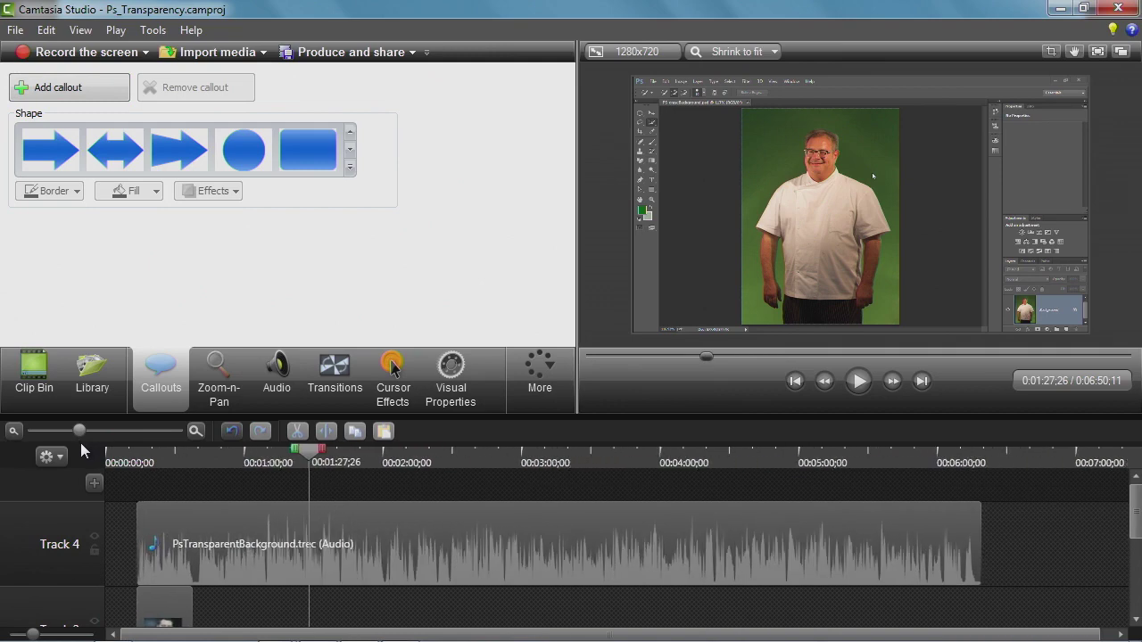
drag(32, 634, 12, 633)
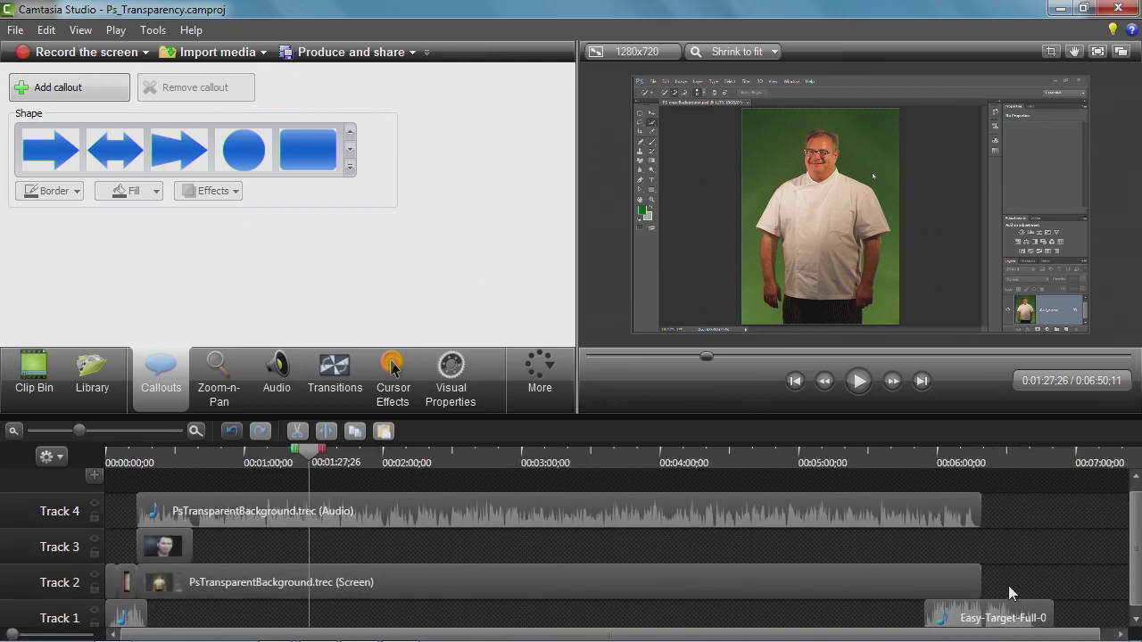
drag(985, 617, 1013, 622)
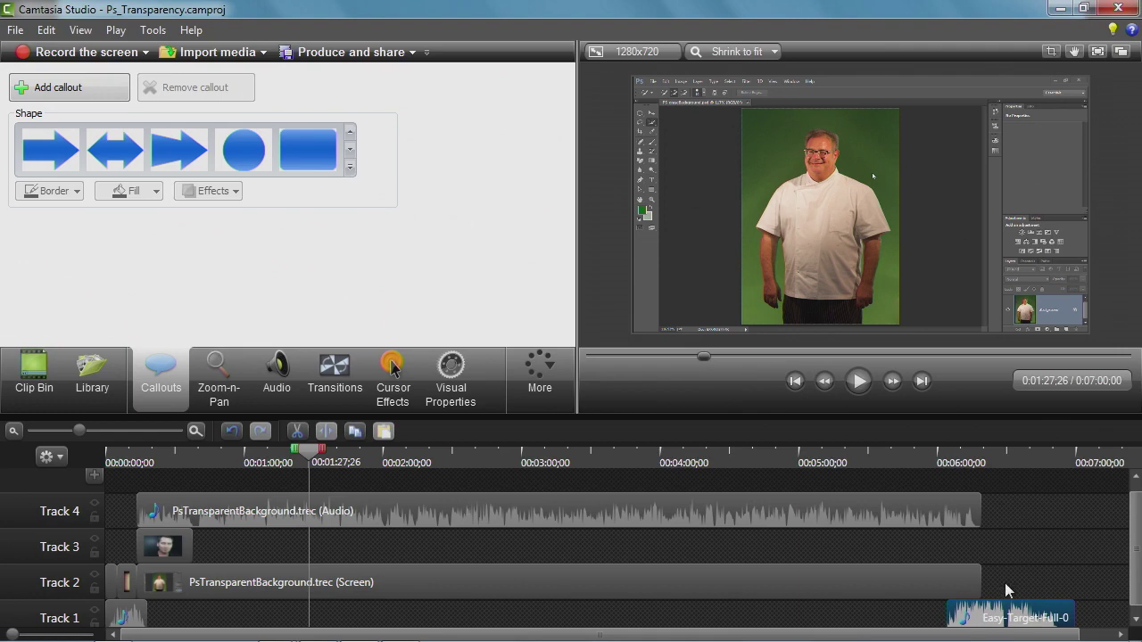
Place edutechLIVEbug-18.png directly after the recording on Track 2, followed by elb_Logo.png and original-transparent.png, spaced apart over the closing music
click(42, 383)
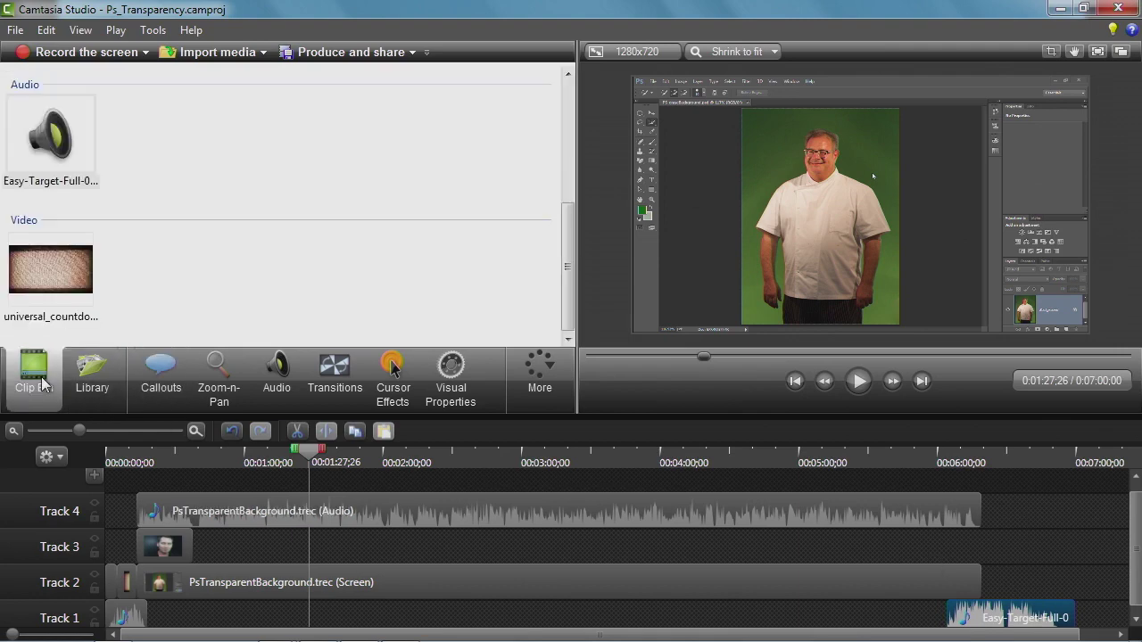
drag(567, 290, 568, 184)
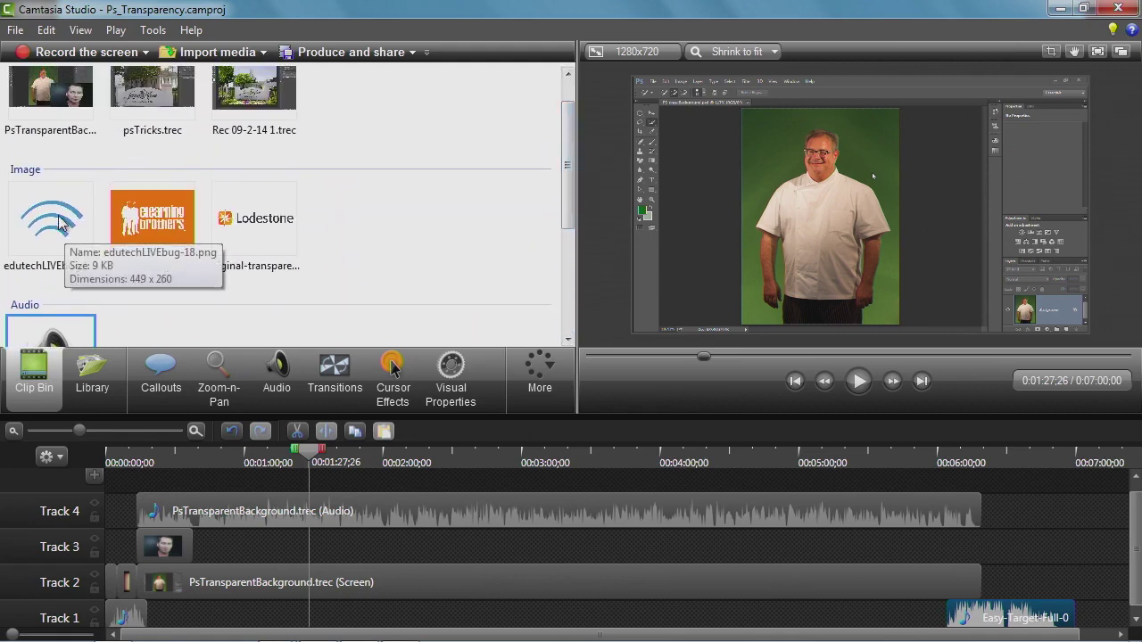
drag(59, 217, 997, 589)
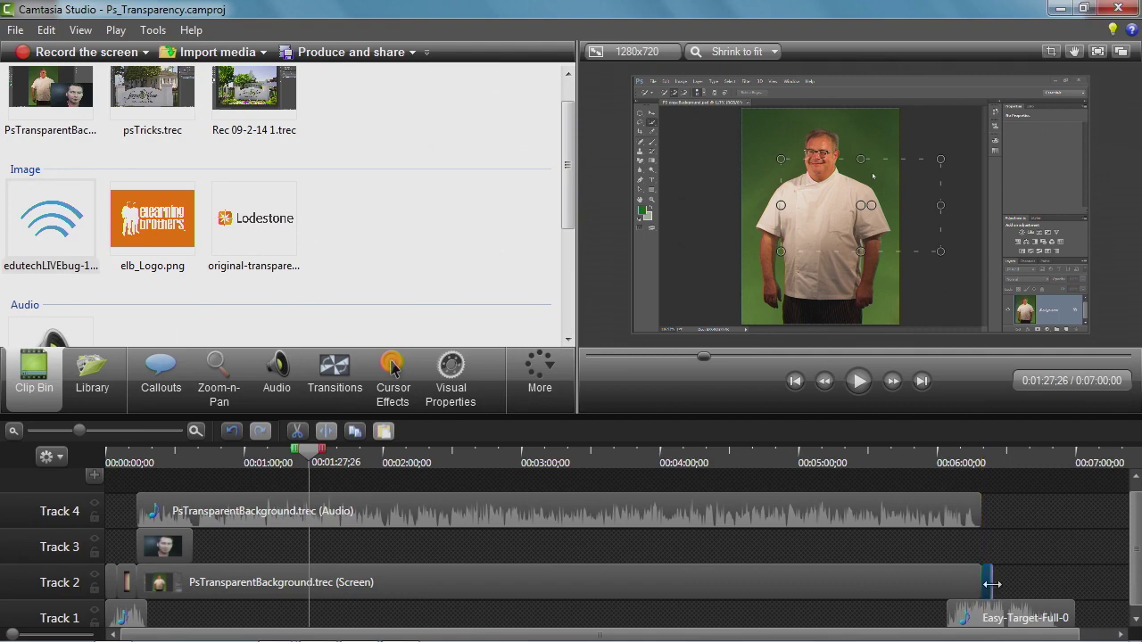
click(155, 226)
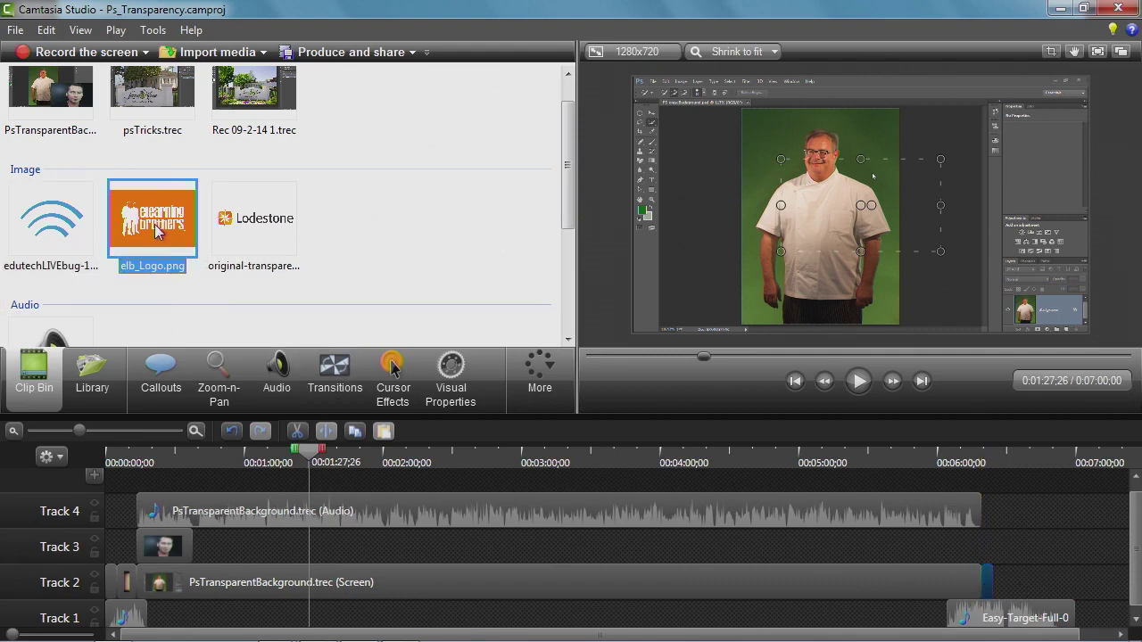
drag(148, 230, 1031, 593)
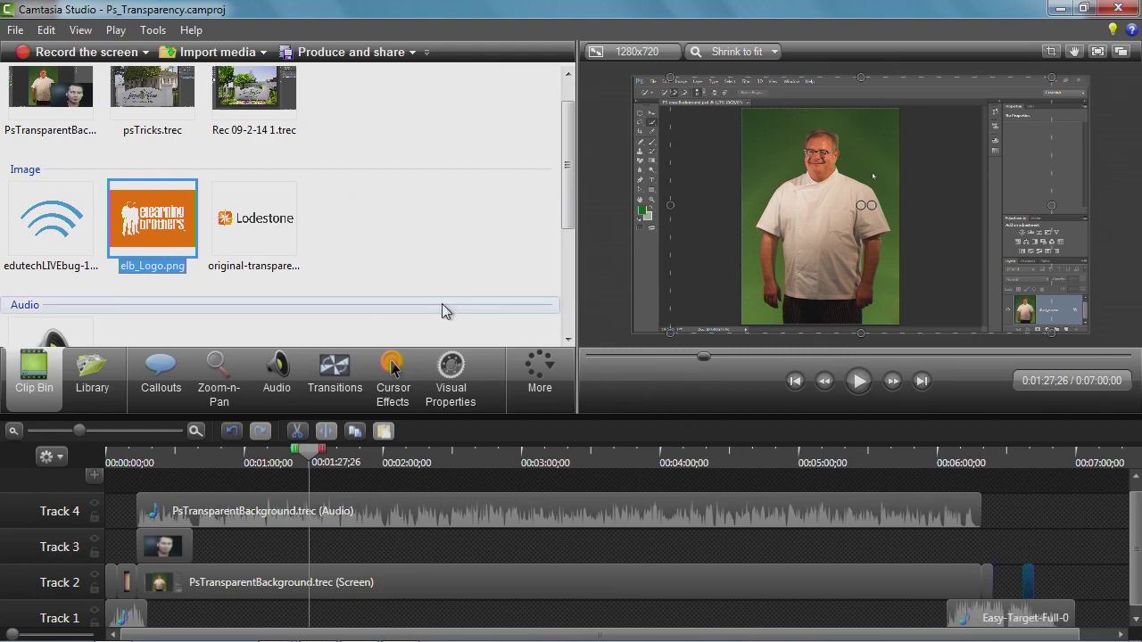
click(254, 243)
drag(254, 242, 1070, 587)
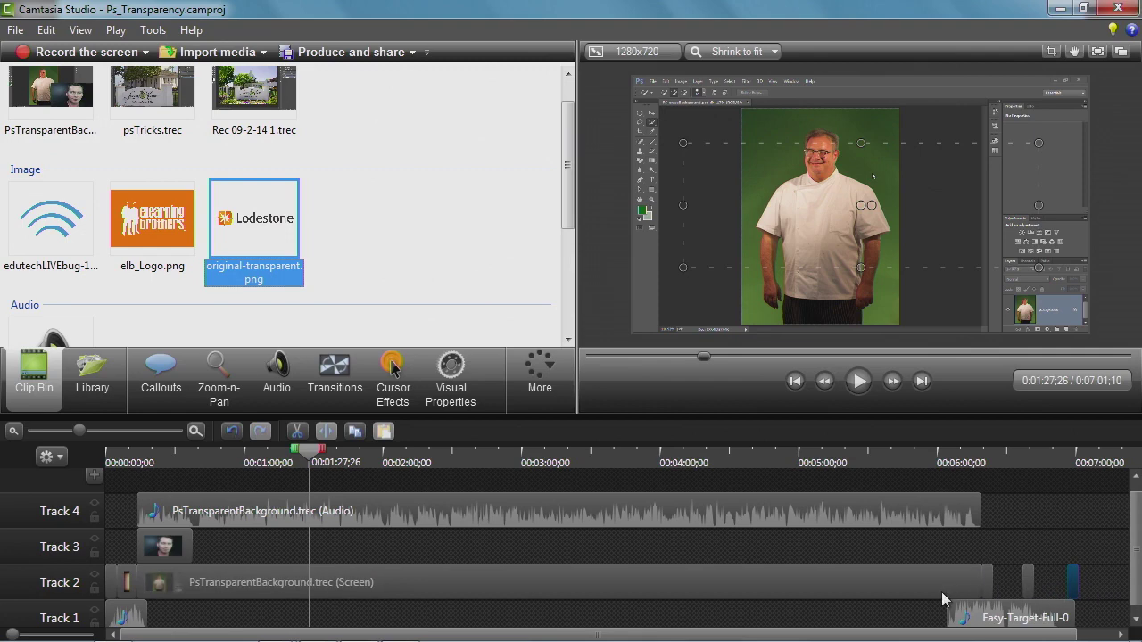
mouse_move(1028, 596)
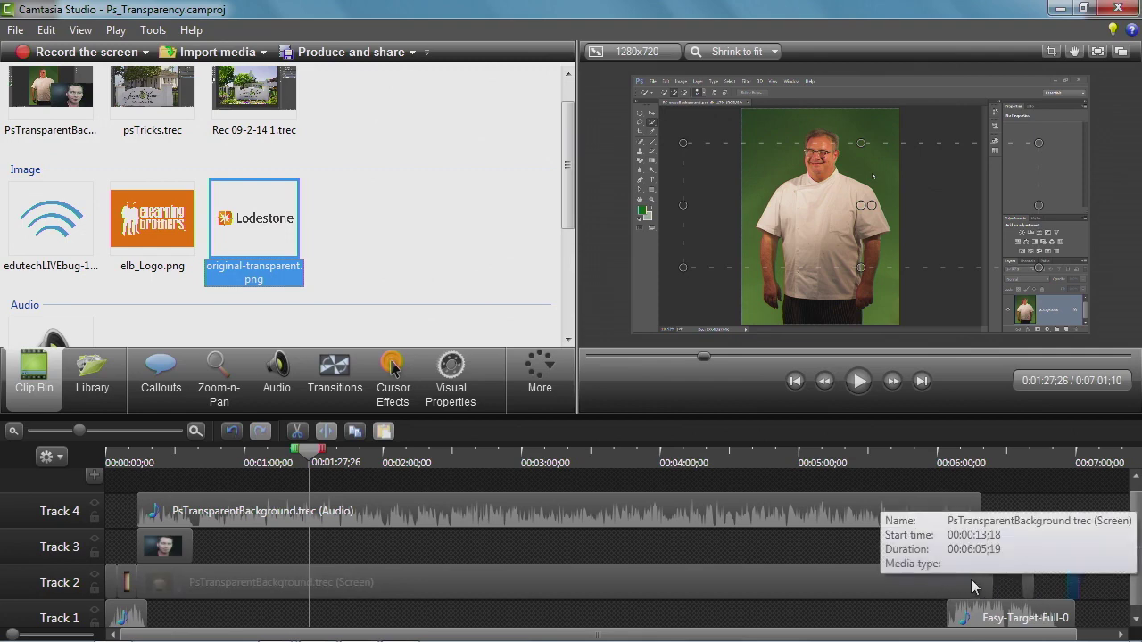
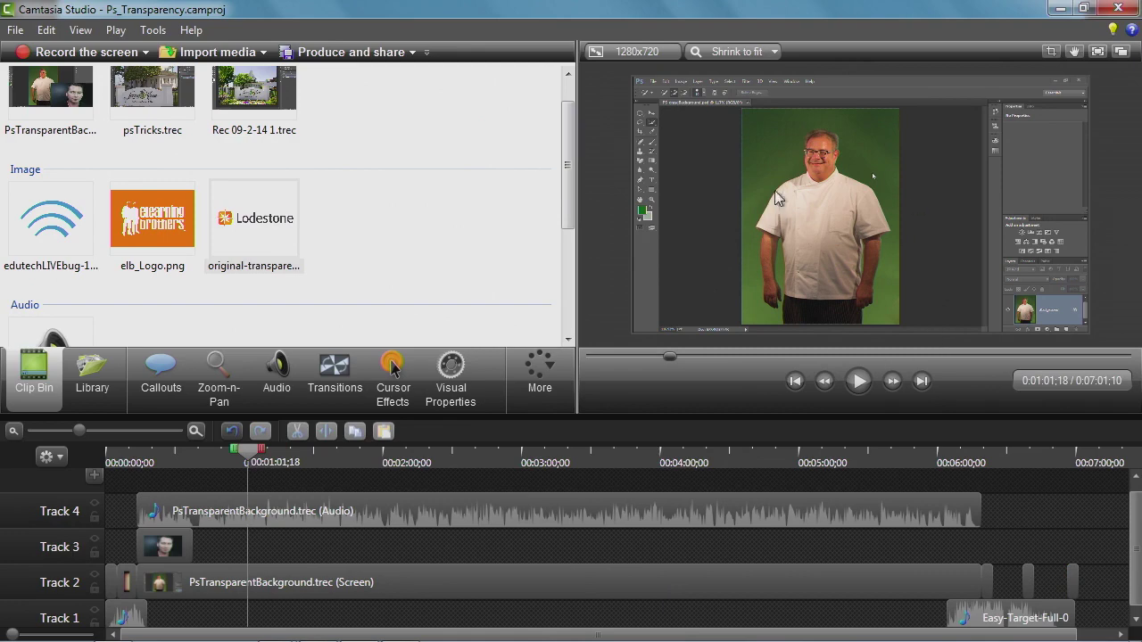
Play the recording from 0:01:01;18, pause at 0:01:11;19, and add an arrow callout there
click(856, 384)
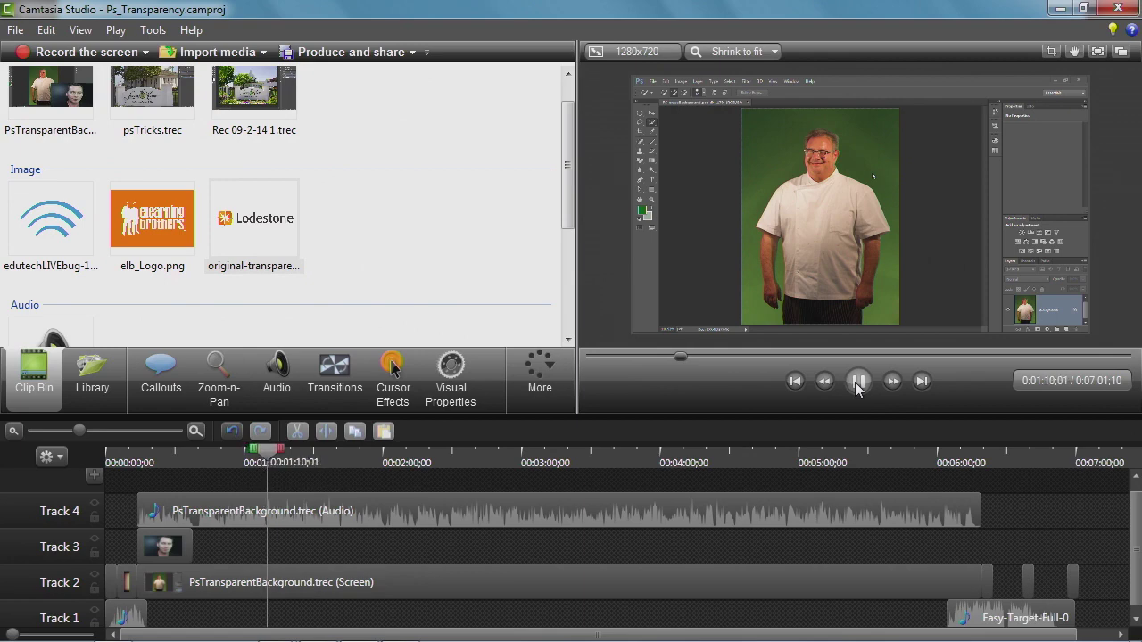
click(857, 381)
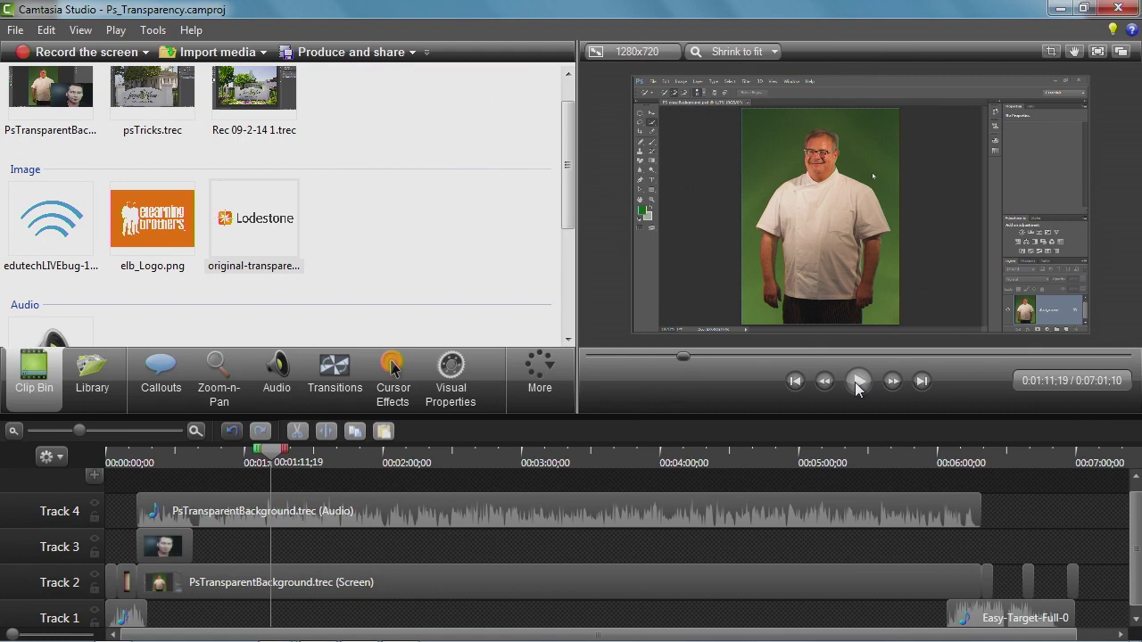
click(163, 371)
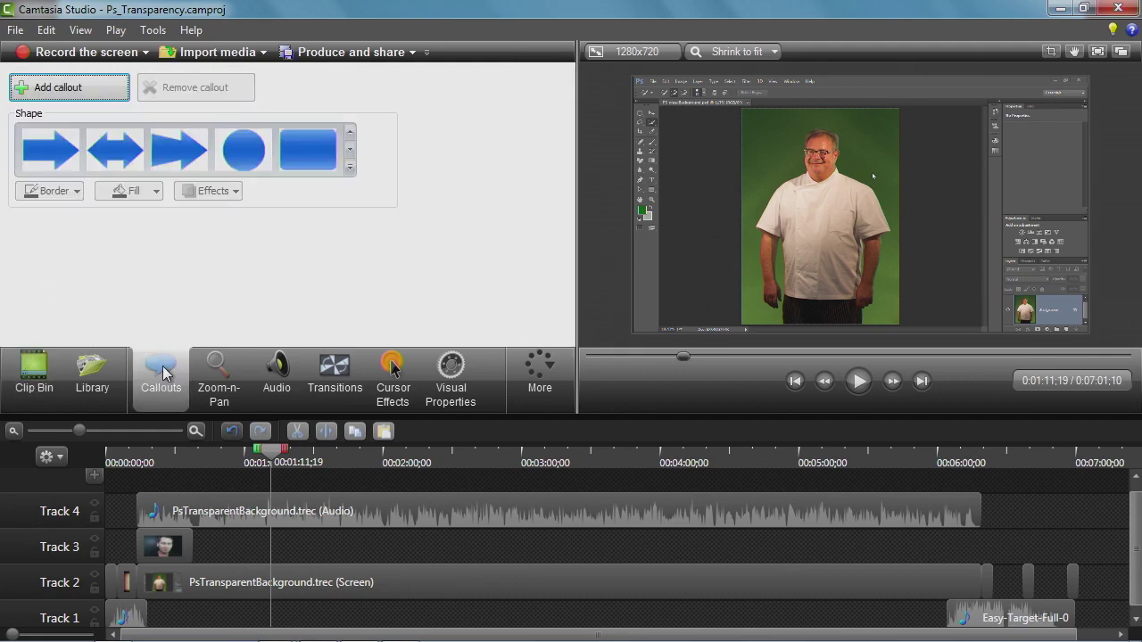
click(79, 93)
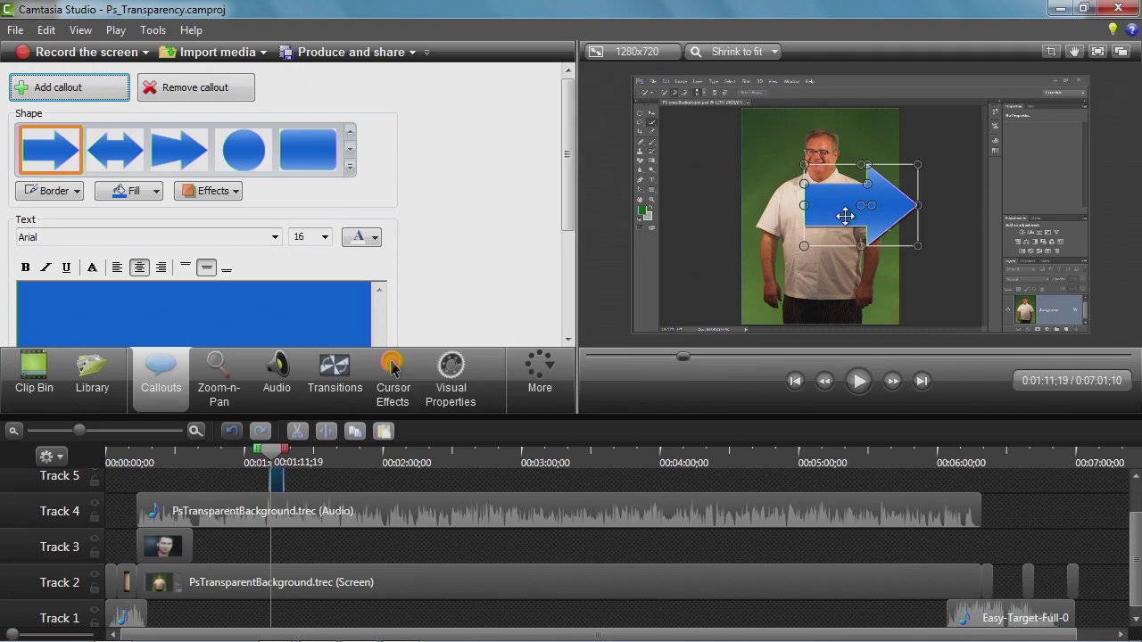
Browse the callout shape gallery and change the arrow callout to the blue rounded rectangle with text
click(349, 167)
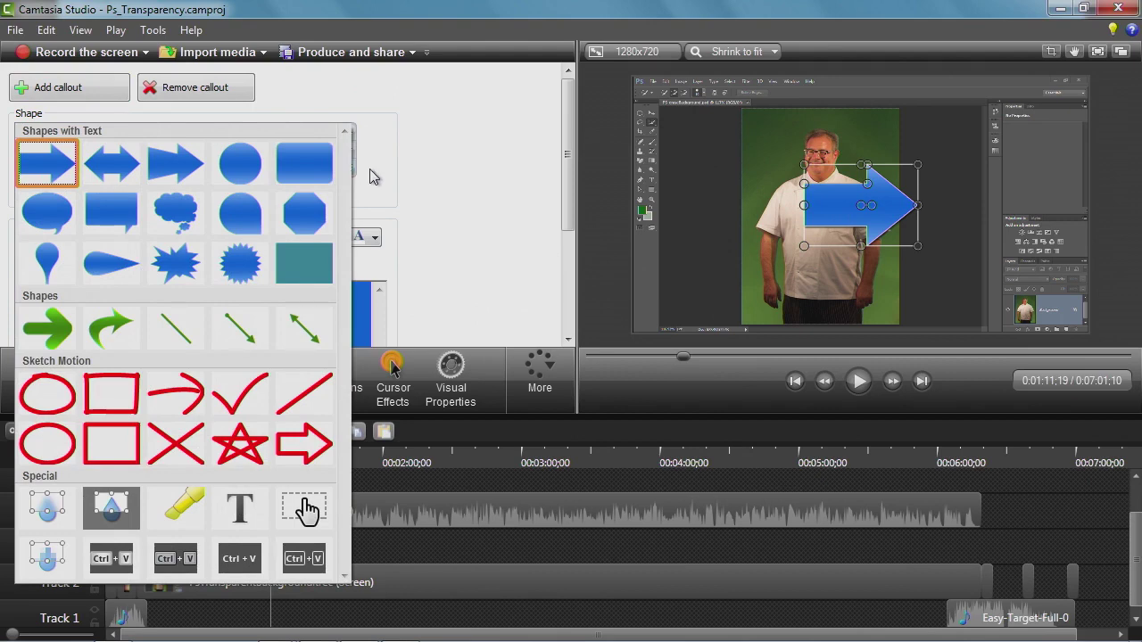
click(373, 176)
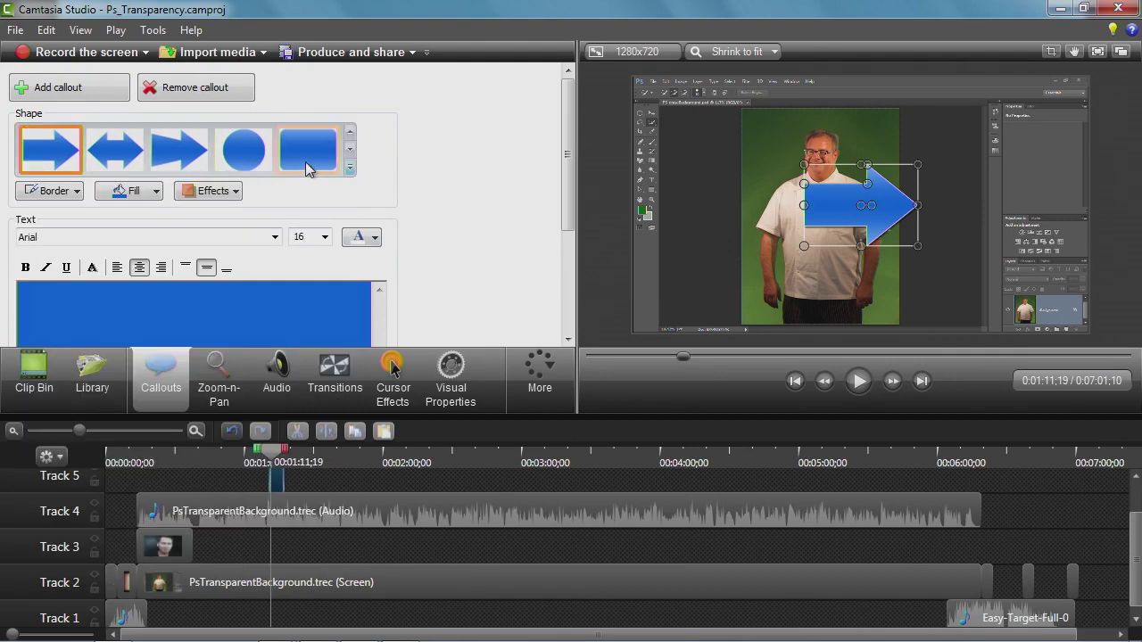
click(349, 149)
click(349, 149)
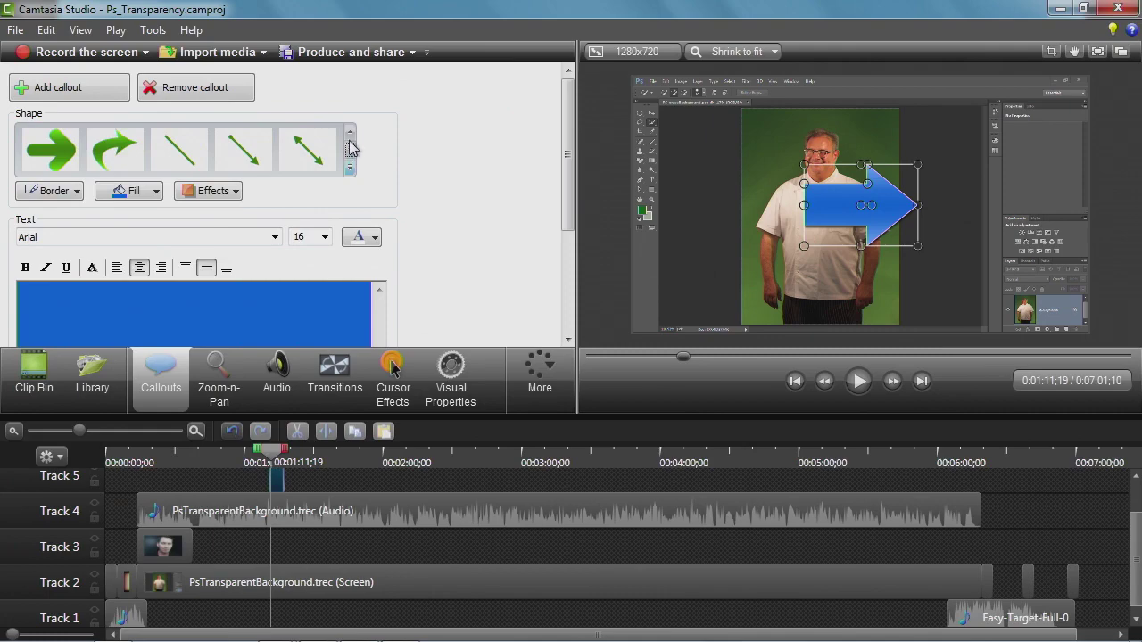
click(349, 149)
click(349, 149)
click(350, 149)
click(350, 149)
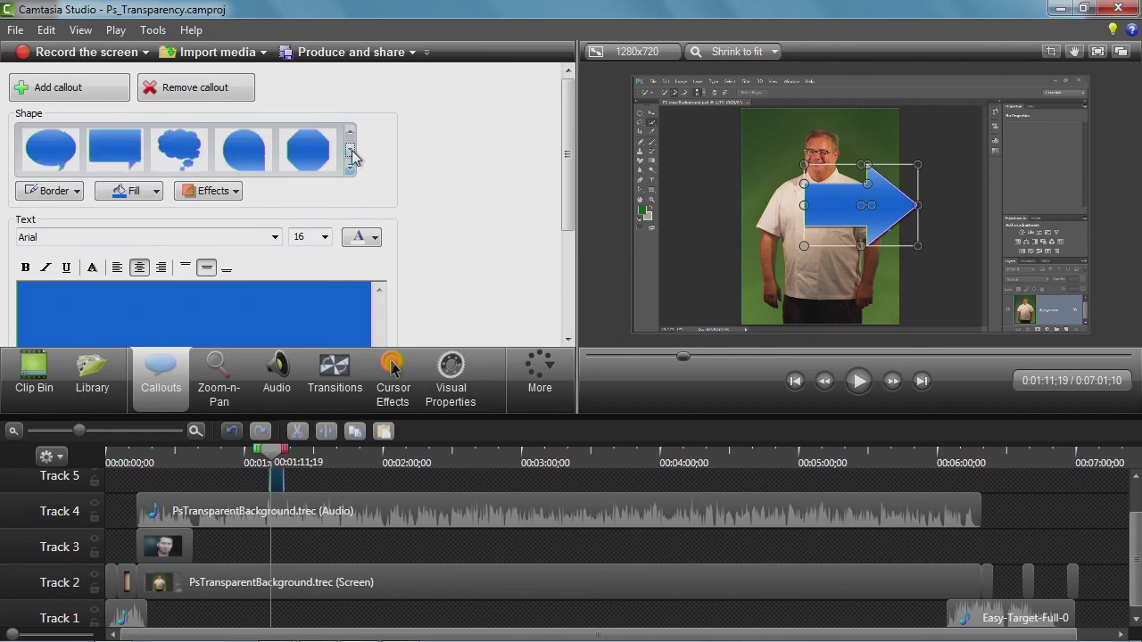
click(351, 169)
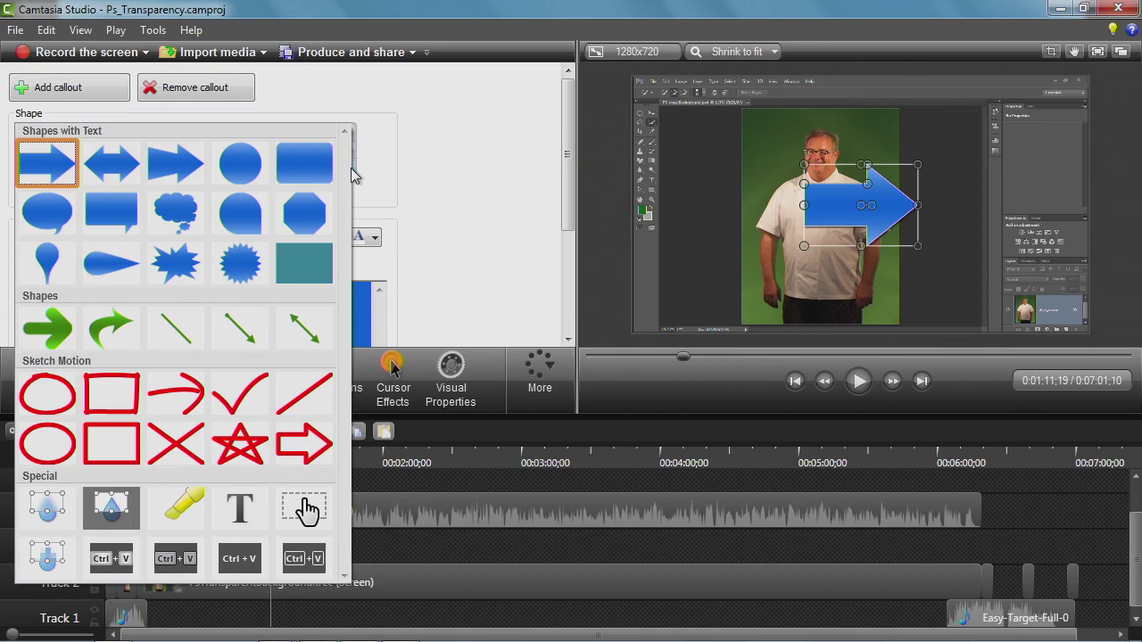
click(300, 165)
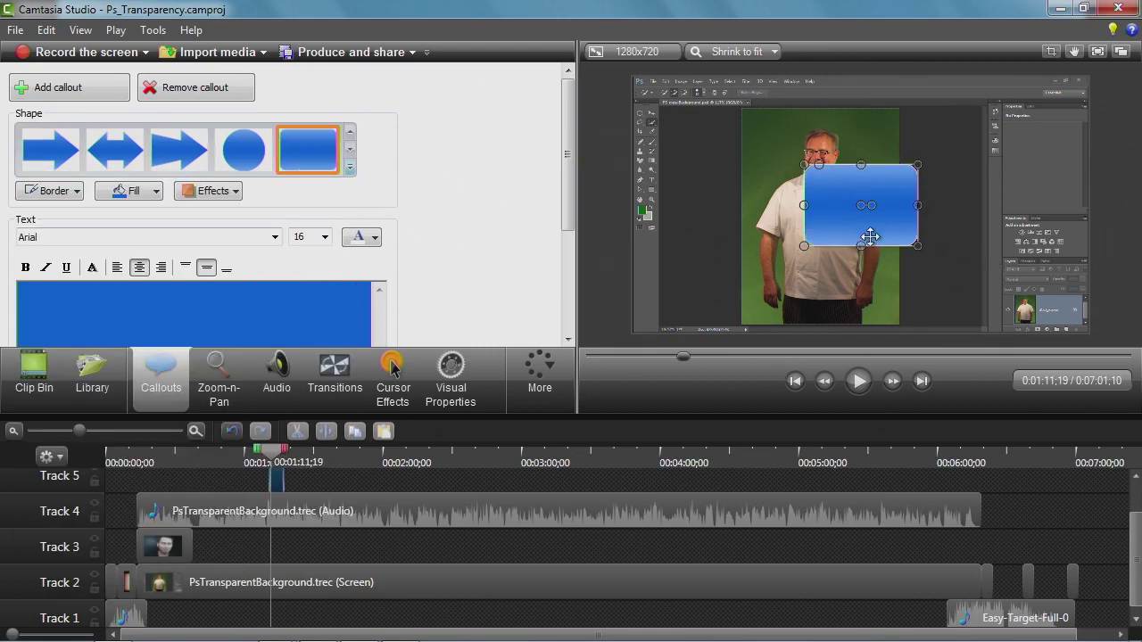
Enlarge the rounded rectangle callout and position it across the man's torso, just below his face
drag(889, 229, 791, 198)
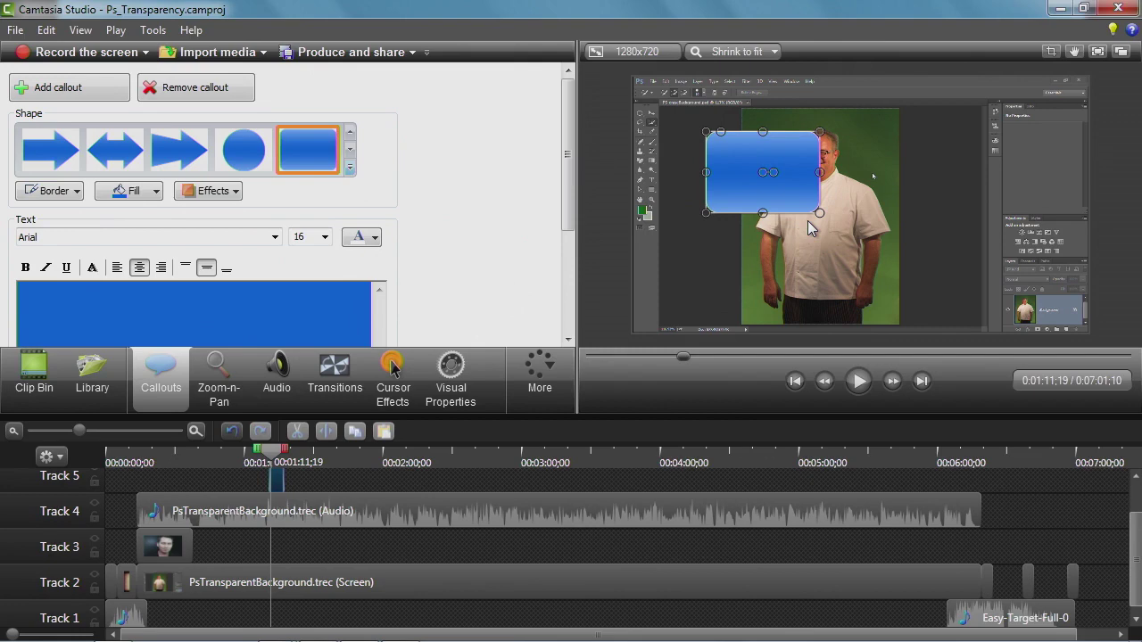
drag(819, 213, 905, 264)
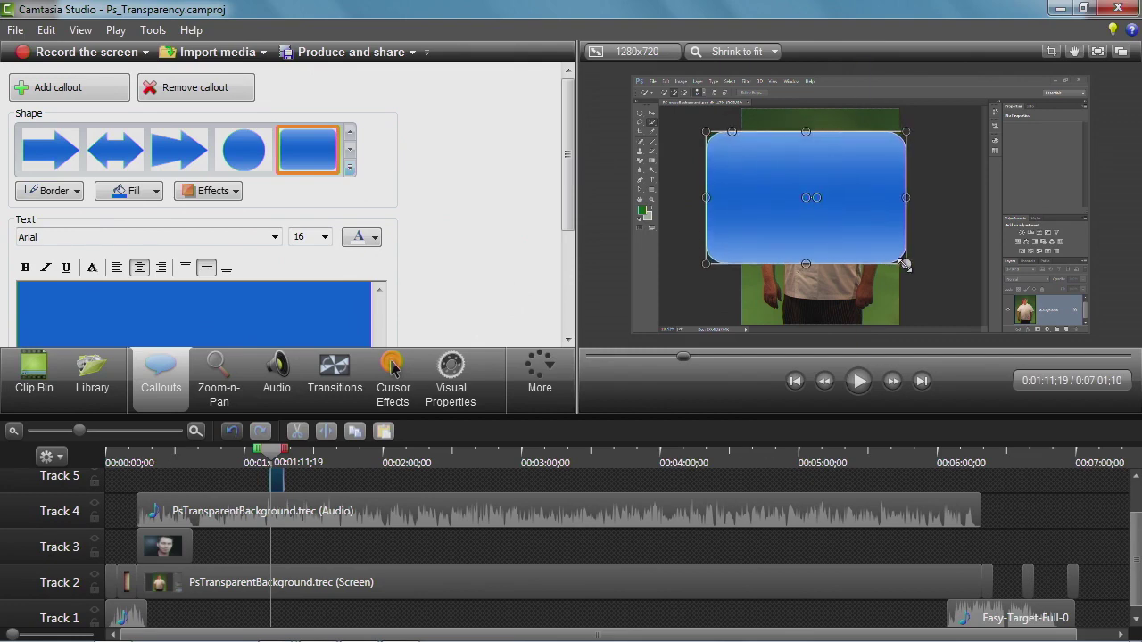
drag(864, 220, 872, 250)
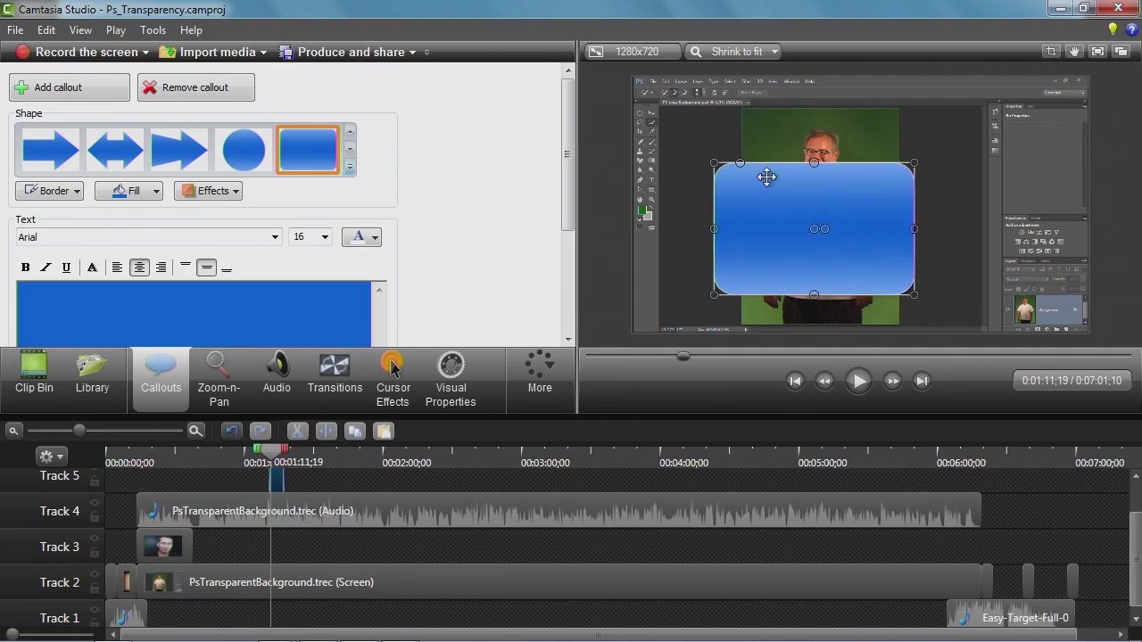
drag(814, 163, 814, 179)
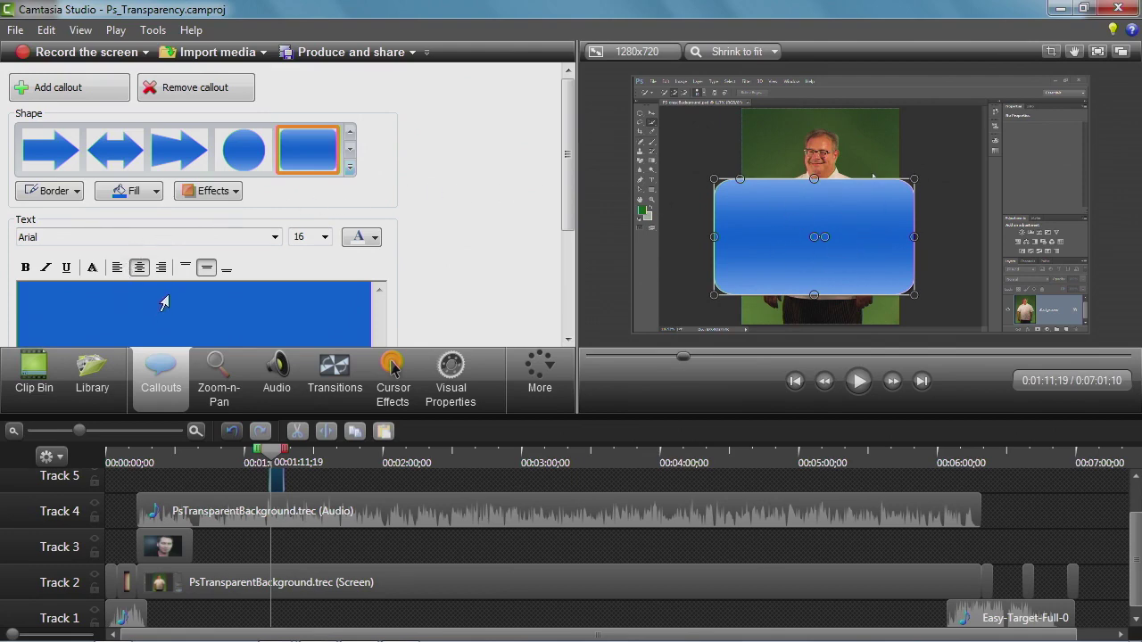
Enter the callout text "Non-Destructive Editing"
drag(566, 158, 569, 185)
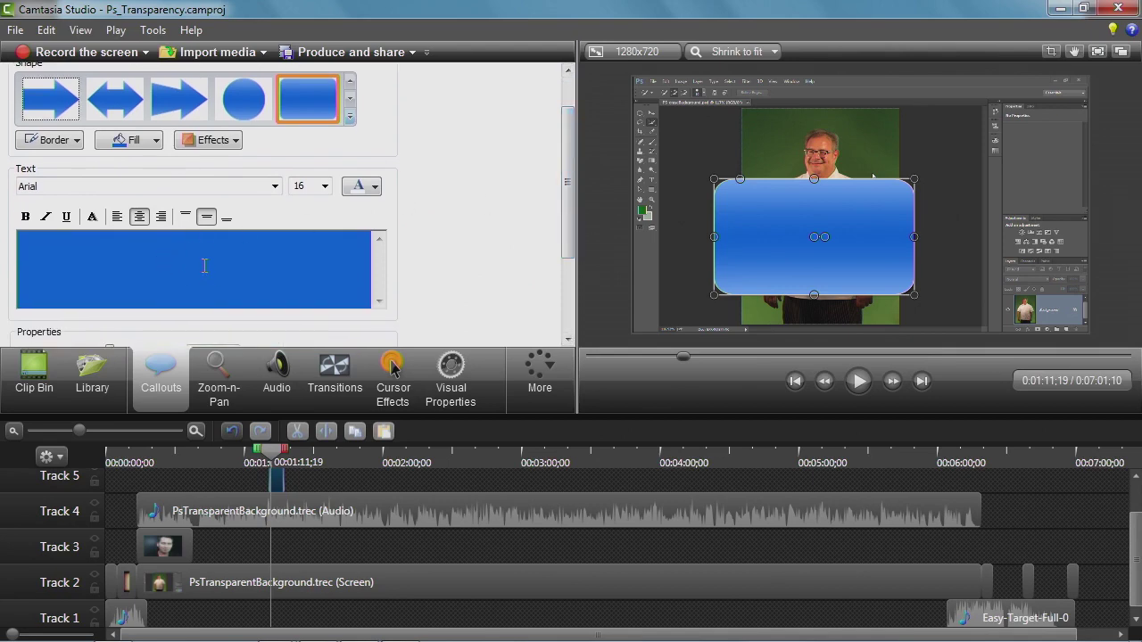
click(241, 266)
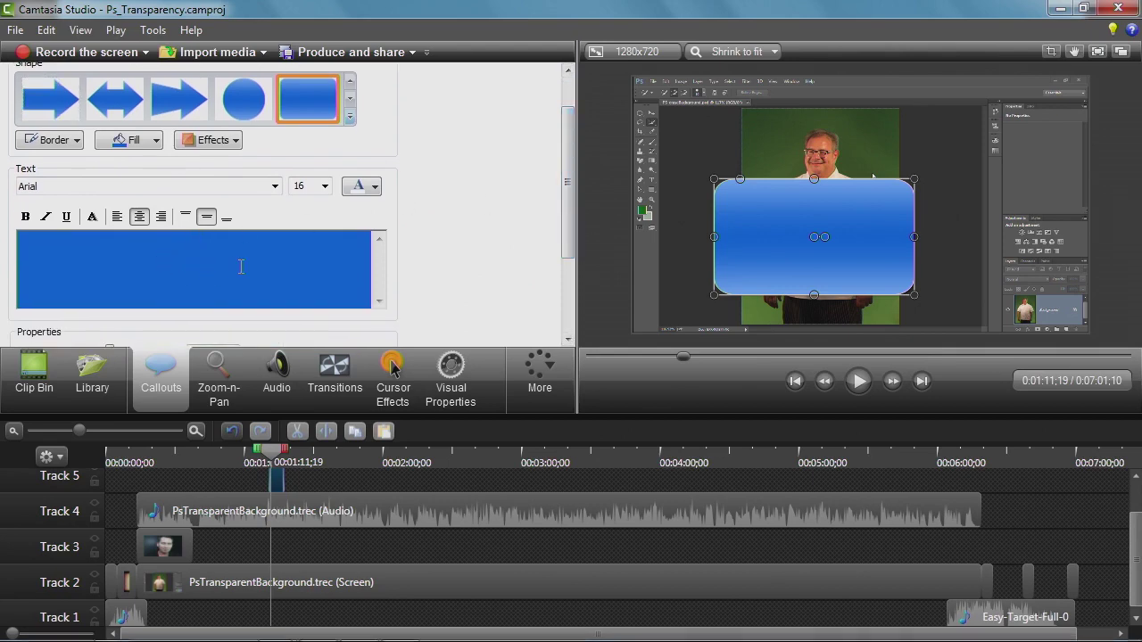
text(nON)
key(BackSpace)
key(BackSpace)
key(BackSpace)
text(No)
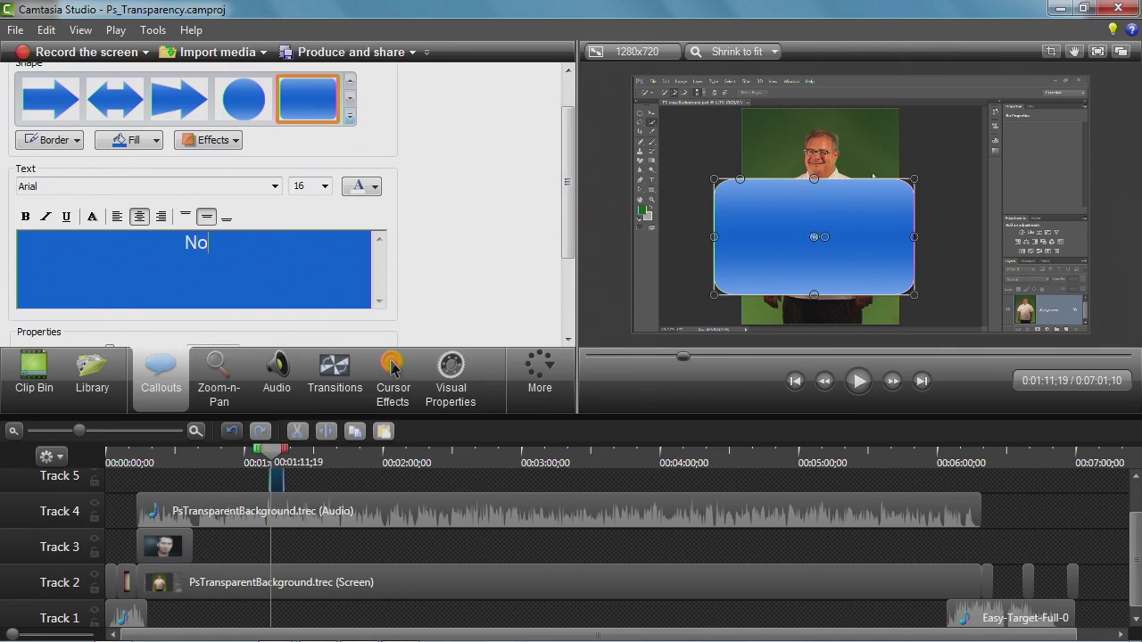
text(n-Destr)
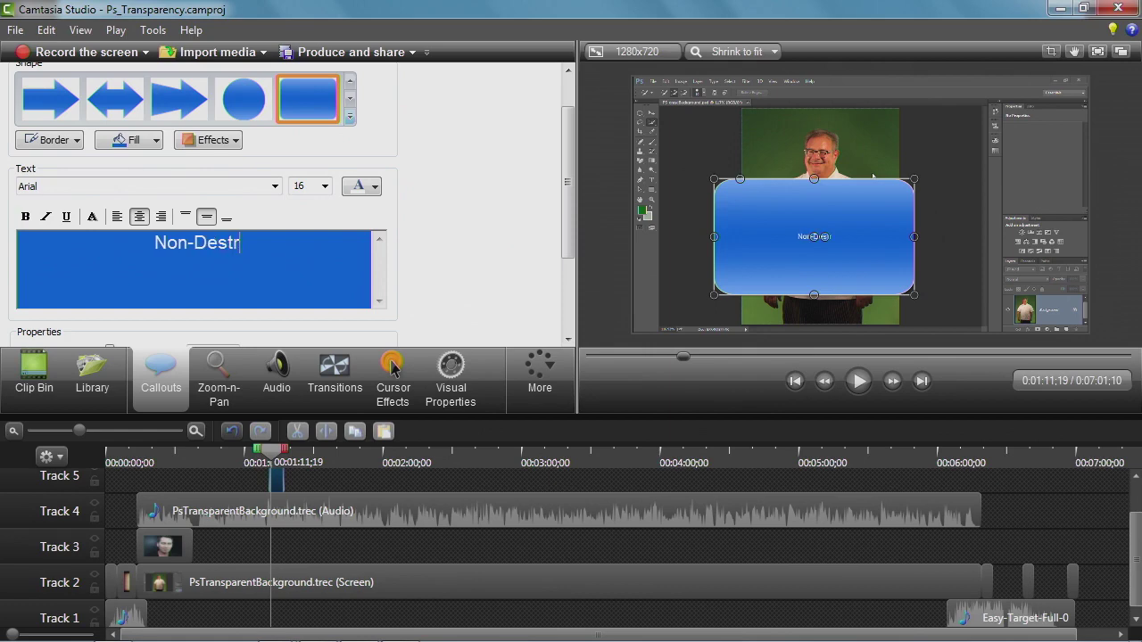
text(uctive E)
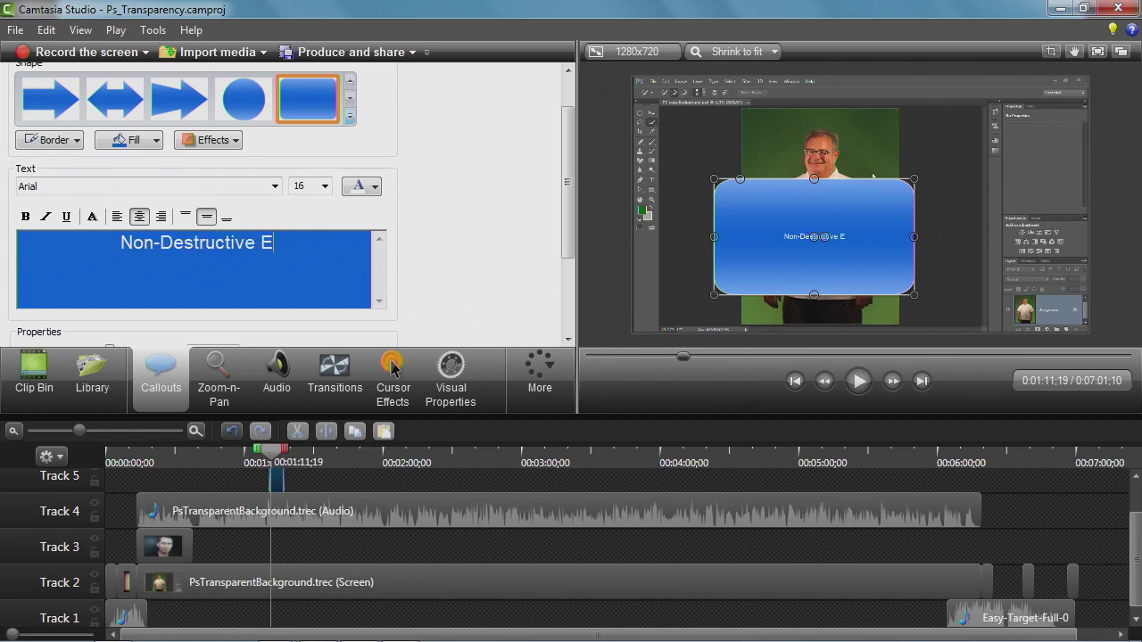
text(diting)
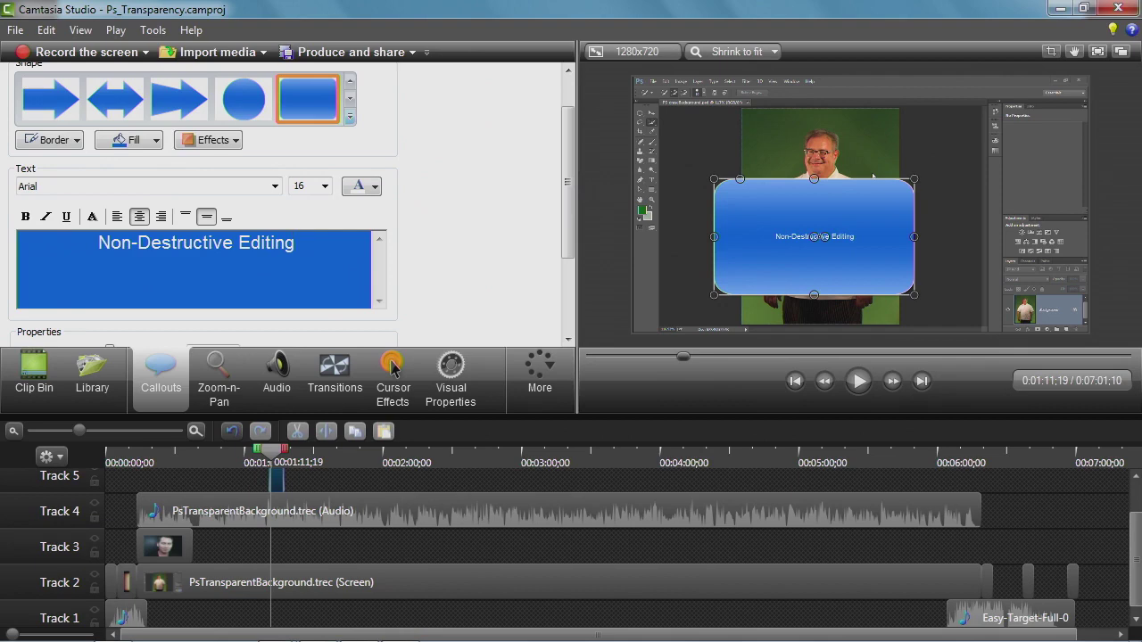
Format the "Non-Destructive Editing" callout text in Arial Black at size 28, without bold, and look over the text color palette
drag(303, 248, 70, 246)
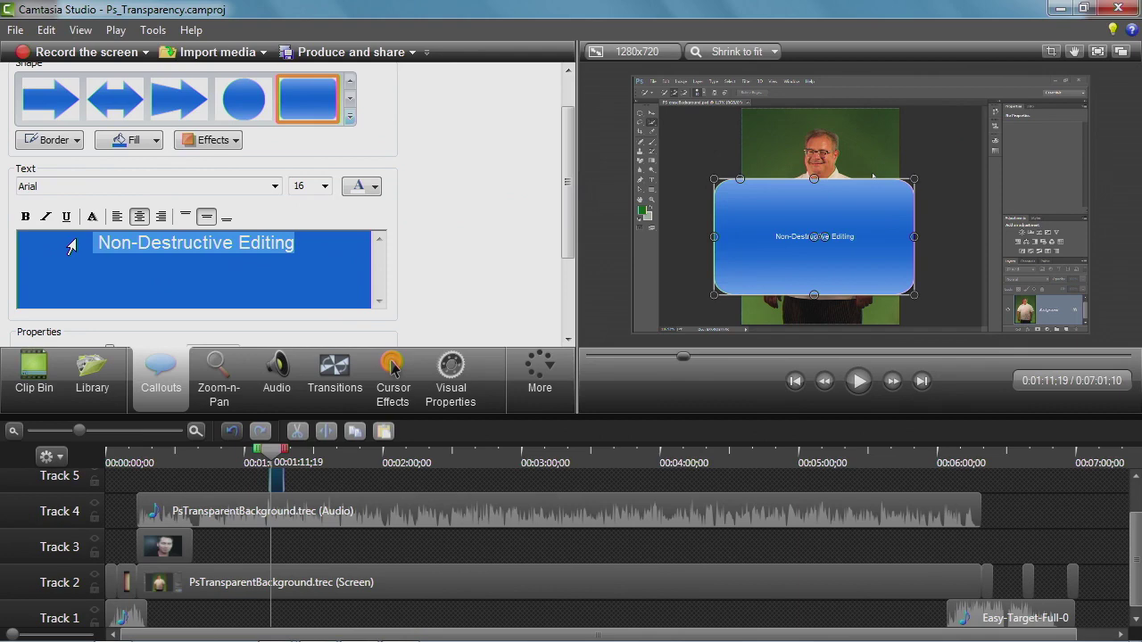
click(25, 217)
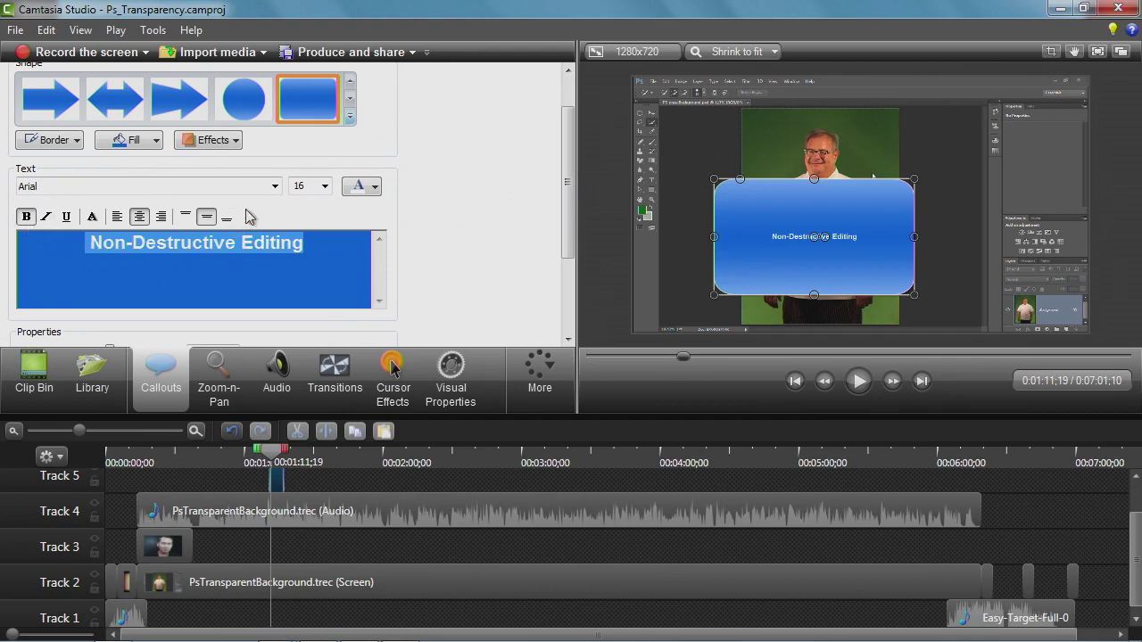
click(274, 185)
click(161, 245)
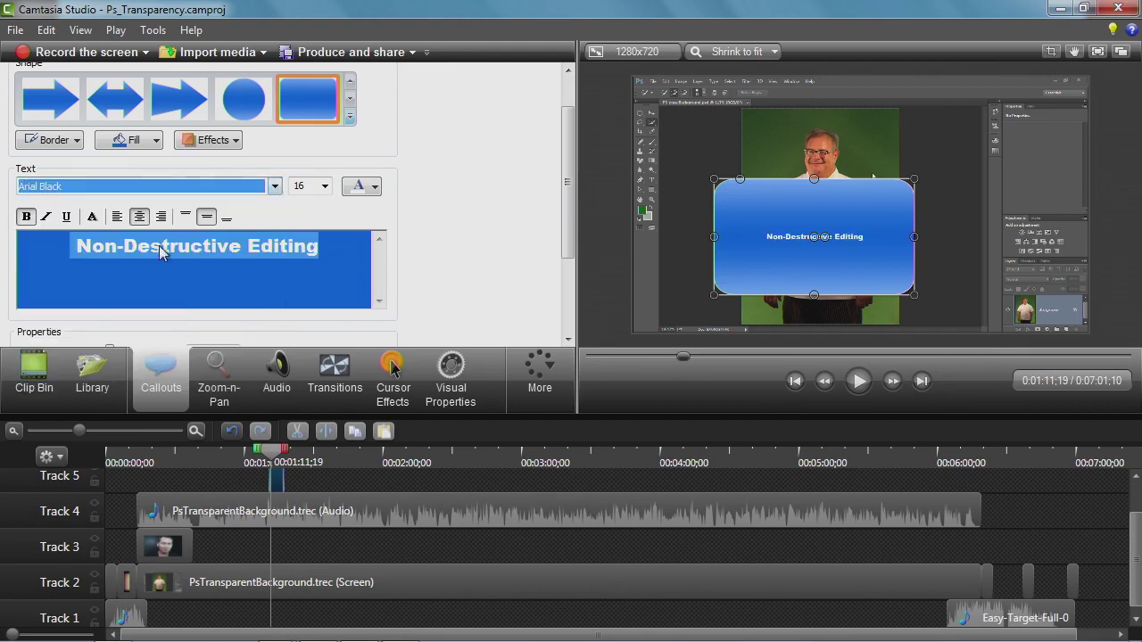
click(25, 217)
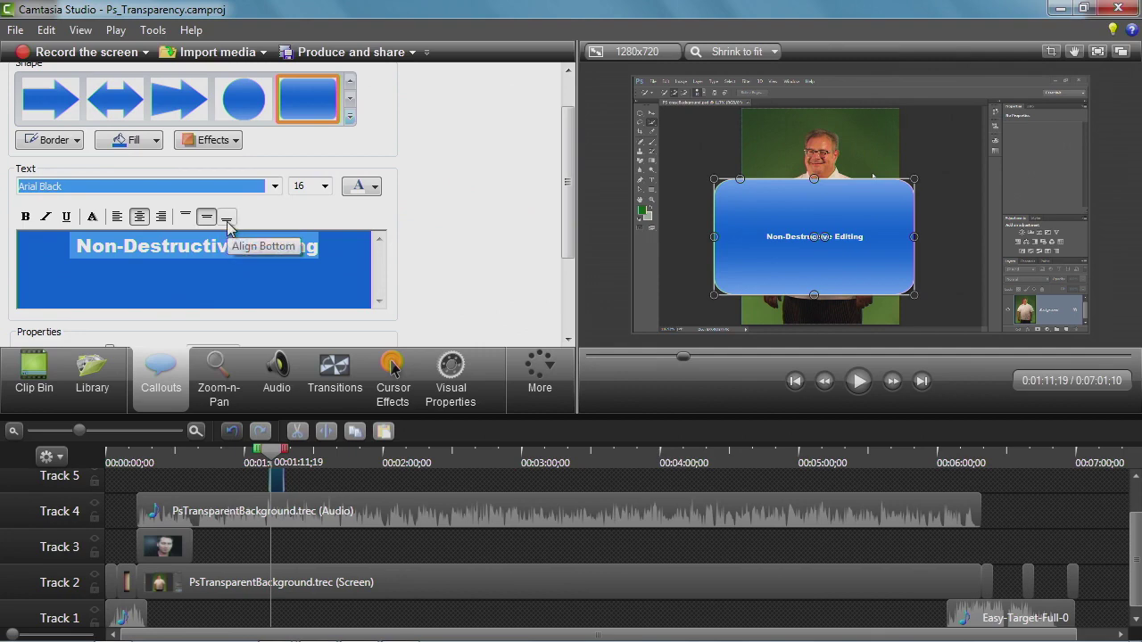
click(327, 187)
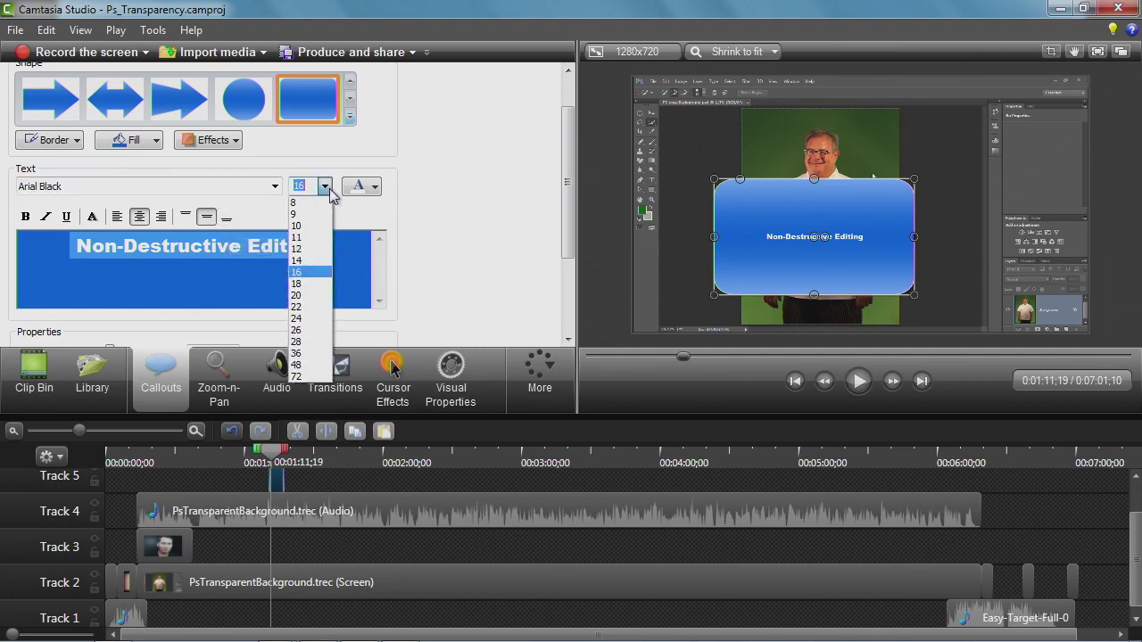
click(312, 341)
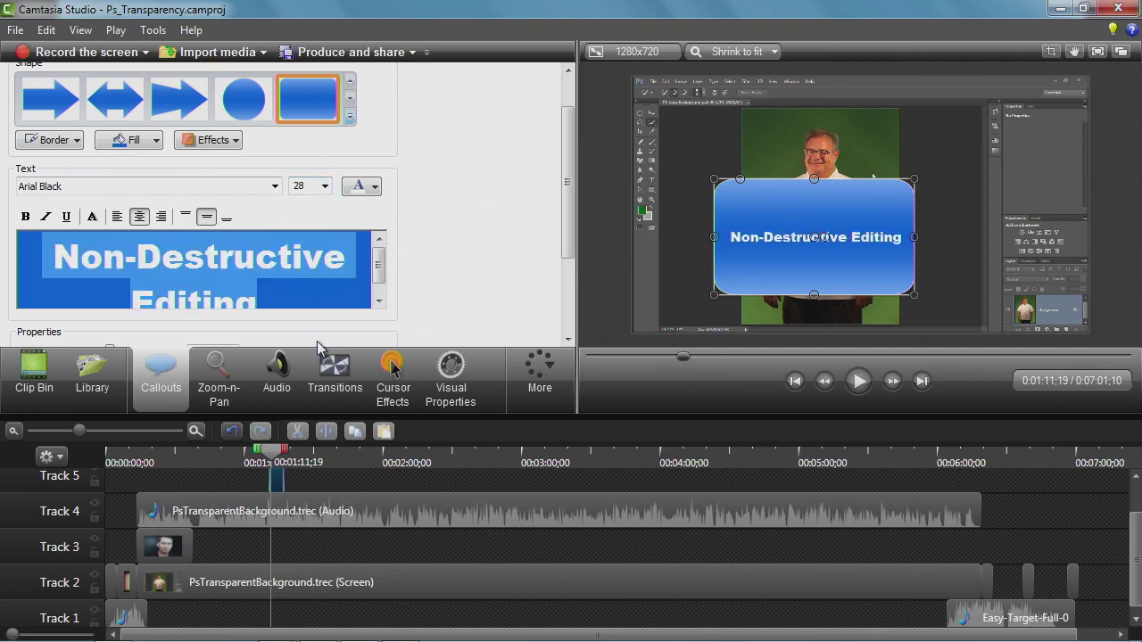
click(374, 187)
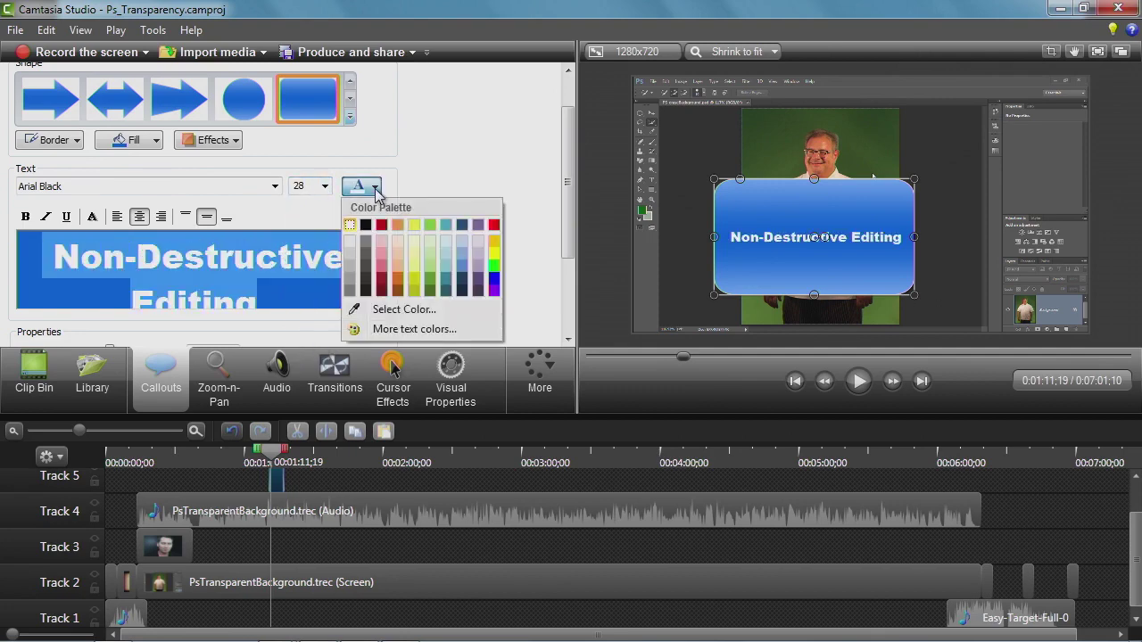
click(426, 170)
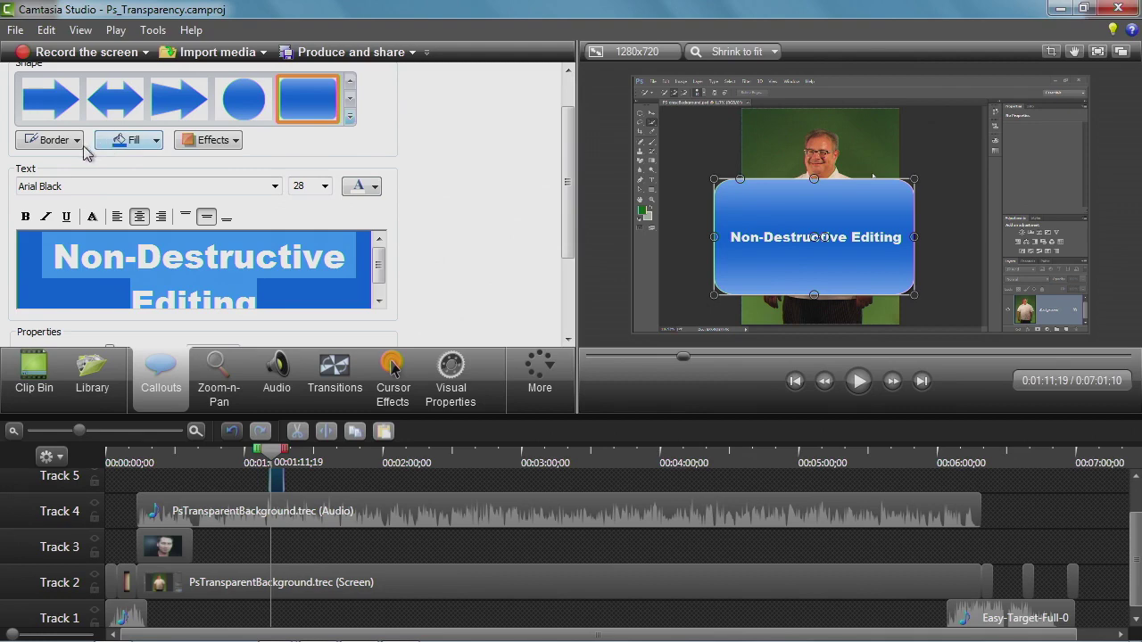
Try Aqua, Lighter 40% as the callout fill and replace it with the light blue basic color, RGB 85, 170, 255
click(143, 143)
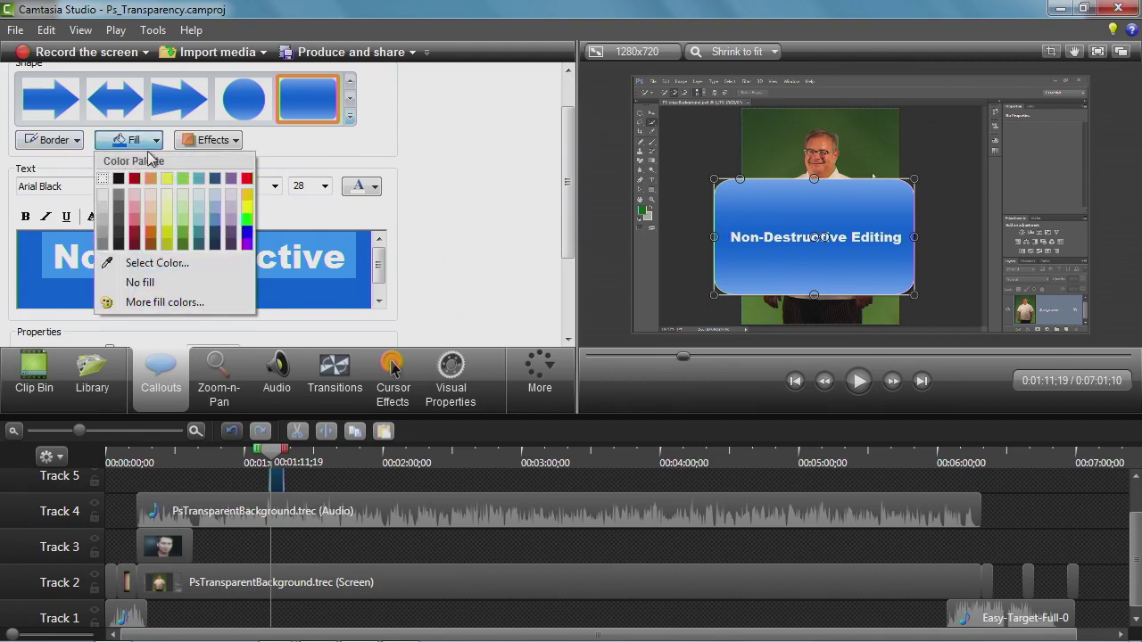
click(200, 222)
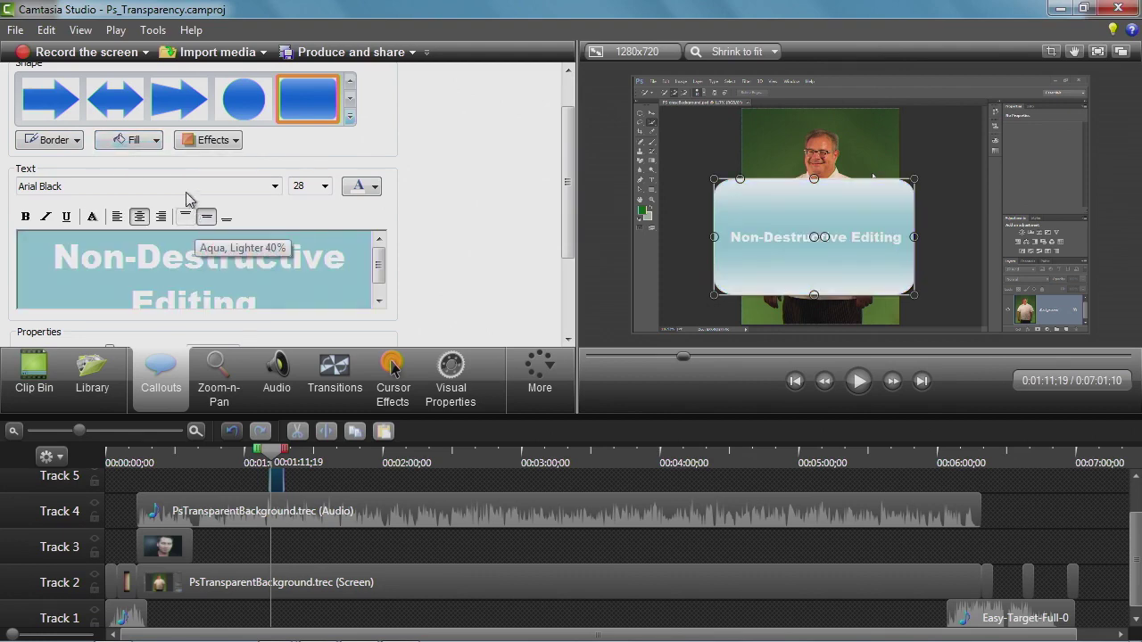
click(158, 142)
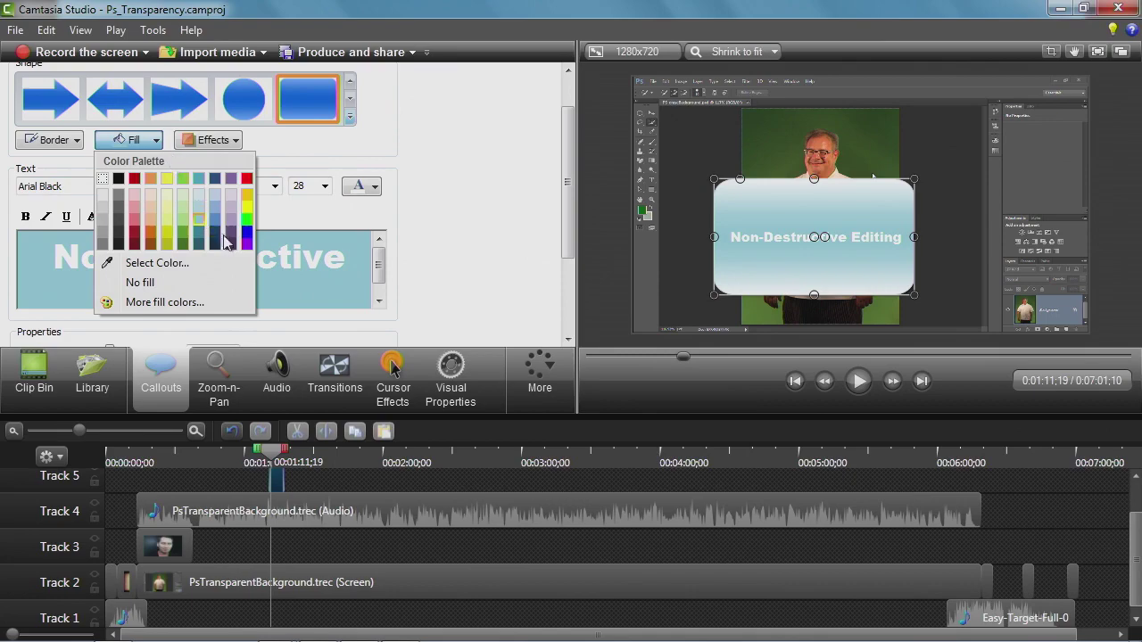
click(157, 303)
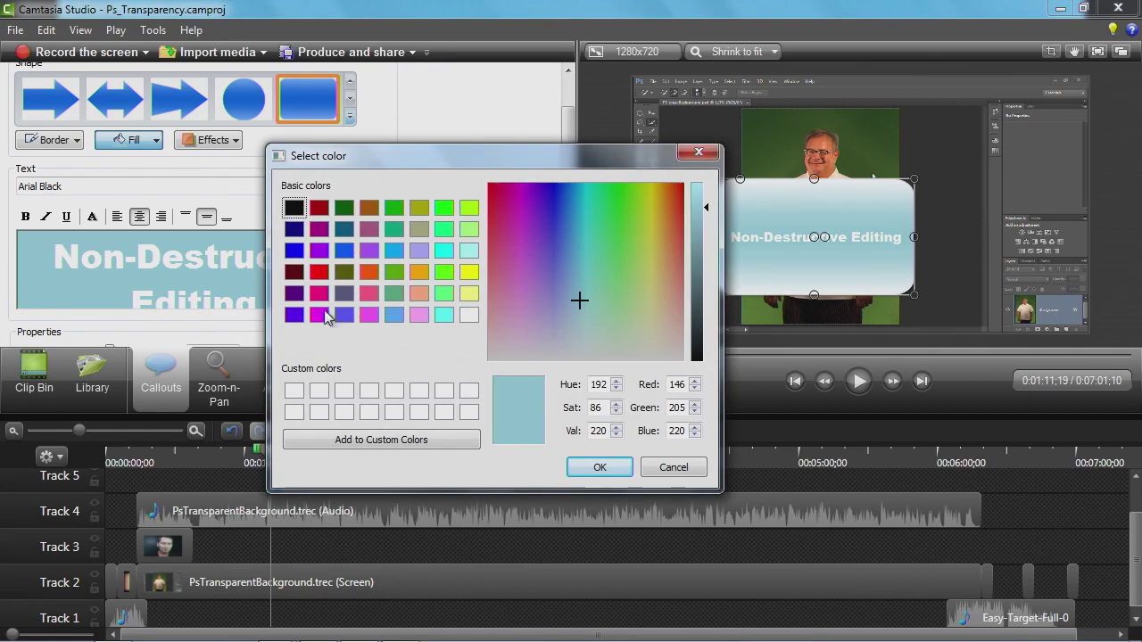
click(395, 315)
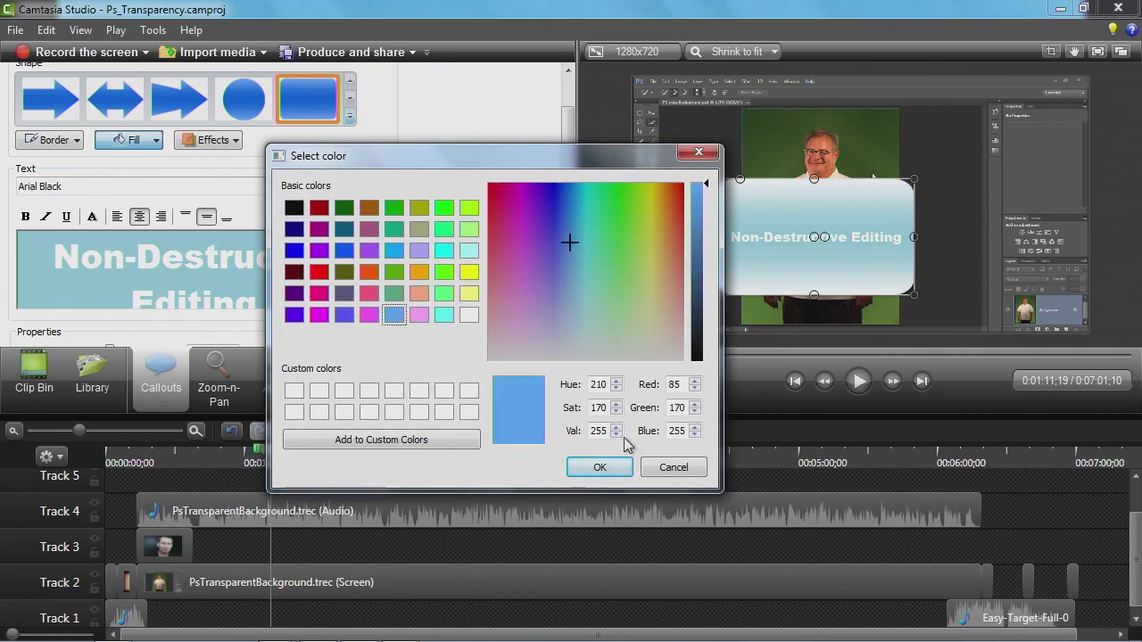
click(622, 469)
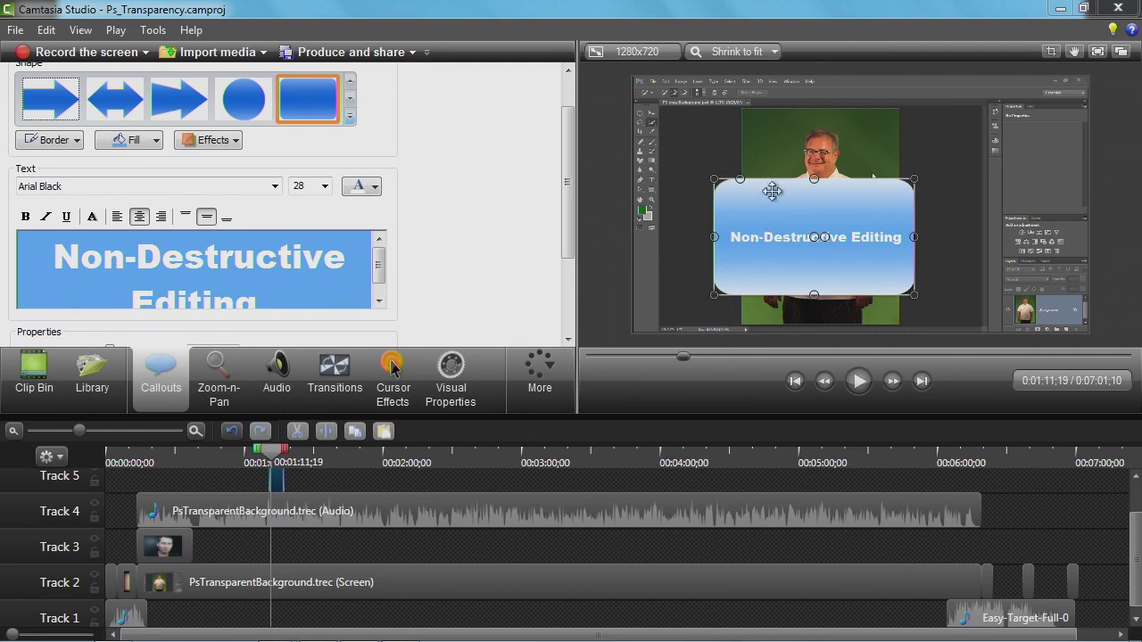
Apply the second effect style, a glossy blue gradient, to the callout and check the available flip options
click(234, 140)
mouse_move(237, 184)
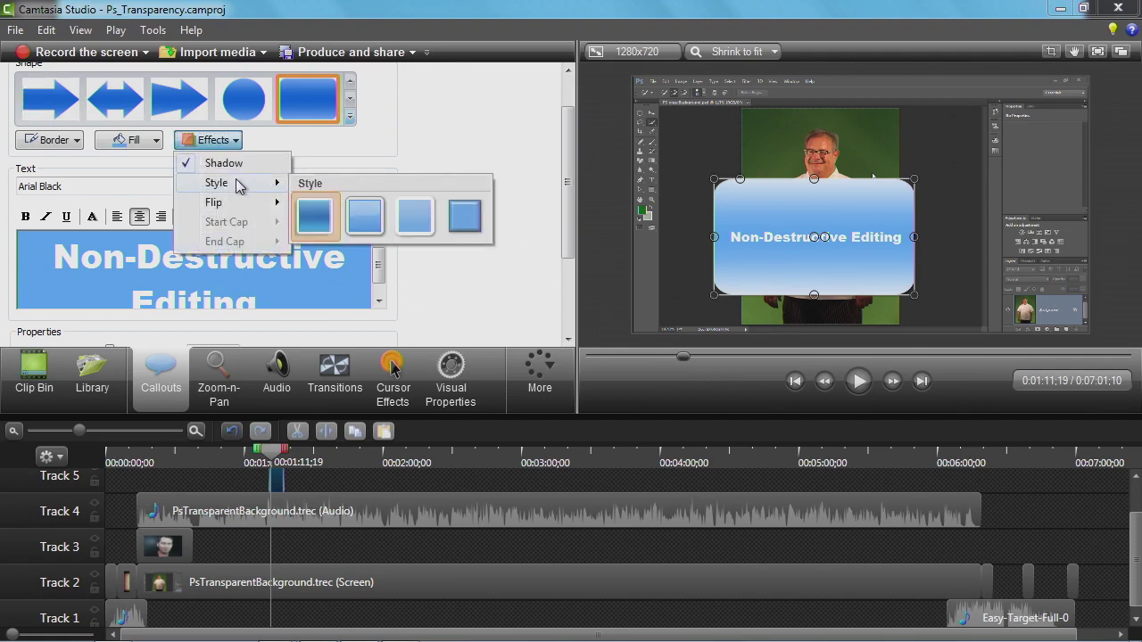
click(358, 221)
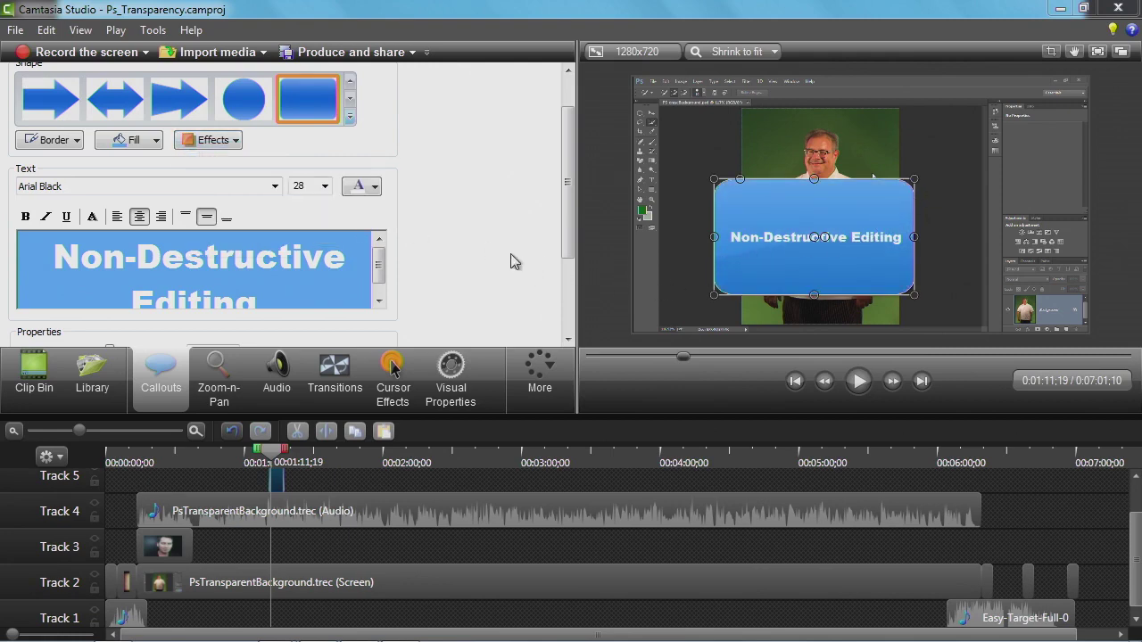
click(234, 141)
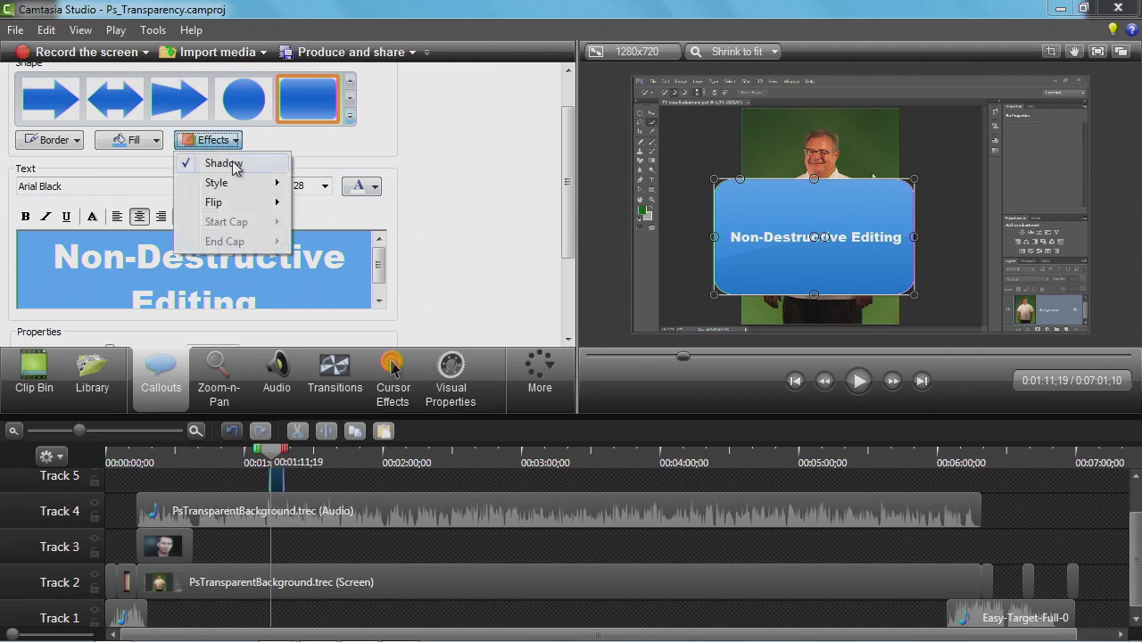
mouse_move(237, 206)
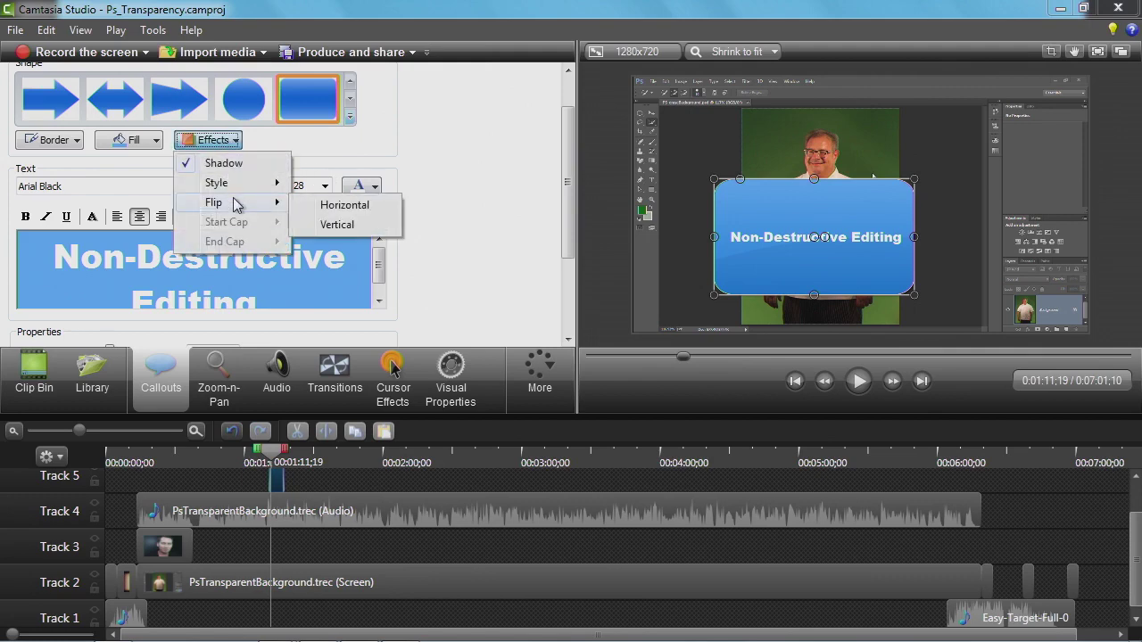
click(258, 135)
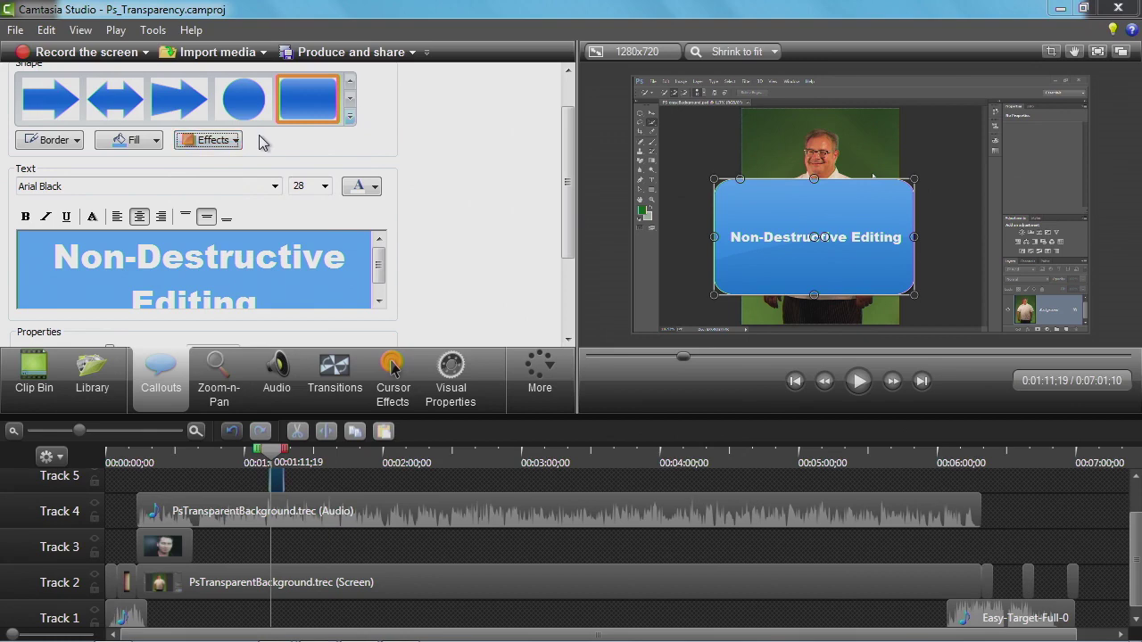
Flatten the callout to a shallow banner, tighten its corner rounding, and place it across the man's torso, extending past the photo's right edge
drag(821, 273, 868, 284)
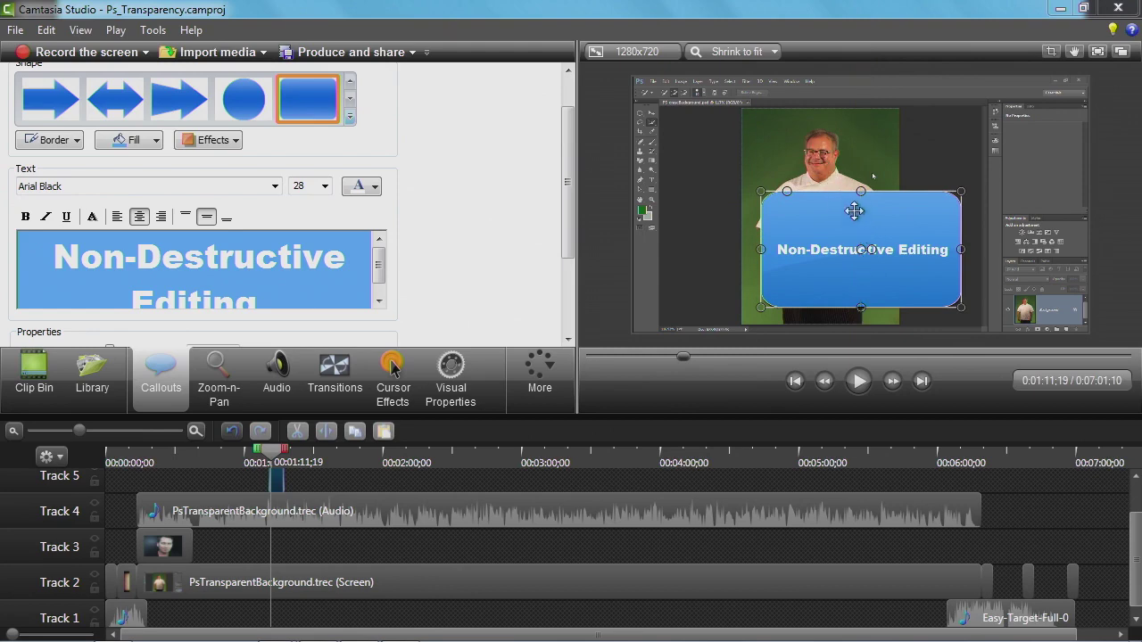
drag(791, 199, 788, 199)
drag(860, 308, 861, 258)
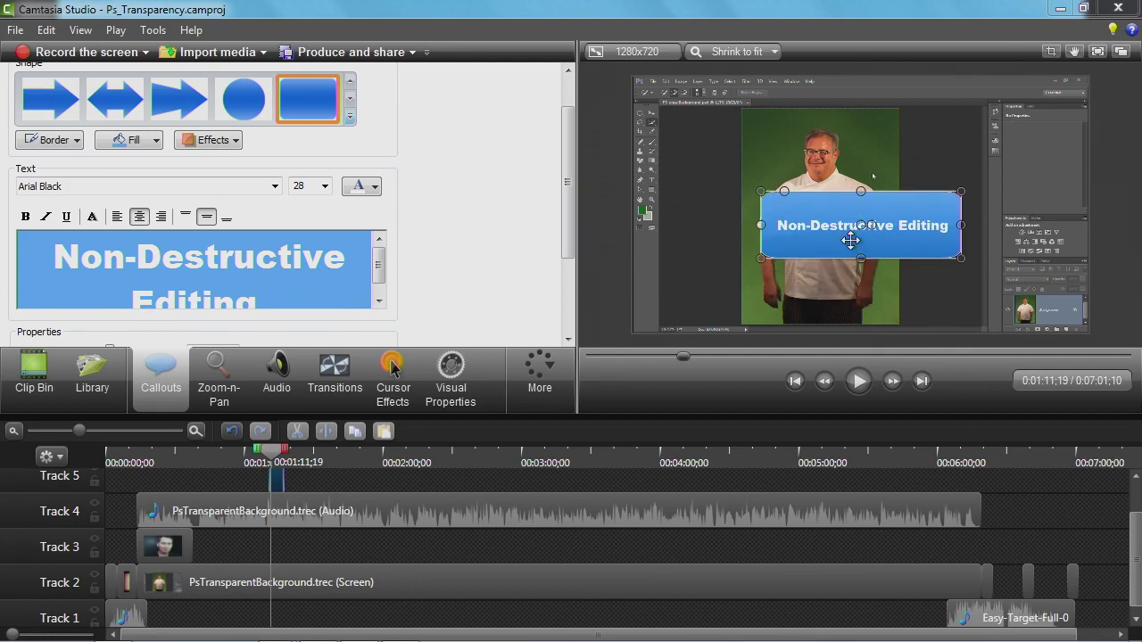
mouse_move(785, 194)
mouse_down()
mouse_move(822, 196)
mouse_move(778, 198)
mouse_up()
drag(888, 246, 887, 257)
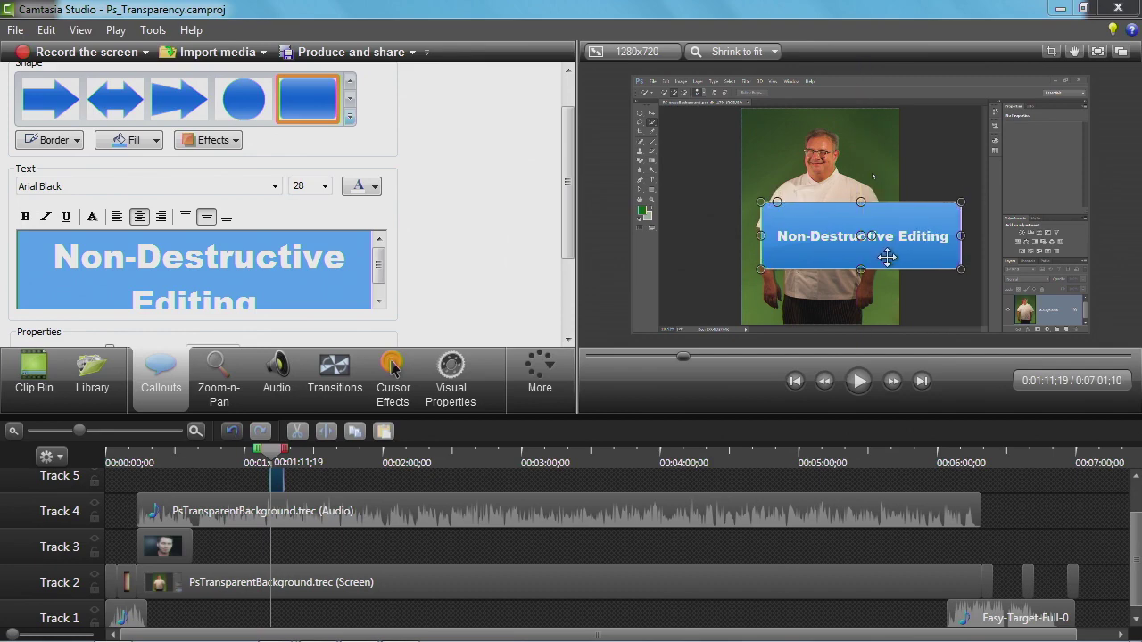
click(348, 117)
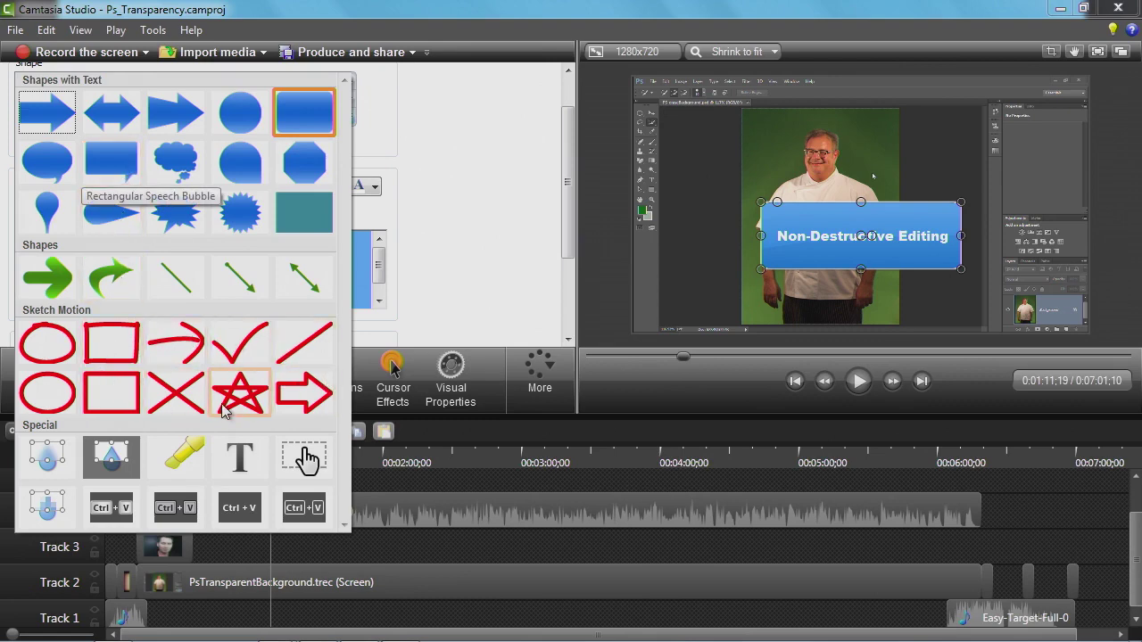
click(463, 144)
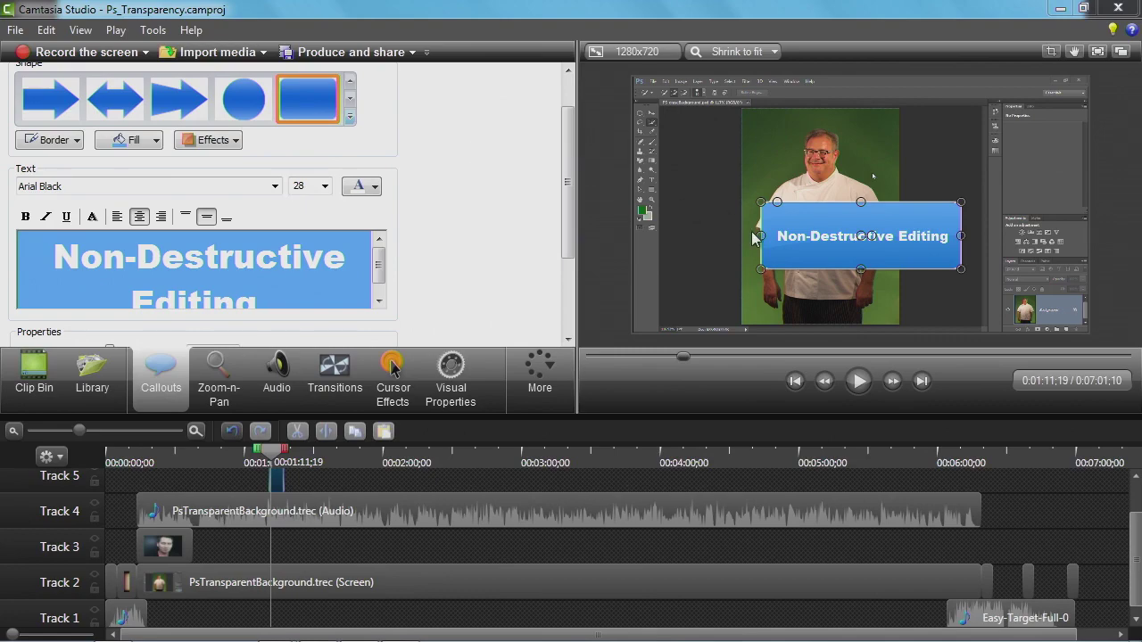
Play the callout from its start at 0:01:10;19, pause at 0:01:18;05, and review its fade-in and fade-out settings
drag(88, 430, 121, 425)
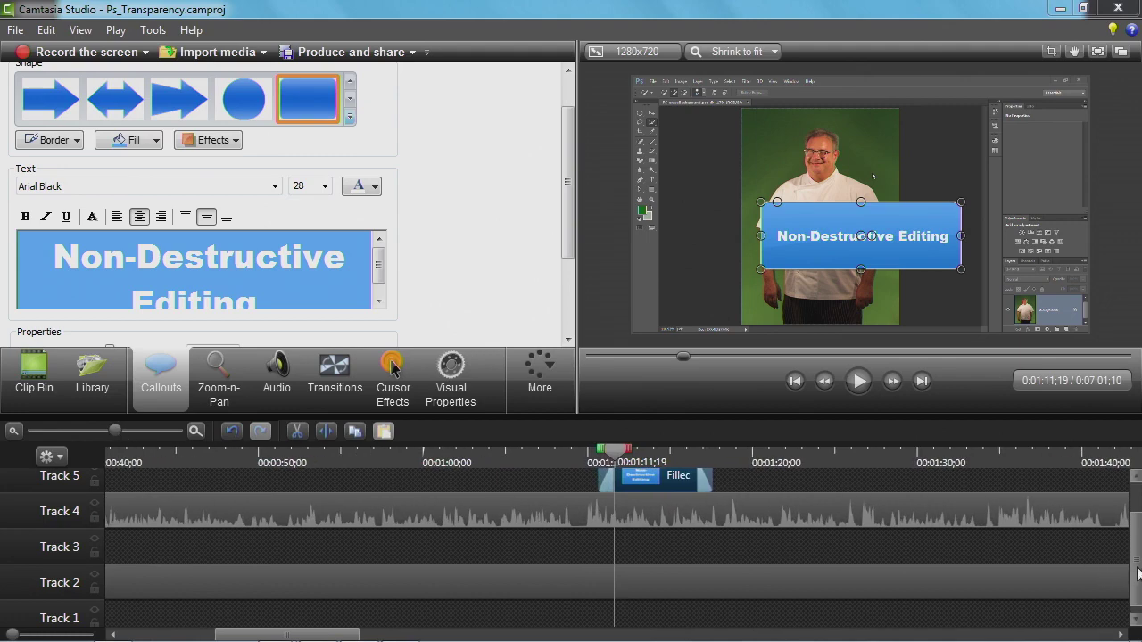
scroll(1112, 573, up, 1)
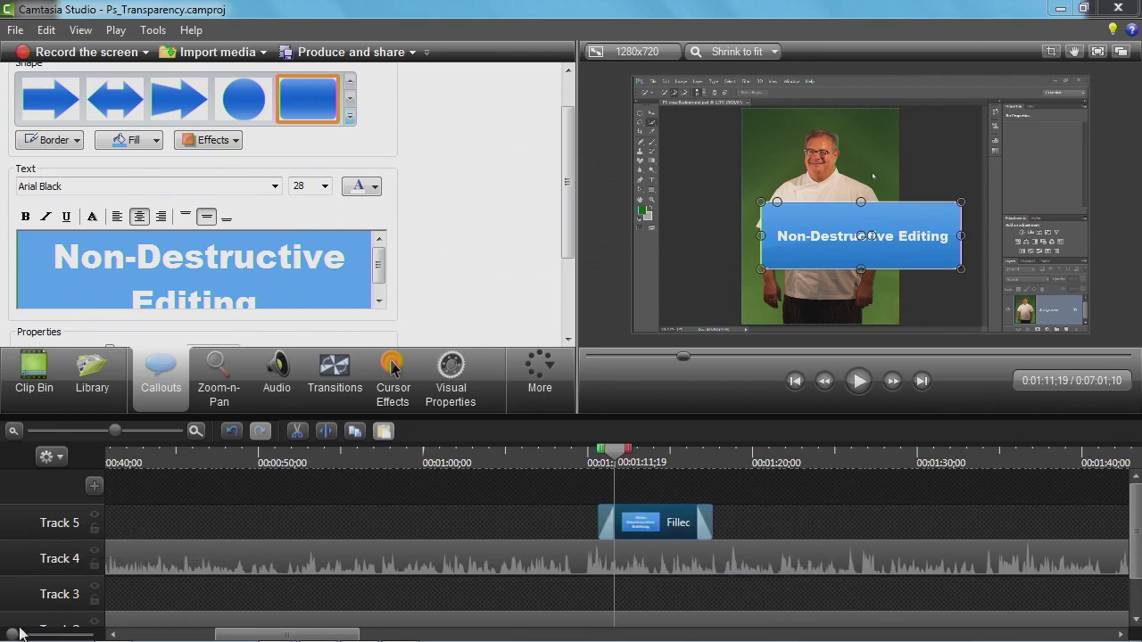
drag(13, 633, 18, 633)
scroll(1041, 522, up, 1)
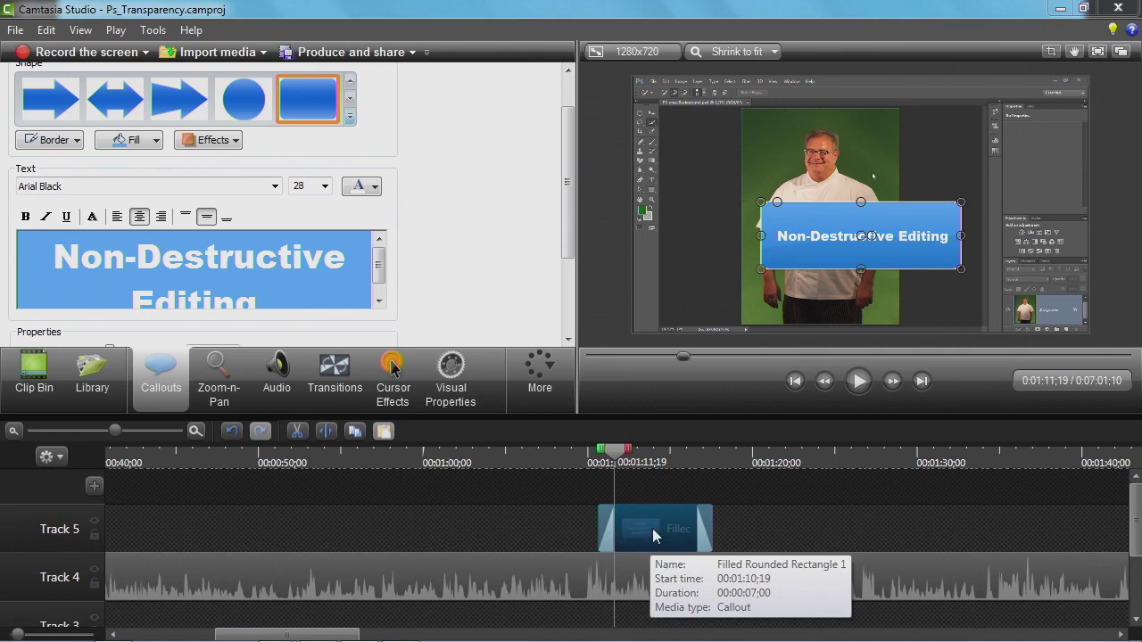
drag(618, 453, 589, 453)
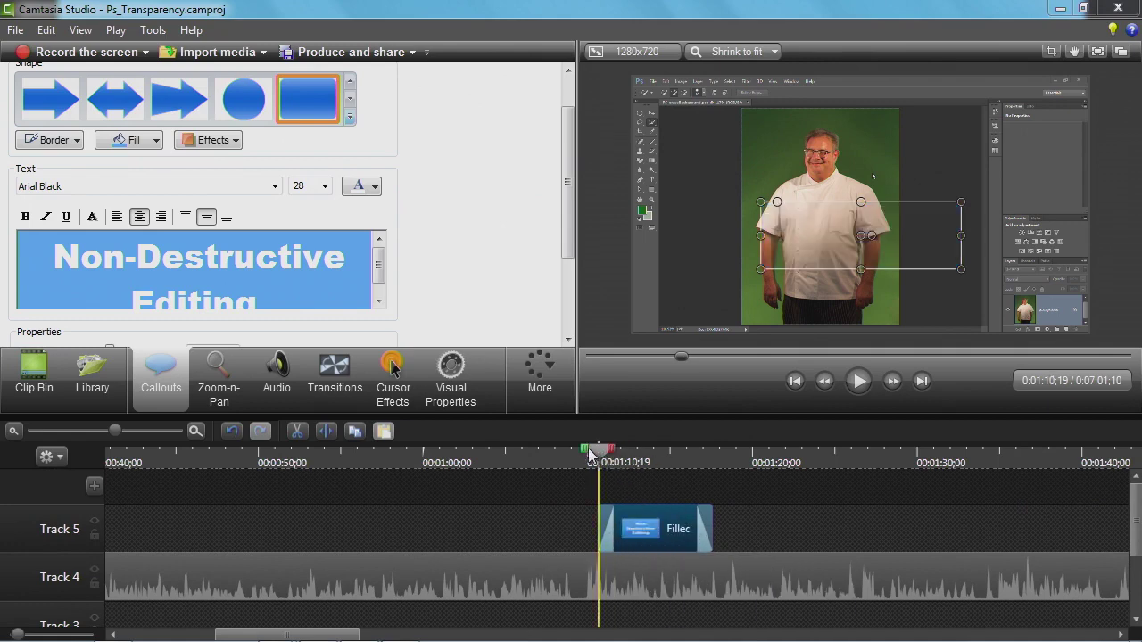
key(space)
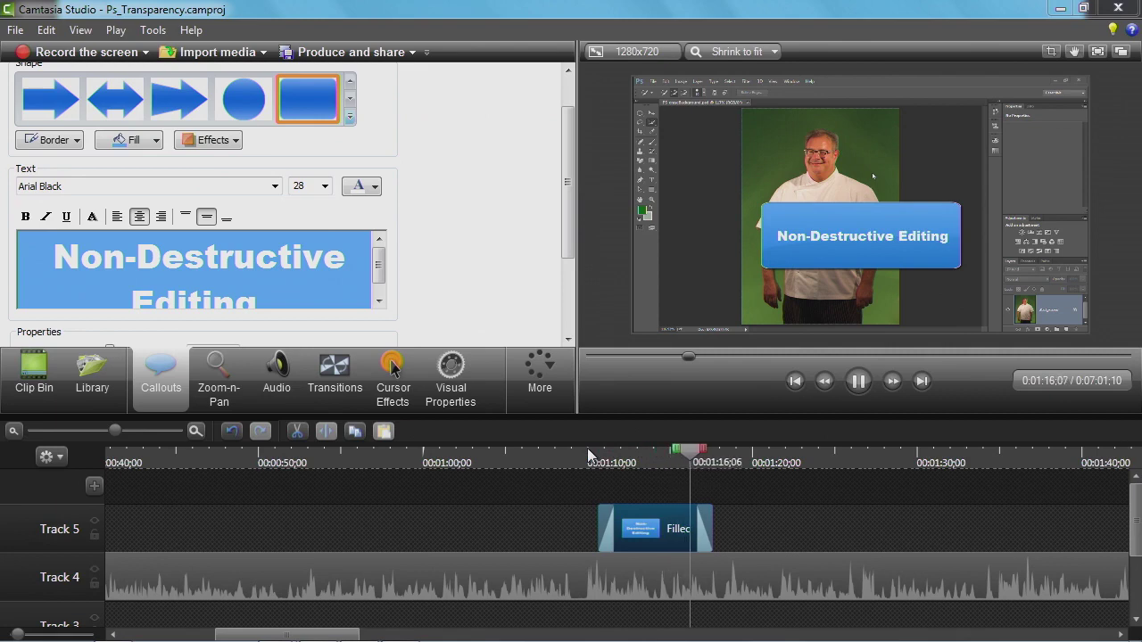
key(space)
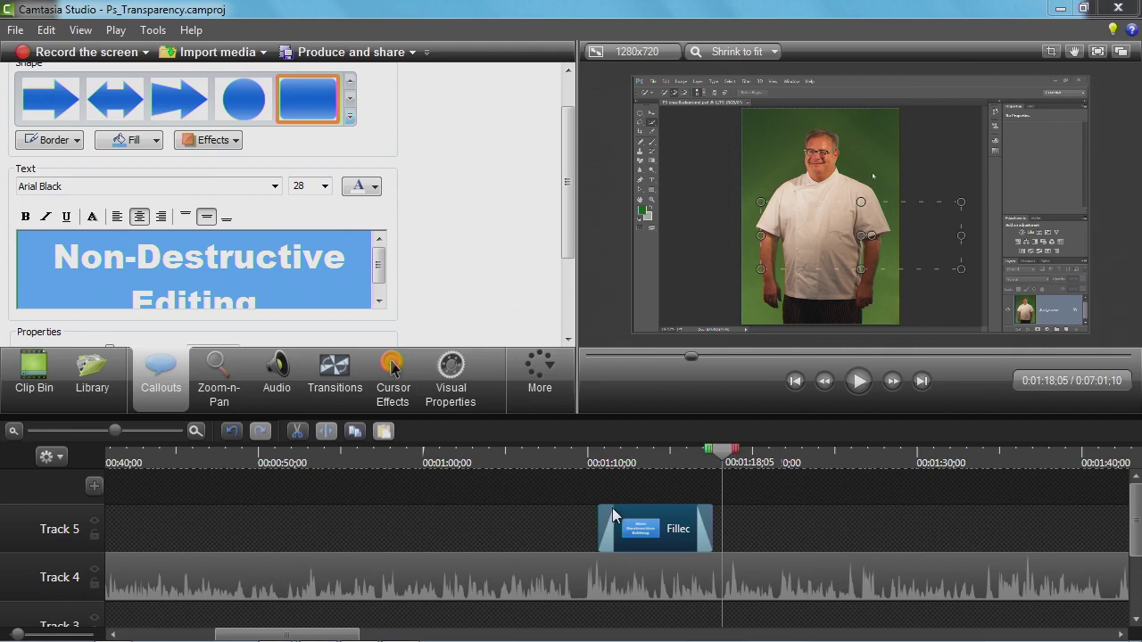
drag(569, 214, 568, 282)
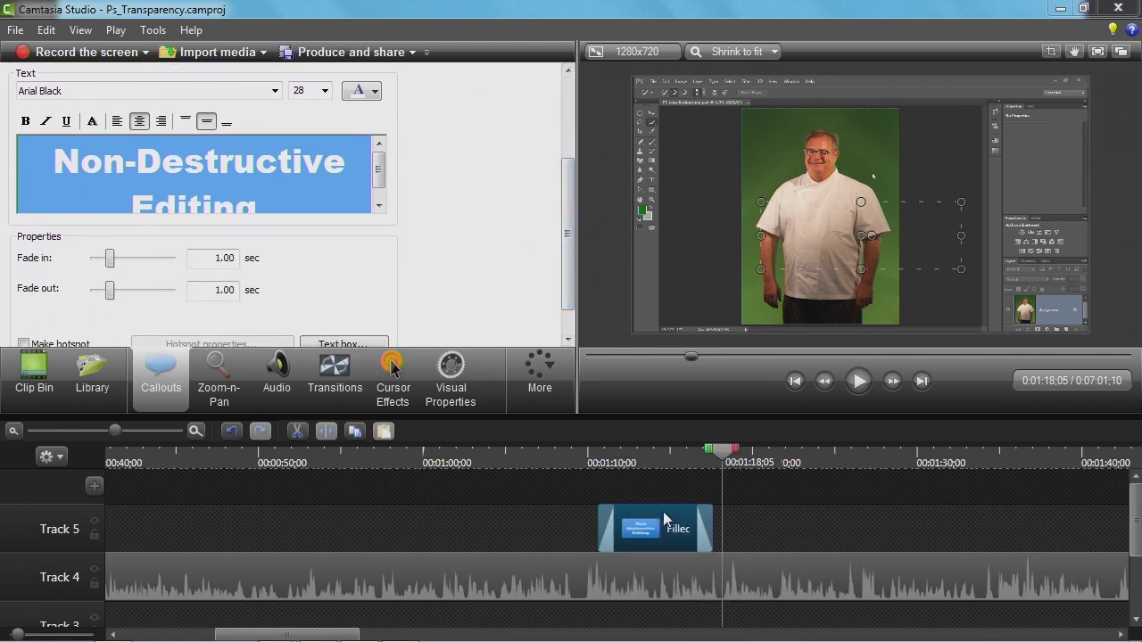
drag(569, 245, 554, 289)
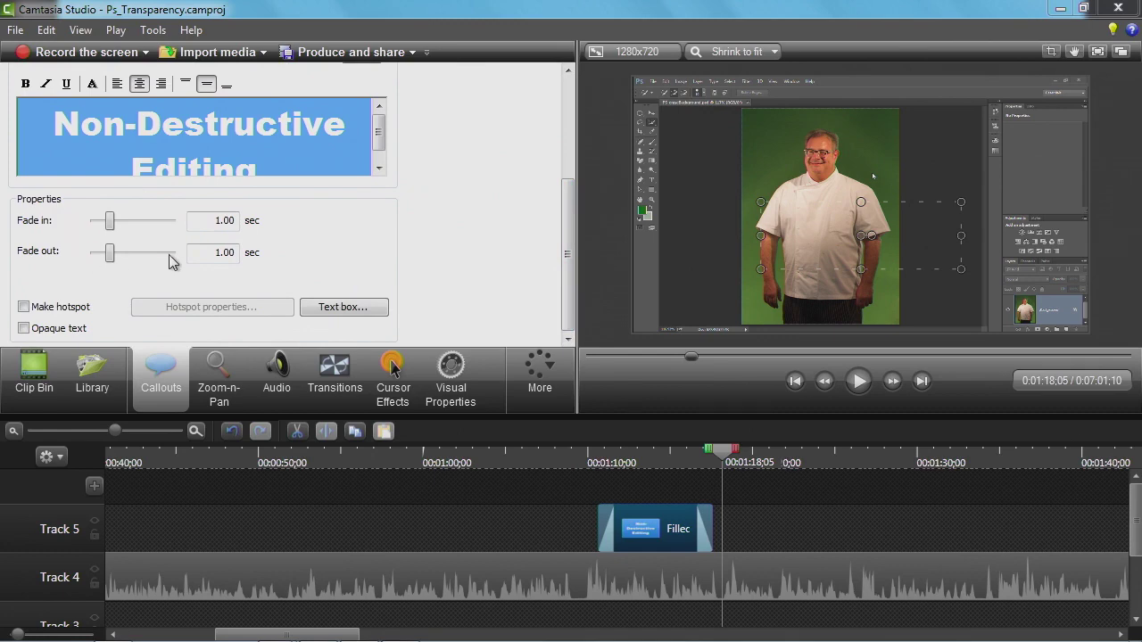
Add another rounded rectangle callout on Track 5 at 0:01:28;01
drag(564, 285, 563, 141)
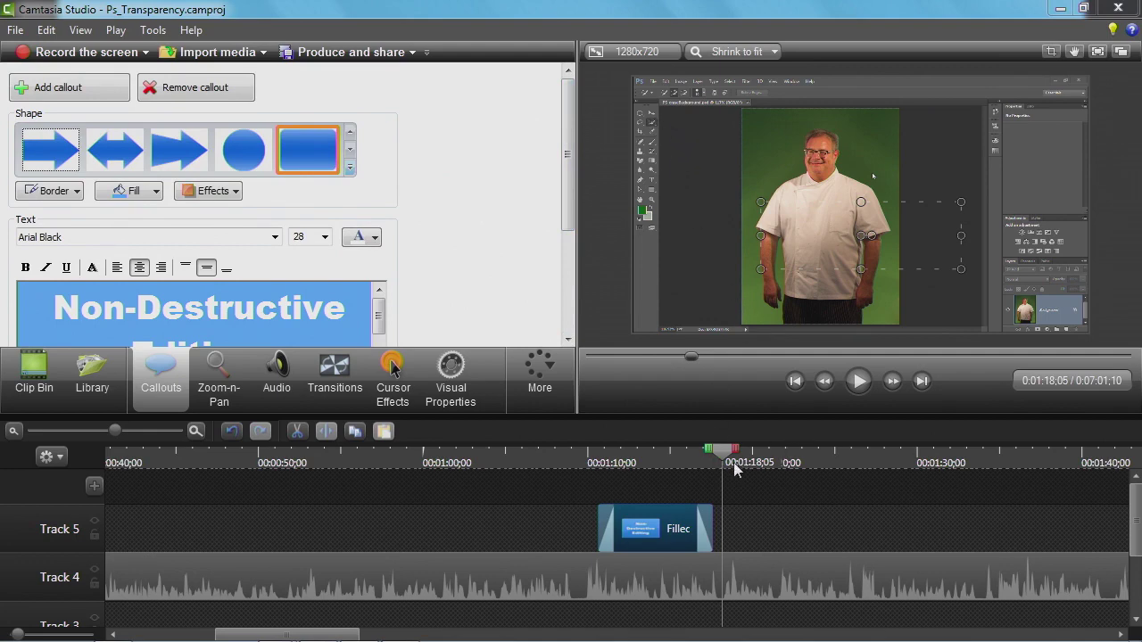
drag(724, 457, 885, 451)
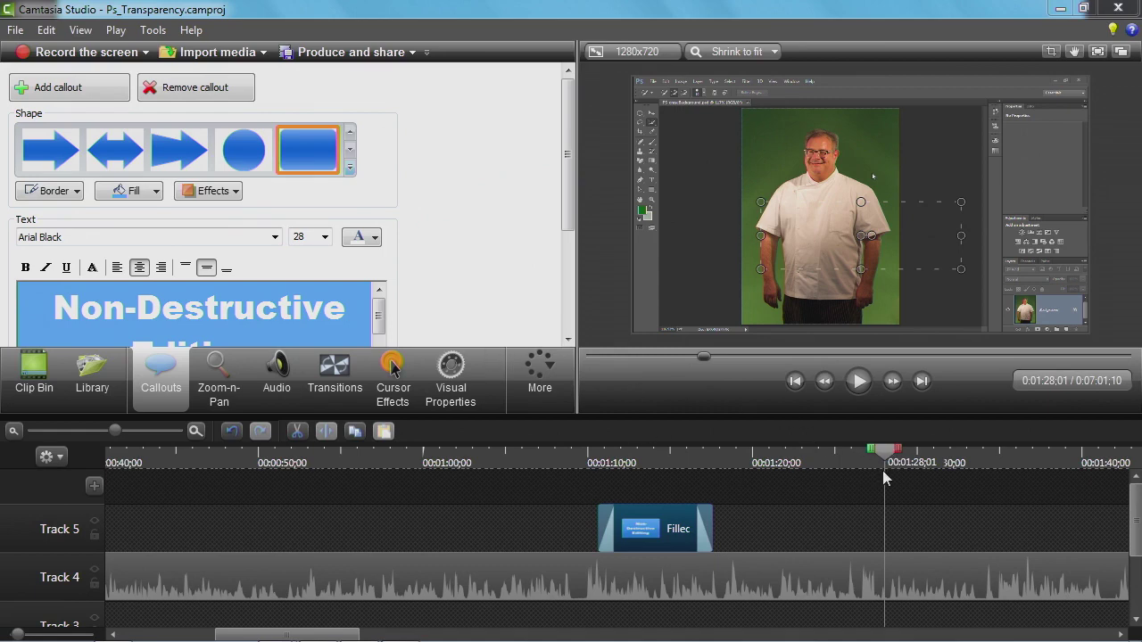
click(58, 93)
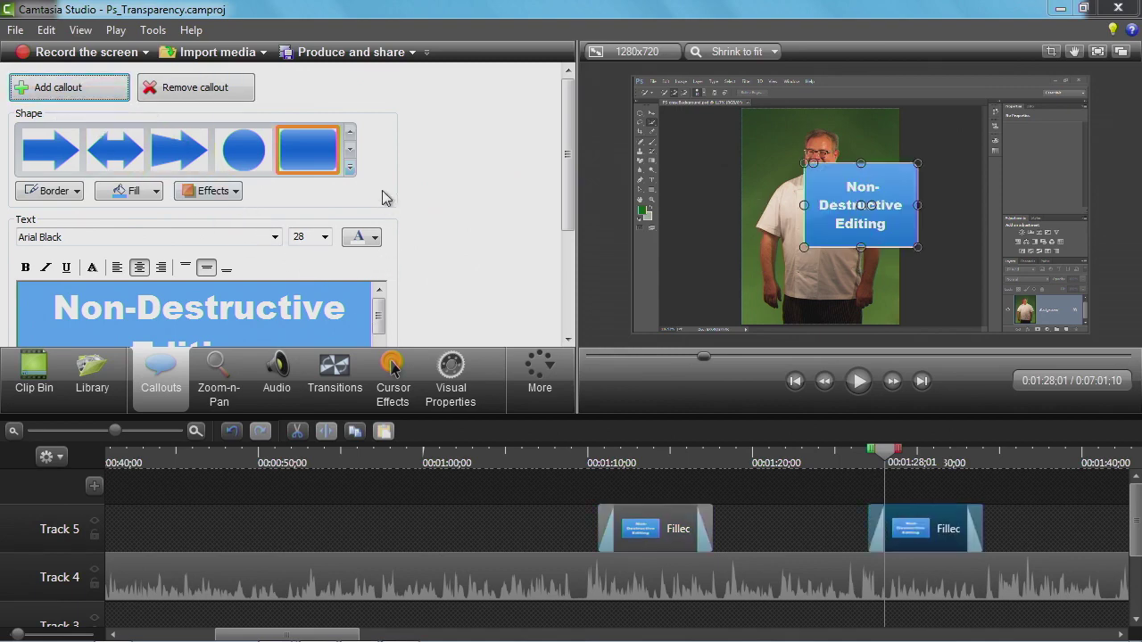
Change the new callout to the red Sketch Motion arrow, then flatten and rotate it to point up-left at the highlighted tool in the recorded Photoshop toolbox
click(350, 168)
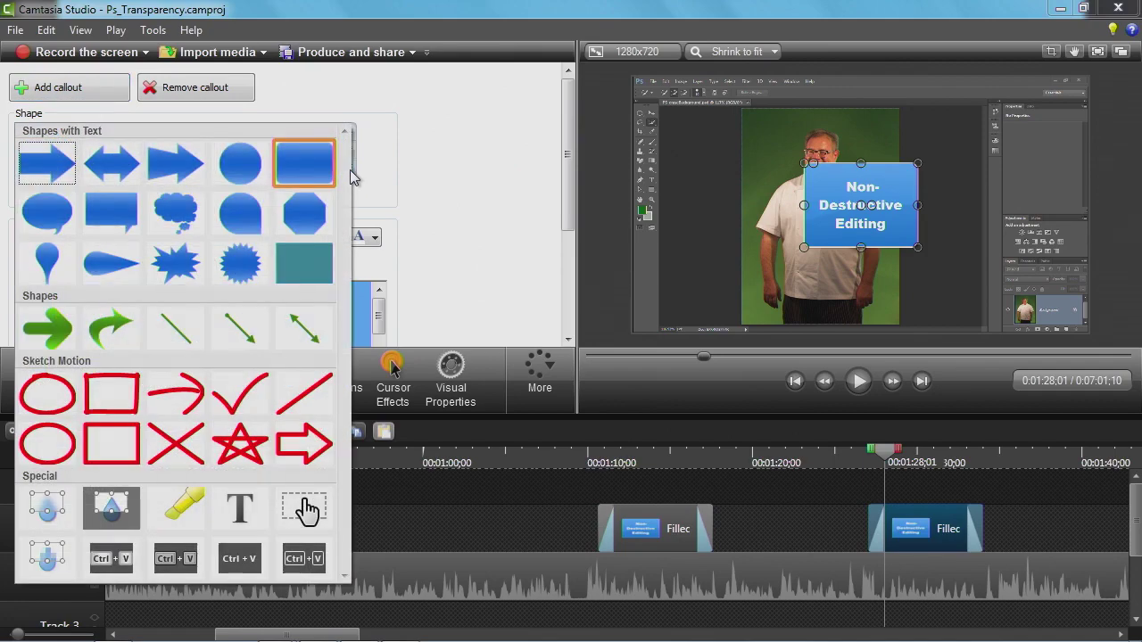
click(190, 406)
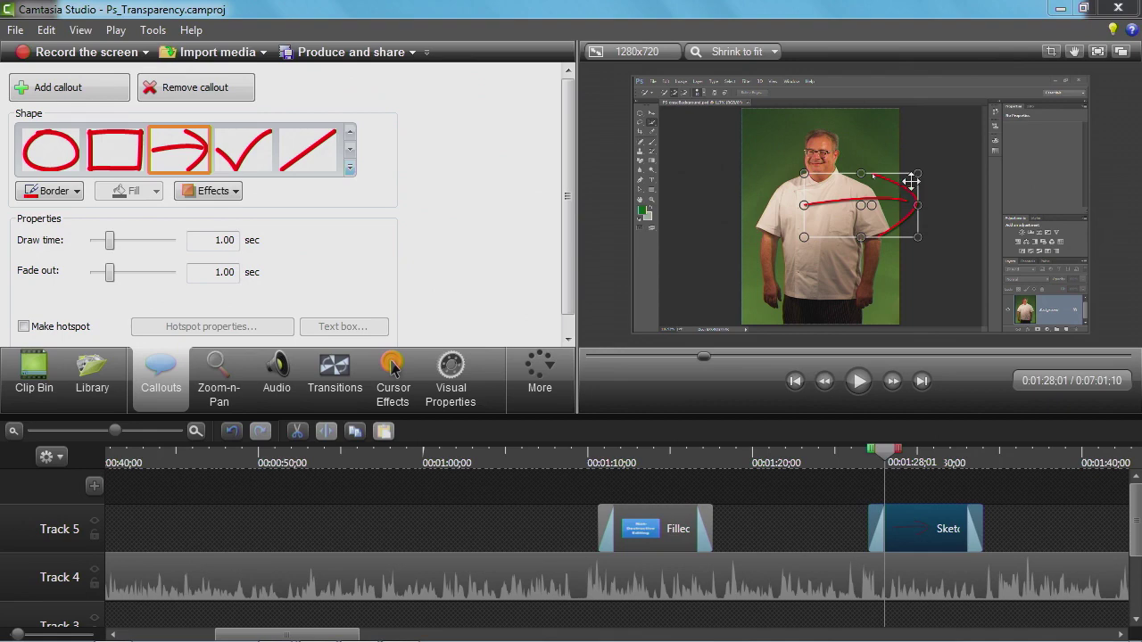
mouse_move(863, 237)
mouse_down()
mouse_move(861, 210)
mouse_move(831, 179)
mouse_move(762, 173)
mouse_up()
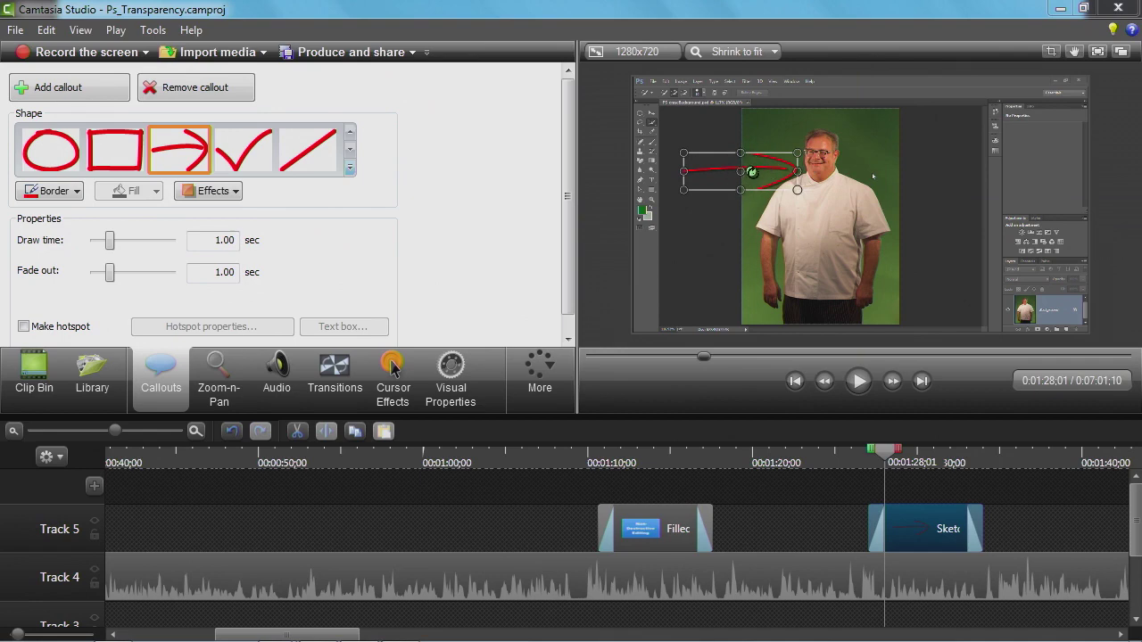
drag(751, 170, 705, 149)
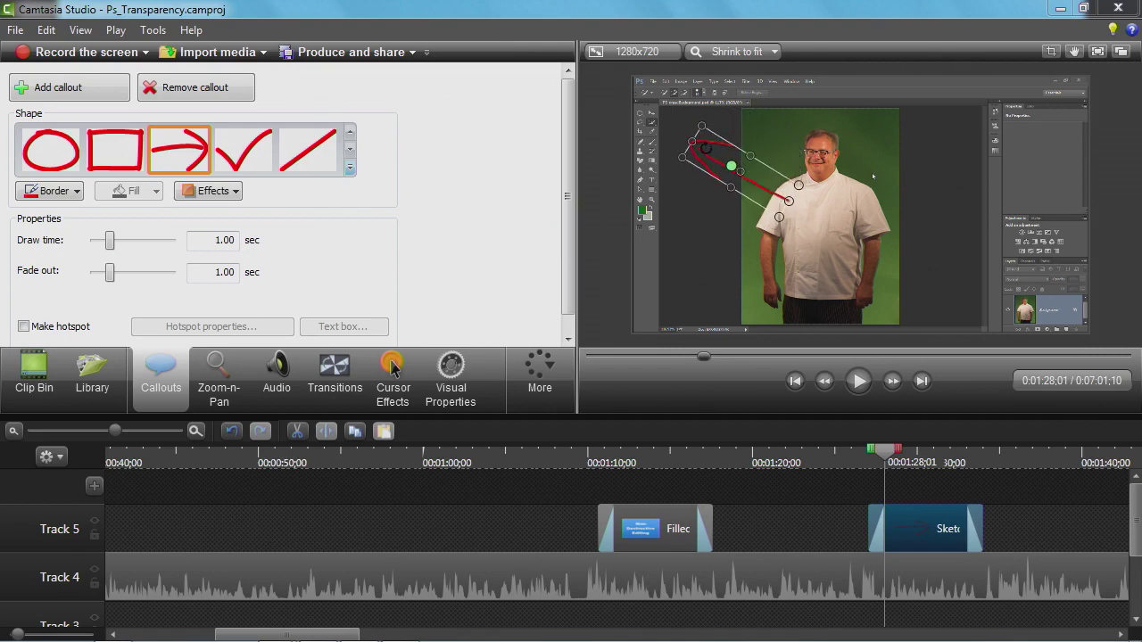
drag(749, 173, 730, 164)
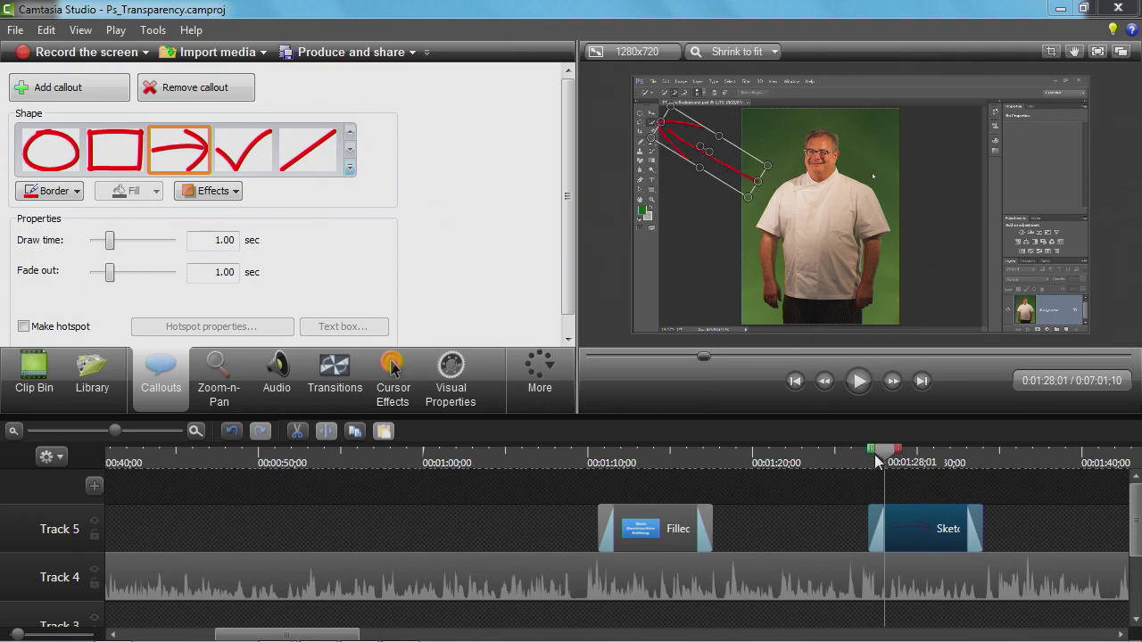
Preview the arrow animation from 0:01:24;23 and pause at 0:01:34;09
drag(874, 453, 830, 453)
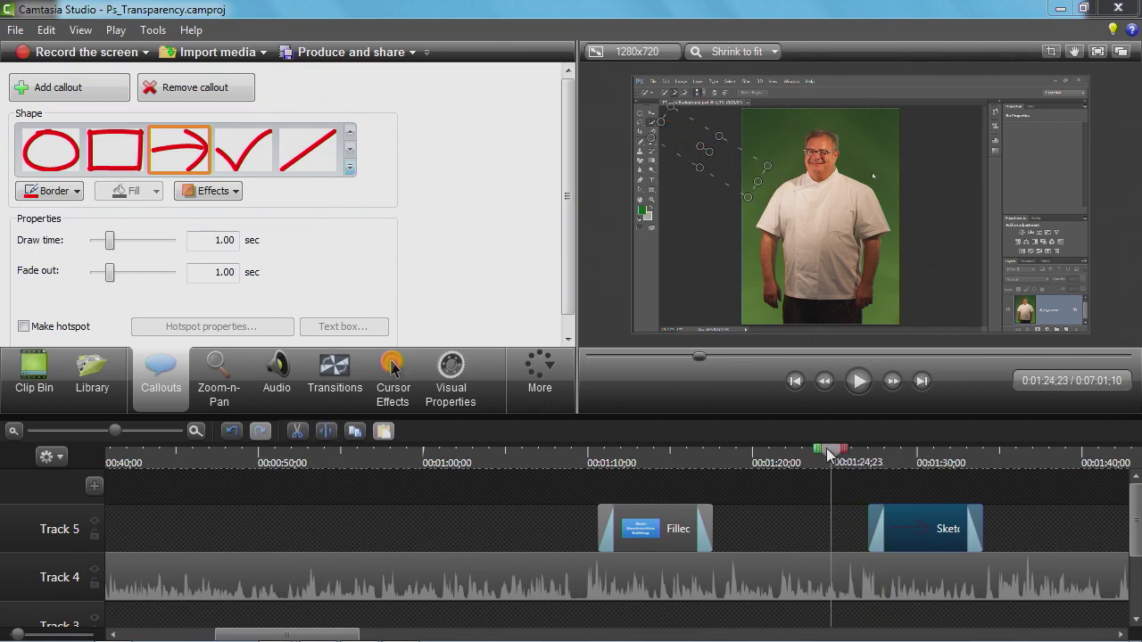
click(859, 382)
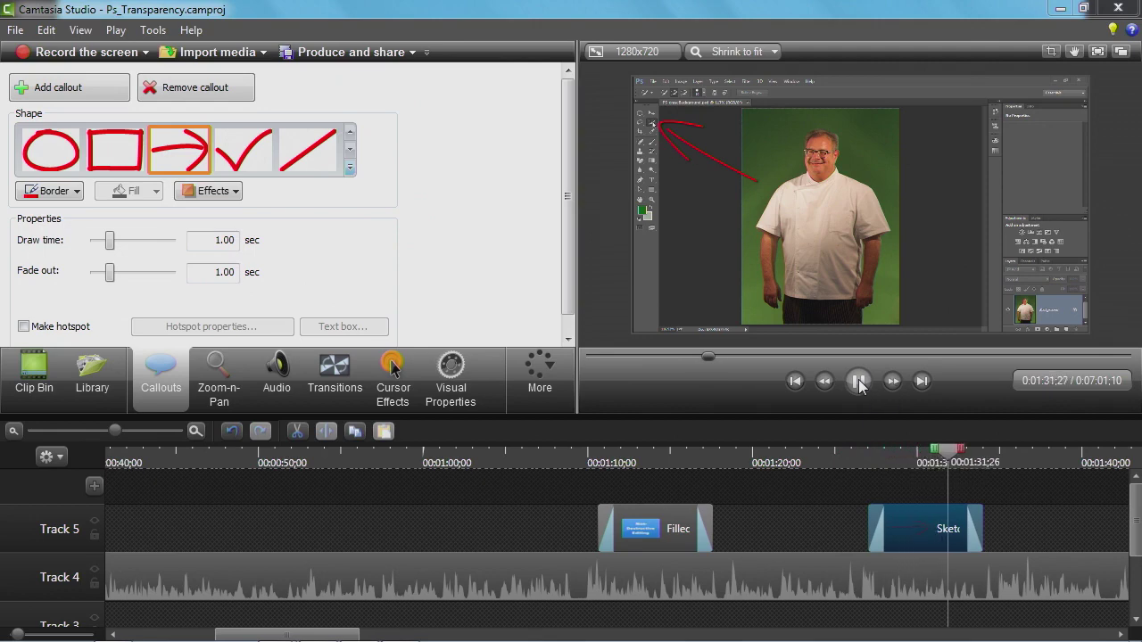
click(859, 382)
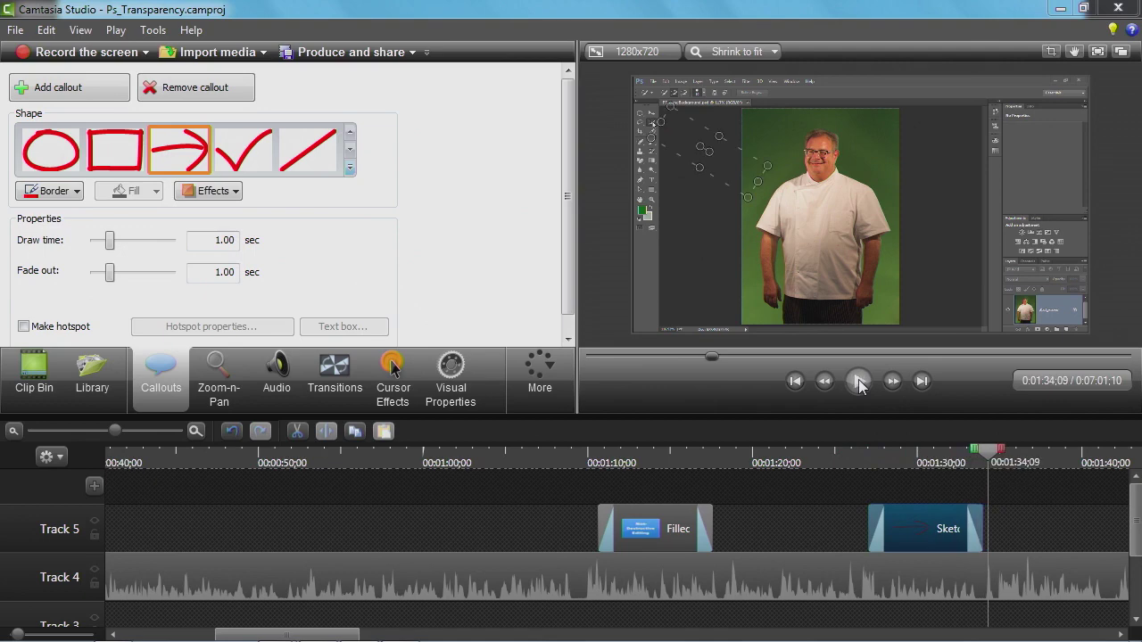
Set the sketch arrow callout's duration on Track 5 to 7.5 seconds
right_click(920, 529)
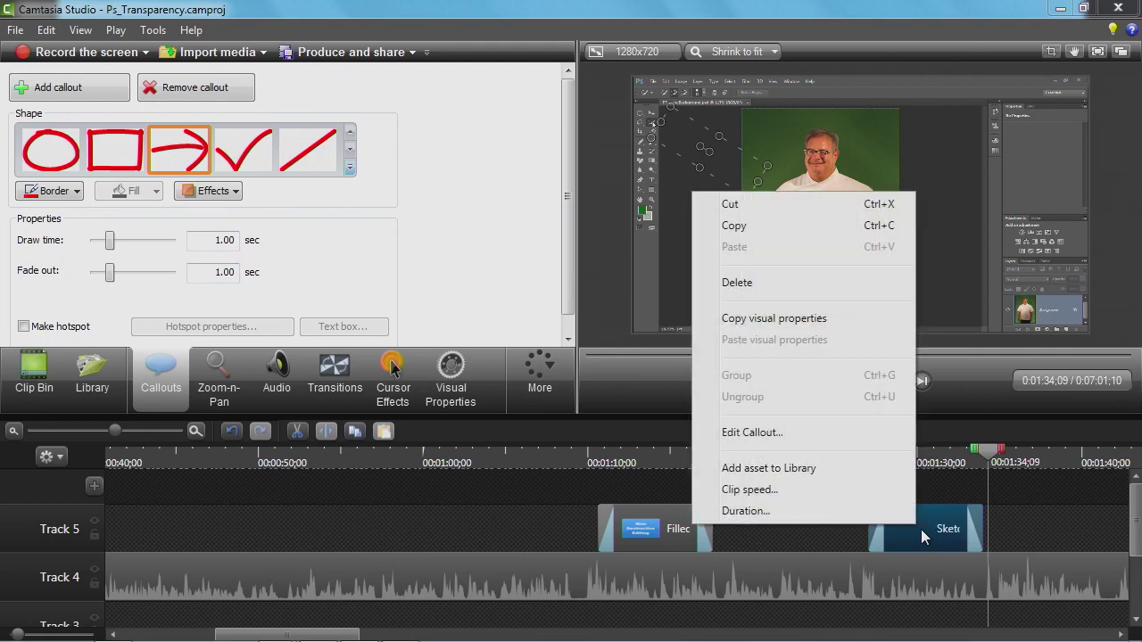
click(752, 511)
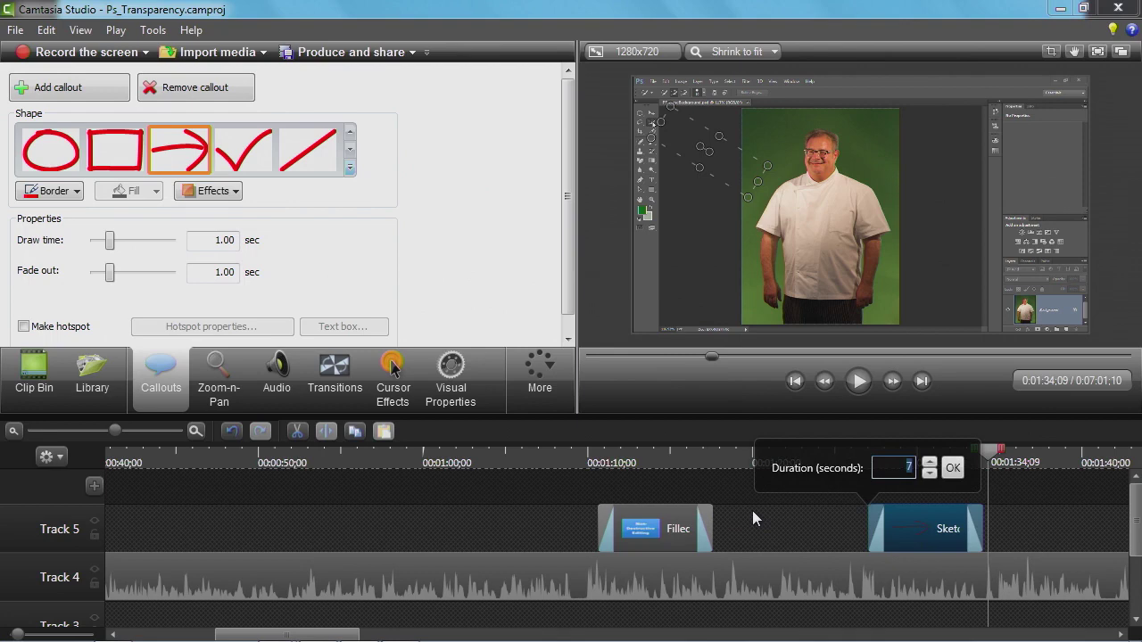
text(7.5)
key(Return)
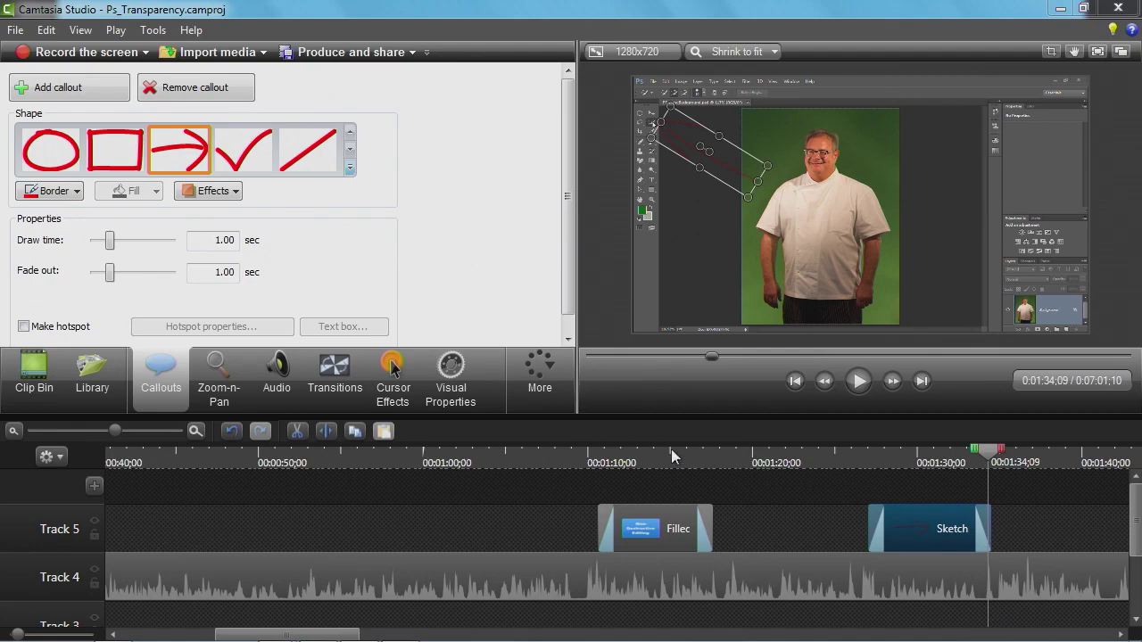
click(350, 169)
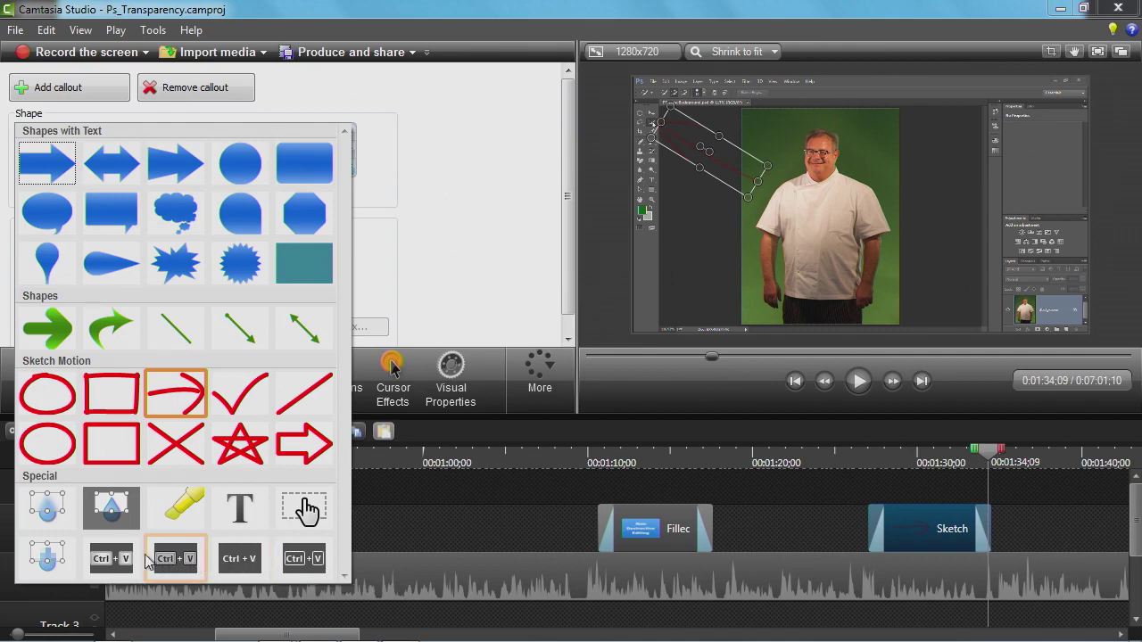
click(340, 91)
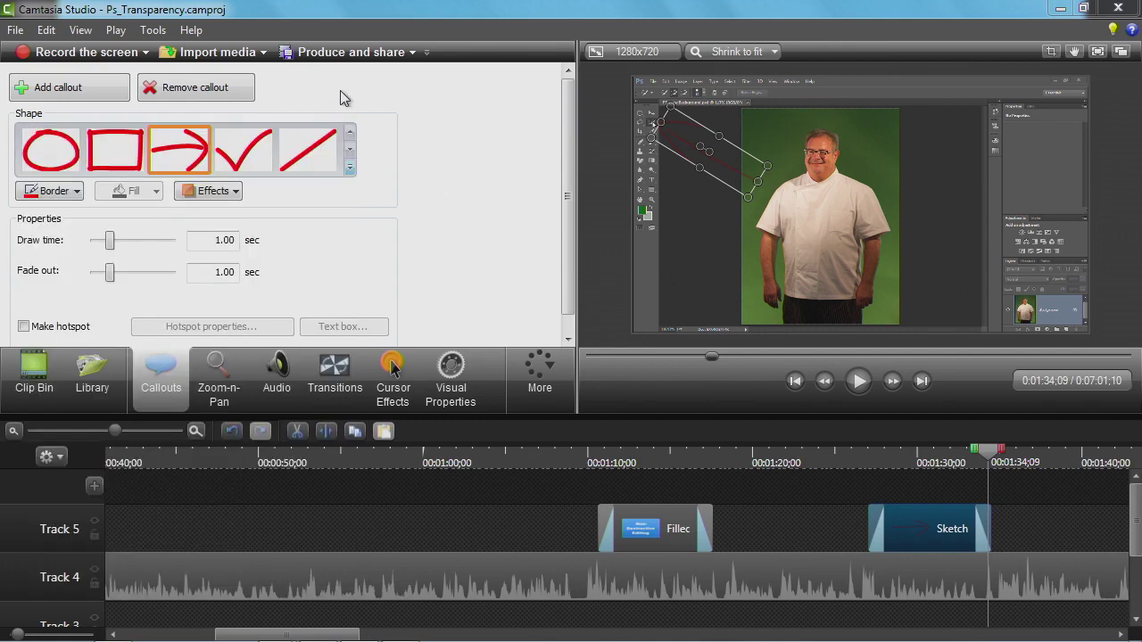
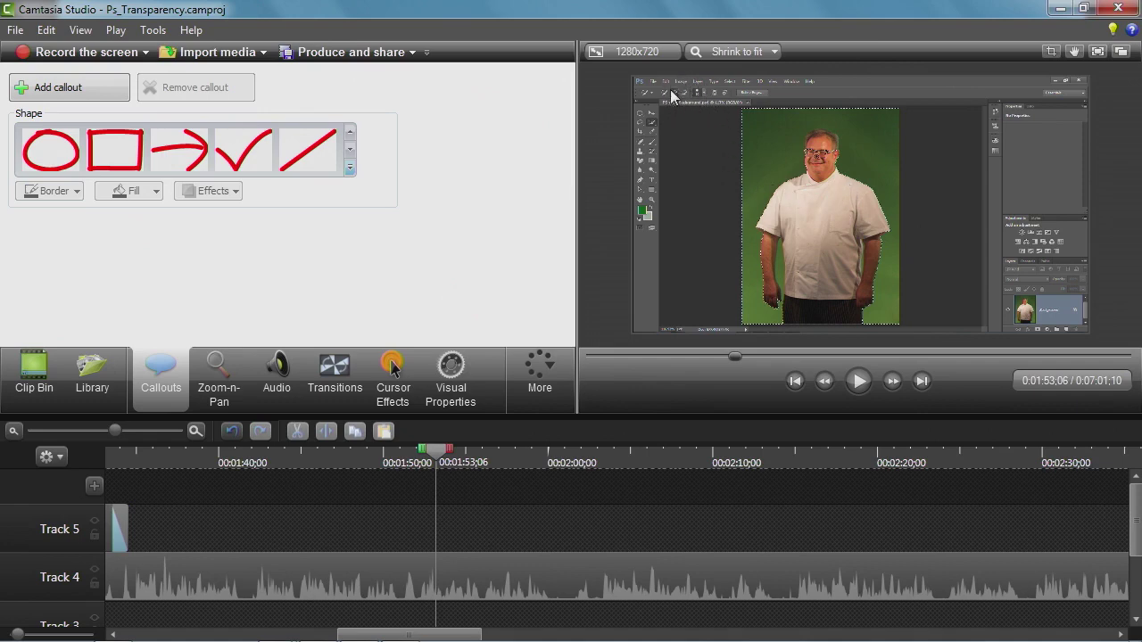
At 0:01:53;22, add a zoom that frames the upper-left area of the recording with the Photoshop toolbar and options bar
mouse_move(437, 465)
mouse_down()
mouse_move(420, 465)
mouse_move(447, 464)
mouse_up()
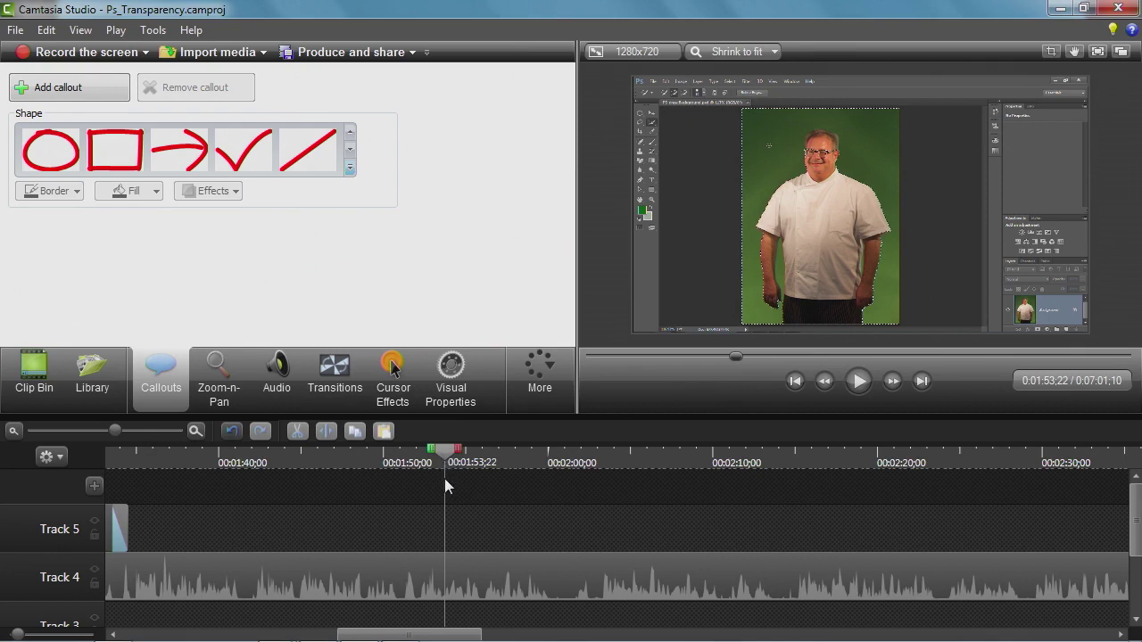
click(219, 383)
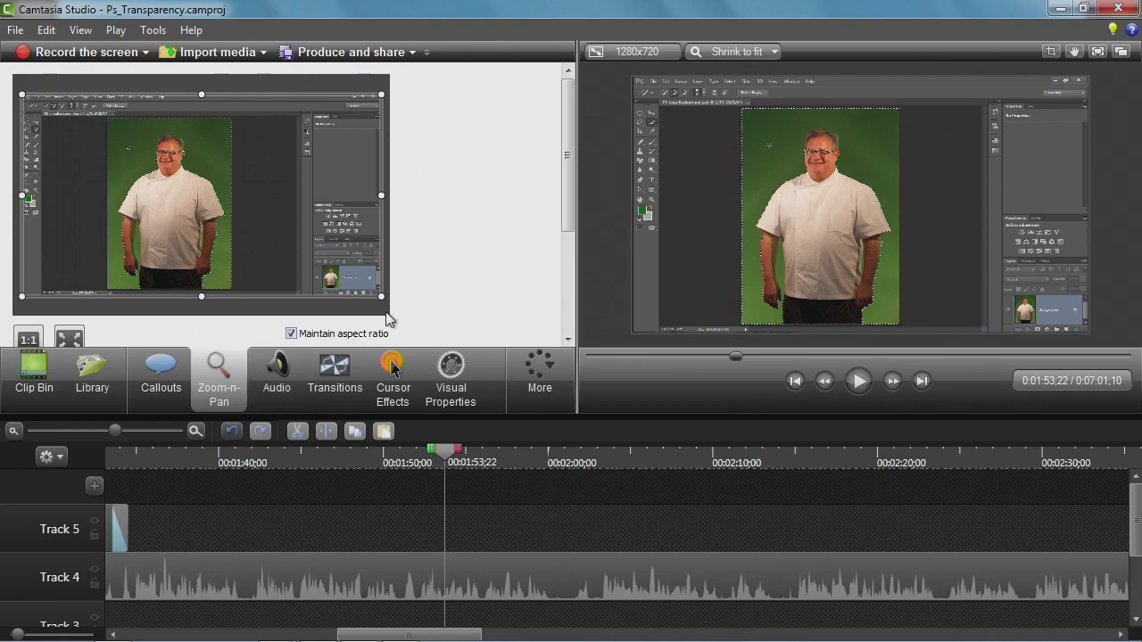
drag(380, 296, 160, 156)
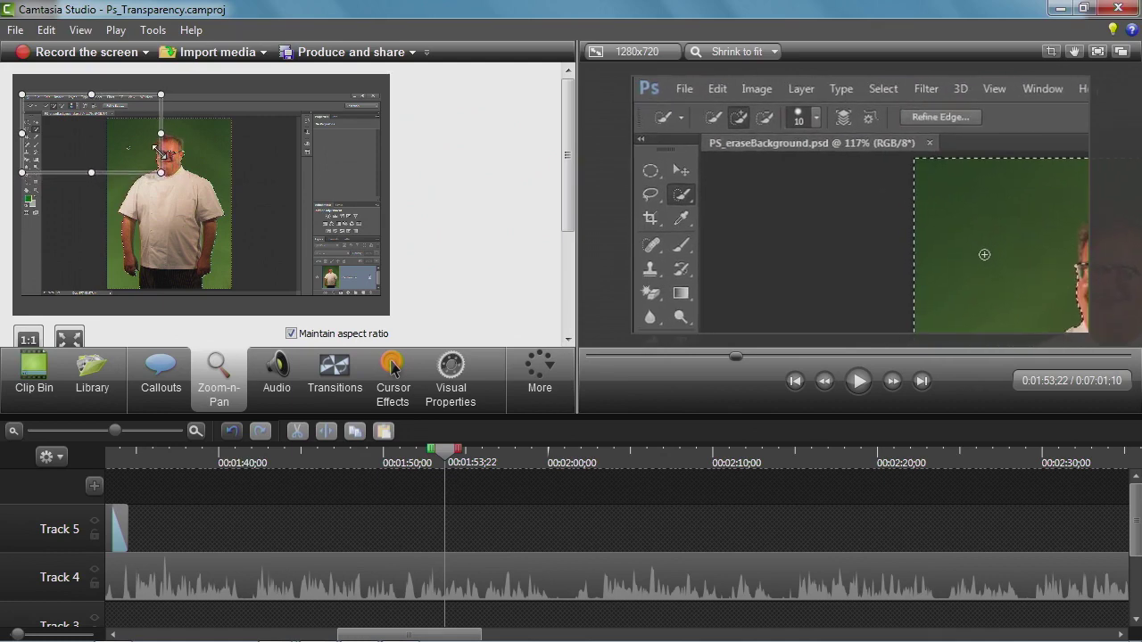
drag(161, 153, 157, 152)
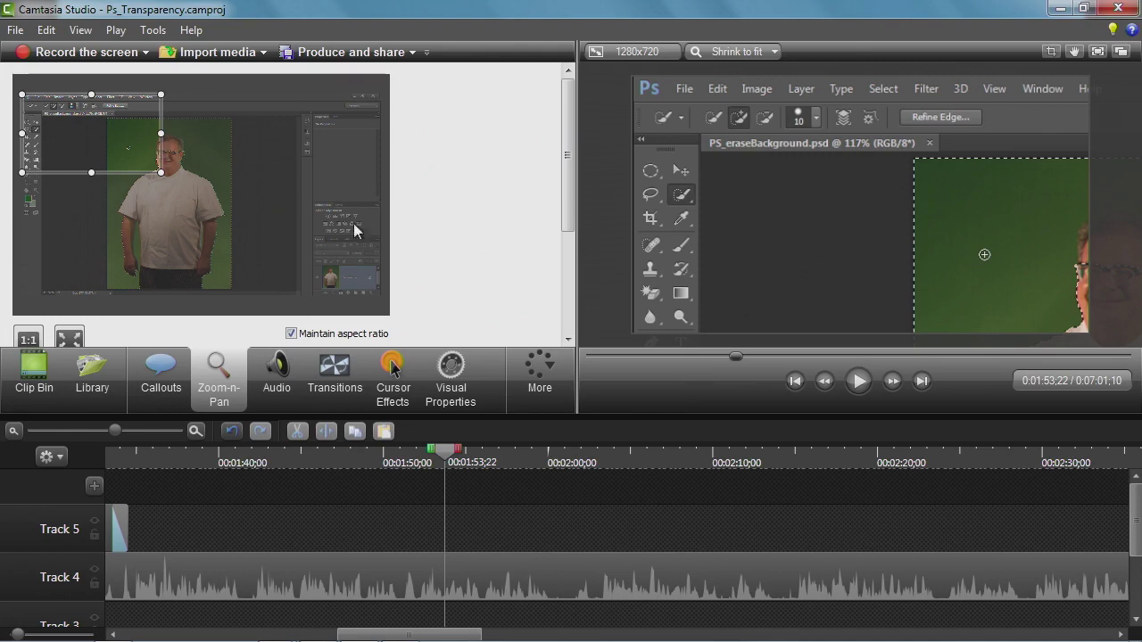
Set the zoom's scale to 260%
drag(568, 173, 570, 225)
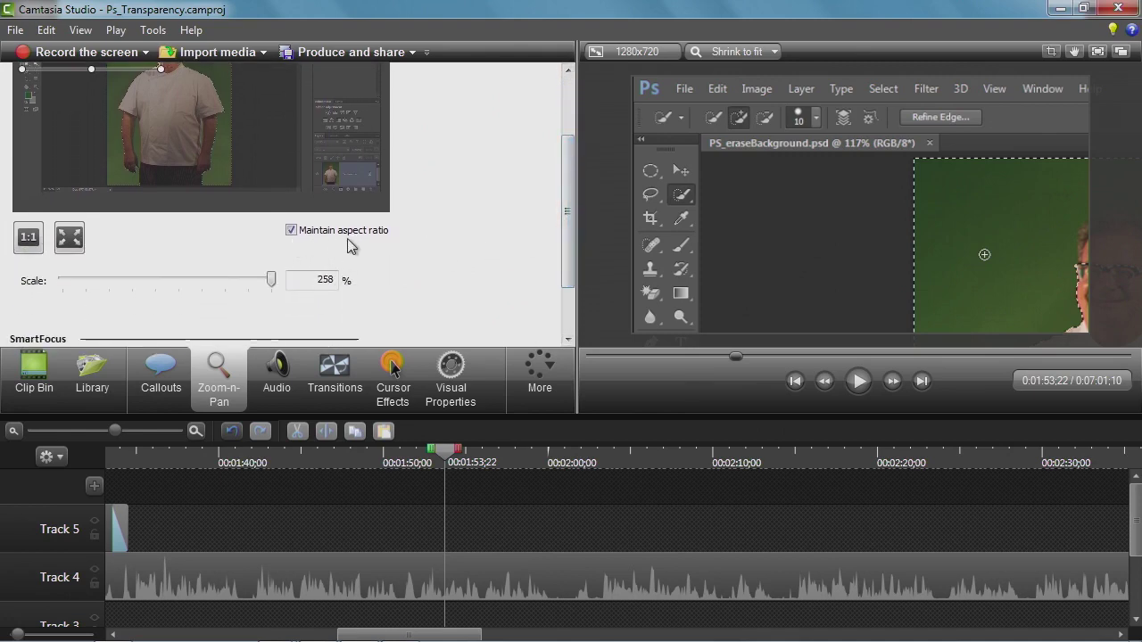
double_click(325, 279)
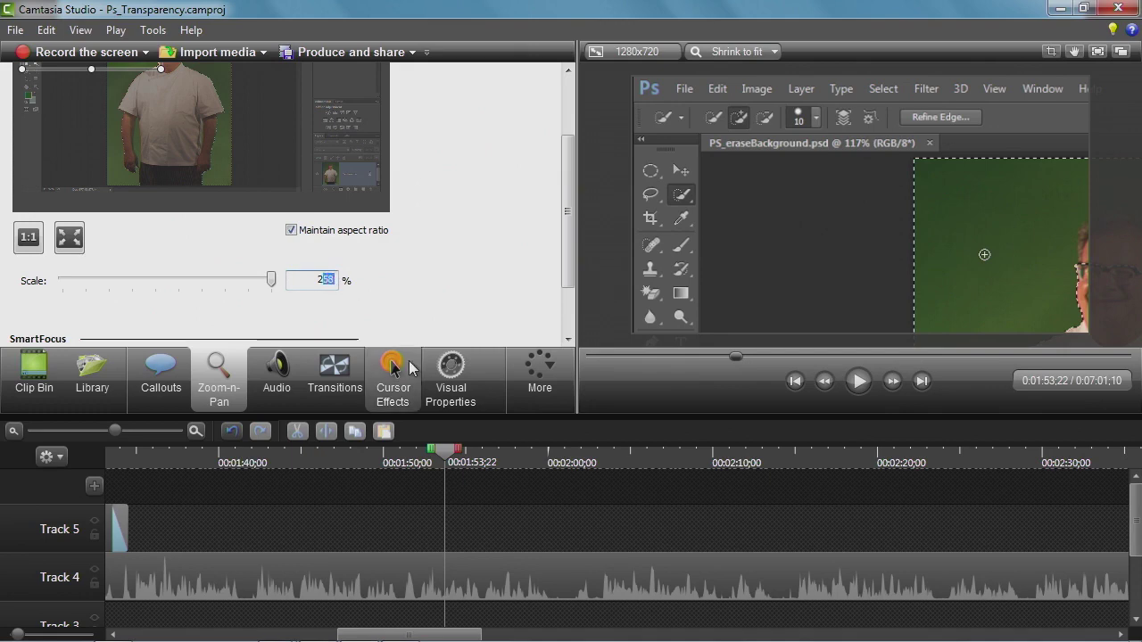
text(260)
key(Return)
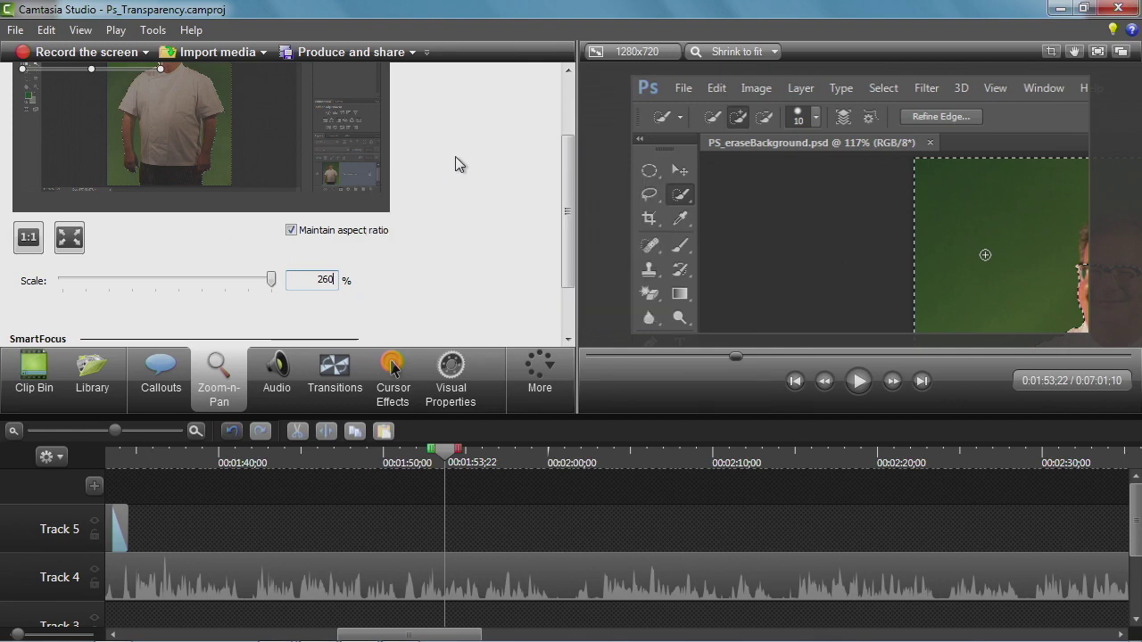
drag(570, 258, 560, 210)
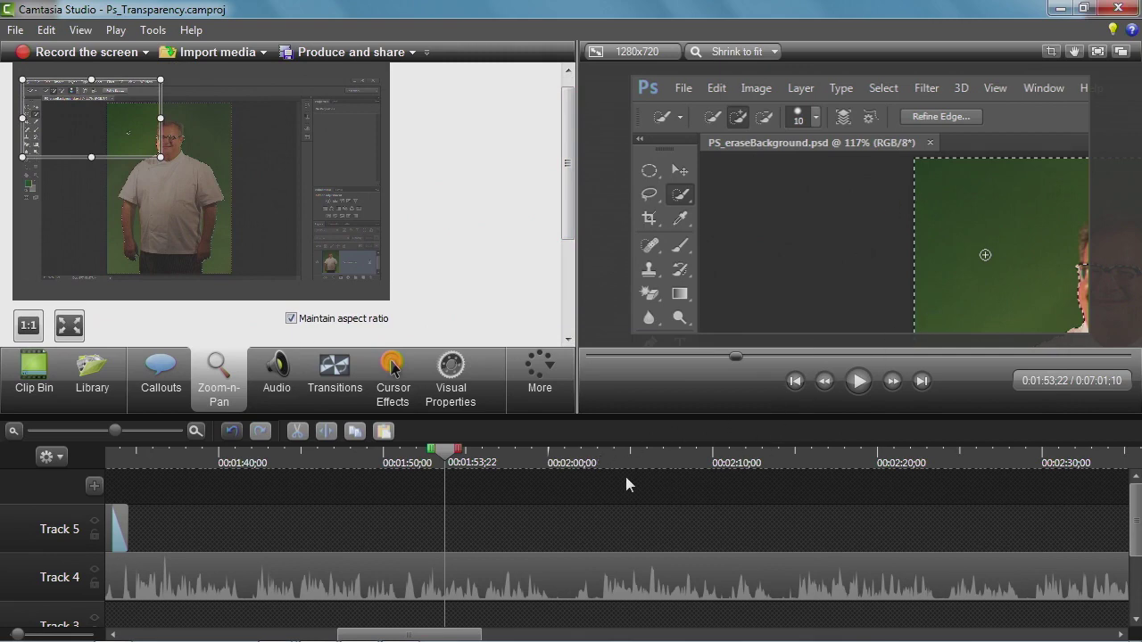
Enlarge the timeline around the zoom animation on Track 2 and play it back from 0:01:51;03
drag(446, 459, 486, 465)
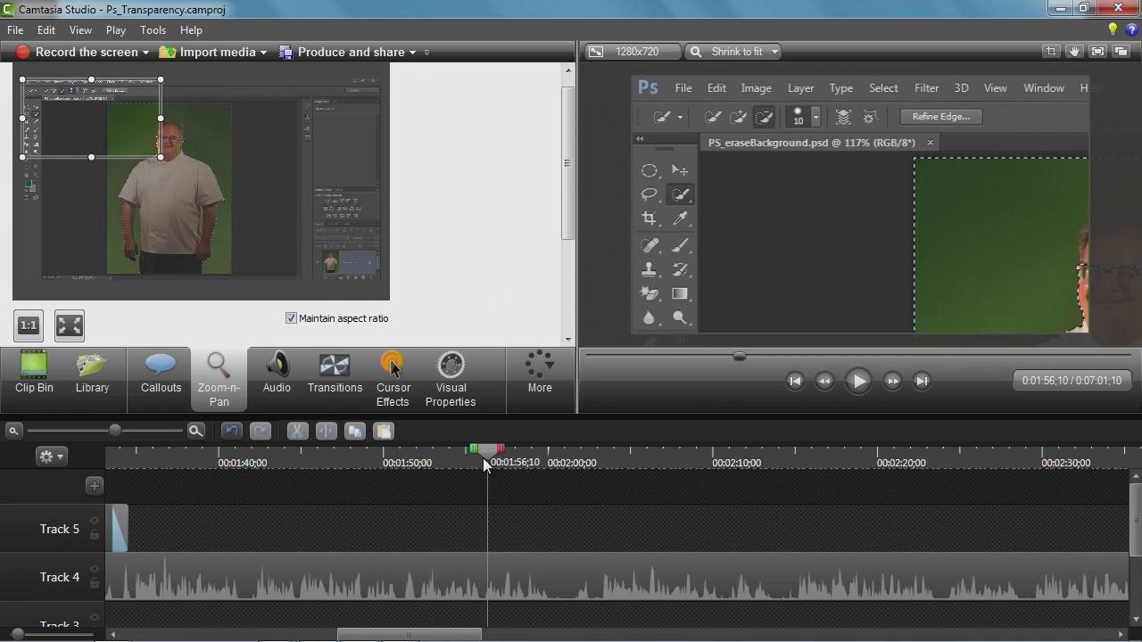
drag(1139, 536, 1139, 584)
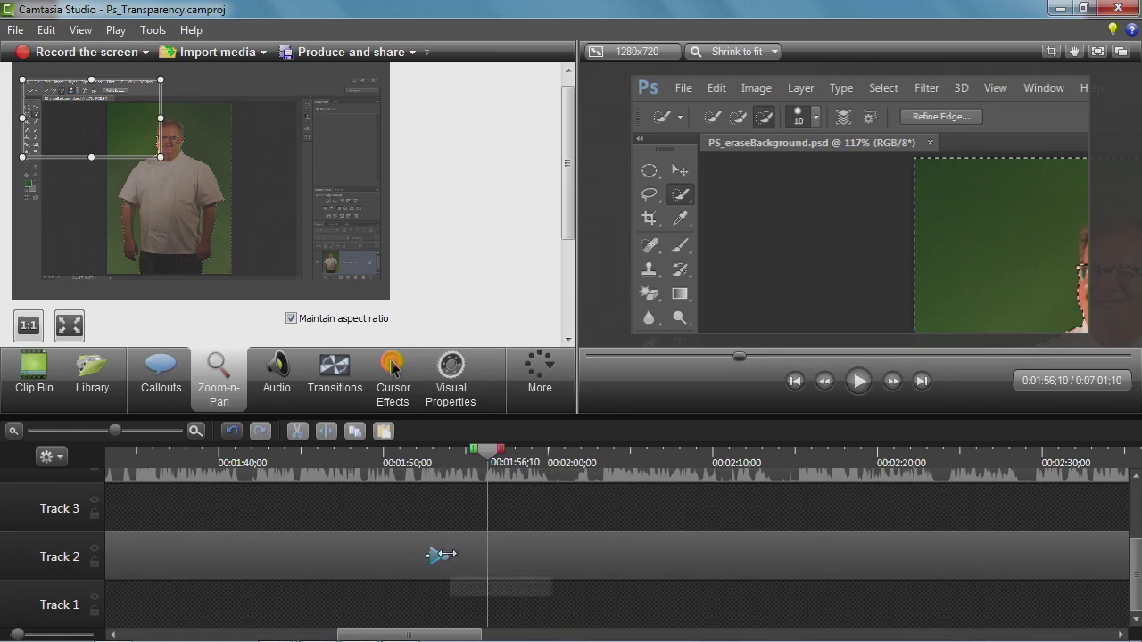
drag(114, 432, 131, 433)
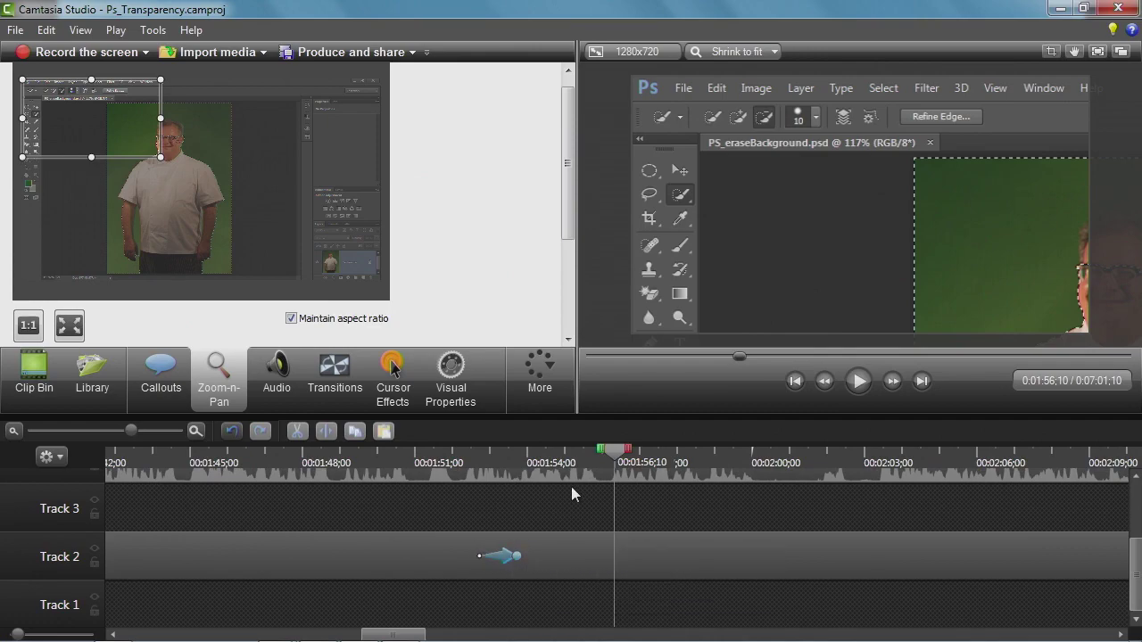
drag(614, 451, 420, 455)
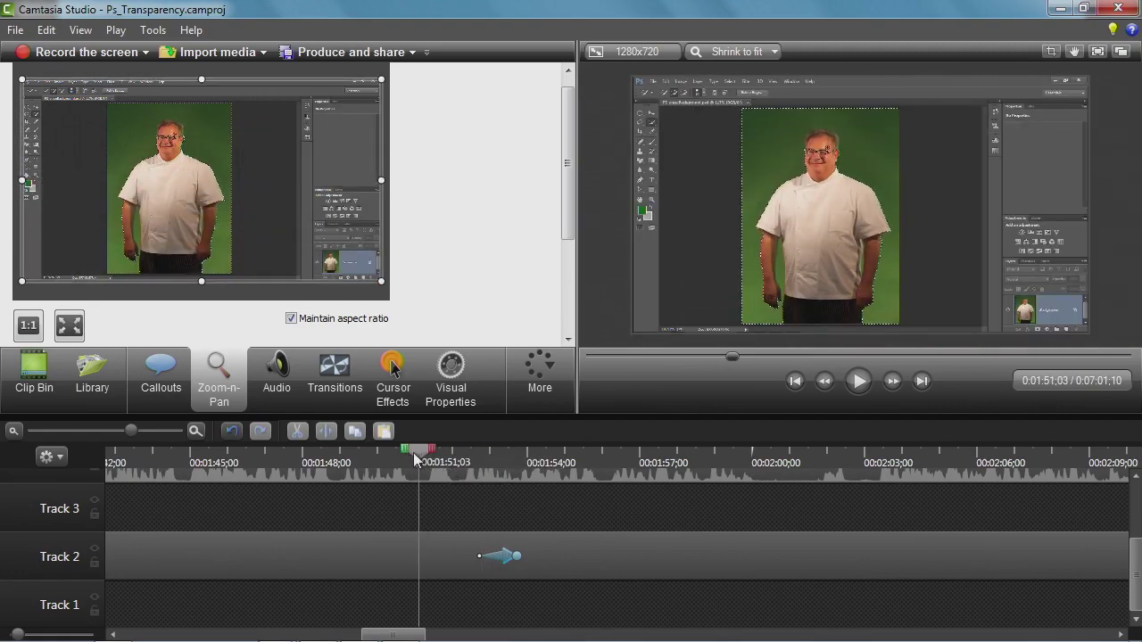
key(space)
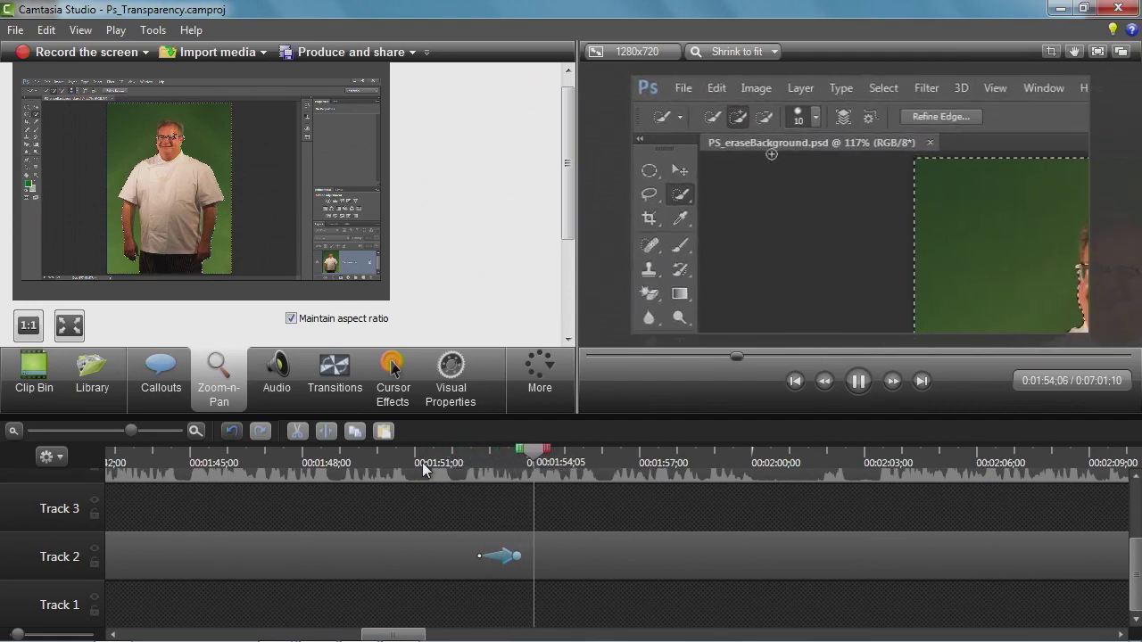
key(space)
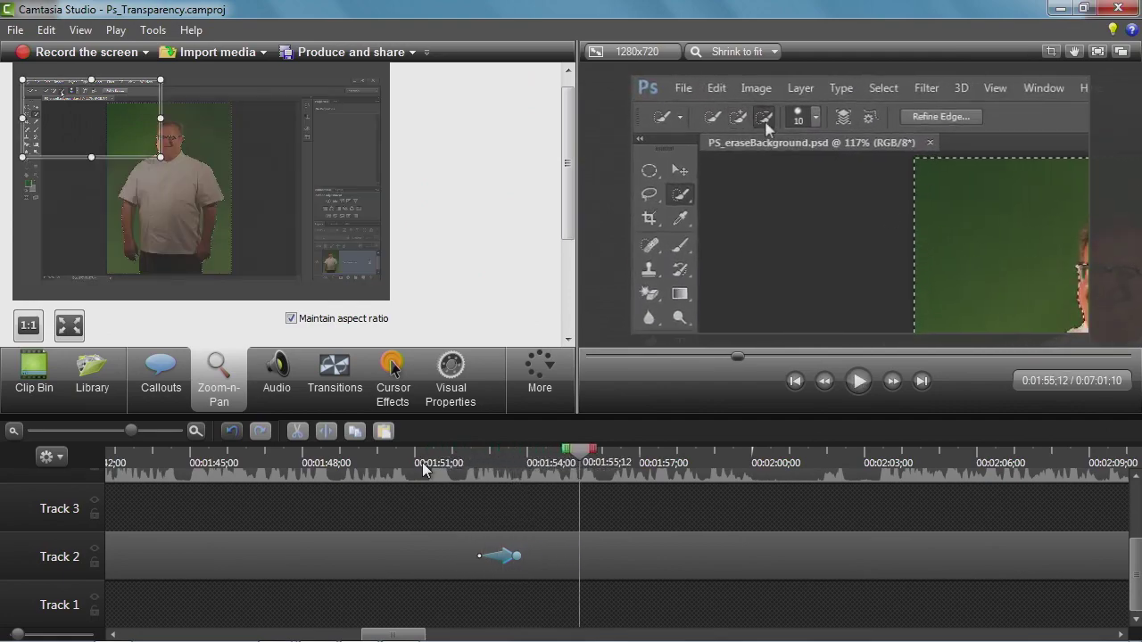
Lengthen the Track 2 zoom-in animation and shift it so it runs from about 0:01:52 to 0:01:54
click(515, 557)
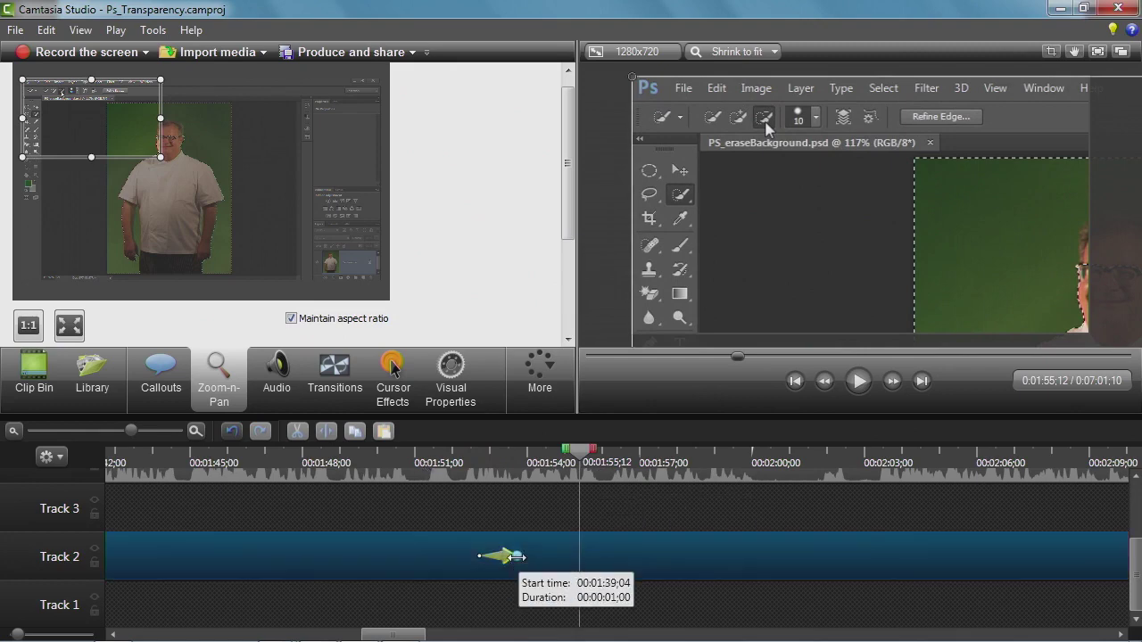
mouse_move(517, 556)
mouse_down()
mouse_move(542, 556)
mouse_move(455, 556)
mouse_up()
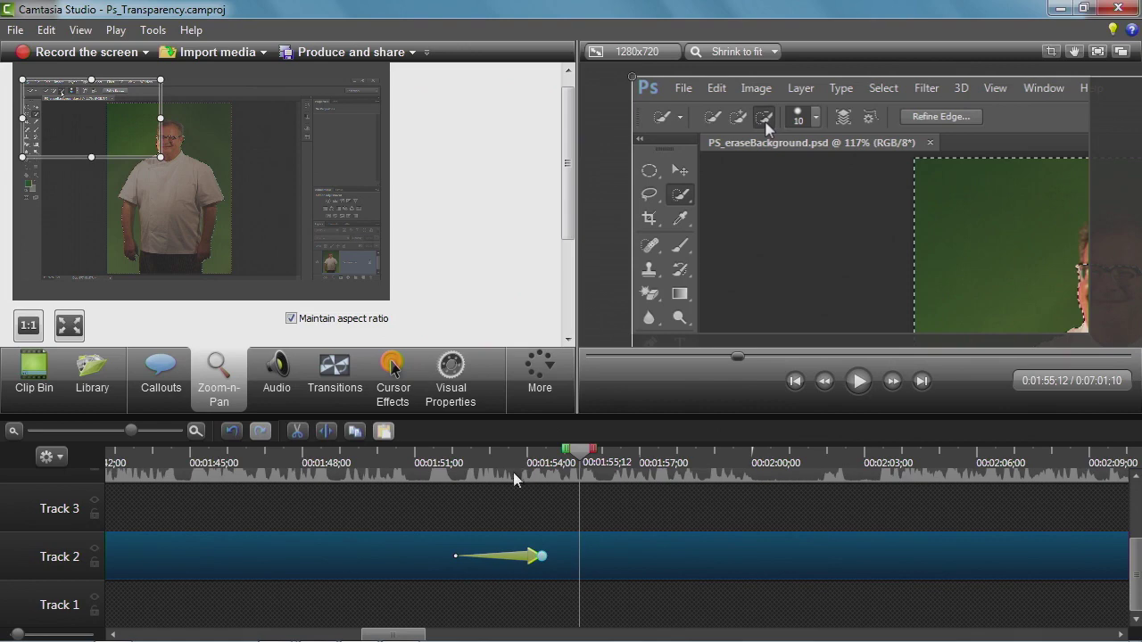
mouse_move(522, 558)
mouse_down()
mouse_move(474, 558)
mouse_move(561, 553)
mouse_move(514, 555)
mouse_up()
Play back the lengthened zoom-in from about 0:01:51 to check its speed and timing
drag(578, 459, 410, 453)
key(space)
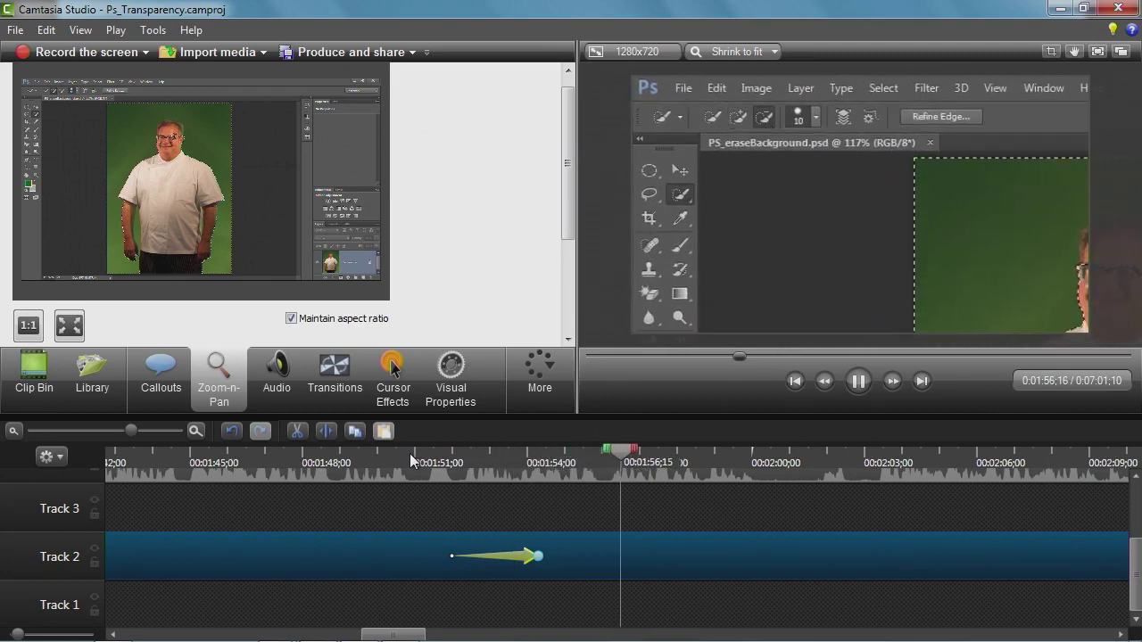
key(space)
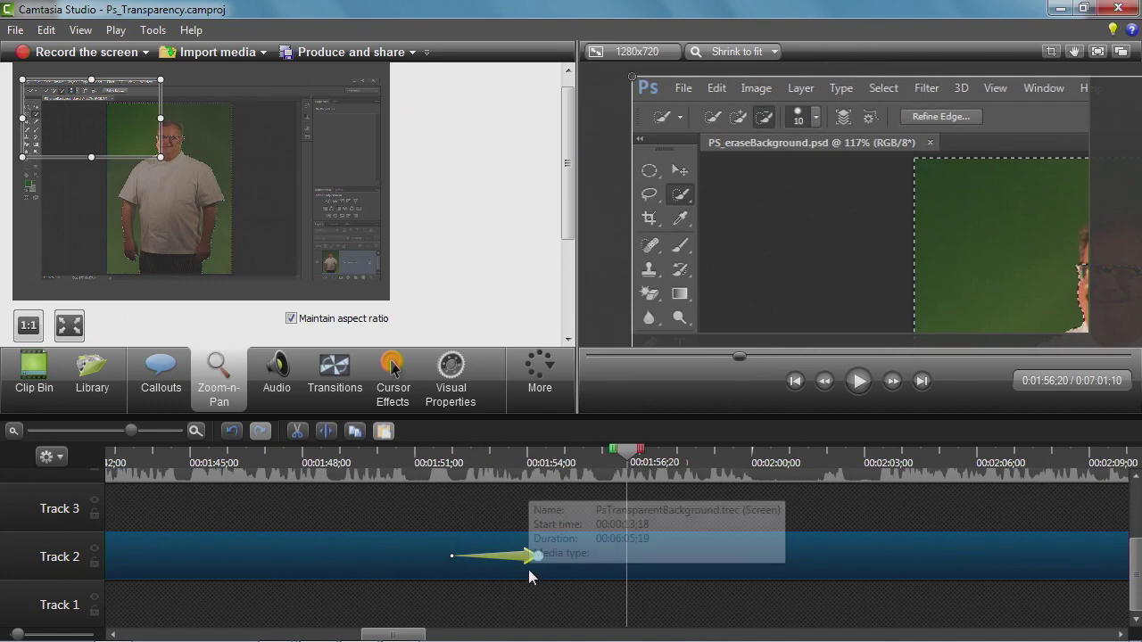
At 0:01:57;25, add a zoom-out that fits the whole recording to the canvas, and shift its animation slightly later
drag(631, 457, 676, 456)
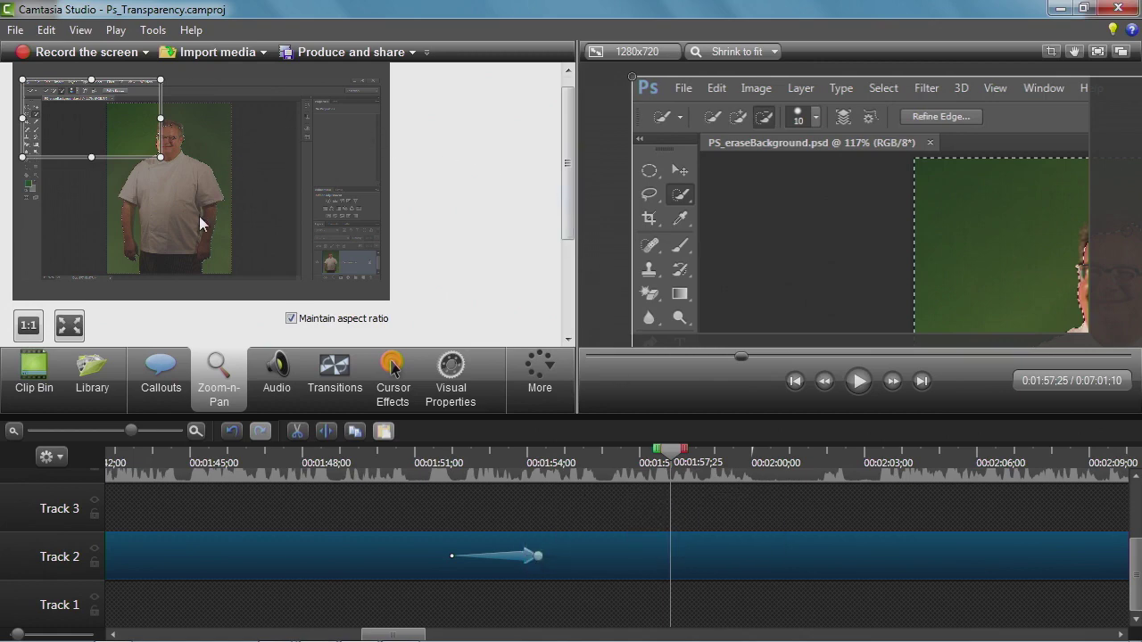
drag(568, 209, 564, 235)
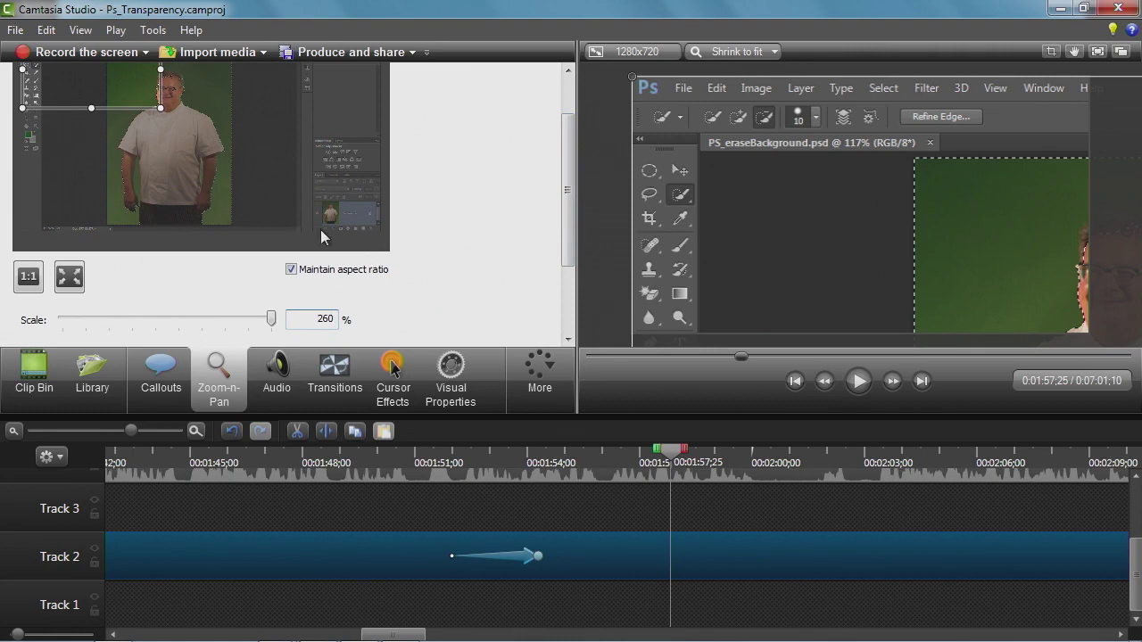
click(70, 279)
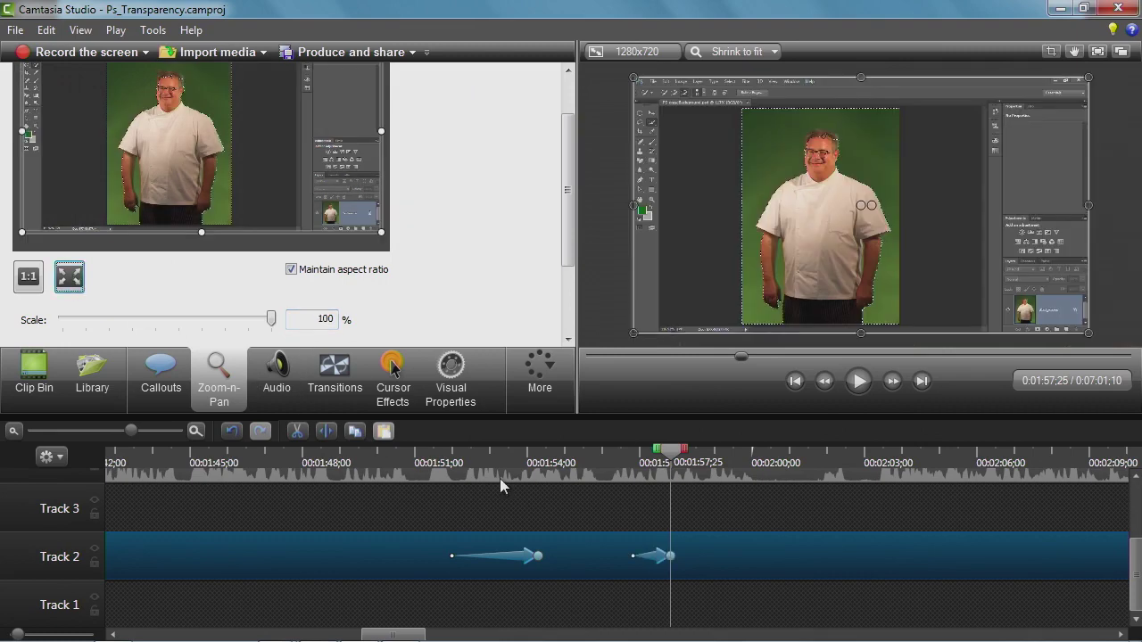
click(669, 557)
drag(668, 563, 671, 563)
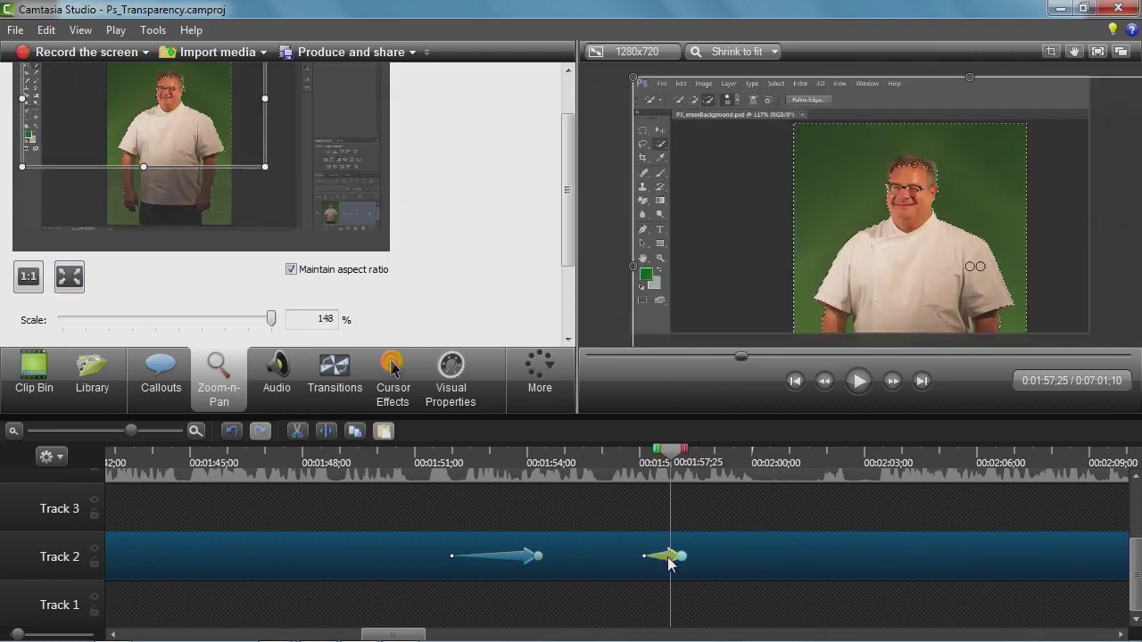
Play back the zoom-out from about 0:01:54 to check its timing
drag(671, 451, 558, 460)
key(space)
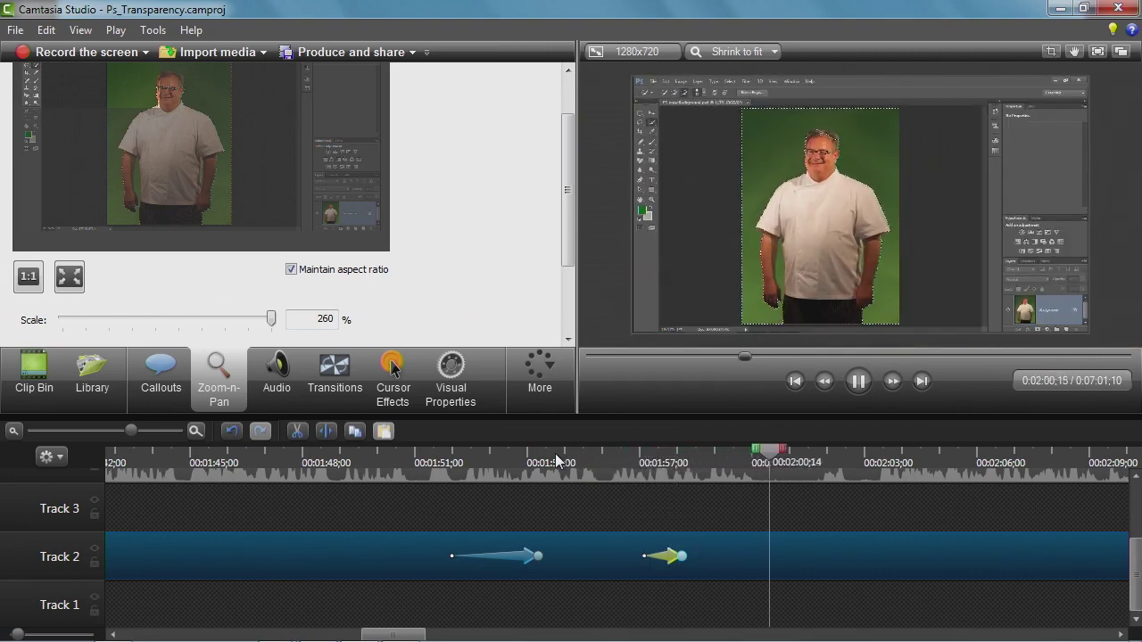
key(space)
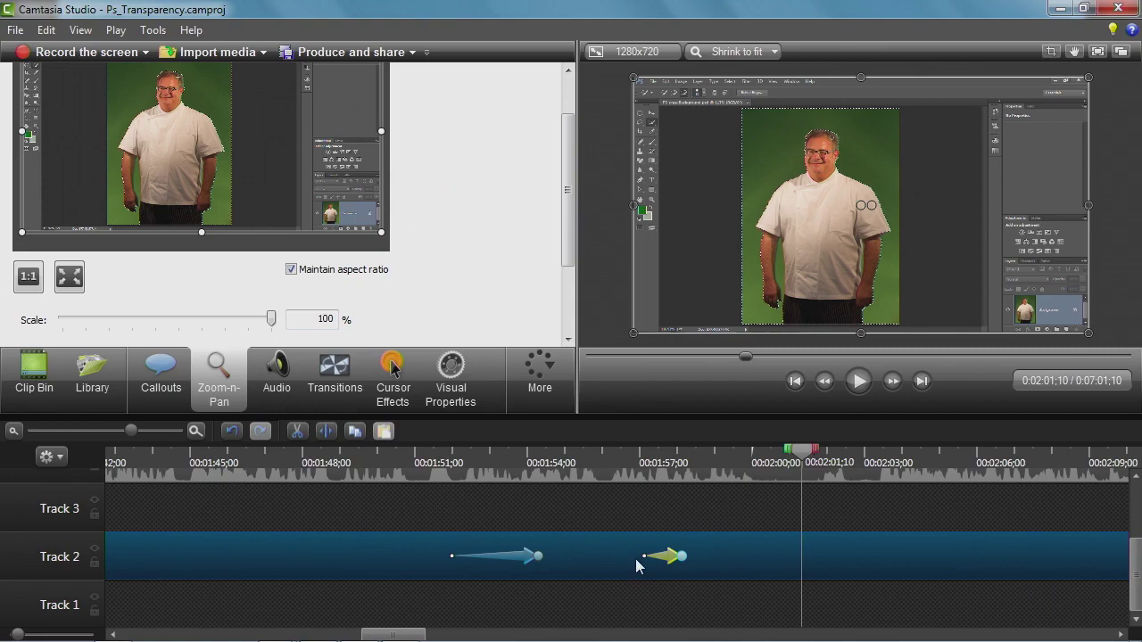
Compare the clip's scale and position in Visual Properties at 0:01:56;10 and after the zoom-out at 0:01:59;01
drag(802, 448, 615, 458)
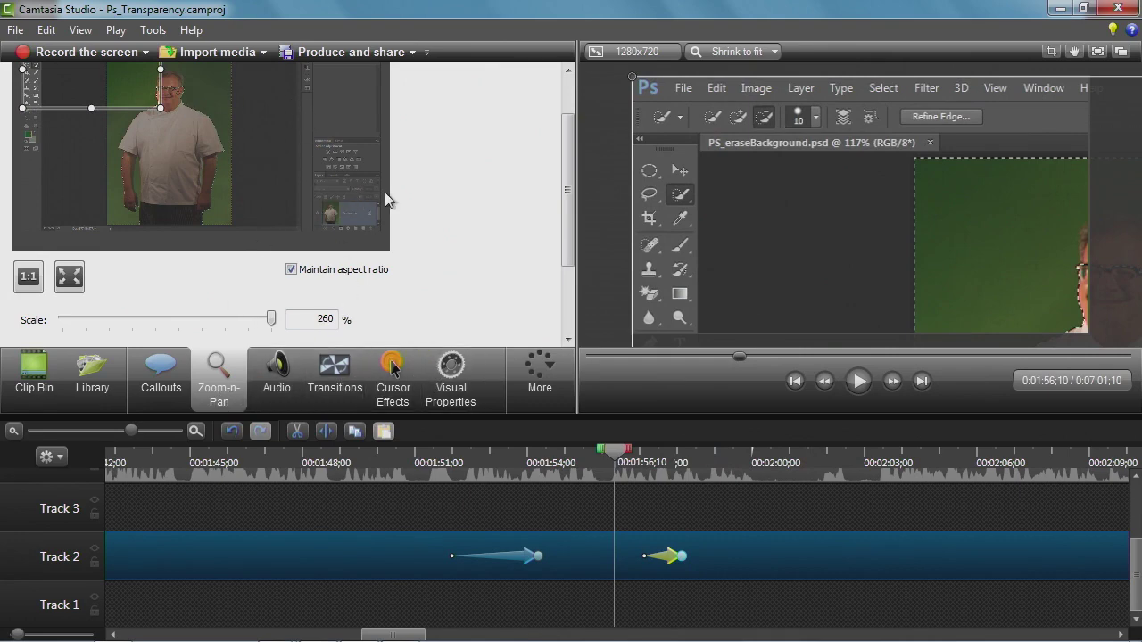
click(451, 373)
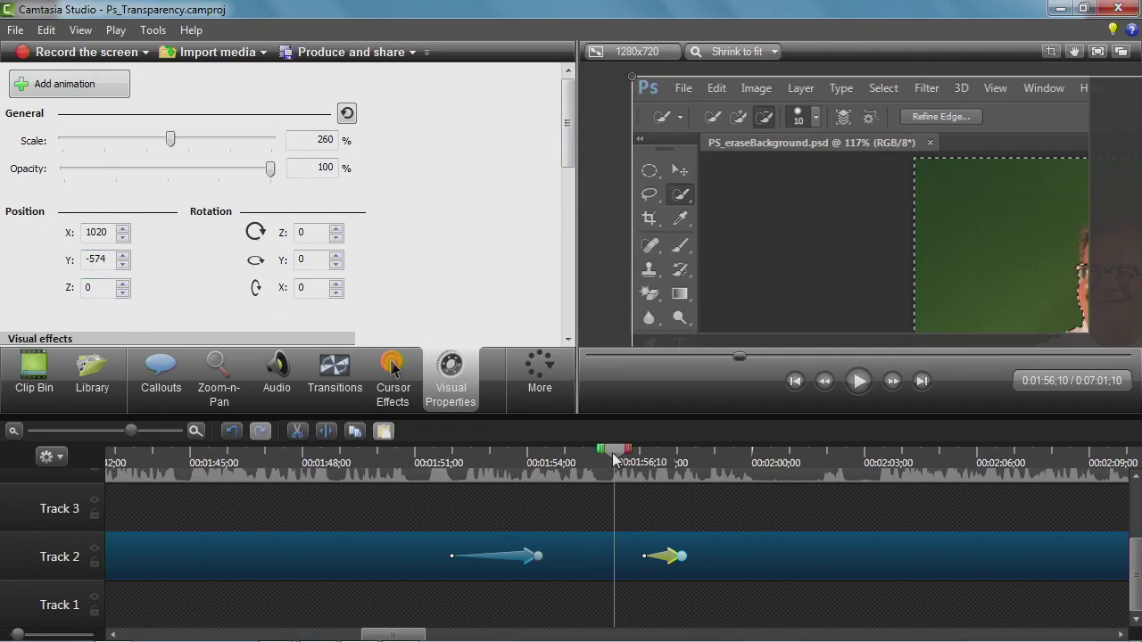
drag(614, 460, 715, 464)
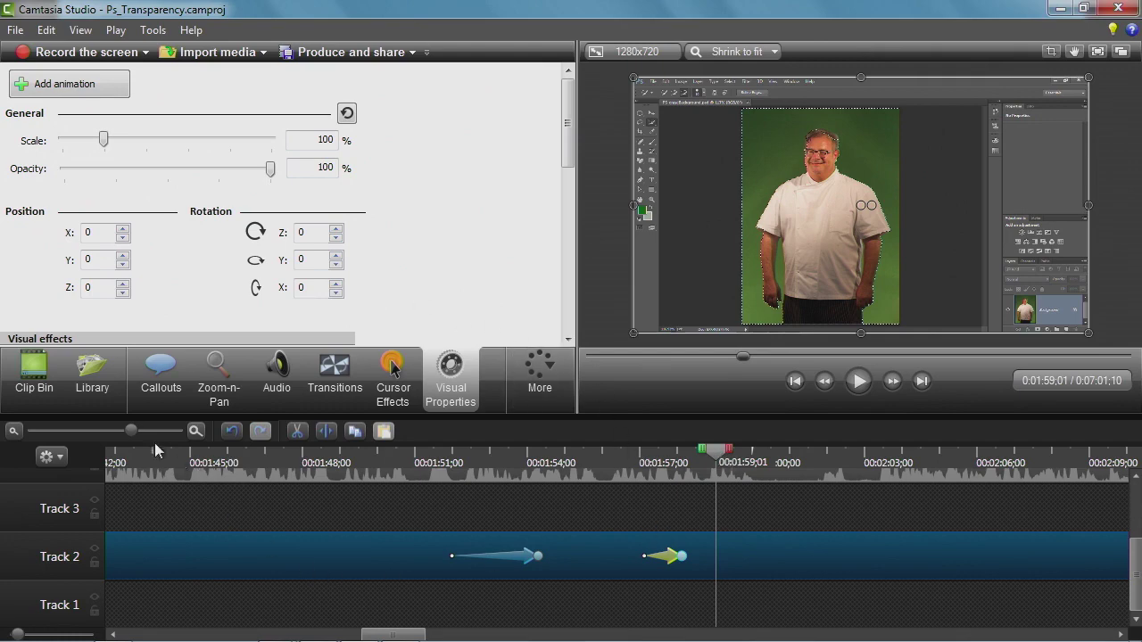
Play back the opening of the presenter's camera clip on Track 3, stopping at 0:00:19;14
drag(131, 431, 78, 455)
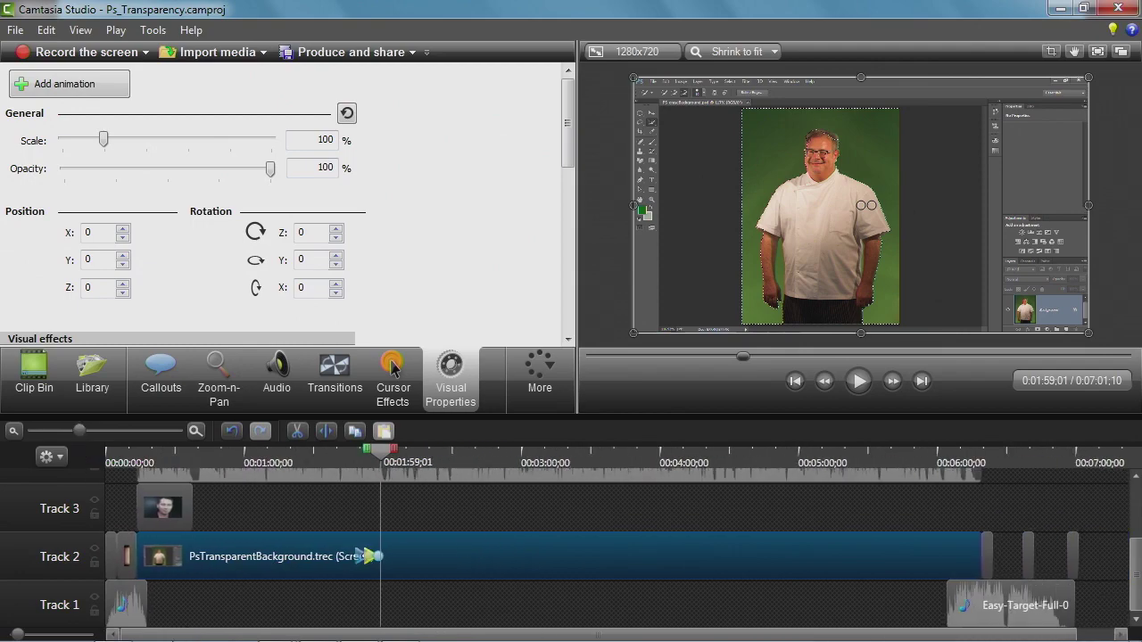
drag(384, 455, 140, 457)
key(space)
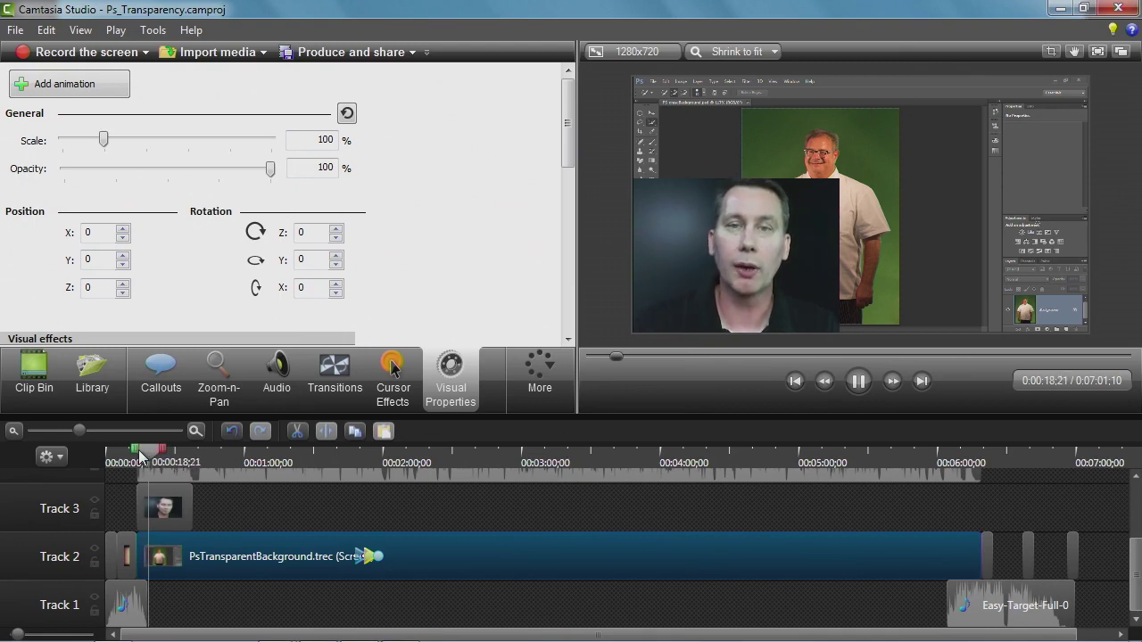
key(space)
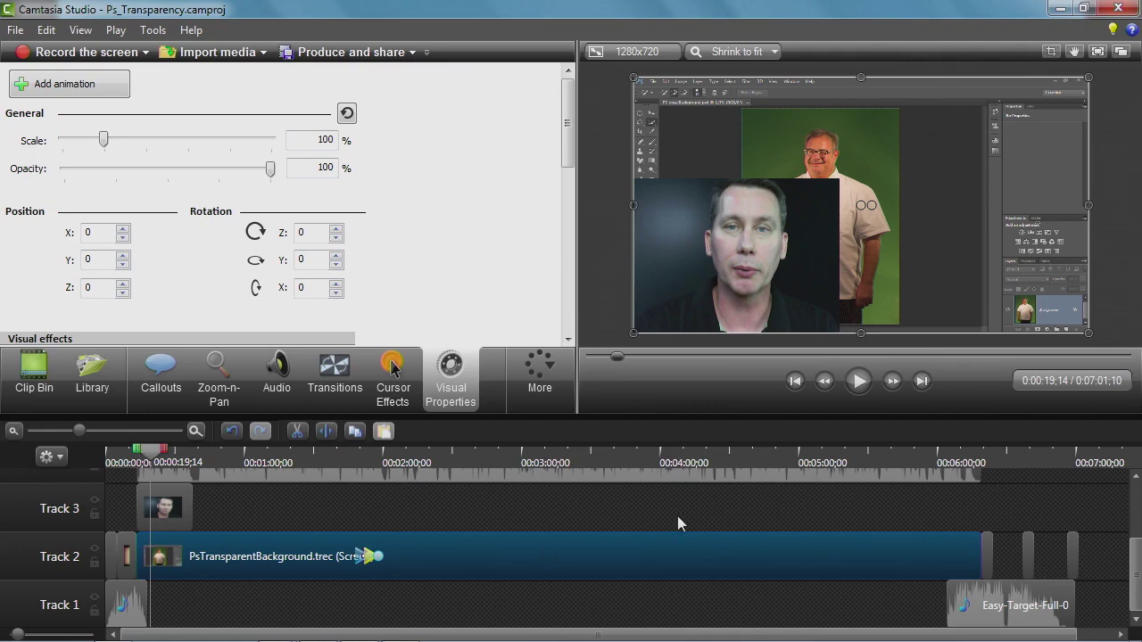
Add a callout at 0:00:19;14 on Track 5 and change its shape to the blue filled rounded rectangle with text
drag(1136, 564, 1139, 511)
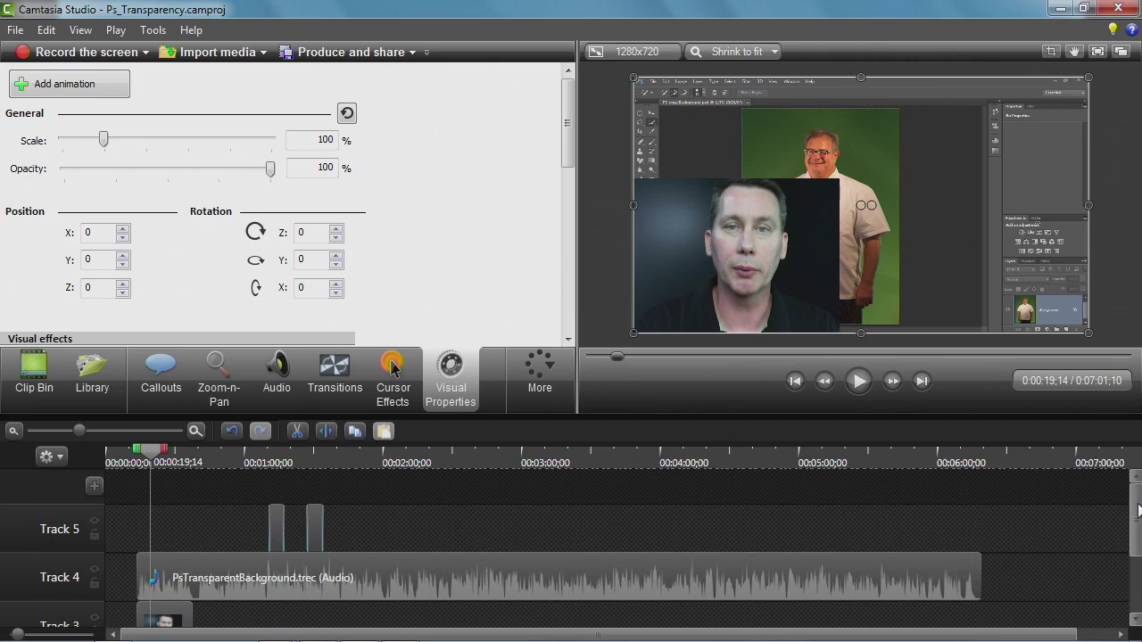
click(170, 381)
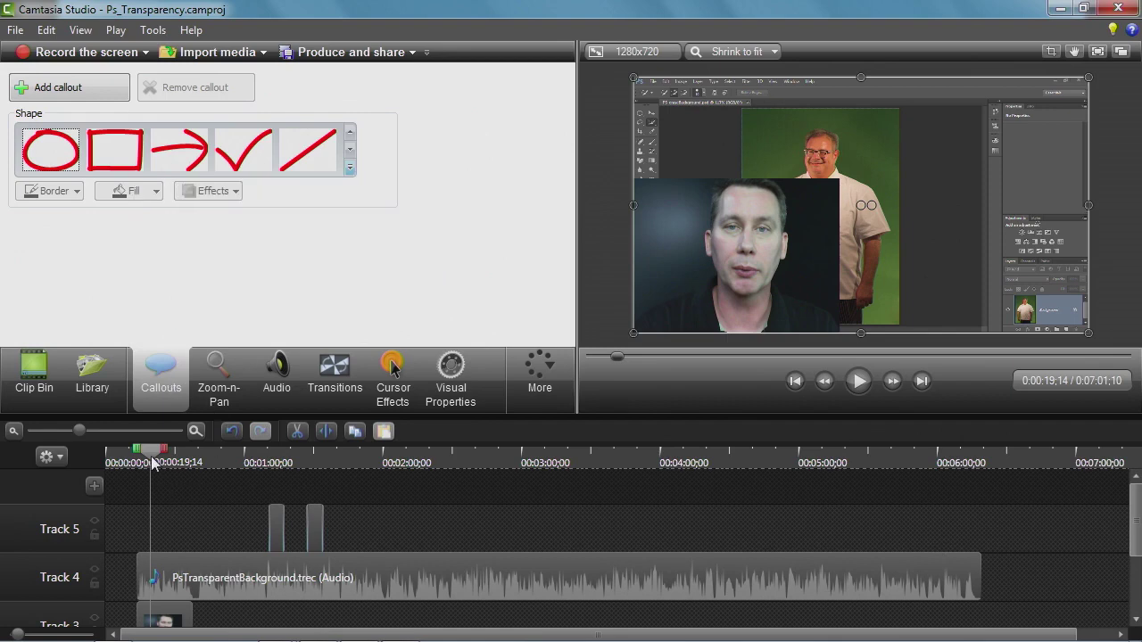
click(92, 90)
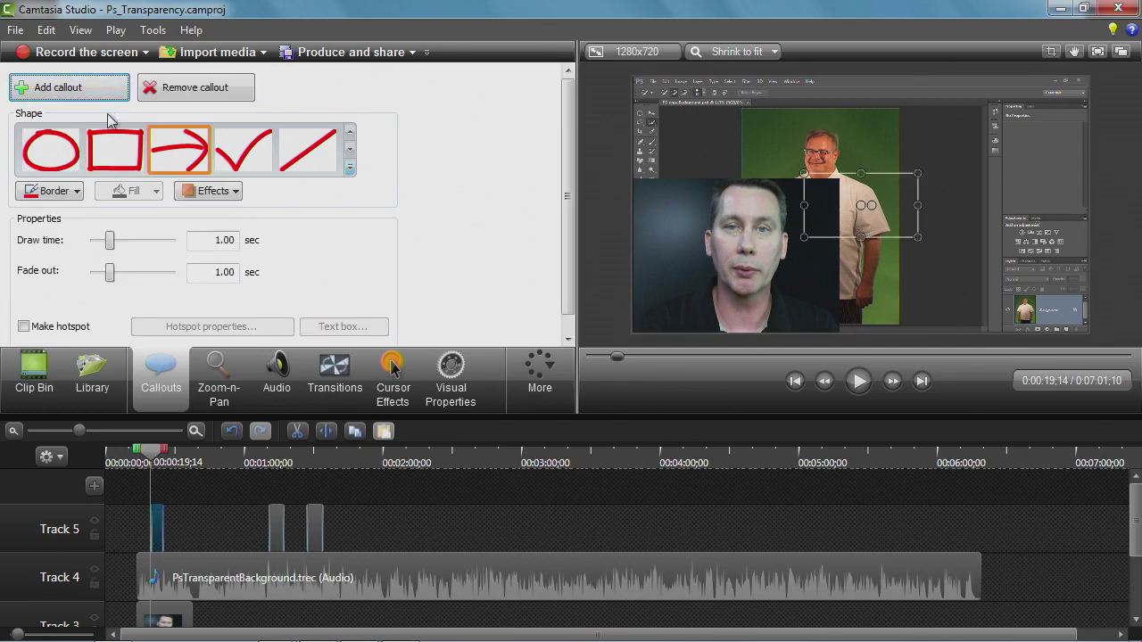
click(349, 168)
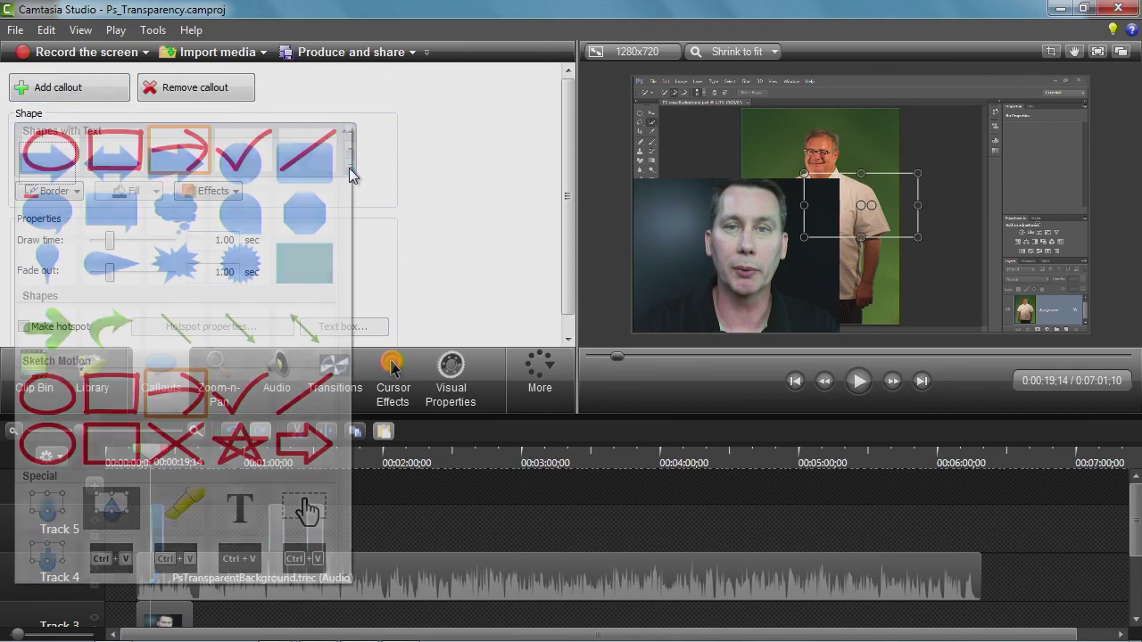
click(302, 162)
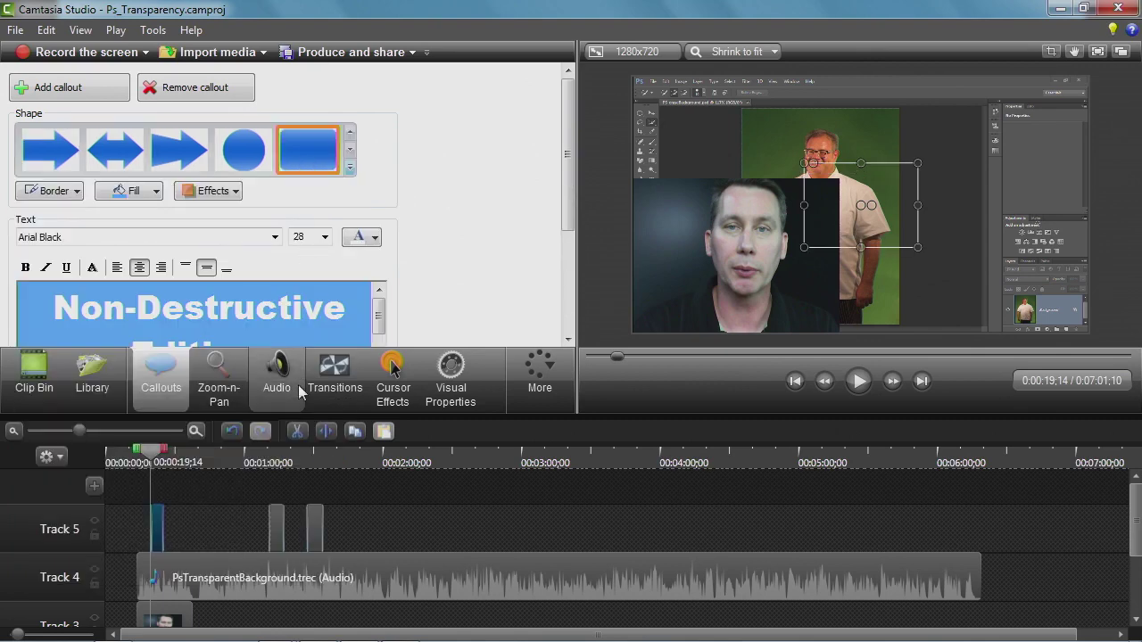
At 0:00:21;16, stretch the callout into a wide, low banner and place it beside the presenter near the canvas's lower-right corner
click(153, 458)
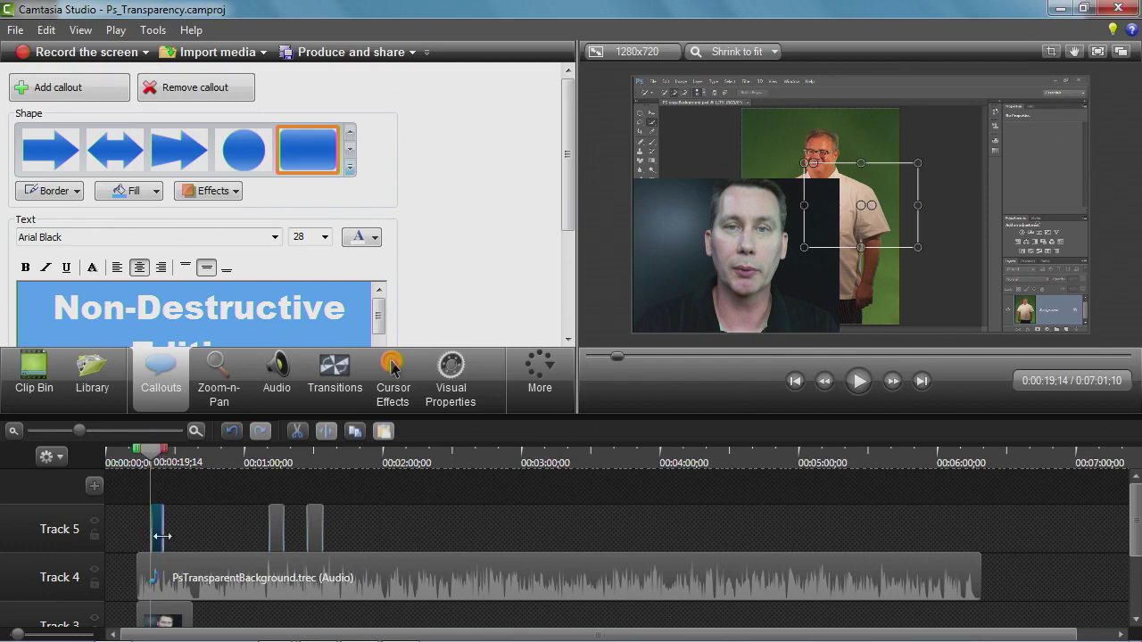
drag(82, 430, 113, 431)
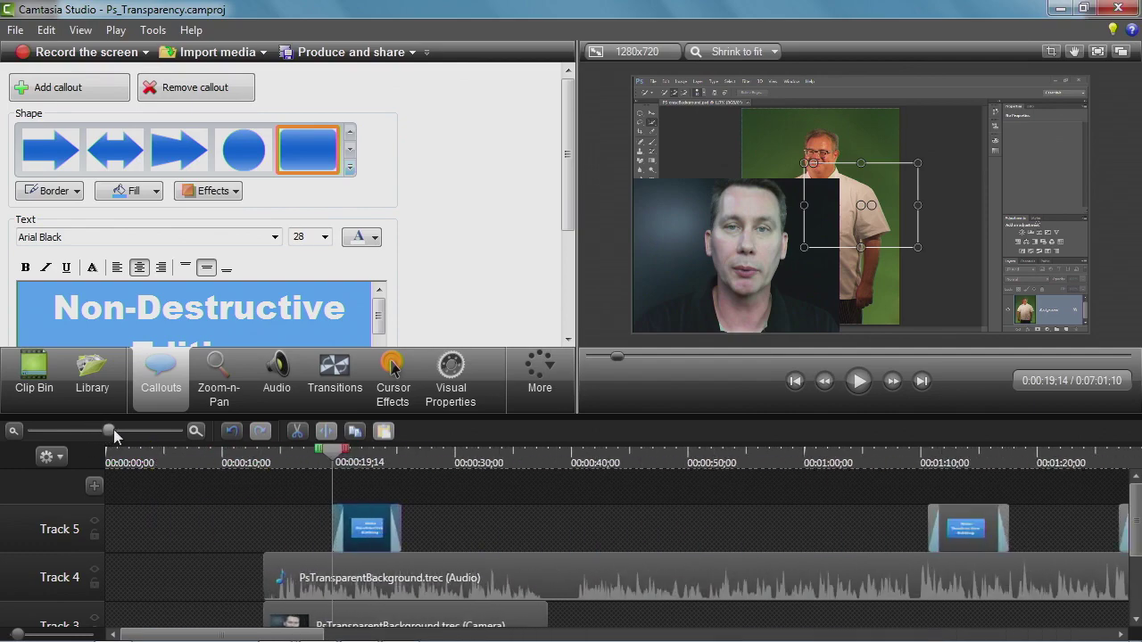
key(space)
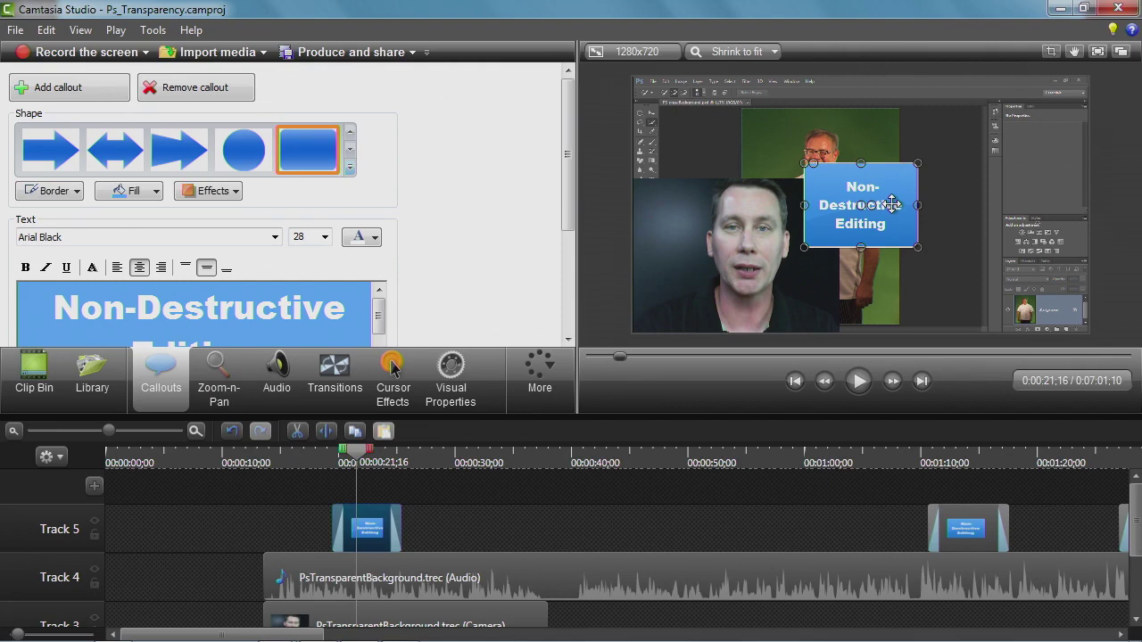
drag(918, 247, 1103, 212)
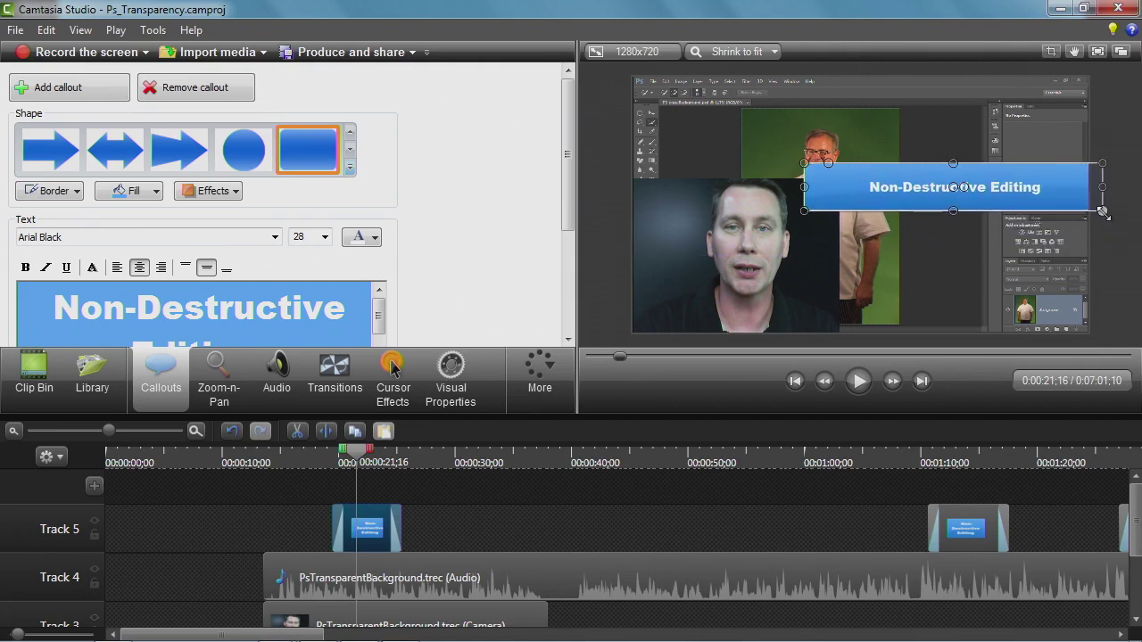
drag(1033, 187, 1040, 308)
Replace the banner callout's text with the presenter's full name
drag(54, 307, 357, 309)
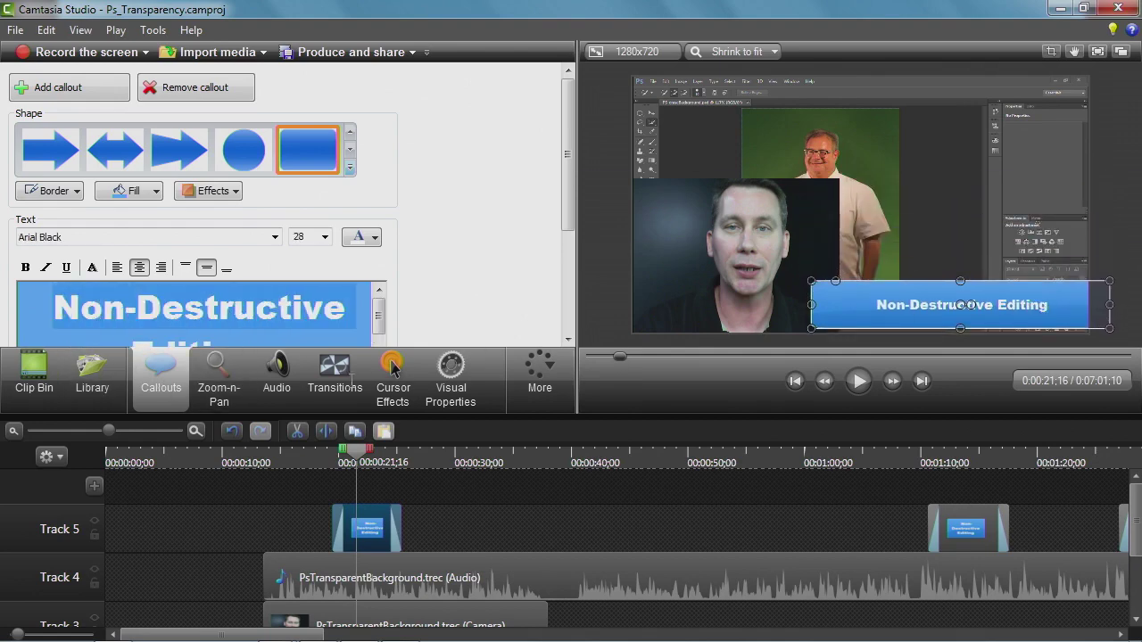
drag(361, 456, 362, 455)
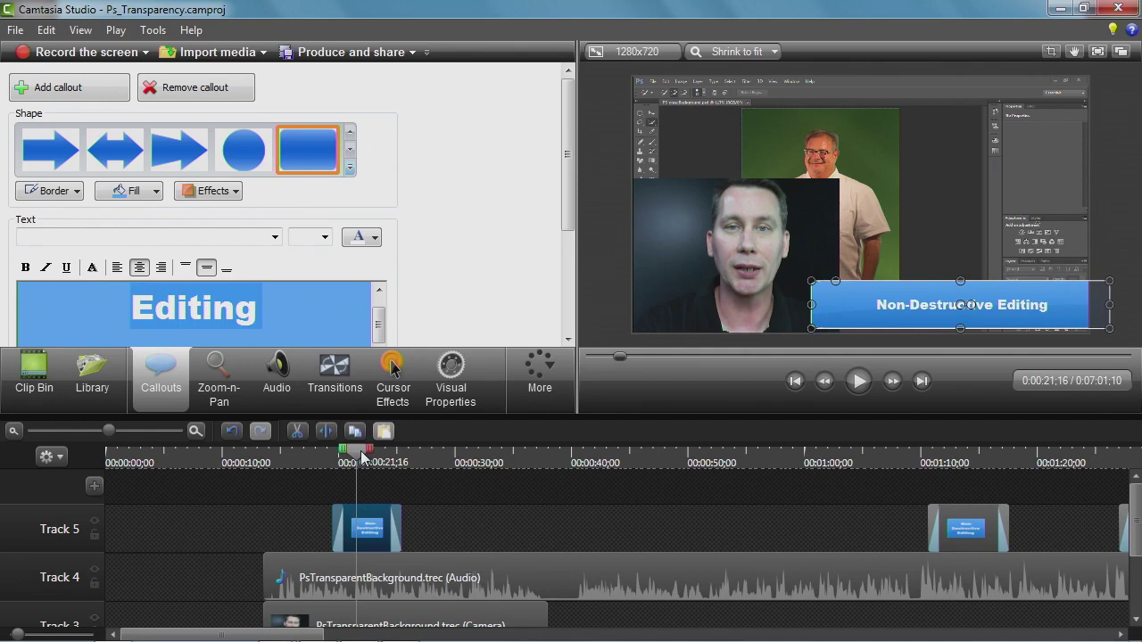
text(William)
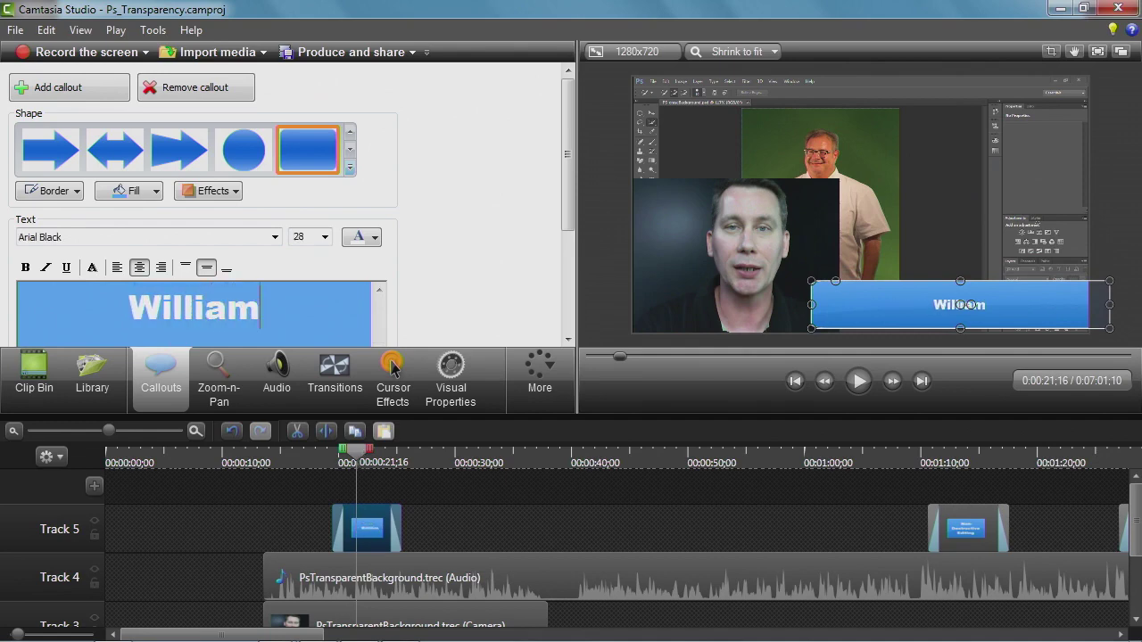
text( Everhart)
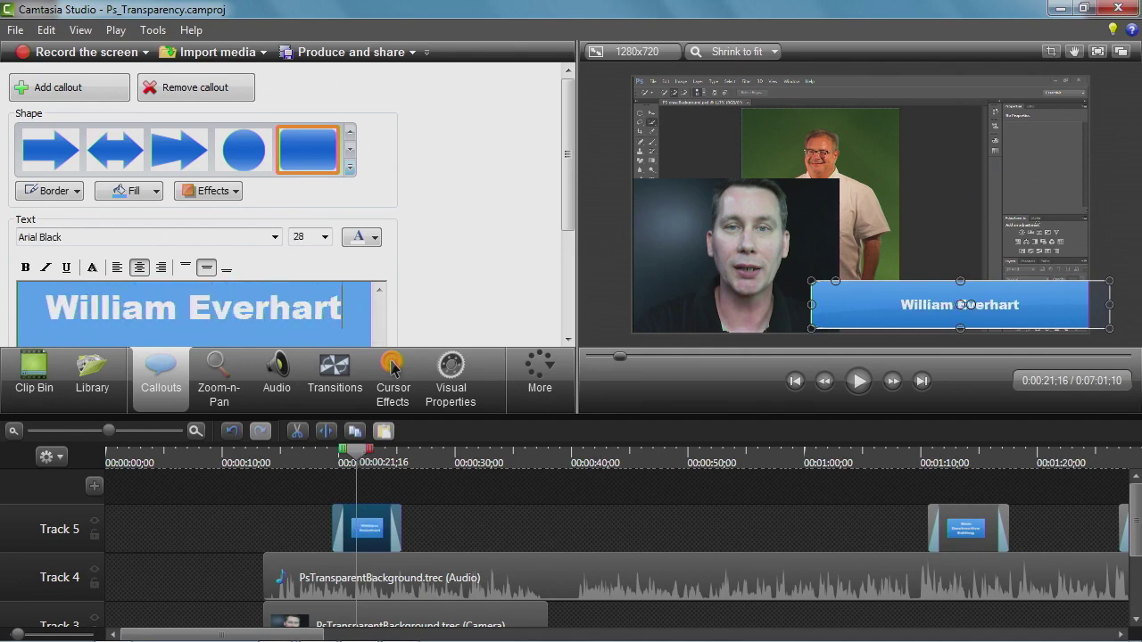
key(ctrl+a)
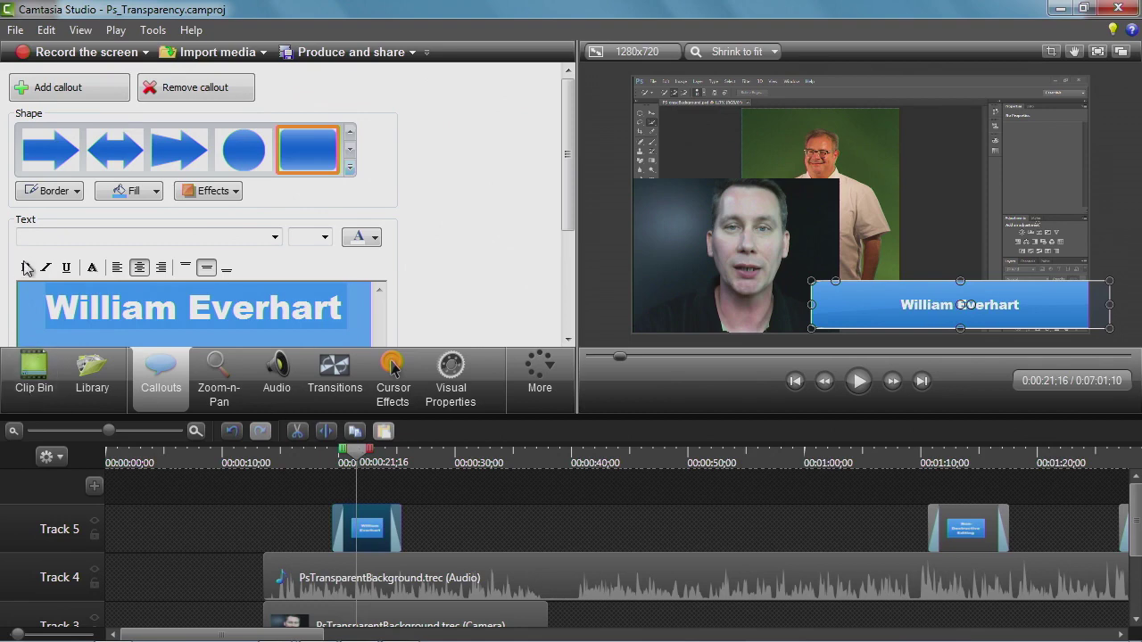
click(275, 236)
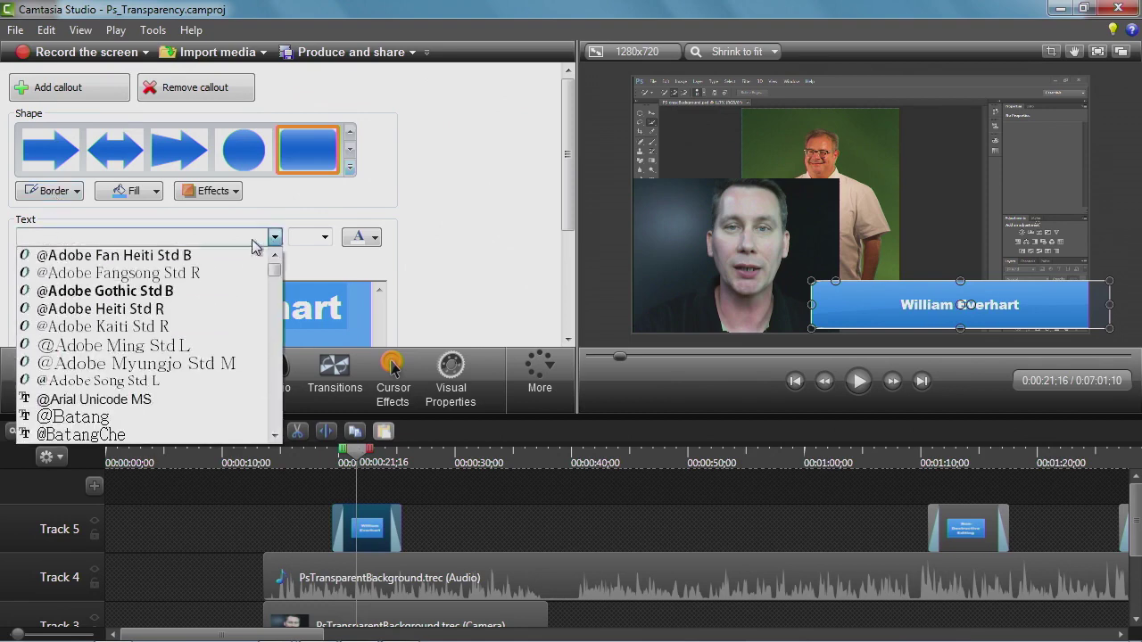
click(116, 399)
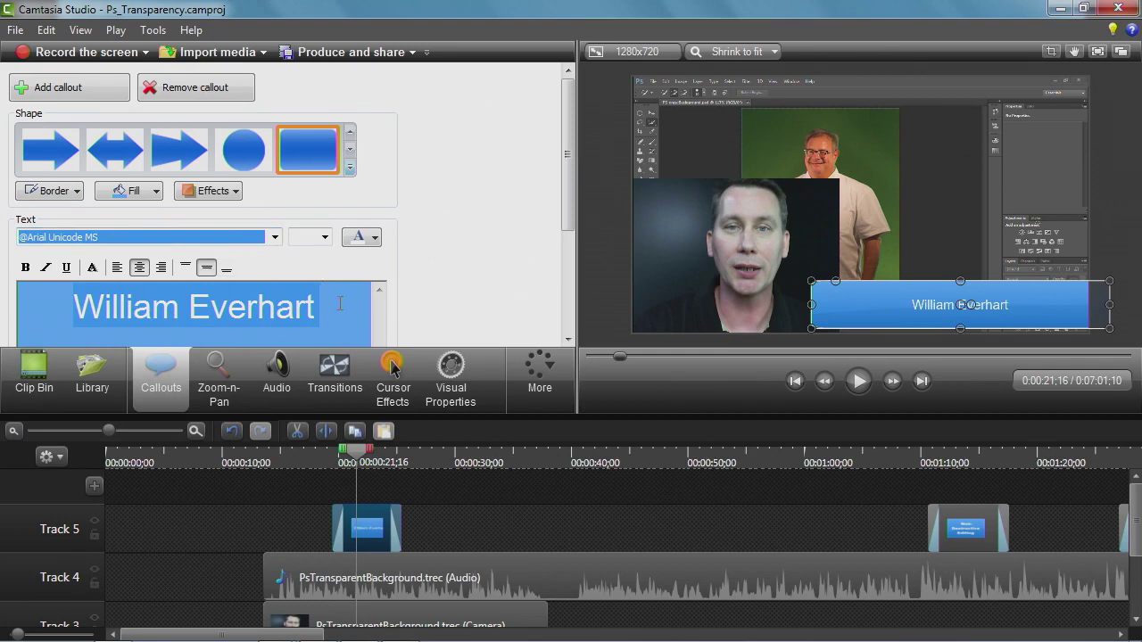
click(116, 267)
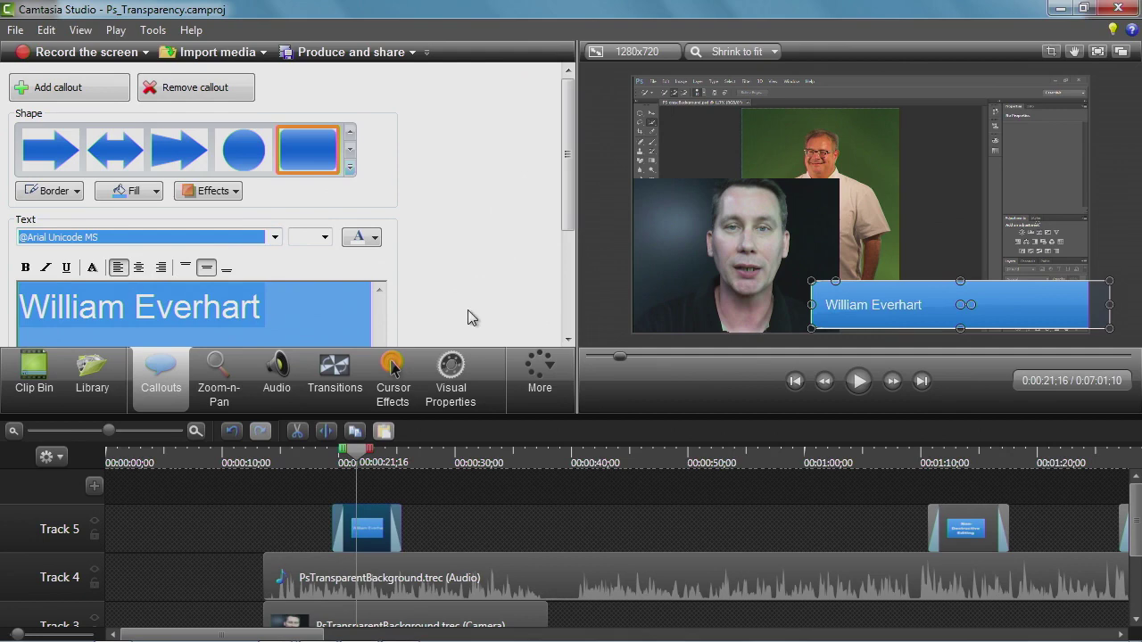
Add a second line reading "director of training" below the name and set its font size to 18
click(274, 299)
key(Return)
text(director of training)
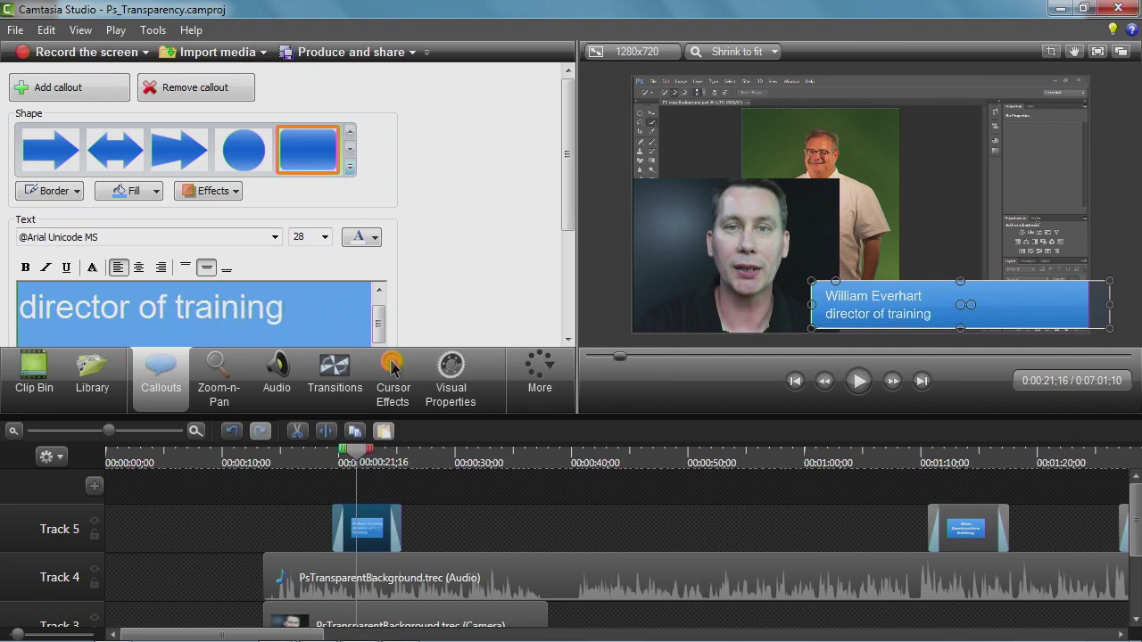
drag(273, 320, 20, 310)
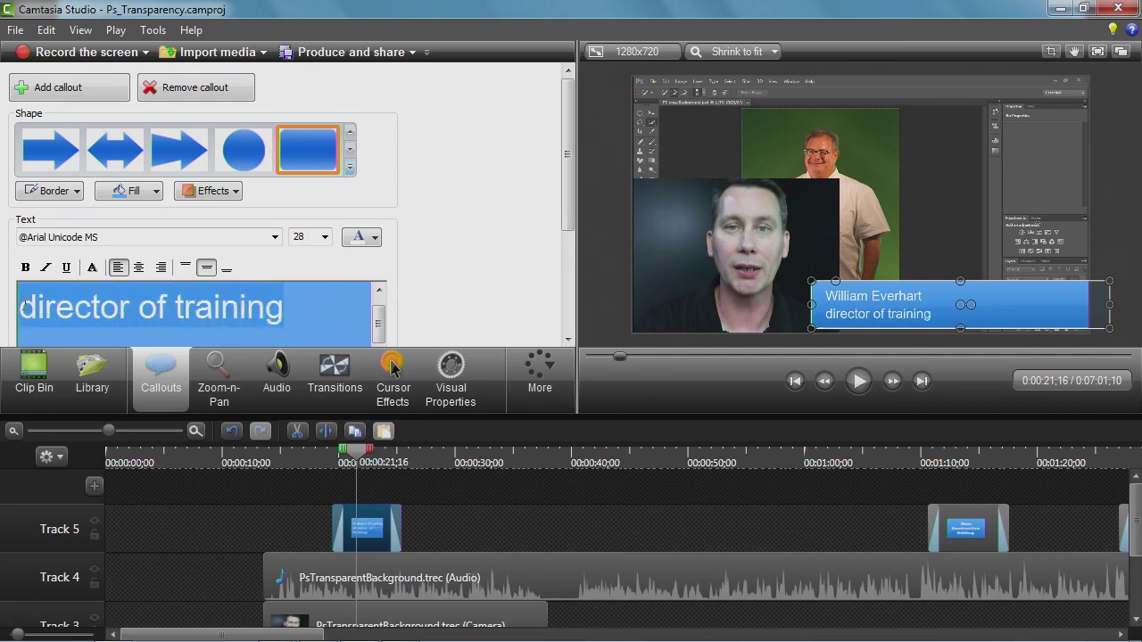
click(325, 237)
click(295, 253)
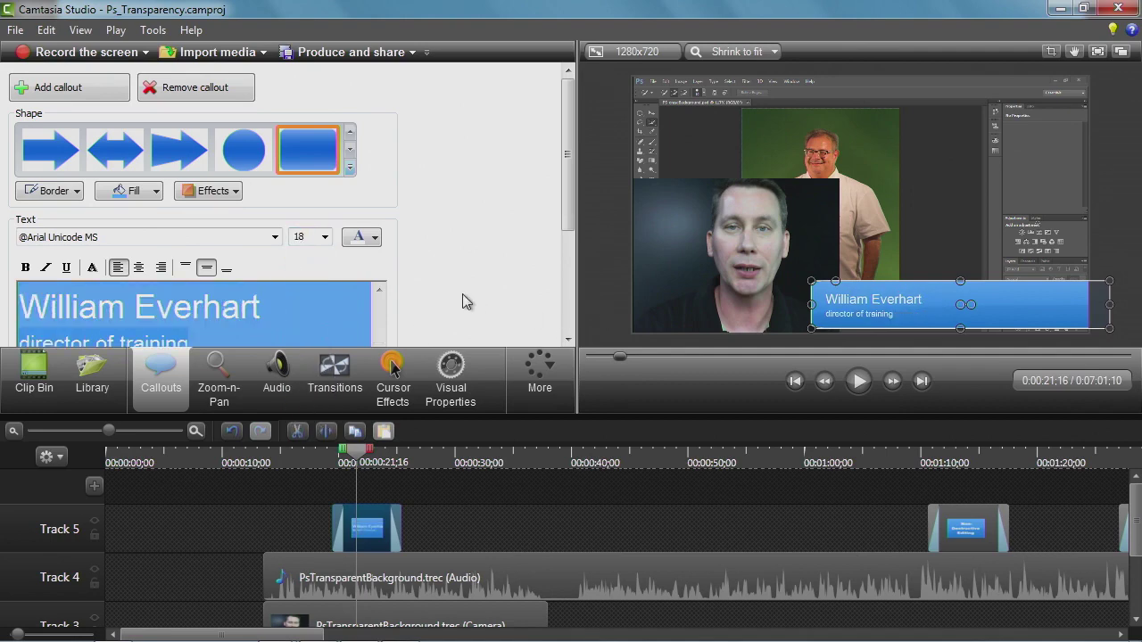
Move the name callout slightly up on the canvas and play it back from its start
drag(932, 315, 930, 297)
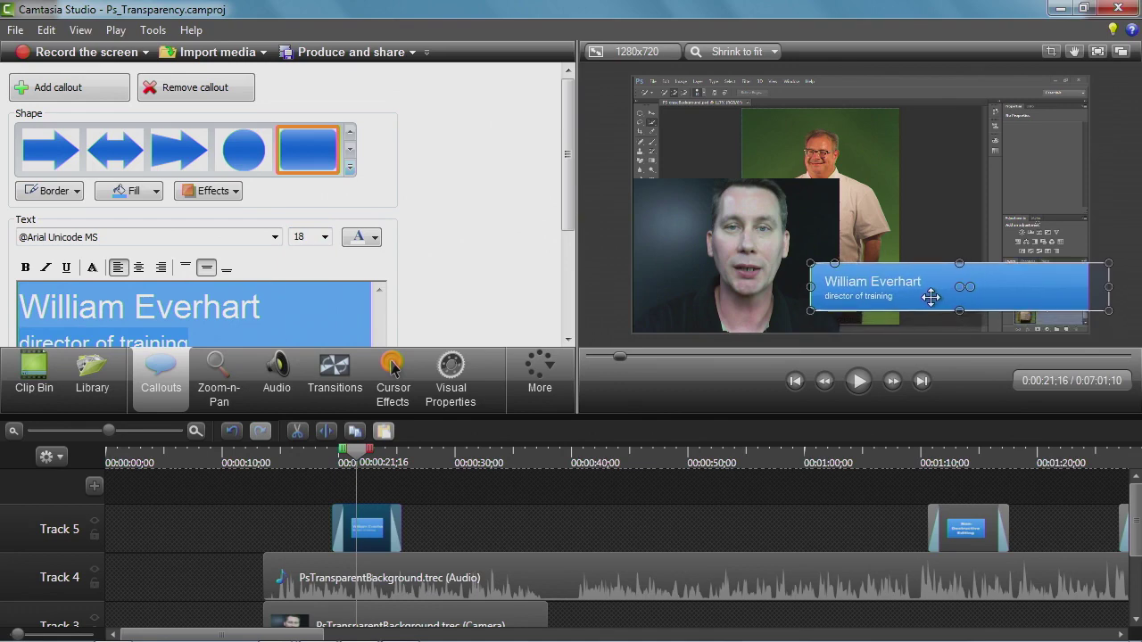
drag(357, 452, 330, 460)
key(space)
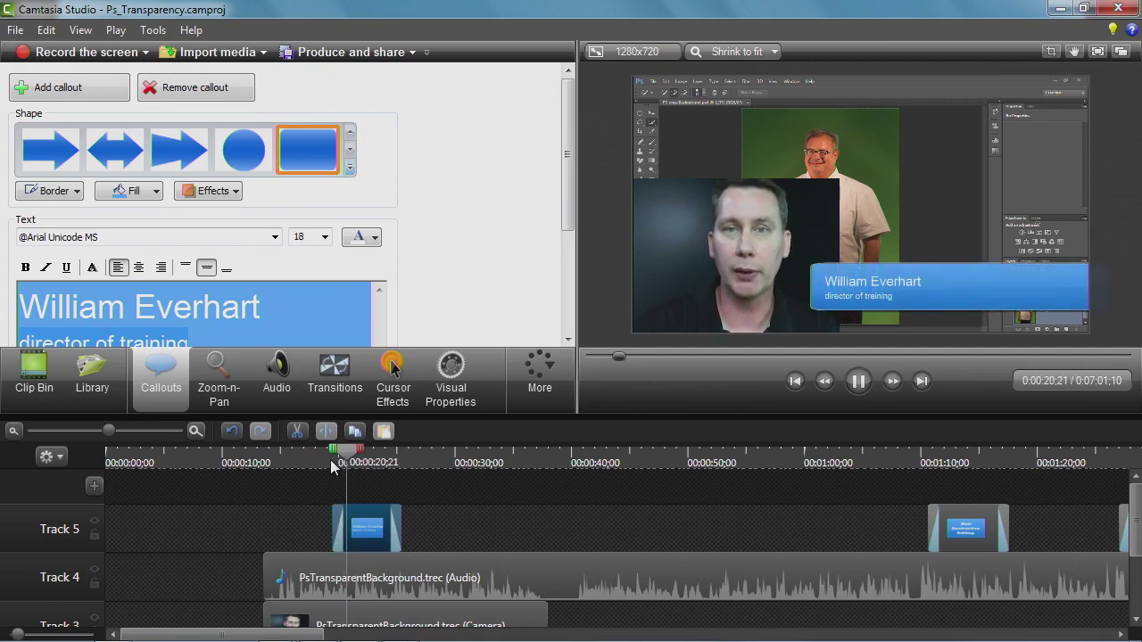
key(space)
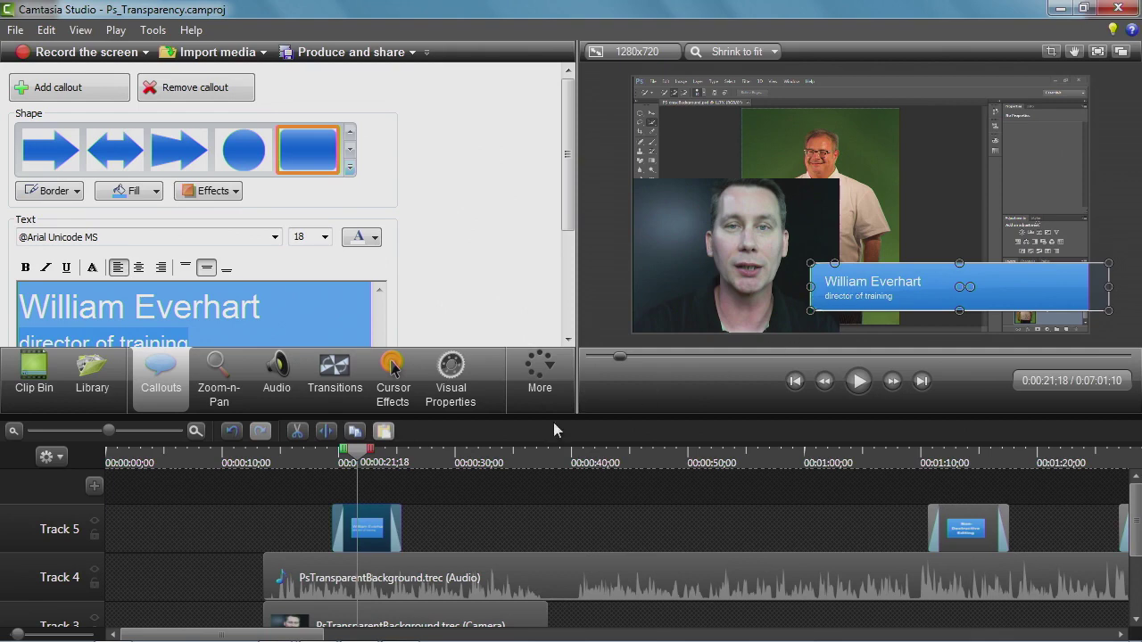
Add a visual-properties animation to the name callout on Track 5, ending at 0:00:20;14
drag(112, 429, 130, 427)
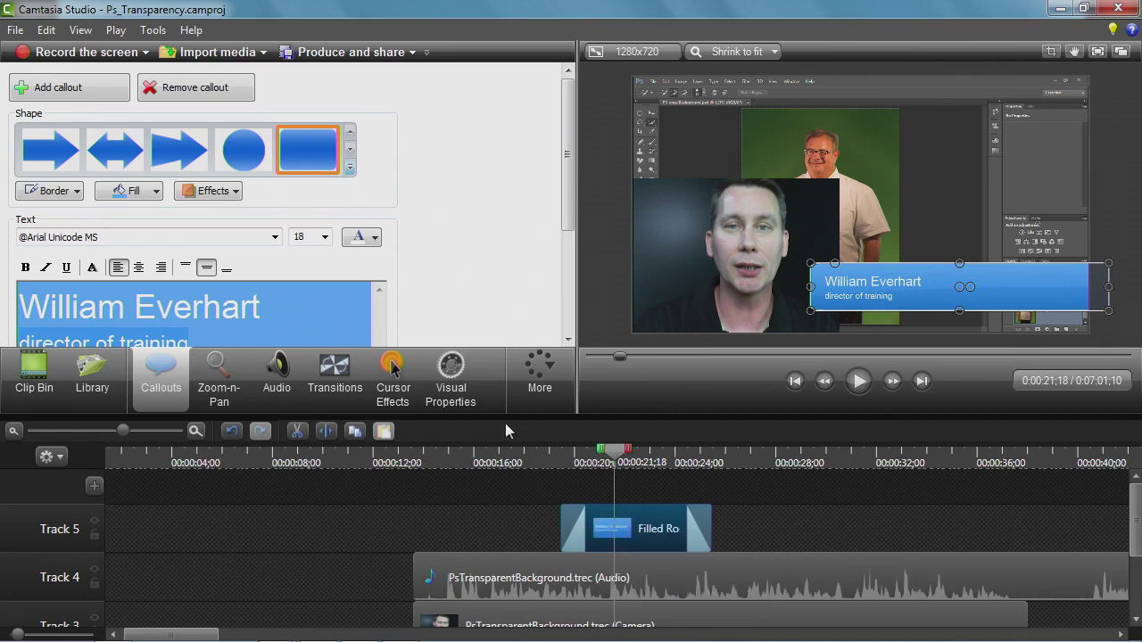
click(451, 379)
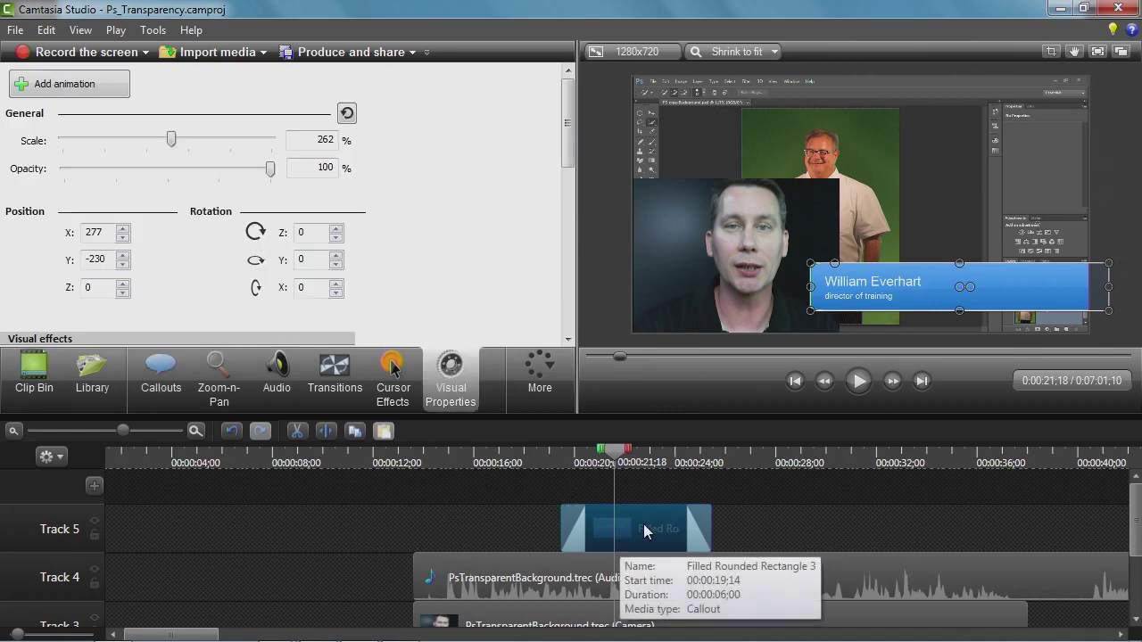
drag(615, 450, 596, 458)
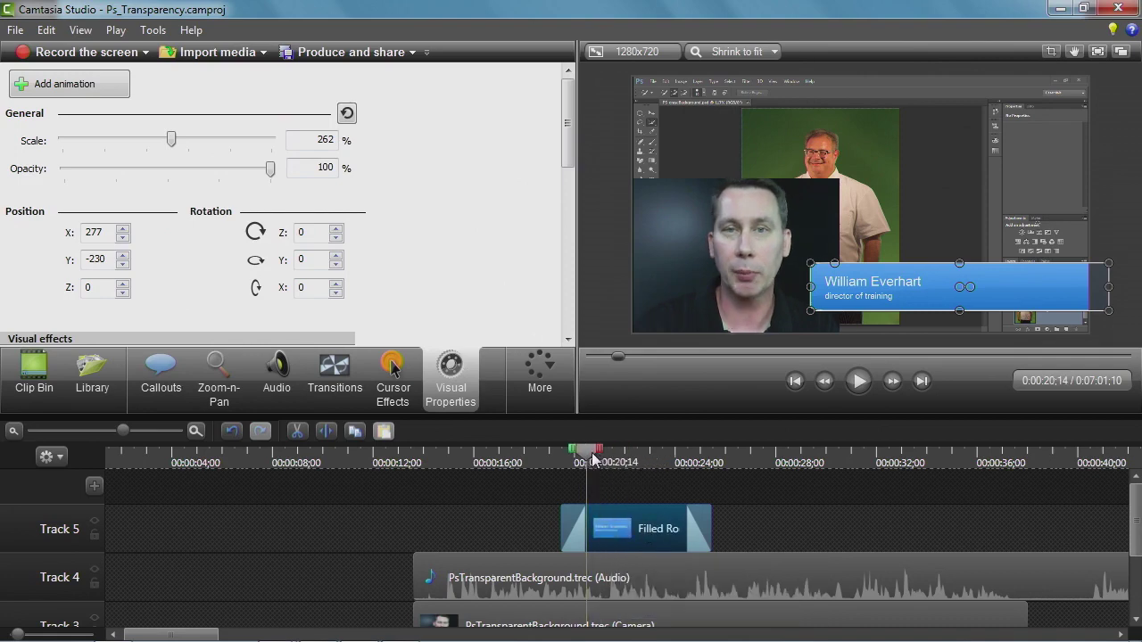
click(100, 84)
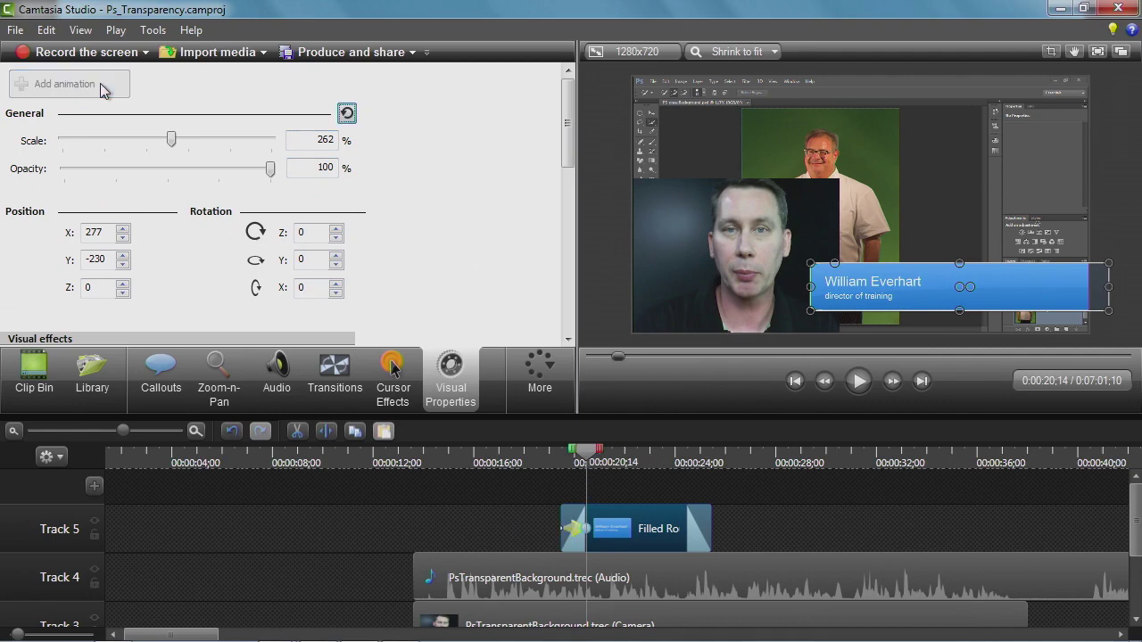
click(573, 529)
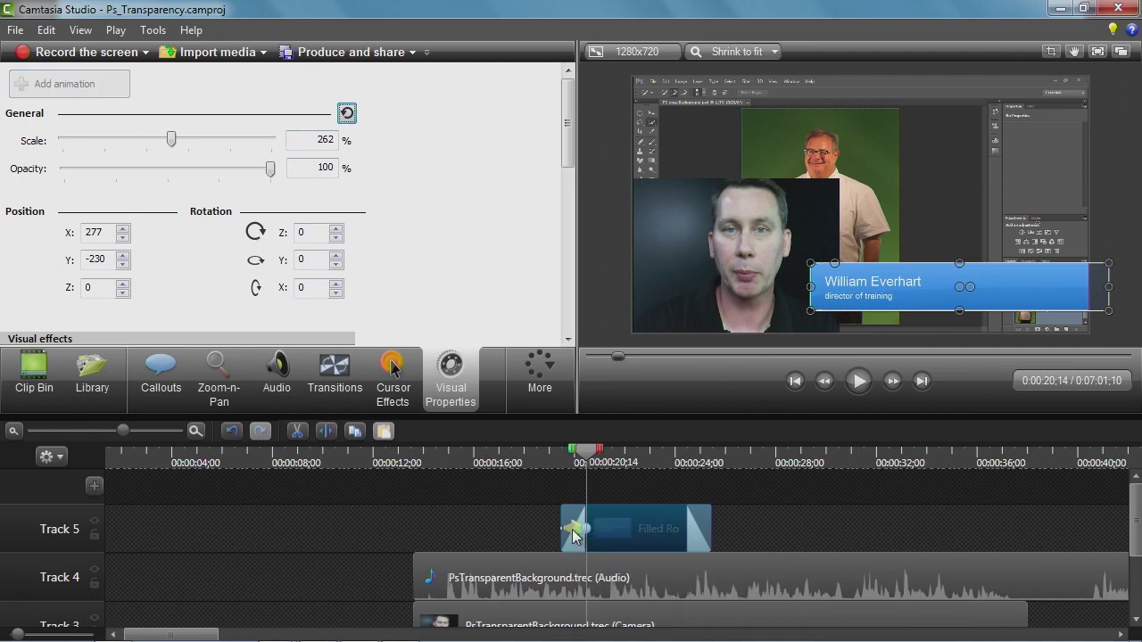
click(593, 490)
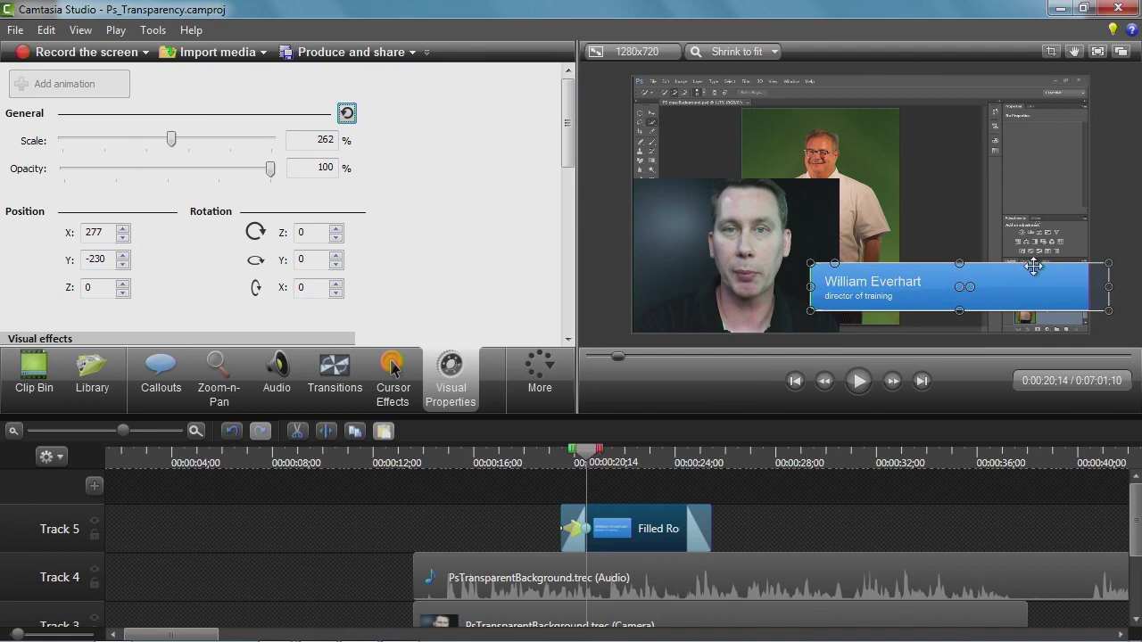
At 0:00:19;14, move the callout off the canvas's right edge to X 1060, Y -210, and lengthen its slide-in animation
drag(587, 457, 567, 466)
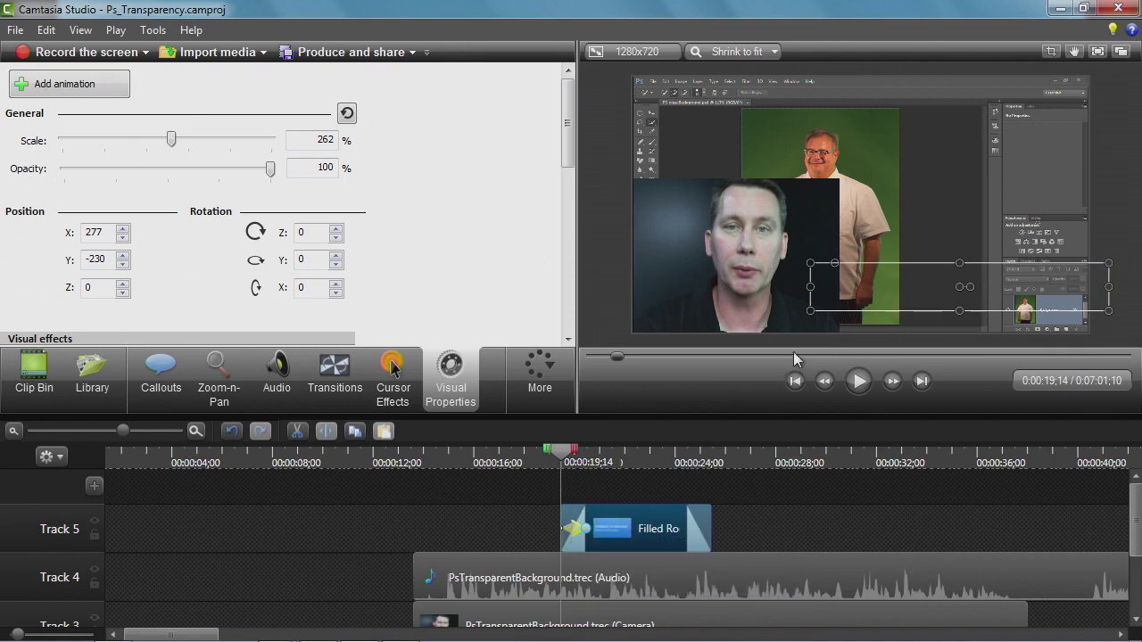
drag(836, 288, 1116, 282)
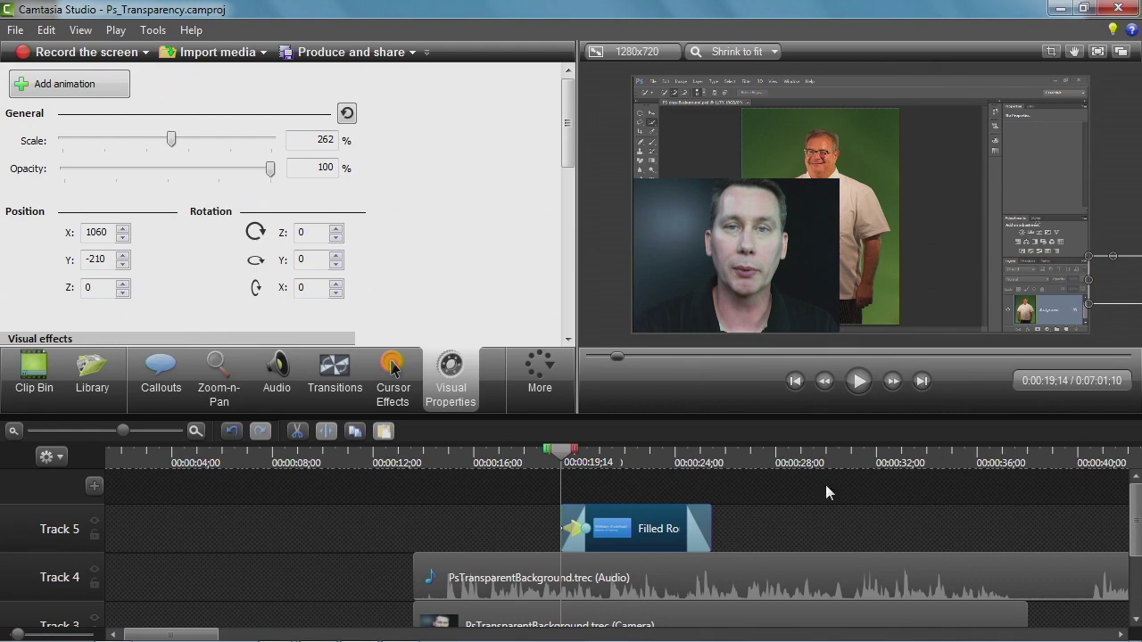
mouse_move(569, 457)
mouse_down()
mouse_move(587, 456)
mouse_move(566, 457)
mouse_up()
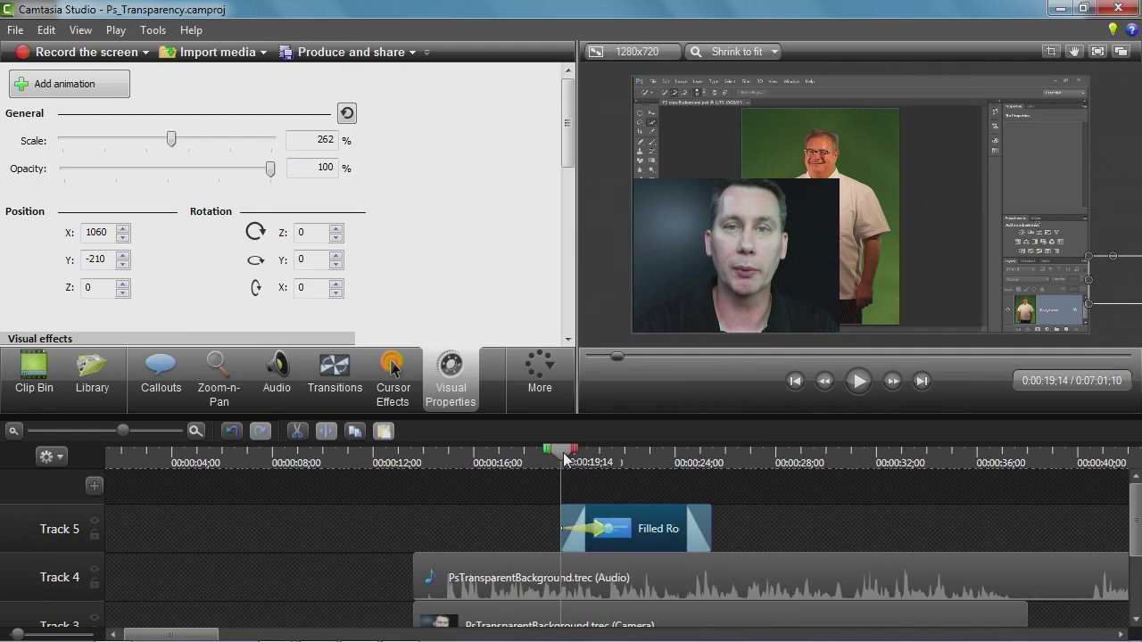
Set the name callout's Y position to -230 at its 0:00:19;14 starting point and play back the slide-in animation
drag(564, 459, 620, 462)
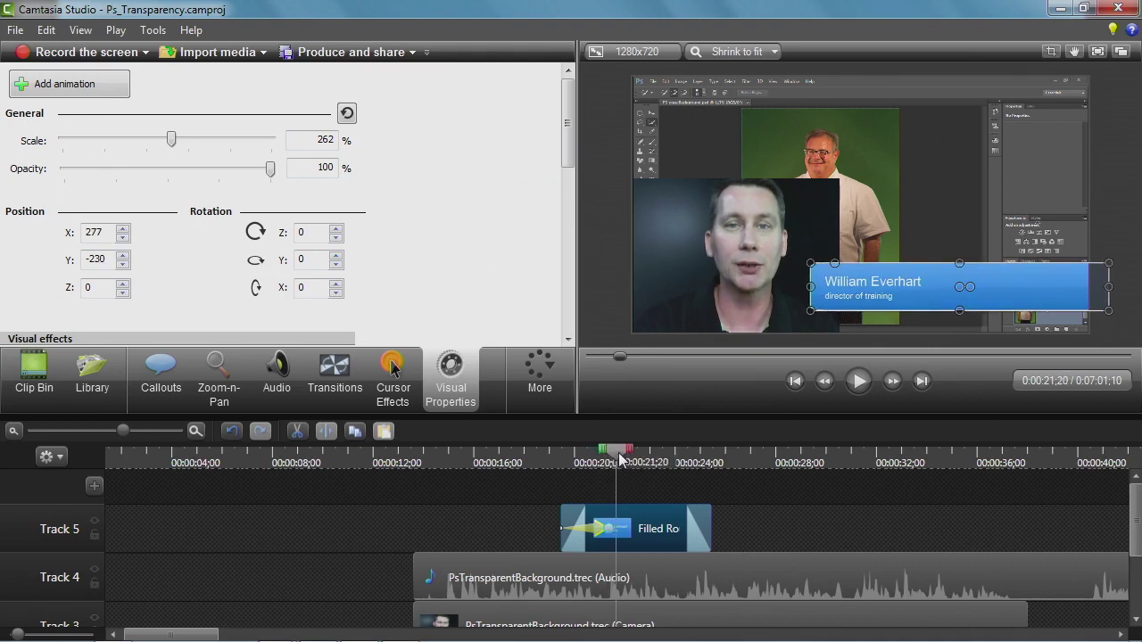
double_click(93, 260)
text(330)
drag(621, 455, 567, 493)
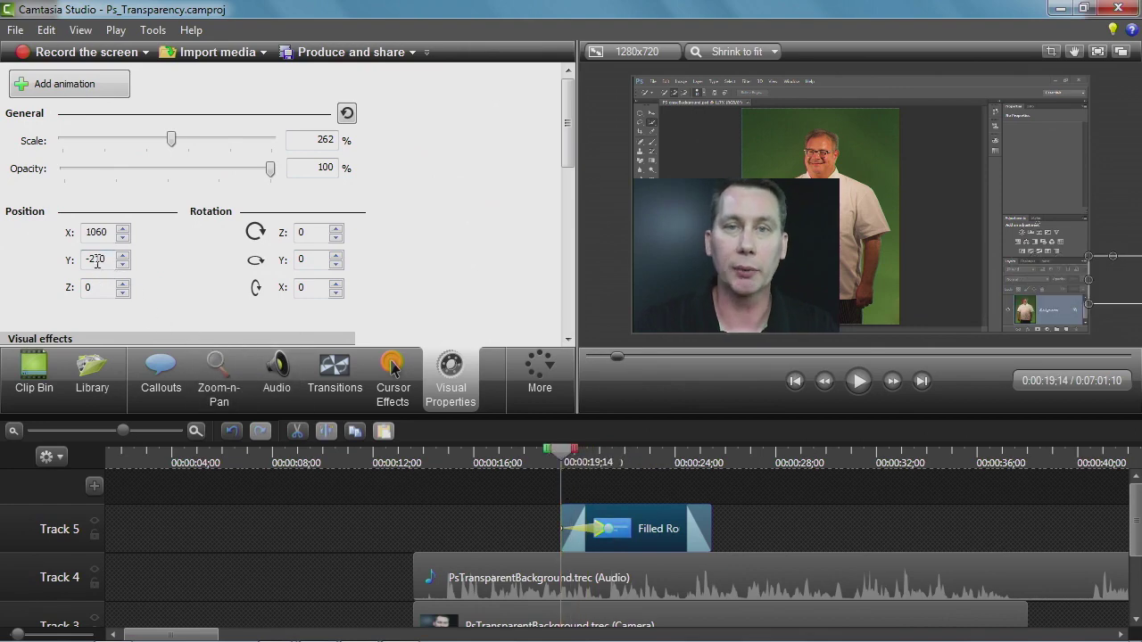
text(30)
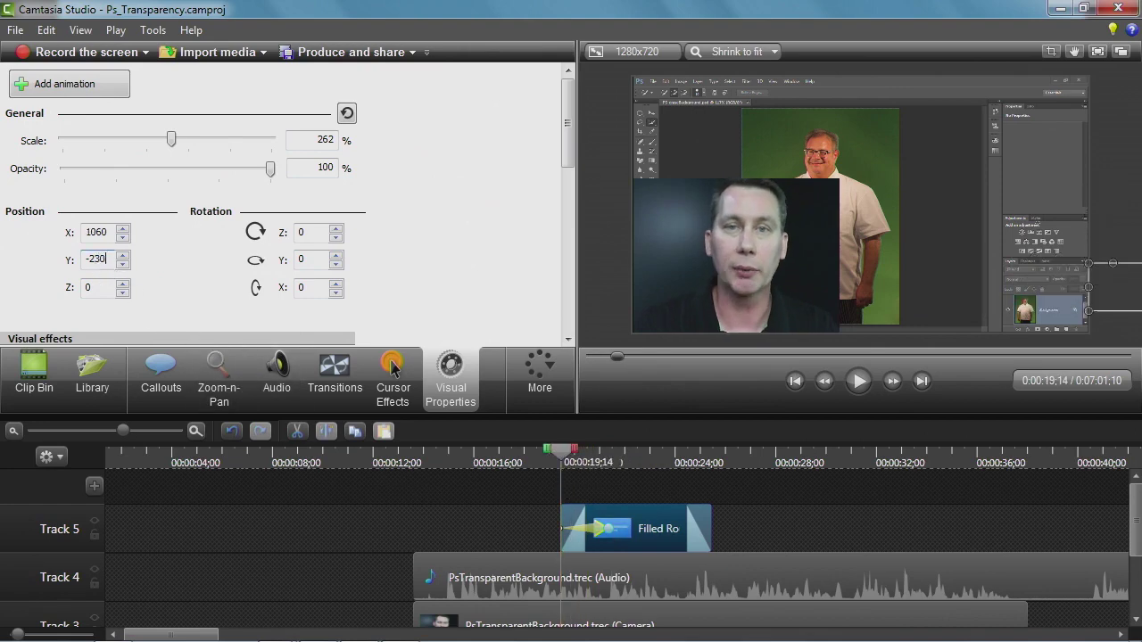
click(547, 464)
key(space)
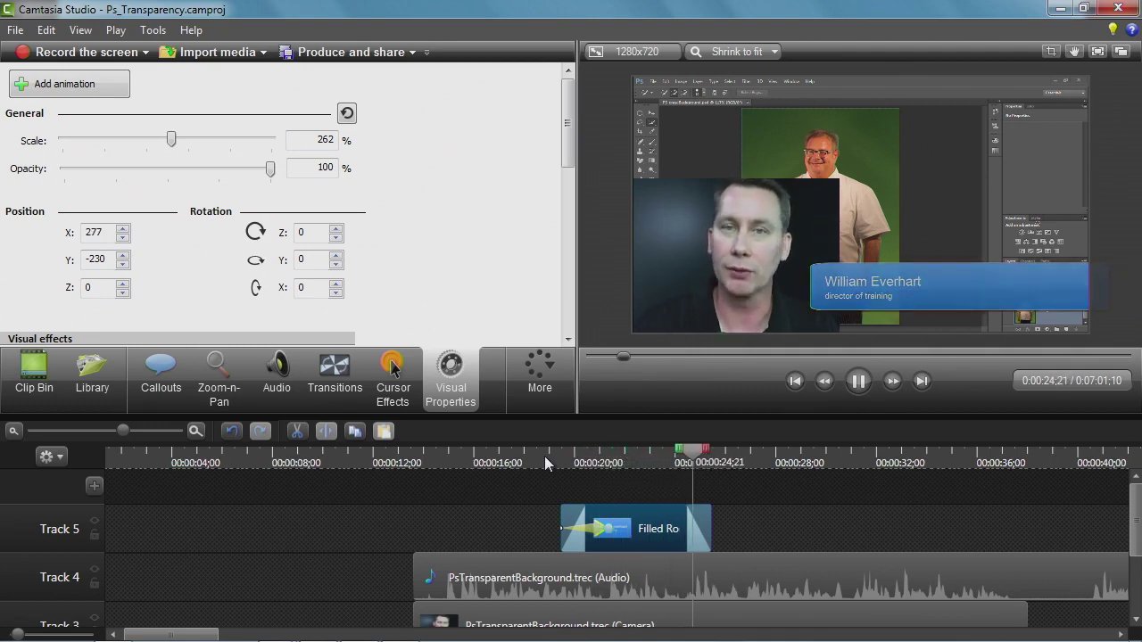
key(space)
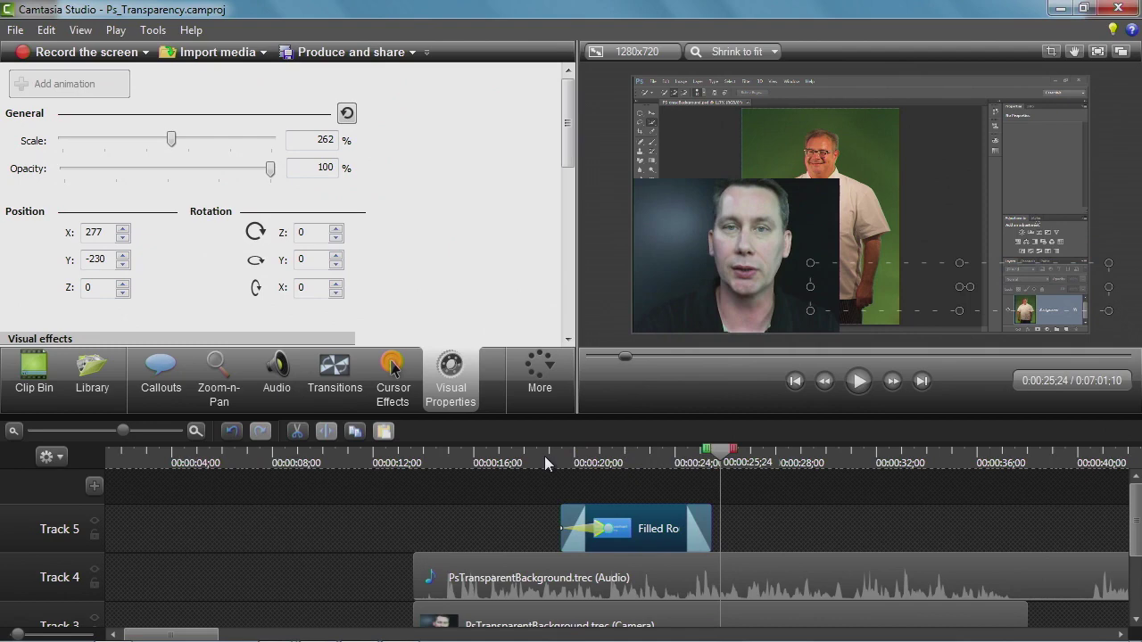
Open the transitions collection and select the Fade through black transition
scroll(1133, 542, down, 1)
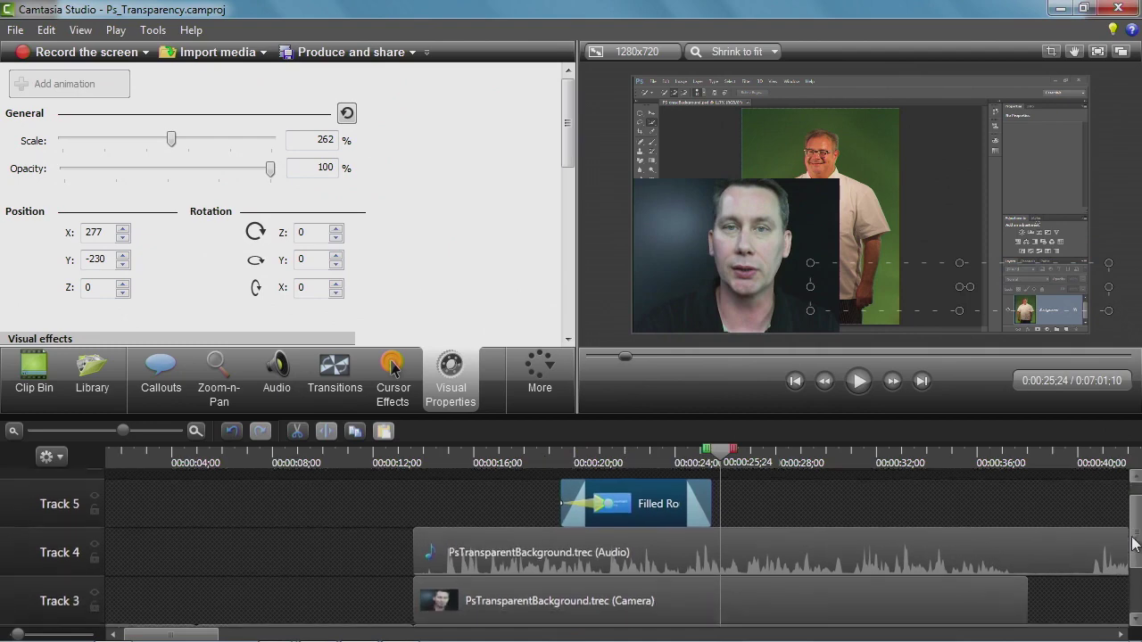
scroll(1133, 543, down, 1)
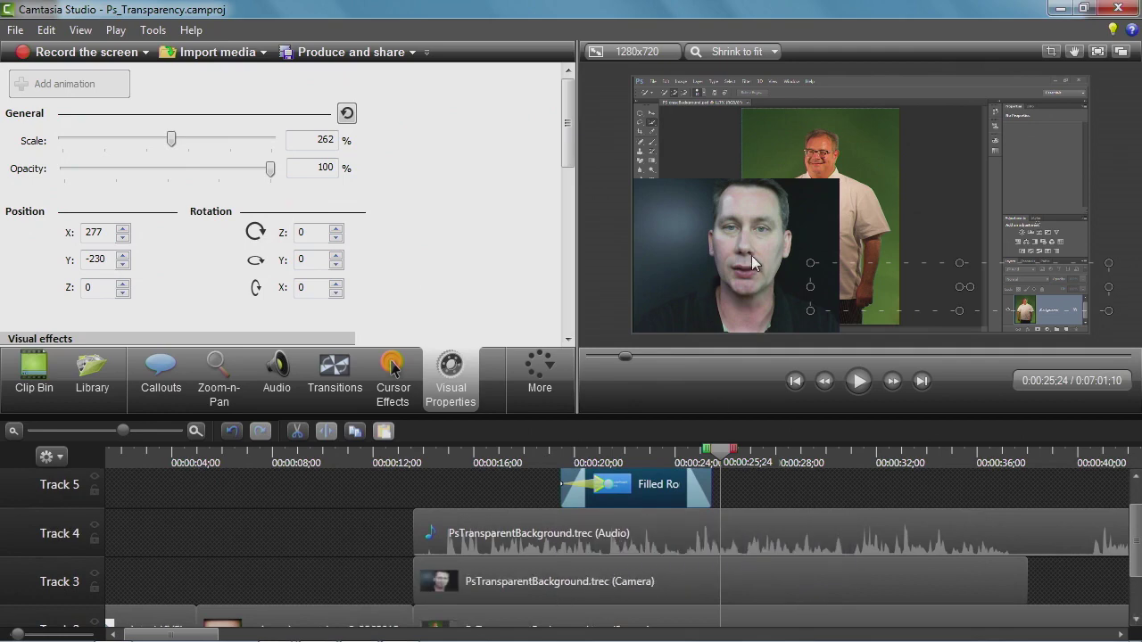
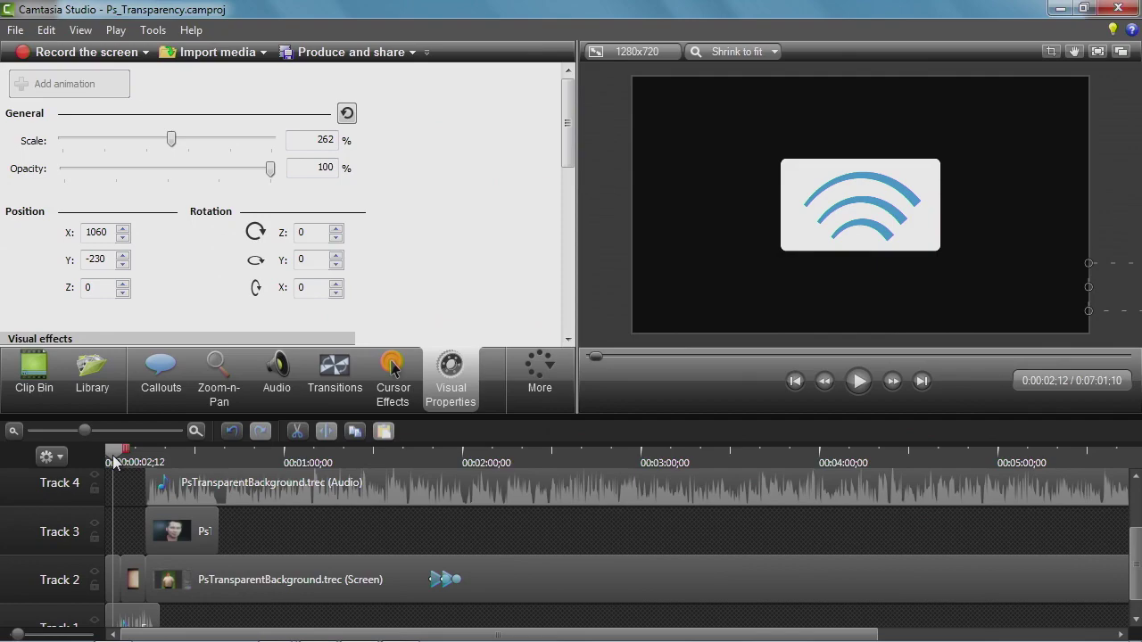
drag(114, 462, 169, 456)
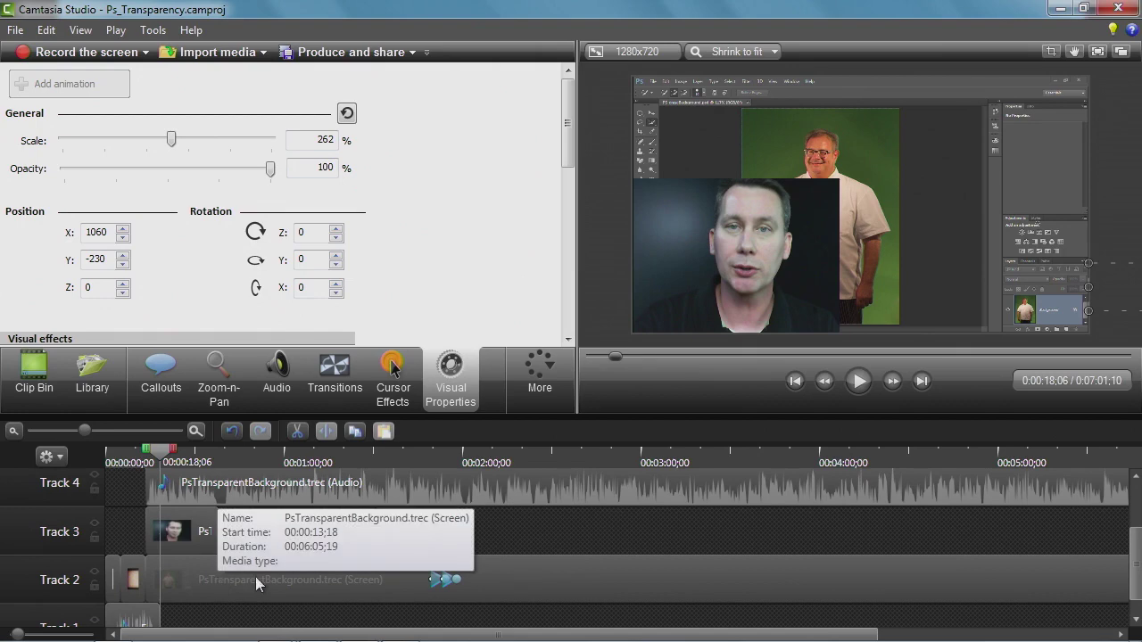
click(340, 369)
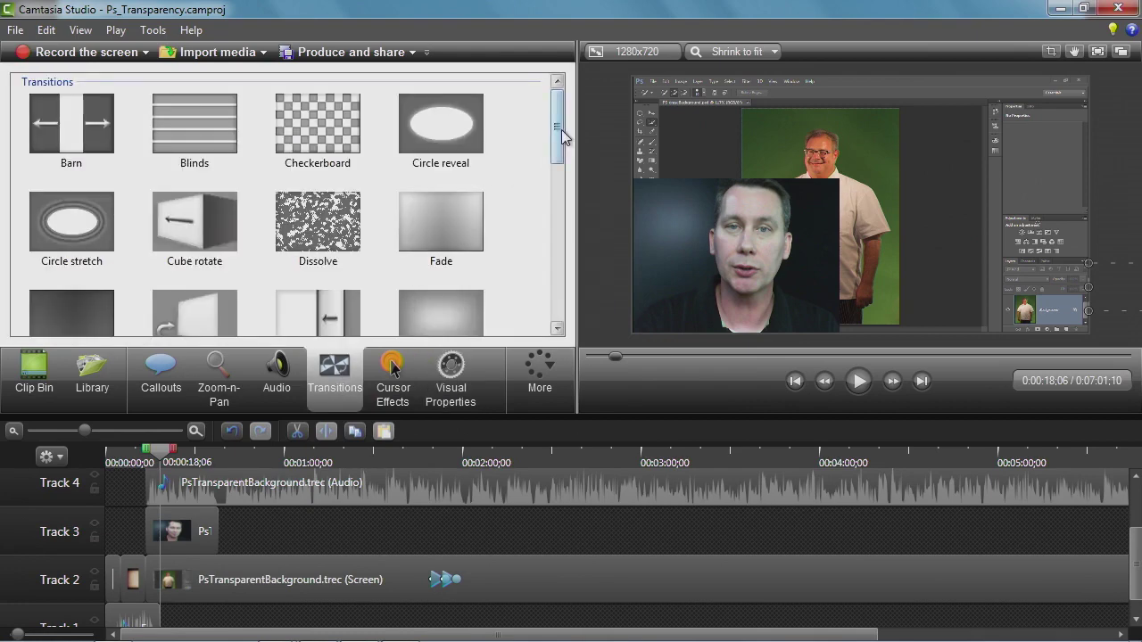
mouse_move(558, 132)
mouse_down()
mouse_move(550, 307)
mouse_move(546, 127)
mouse_up()
drag(556, 127, 556, 145)
click(444, 161)
click(67, 279)
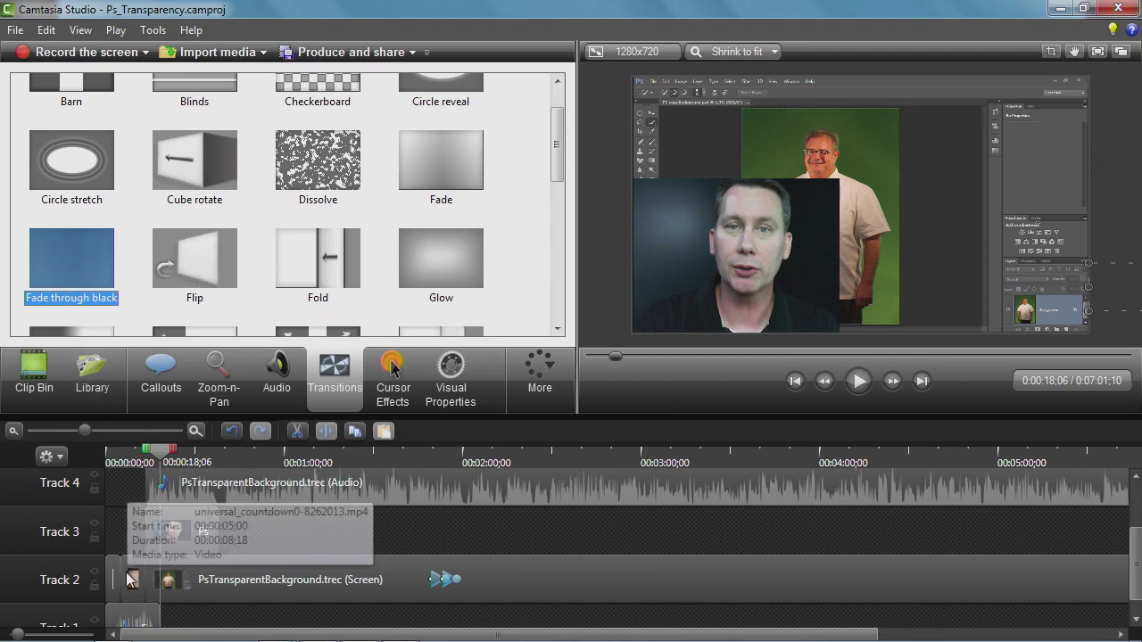
Add the Fade through black transition to the start of edutechLIVEbug-18.png on Track 2
click(165, 455)
drag(165, 455, 114, 458)
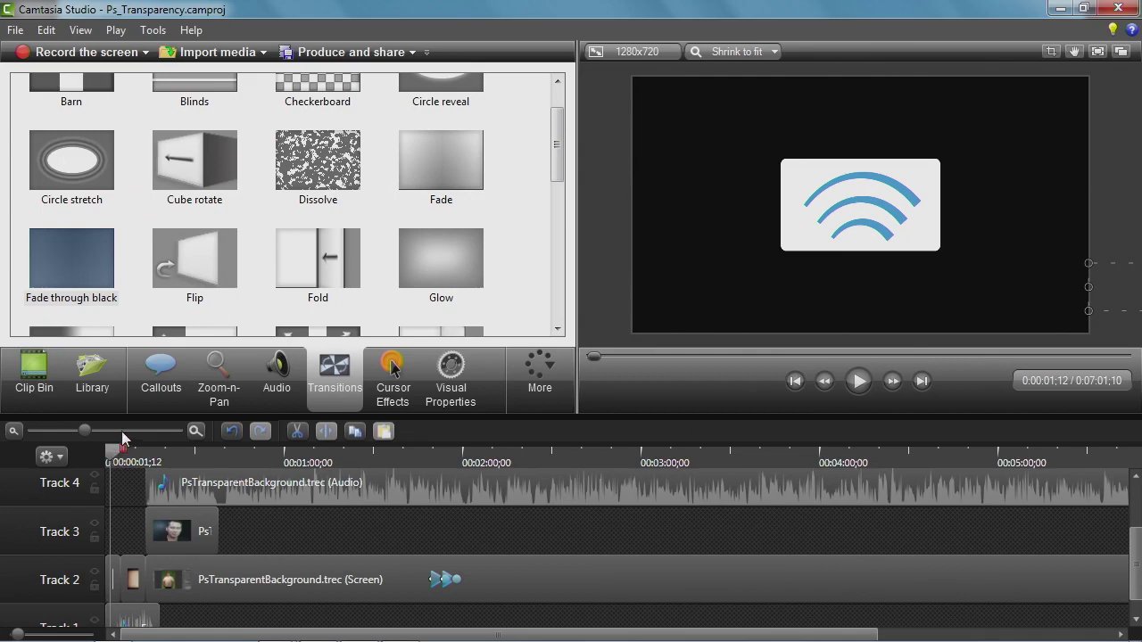
drag(85, 430, 126, 431)
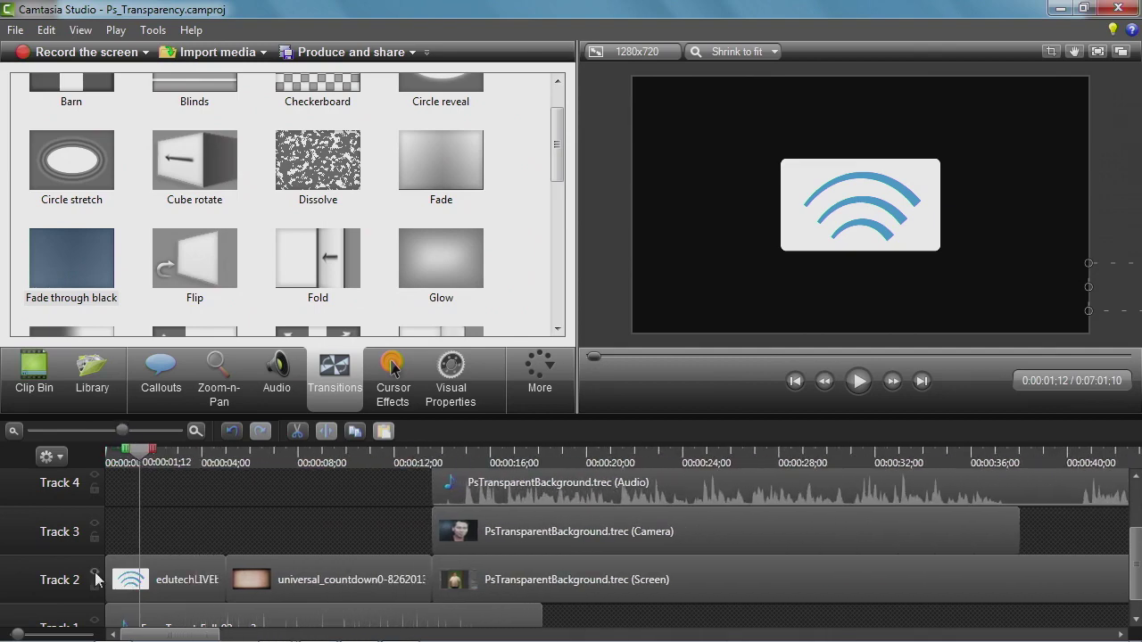
drag(18, 634, 24, 635)
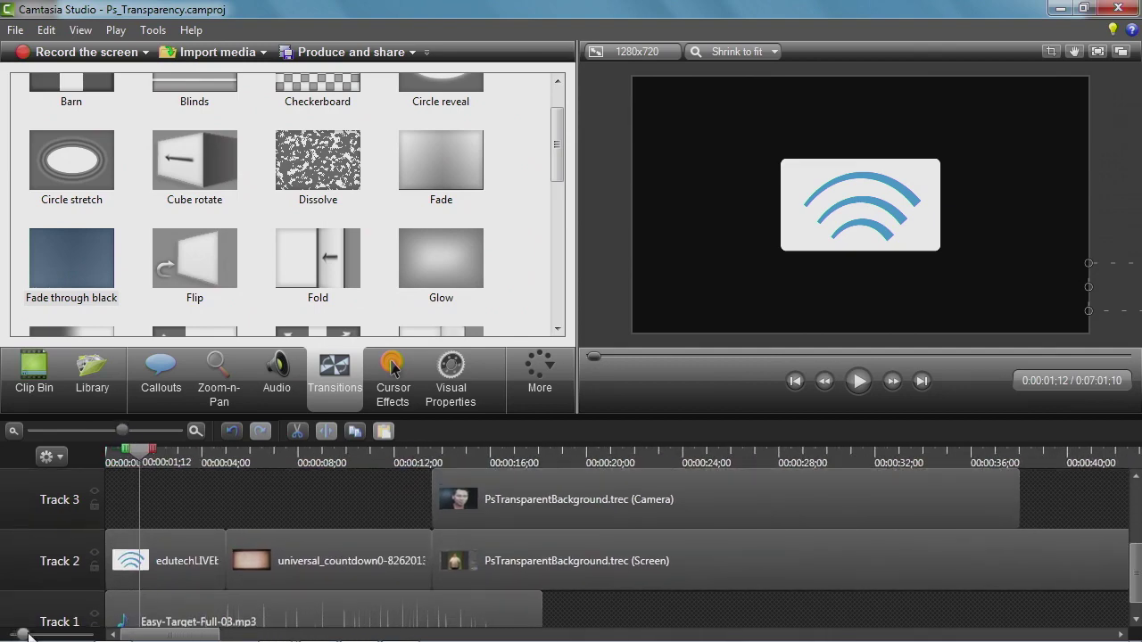
click(73, 259)
drag(73, 261, 187, 471)
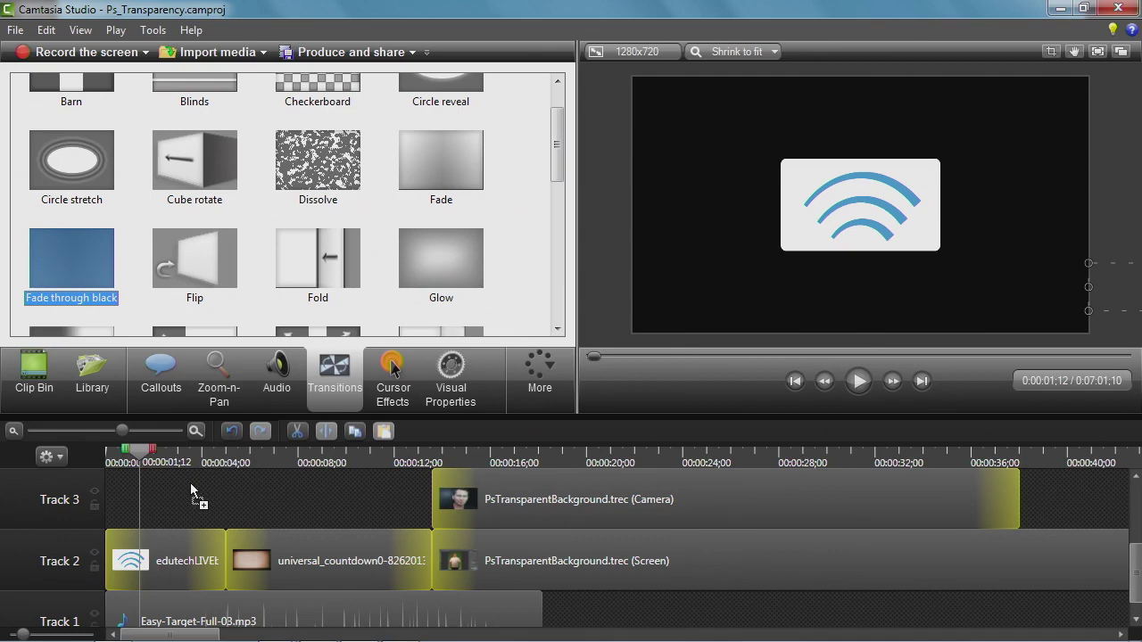
drag(191, 489, 175, 607)
drag(175, 607, 114, 560)
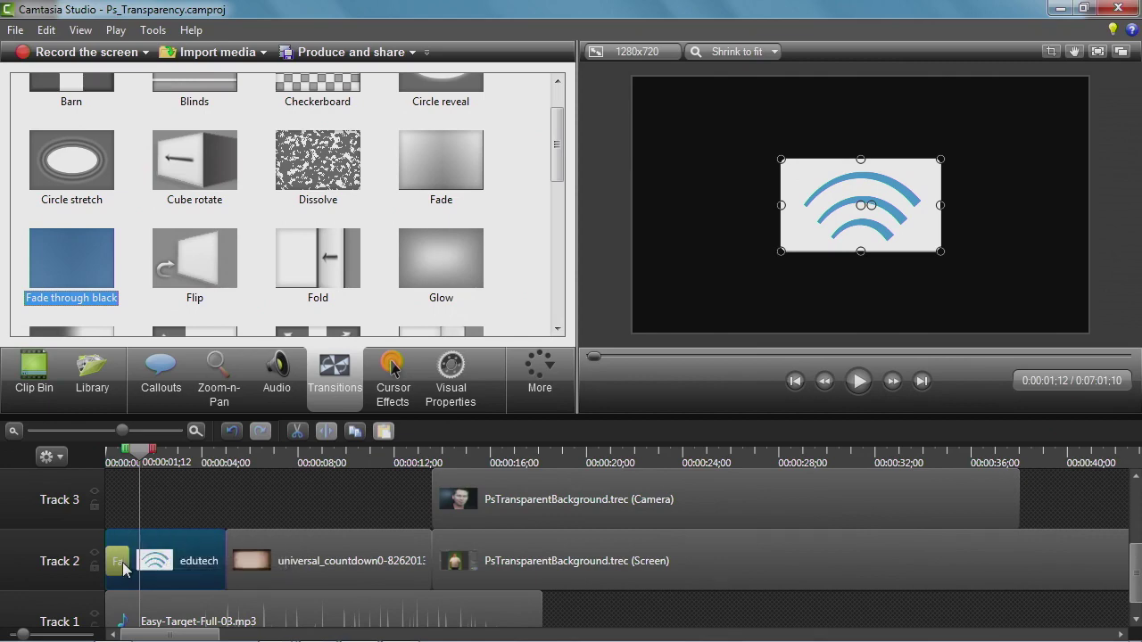
Lengthen the Fade through black transition on the logo clip to about 1.5 seconds and play it from the start
drag(123, 431, 161, 432)
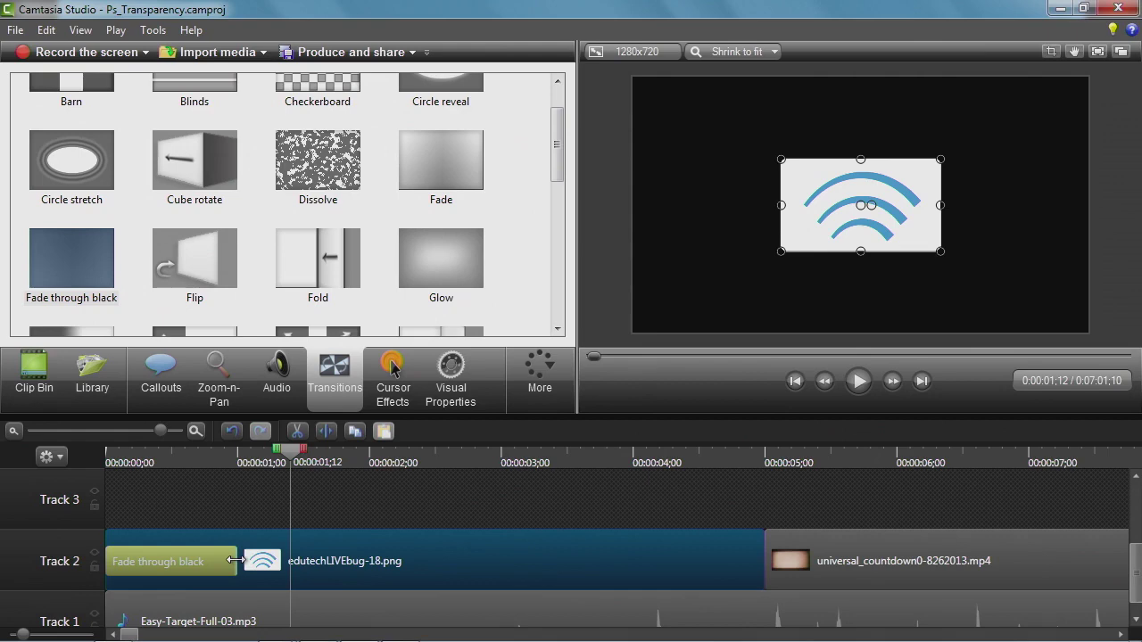
drag(234, 560, 296, 550)
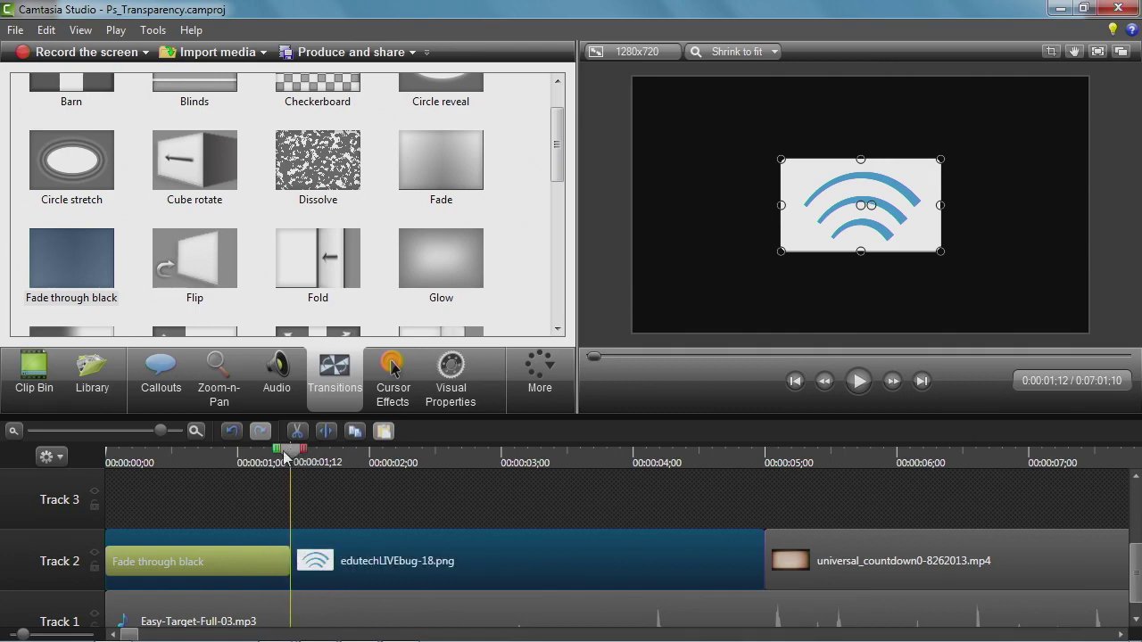
drag(295, 455, 259, 455)
drag(292, 555, 299, 555)
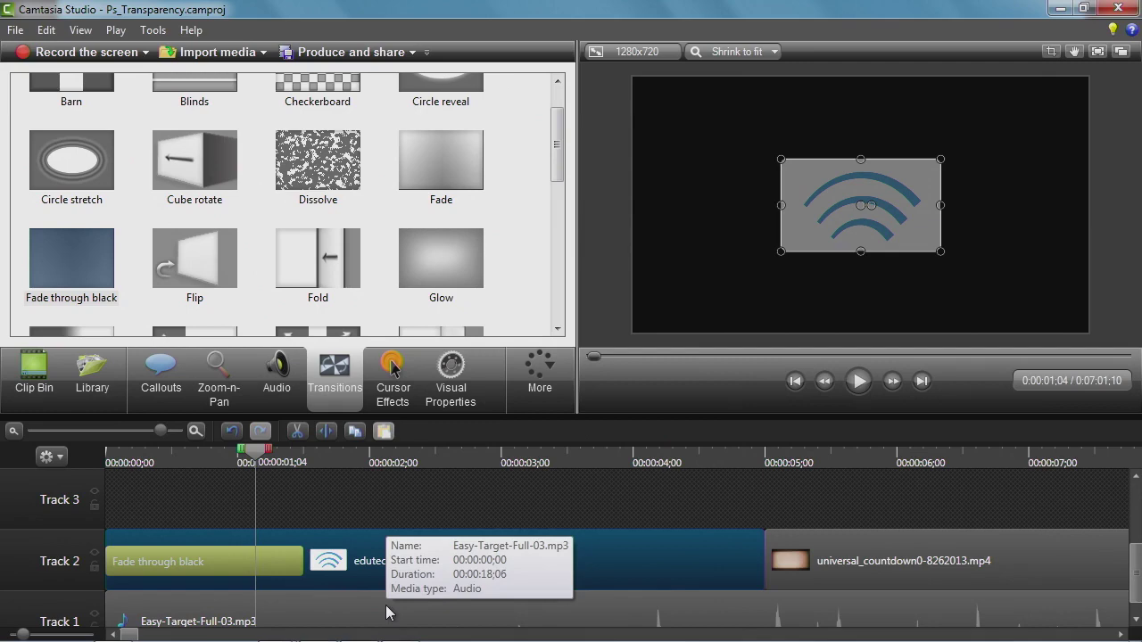
drag(258, 453, 104, 459)
key(space)
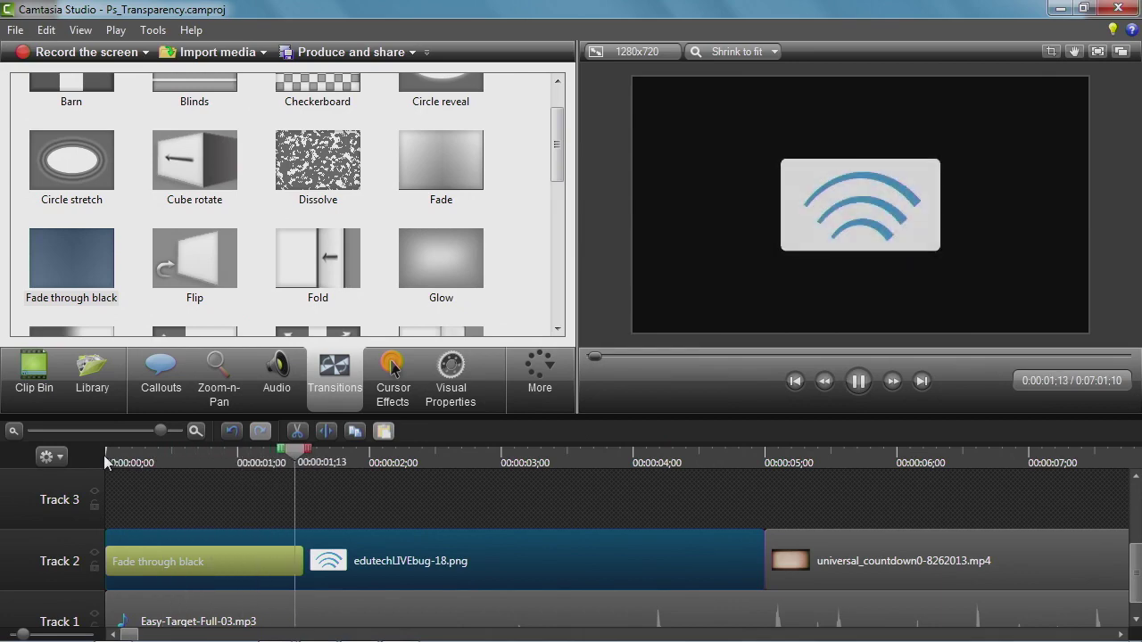
key(space)
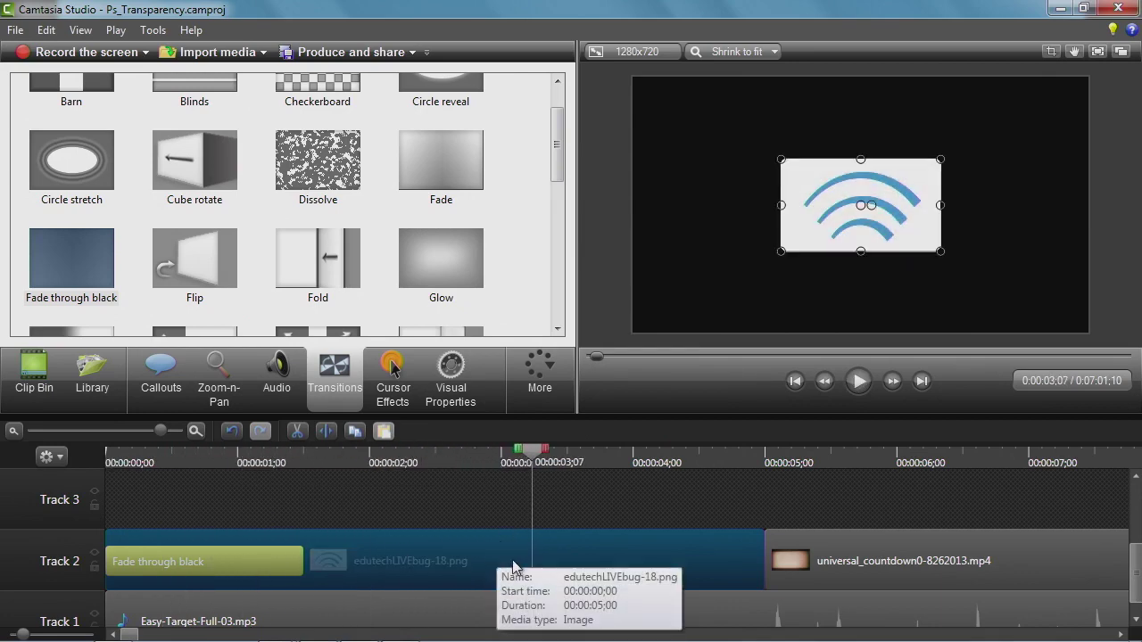
Add a Fade transition between edutechLIVEbug-18.png and universal_countdown0-8262013.mp4 on Track 2
click(537, 455)
drag(537, 455, 797, 460)
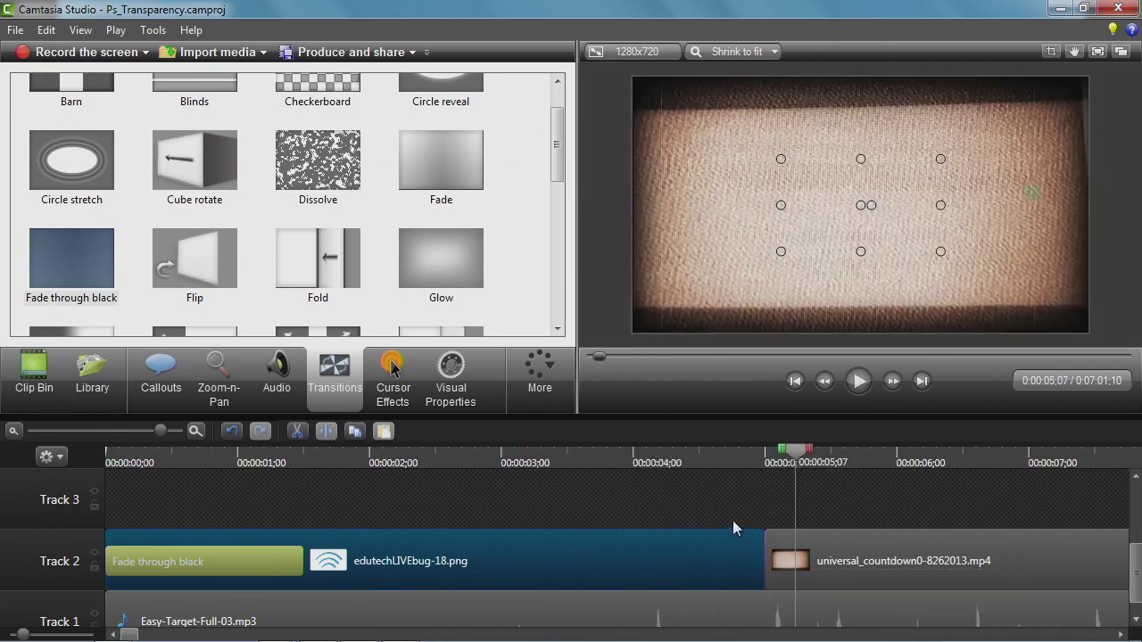
drag(438, 155, 758, 558)
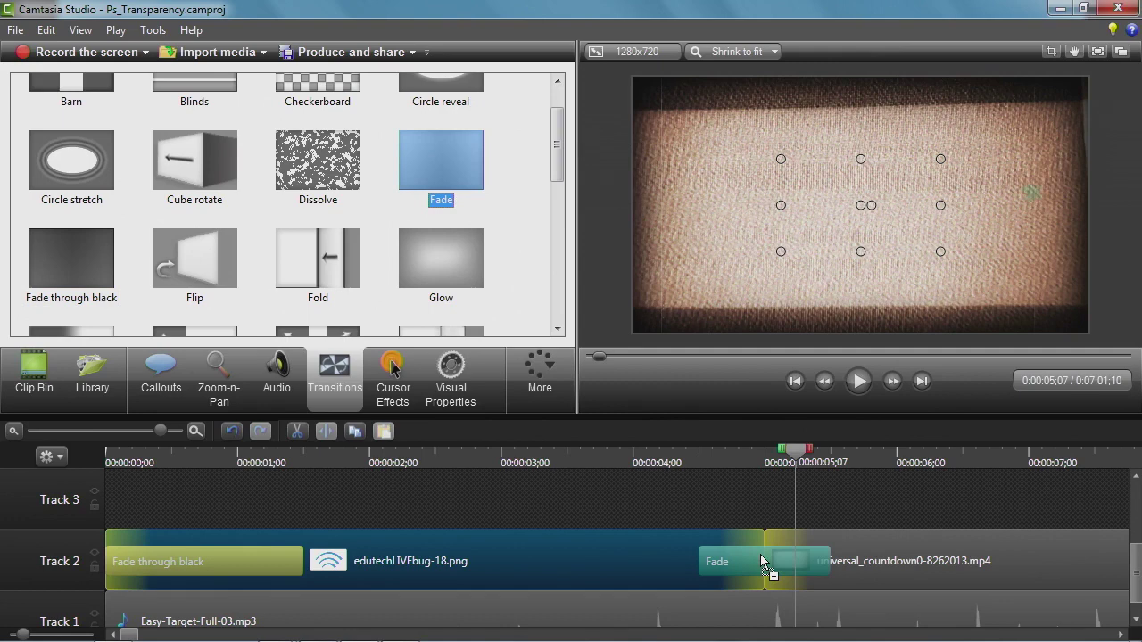
drag(760, 554, 760, 554)
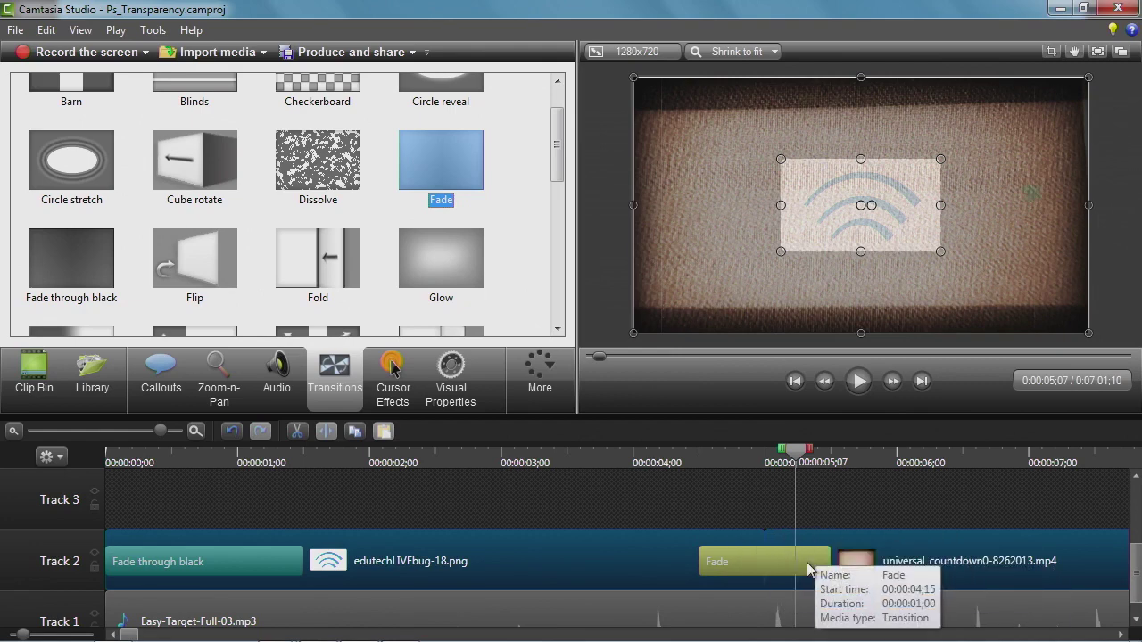
Move the universal_countdown0-8262013.mp4 clip up to Track 3 and back to its place on Track 2
drag(160, 431, 152, 431)
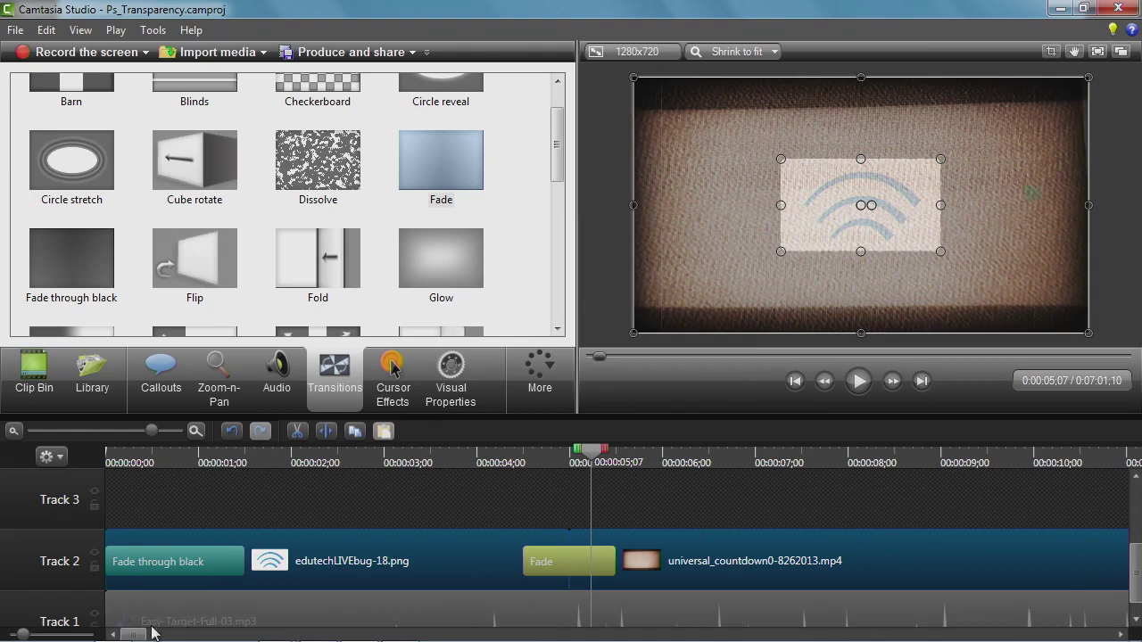
drag(142, 637, 147, 636)
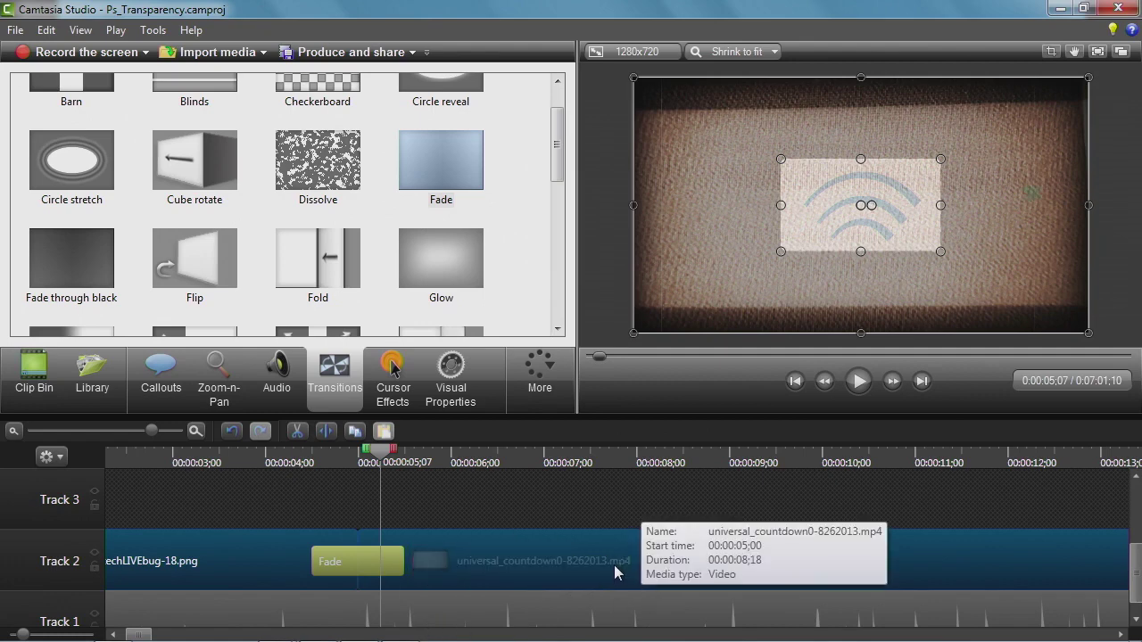
drag(613, 565, 603, 545)
click(598, 522)
click(606, 543)
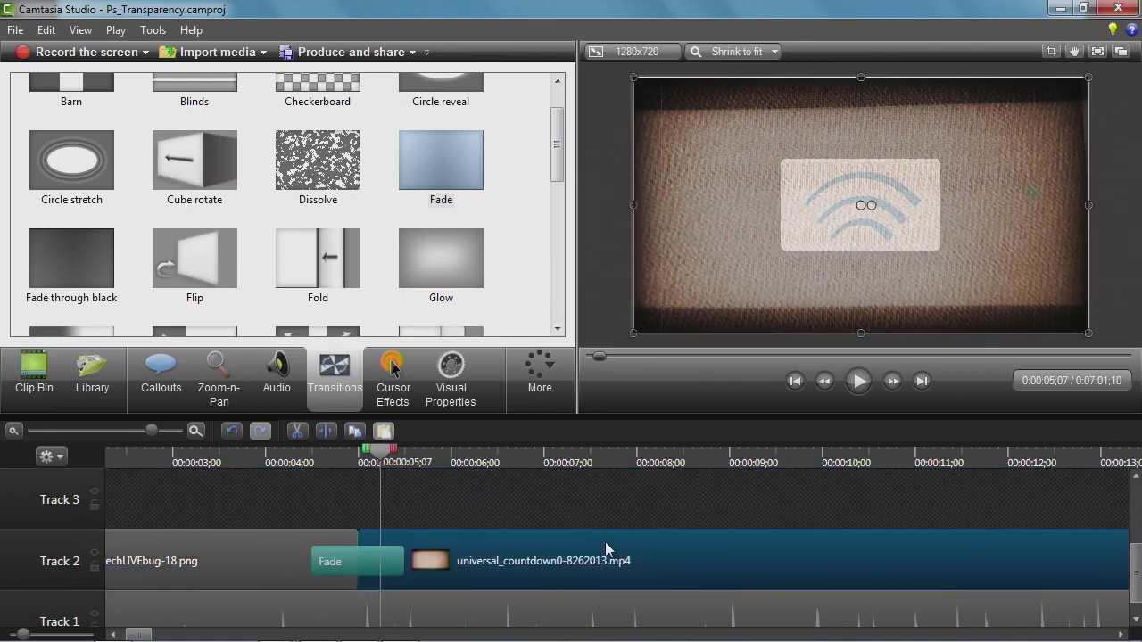
drag(604, 560, 602, 521)
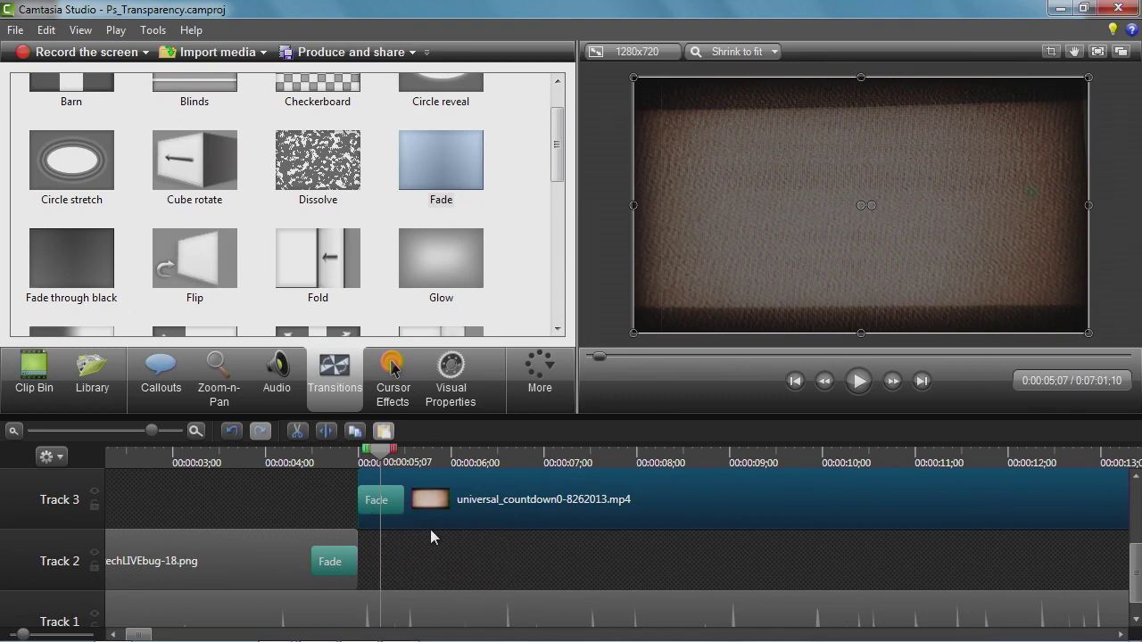
drag(502, 522, 495, 556)
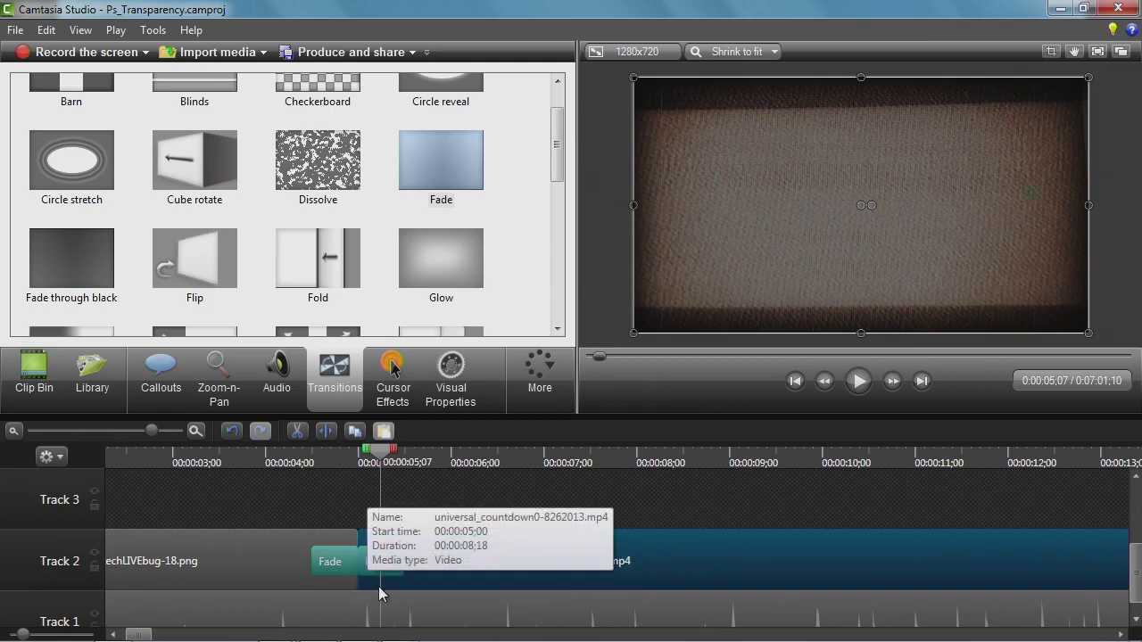
Undo the countdown clip's moves between Track 2 and Track 3
mouse_move(523, 638)
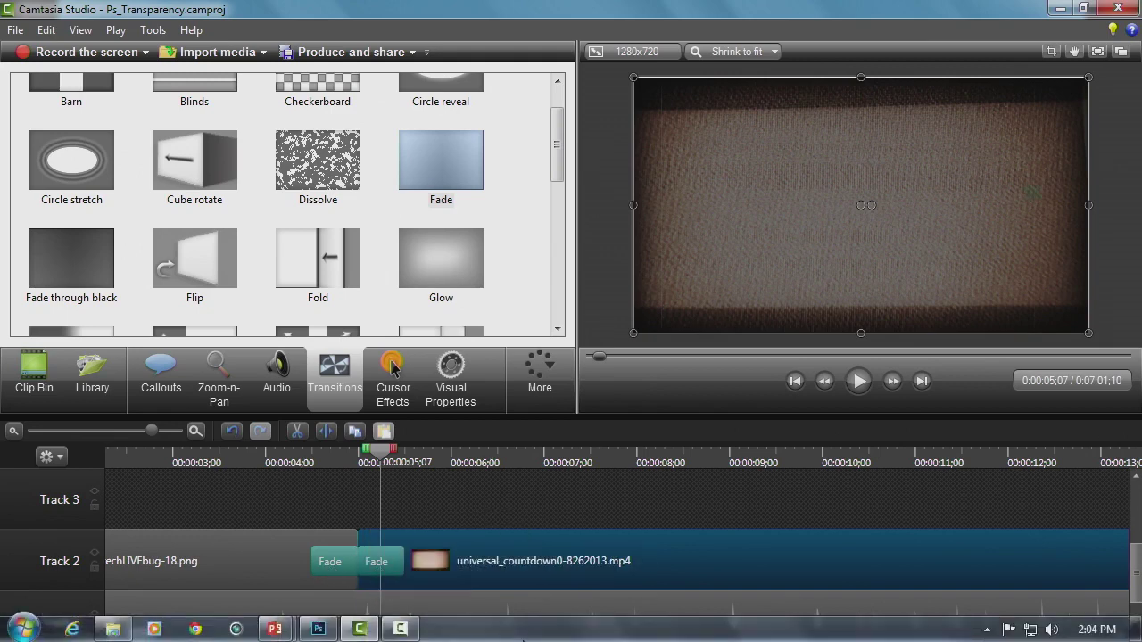
click(233, 432)
click(233, 431)
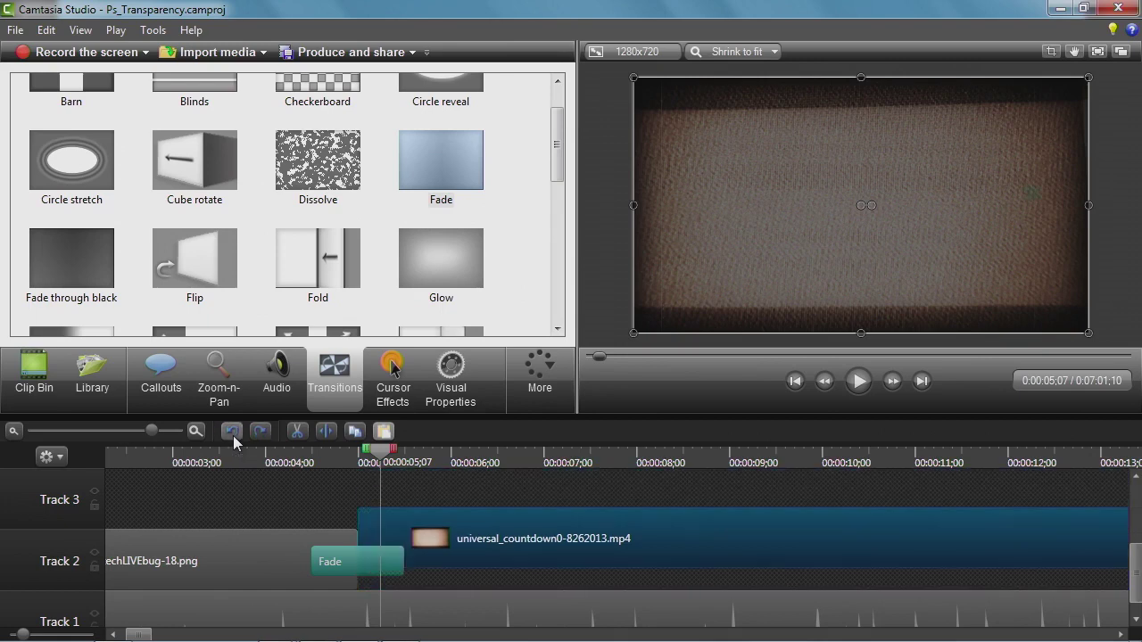
click(233, 432)
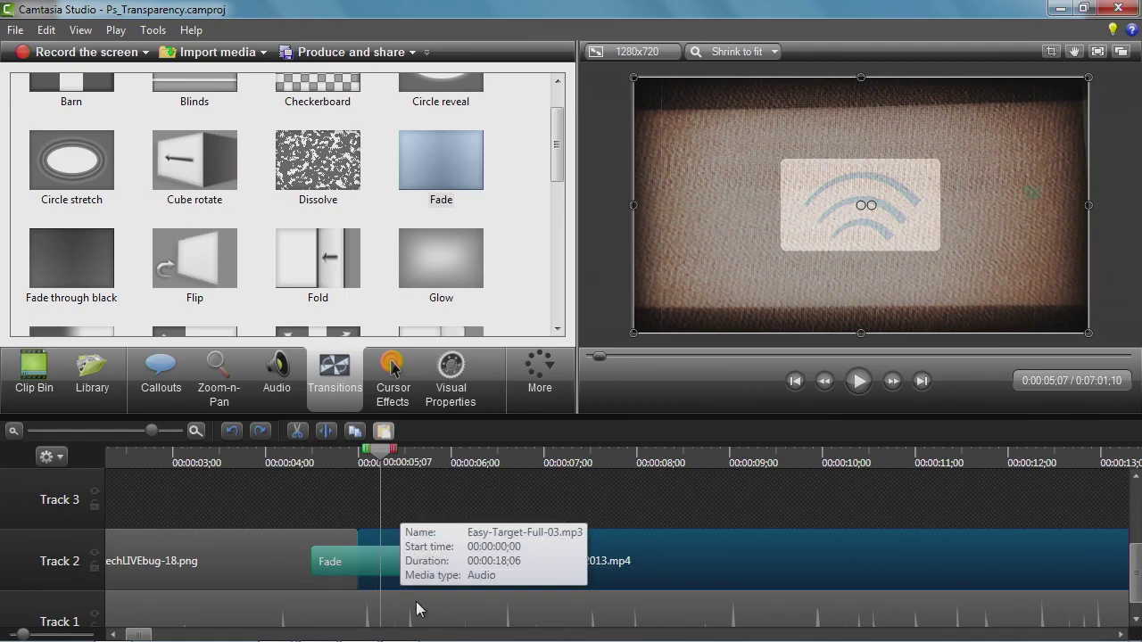
Add a Fade transition between the countdown clip and PsTransparentBackground.trec (Screen) on Track 2
click(536, 519)
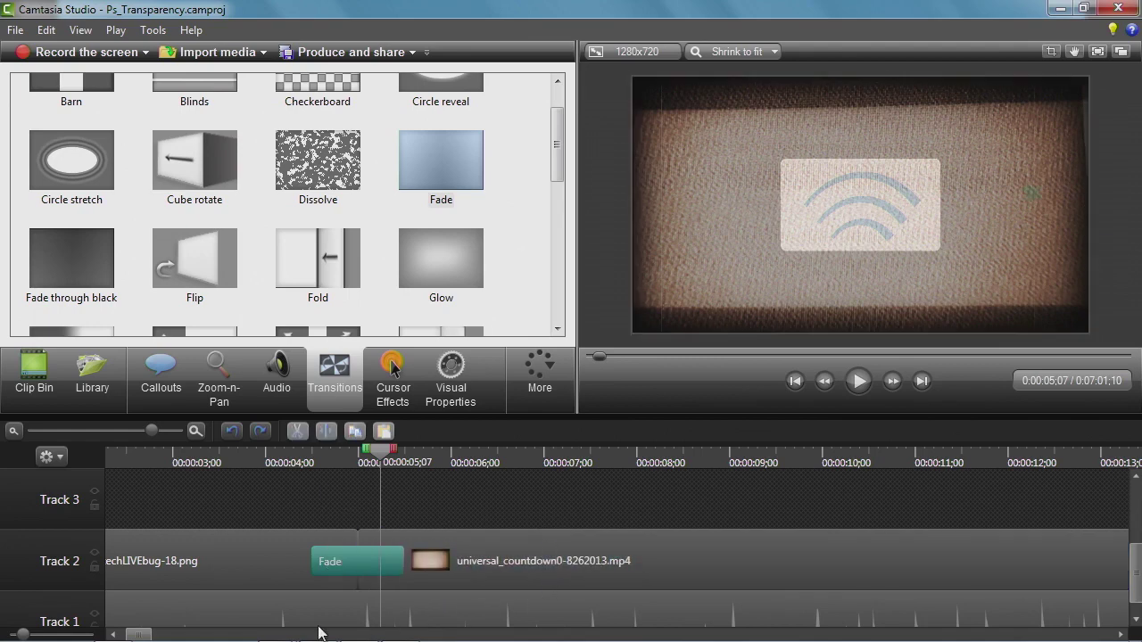
drag(141, 634, 159, 635)
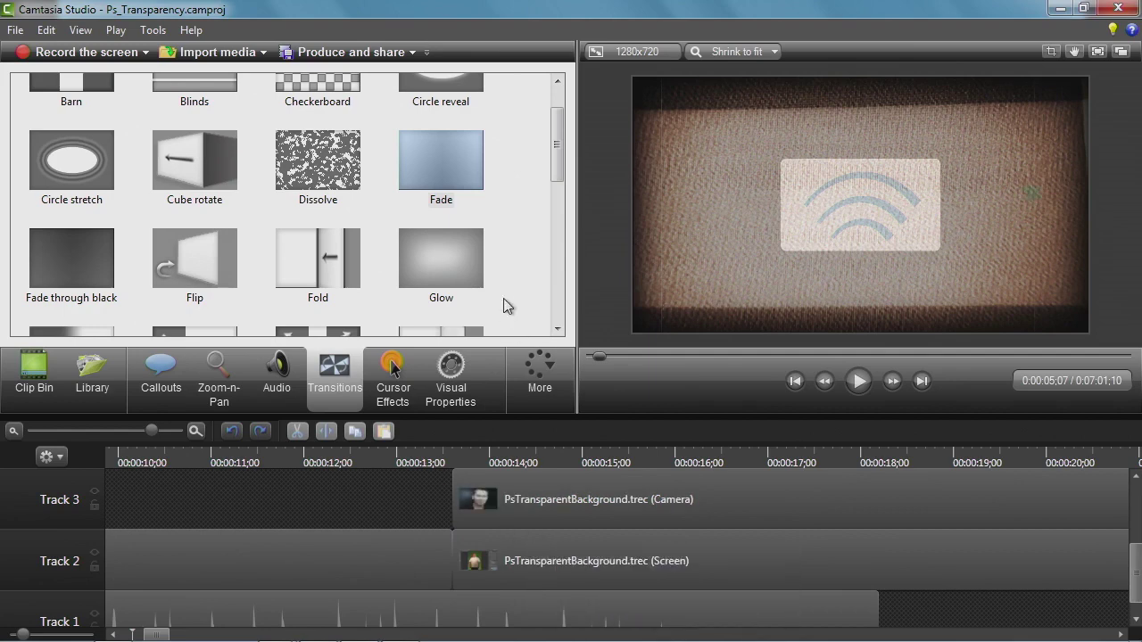
drag(443, 178, 449, 558)
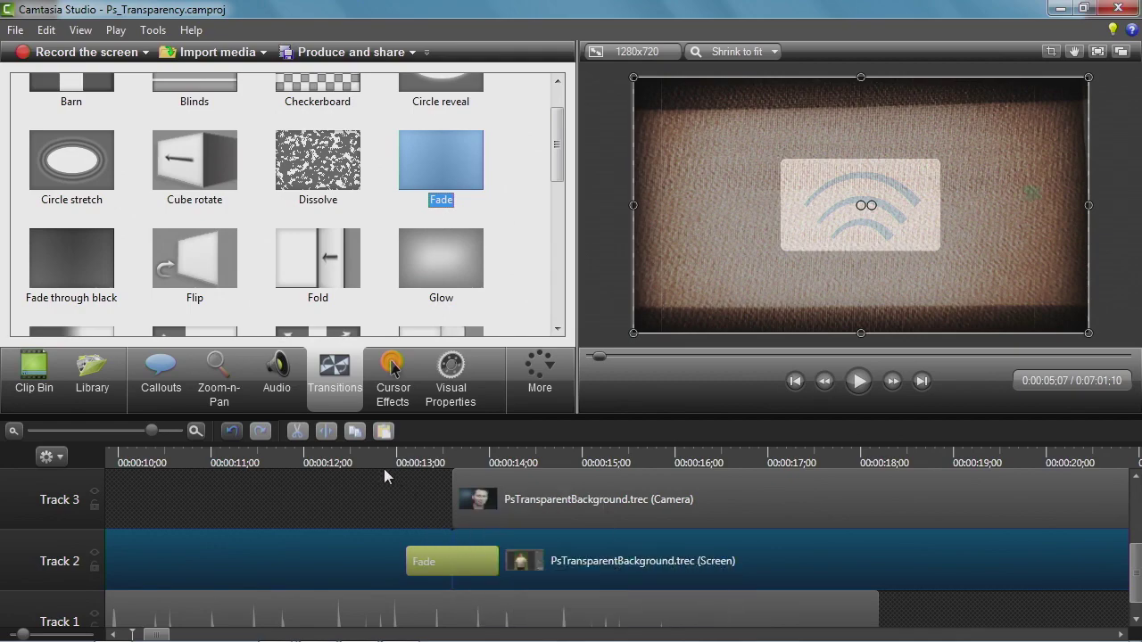
Play back the Fade between the countdown clip and PsTransparentBackground.trec (Screen) on Track 2
click(362, 452)
key(space)
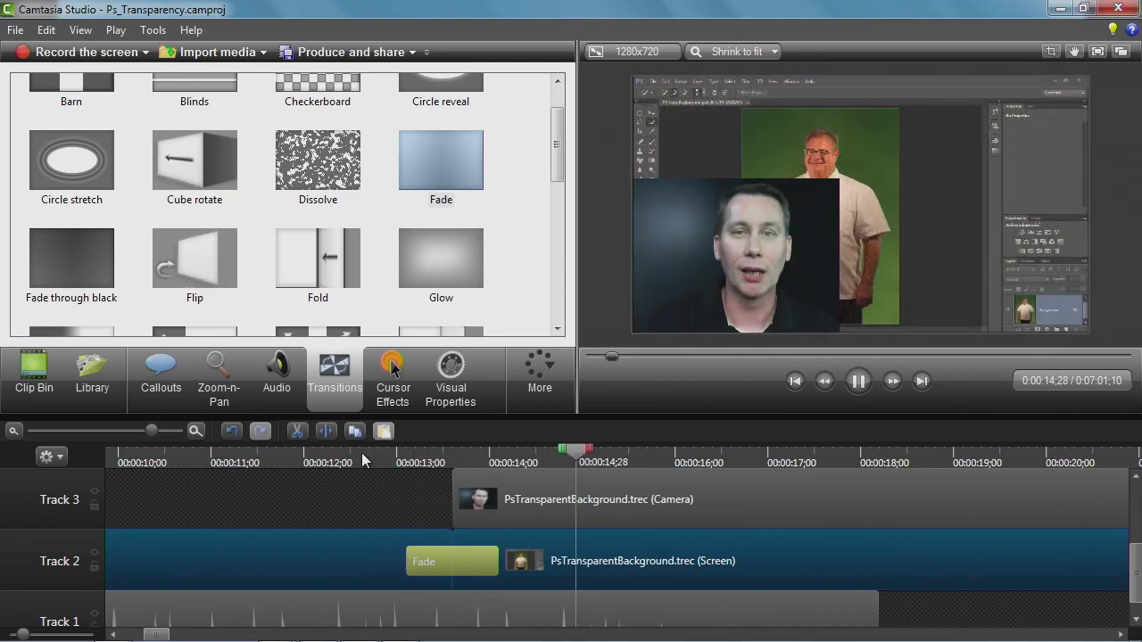
key(space)
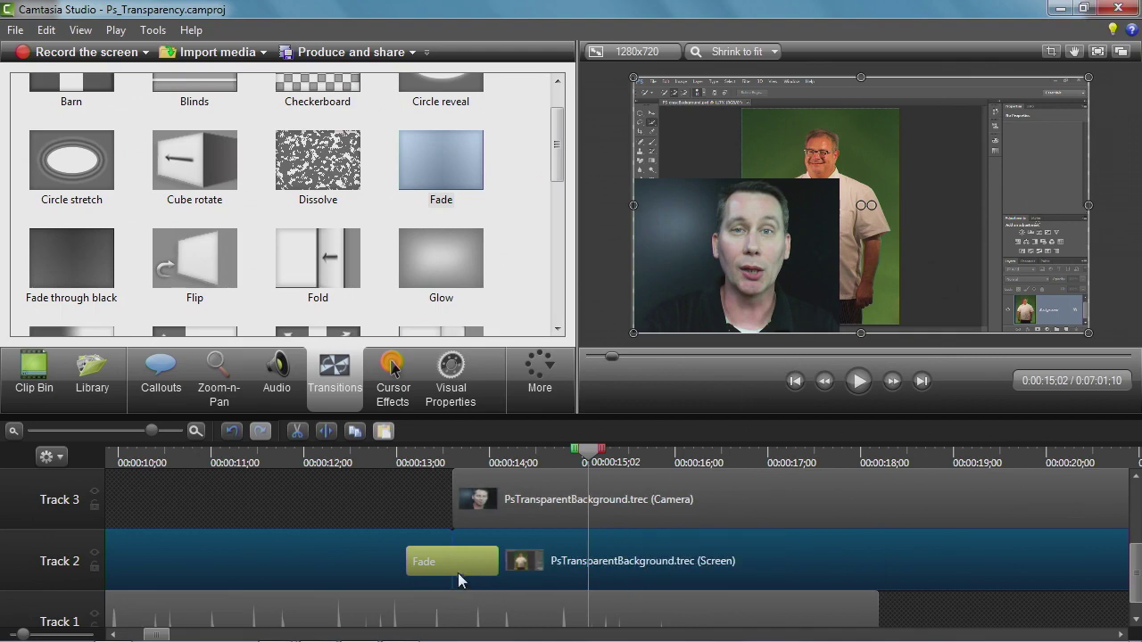
Add a Fade transition to the start of PsTransparentBackground.trec (Camera) on Track 3 and shorten it to 00;15
click(466, 513)
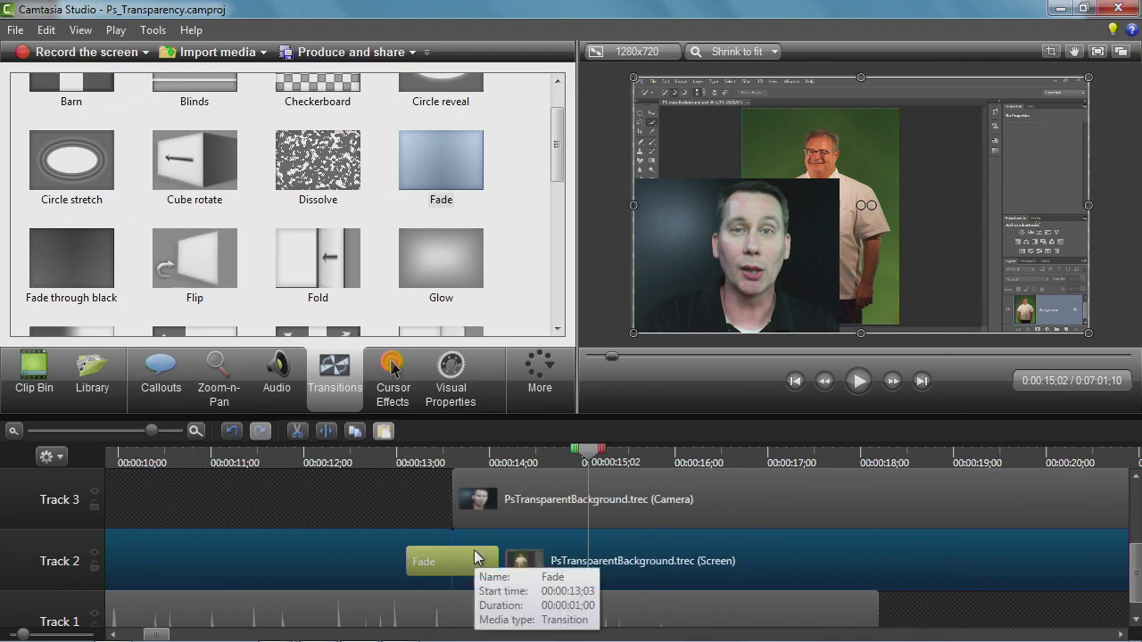
drag(424, 151, 472, 503)
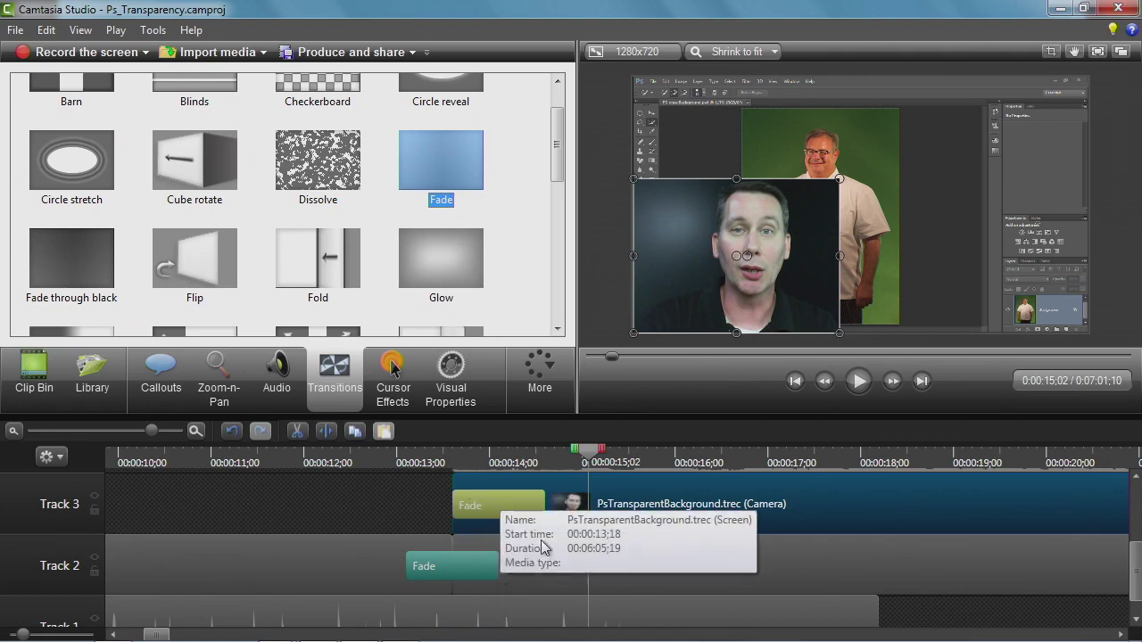
click(541, 509)
drag(541, 509, 497, 511)
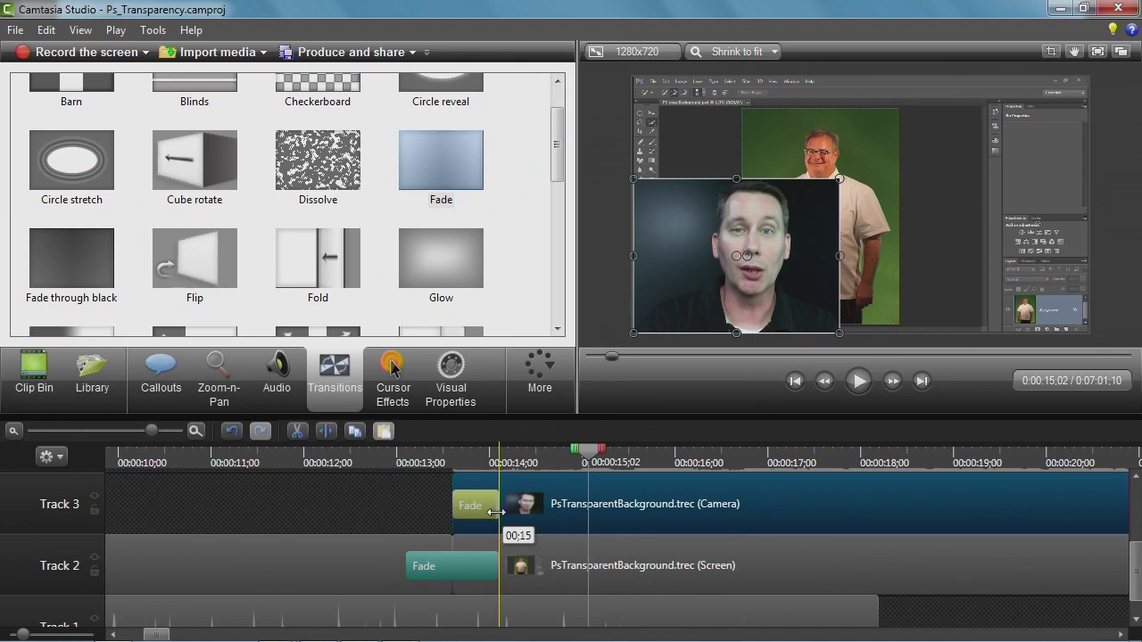
mouse_move(497, 511)
mouse_down()
mouse_move(509, 512)
mouse_move(497, 512)
mouse_up()
drag(496, 514, 496, 515)
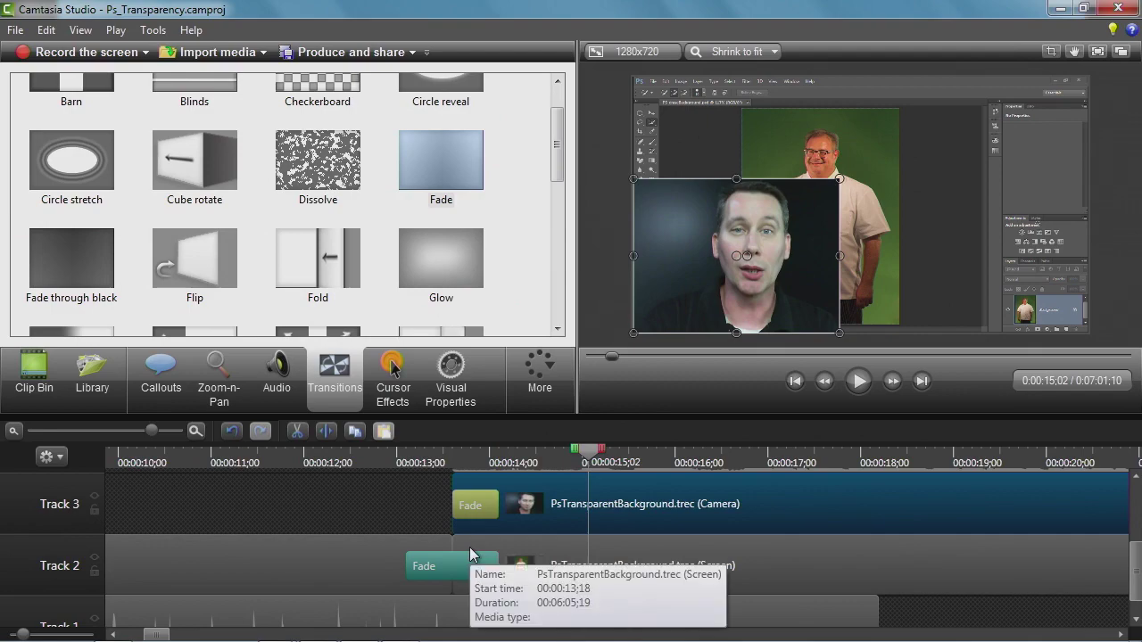
Play back the overlapping Fade transitions at the start of the Camera and Screen clips twice
click(358, 455)
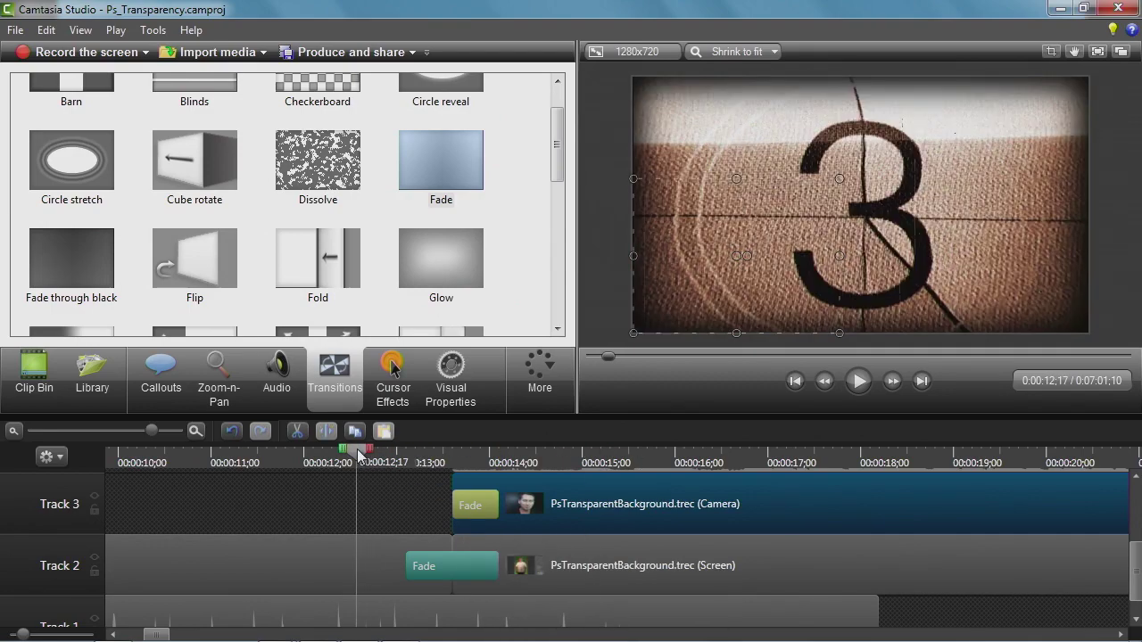
key(space)
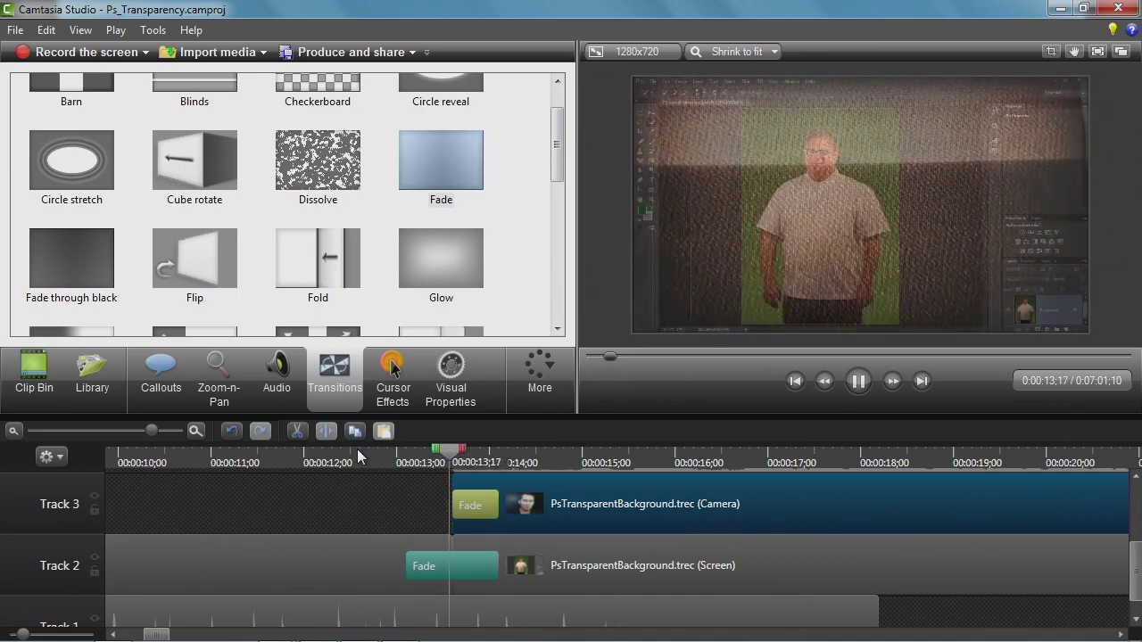
key(space)
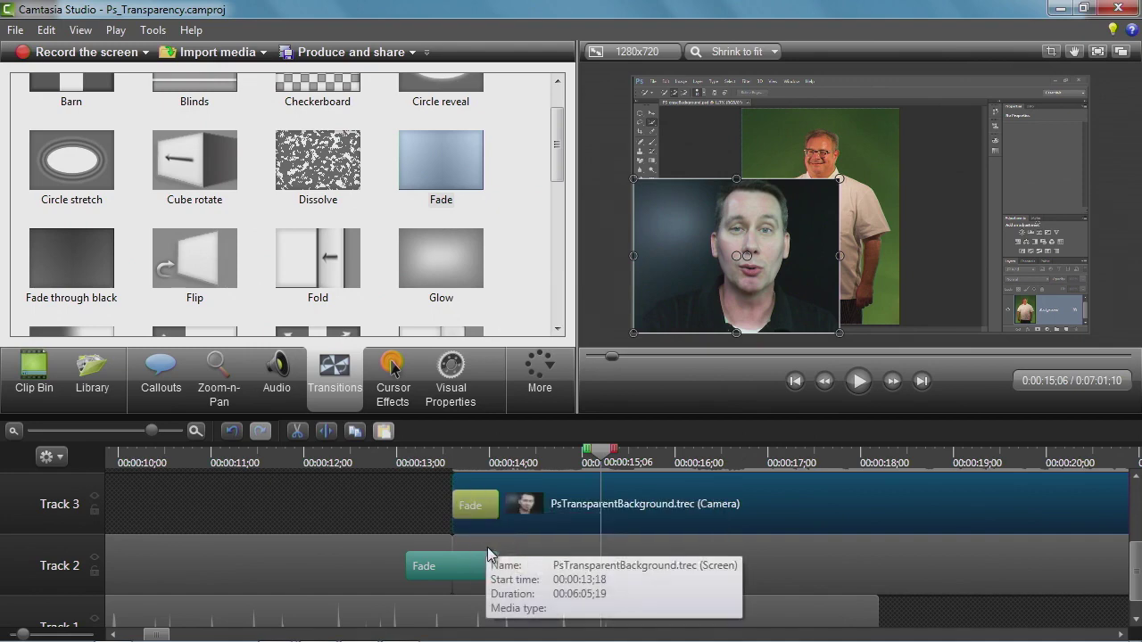
drag(598, 451, 409, 462)
key(space)
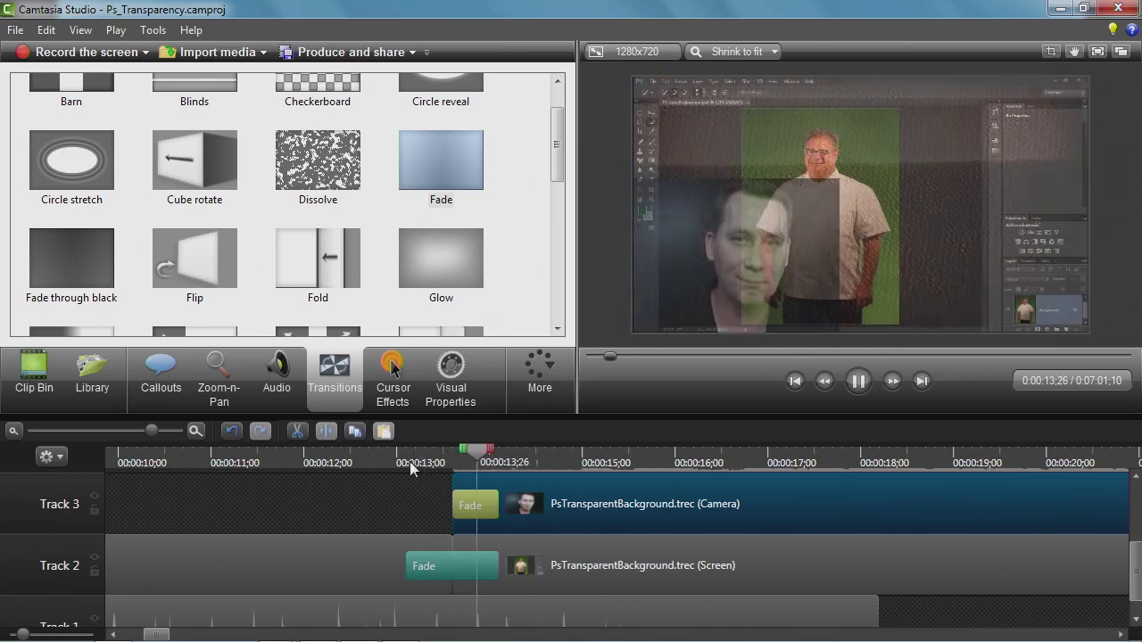
key(space)
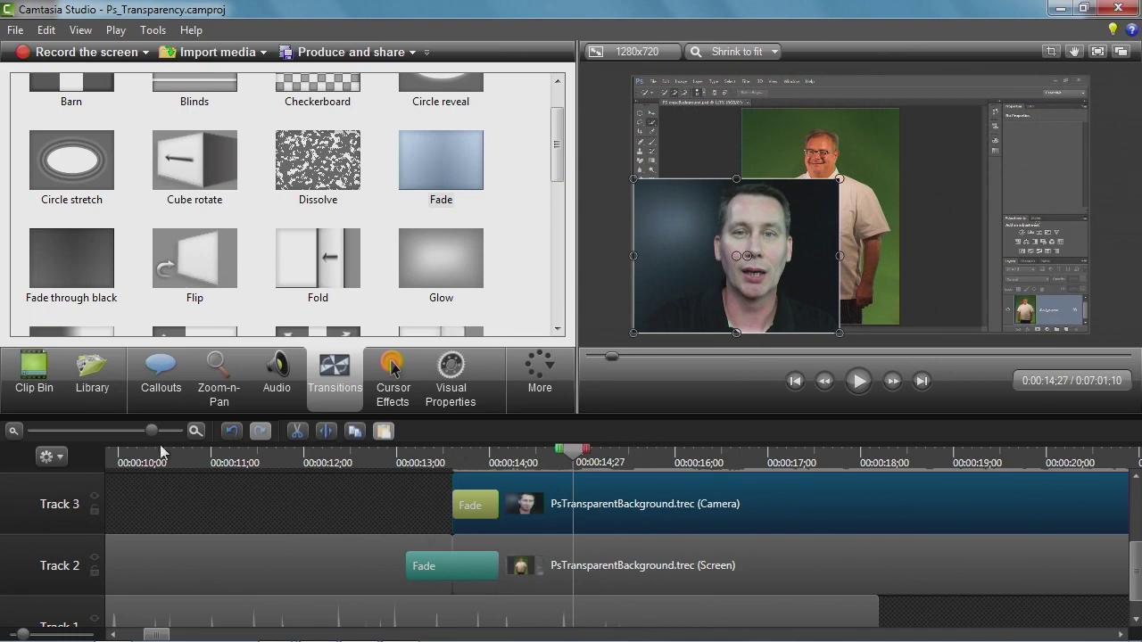
Add a Fade transition to the end of PsTransparentBackground.trec (Camera) on Track 3
drag(152, 432, 131, 441)
drag(169, 638, 193, 638)
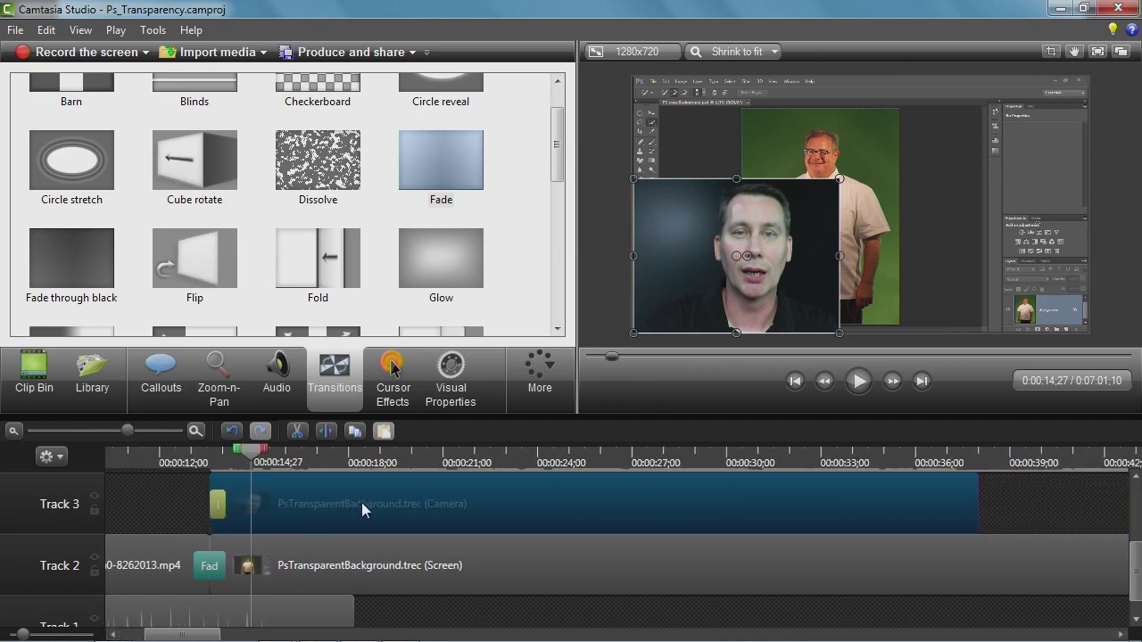
drag(939, 498, 951, 508)
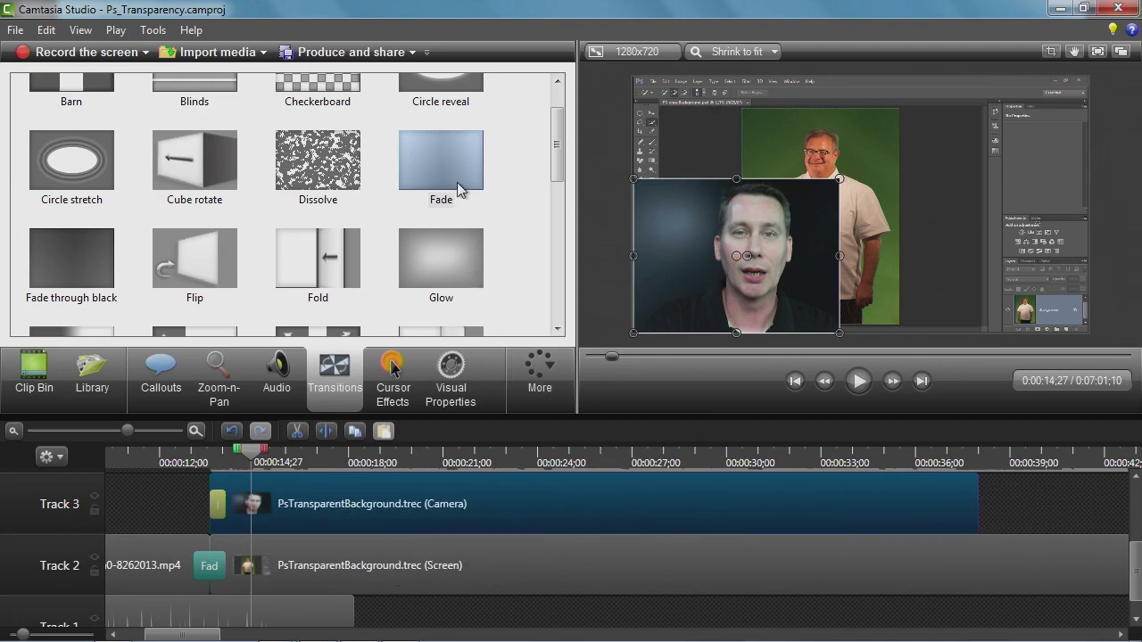
drag(935, 501, 946, 513)
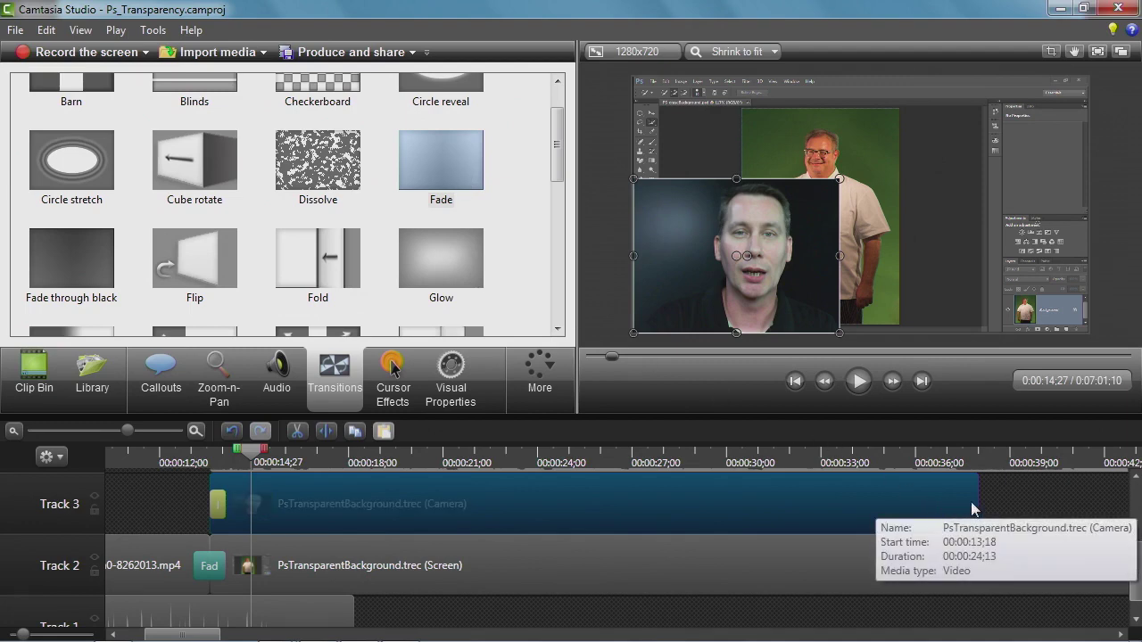
mouse_move(450, 182)
mouse_down()
mouse_move(812, 413)
mouse_move(962, 526)
mouse_up()
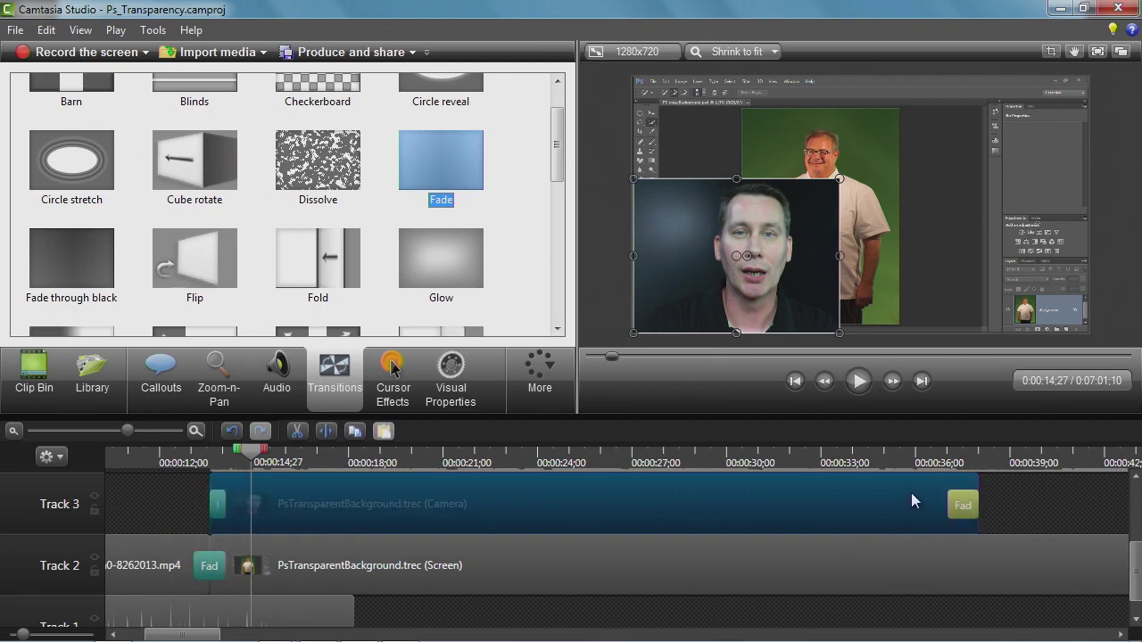
Play back the Fade at the end of the Camera clip on Track 3
click(809, 454)
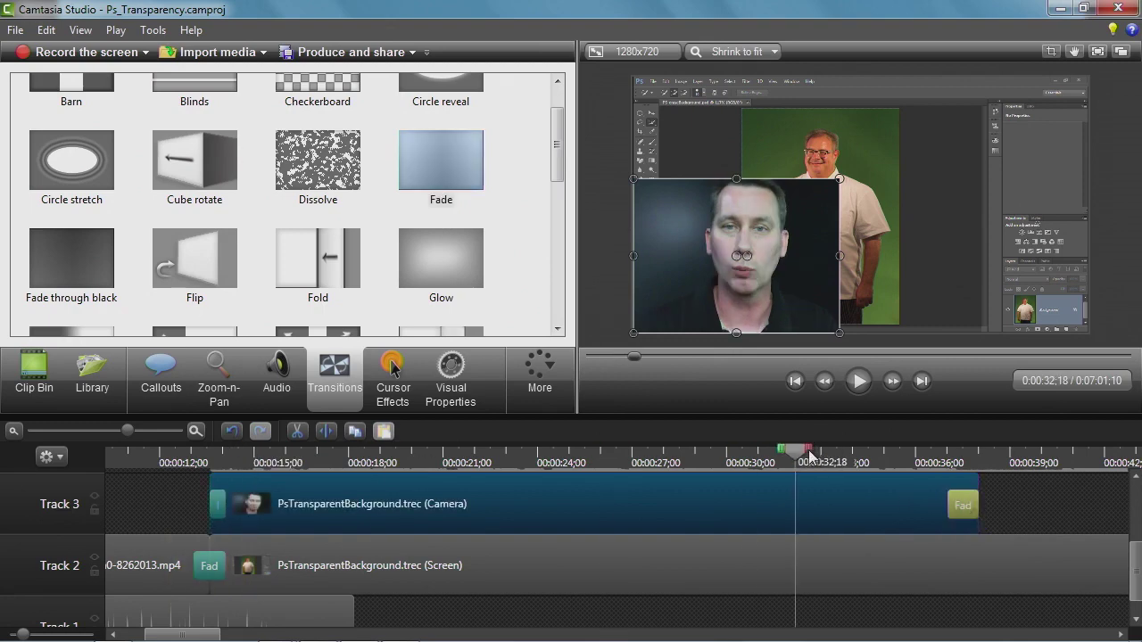
click(886, 455)
key(space)
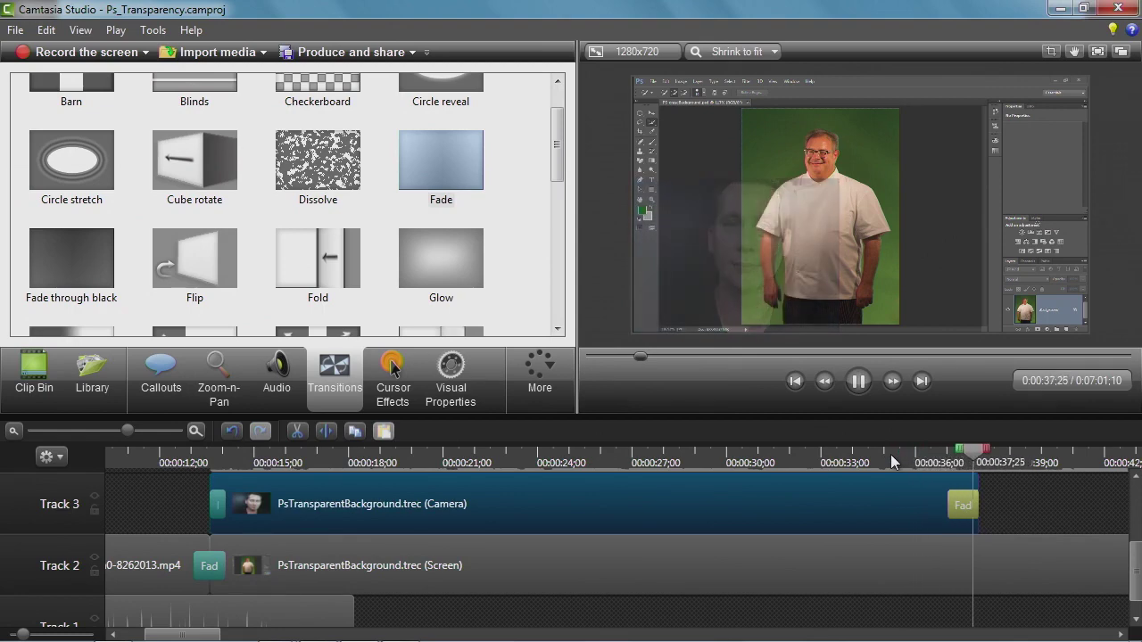
key(space)
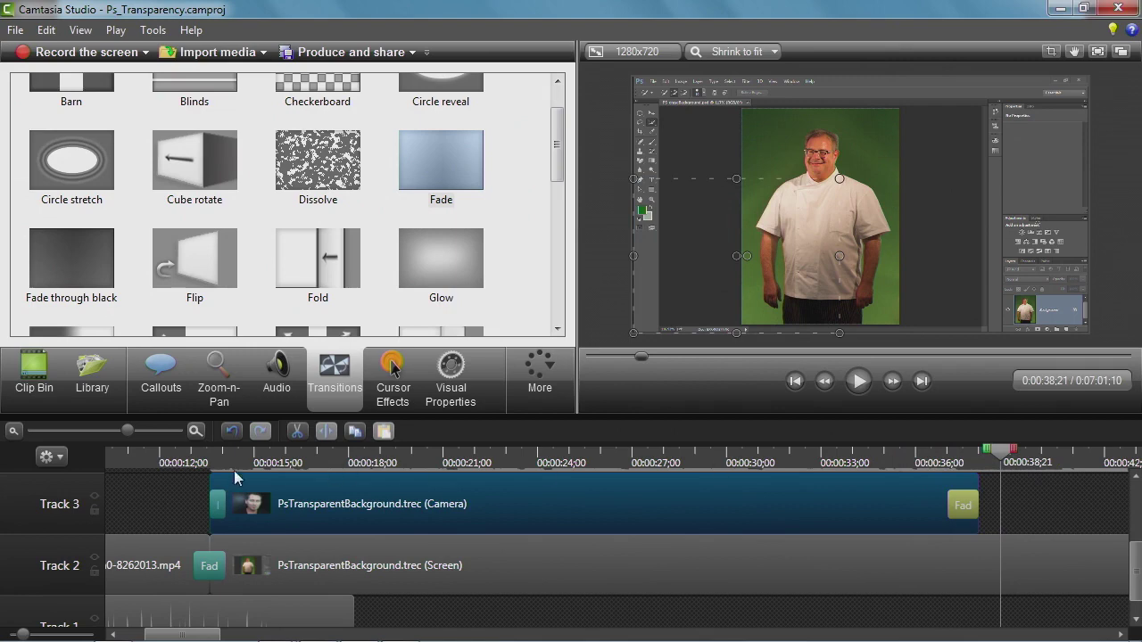
Try to replace the Fade at the end of the Camera clip on Track 3 with a Dissolve transition
drag(127, 432, 101, 437)
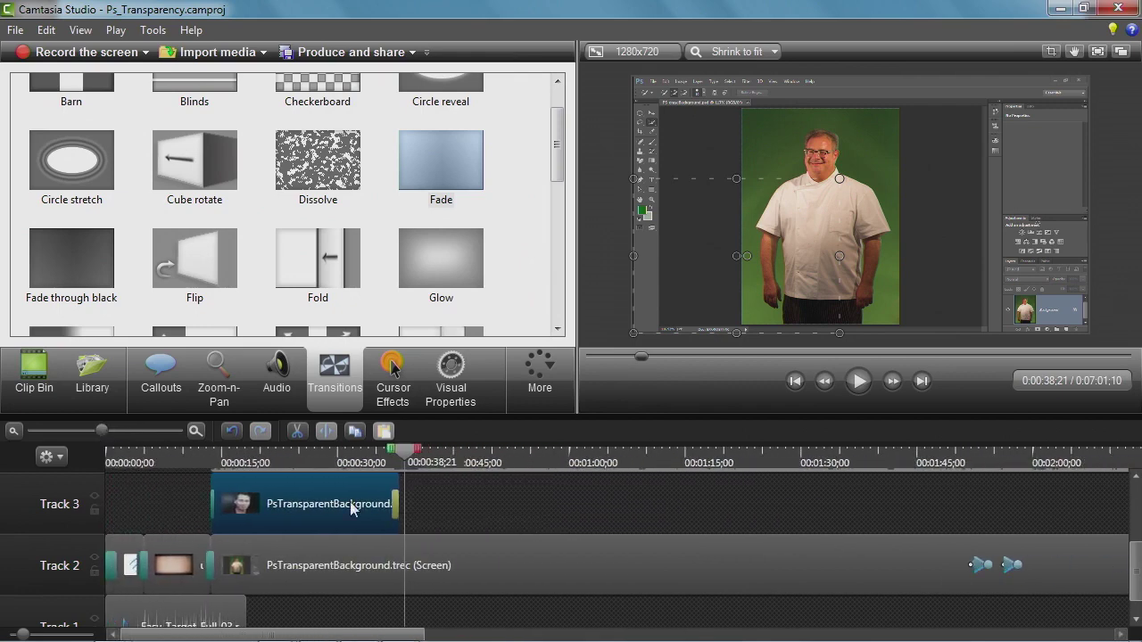
drag(22, 634, 17, 635)
drag(524, 411, 524, 349)
drag(1137, 582, 1137, 553)
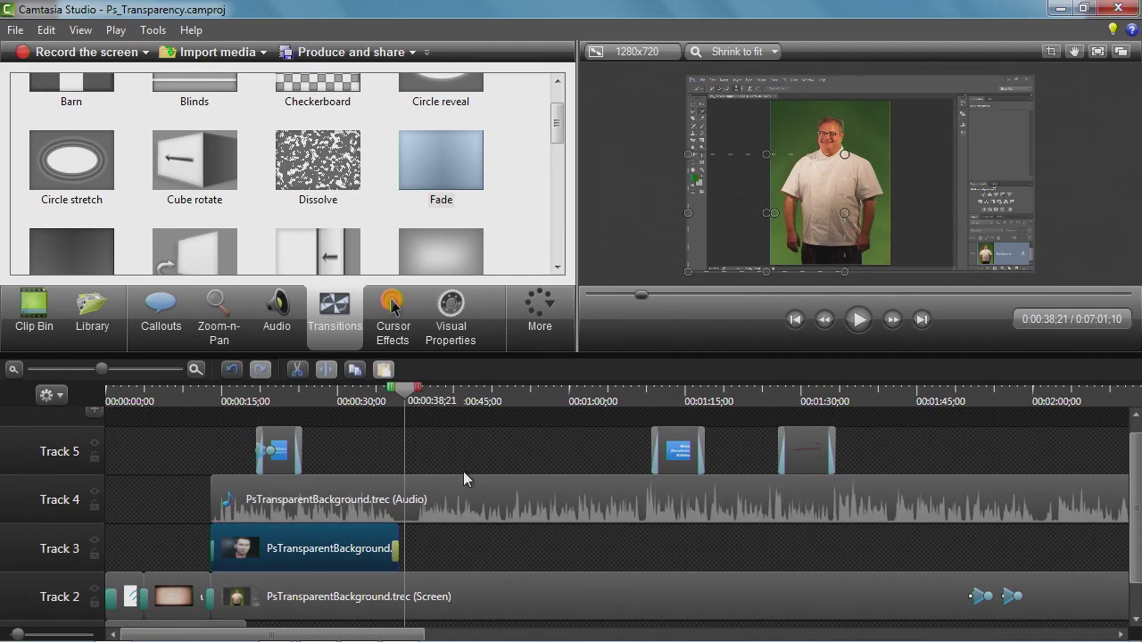
drag(449, 178, 520, 215)
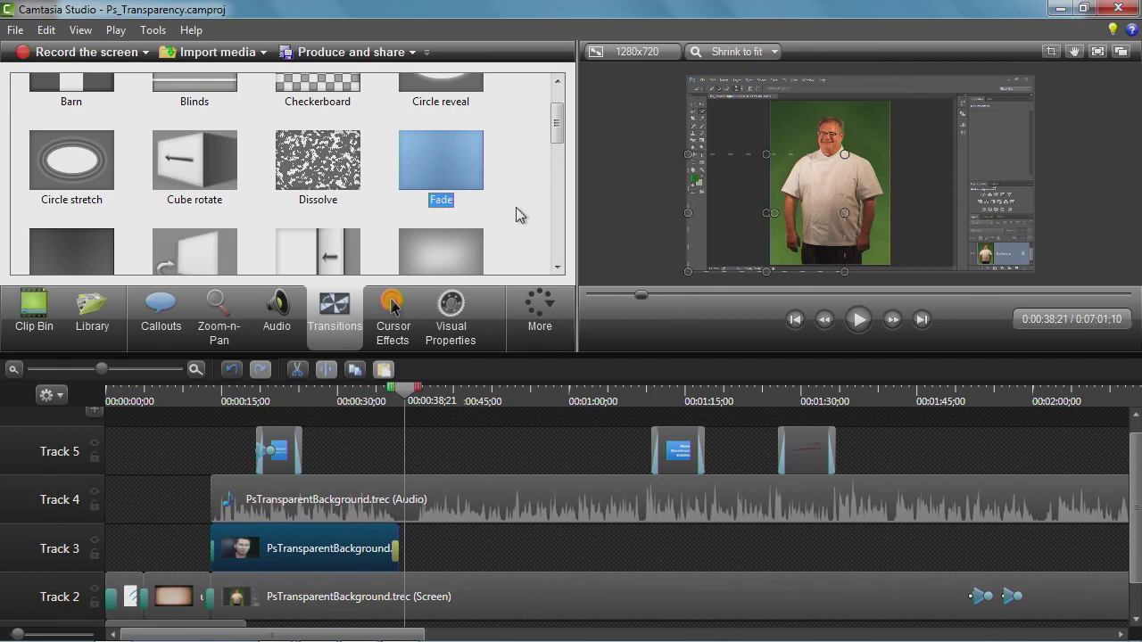
click(330, 173)
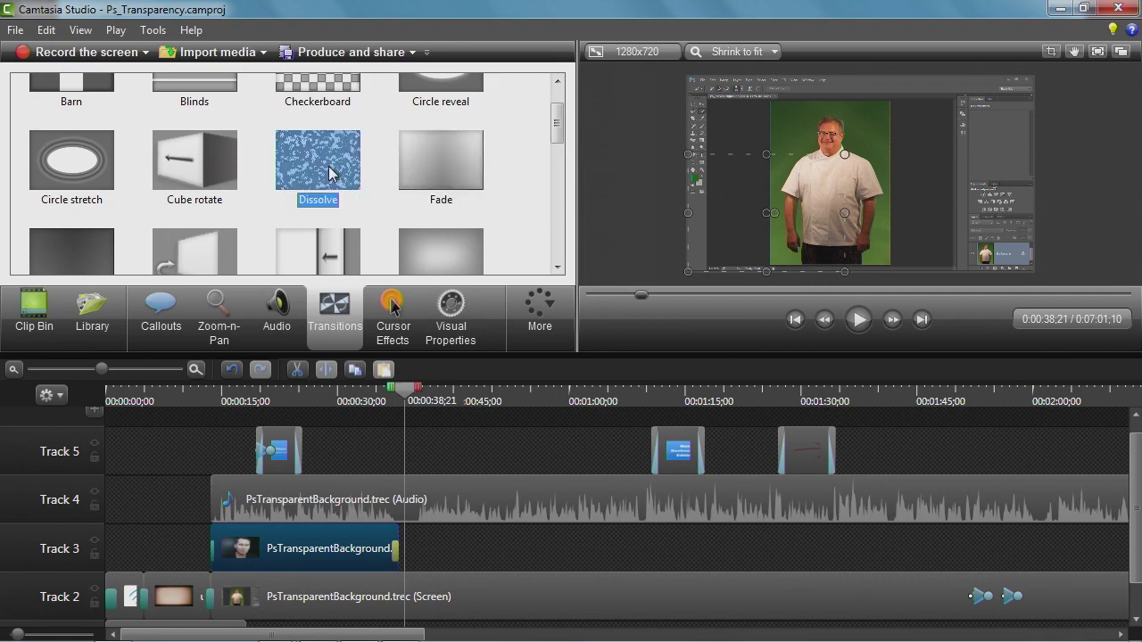
mouse_move(332, 183)
mouse_down()
mouse_move(353, 395)
mouse_move(397, 557)
mouse_up()
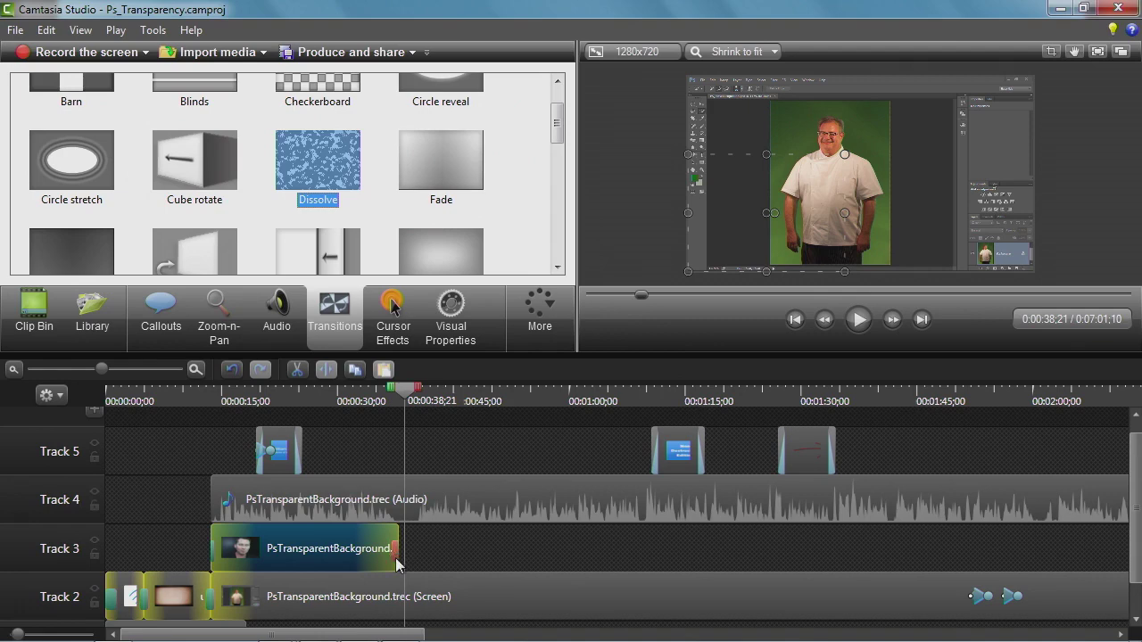
drag(396, 558, 394, 564)
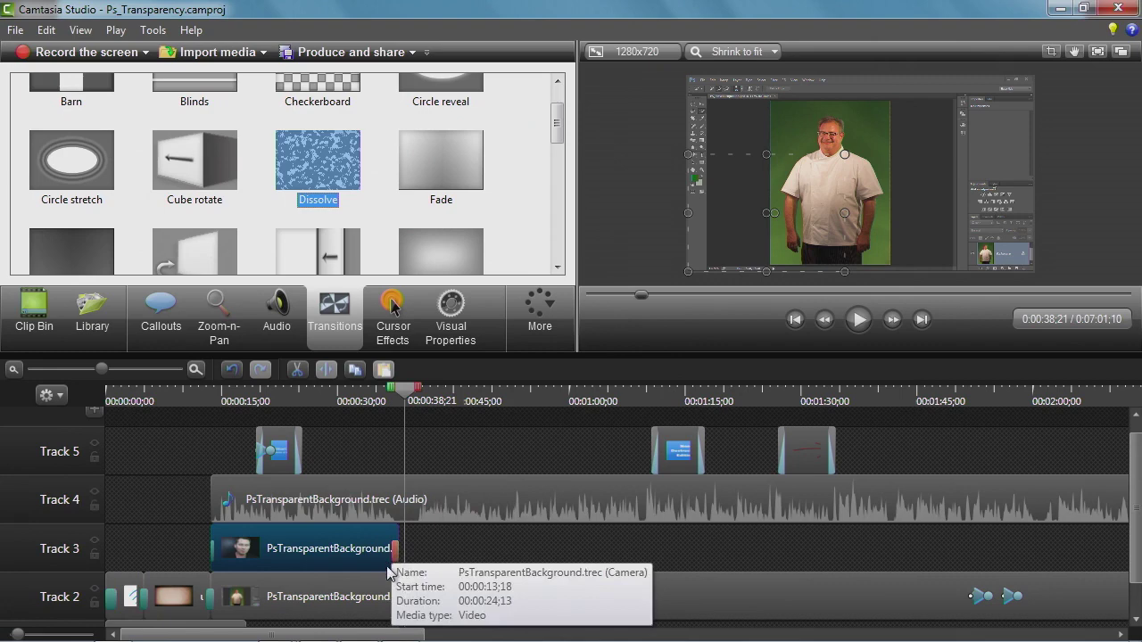
Play back the end of the Camera clip to check the Dissolve transition
click(384, 399)
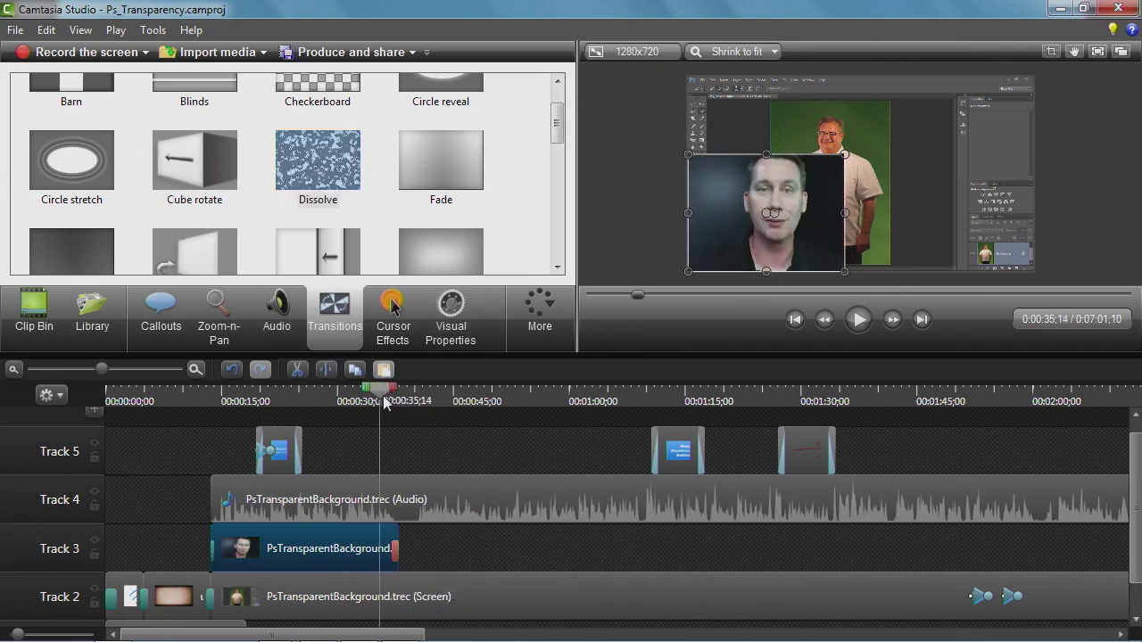
key(space)
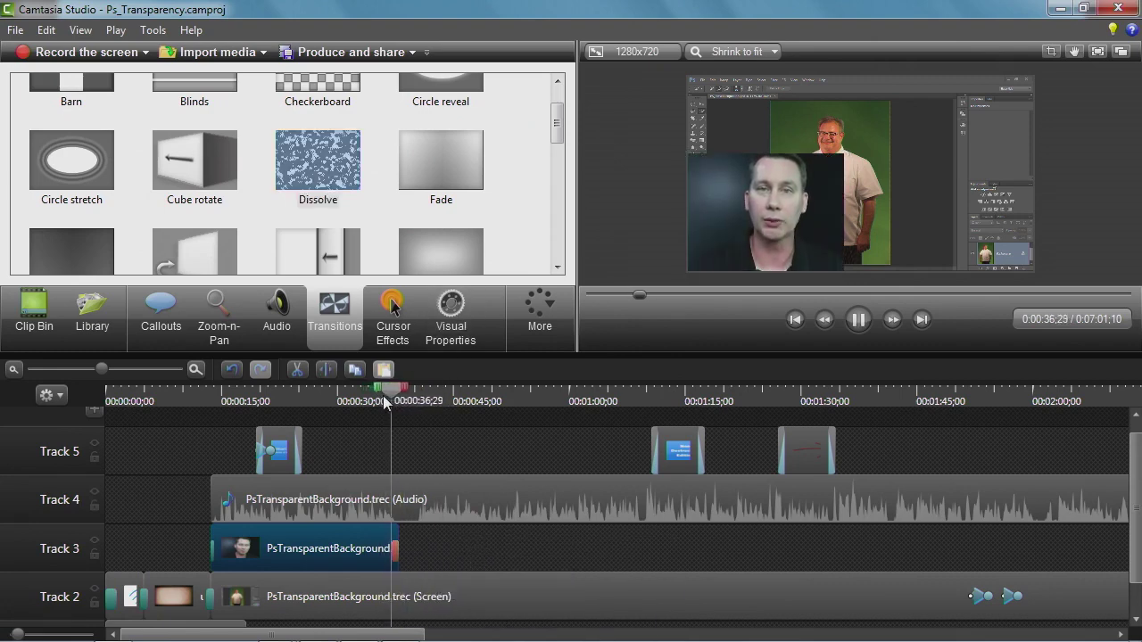
key(space)
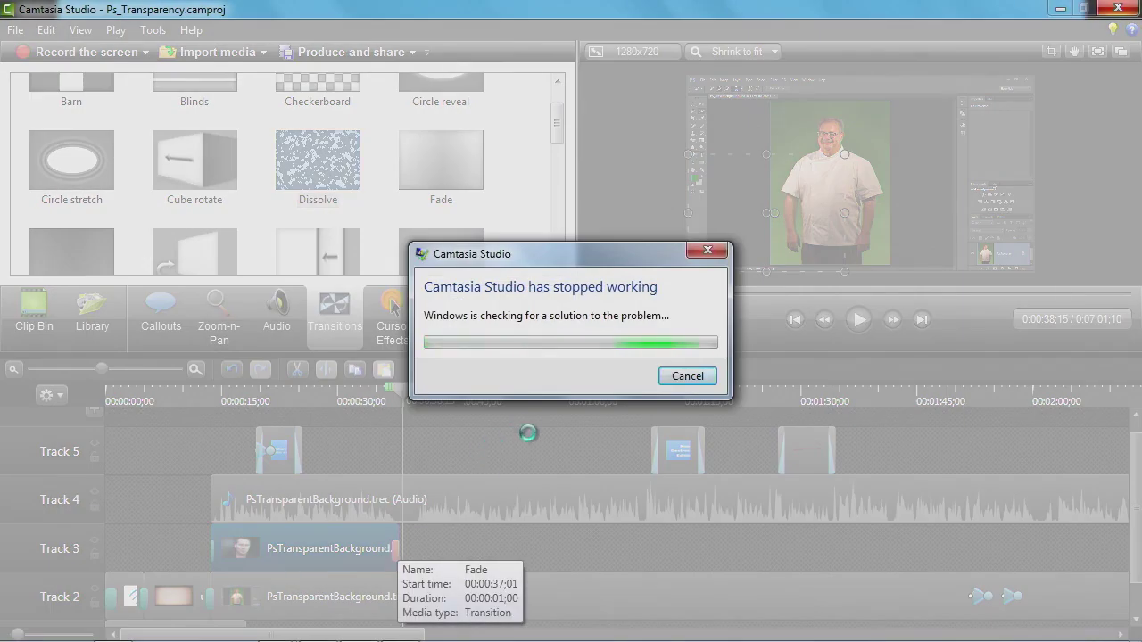
Dismiss the crash notice and open the Ps_Transparency project from the CamtasiaLevel1 > Lesson2_NewProject folder
click(687, 375)
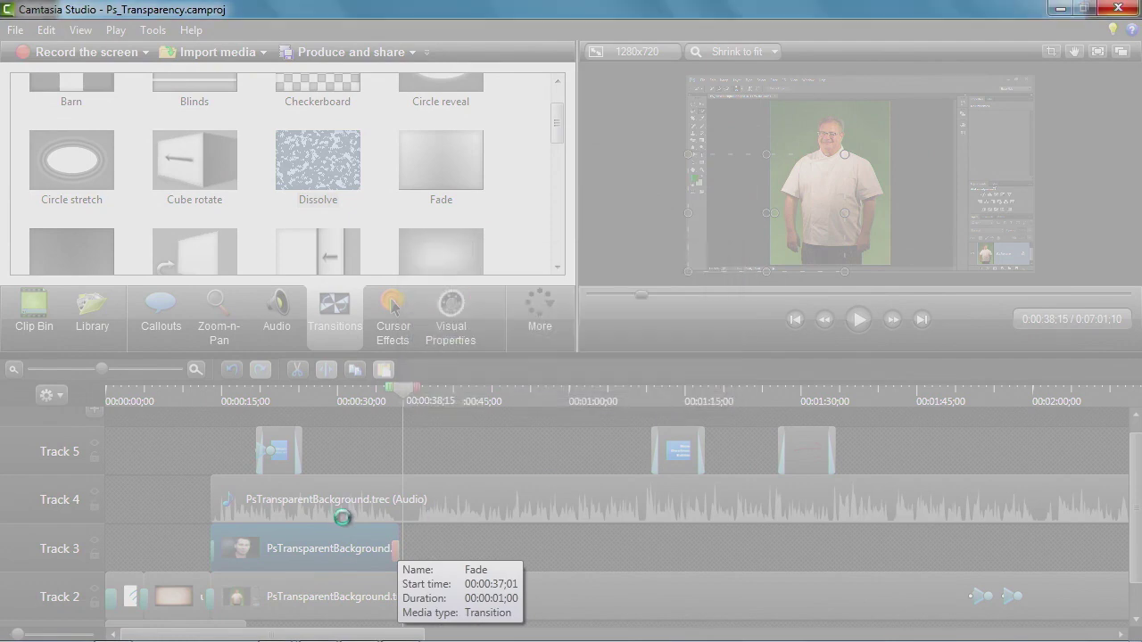
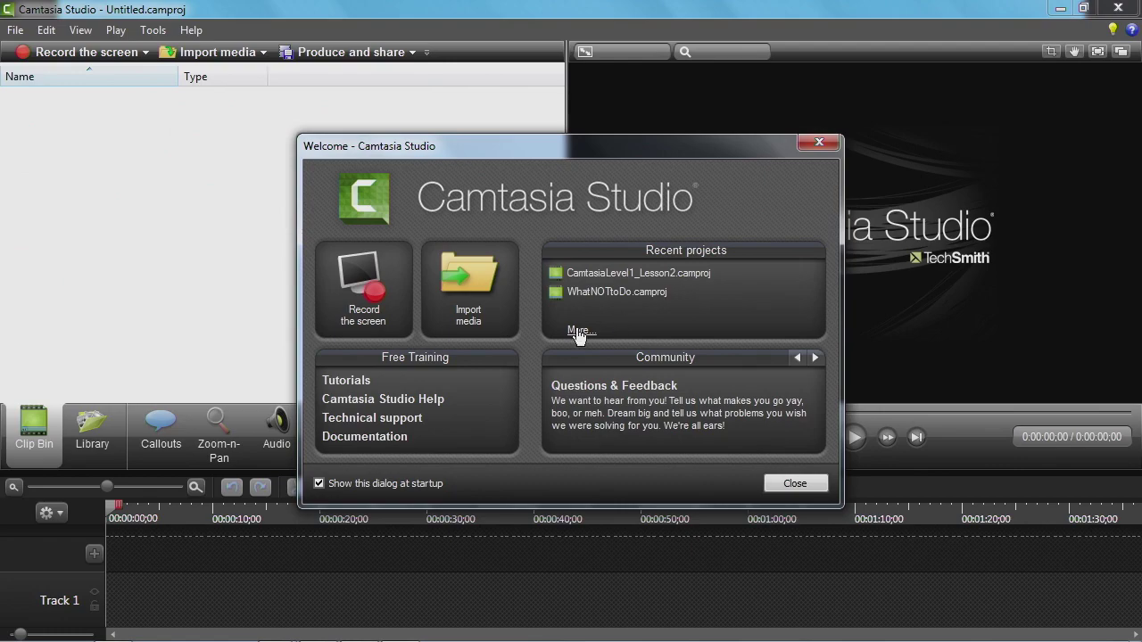
click(579, 332)
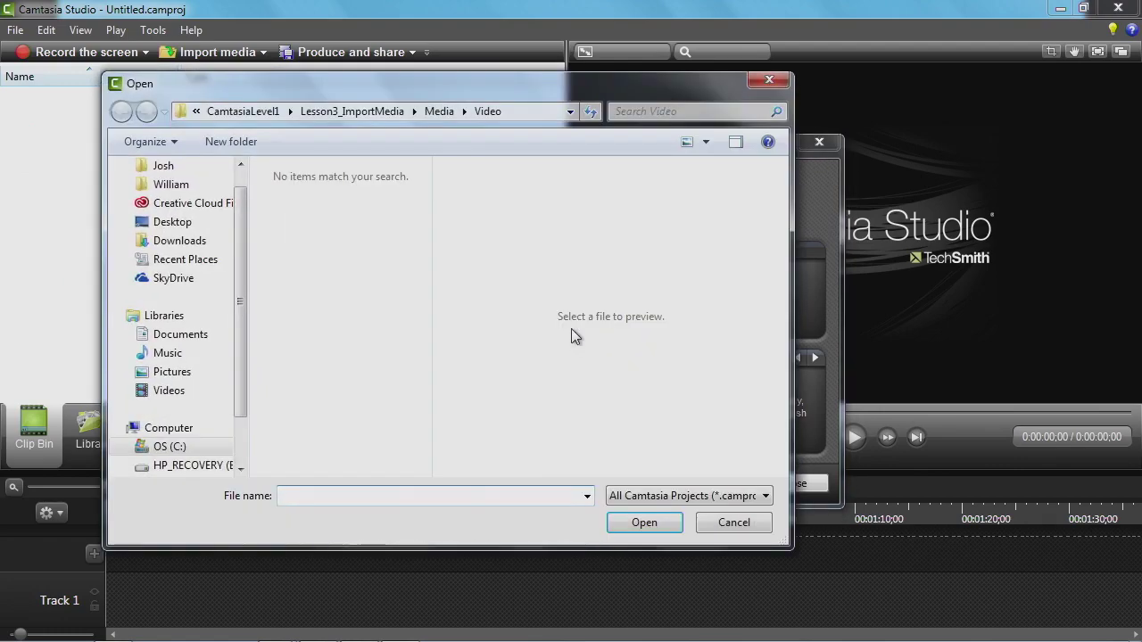
click(171, 185)
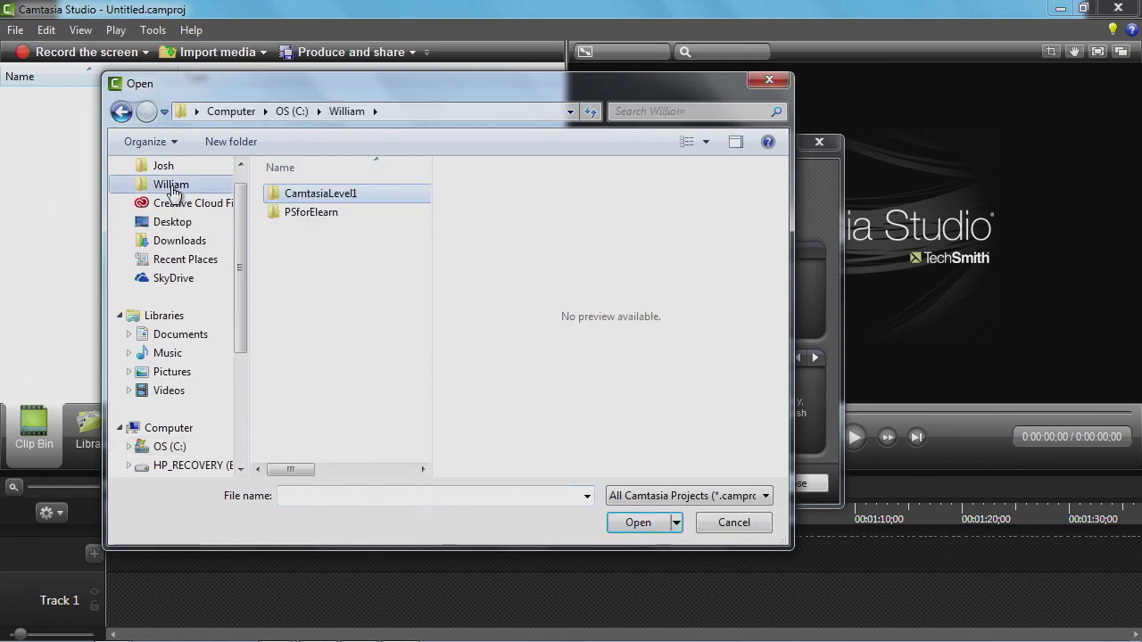
double_click(306, 198)
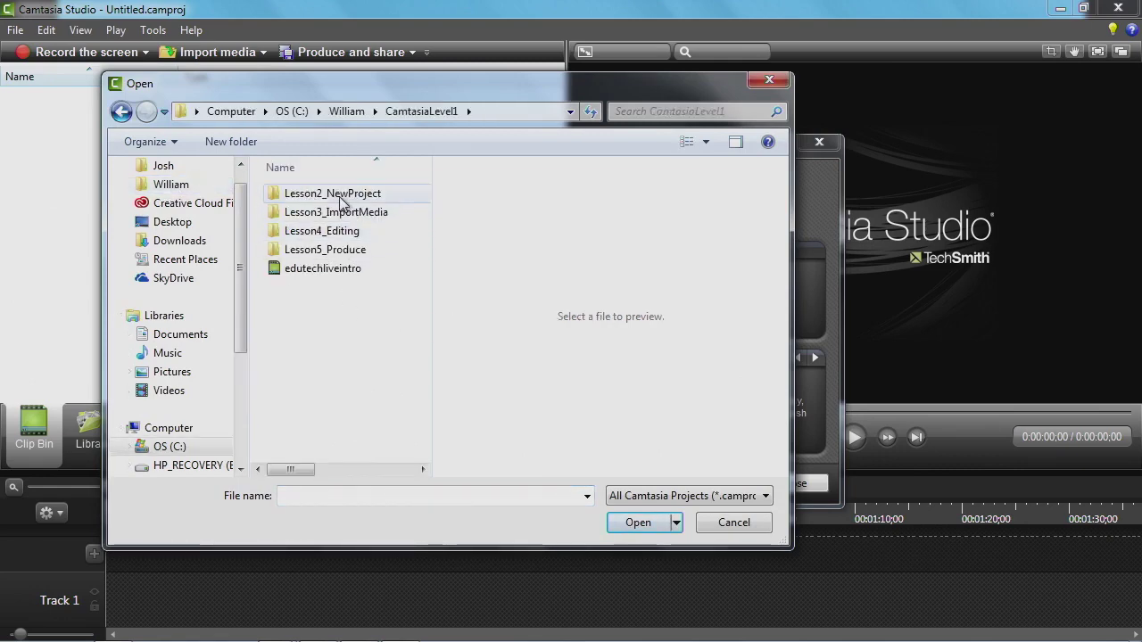
double_click(339, 196)
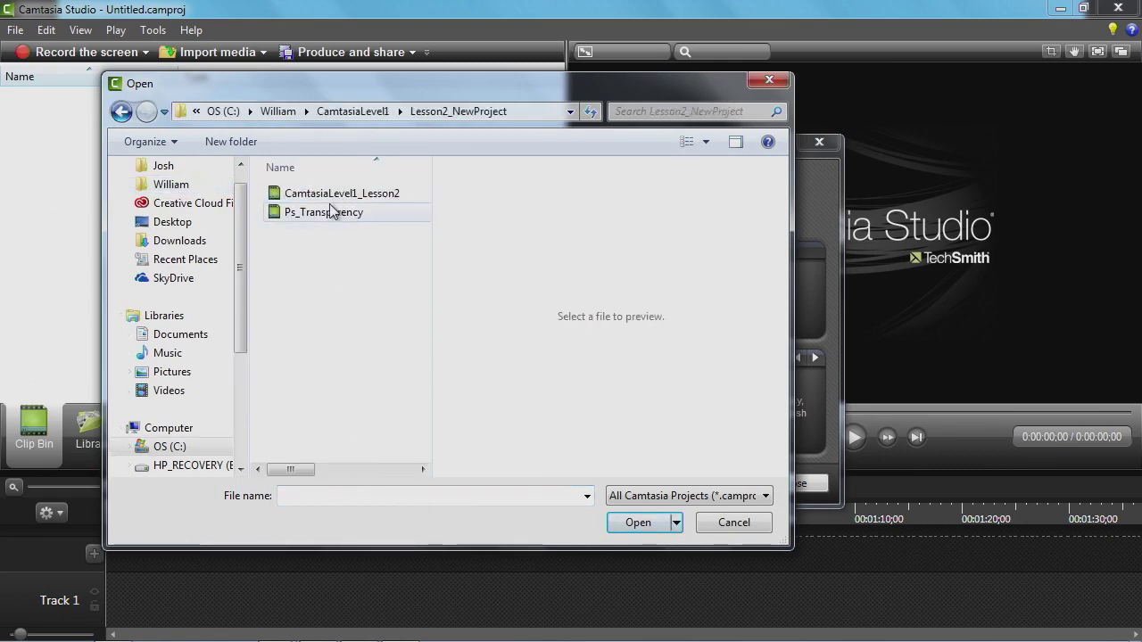
click(277, 214)
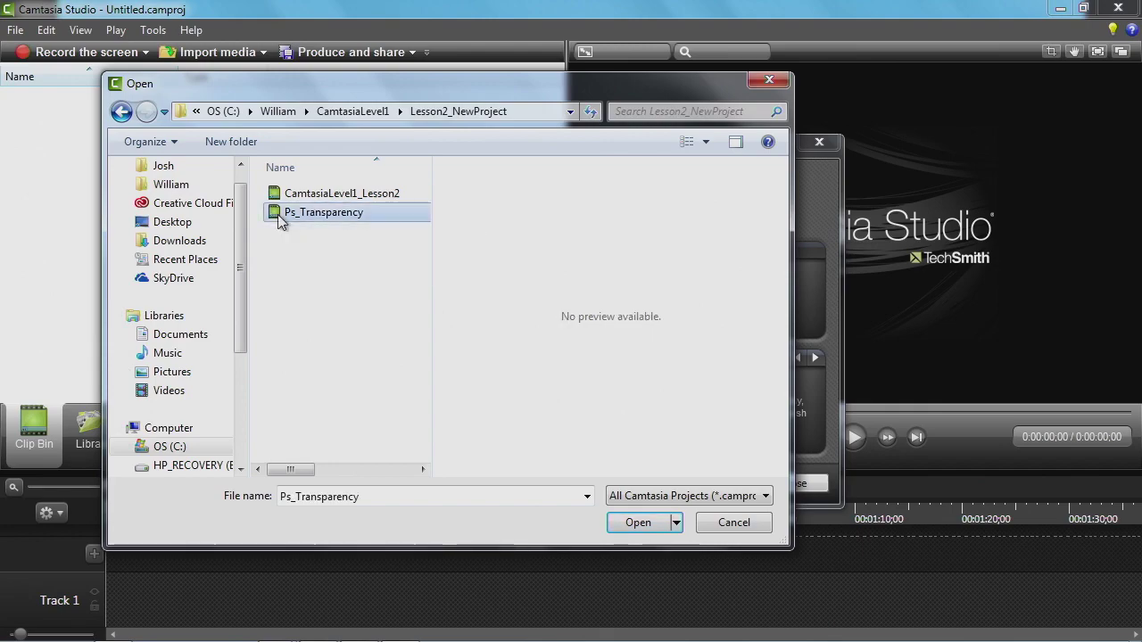
click(637, 516)
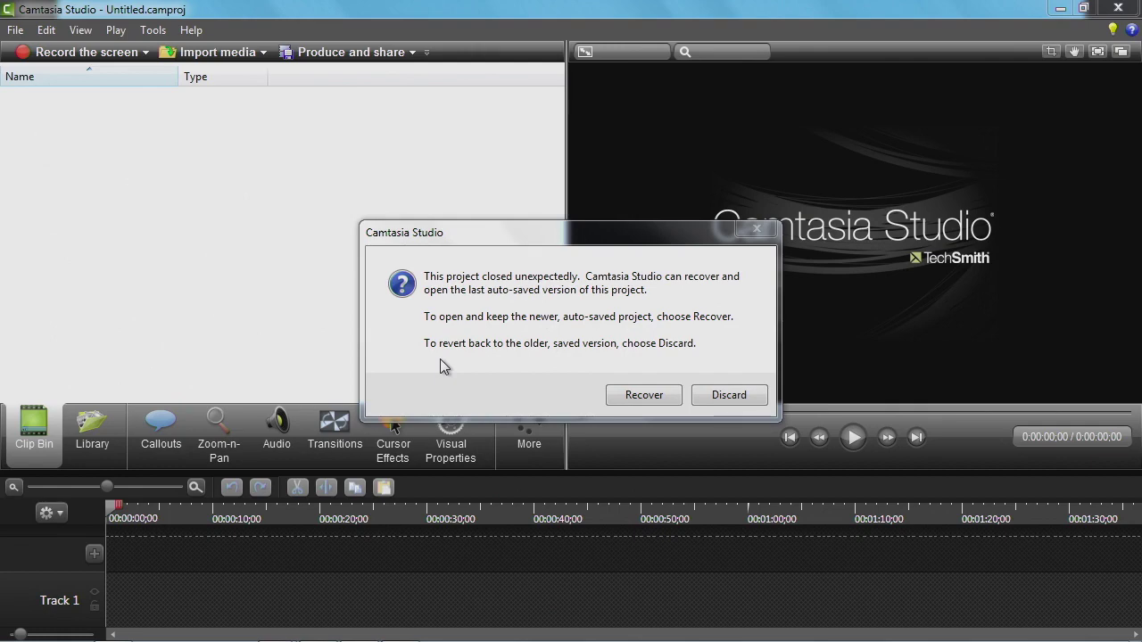
Recover the auto-saved version of the Ps_Transparency project and save the project
click(641, 398)
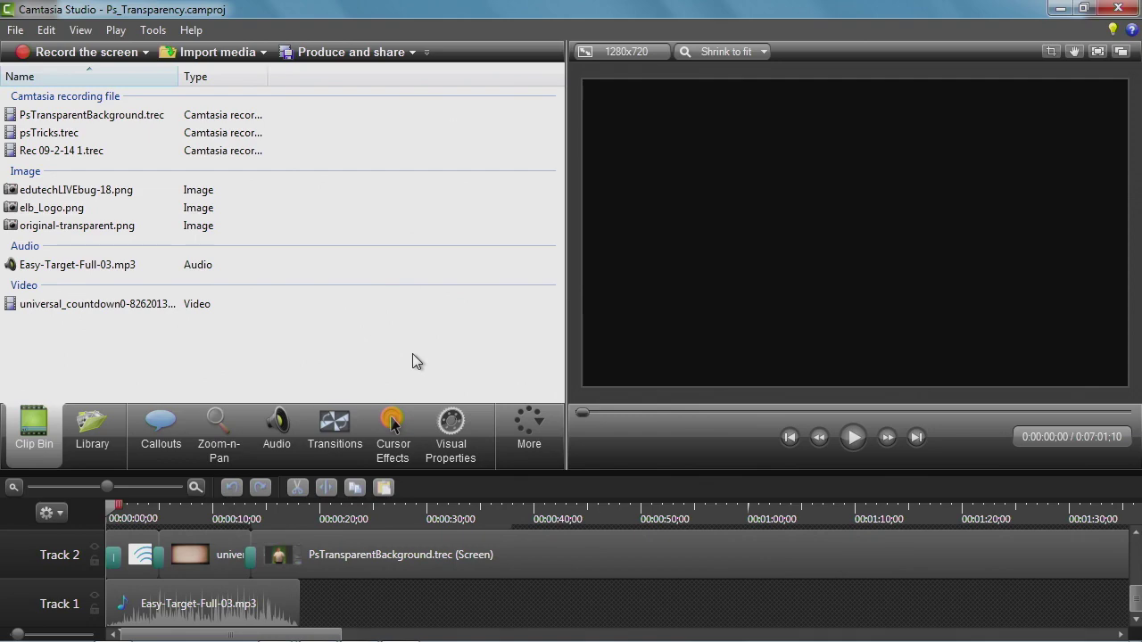
click(14, 30)
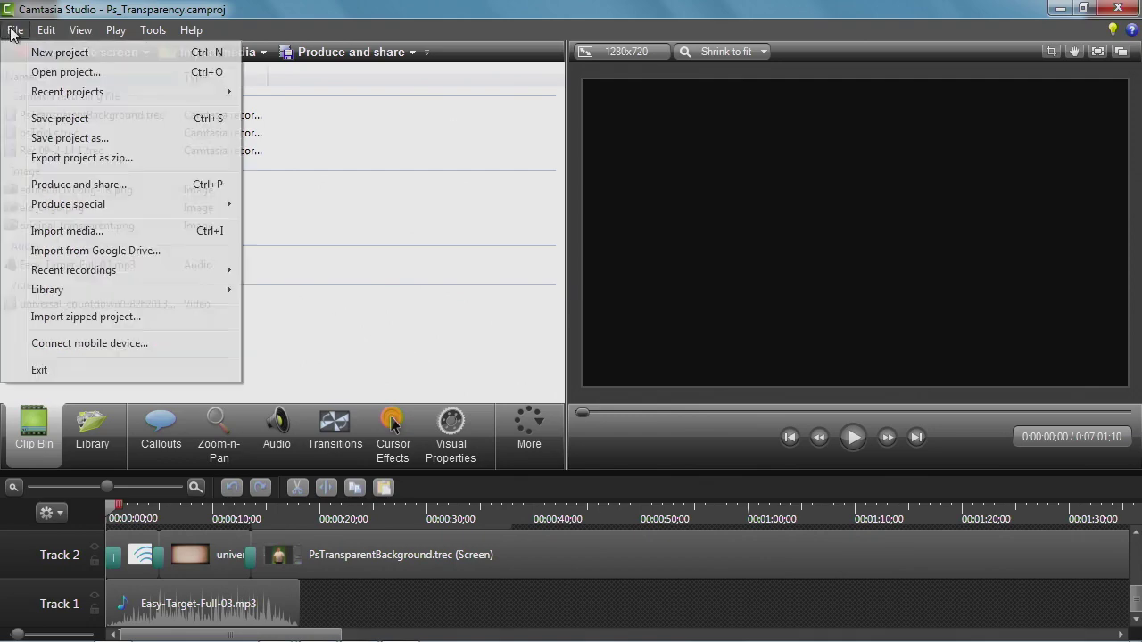
click(60, 118)
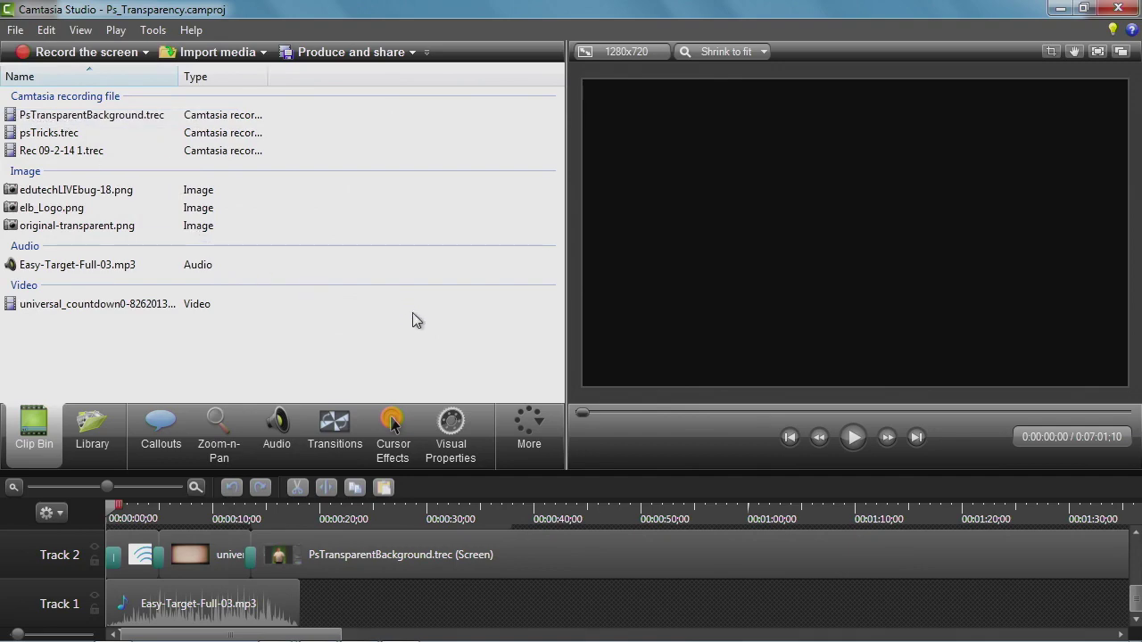
Add a Fade transition on Track 2 between PsTransparentBackground.trec (Screen) and the blue-arcs logo image at 0:06:19;07
drag(534, 473, 530, 390)
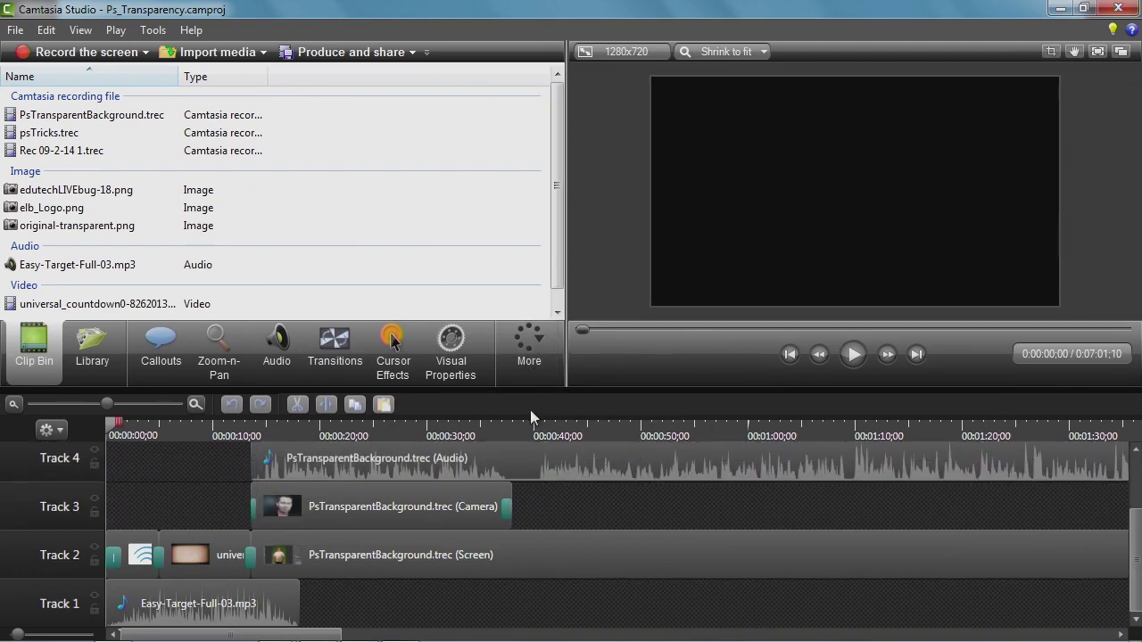
mouse_move(347, 507)
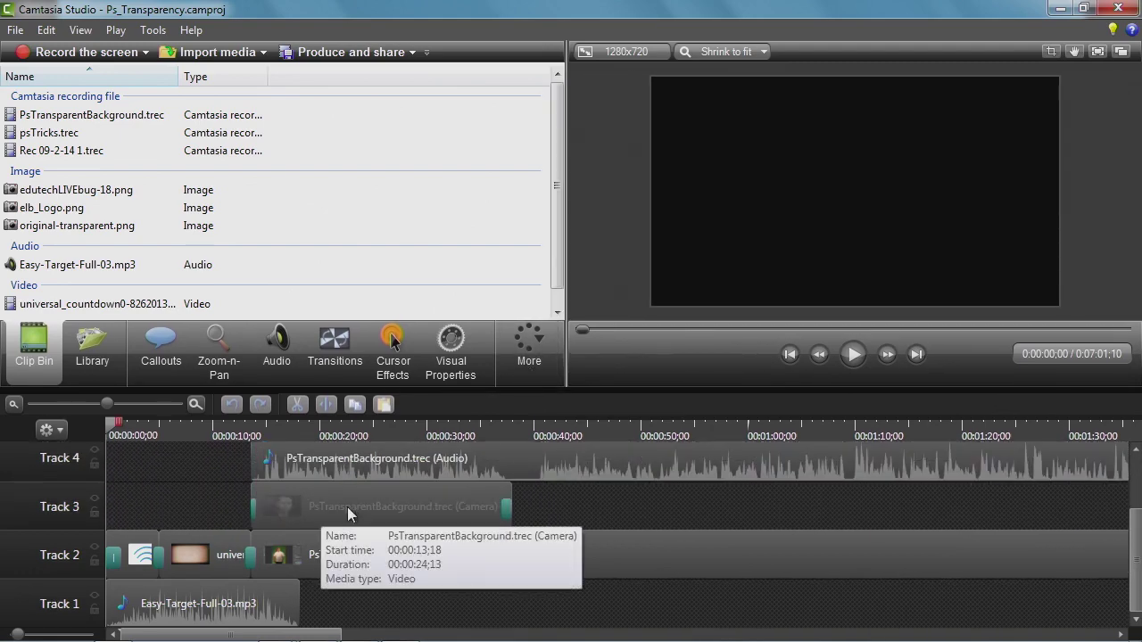
click(501, 509)
mouse_move(416, 508)
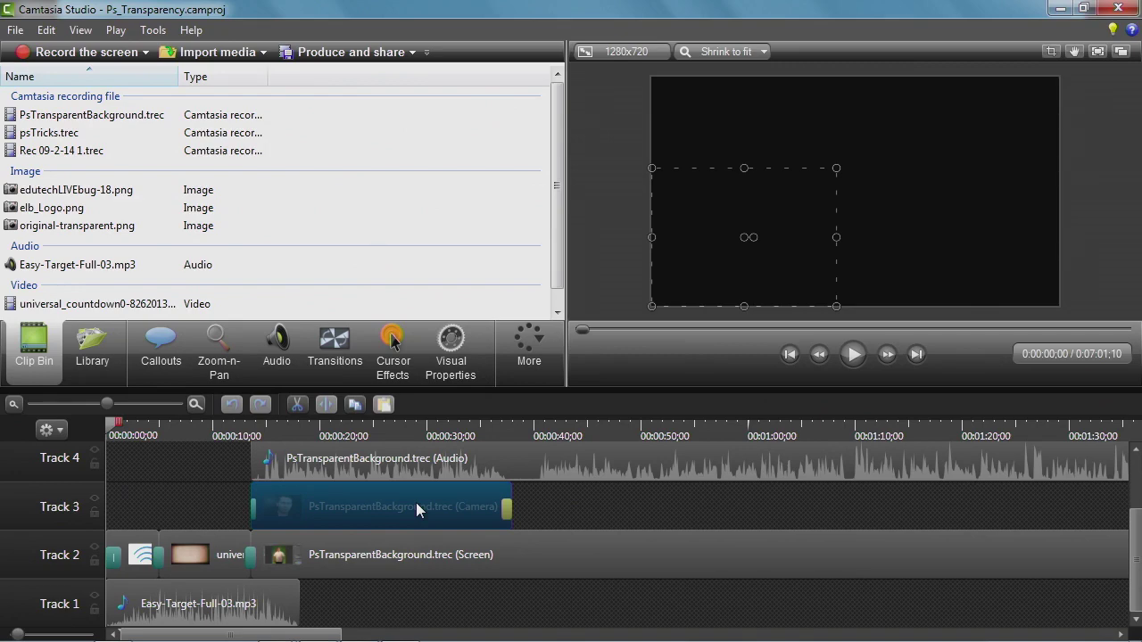
drag(415, 502, 416, 502)
drag(312, 639, 1066, 634)
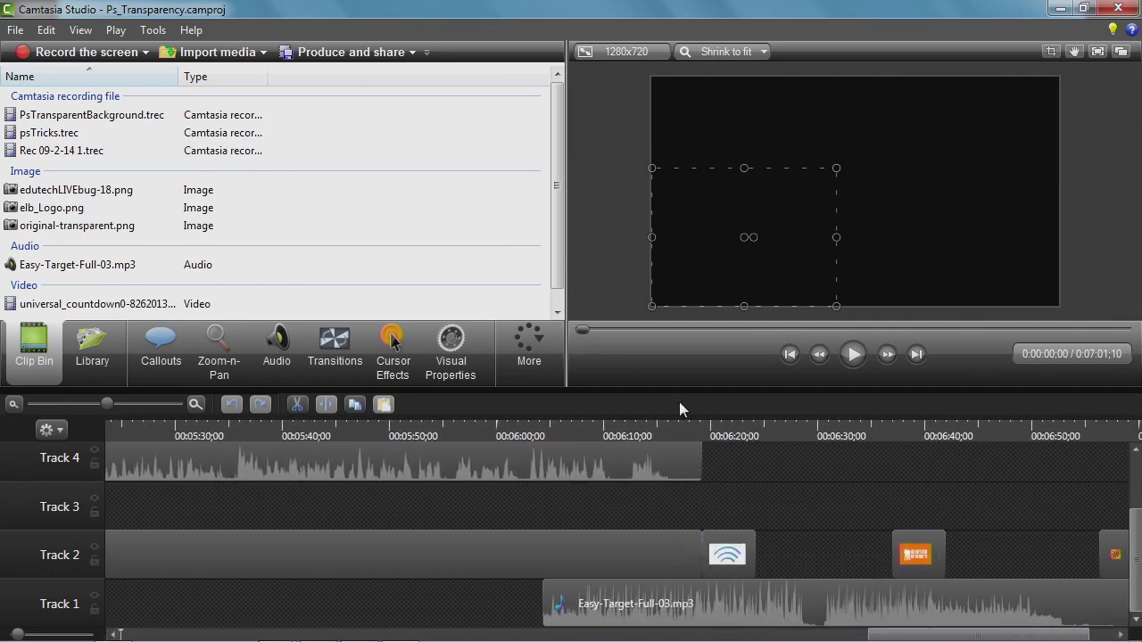
drag(681, 421, 703, 435)
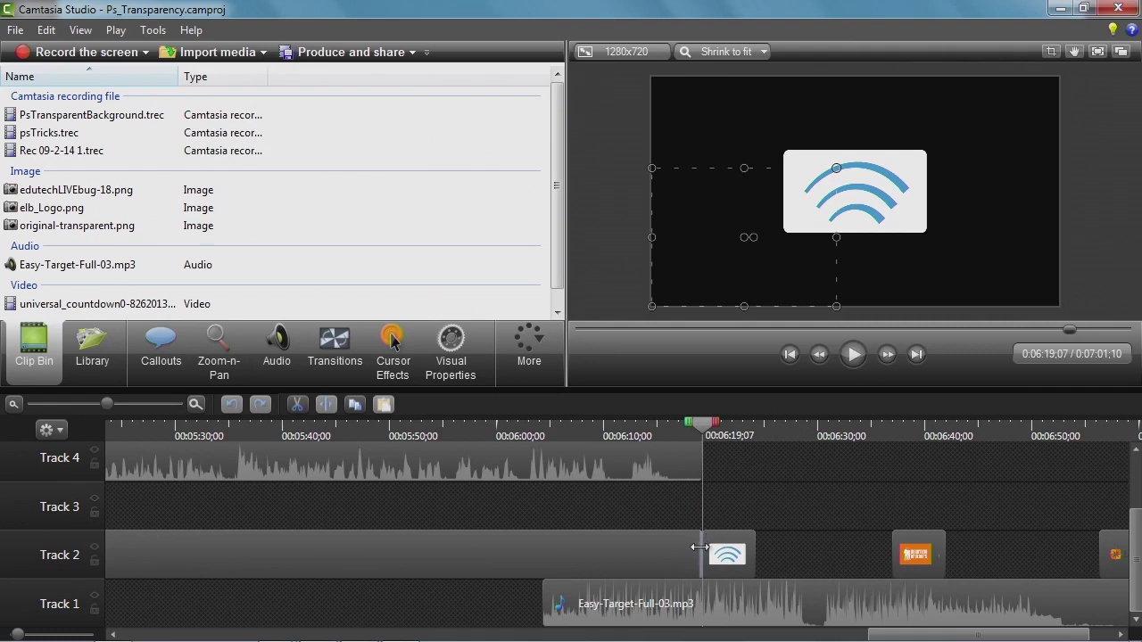
click(336, 340)
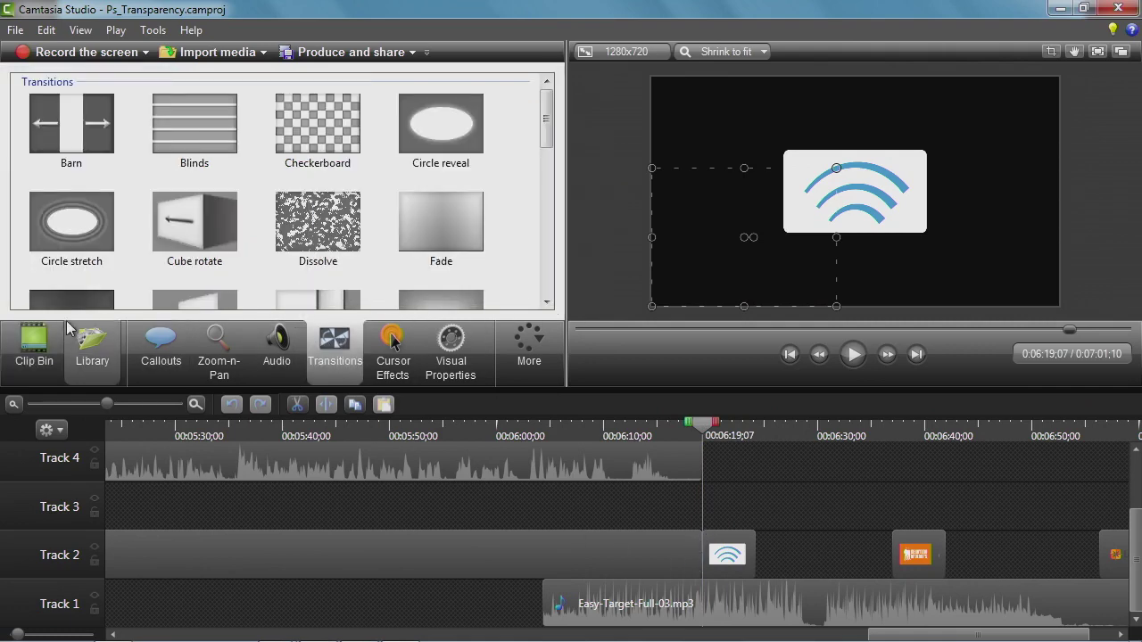
drag(446, 227, 700, 560)
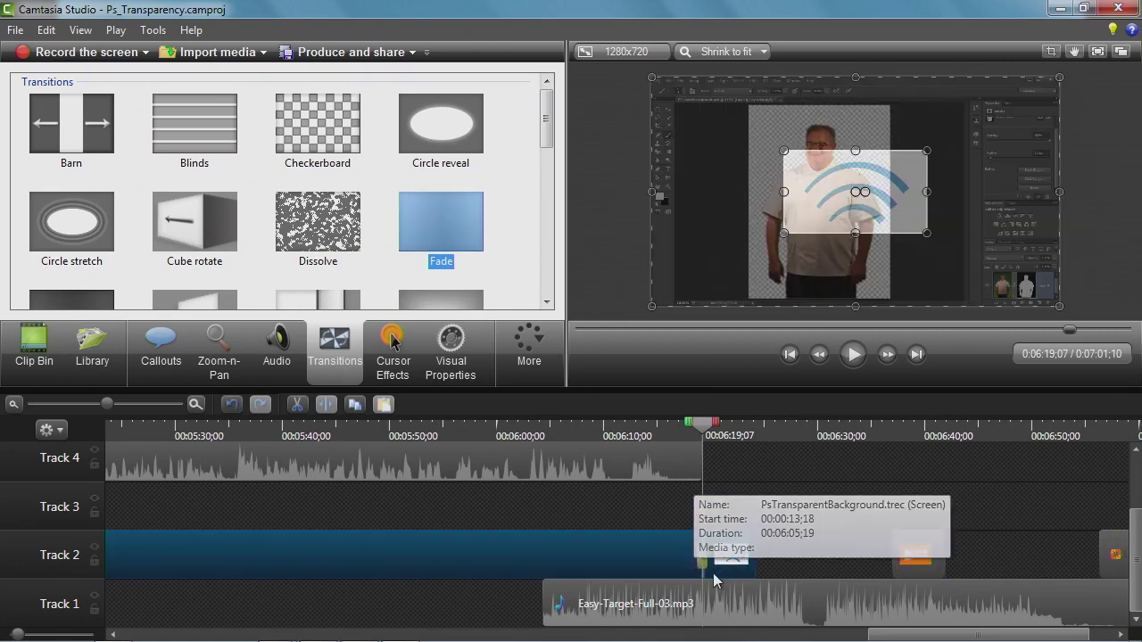
Move elb_Logo.png earlier on Track 2 to start at about 0:06:32 and shrink it to about half size on the canvas
mouse_move(797, 624)
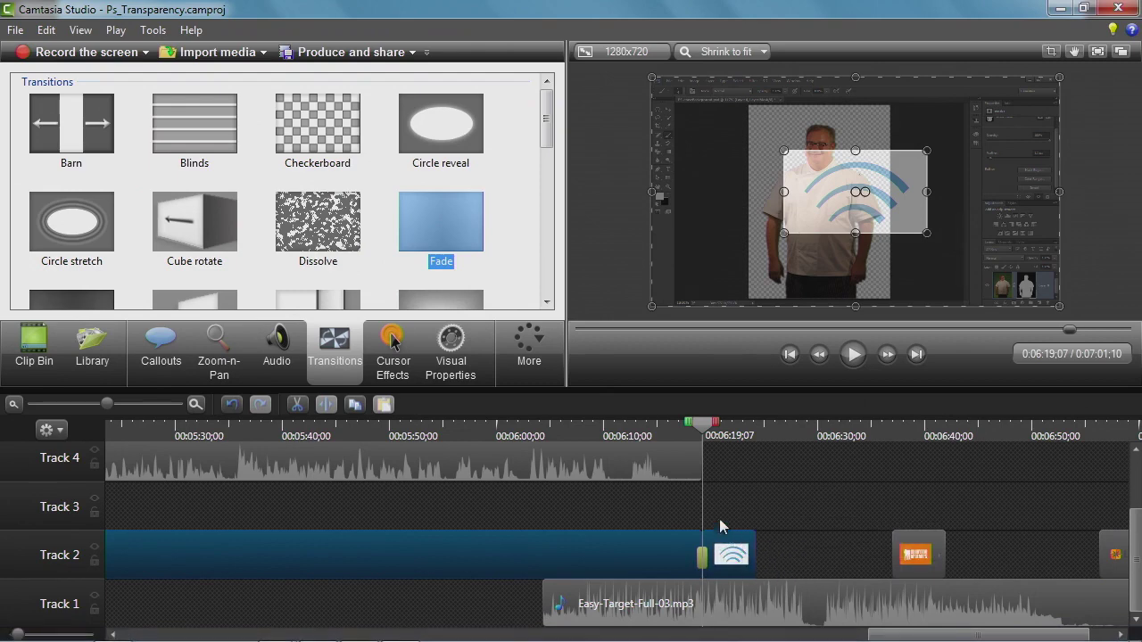
drag(712, 428, 756, 428)
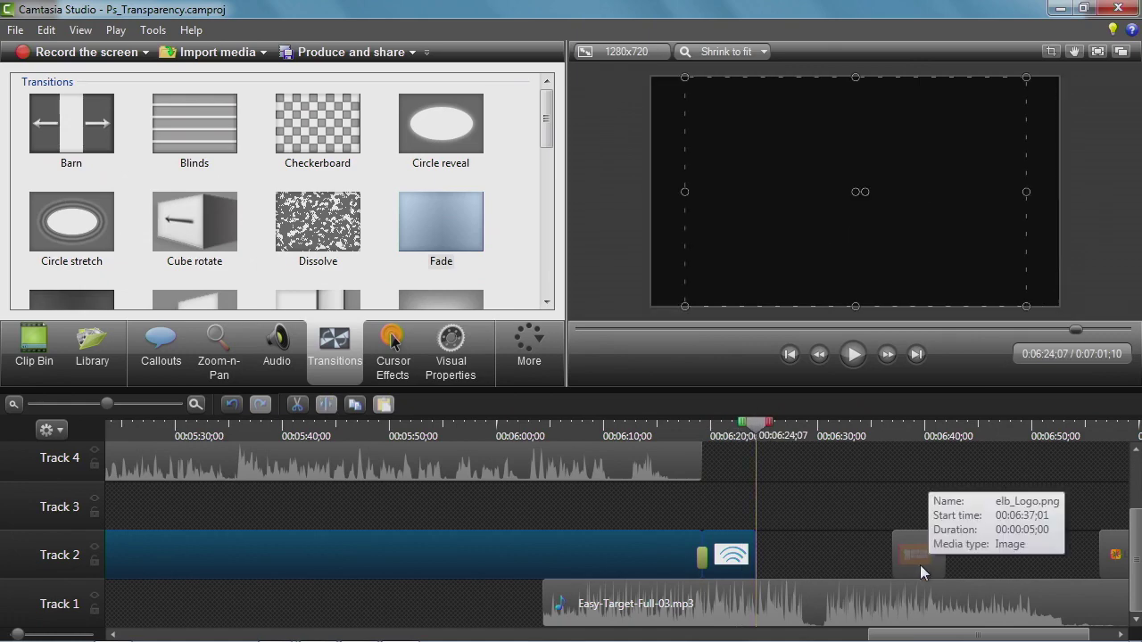
drag(919, 565, 897, 568)
drag(842, 428, 852, 455)
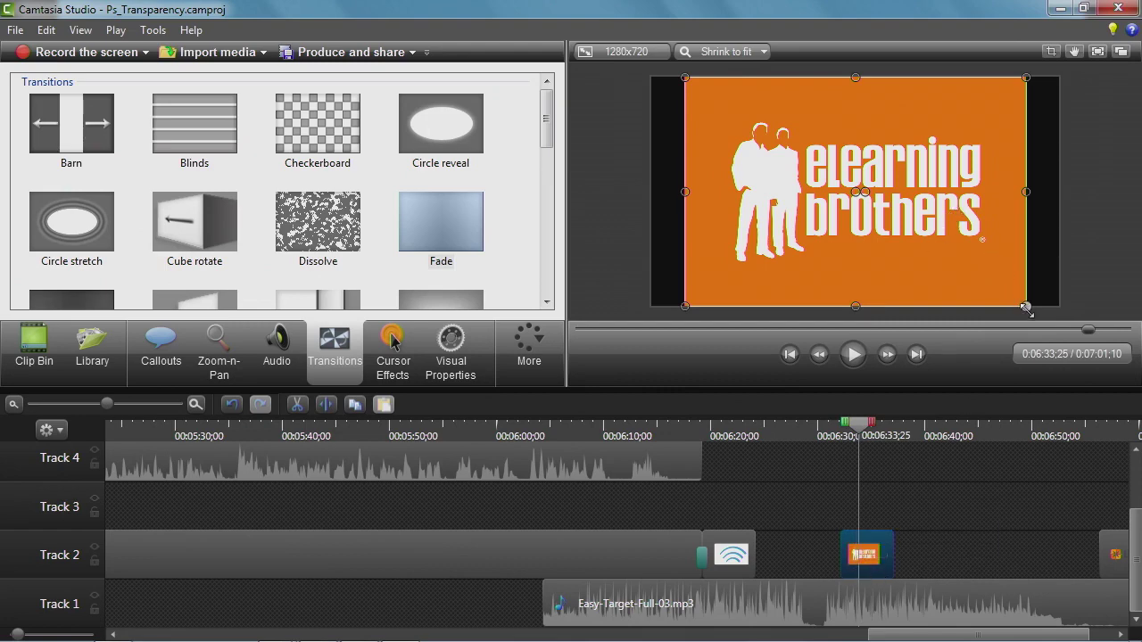
drag(1026, 307, 949, 254)
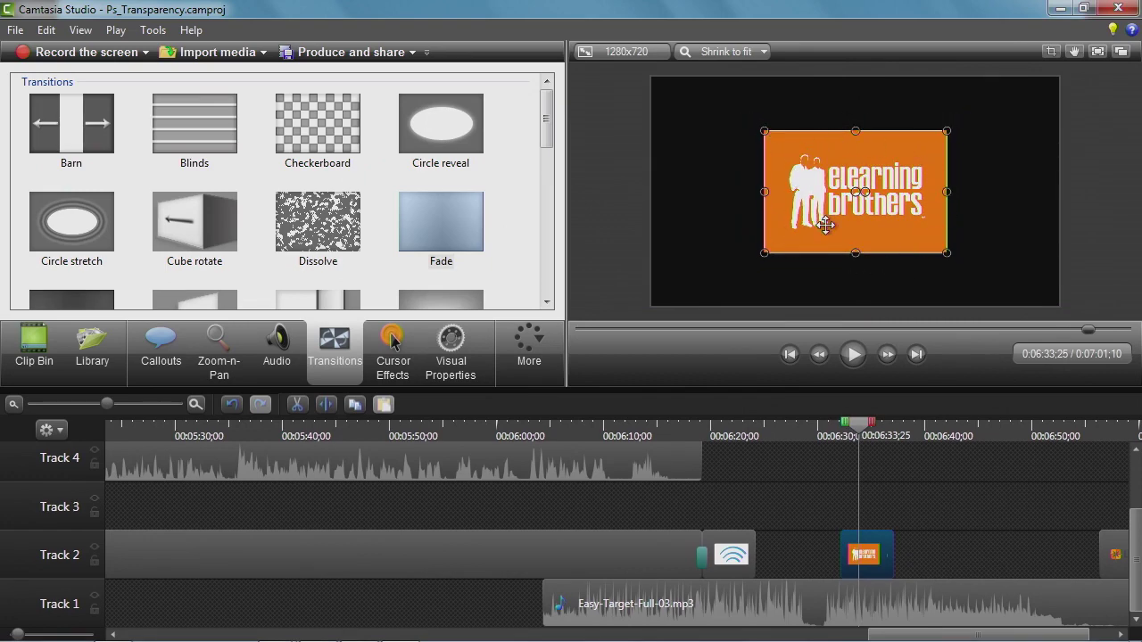
Set the duration of the elb_Logo.png clip on Track 2 to 7 seconds
right_click(872, 554)
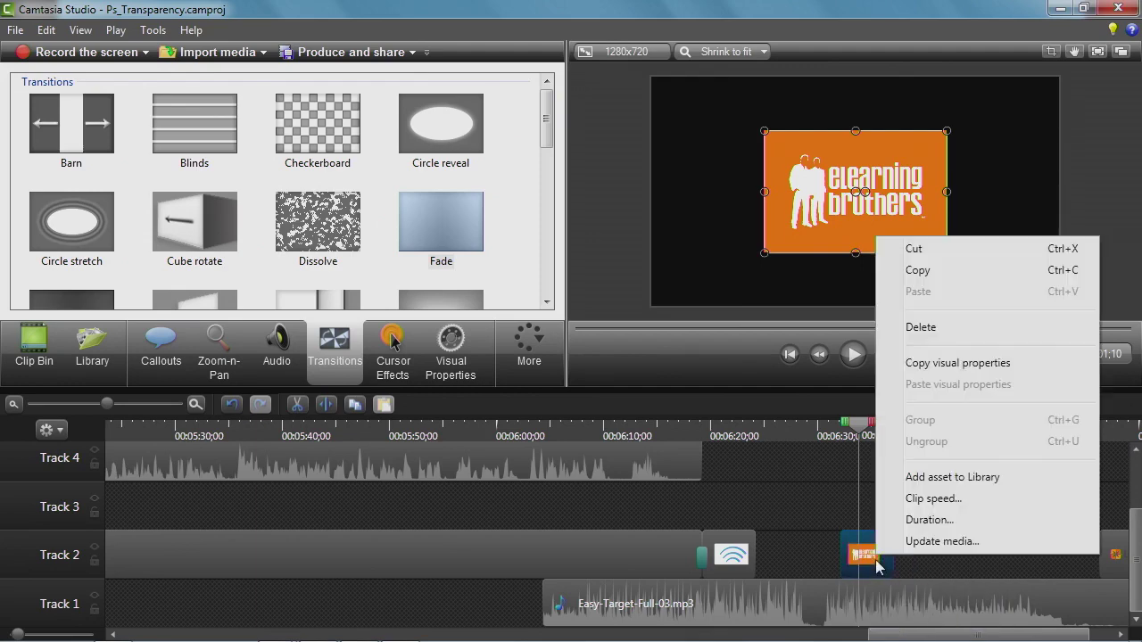
click(919, 520)
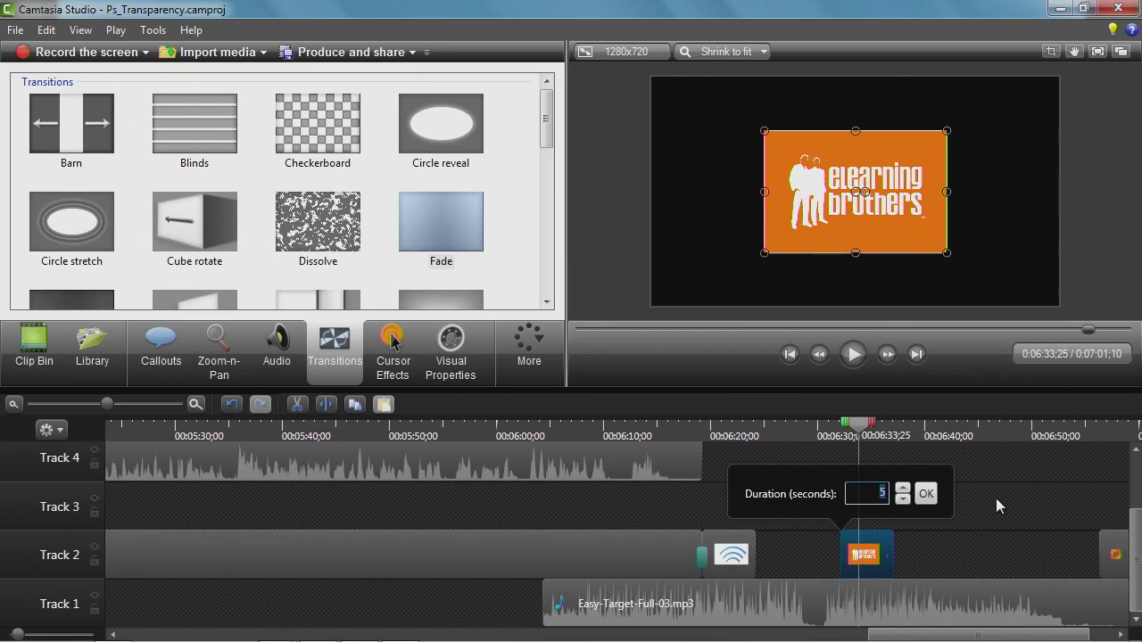
text(7)
key(Return)
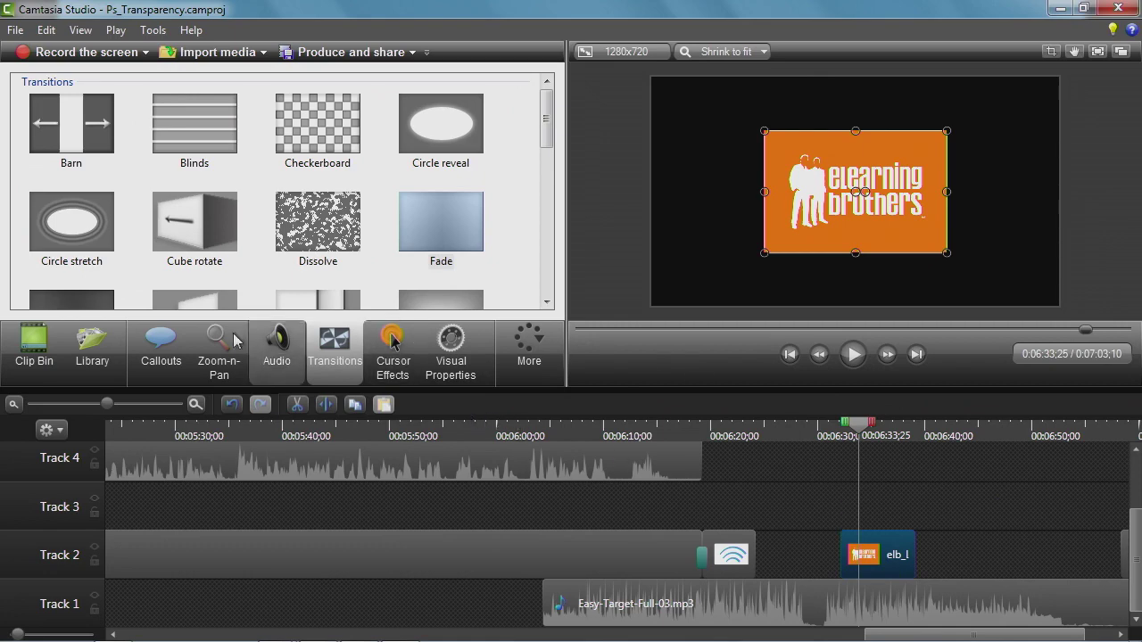
Add a callout over the elb_Logo.png clip at 0:06:33;25 and change its shape to plain text
click(157, 350)
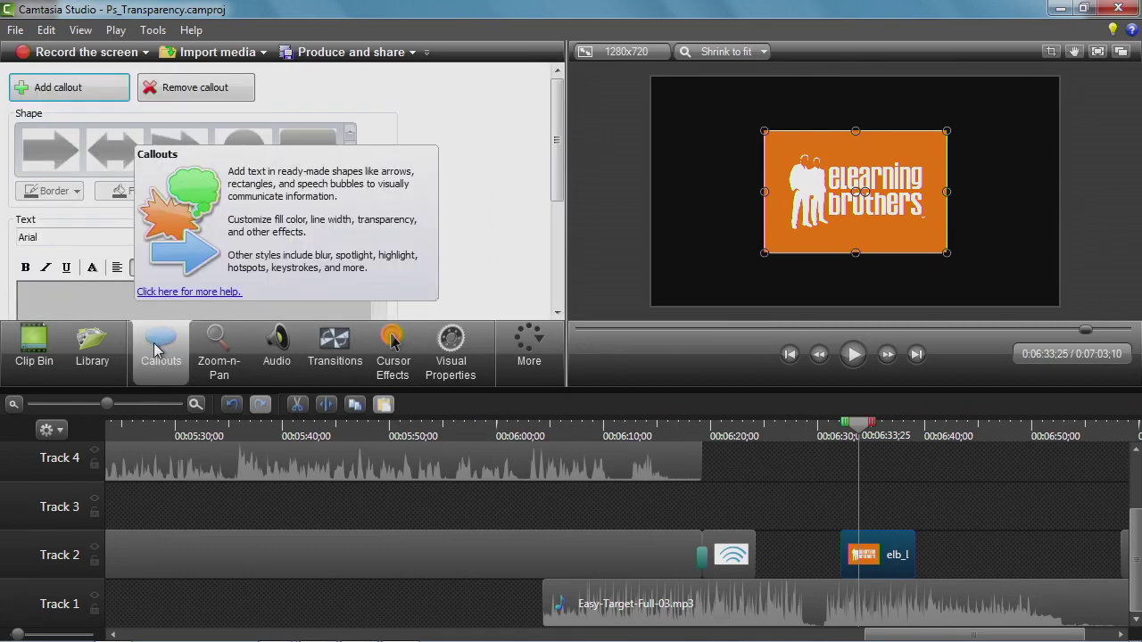
click(93, 105)
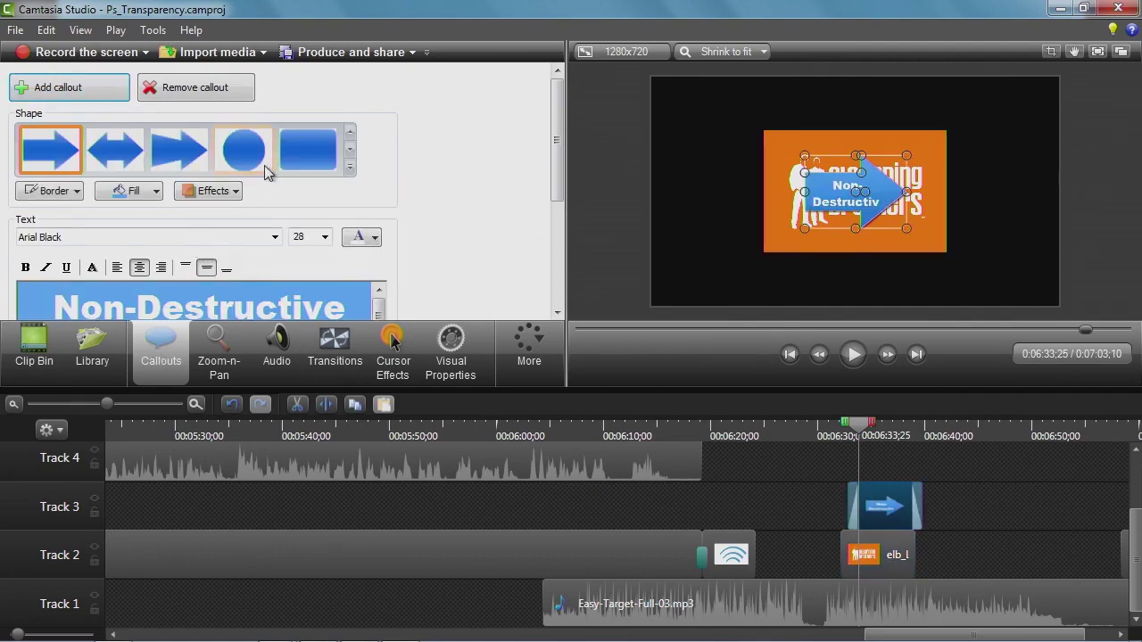
click(351, 168)
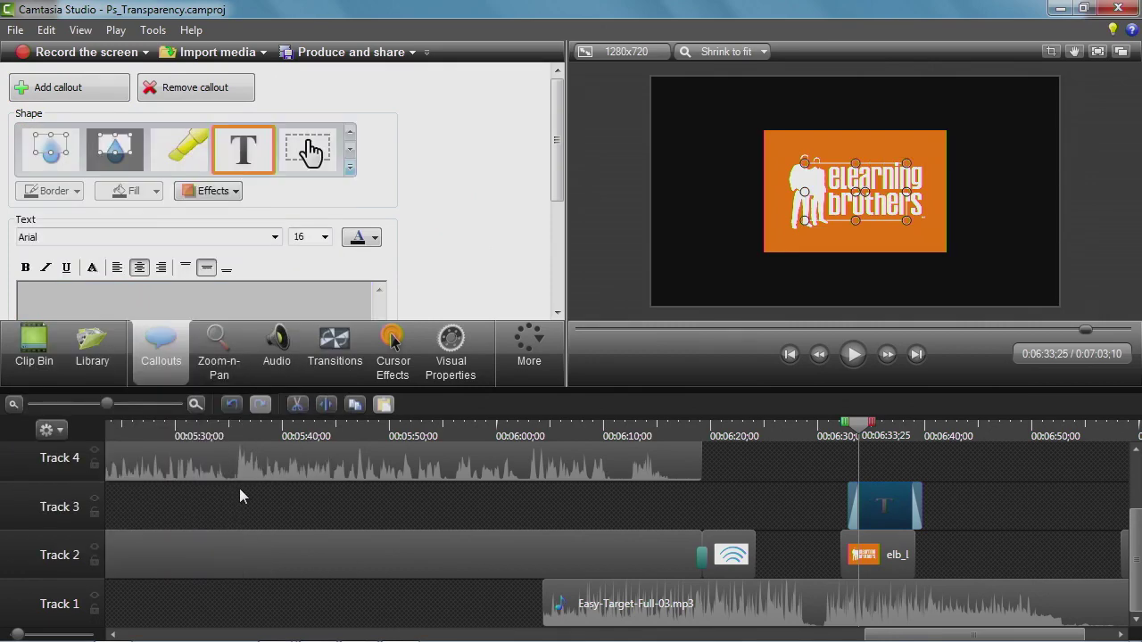
Enter "We help you make AWESOME eLearning." as the callout text and replace "We help" with "Helping"
click(224, 306)
text(We help you )
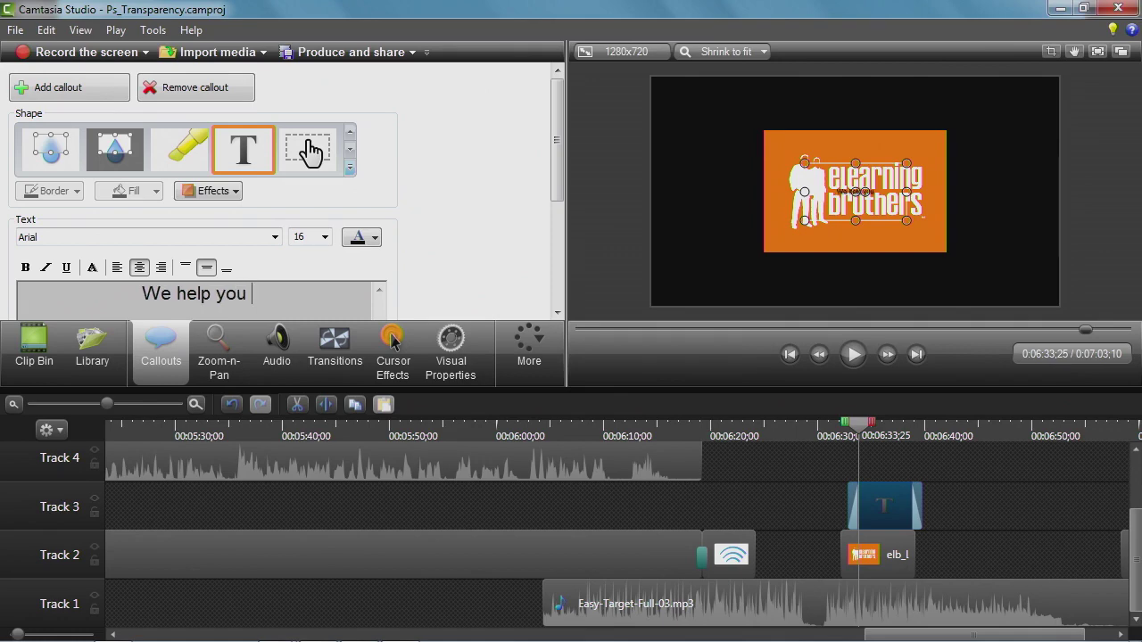
text(make AWESO)
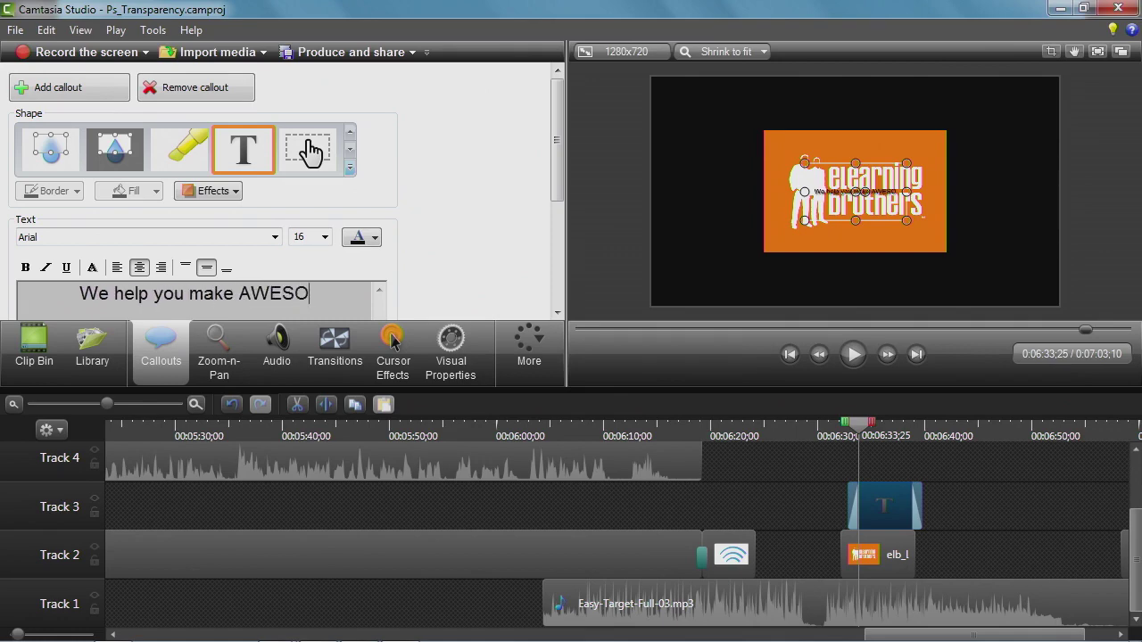
text(ME eLear)
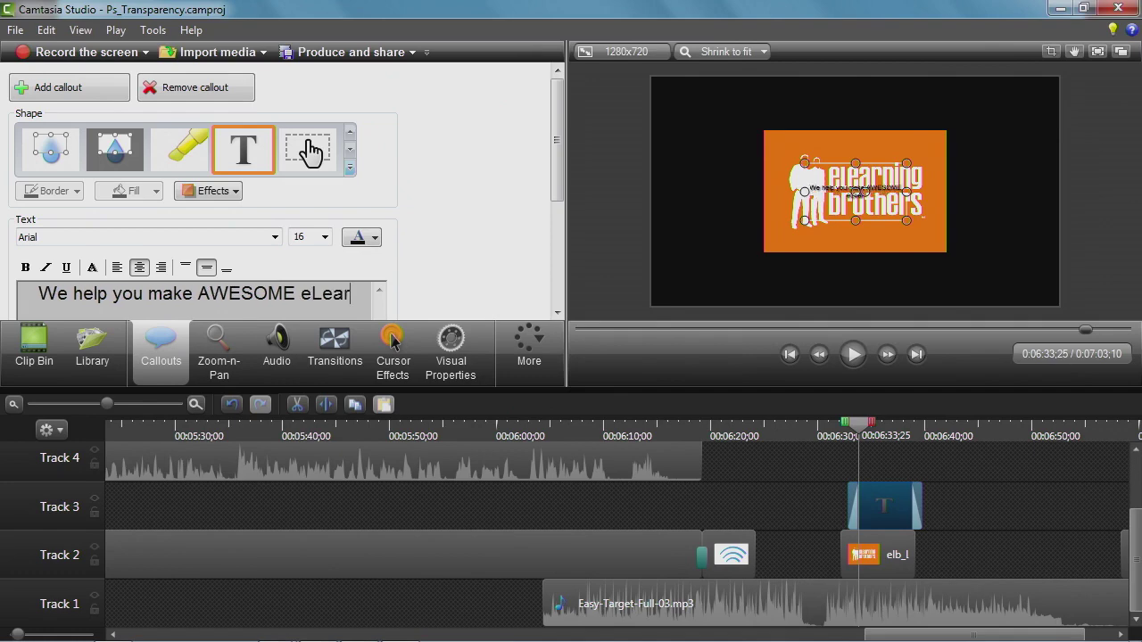
text(ning.)
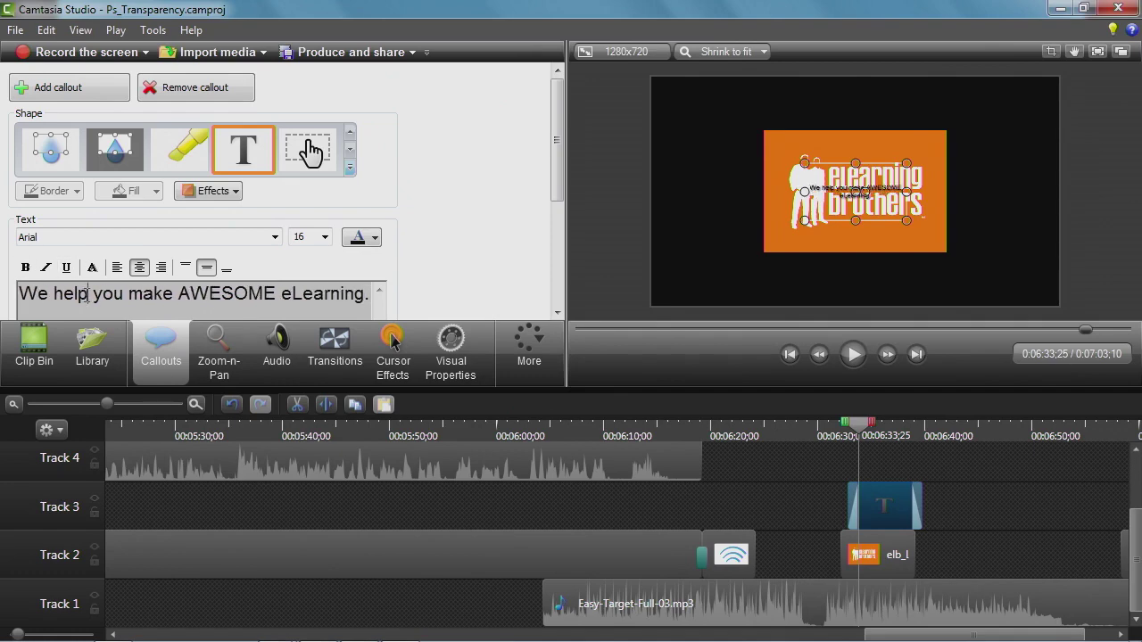
drag(89, 295, 20, 302)
text(Helping)
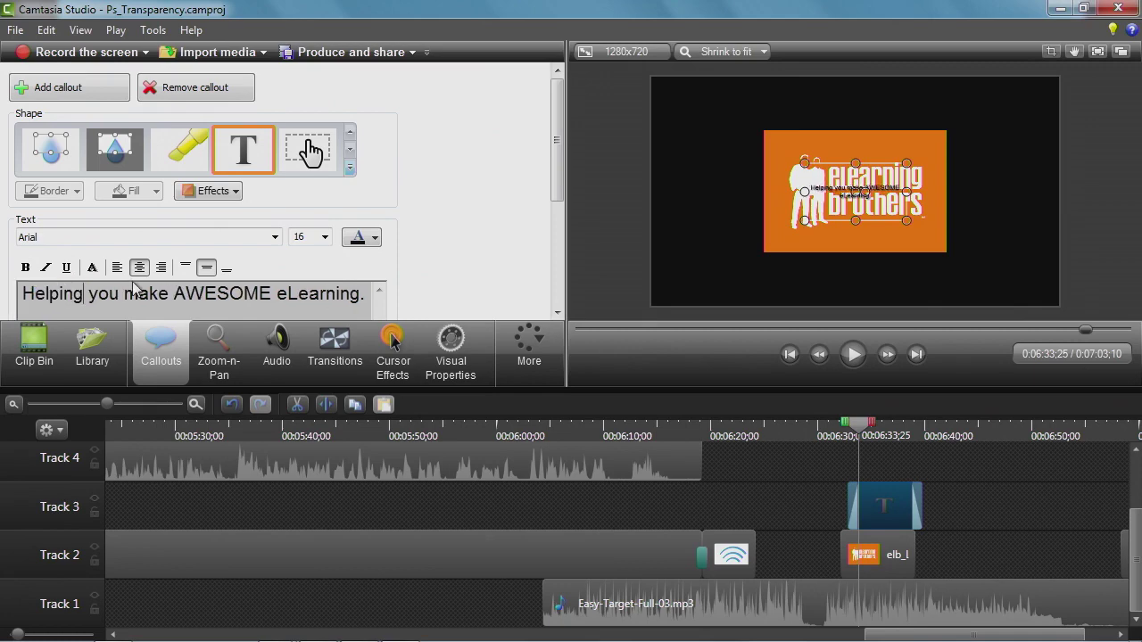
Format the tagline callout's text at size 28 in White, Lighter 80%, and widen the callout to fit one line beneath the logo
key(ctrl+a)
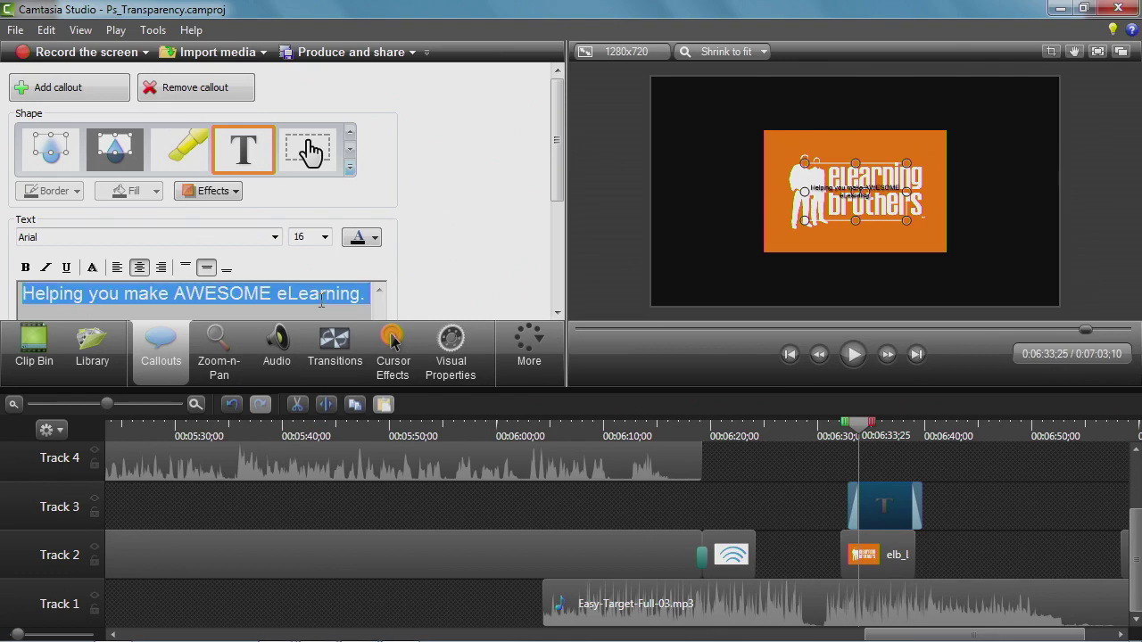
click(325, 239)
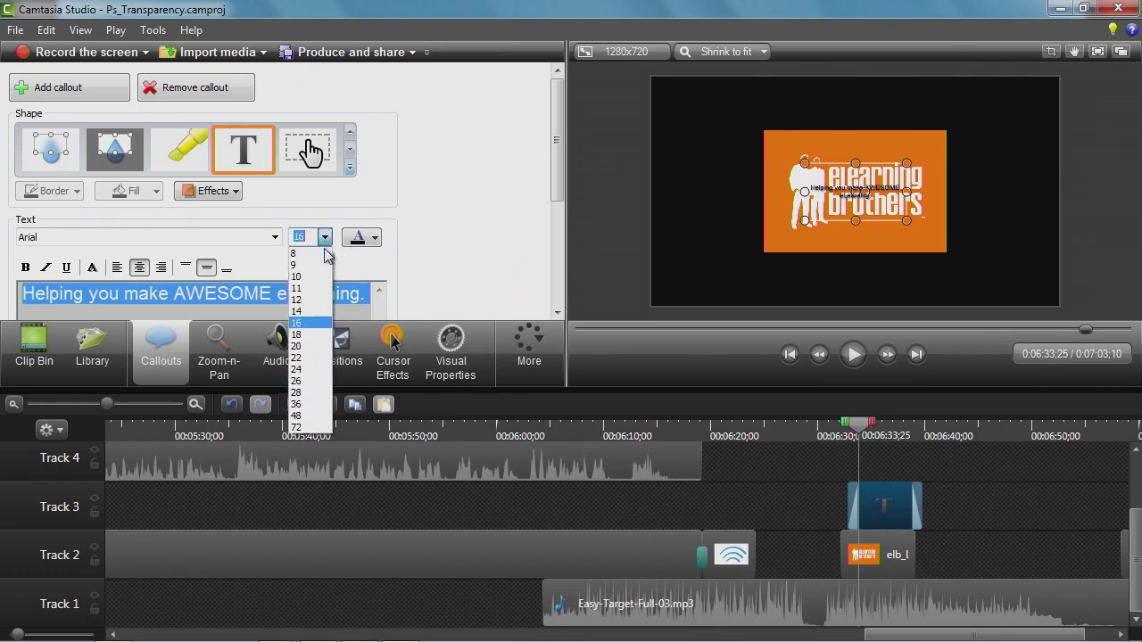
click(301, 395)
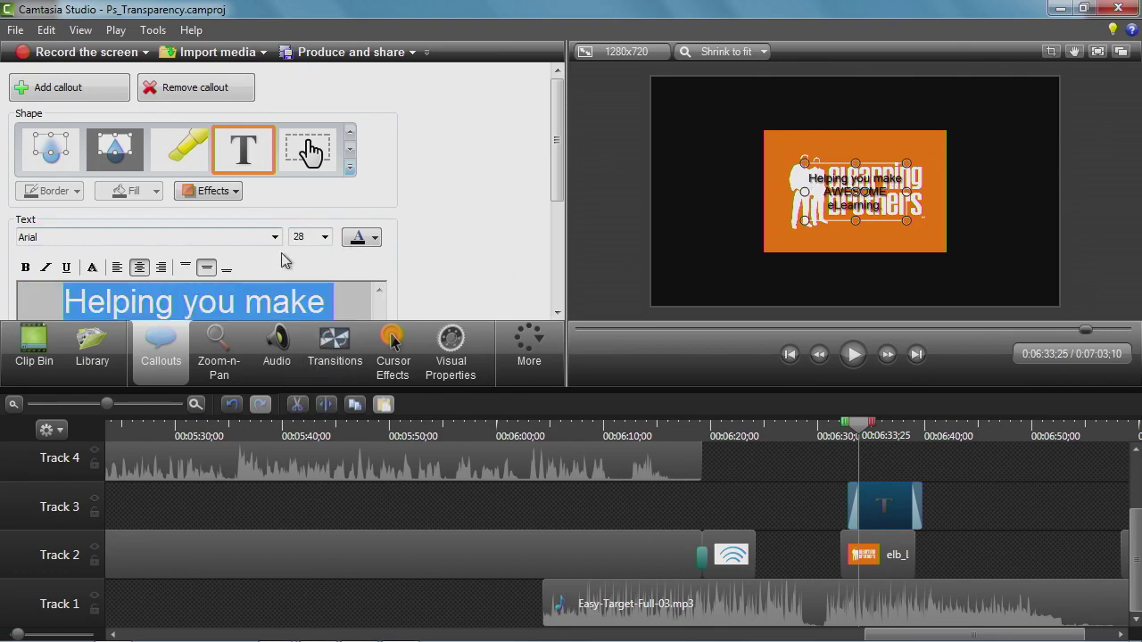
click(369, 243)
click(350, 298)
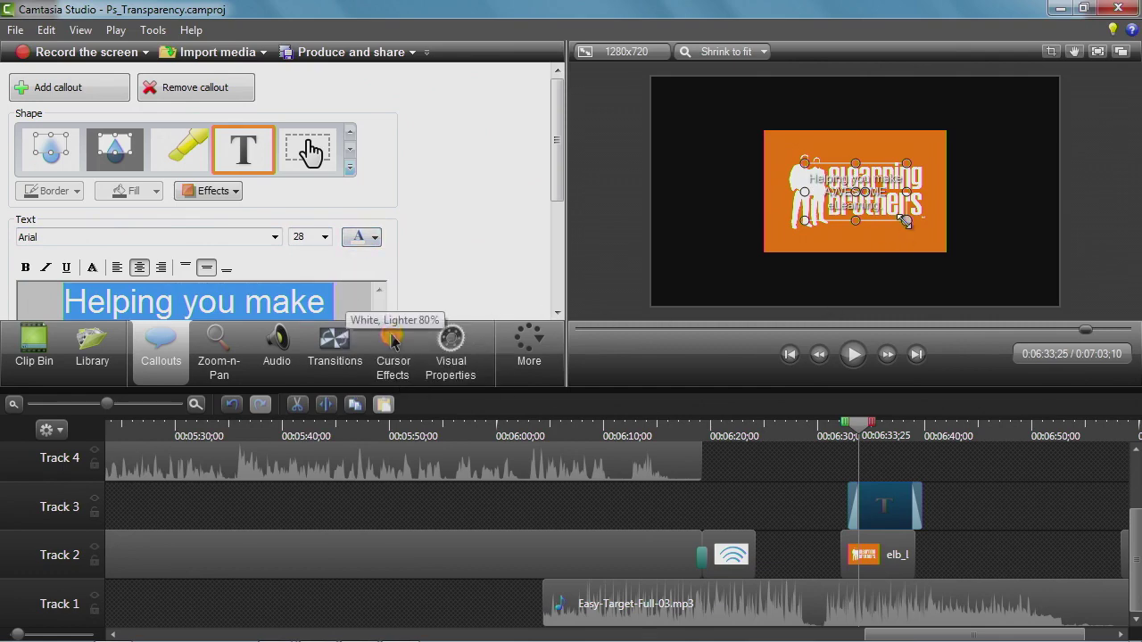
drag(904, 221, 935, 275)
click(1001, 217)
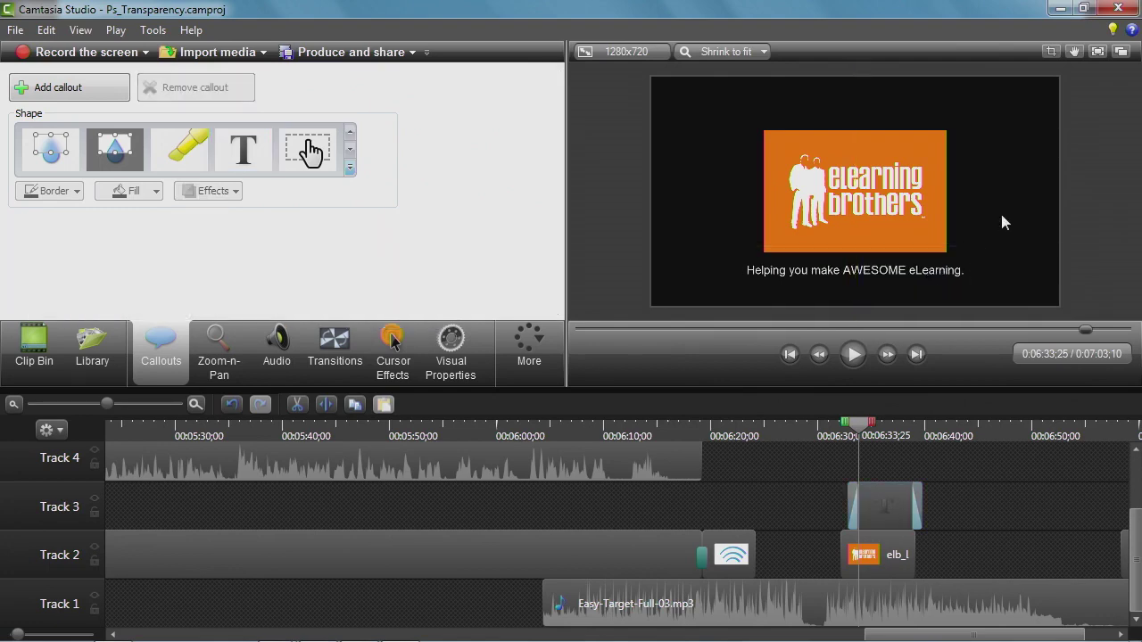
Make the tagline text bold and align its callout on Track 3 with the start of the elb_Logo.png clip
click(939, 274)
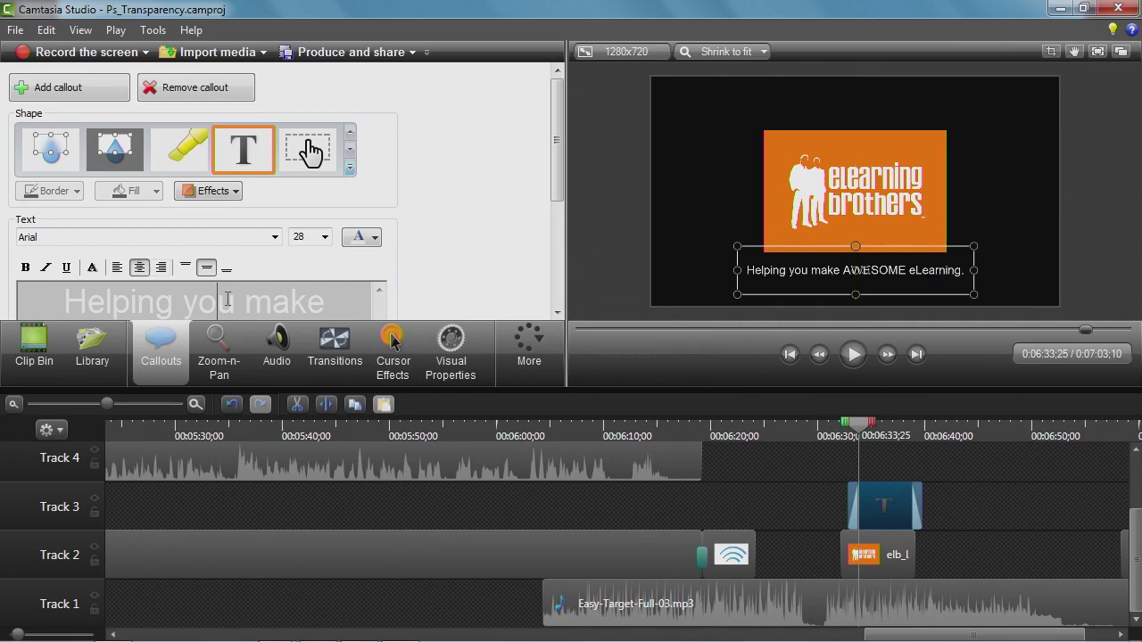
key(ctrl+a)
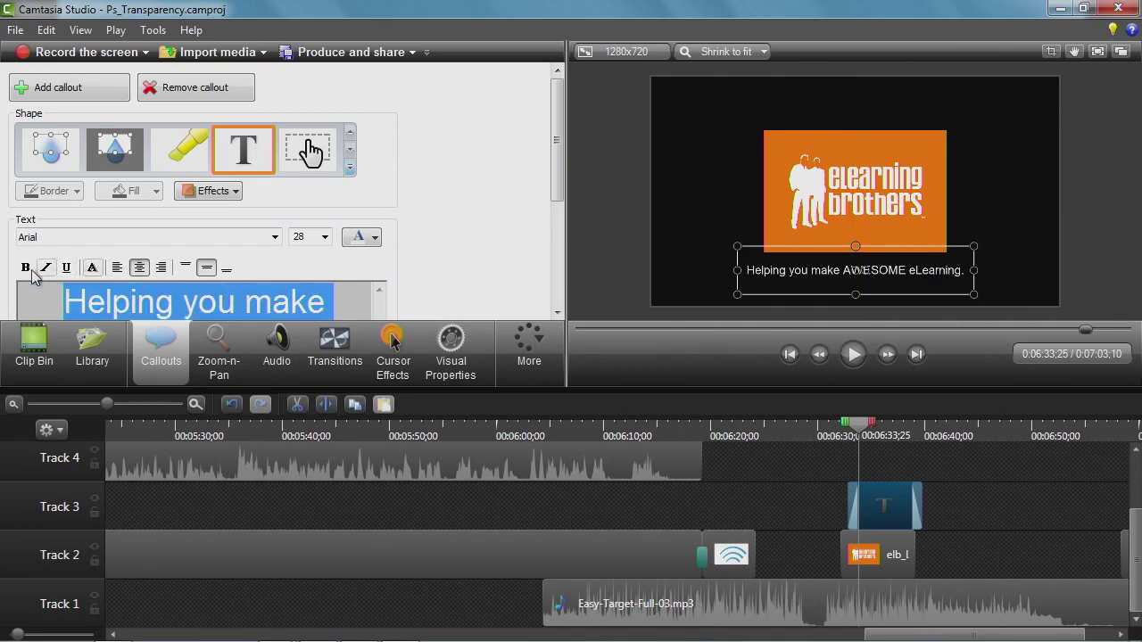
click(27, 268)
click(1008, 270)
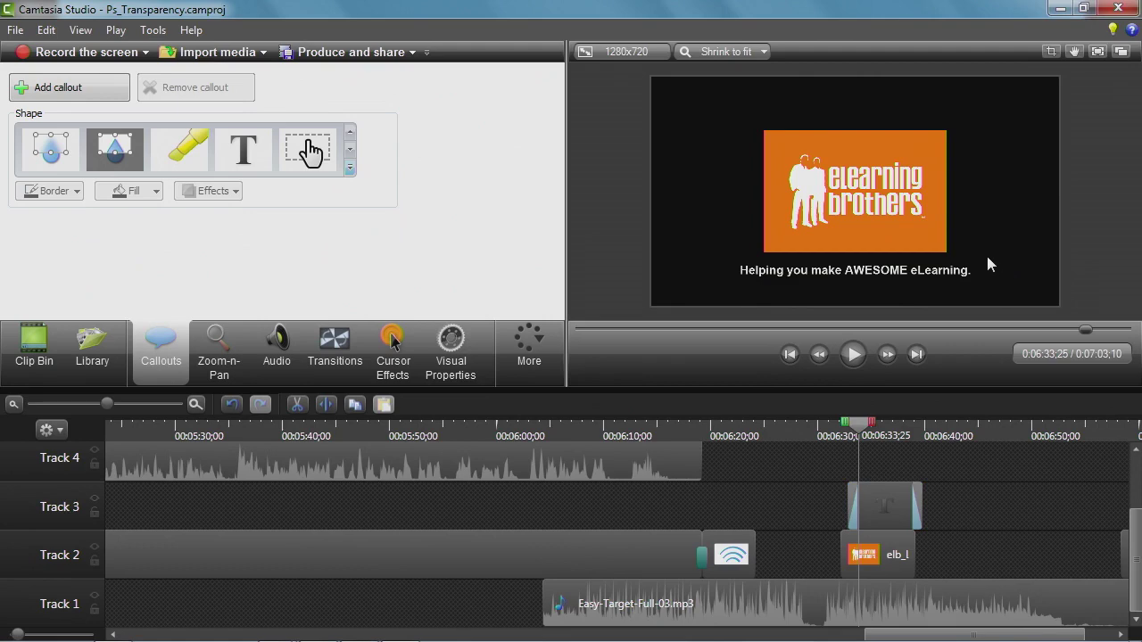
click(888, 513)
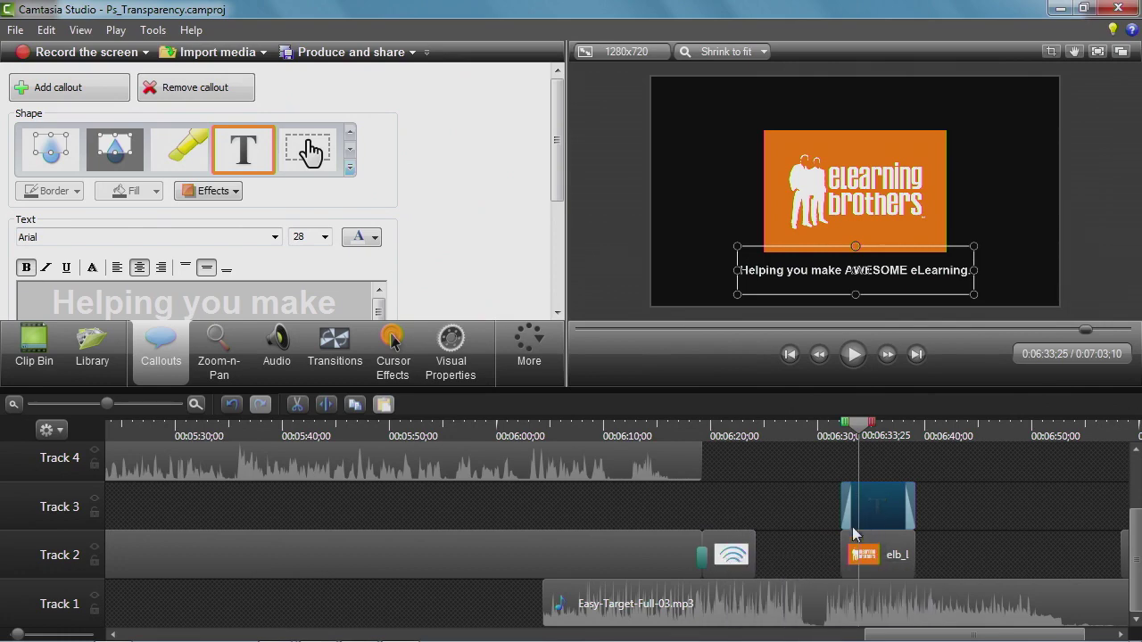
Add a new callout at 0:06:28;15 and change its shape to the teal rectangle with text
drag(849, 425, 801, 426)
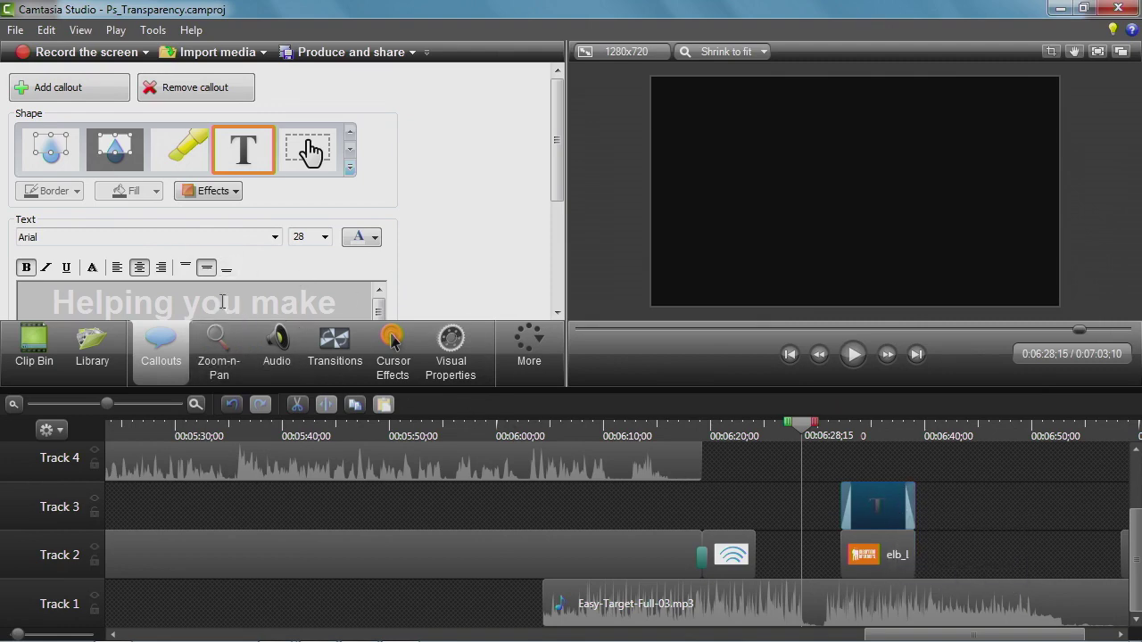
click(70, 86)
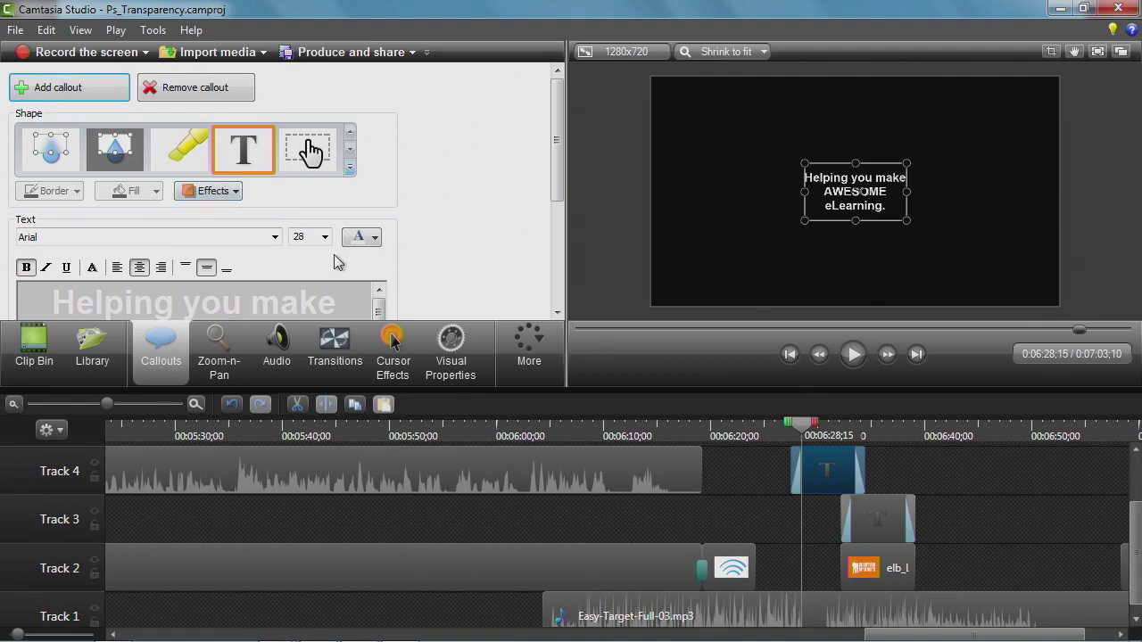
click(349, 170)
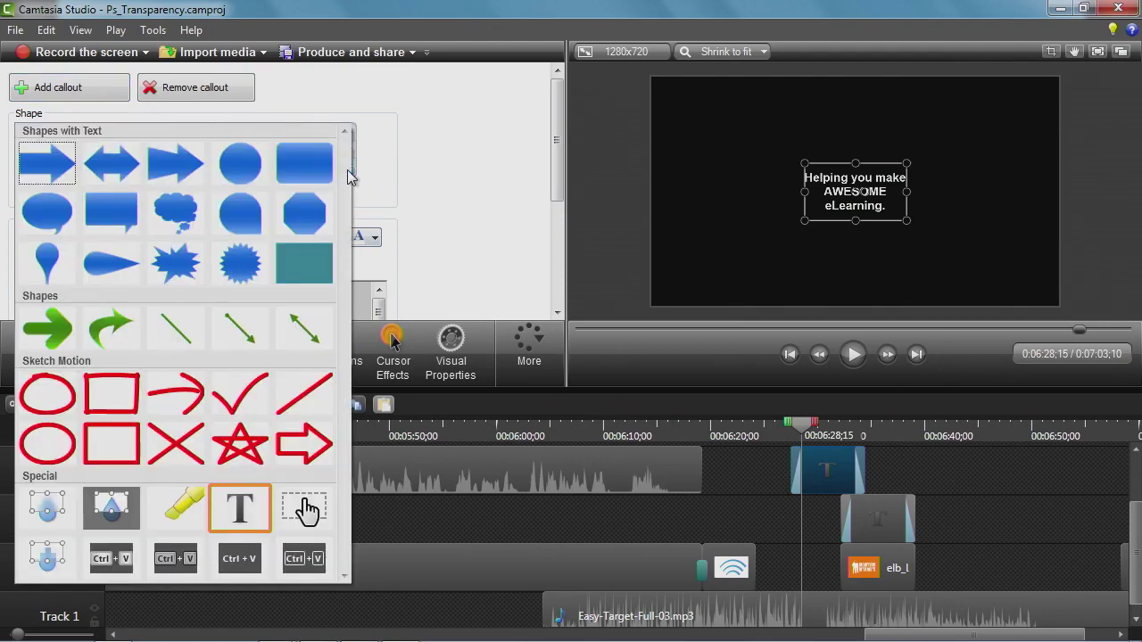
click(318, 272)
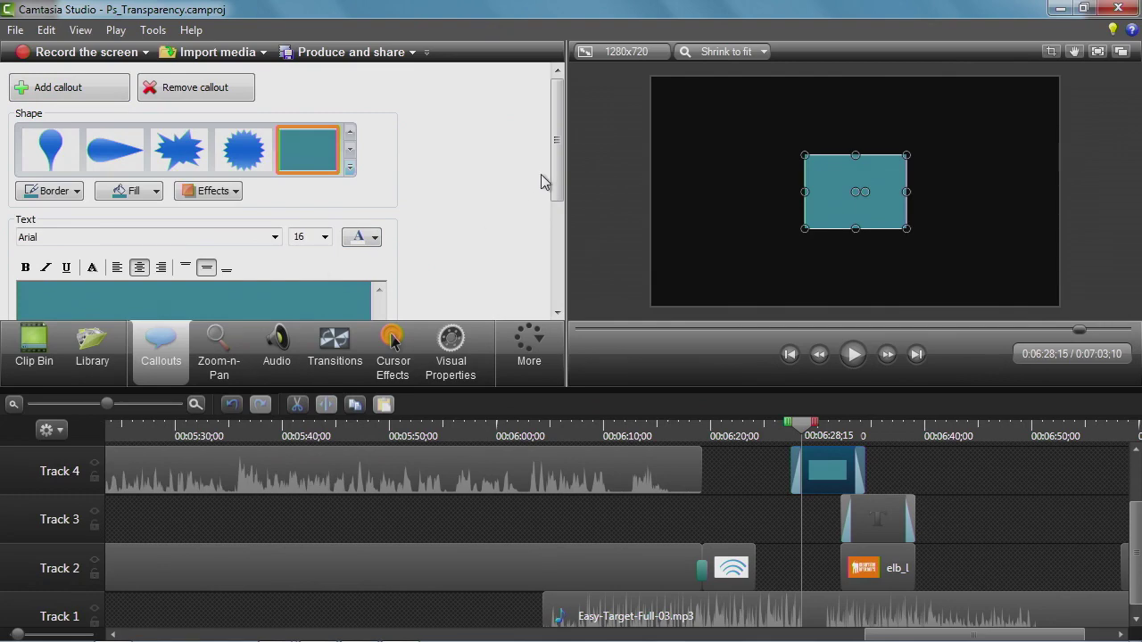
Enter "Sponsored by" as the text of the teal rectangle callout
scroll(555, 178, down, 2)
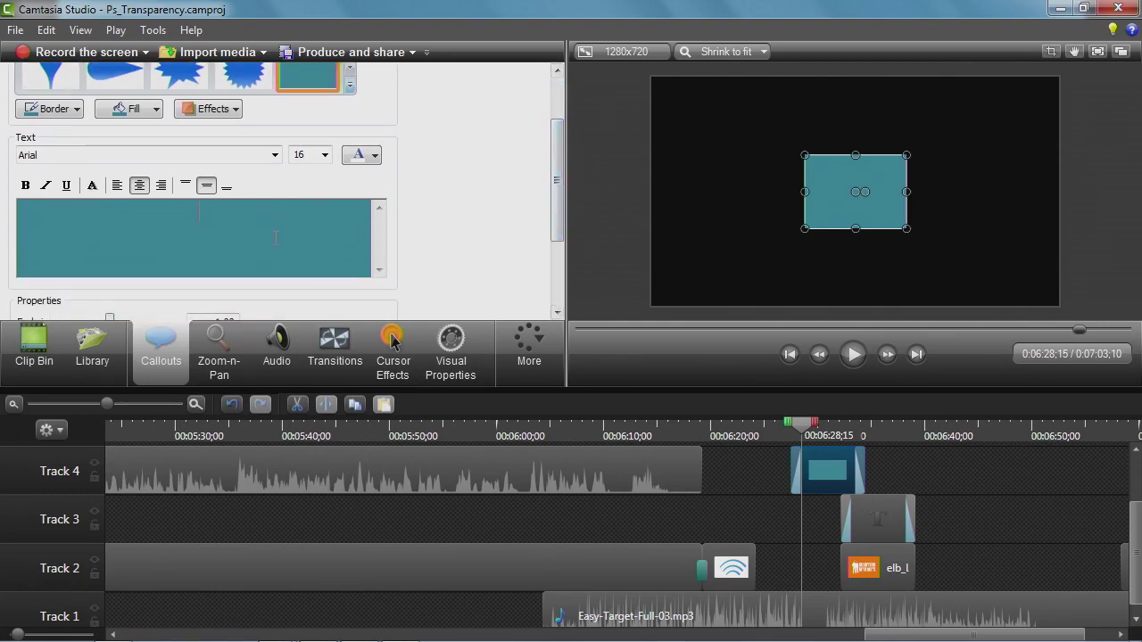
text(Spos)
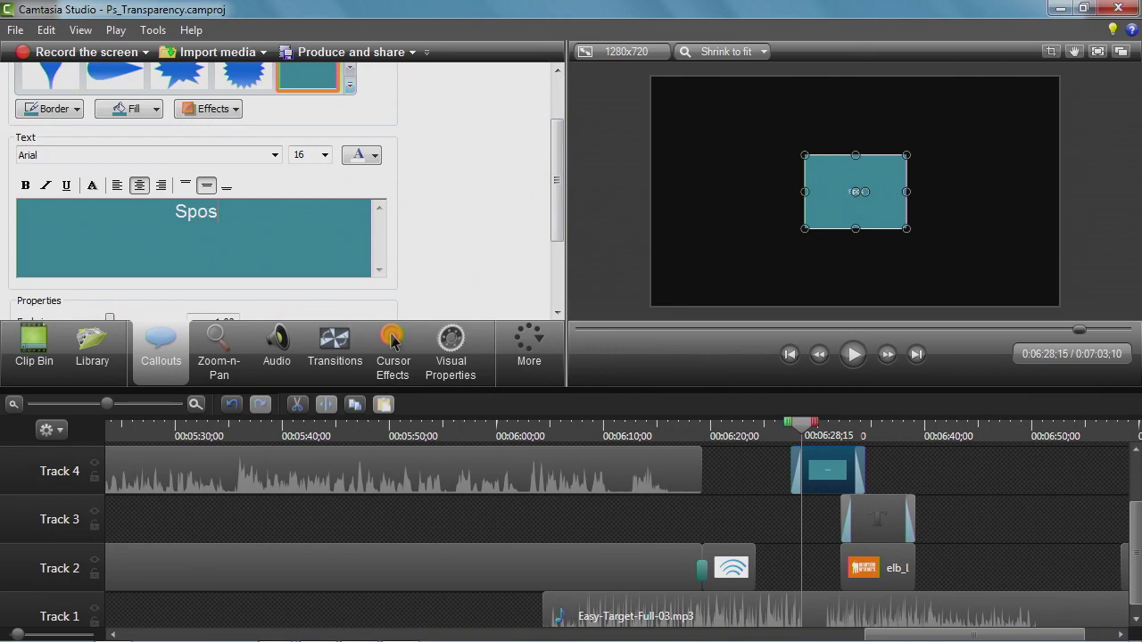
key(BackSpace)
text(nsoe)
key(BackSpace)
text(r)
key(BackSpace)
text(r)
key(BackSpace)
text(s)
key(BackSpace)
text(red)
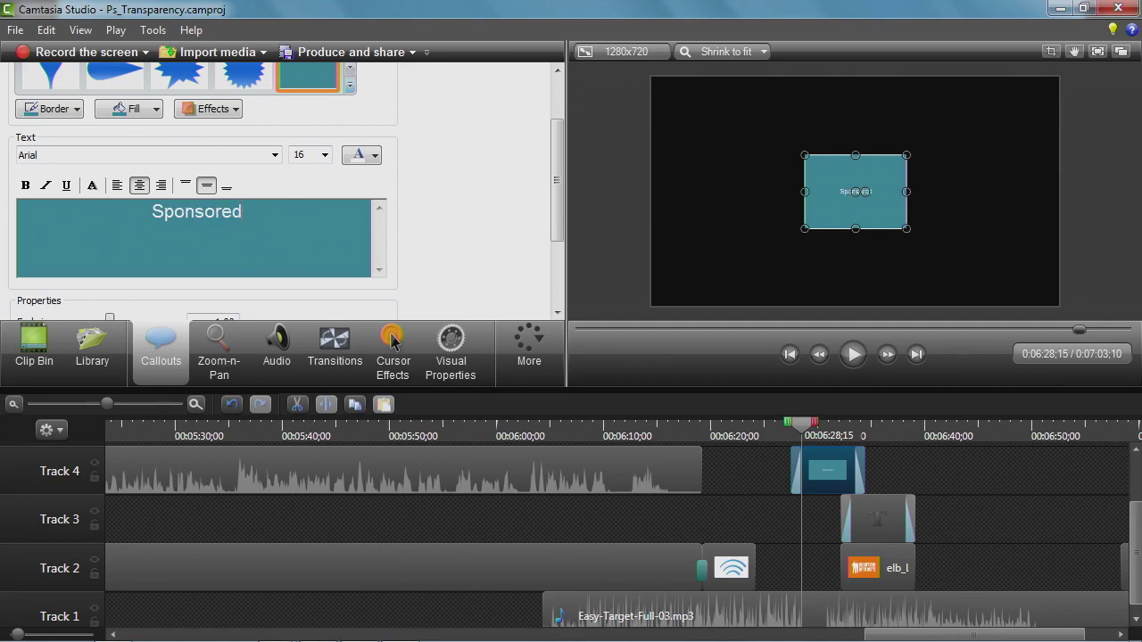
text( by)
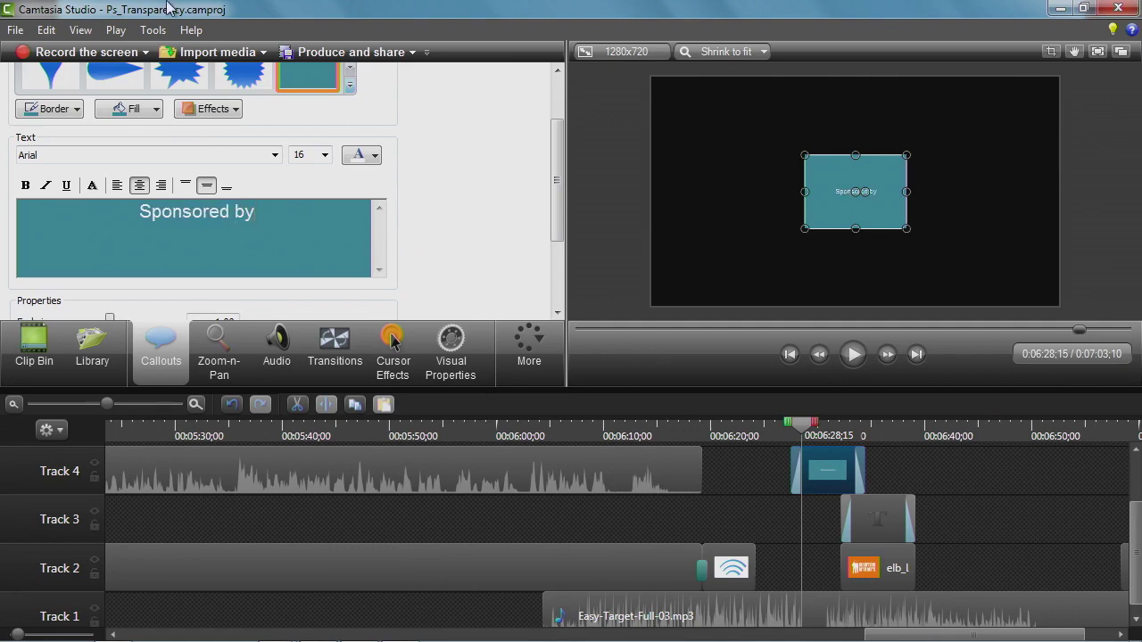
Set the "Sponsored by" text size to 24
key(ctrl+a)
click(325, 155)
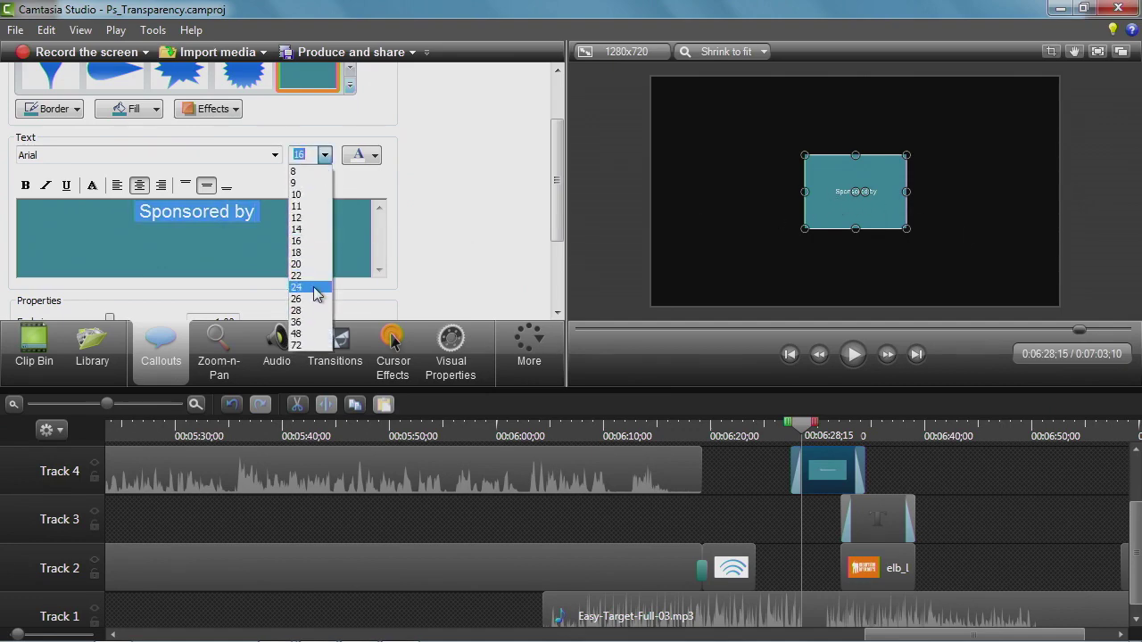
click(312, 285)
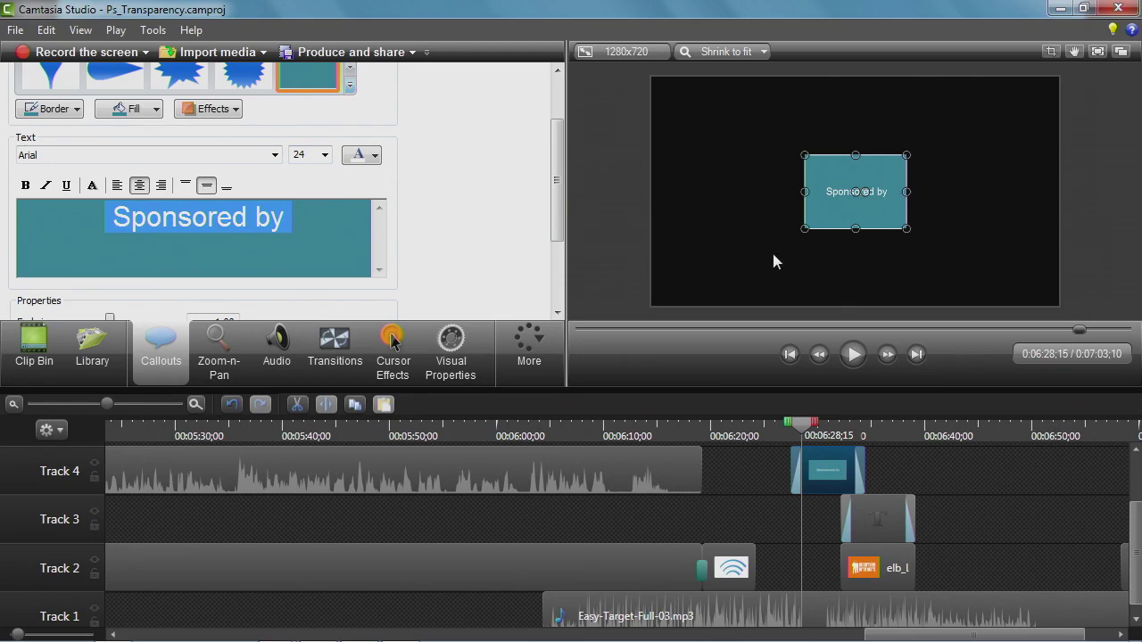
Enlarge the teal rectangle callout to more than half the canvas width and centre it on the canvas
drag(804, 229, 717, 256)
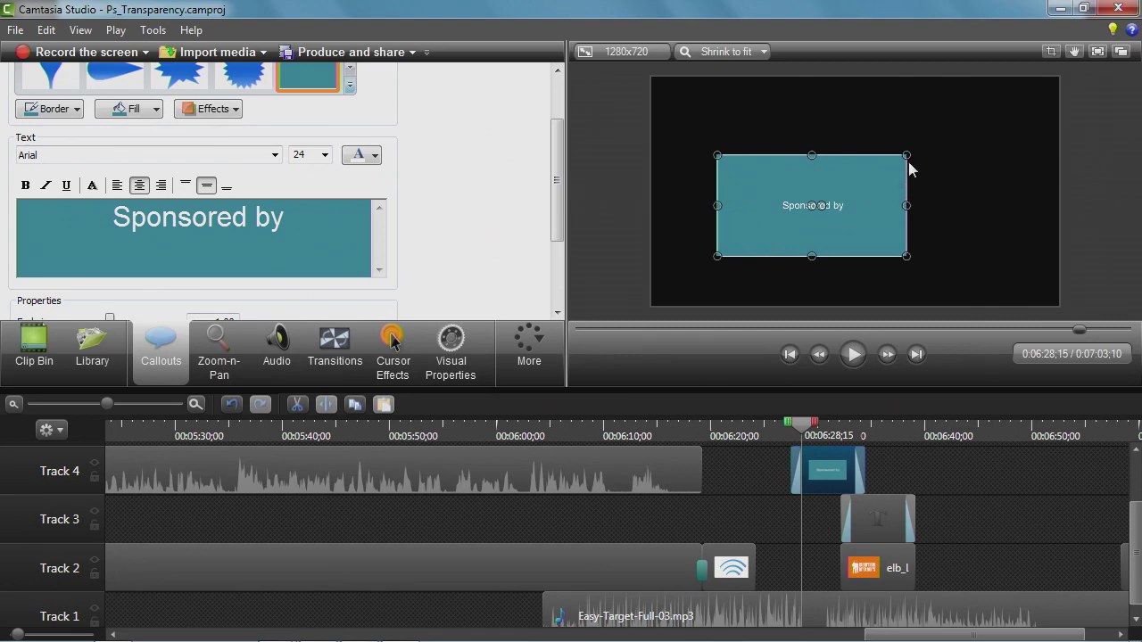
drag(907, 155, 961, 123)
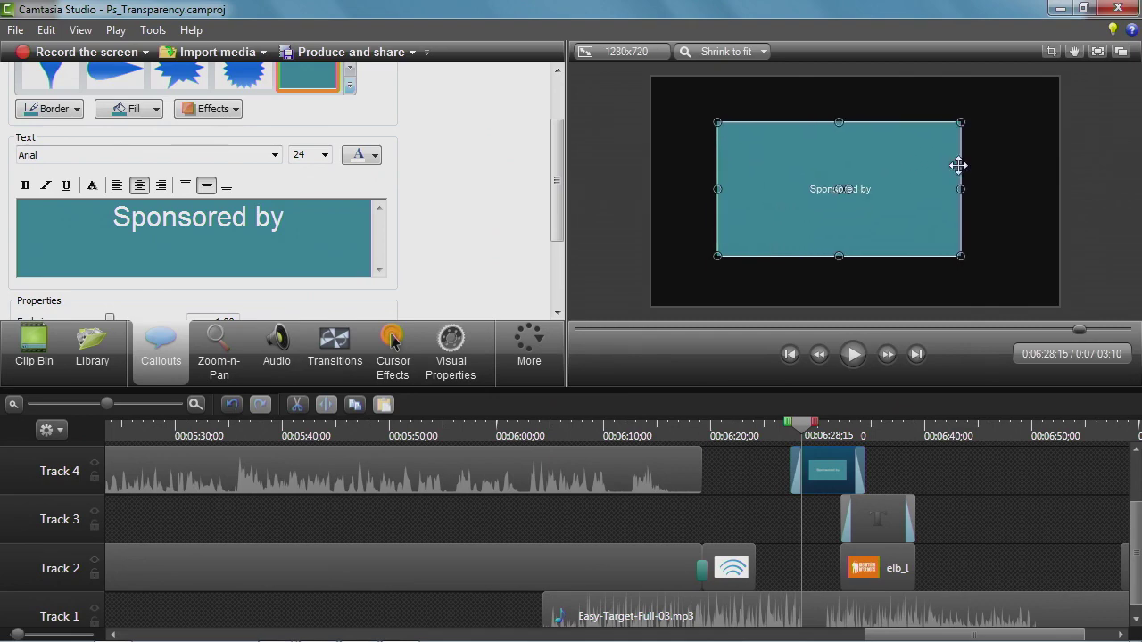
drag(895, 186, 913, 194)
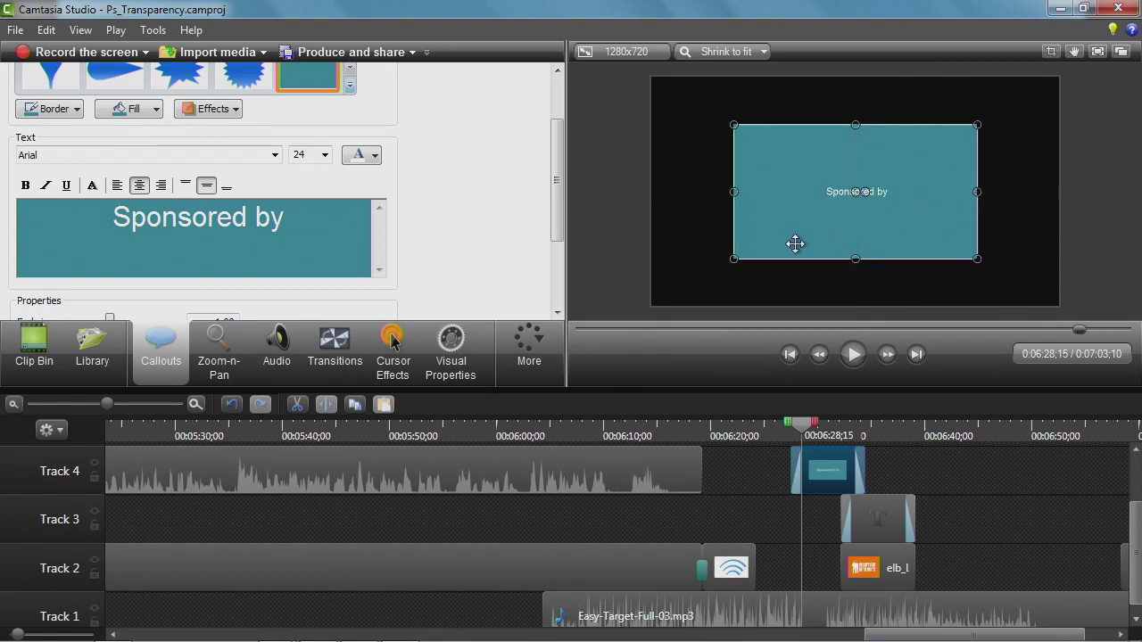
Make the "Sponsored by" text bold and set its size to 28
drag(290, 218, 109, 218)
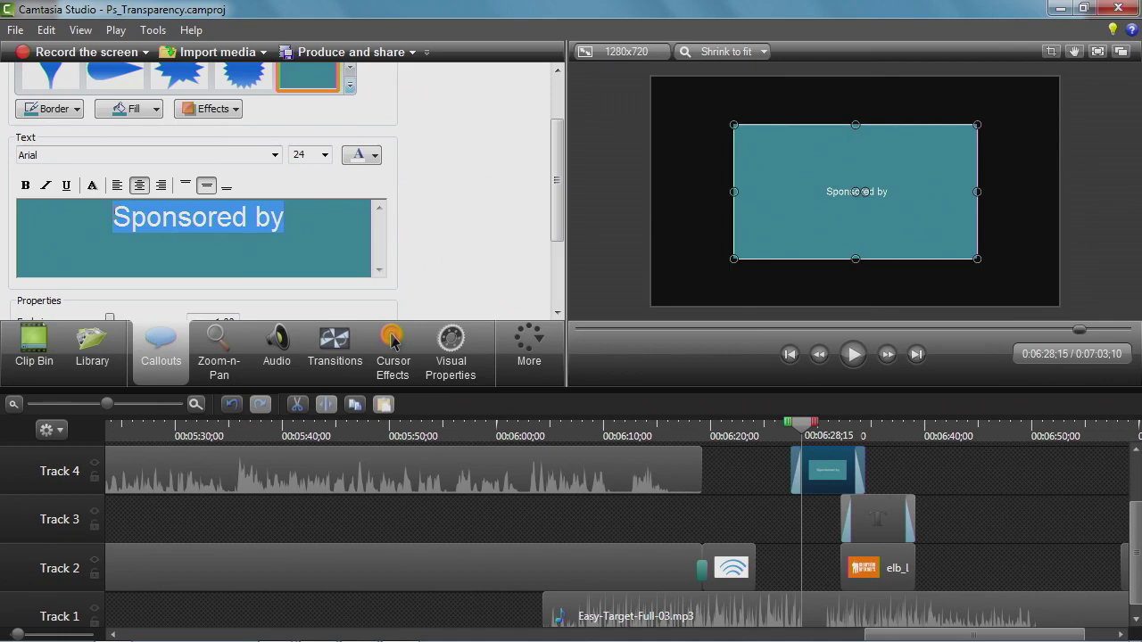
click(25, 185)
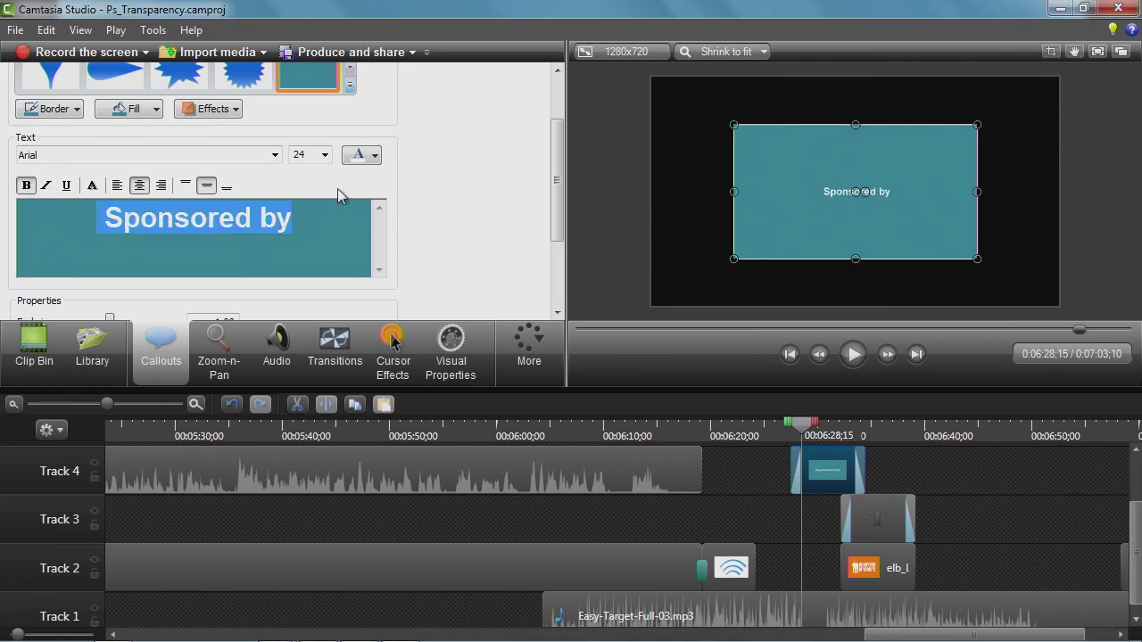
click(325, 155)
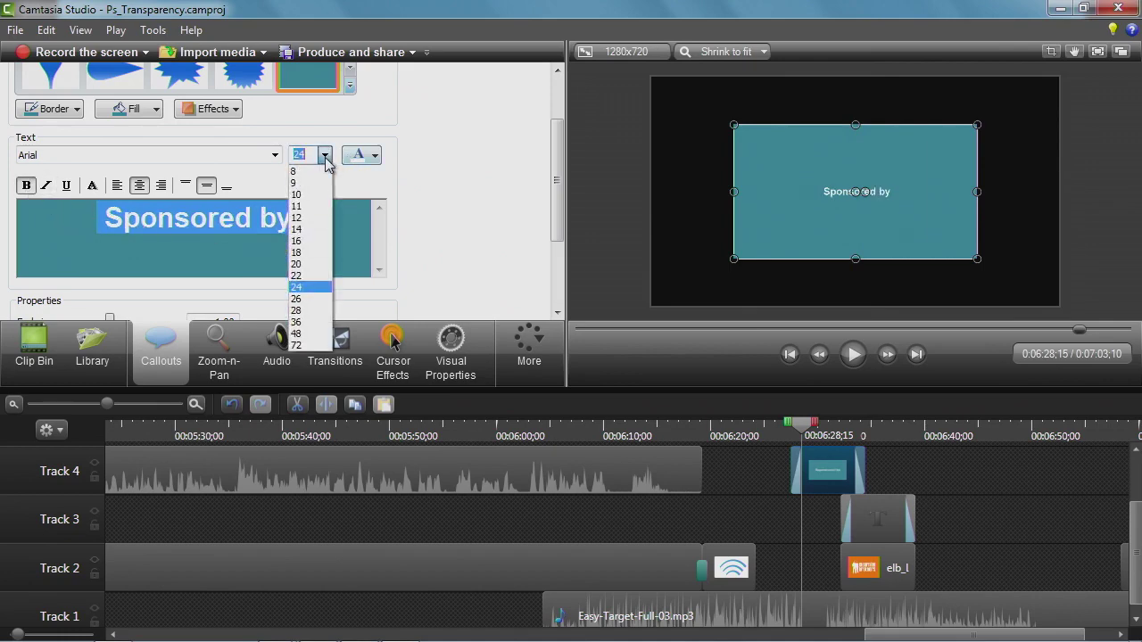
click(320, 318)
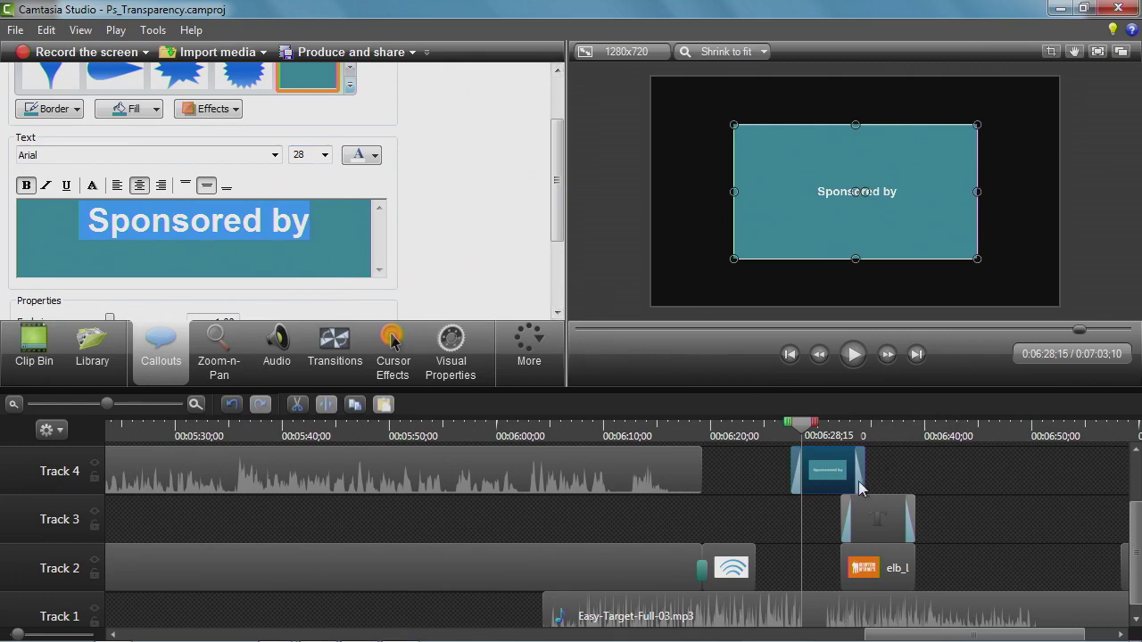
Move the "Sponsored by" callout to Track 2 right after edutechLIVEbug-18.png and add a Fade transition to the end of that image clip
drag(837, 465, 807, 560)
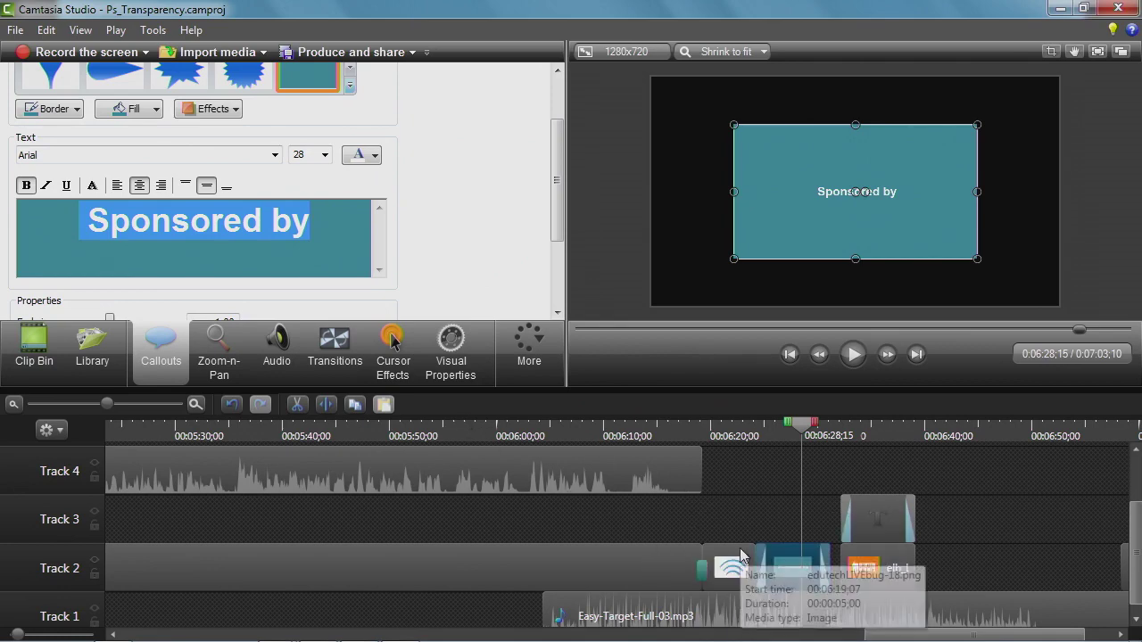
click(335, 348)
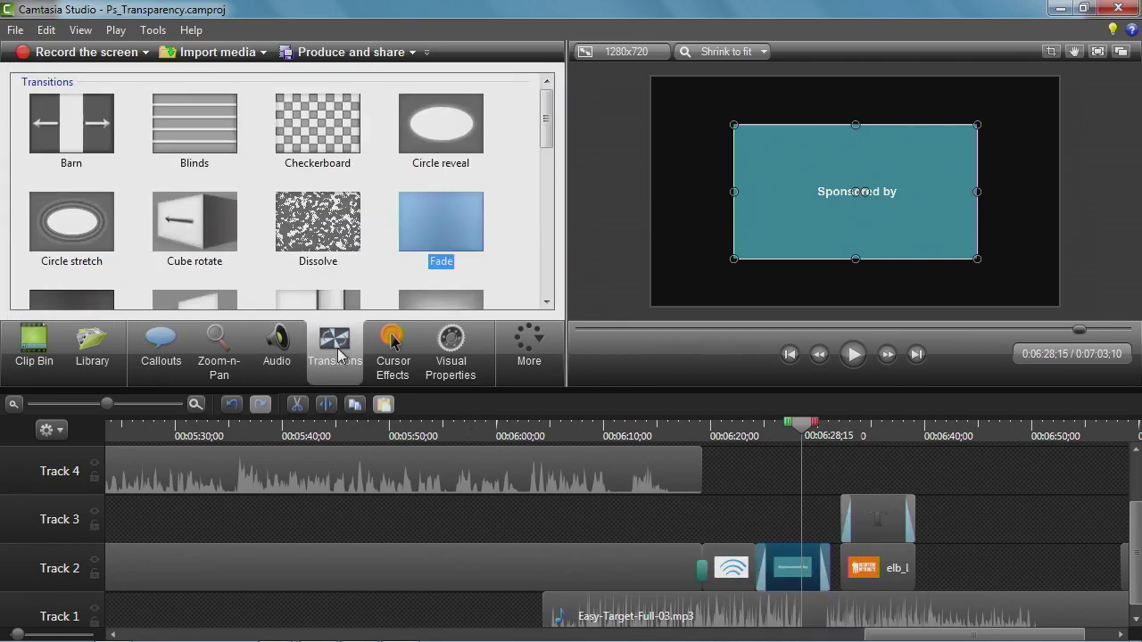
drag(444, 234, 747, 504)
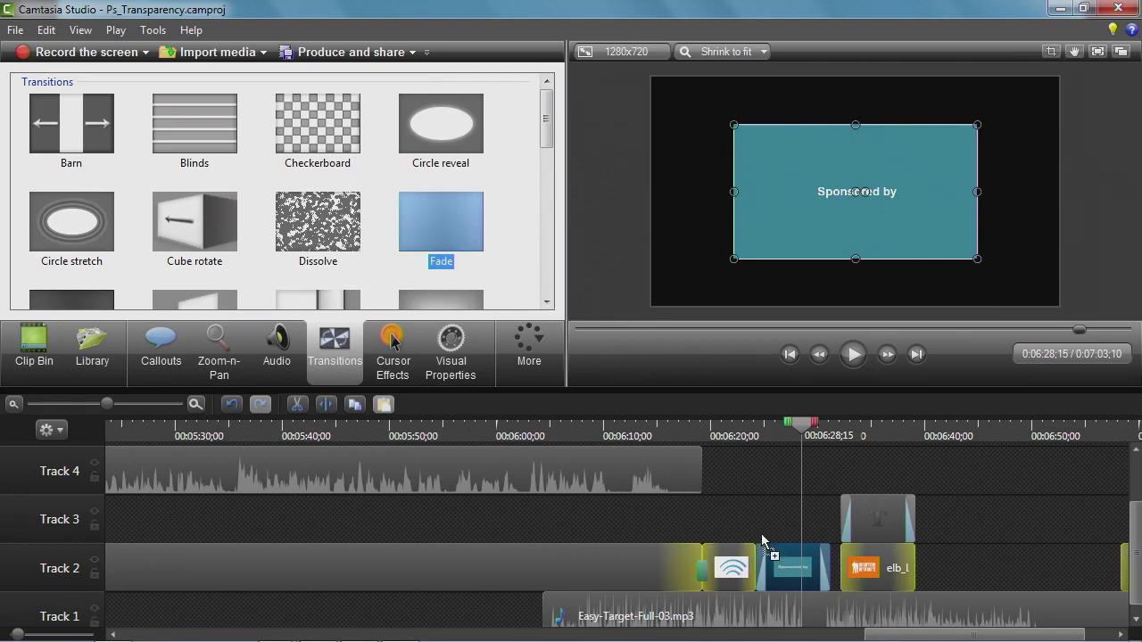
drag(762, 536, 783, 571)
drag(782, 571, 760, 556)
drag(750, 566, 752, 566)
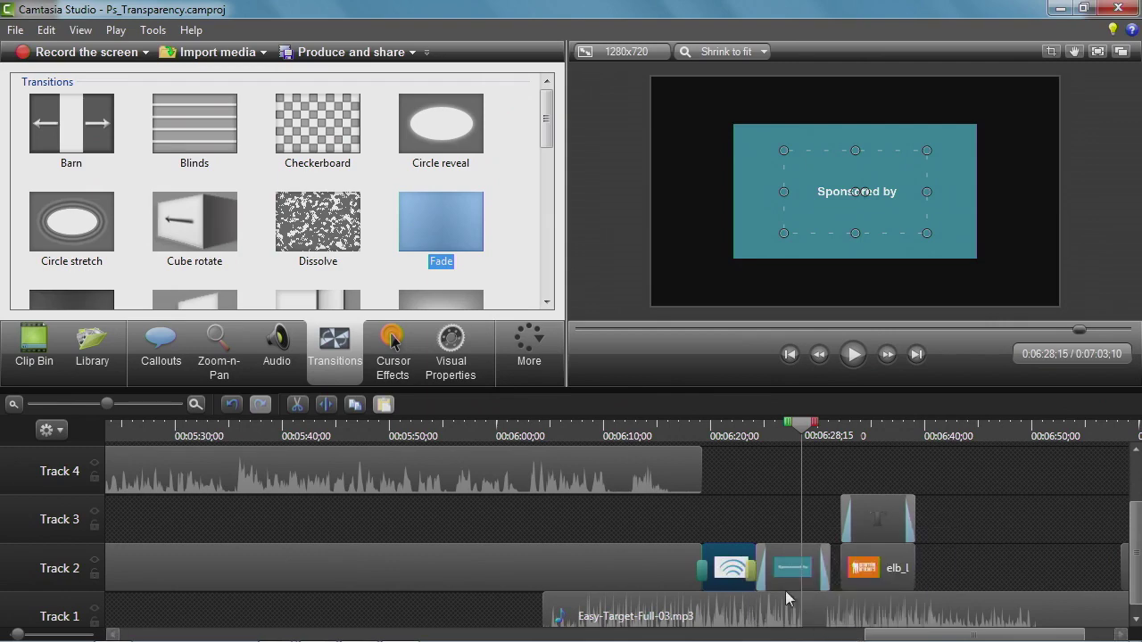
Move the "Sponsored by" callout to Track 3, starting at about 0:06:23 over the end of edutechLIVEbug-18.png, and preview the overlap
click(778, 577)
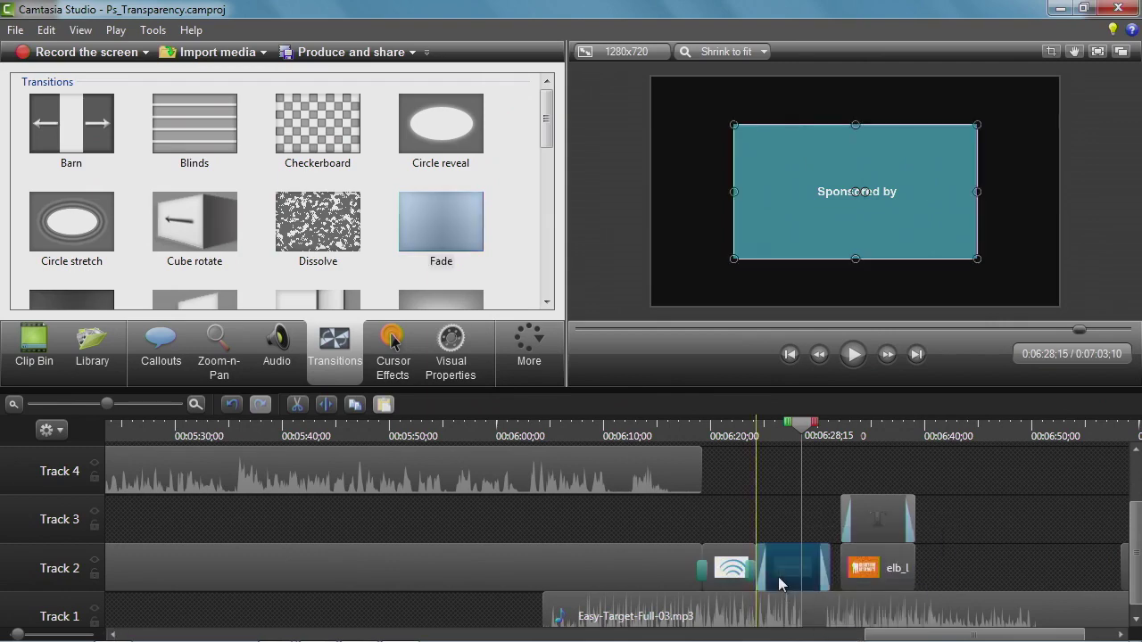
drag(782, 553, 783, 534)
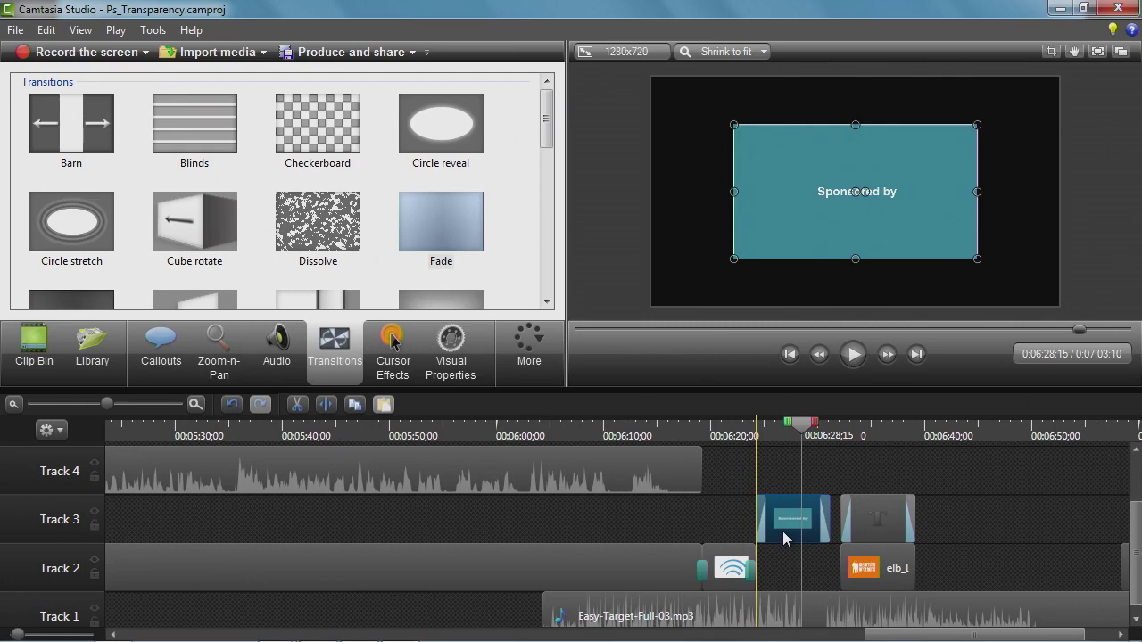
drag(775, 532, 766, 531)
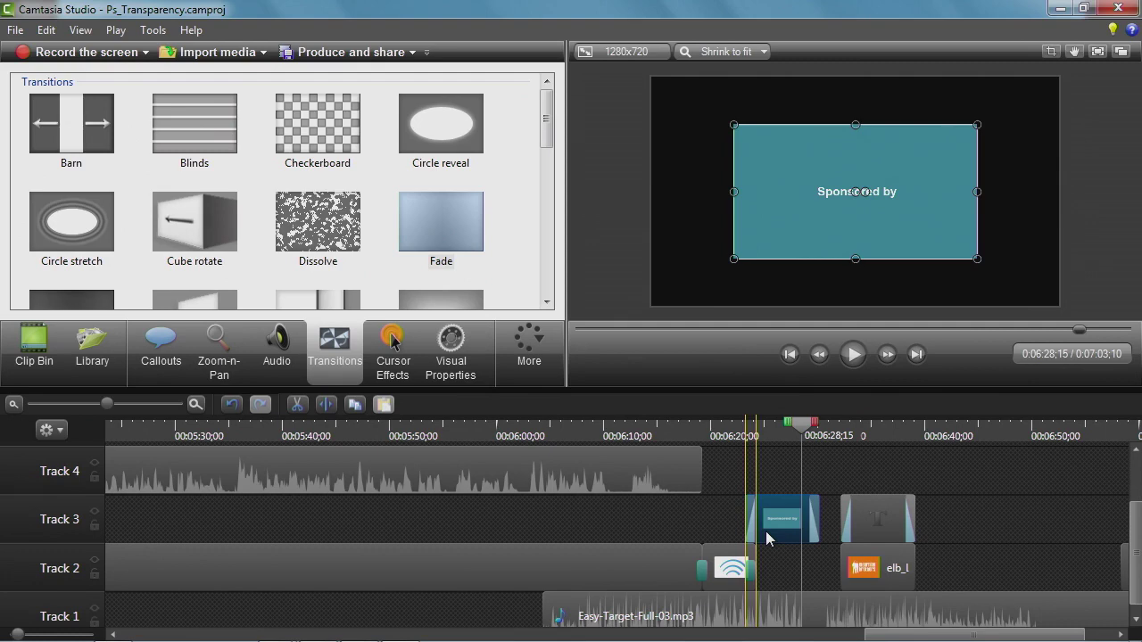
drag(765, 531, 766, 531)
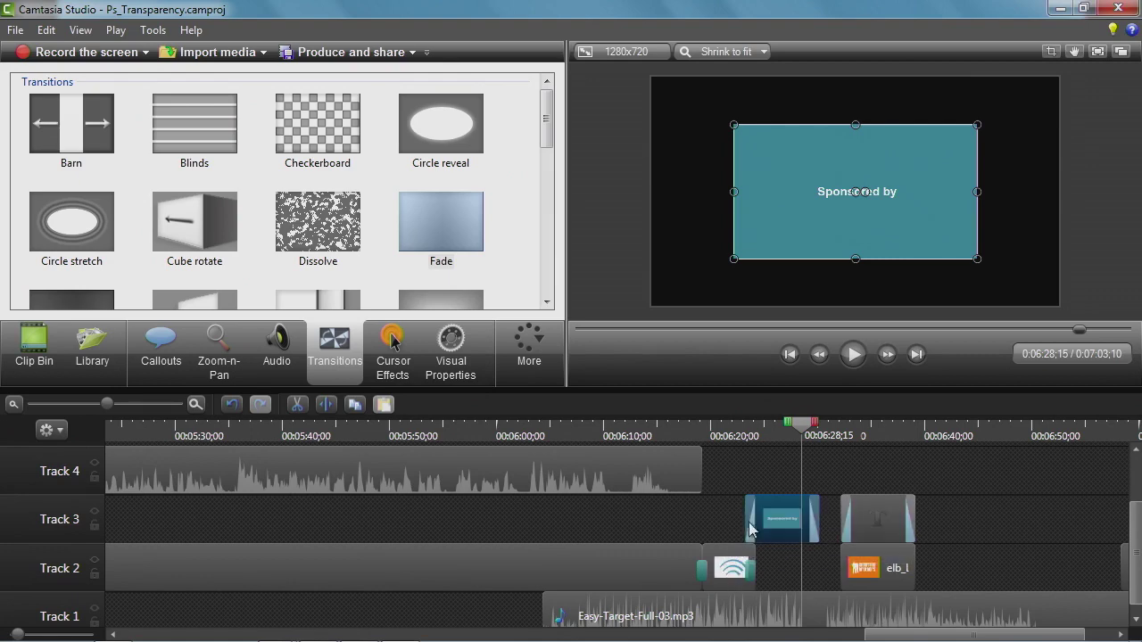
drag(803, 431, 725, 430)
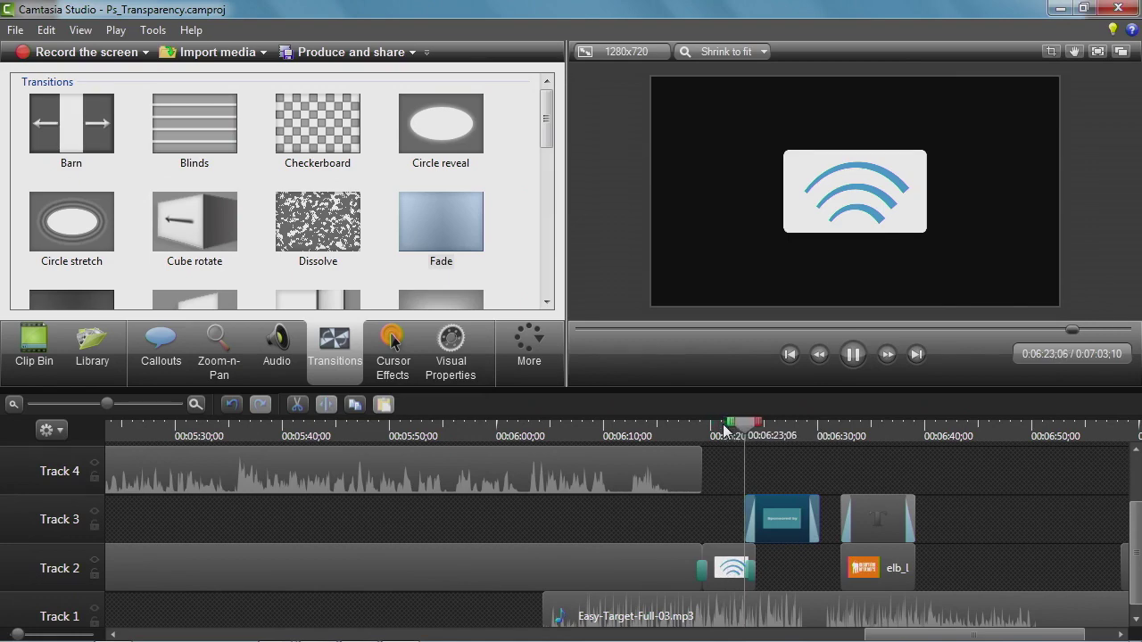
Move elb_Logo.png earlier to about 0:06:29 over the "Sponsored by" callout's end, align its tagline callout above it on Track 4, and preview
key(space)
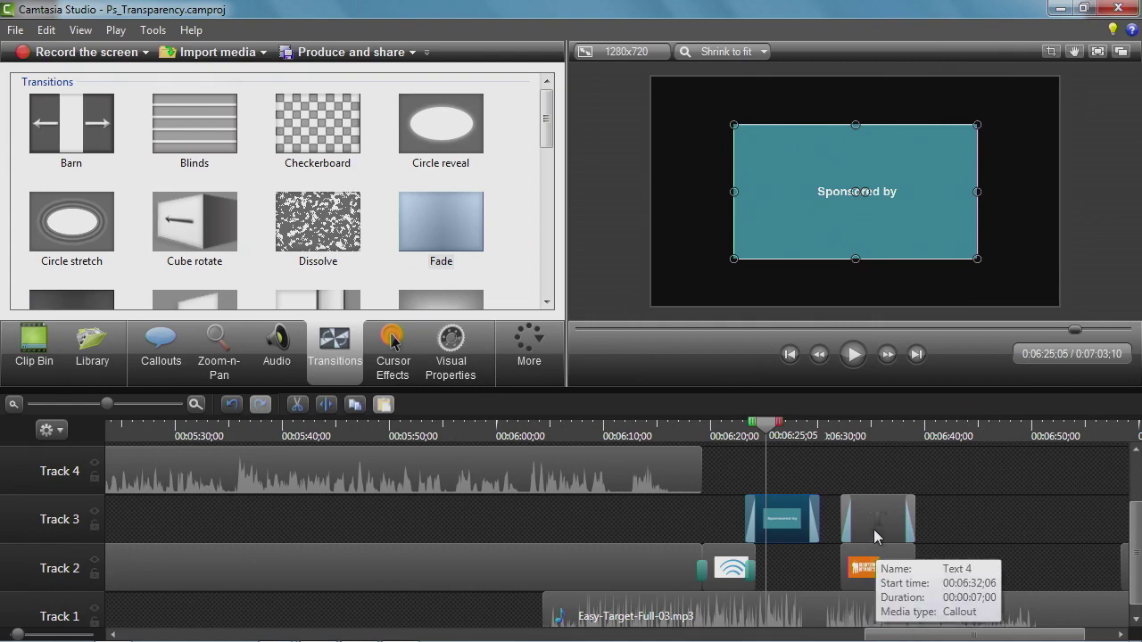
drag(878, 559, 846, 559)
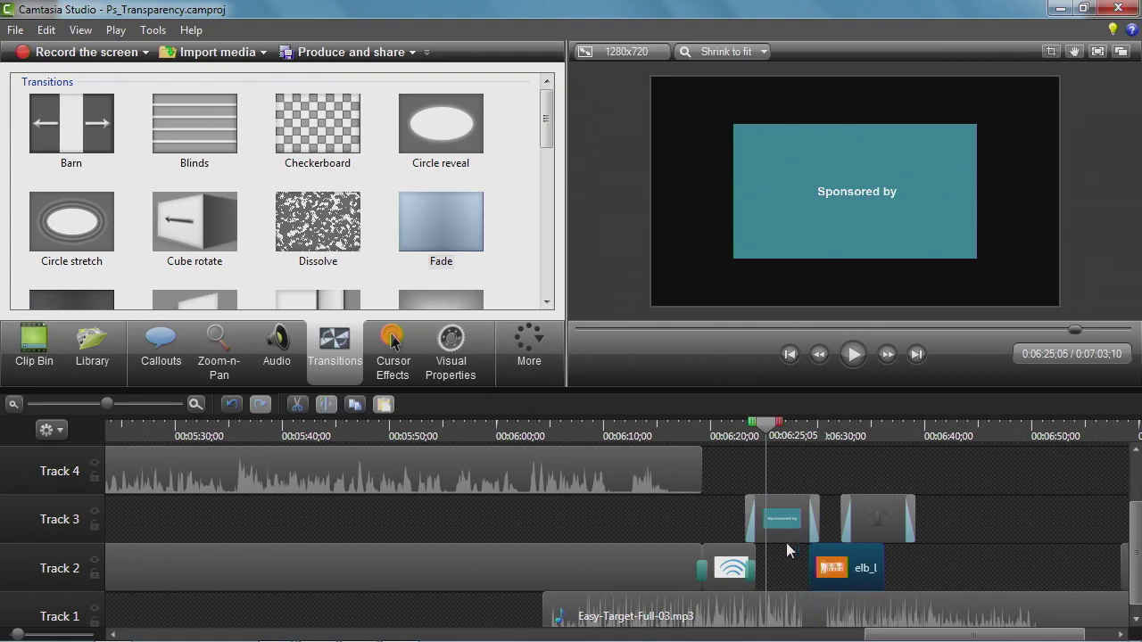
click(888, 529)
drag(884, 522, 849, 526)
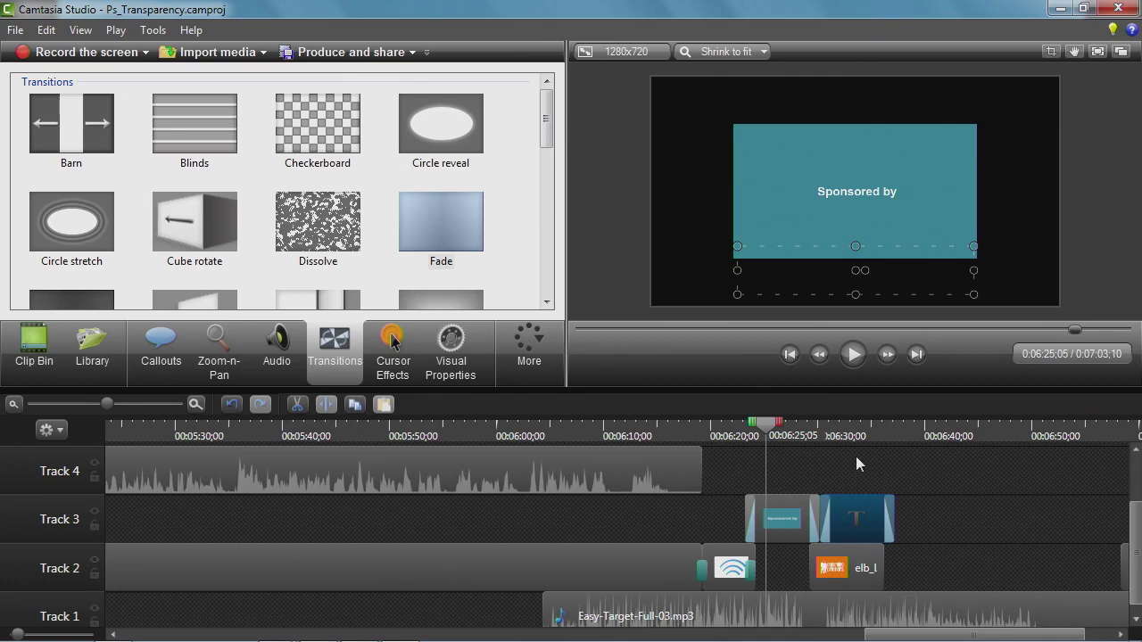
drag(854, 537, 839, 476)
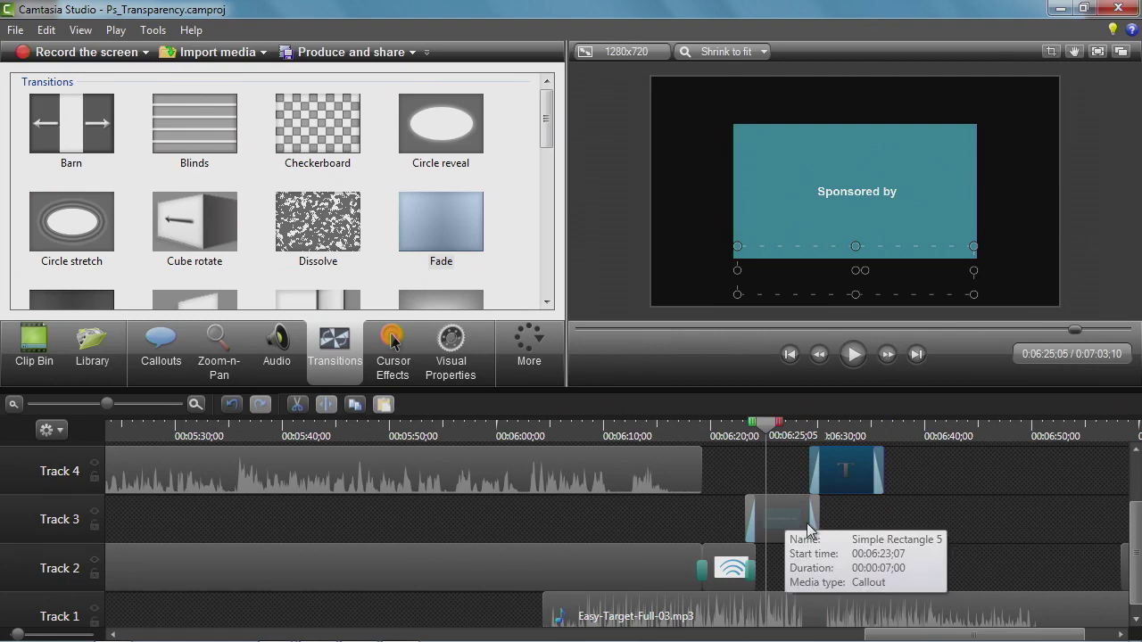
drag(765, 427, 772, 428)
key(space)
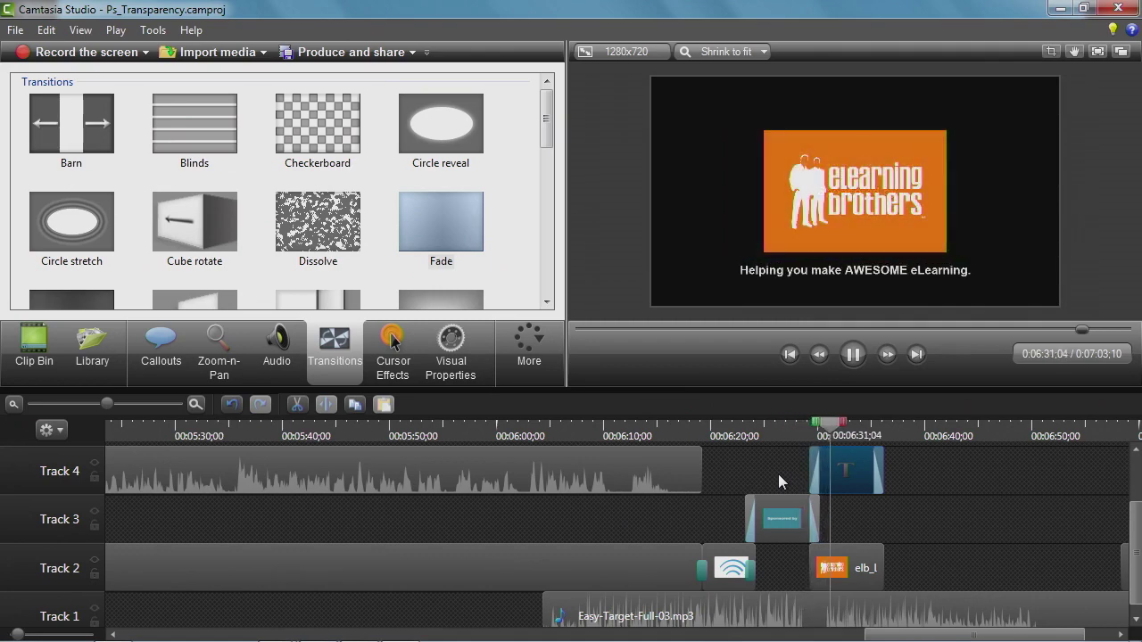
key(space)
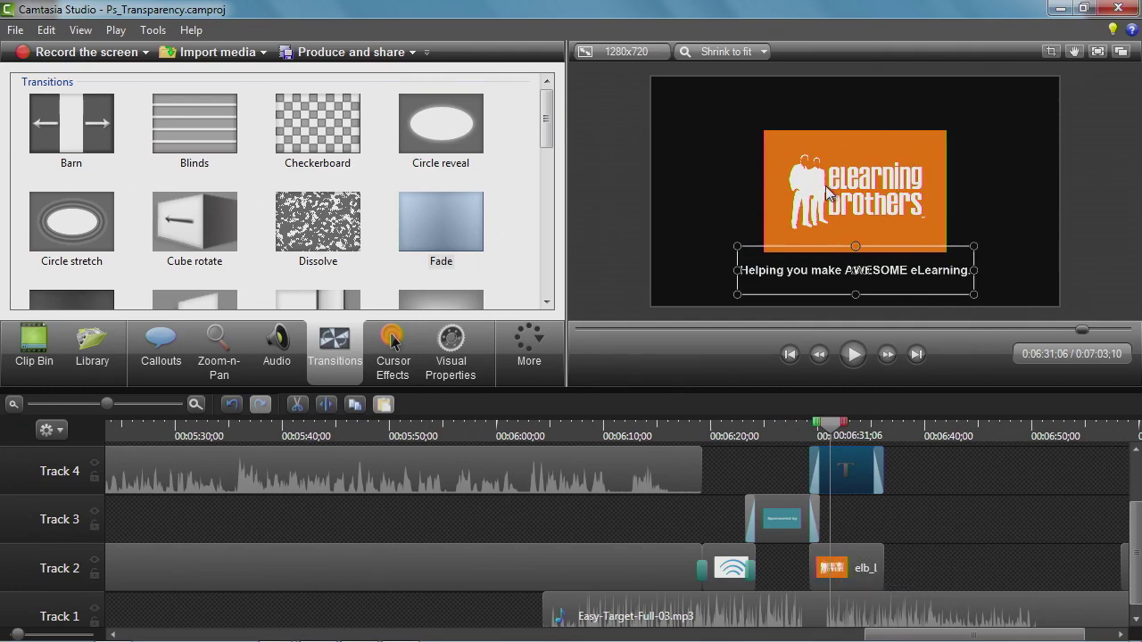
Add a Fade transition to the start and the end of elb_Logo.png on Track 2
click(435, 225)
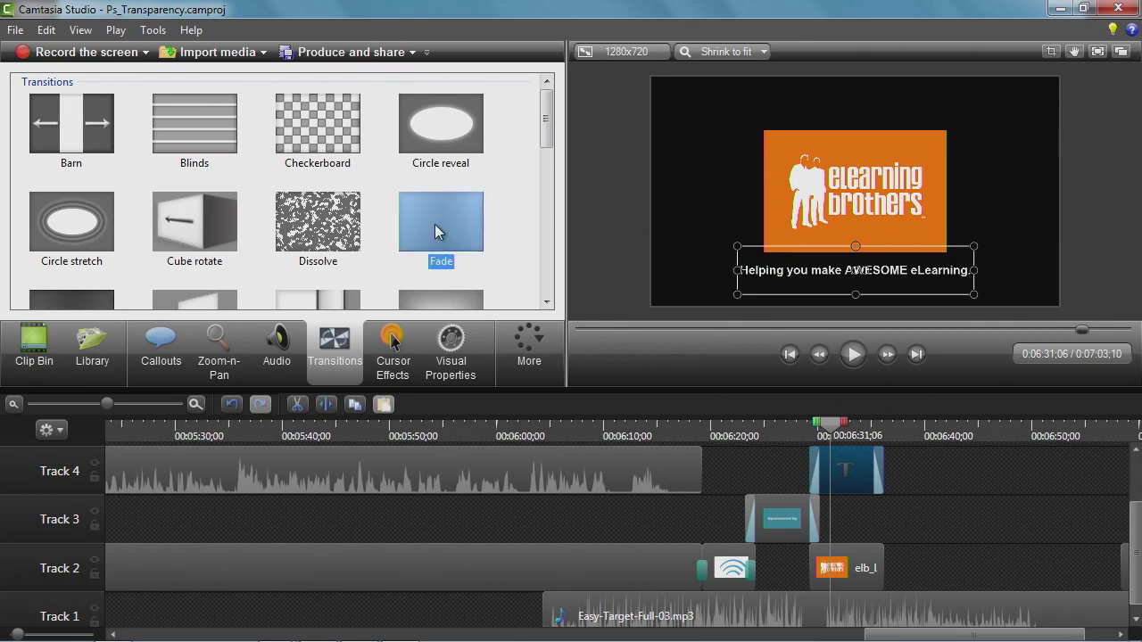
drag(446, 231, 816, 570)
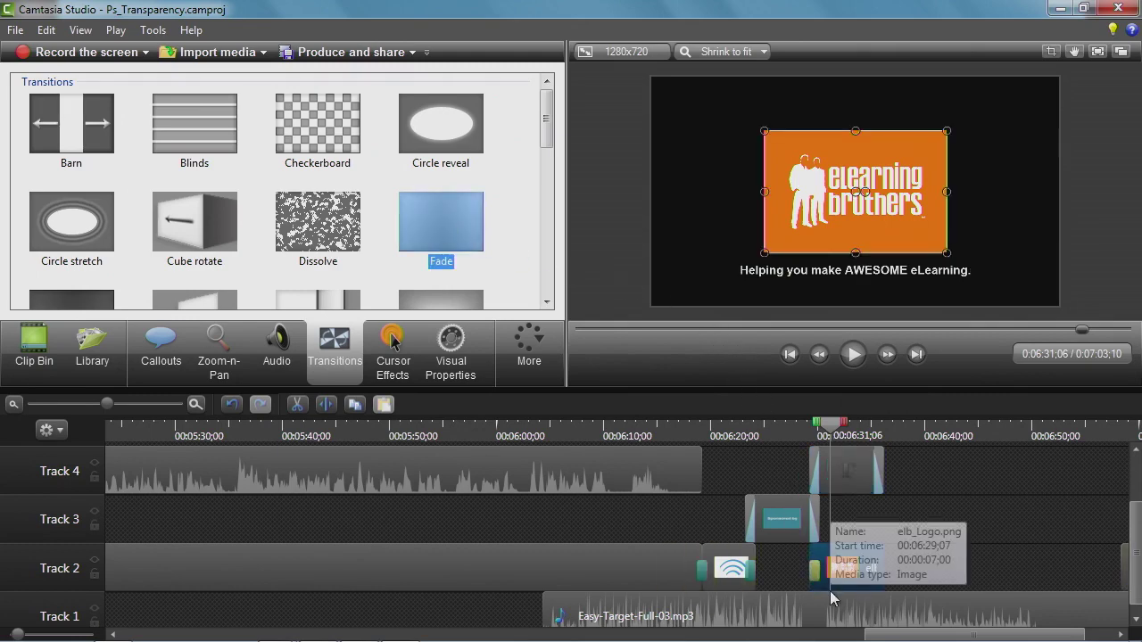
drag(458, 236, 874, 586)
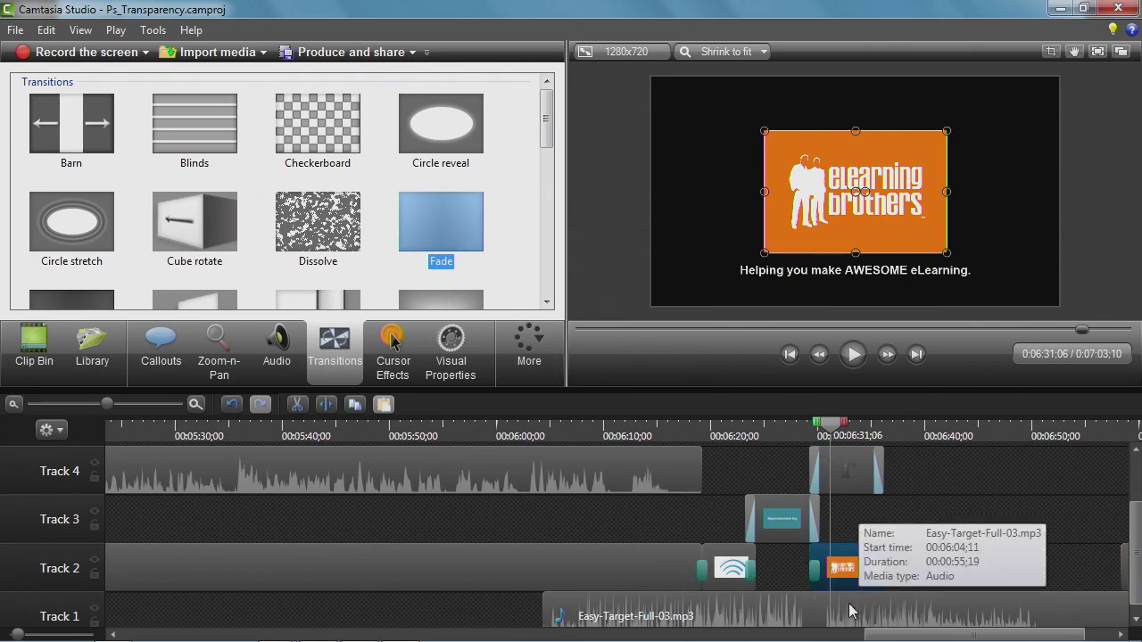
Move original-transparent.png earlier on Track 2 to about 0:06:41 and set its duration to 10 seconds
drag(889, 638, 912, 639)
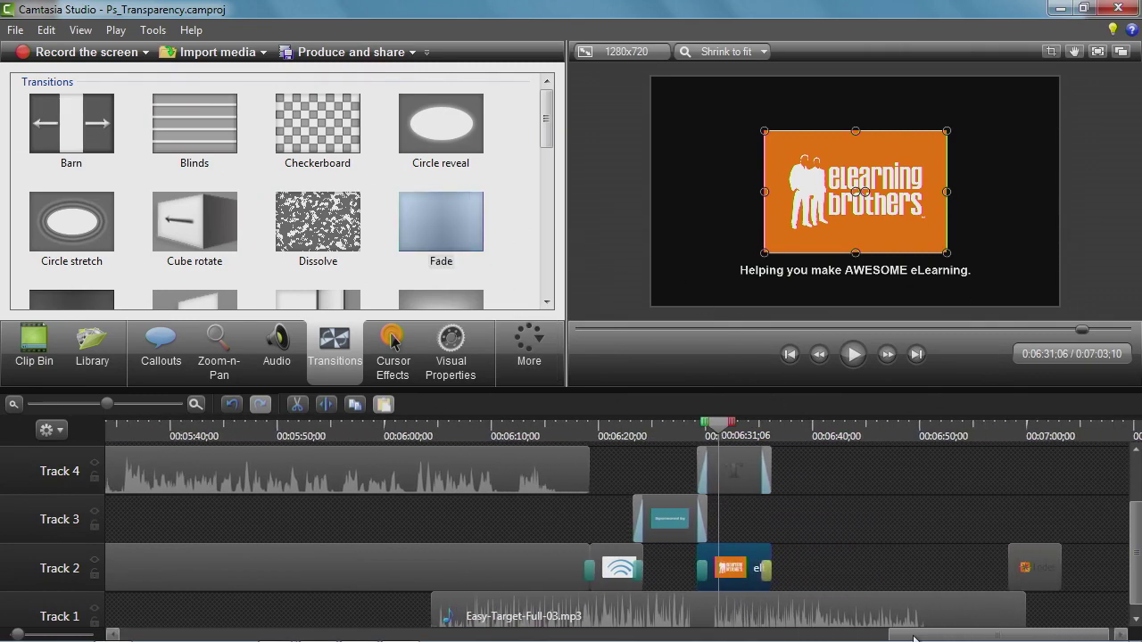
click(1045, 575)
drag(1045, 575, 914, 568)
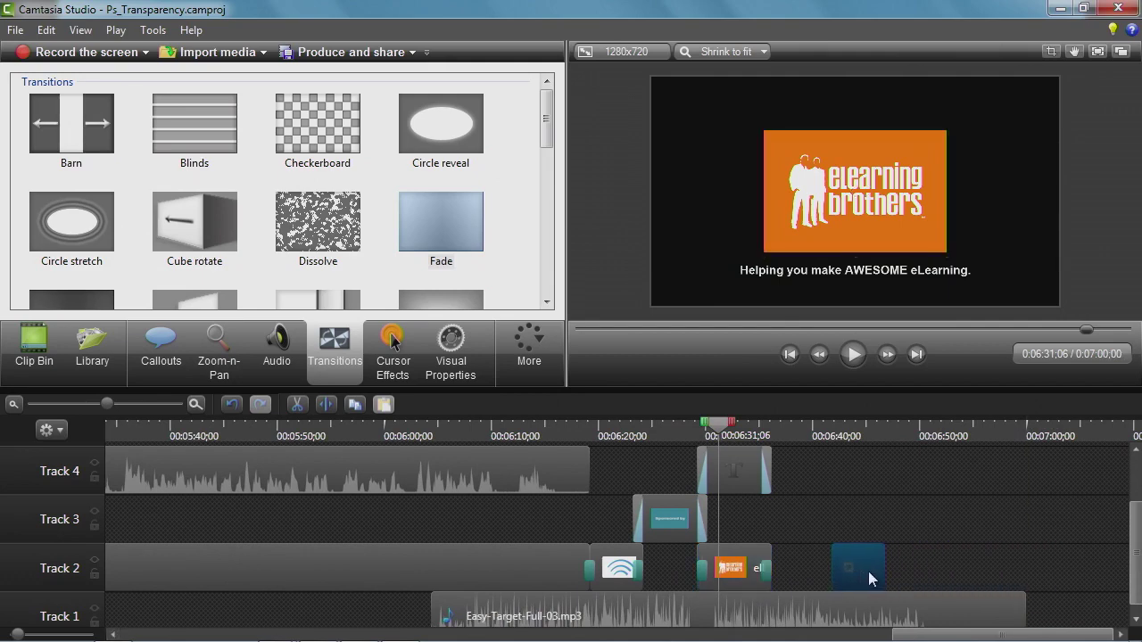
mouse_move(855, 568)
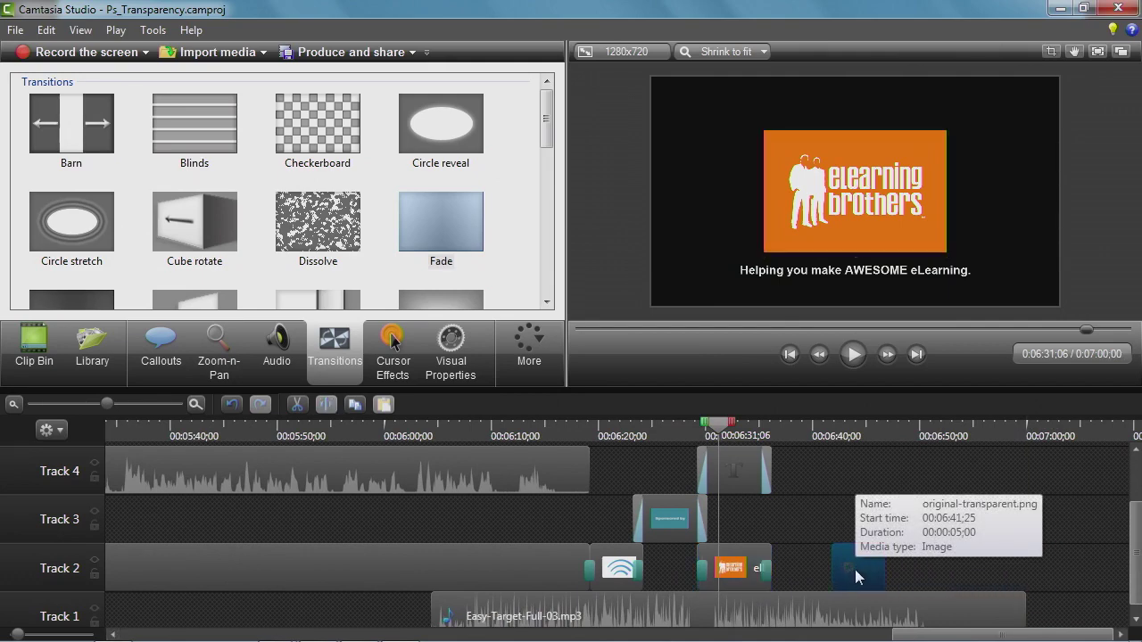
right_click(853, 566)
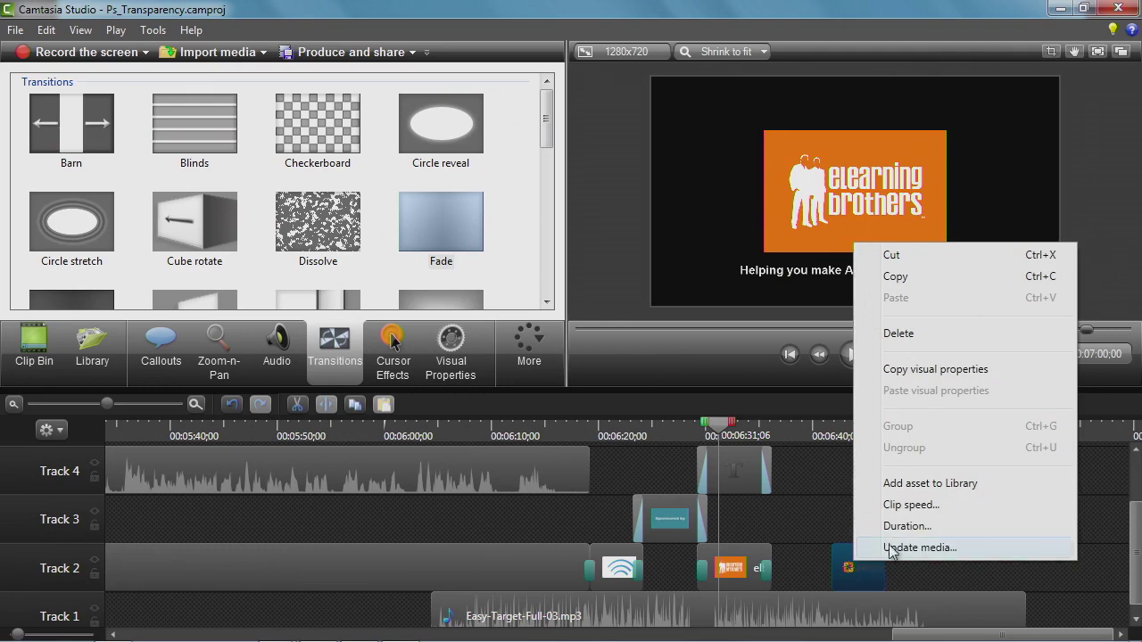
click(908, 526)
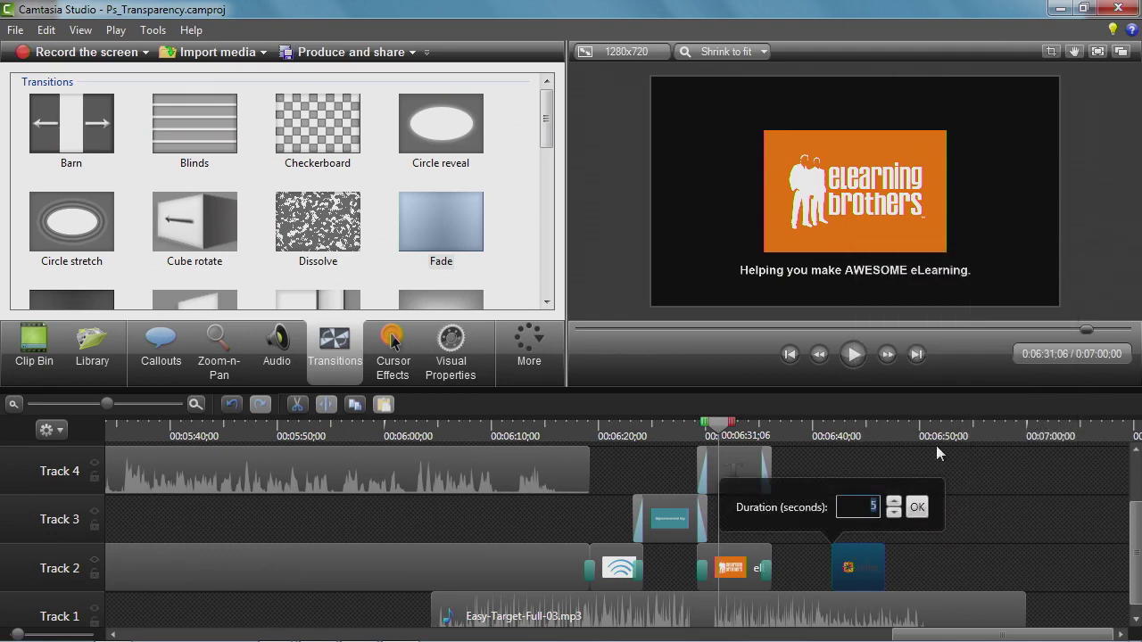
text(10)
key(Return)
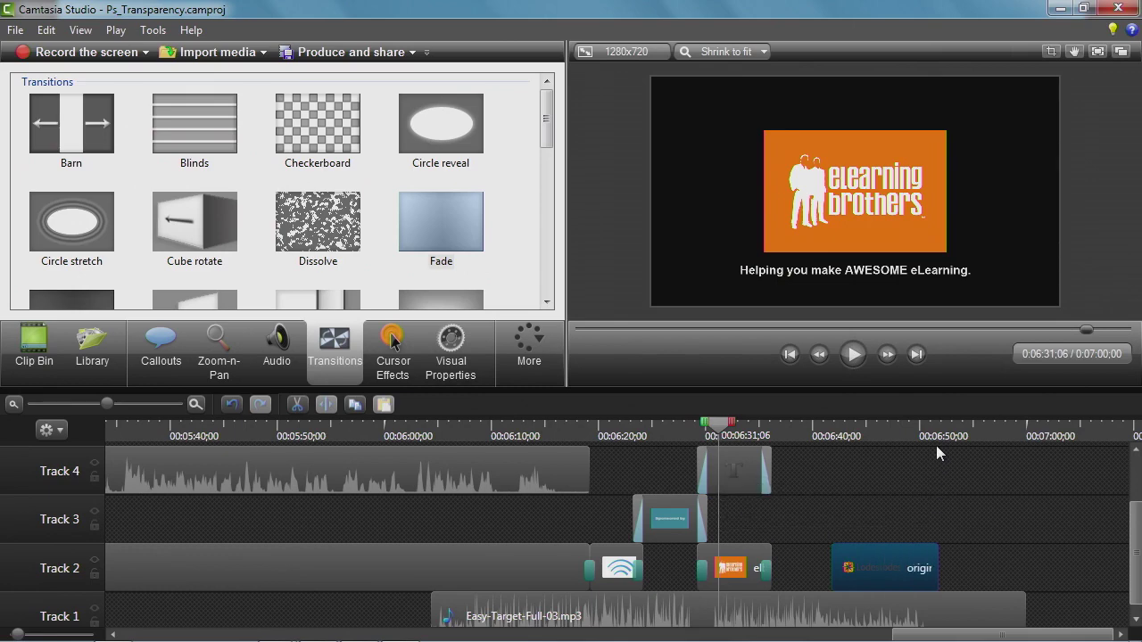
Copy the "Sponsored by" callout and paste the duplicate on Track 3 at about 0:06:39
click(677, 516)
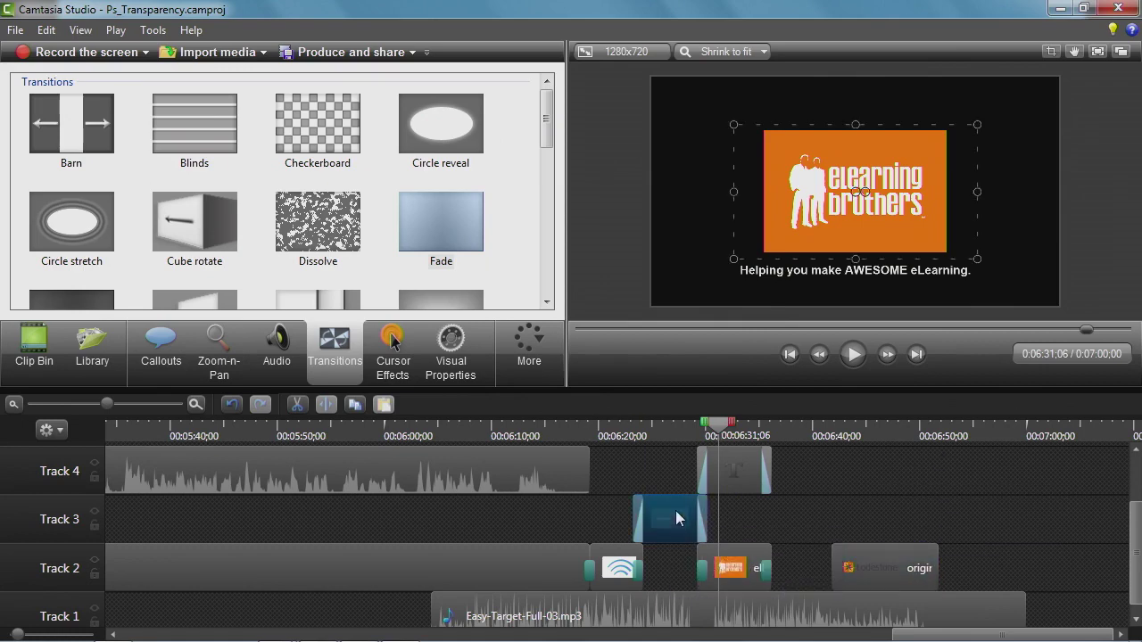
drag(721, 427, 673, 429)
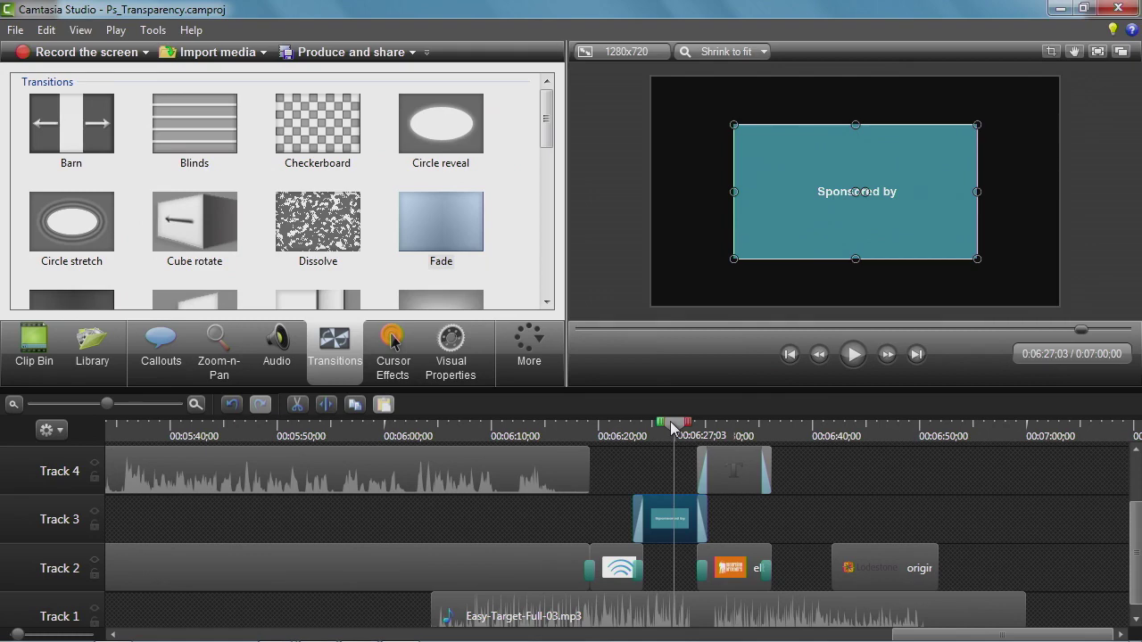
right_click(664, 510)
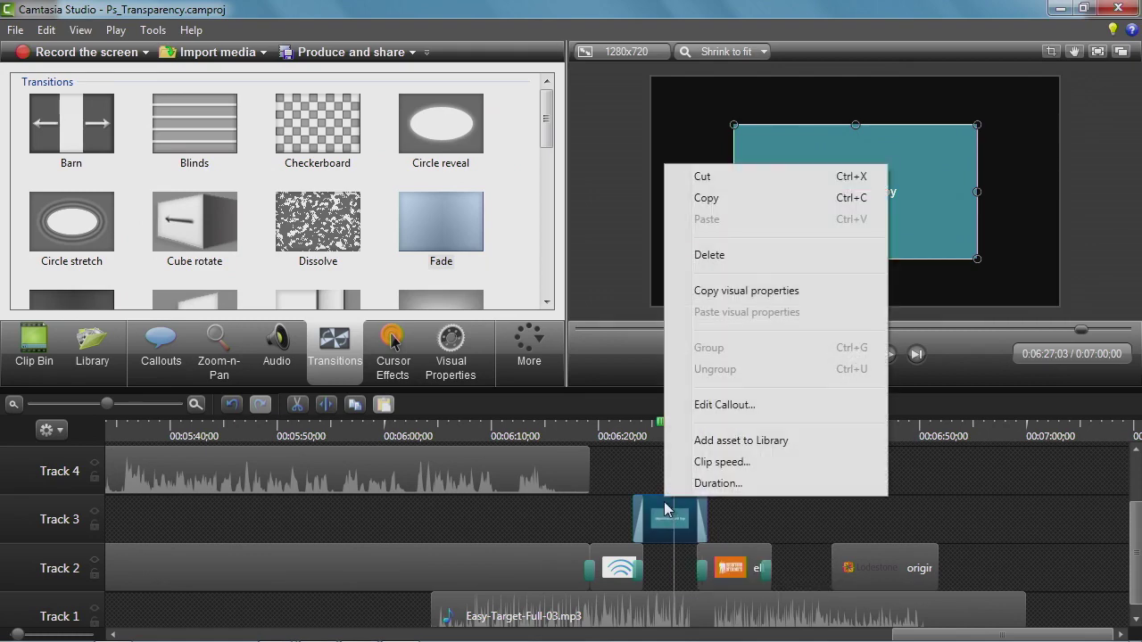
click(714, 199)
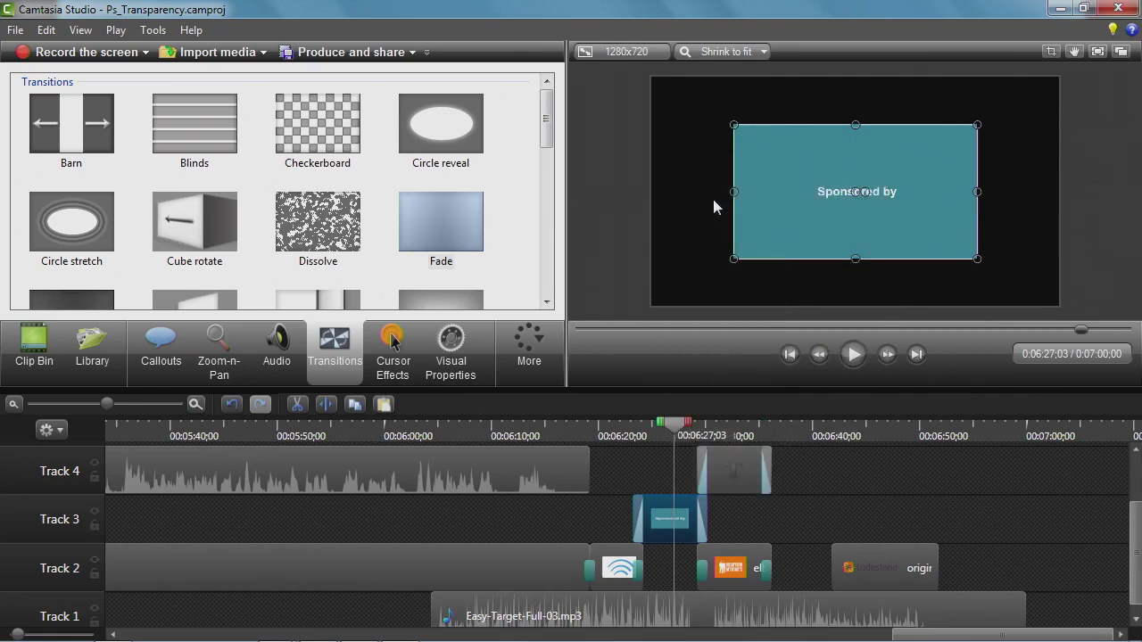
click(808, 436)
mouse_move(807, 435)
mouse_down()
mouse_move(833, 435)
mouse_move(811, 435)
mouse_up()
right_click(815, 509)
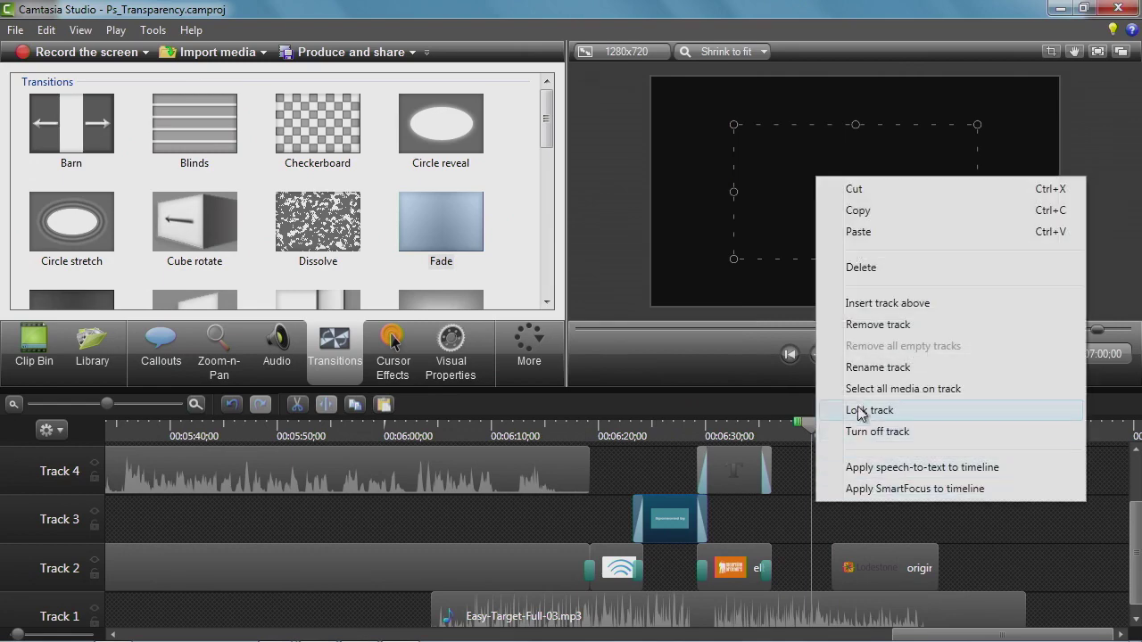
click(858, 235)
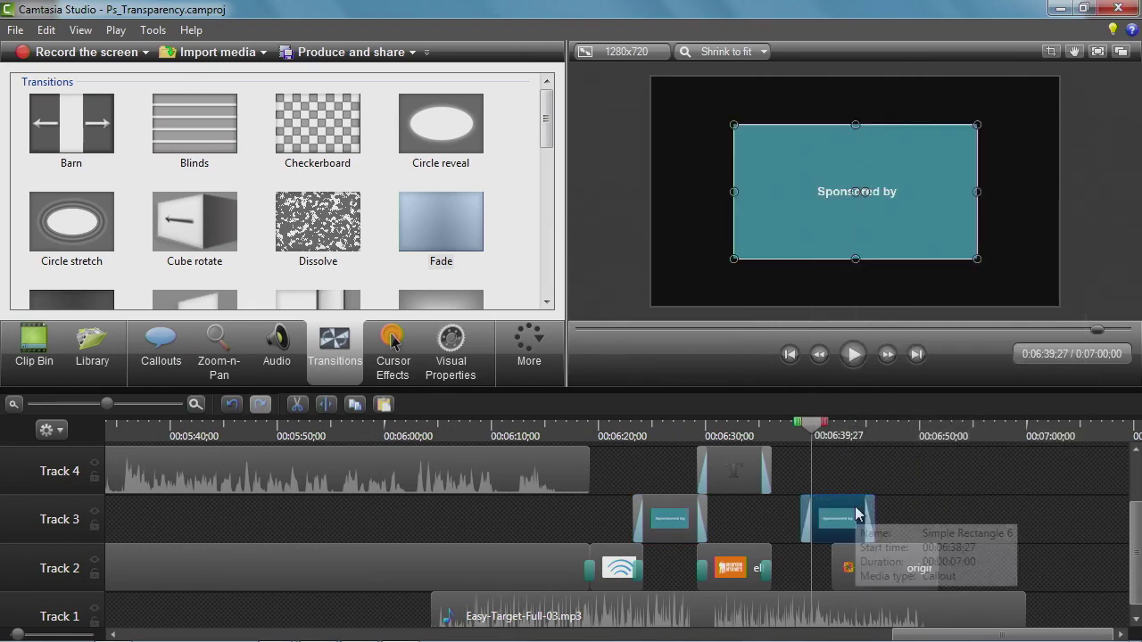
Move the duplicated callout over the end of elb_Logo.png and shift original-transparent.png slightly earlier to overlap the end of that callout
drag(835, 521, 790, 524)
click(879, 568)
mouse_move(879, 568)
mouse_down()
mouse_move(867, 554)
mouse_move(885, 567)
mouse_up()
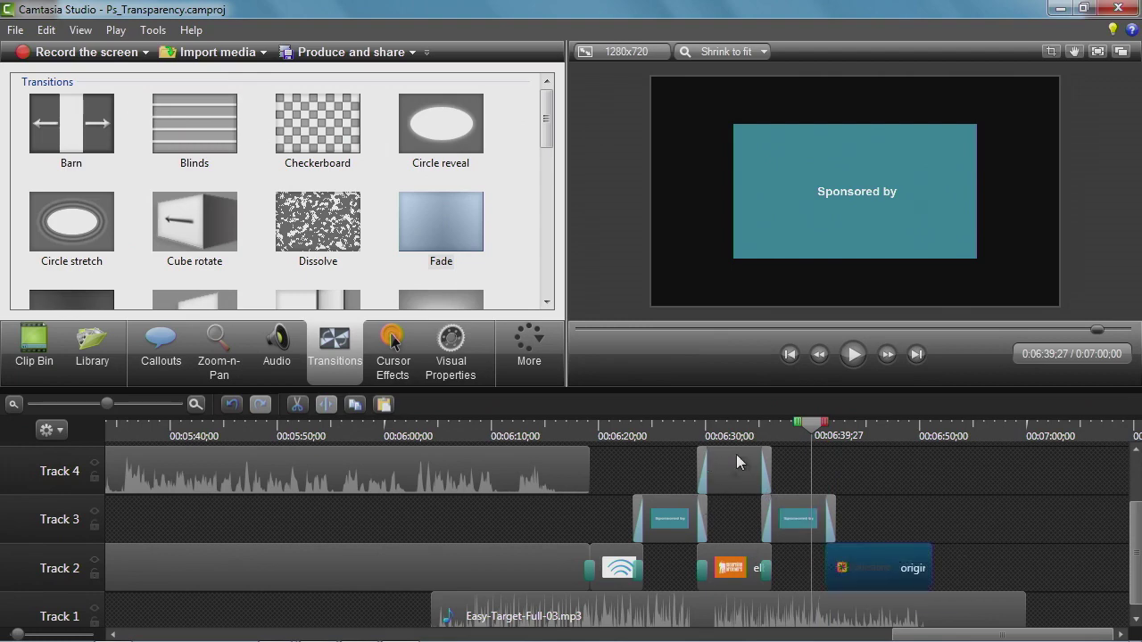
Add a Fade transition to the start of original-transparent.png and Fade through black to its end, and preview the closing section
drag(432, 223, 832, 566)
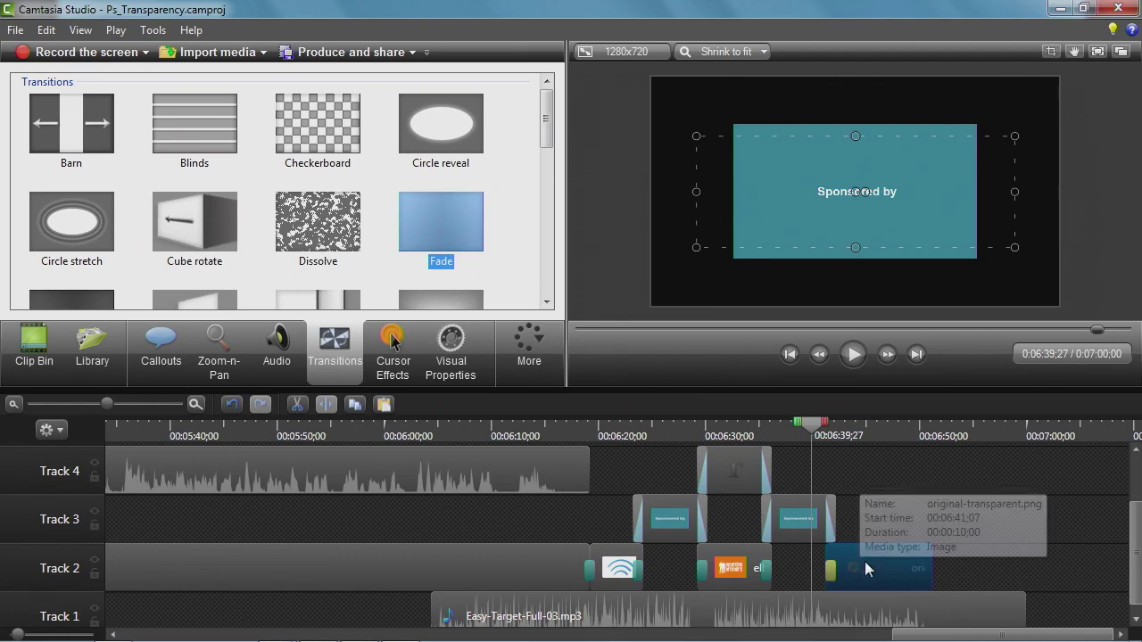
drag(64, 304, 928, 571)
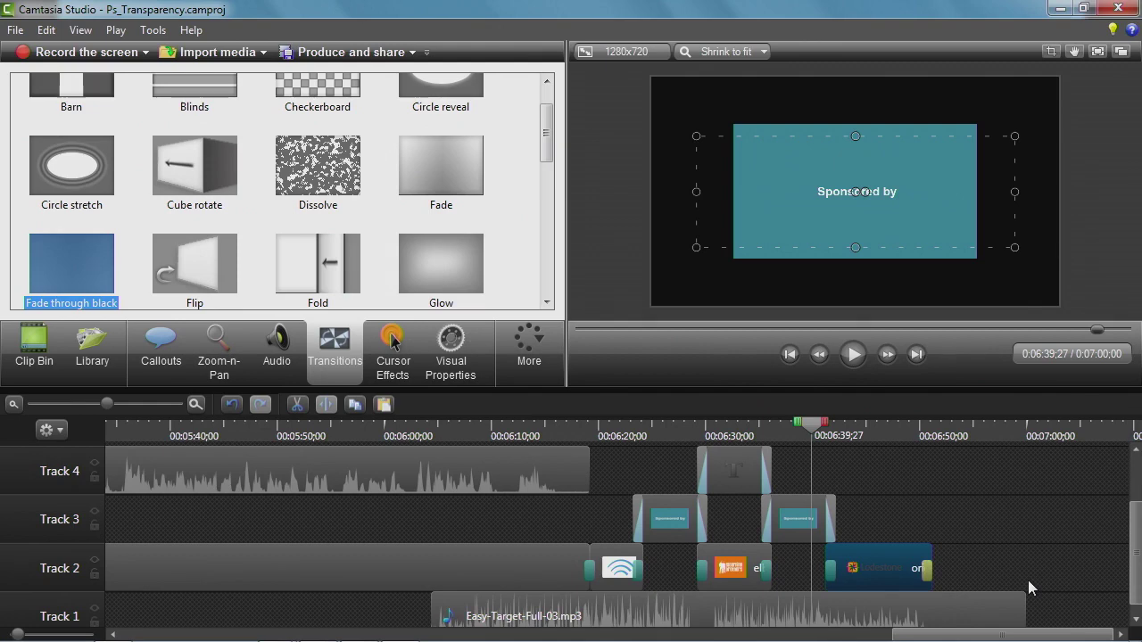
drag(813, 434, 564, 421)
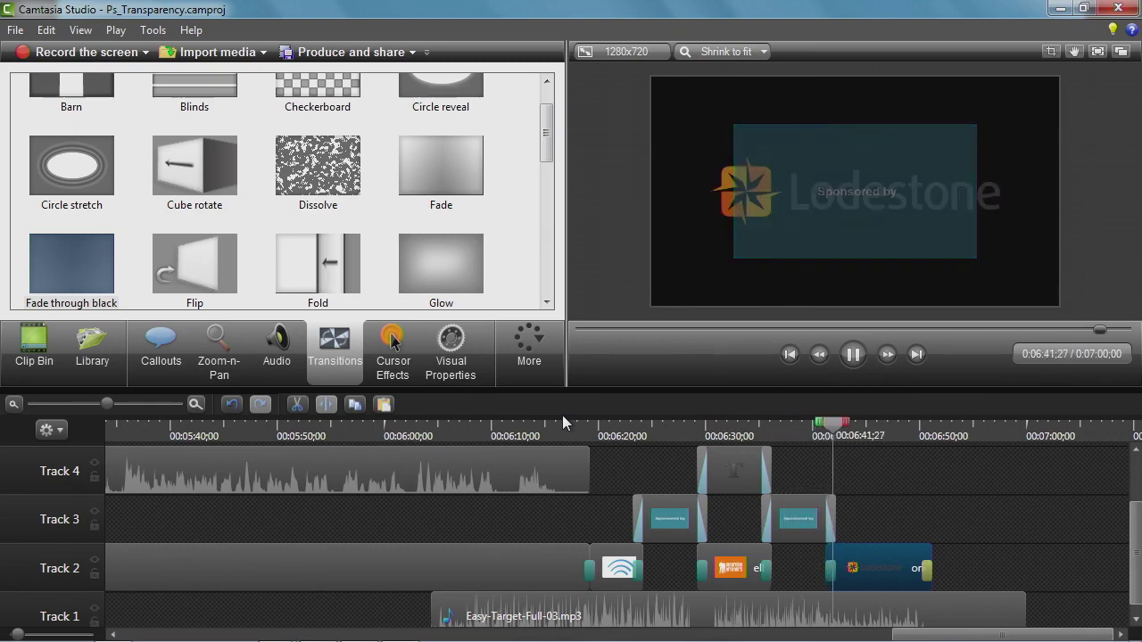
key(space)
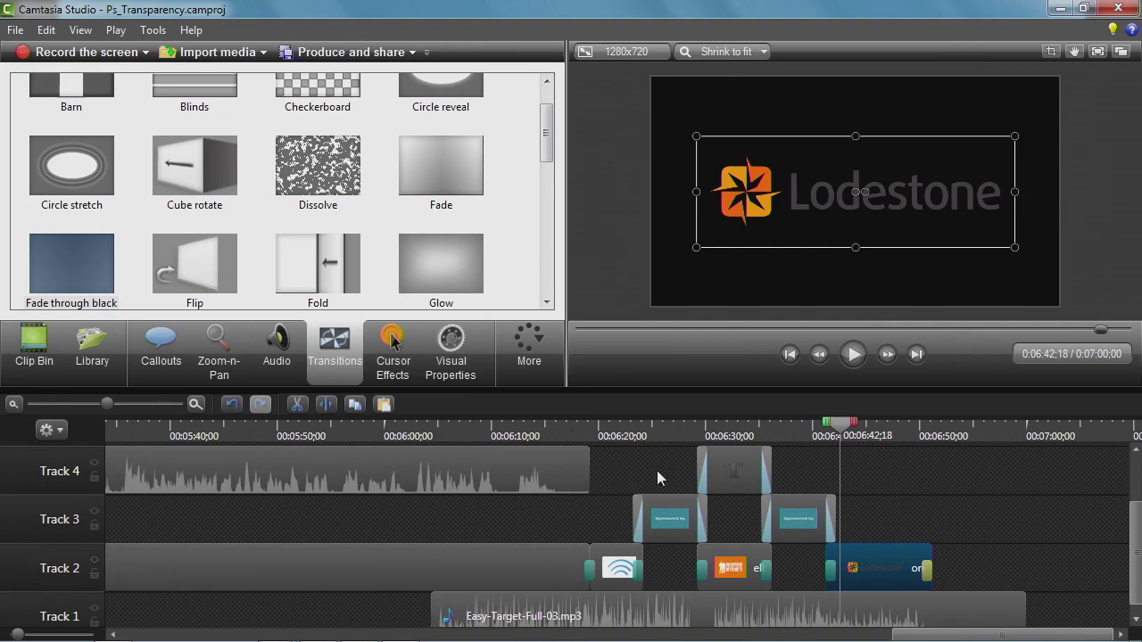
Change the text of the duplicated teal callout on Track 3 to "Produced by"
click(803, 521)
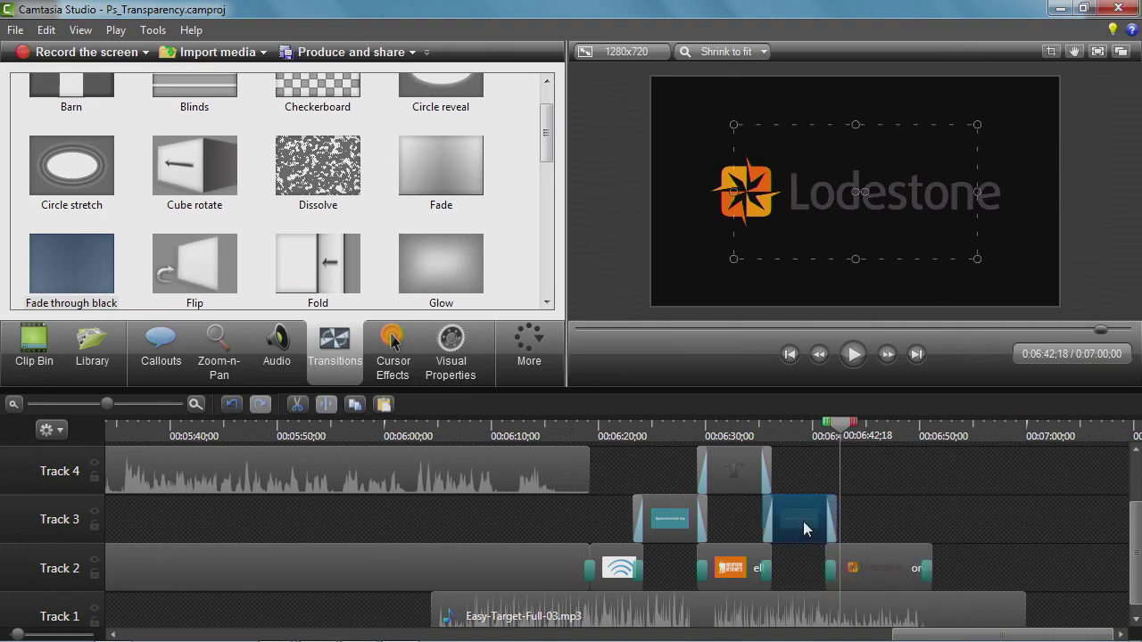
drag(840, 425, 804, 430)
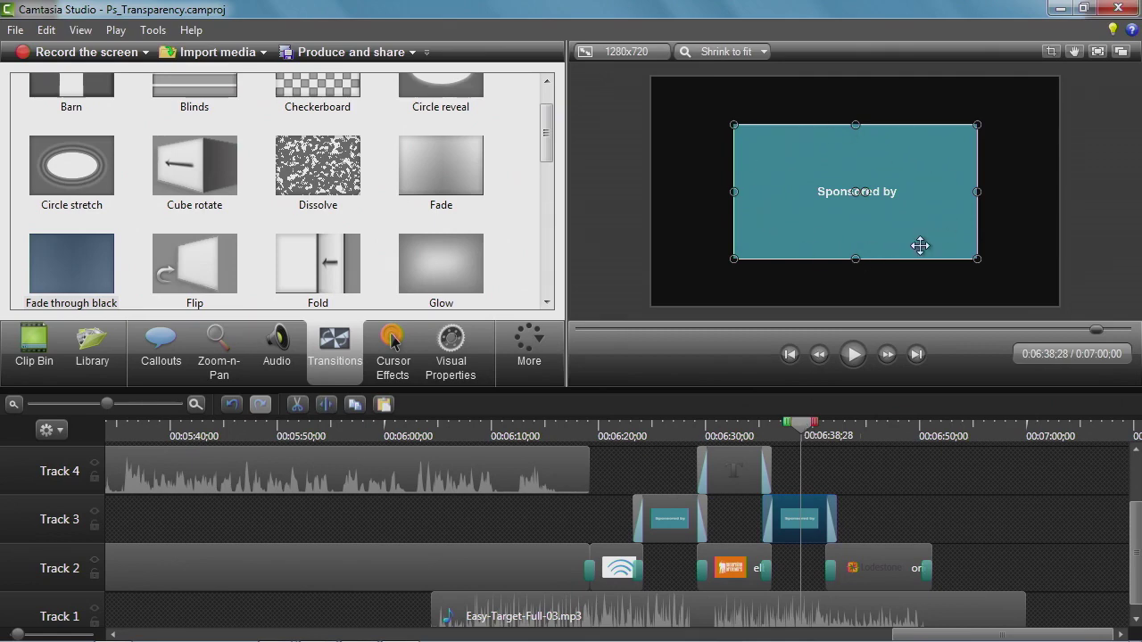
double_click(807, 524)
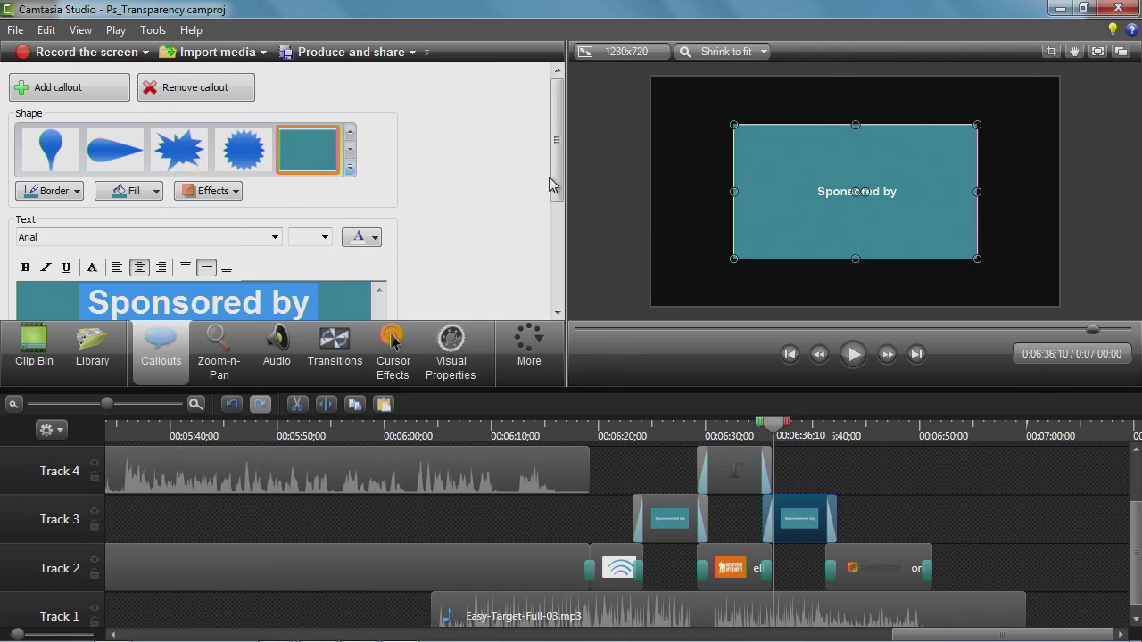
drag(557, 175, 557, 208)
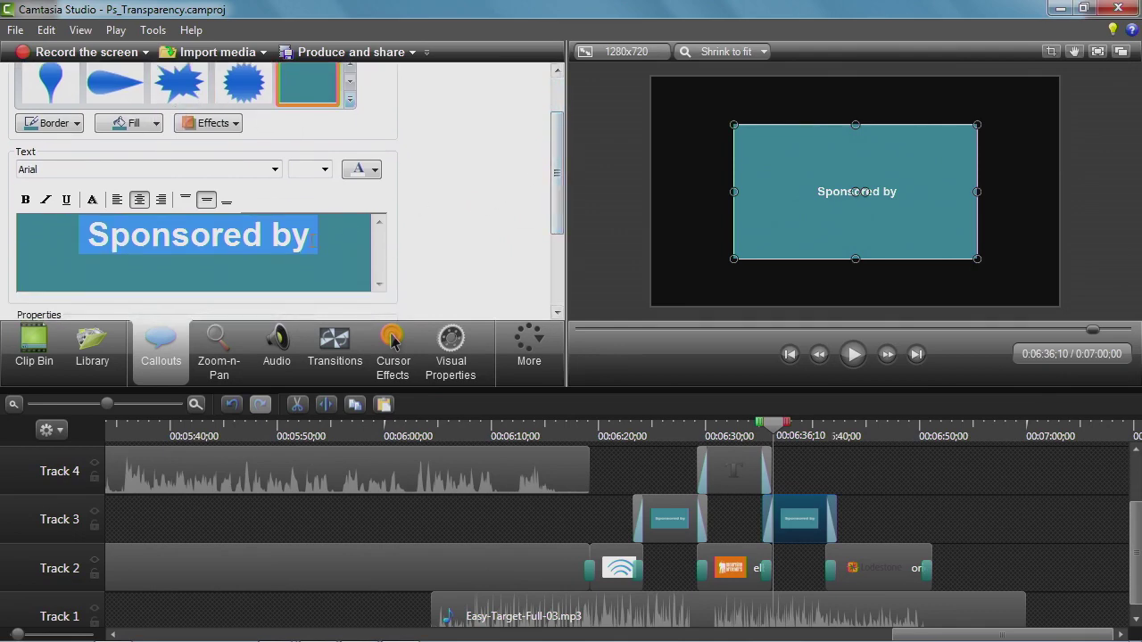
text(Pro)
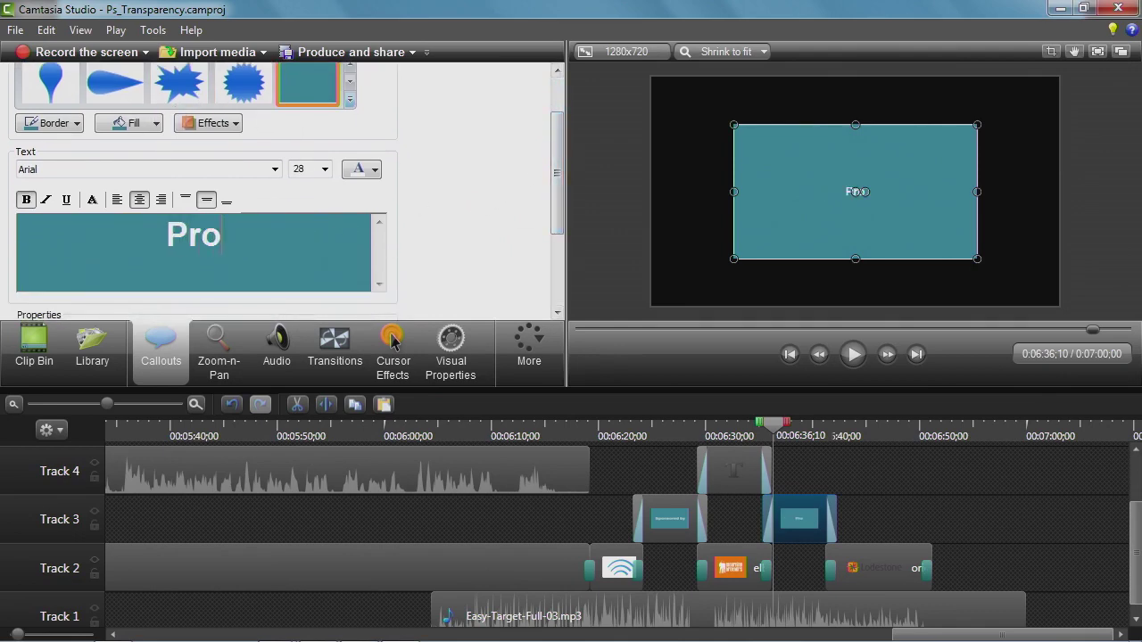
text(duced by)
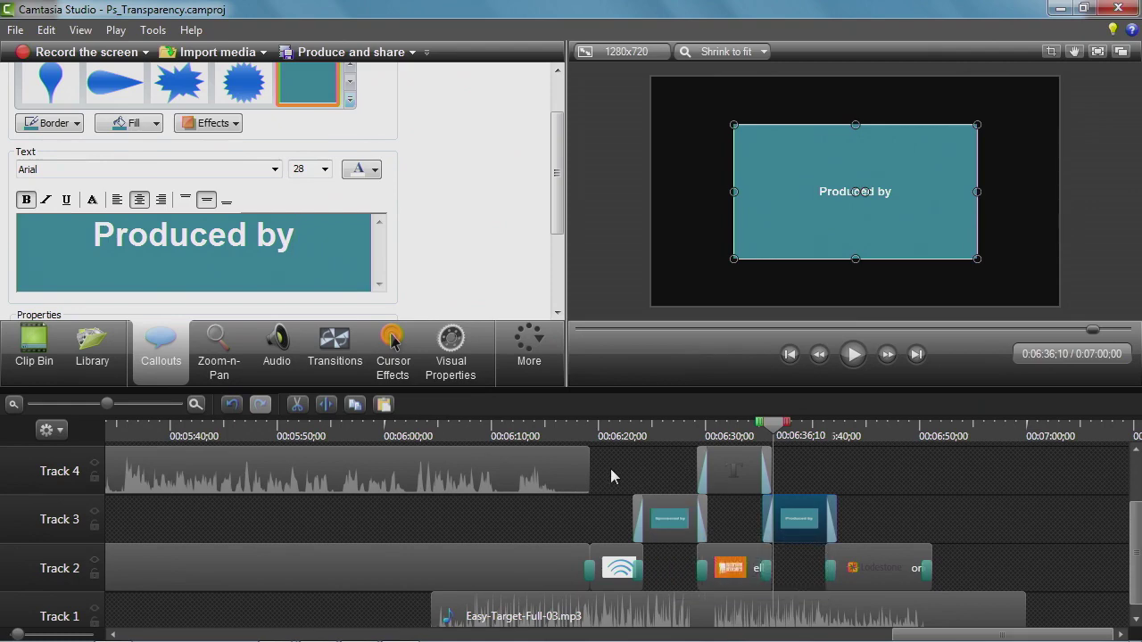
Copy all closing logo, callout and title clips on Tracks 2 to 4 and paste the duplicates at about 0:07:01
click(613, 580)
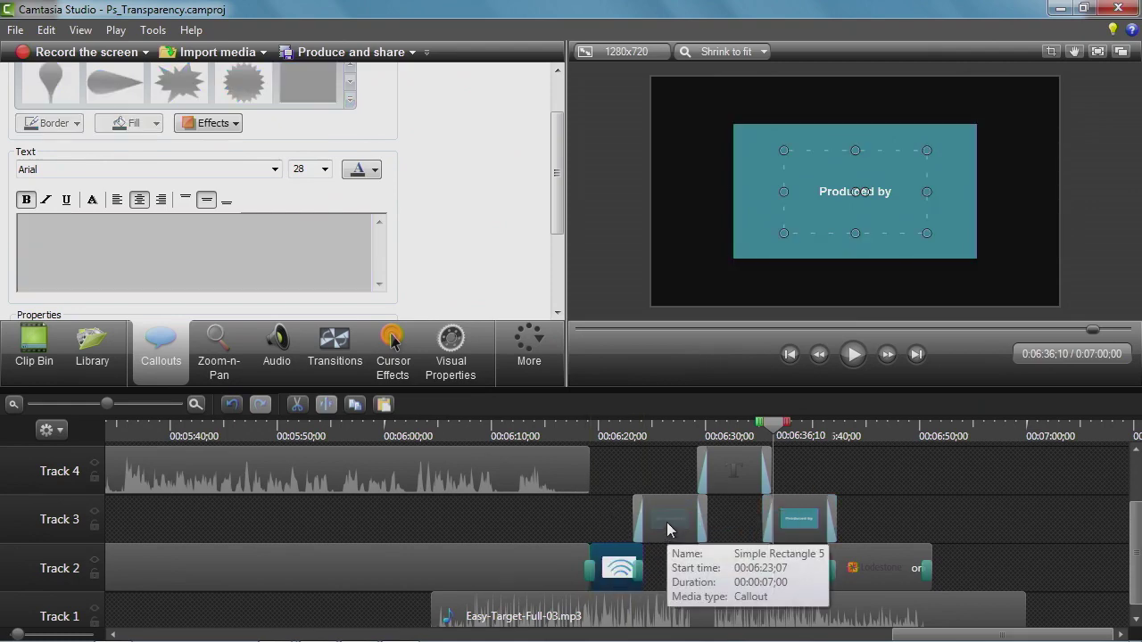
ctrl+click(666, 522)
ctrl+click(797, 519)
ctrl+click(736, 469)
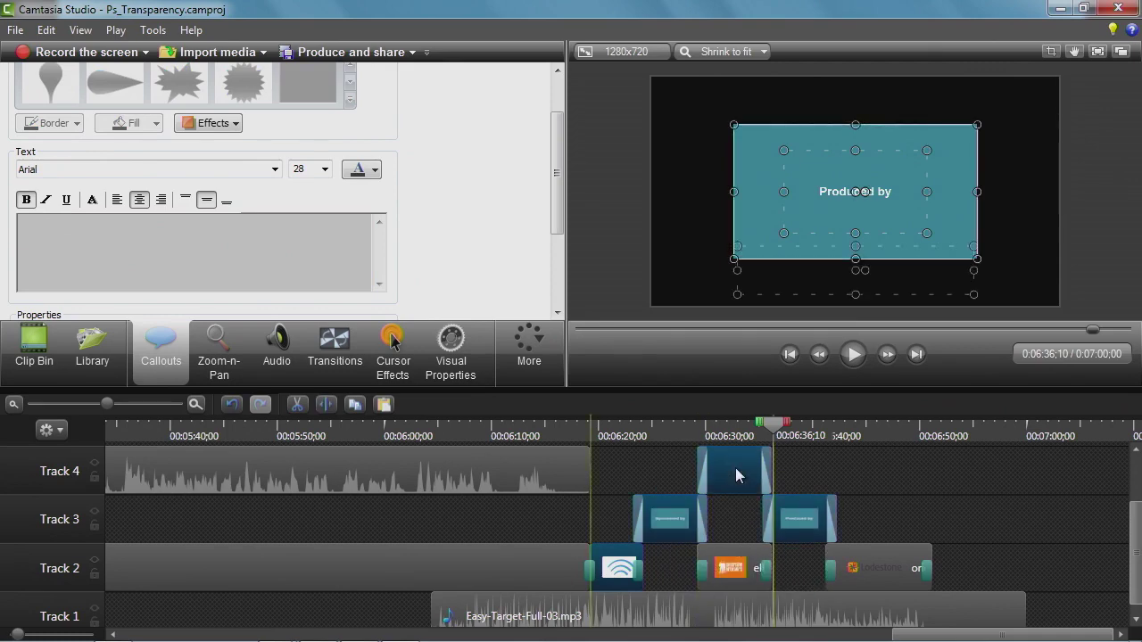
ctrl+click(734, 564)
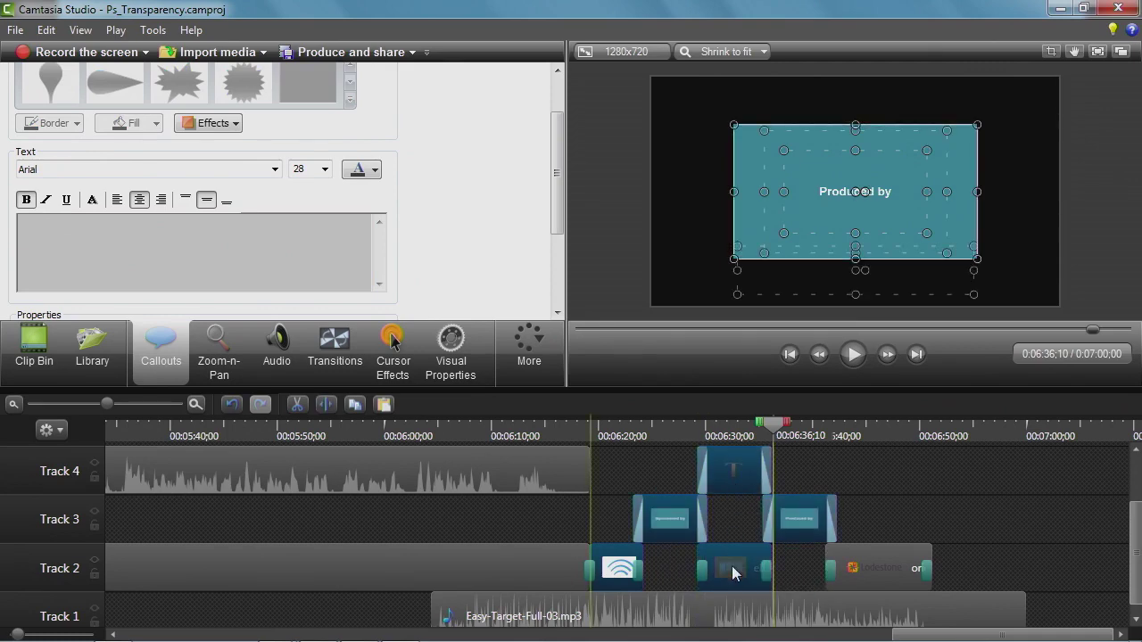
ctrl+click(830, 569)
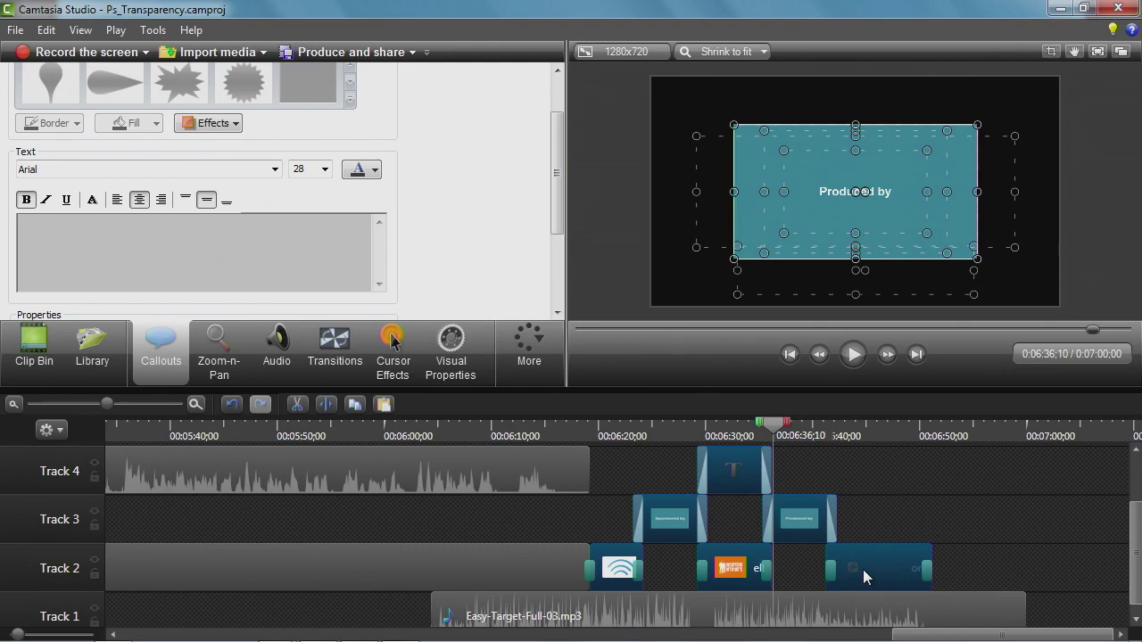
click(1042, 435)
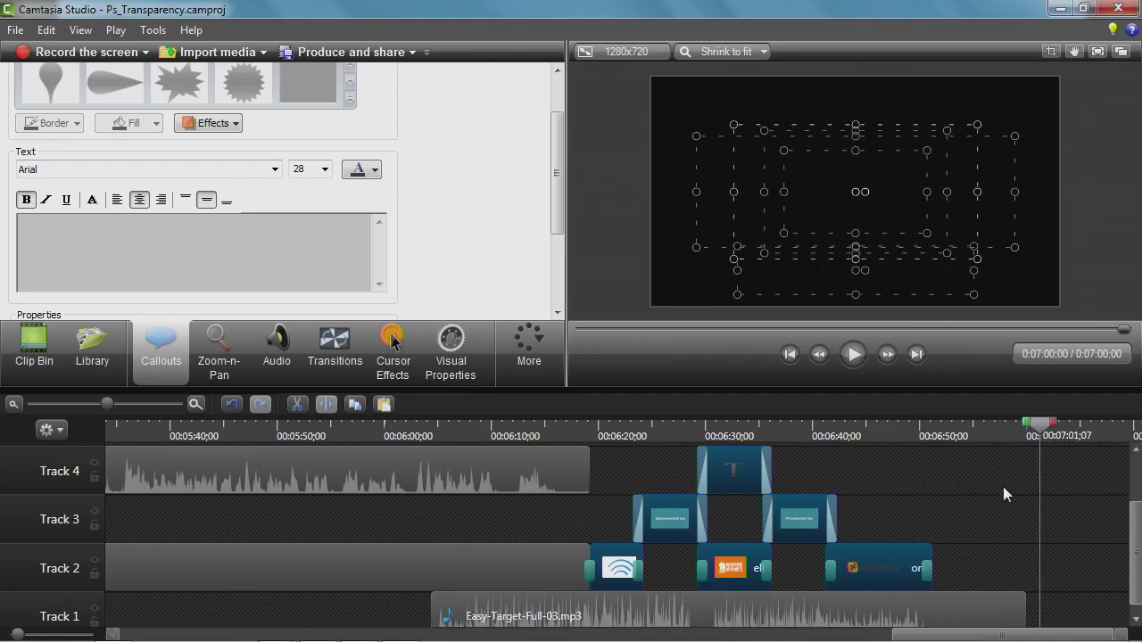
key(ctrl+v)
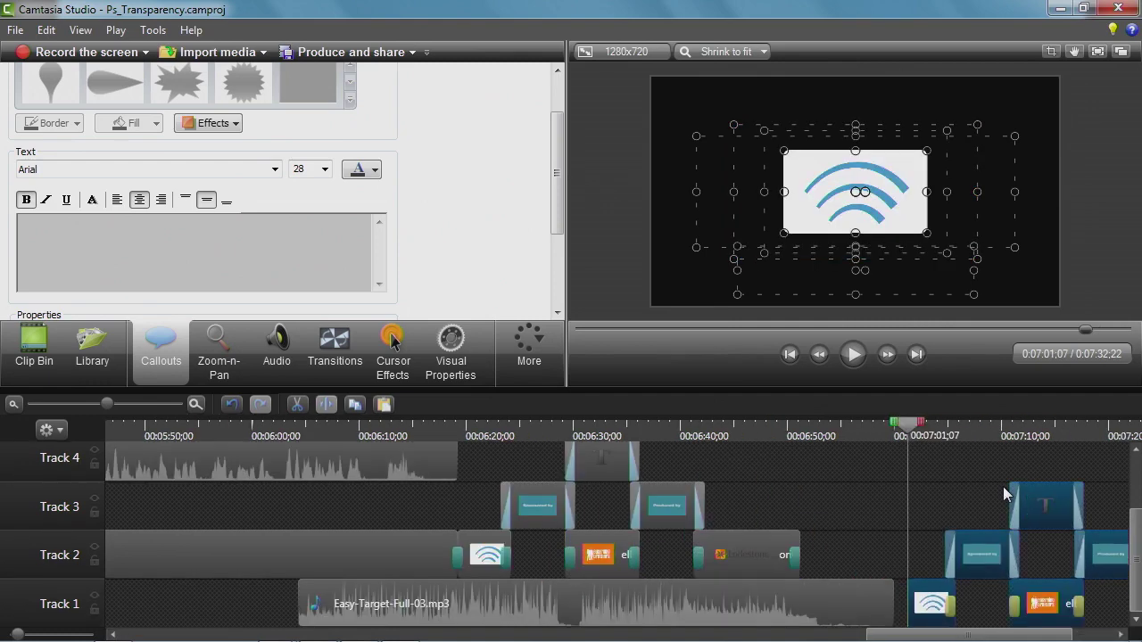
drag(1008, 639, 1044, 639)
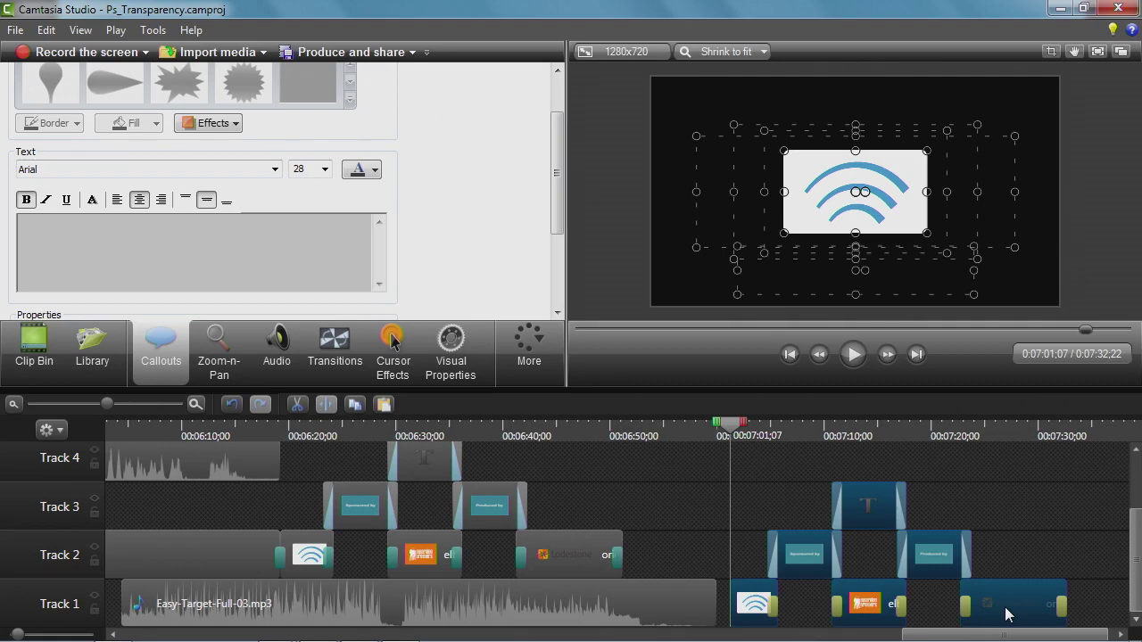
Add the pasted closing clips to the Library as an asset named ETLEndingGroup
click(91, 357)
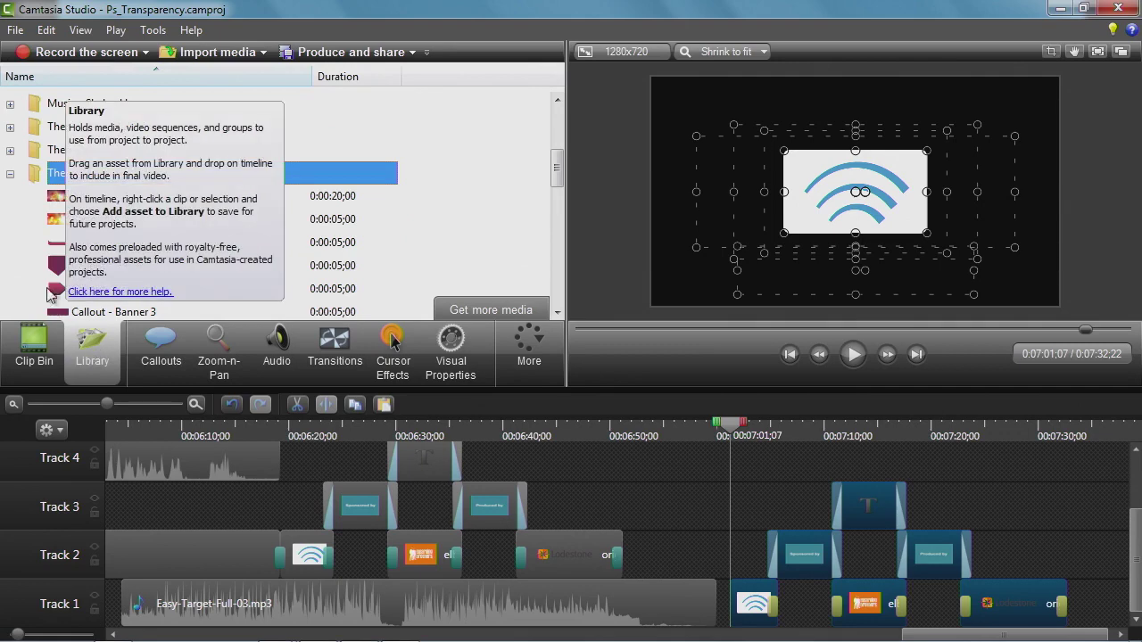
click(10, 174)
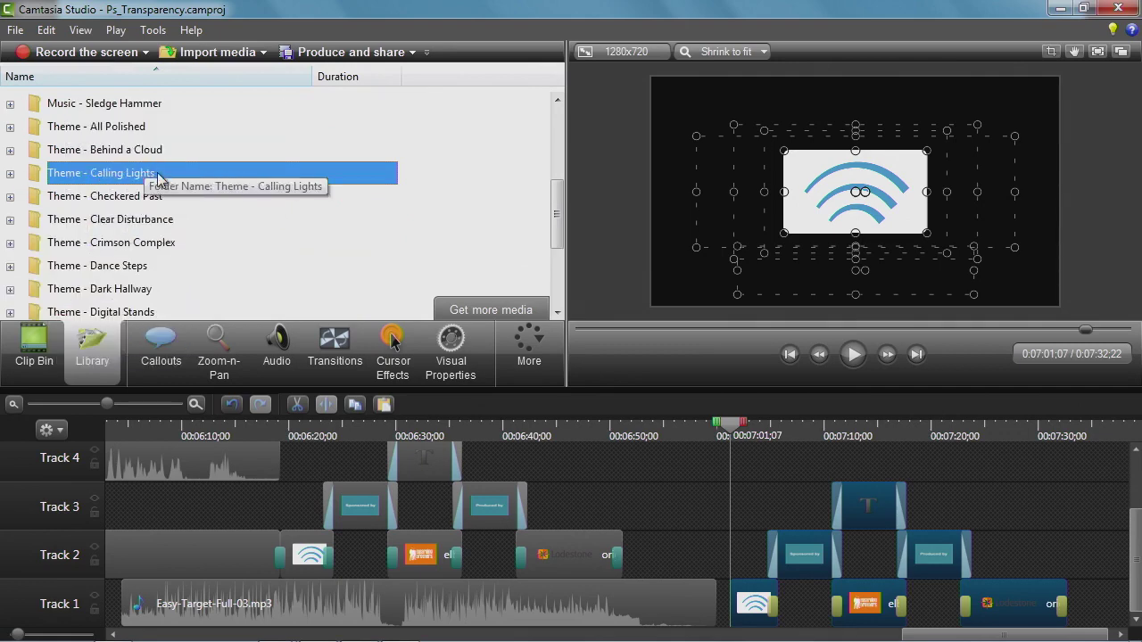
drag(559, 225, 555, 304)
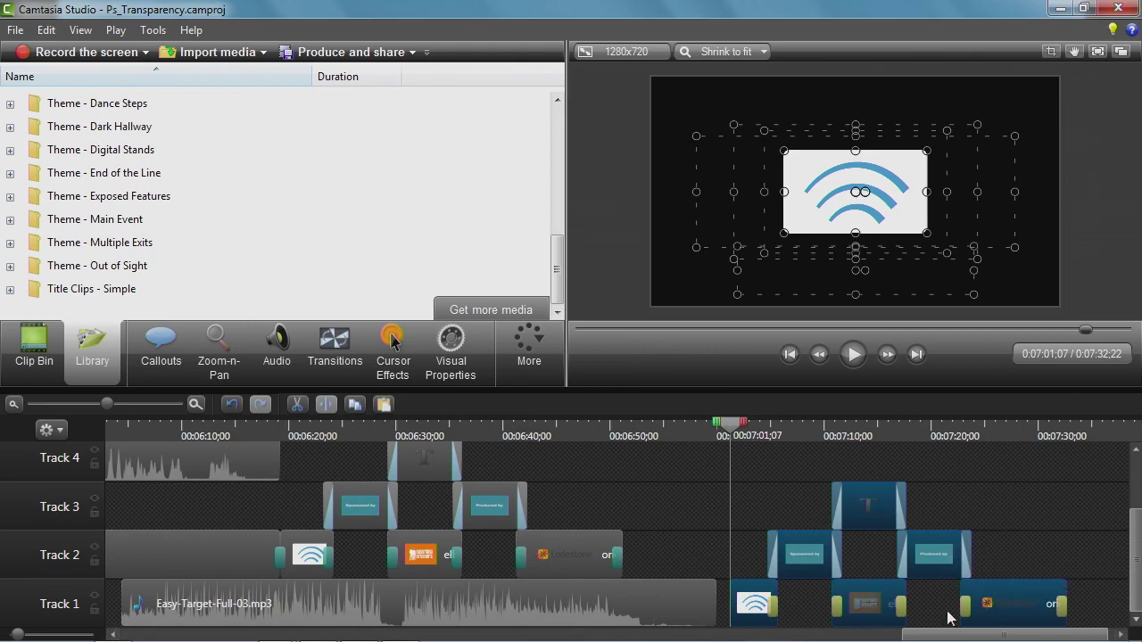
right_click(1011, 610)
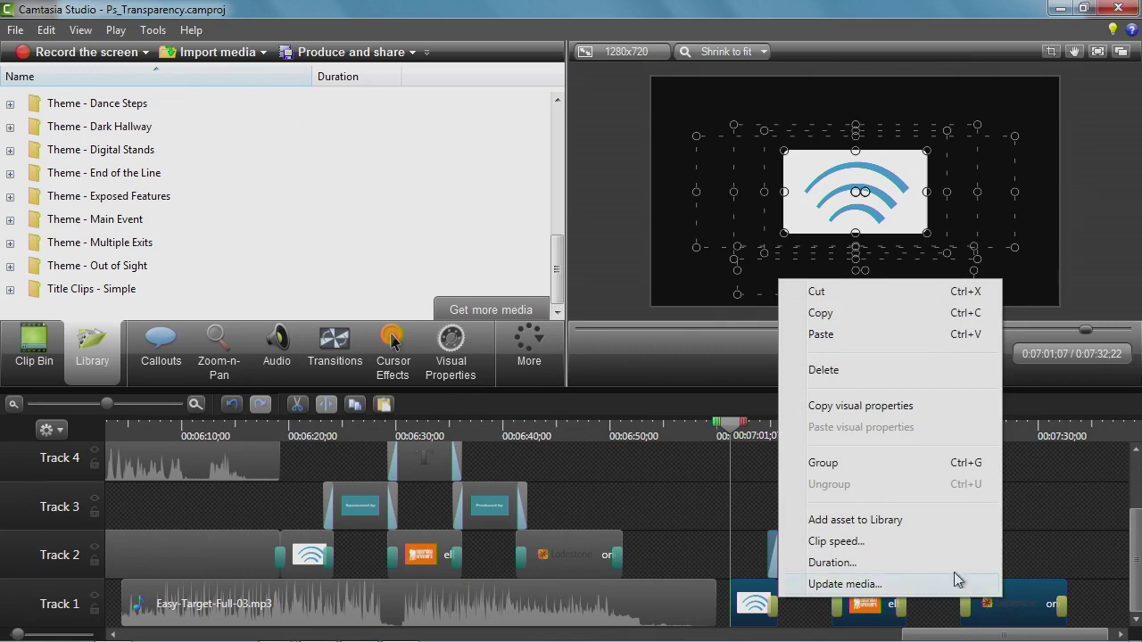
click(855, 520)
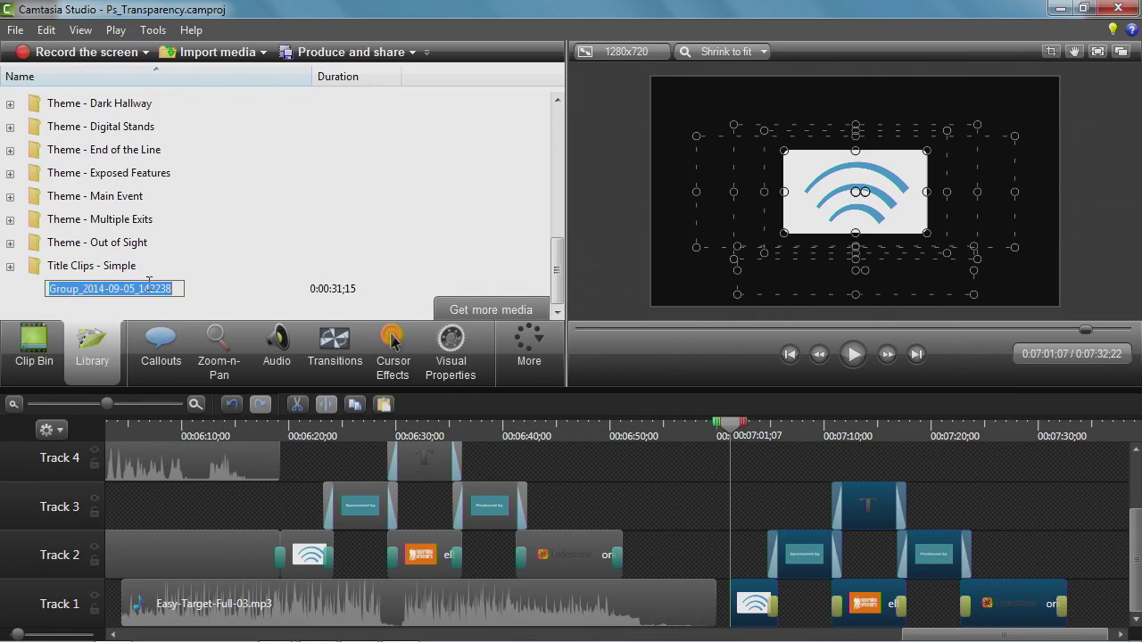
text(ETLEndingGroup)
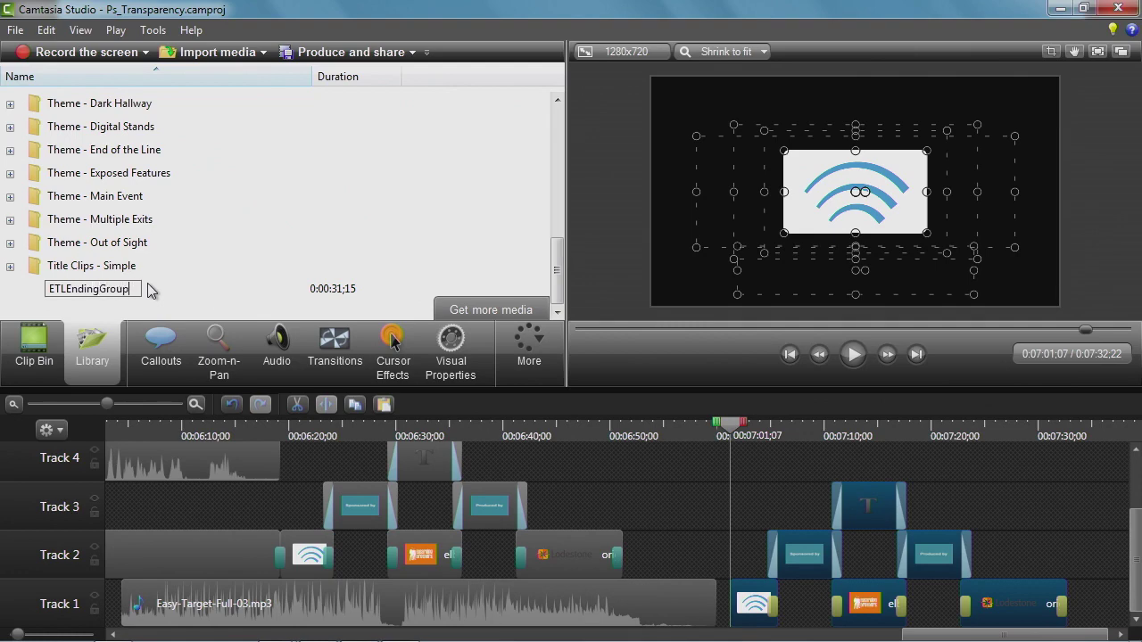
key(Return)
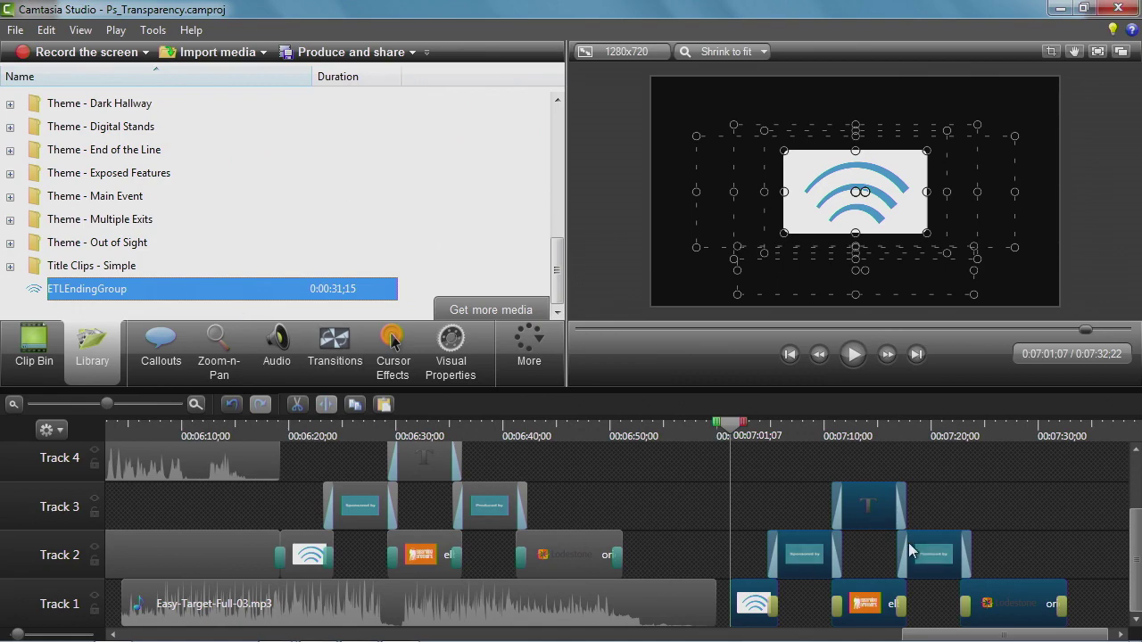
Delete the duplicated closing clips after 0:07:01 from the timeline
click(761, 505)
drag(740, 487, 1057, 606)
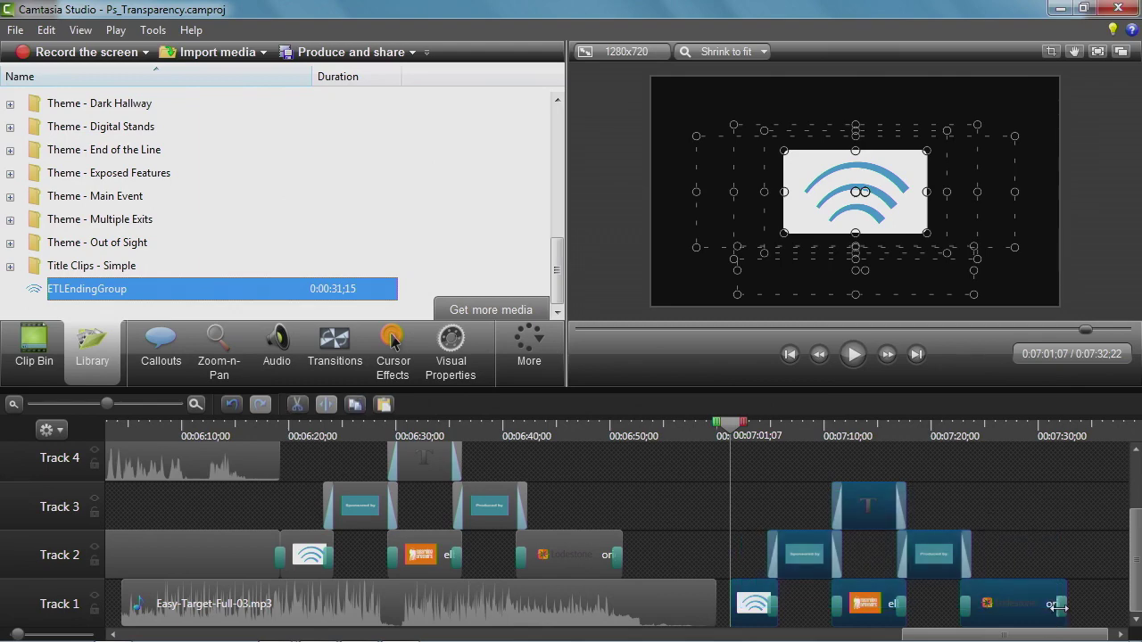
key(Delete)
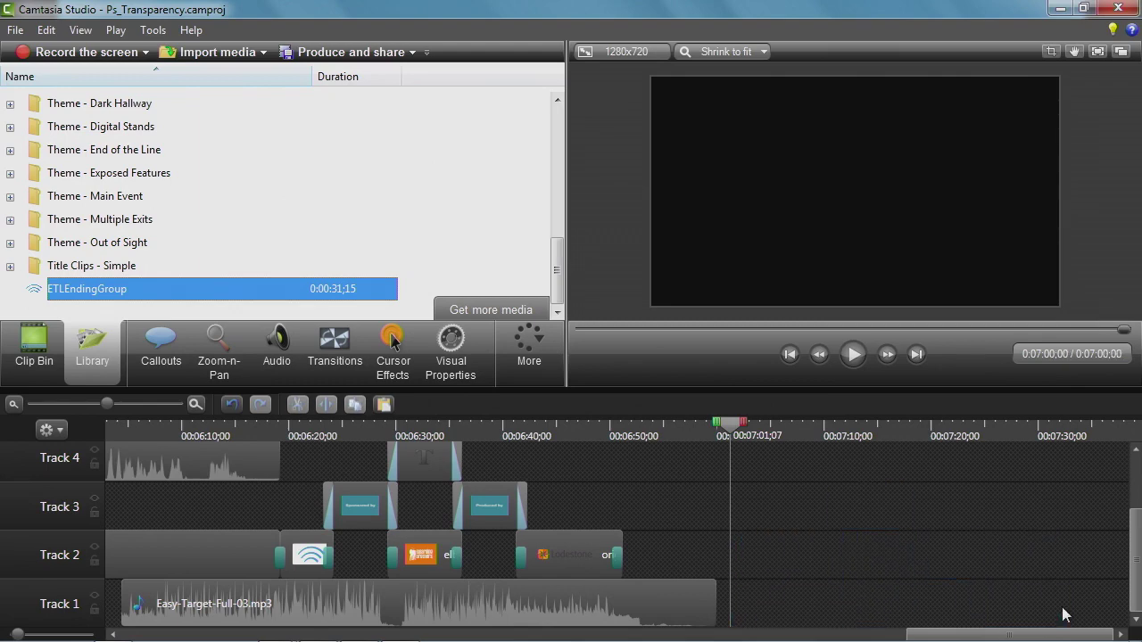
Move Easy-Target-Full-03.mp3 earlier on Track 1 and trim its end to match the end of original-transparent.png at 0:06:51;07
mouse_move(1035, 637)
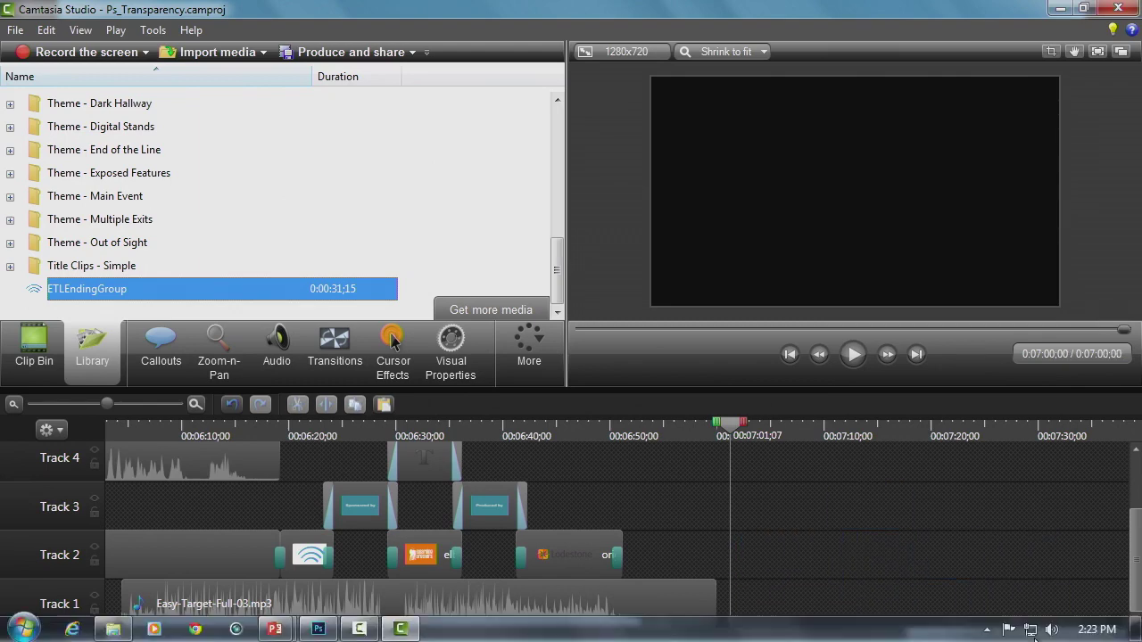
drag(1019, 637, 1008, 639)
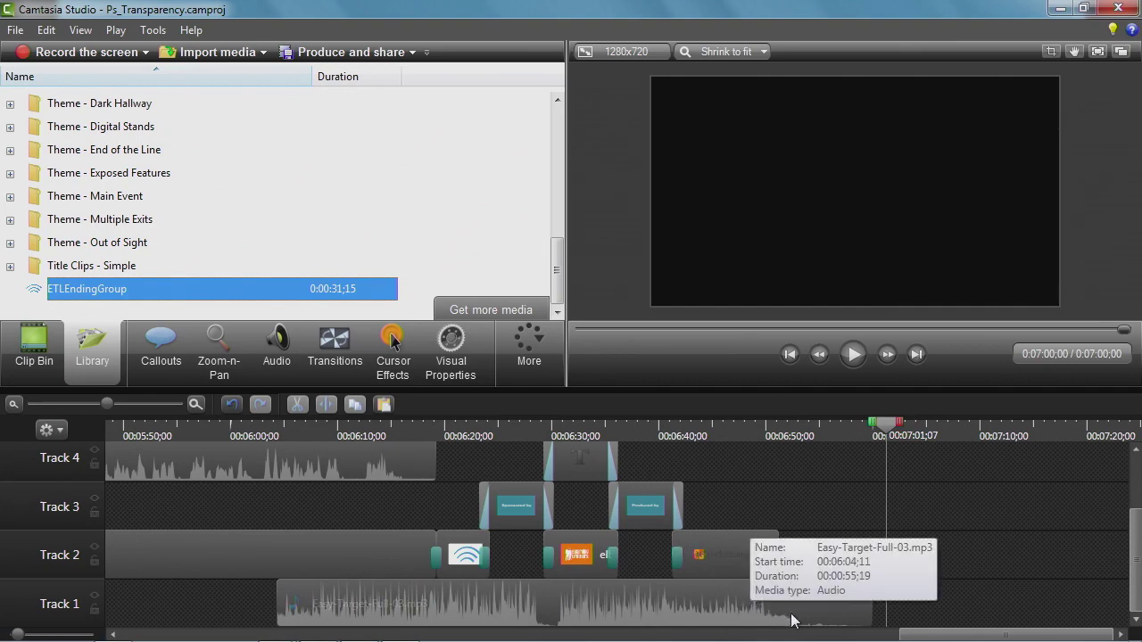
drag(19, 634, 47, 633)
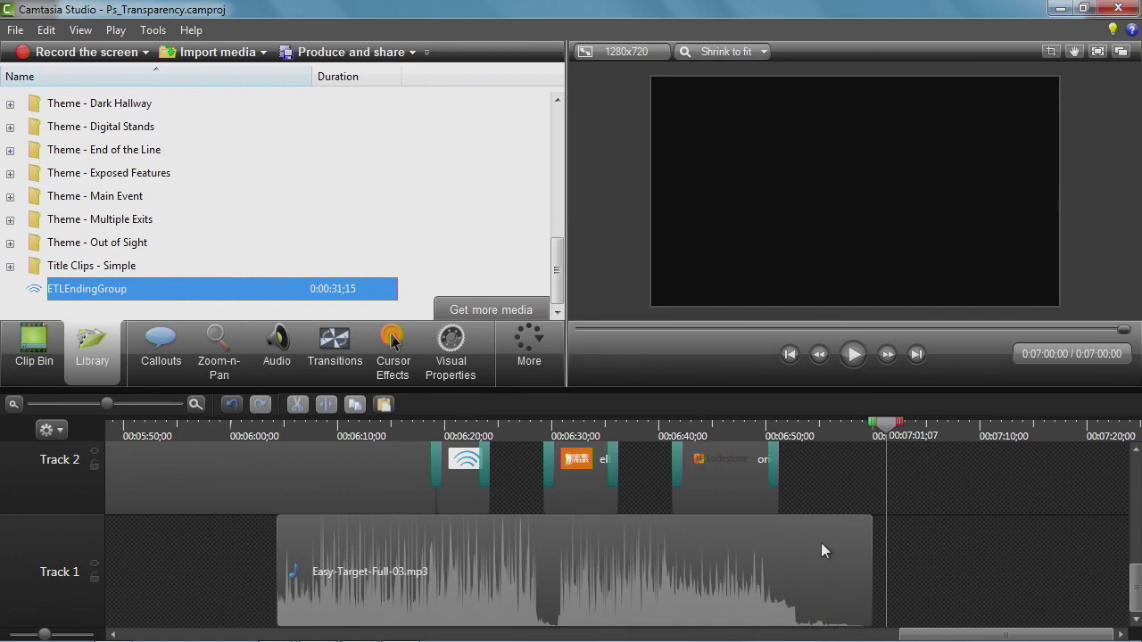
drag(847, 583, 764, 577)
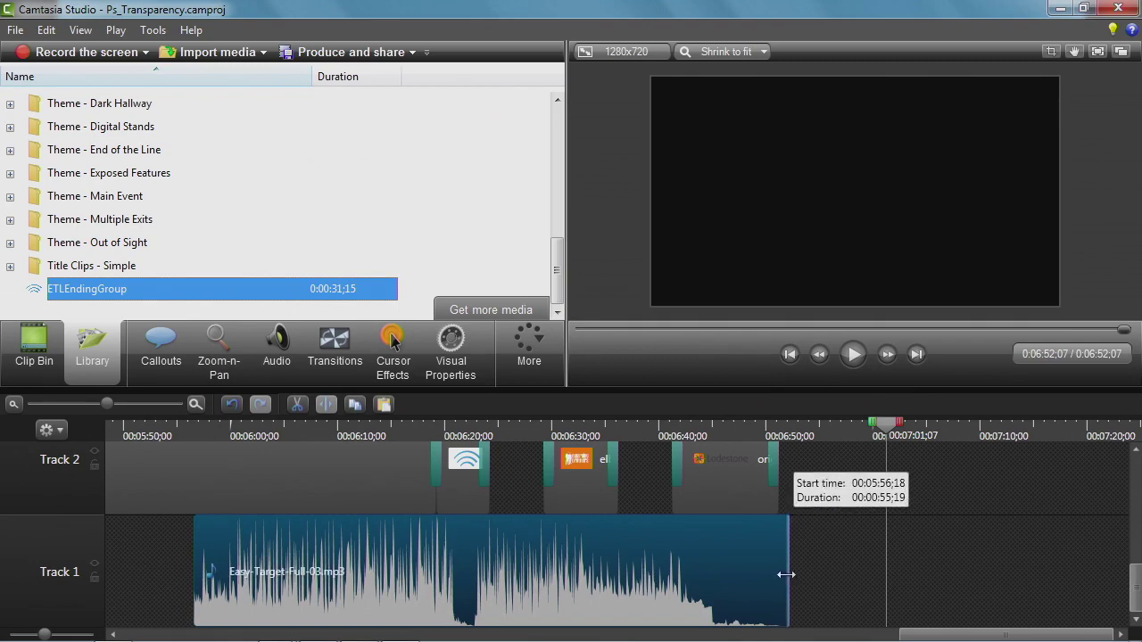
drag(786, 576, 778, 576)
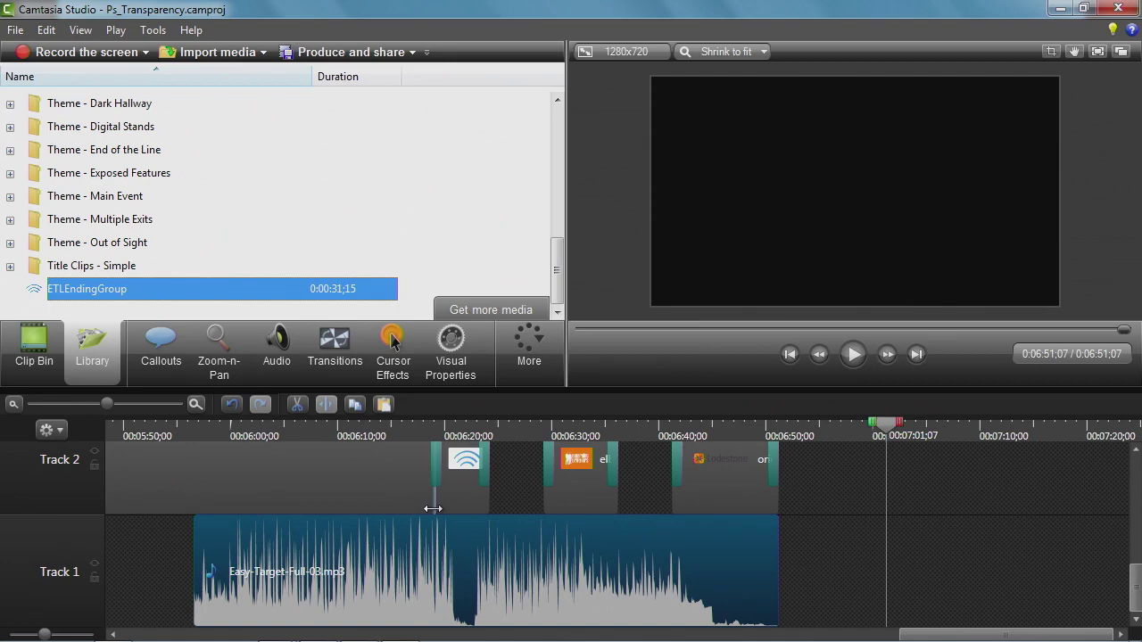
Trim the start of Easy-Target-Full-03.mp3 to about 0:06:15, slightly before the narration on Track 4 ends
click(898, 639)
drag(888, 635, 1037, 635)
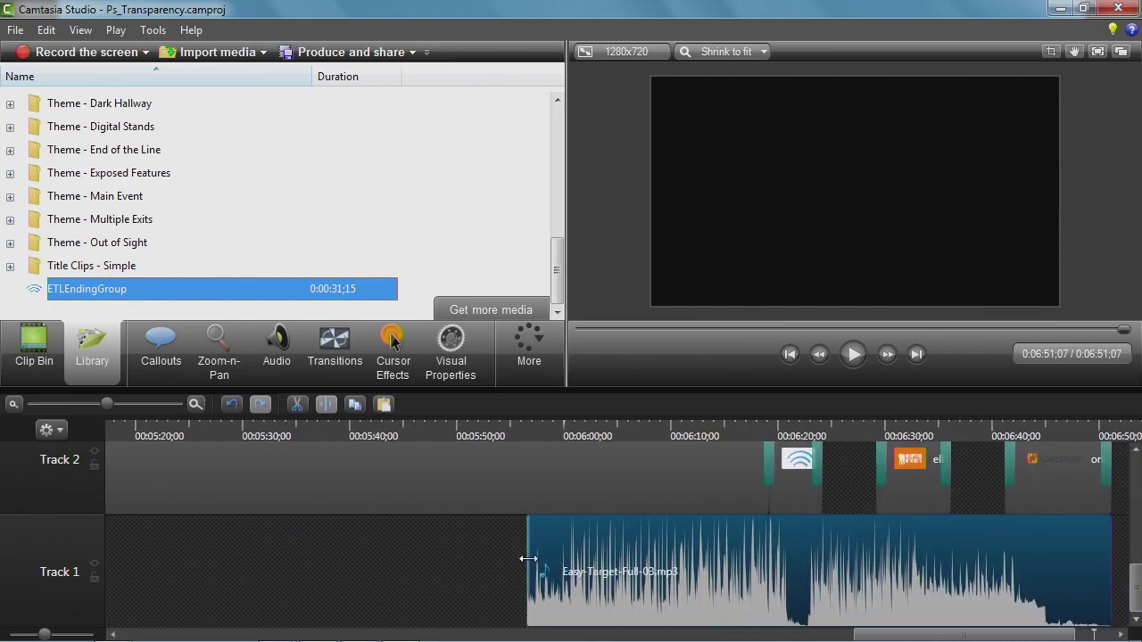
drag(528, 558, 157, 561)
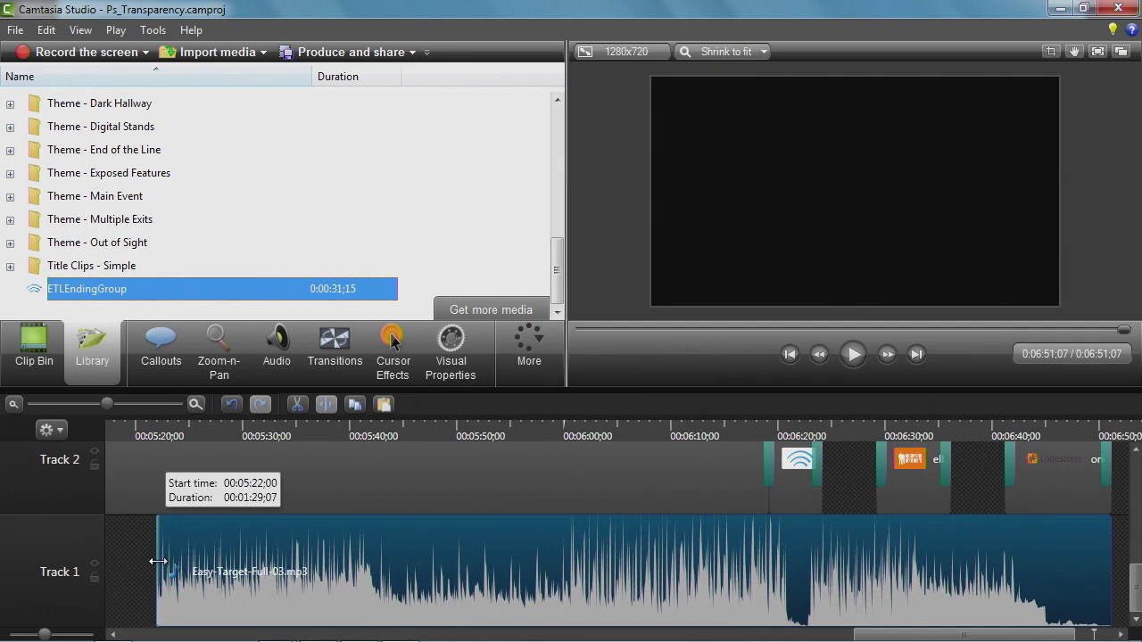
drag(157, 561, 721, 536)
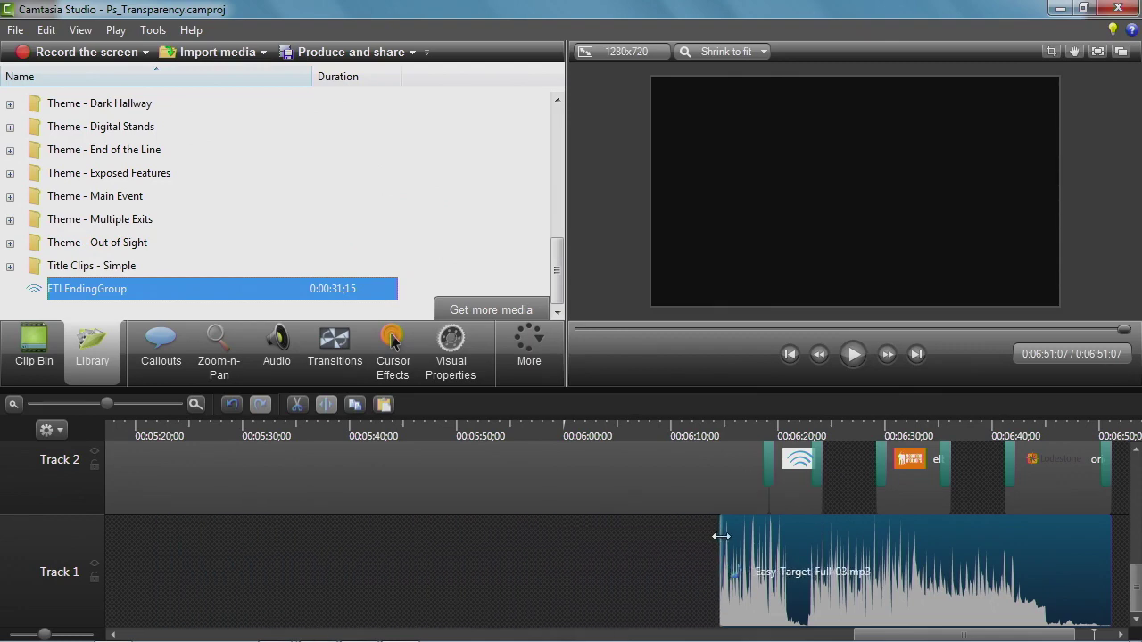
drag(1136, 584, 1137, 546)
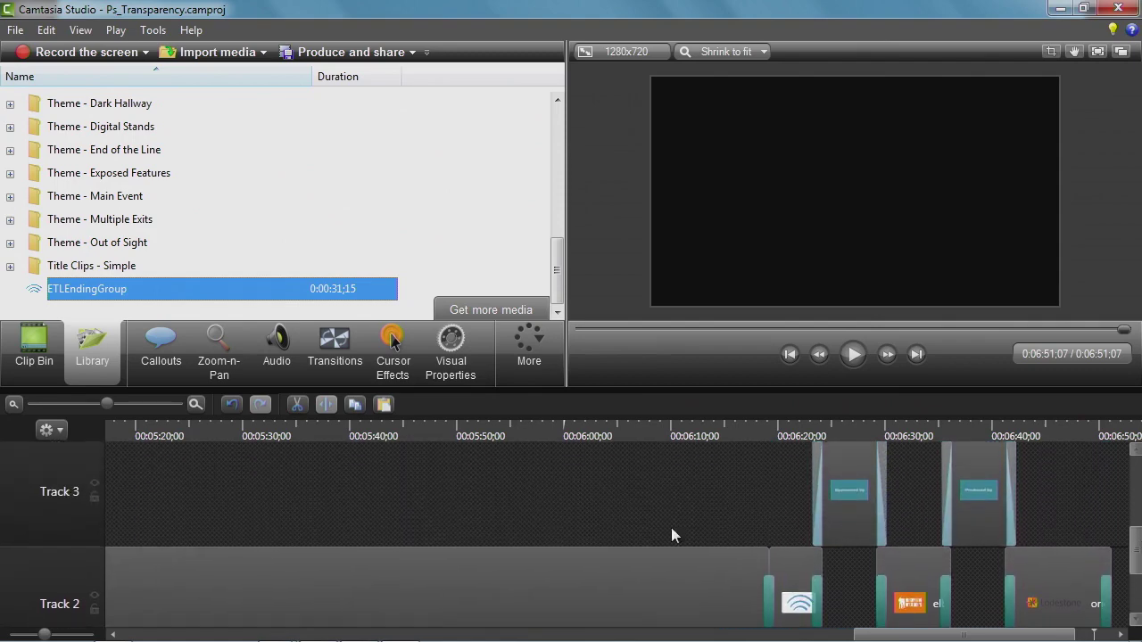
drag(46, 634, 16, 633)
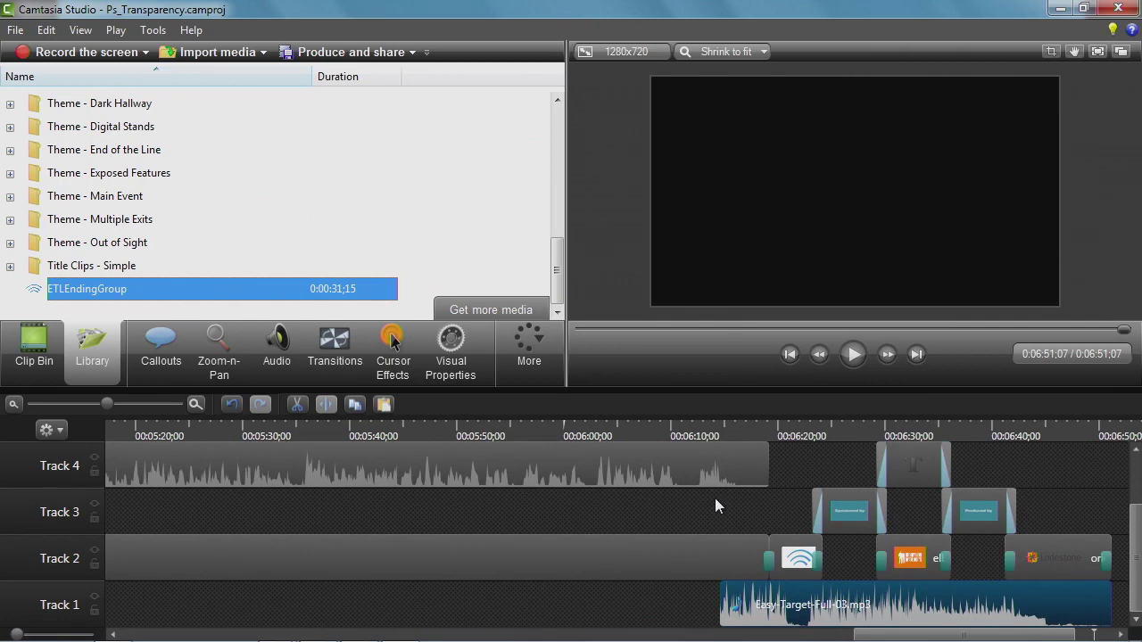
Add a fade-in to Easy-Target-Full-03.mp3 and preview the closing section from about 0:06:13
mouse_move(697, 480)
mouse_move(797, 541)
click(276, 347)
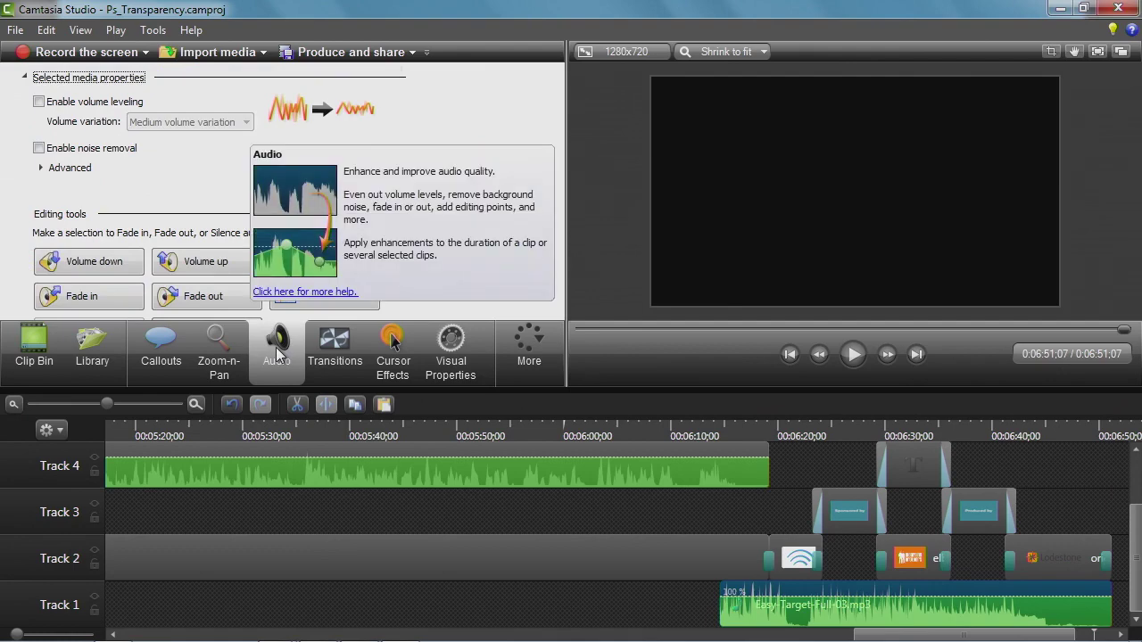
click(114, 292)
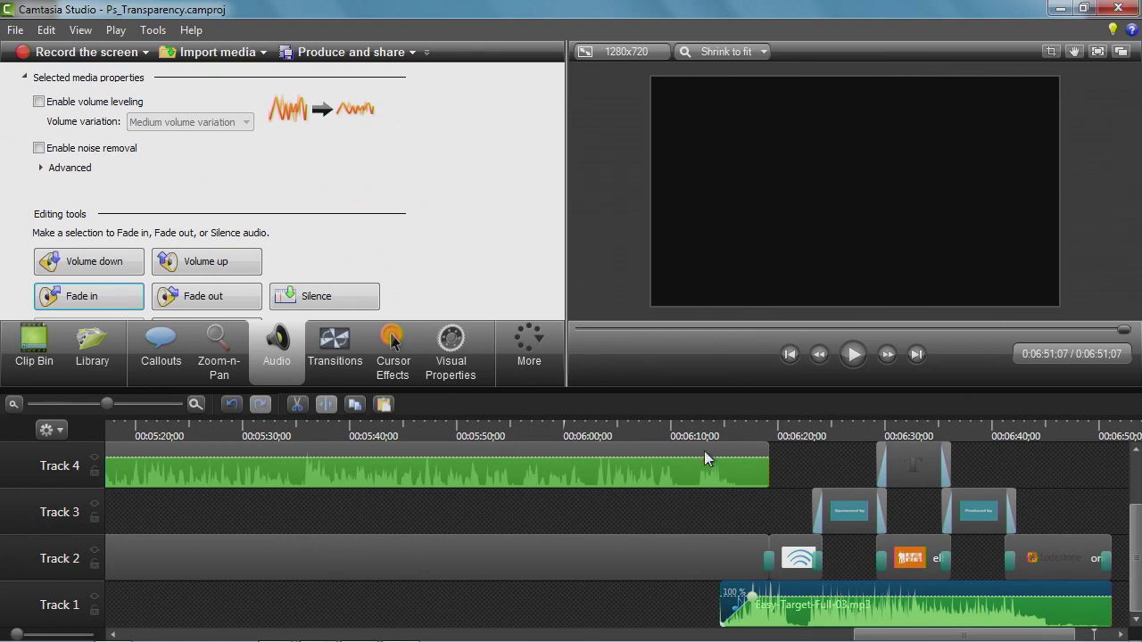
click(702, 429)
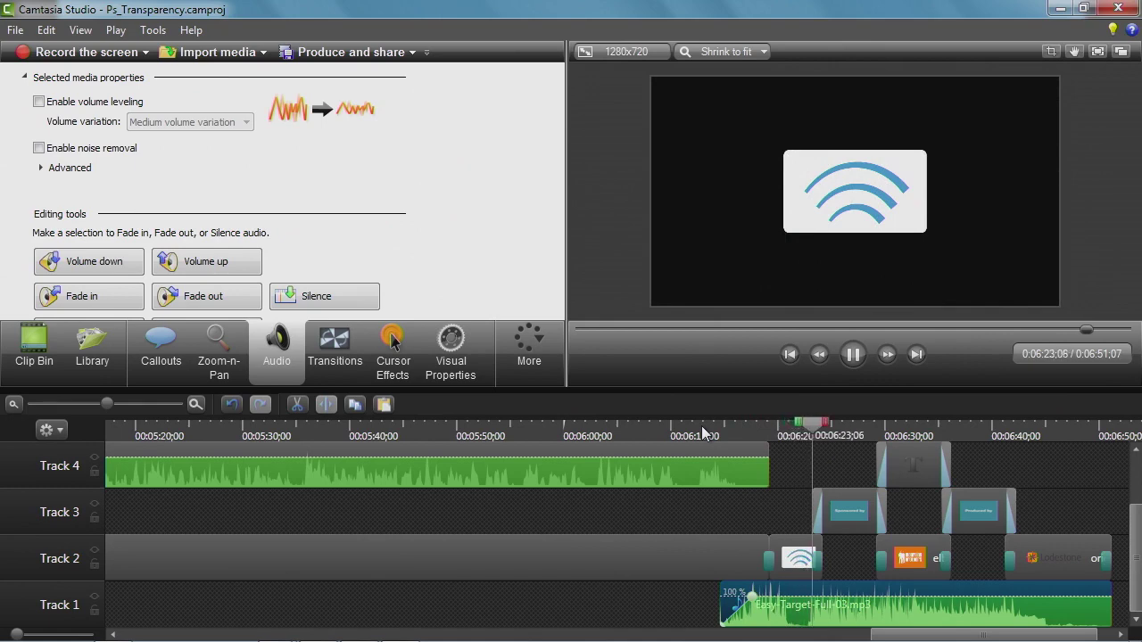
key(space)
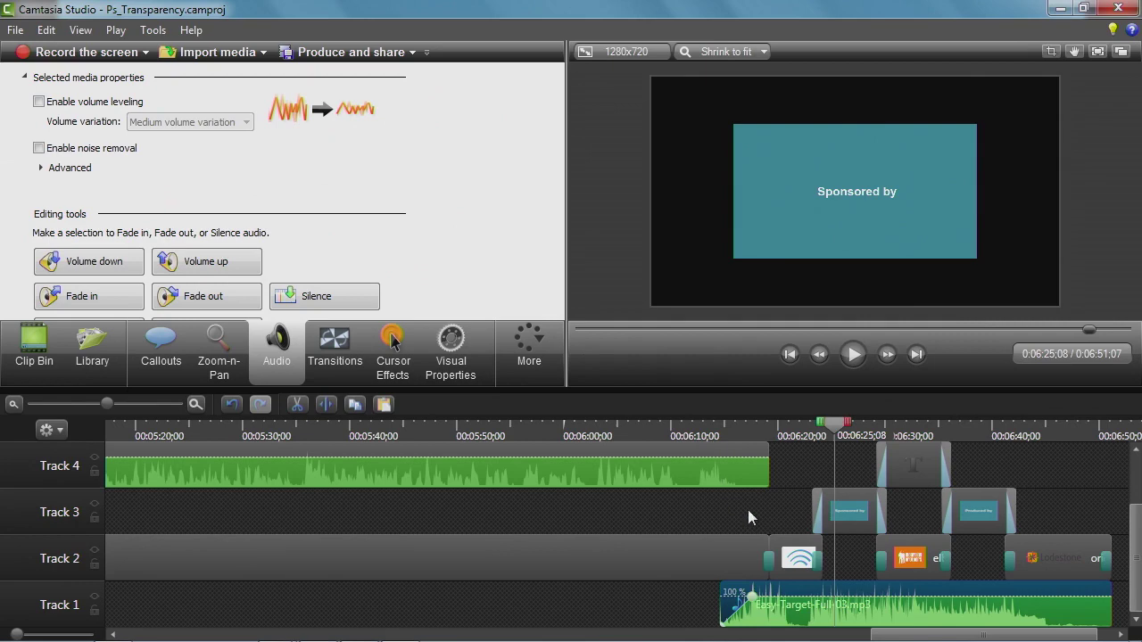
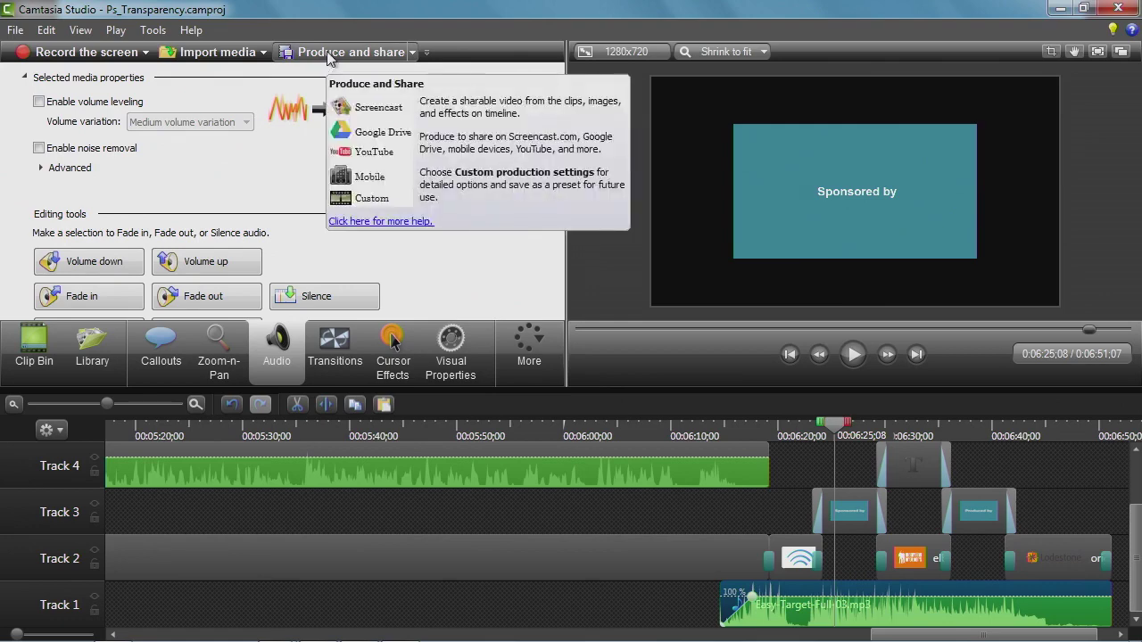
click(414, 54)
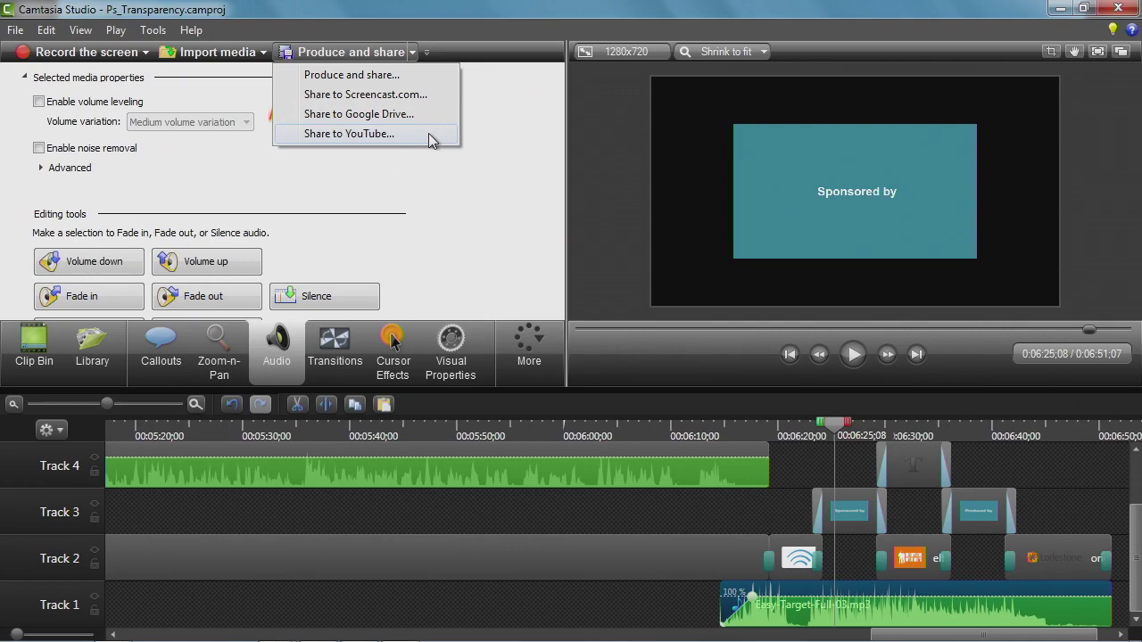
click(429, 133)
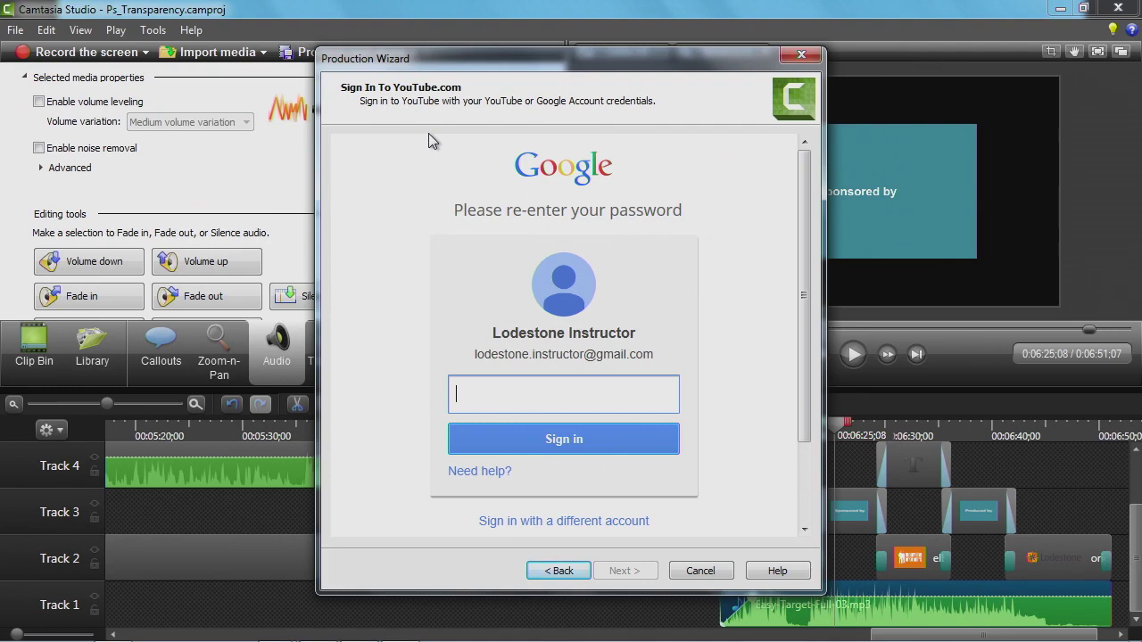
click(698, 575)
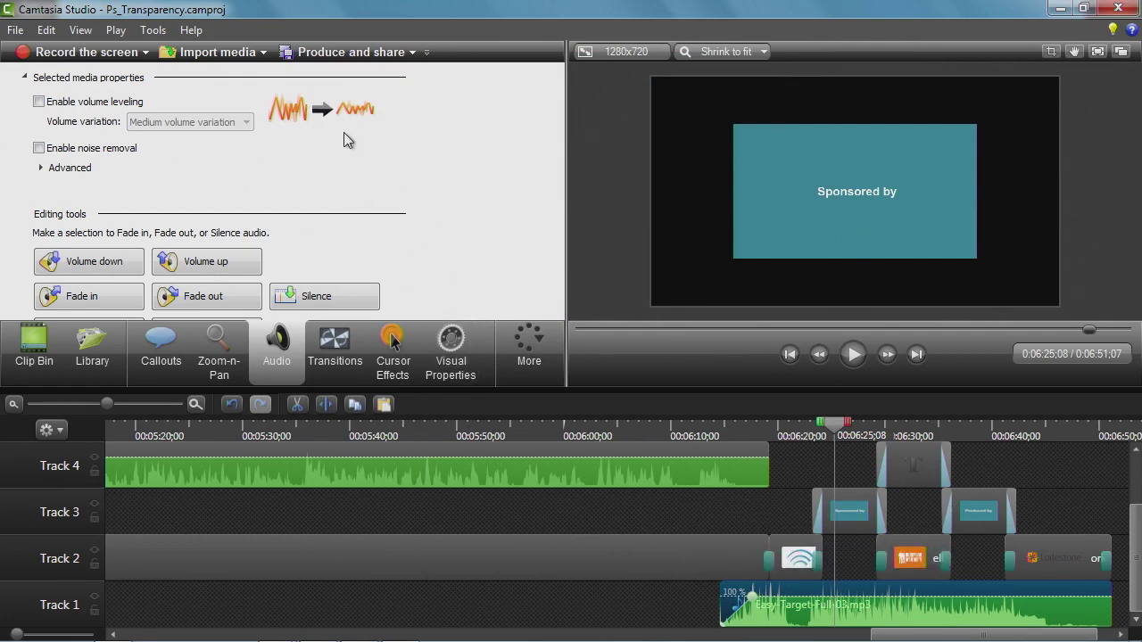
Start producing the video with Custom production settings in the MP4 - Smart Player (Flash / HTML5) format
click(316, 56)
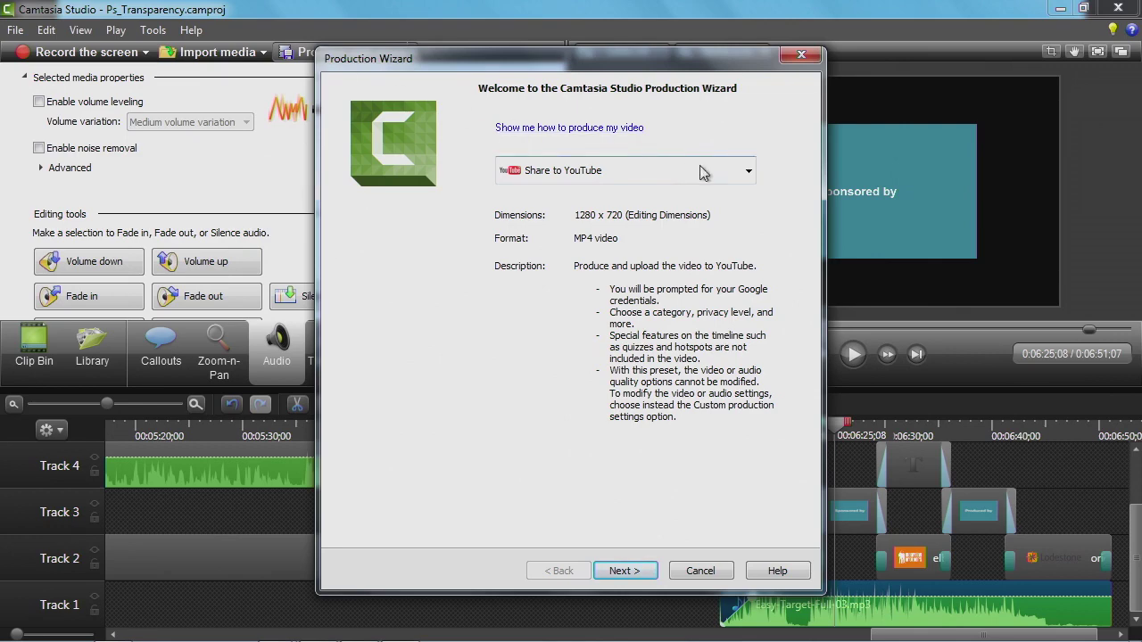
click(700, 173)
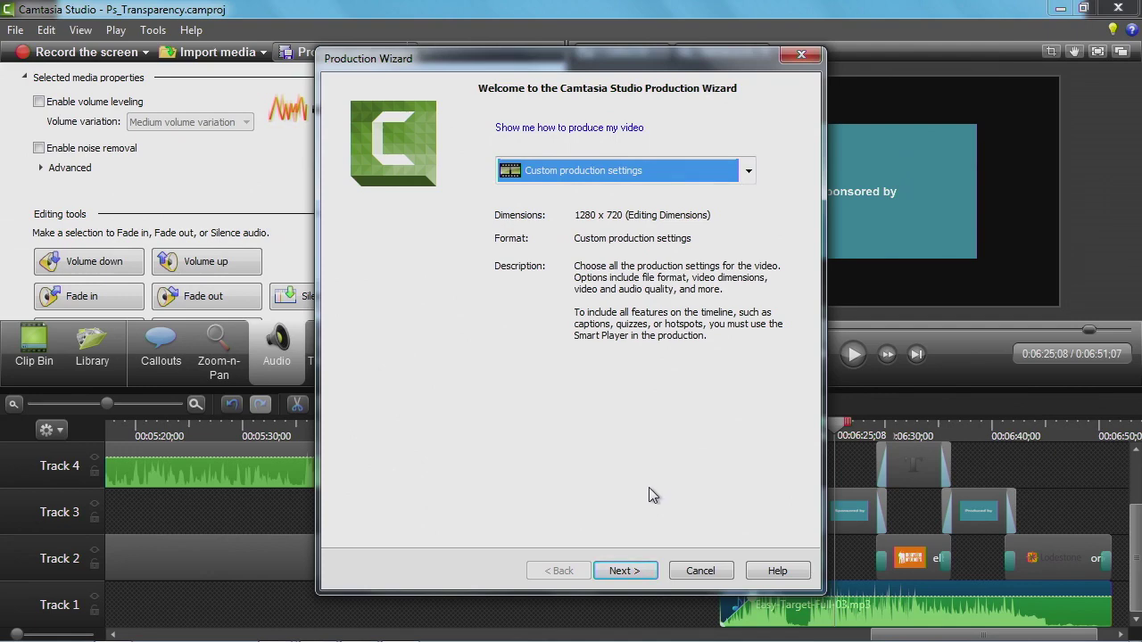
click(625, 571)
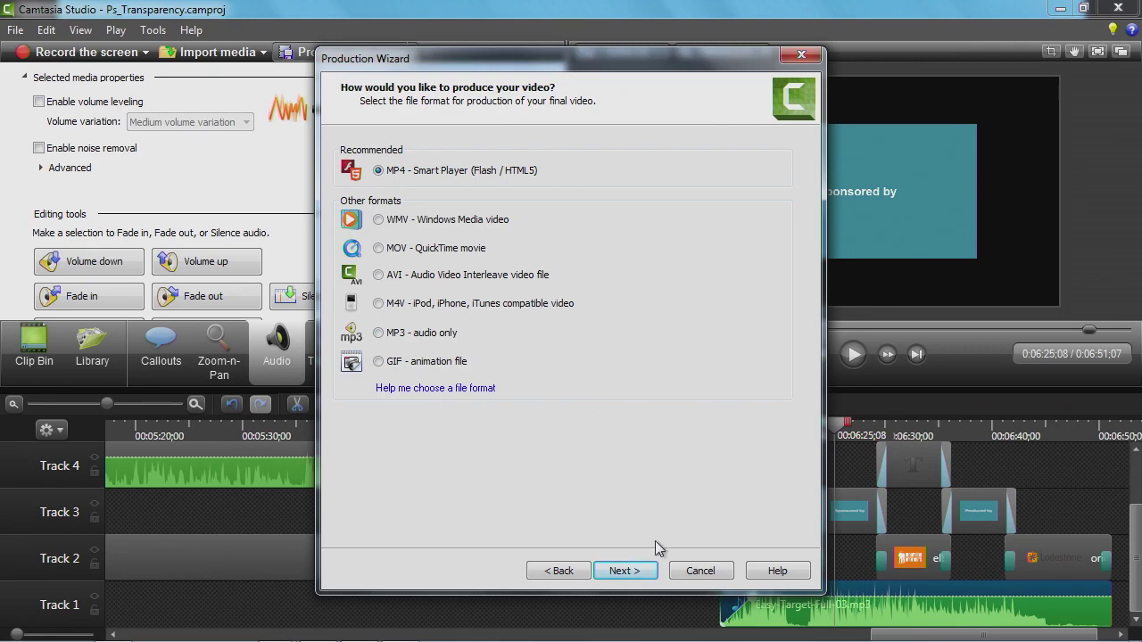
click(635, 571)
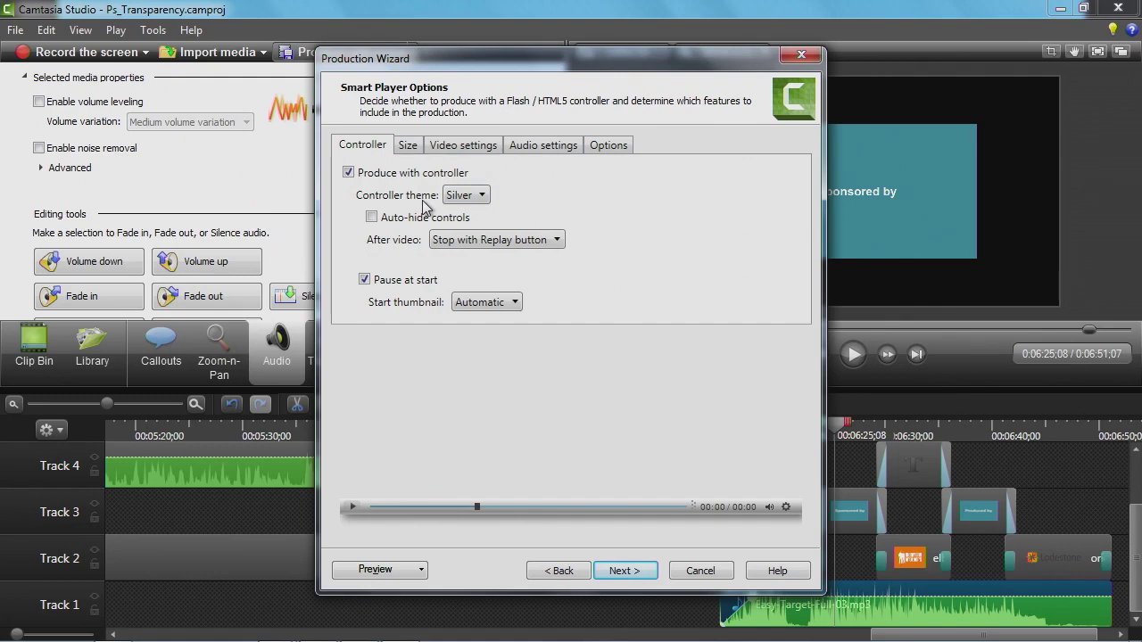
Try the Transparent, Classic, Black, Glossy and Flat Gray controller themes, and set the theme back to Silver
click(468, 196)
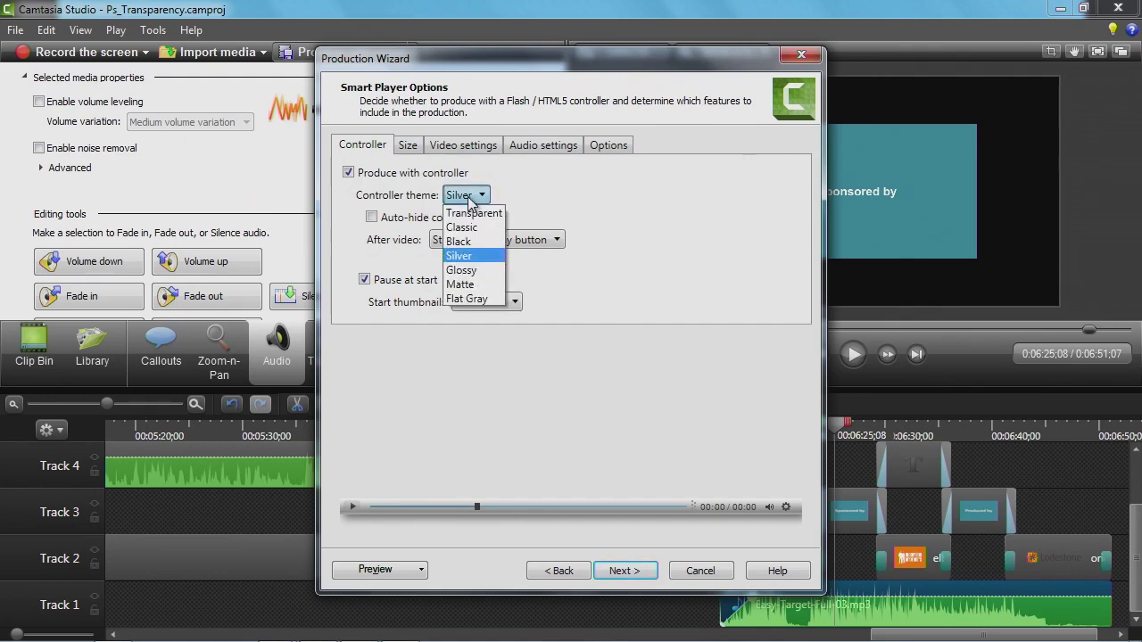
click(469, 216)
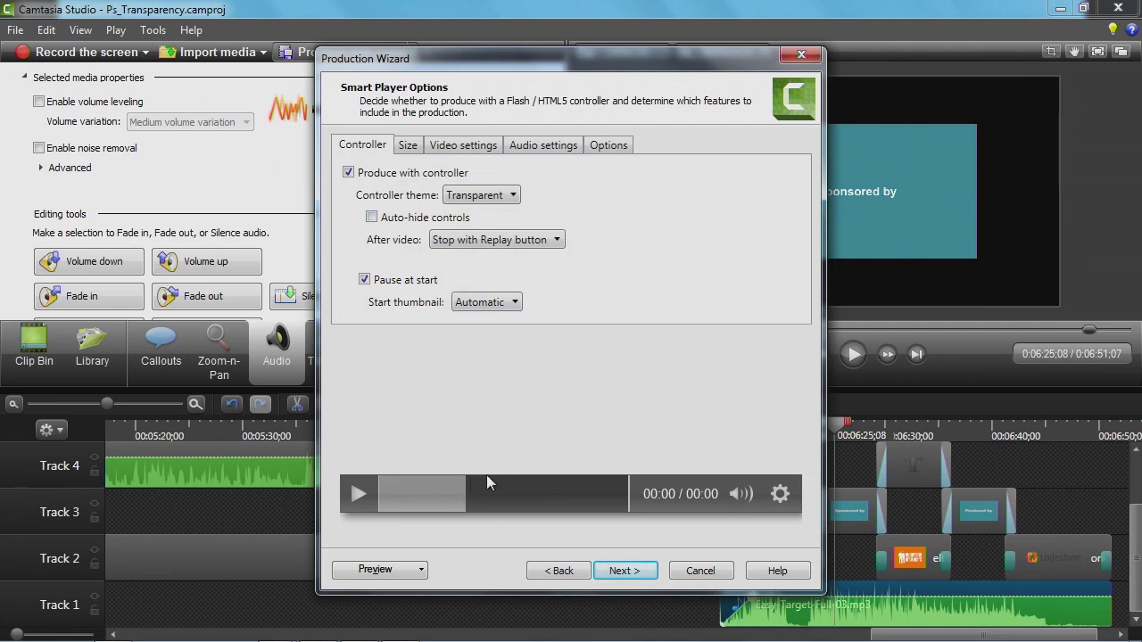
click(513, 195)
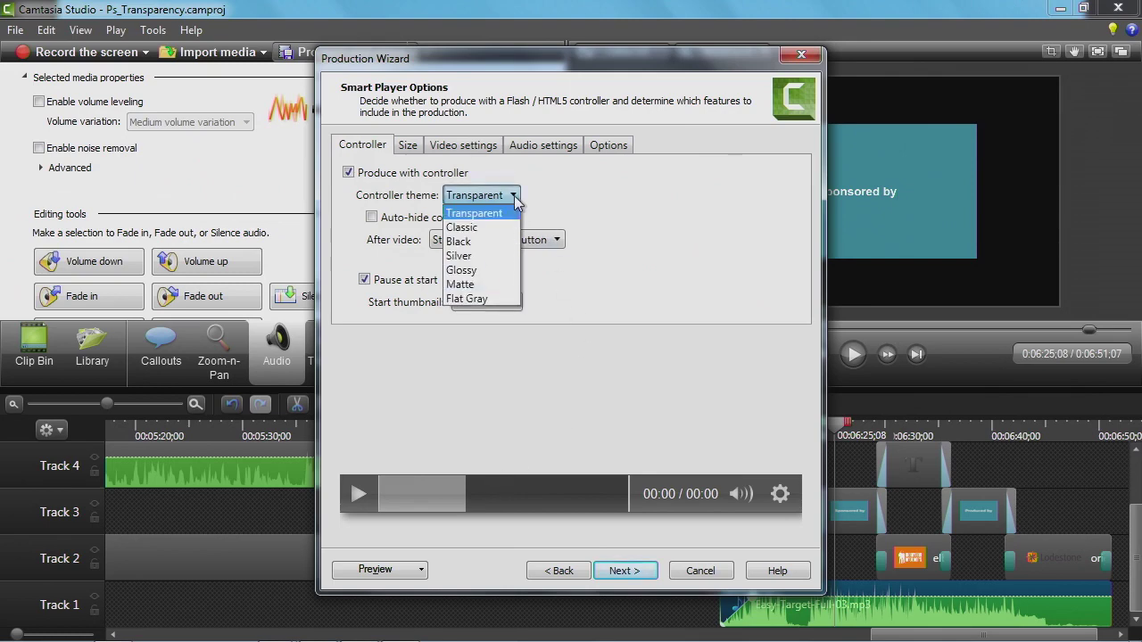
click(509, 225)
click(489, 197)
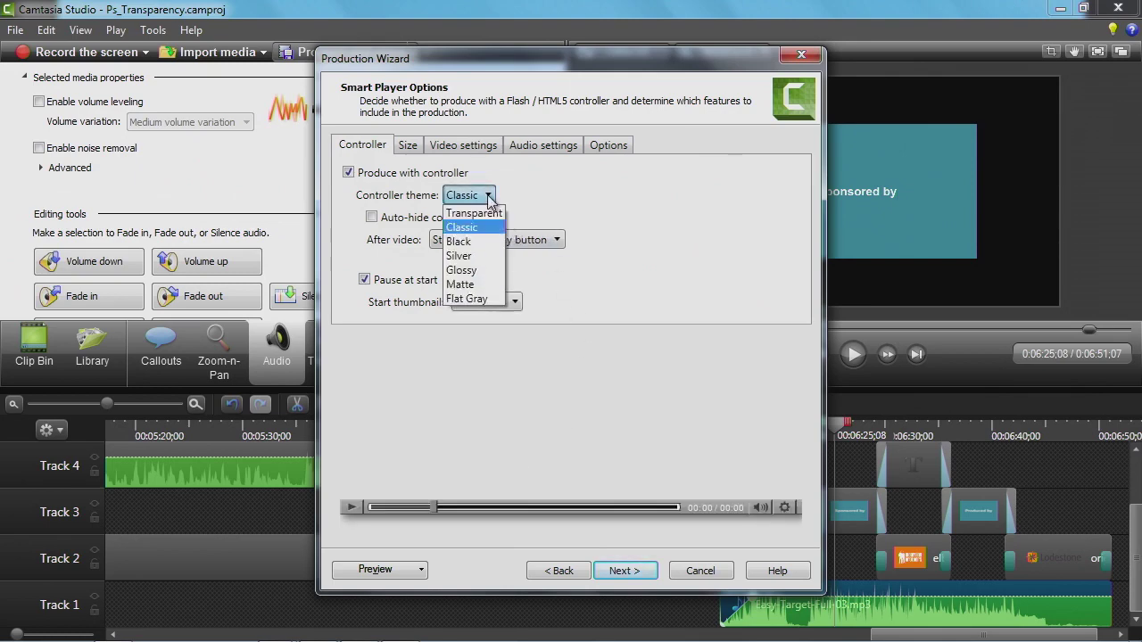
click(479, 241)
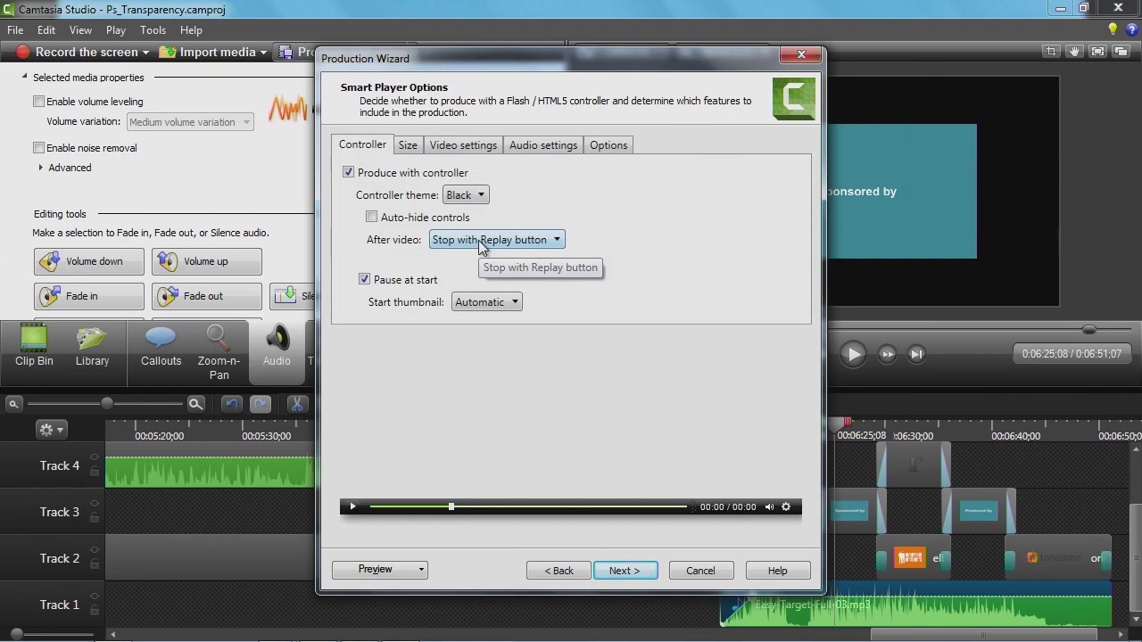
click(481, 240)
click(535, 207)
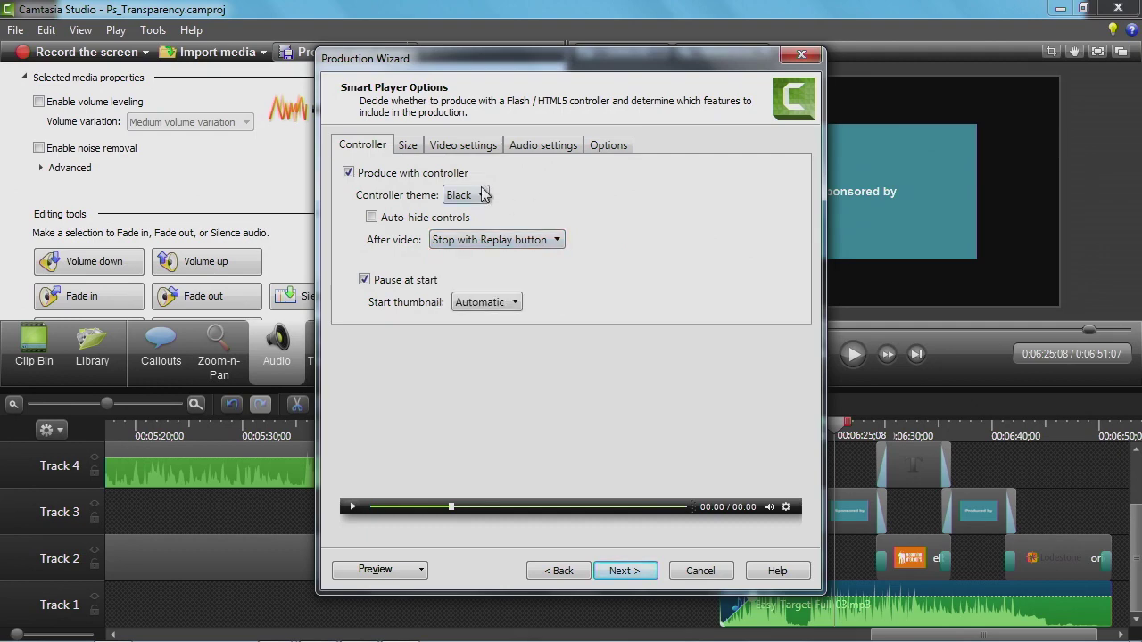
click(483, 195)
click(480, 268)
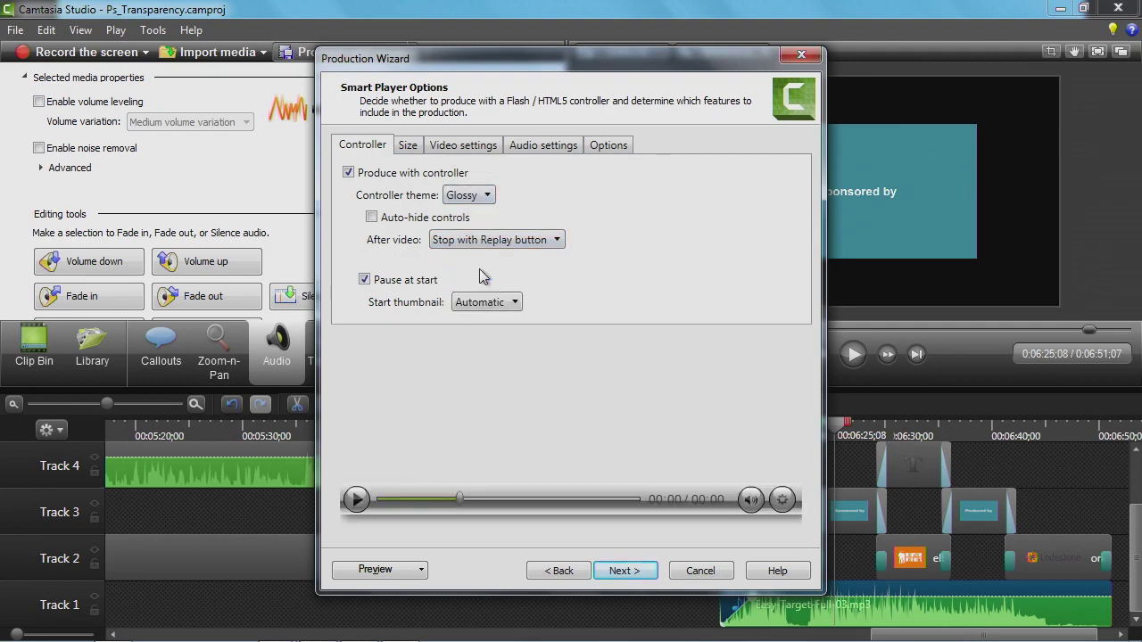
click(487, 195)
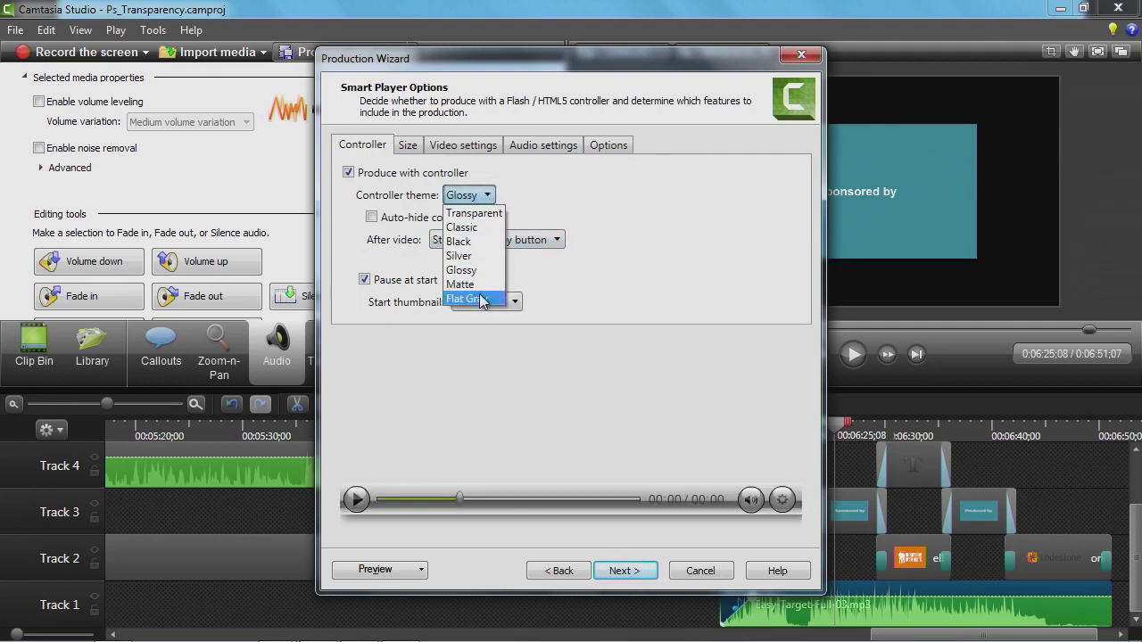
click(480, 300)
click(487, 195)
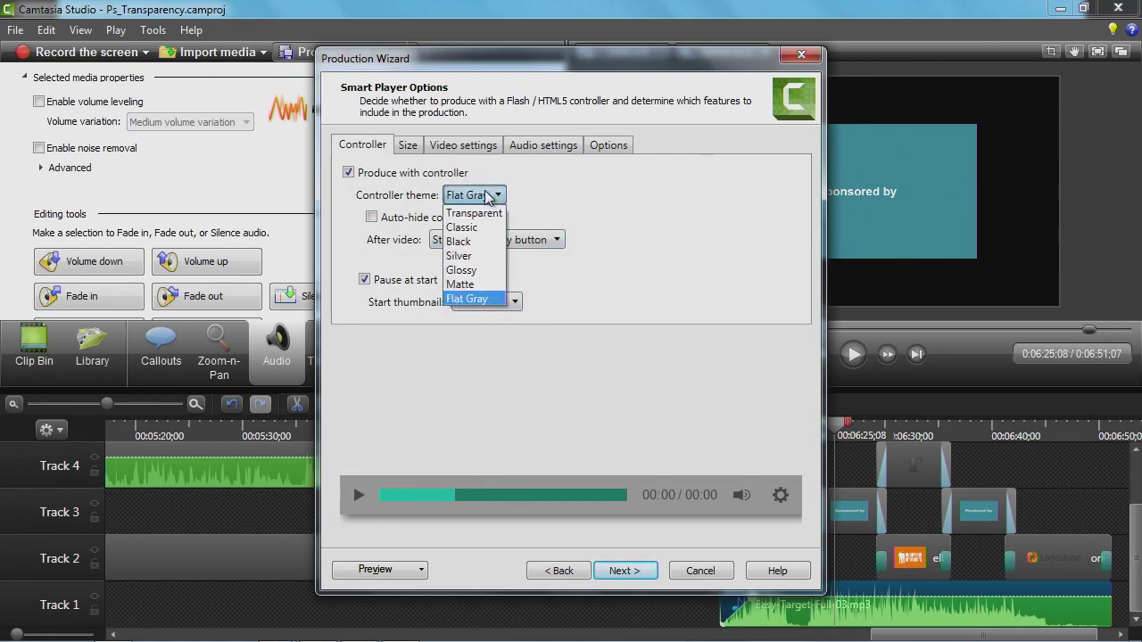
click(466, 255)
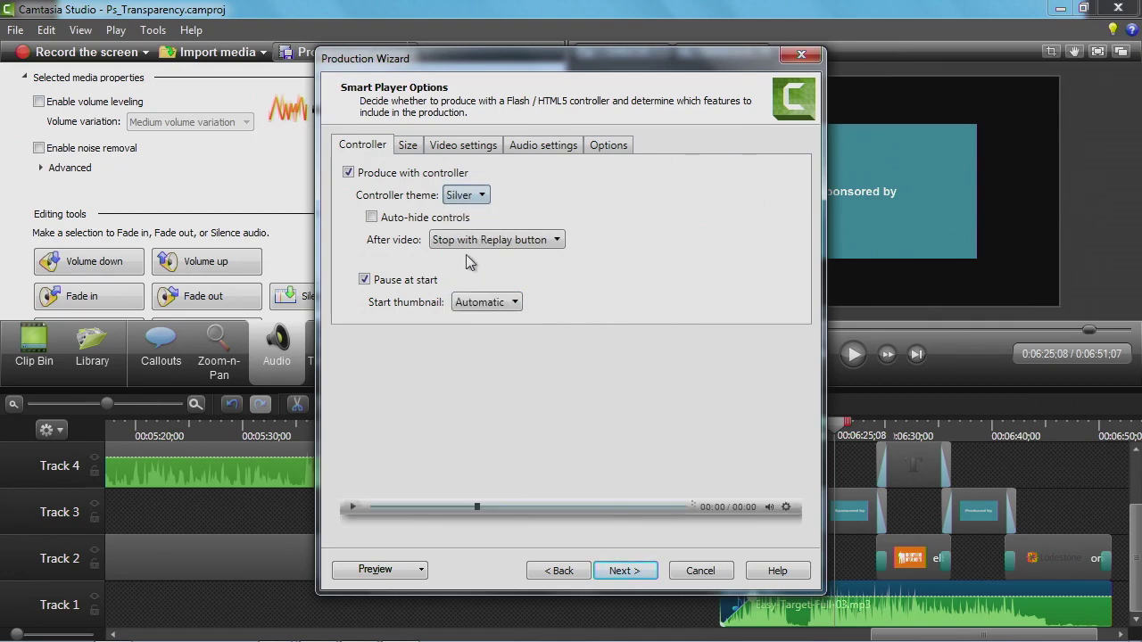
Try the Transparent controller theme with auto-hide controls, and restore the Silver theme without auto-hide
click(474, 202)
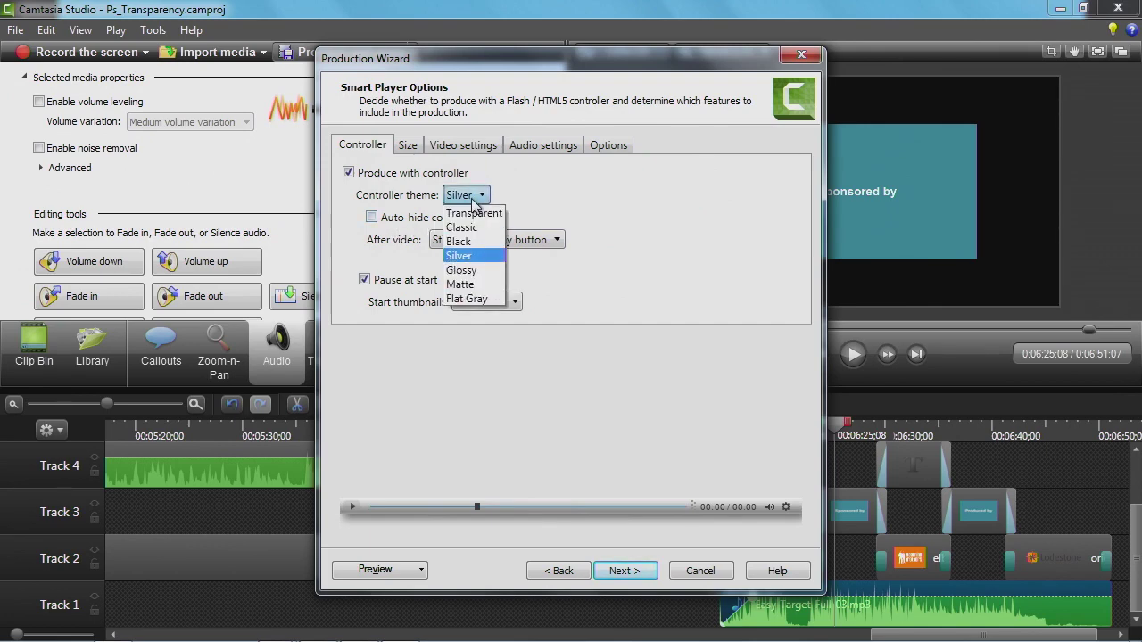
click(474, 215)
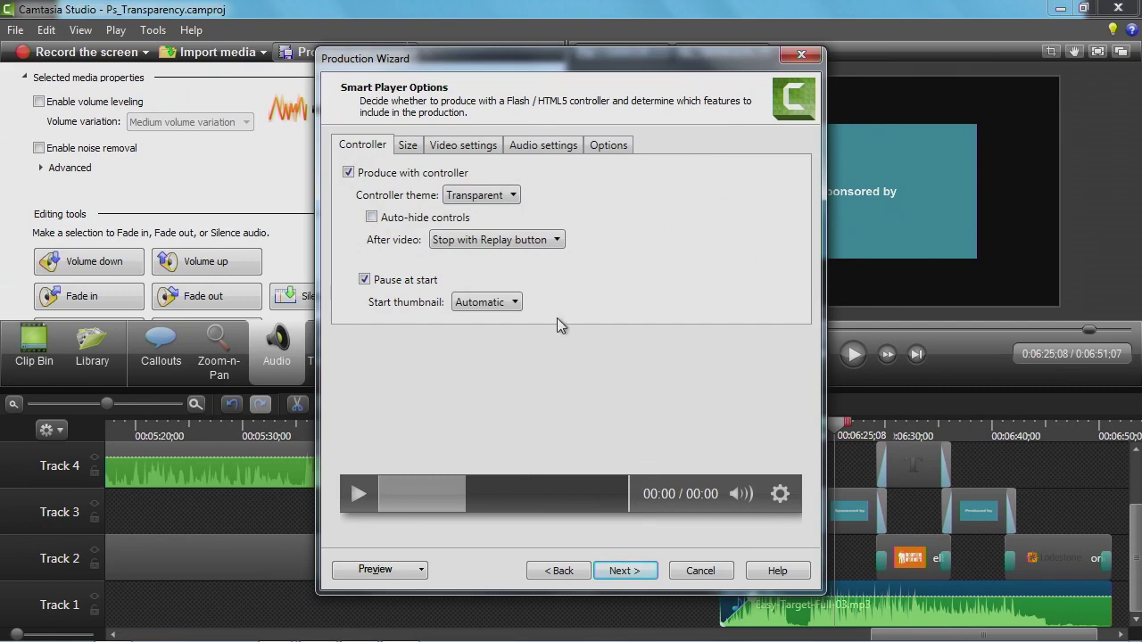
click(419, 220)
click(471, 200)
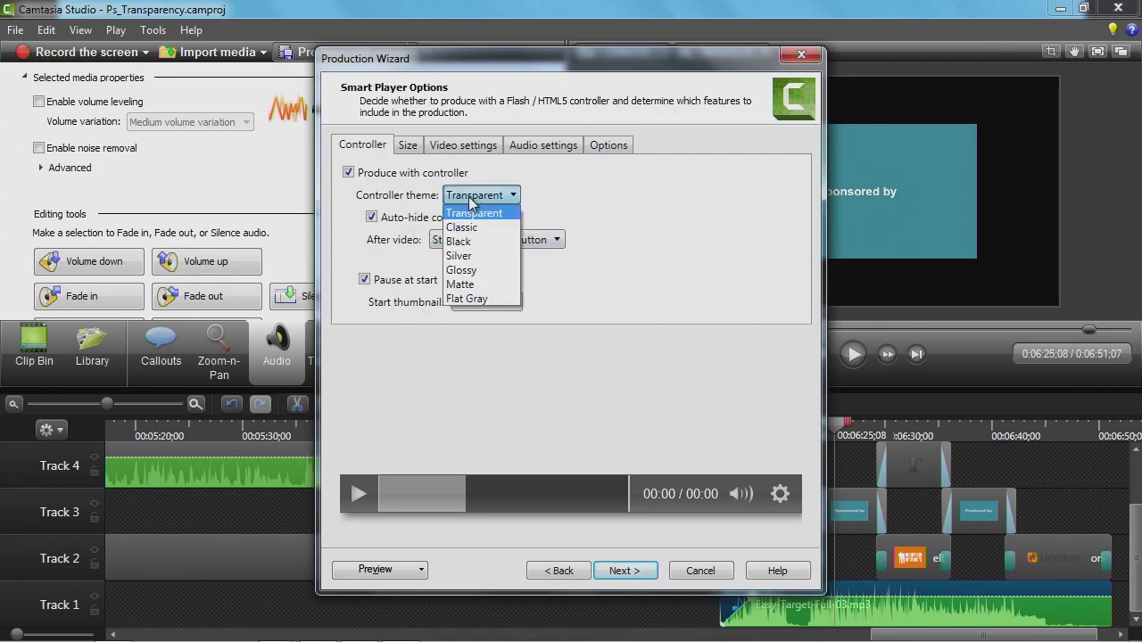
click(474, 258)
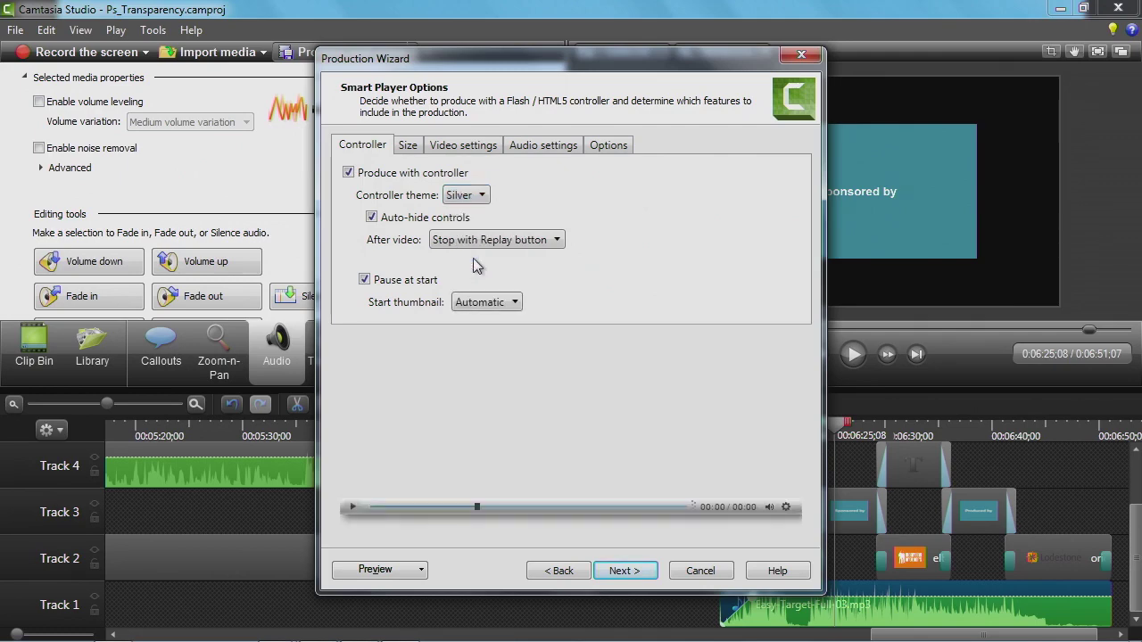
click(373, 219)
Look through the after-video actions, try choosing an image file as start thumbnail, and return the thumbnail to Automatic
click(481, 246)
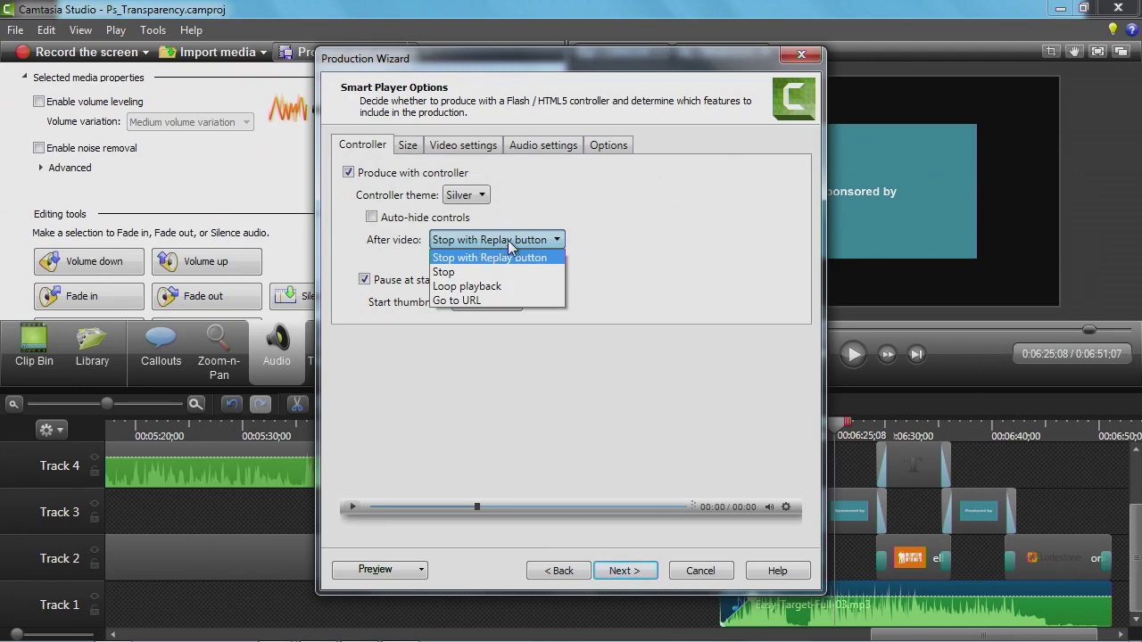
click(617, 226)
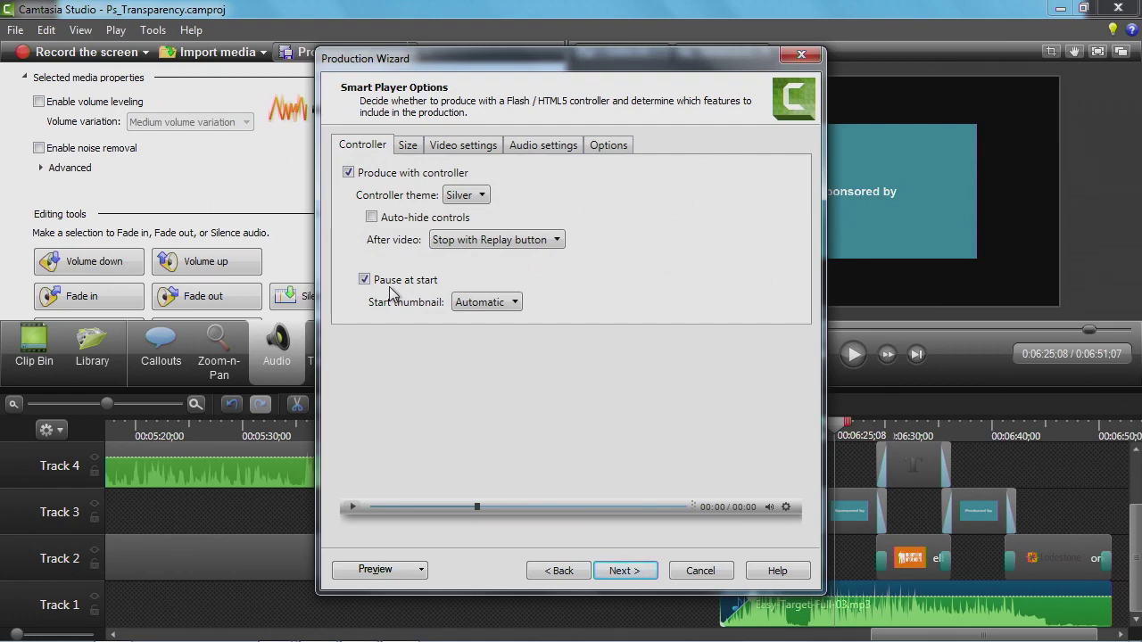
click(466, 303)
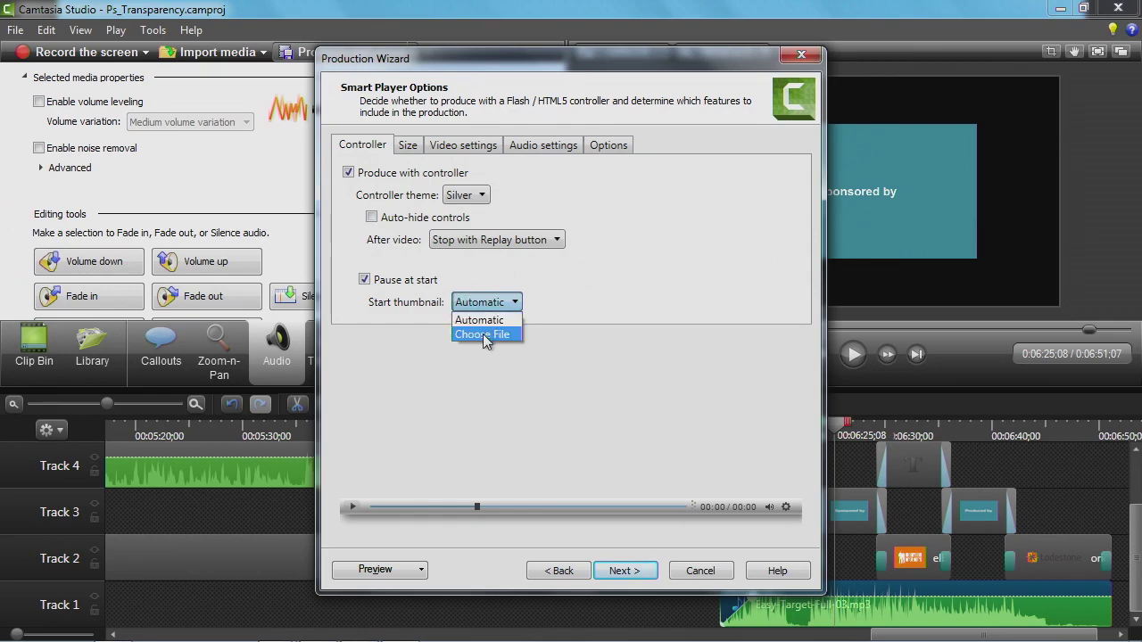
click(483, 333)
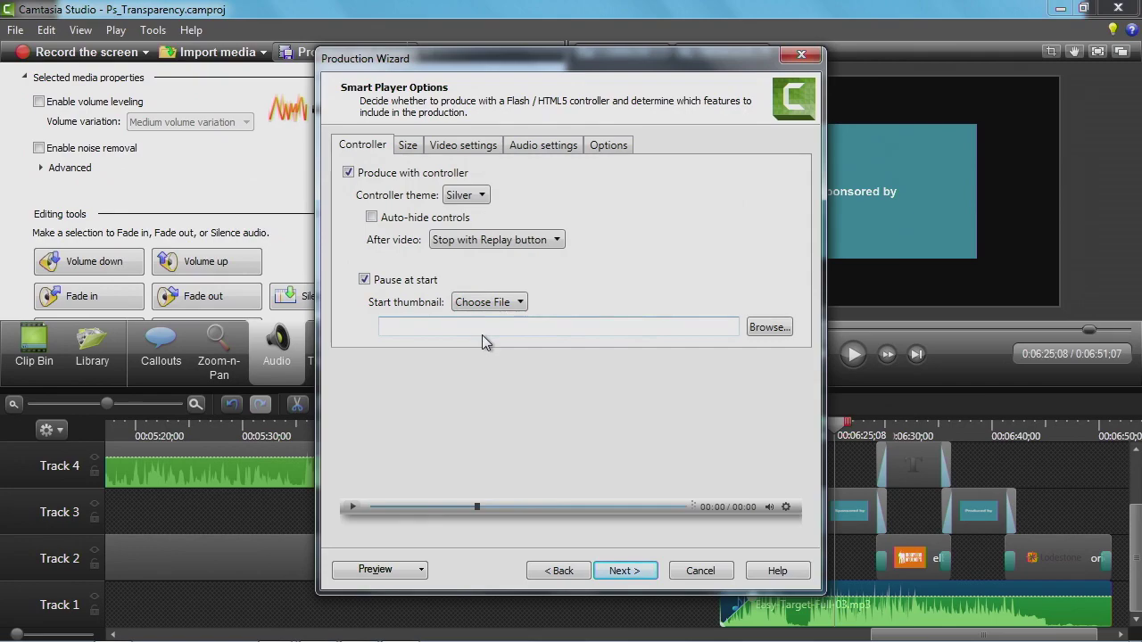
click(756, 328)
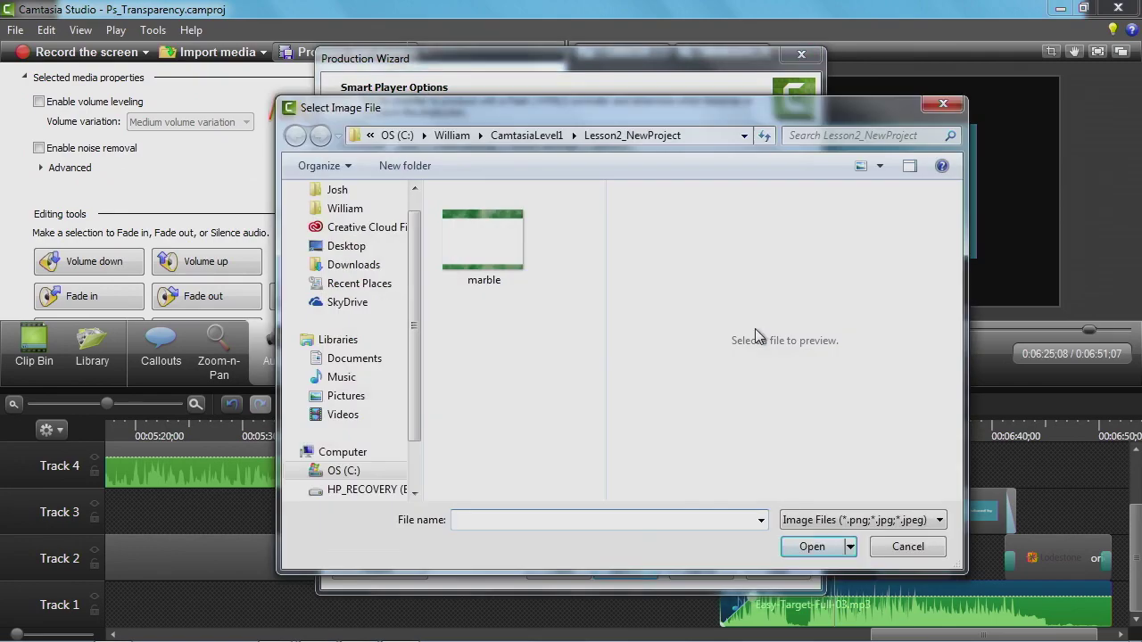
click(794, 519)
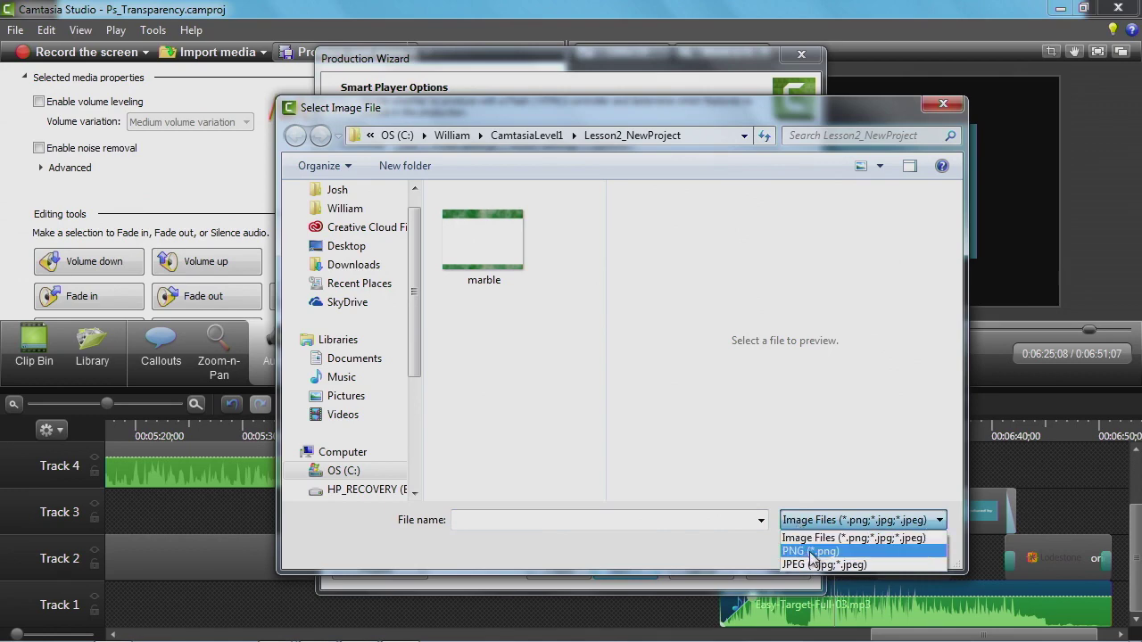
click(811, 538)
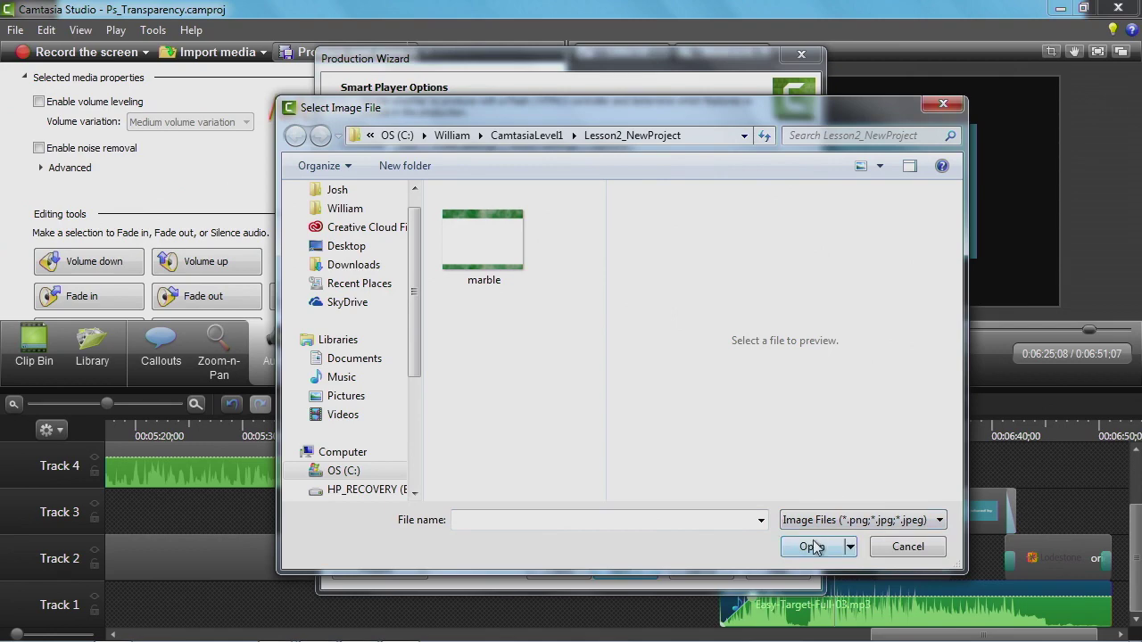
click(880, 548)
click(473, 303)
click(481, 318)
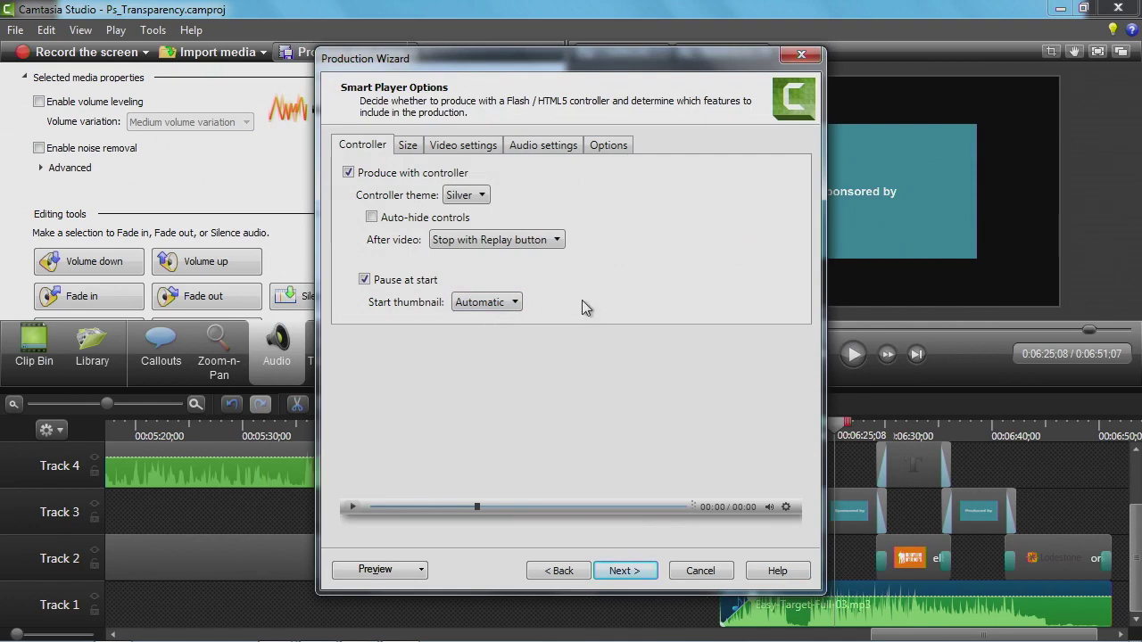
Check the embed size and video size of the production
click(408, 147)
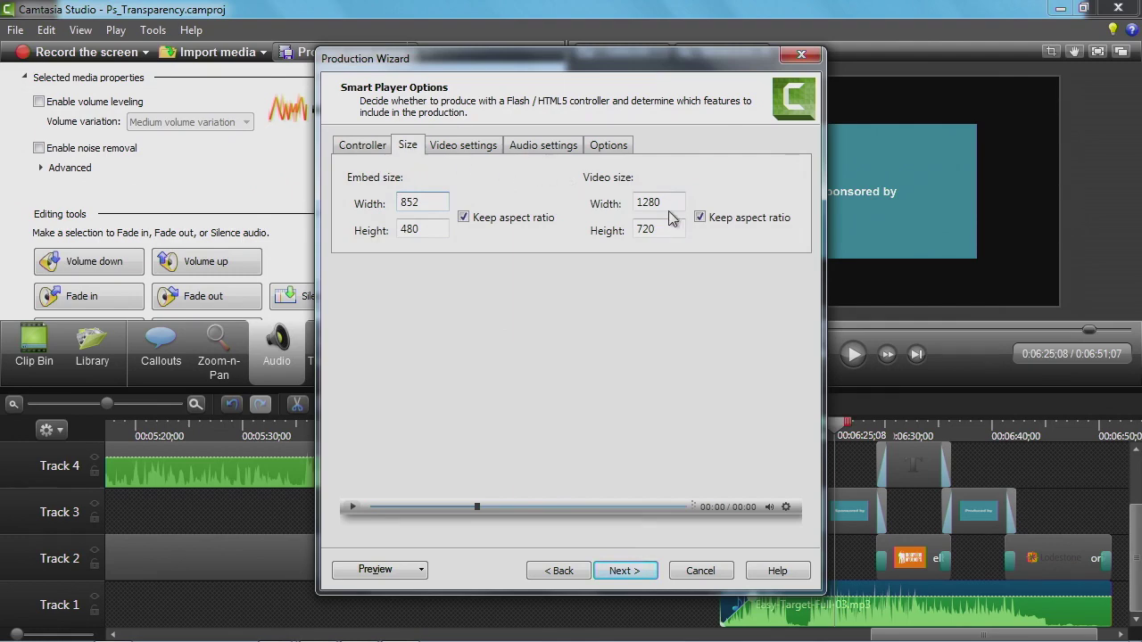
click(429, 197)
click(401, 205)
Try raising the video encoding quality to 83%, and set it back to 50%
click(454, 145)
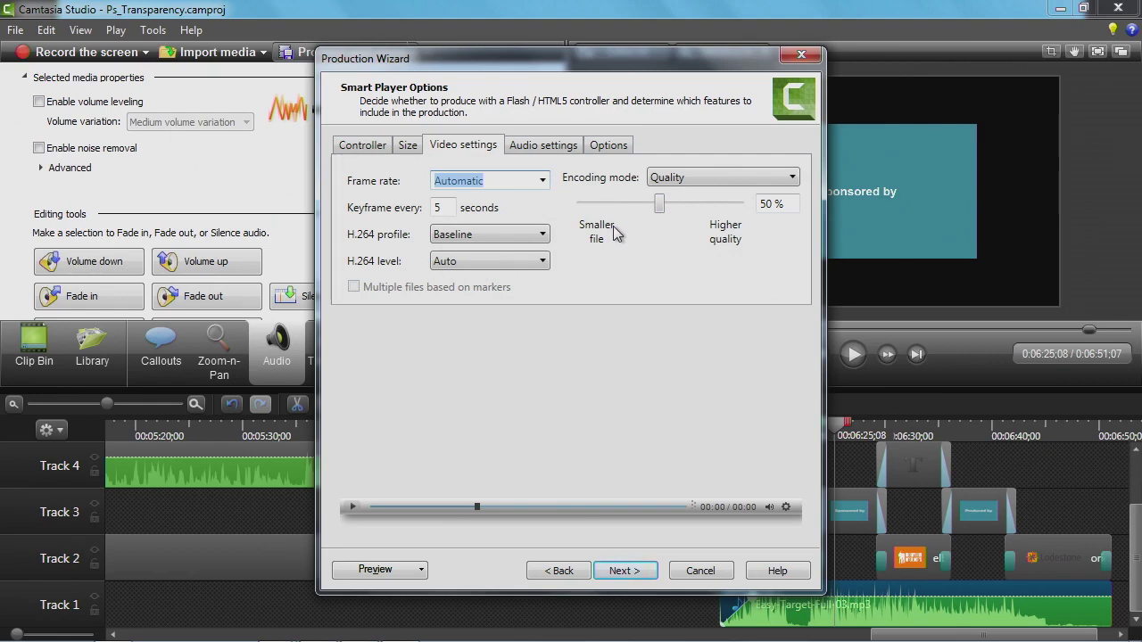
click(661, 207)
drag(660, 210, 716, 214)
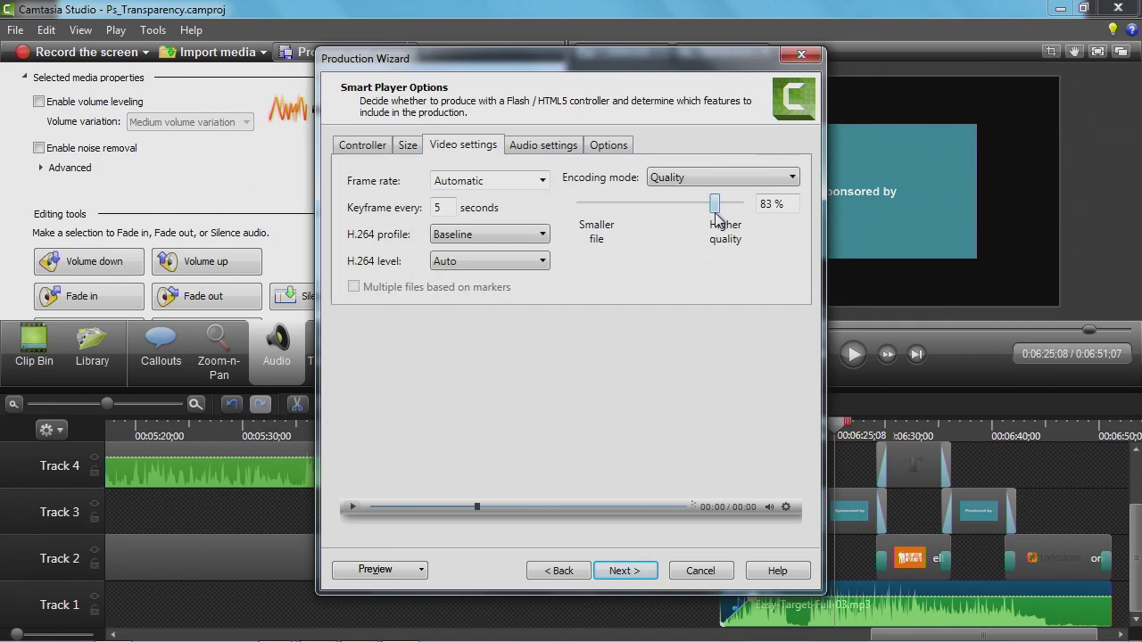
drag(771, 206, 754, 207)
text(50)
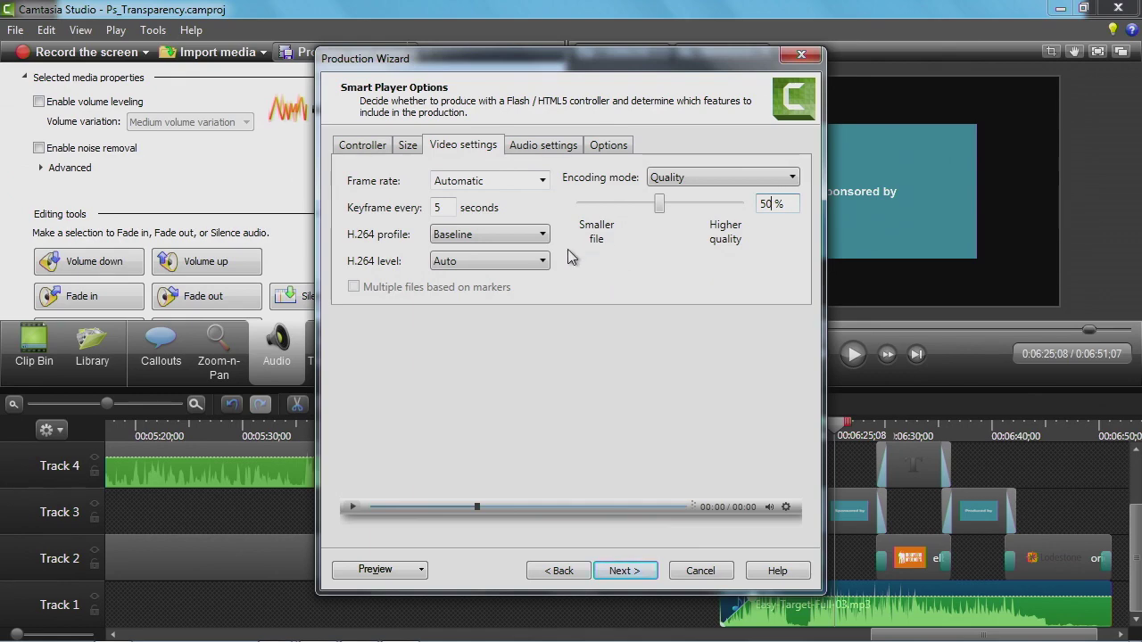
Review the available audio bit rates, keep 128 kbps, and check the table of contents, caption and quiz options
click(544, 150)
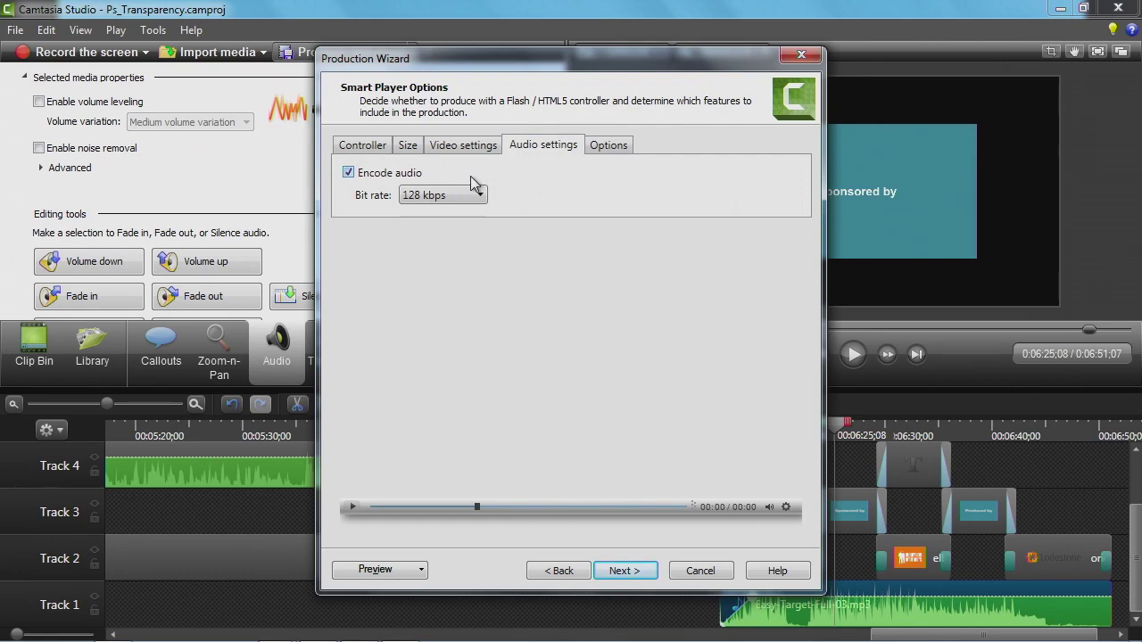
click(457, 196)
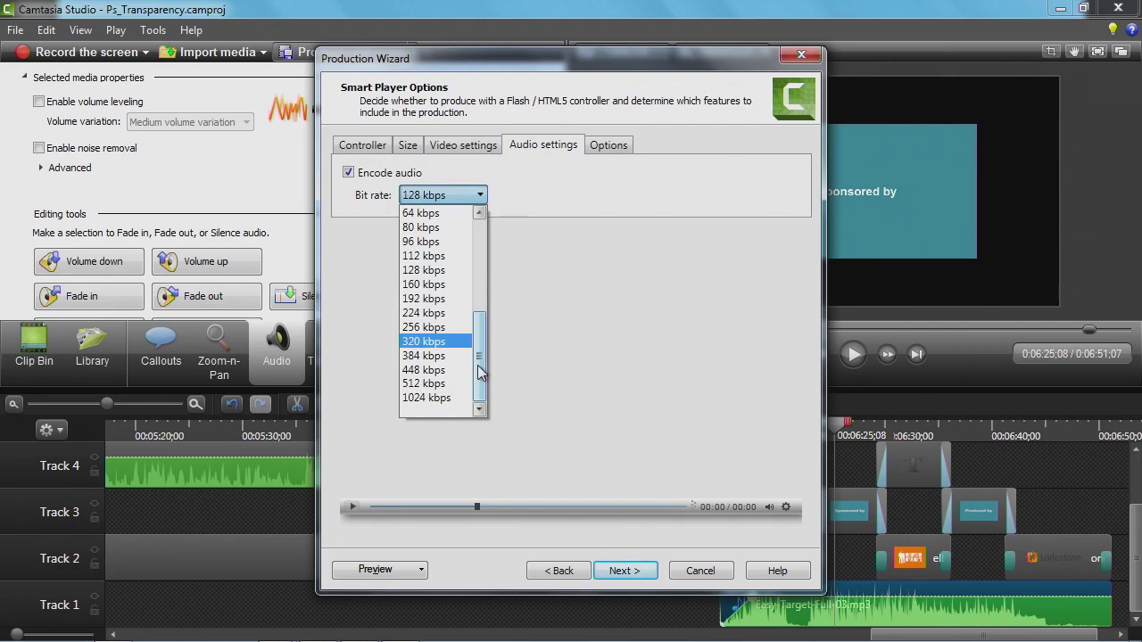
drag(479, 373, 484, 341)
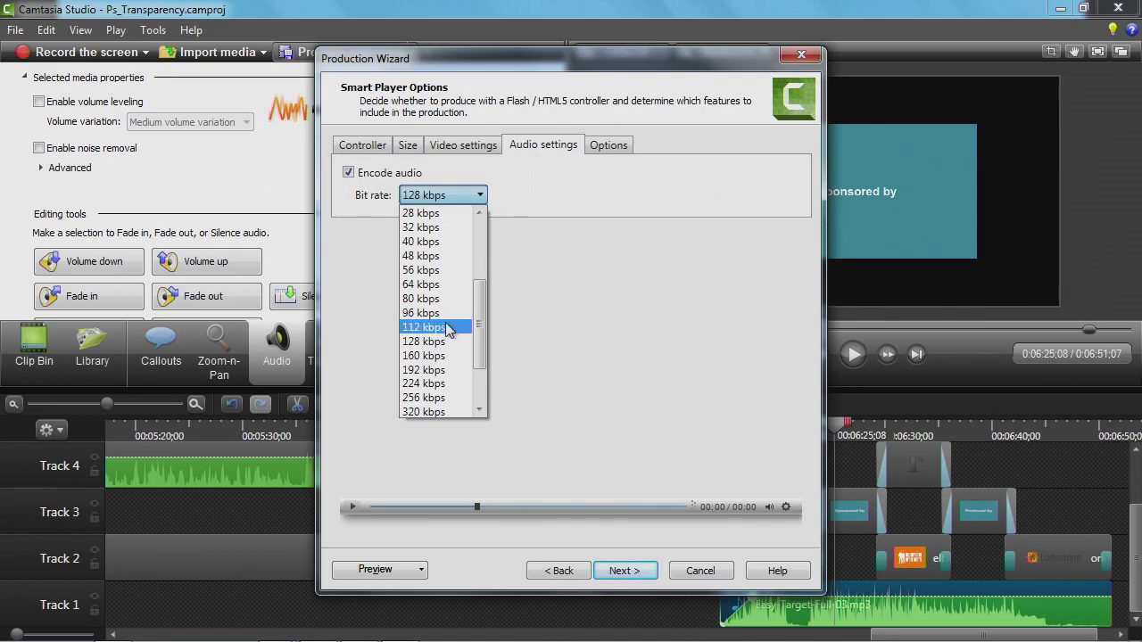
click(449, 343)
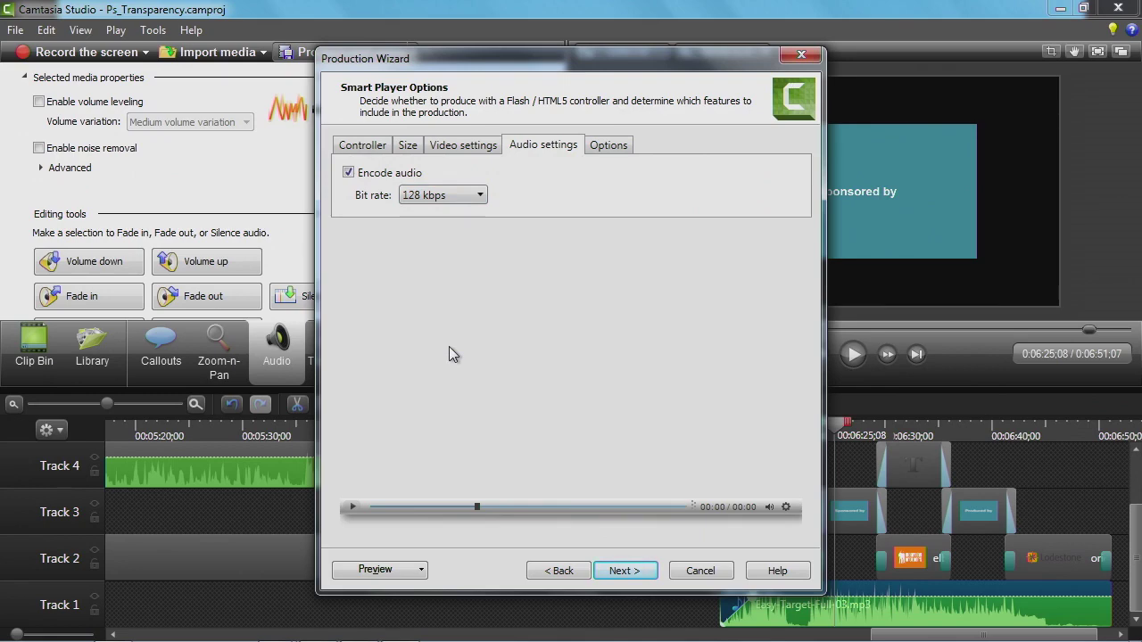
click(608, 145)
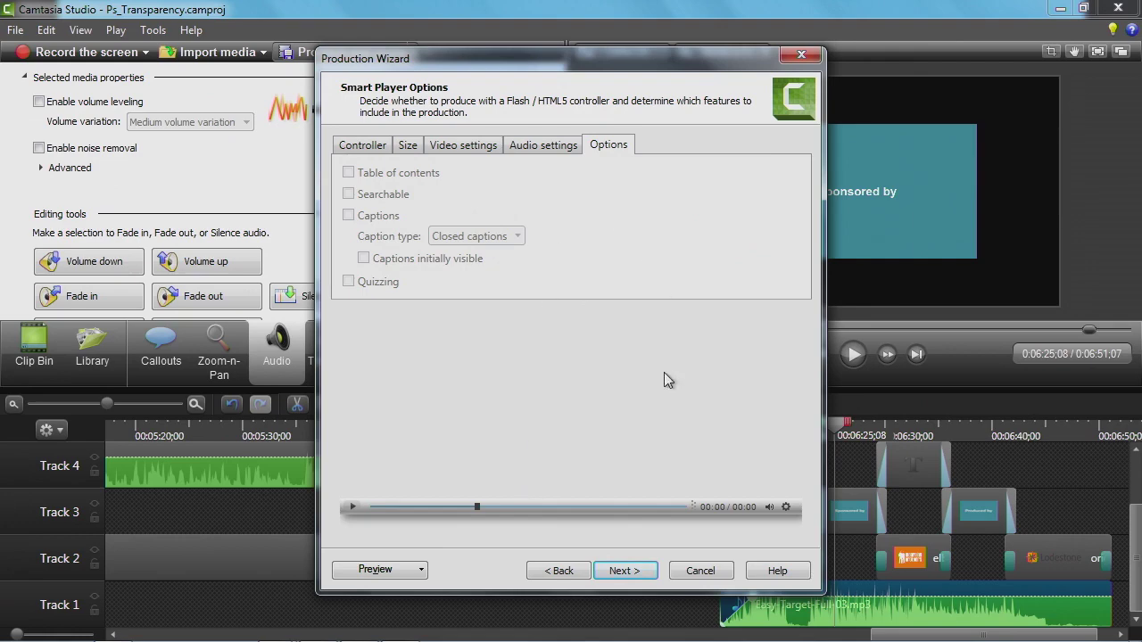
Continue to the video options and review the video's project information fields without changing them
click(625, 571)
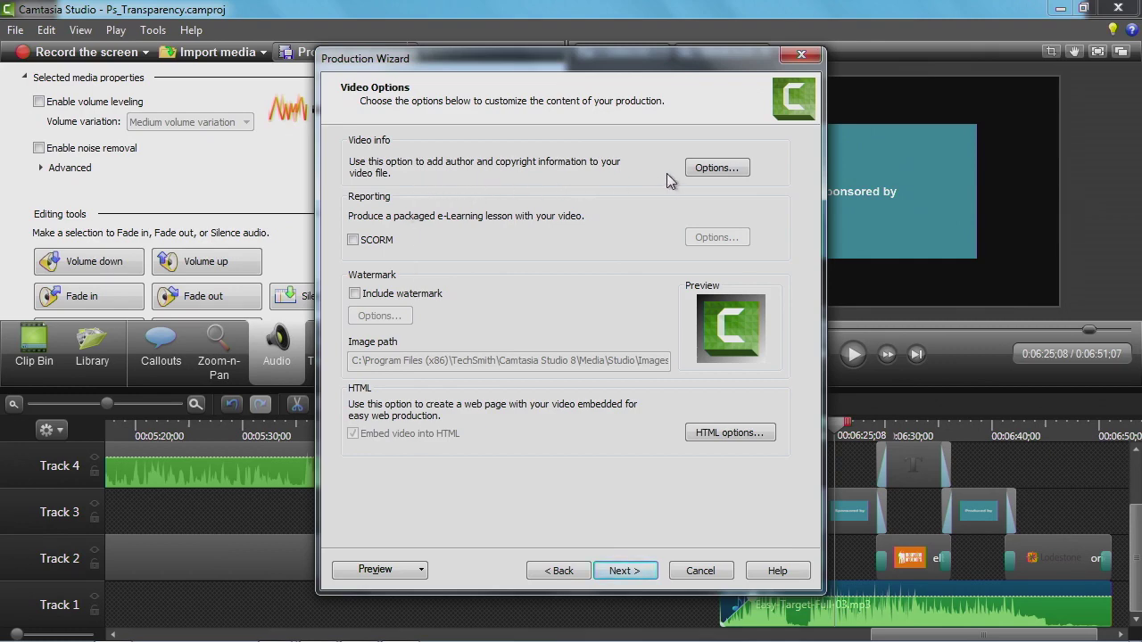
click(710, 169)
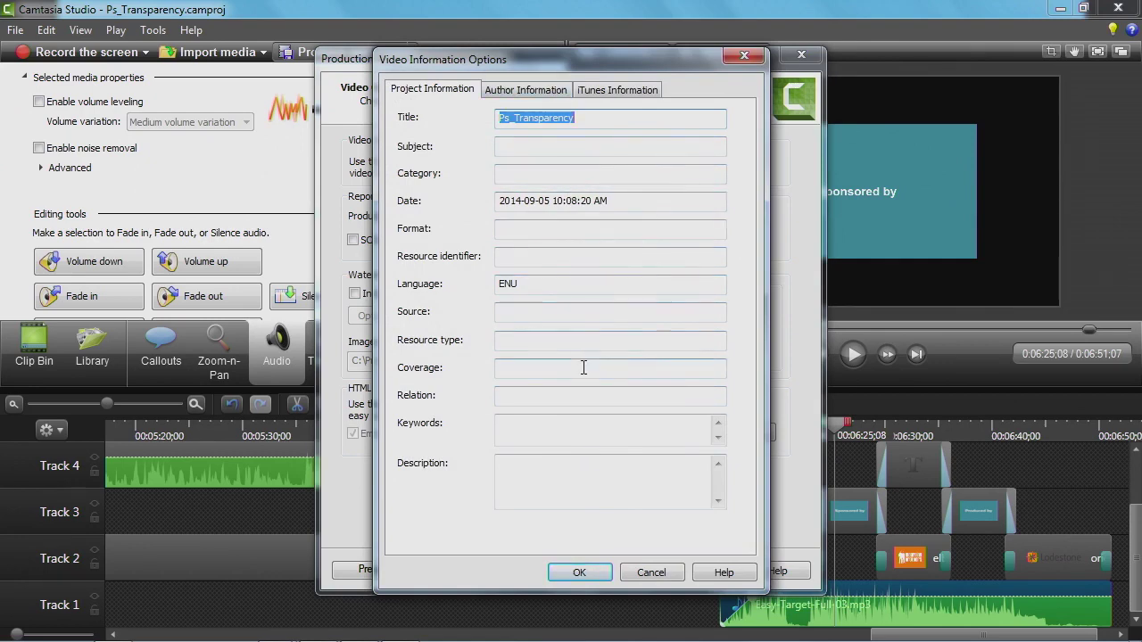
click(658, 572)
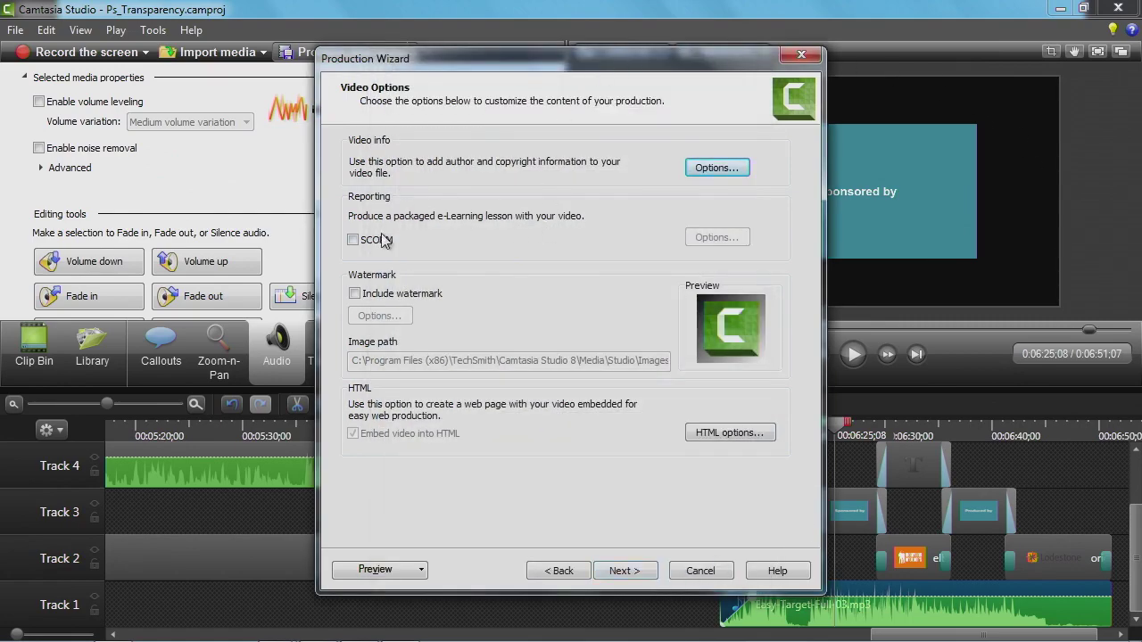
Try enabling SCORM reporting, look over its manifest options, and turn SCORM off again
click(354, 241)
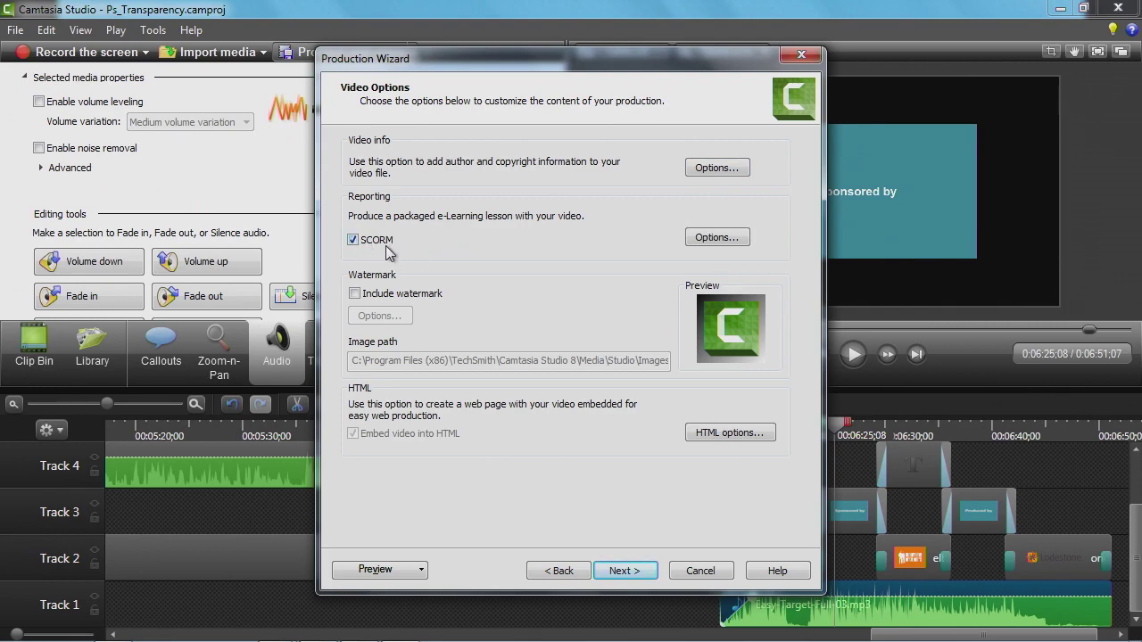
click(694, 239)
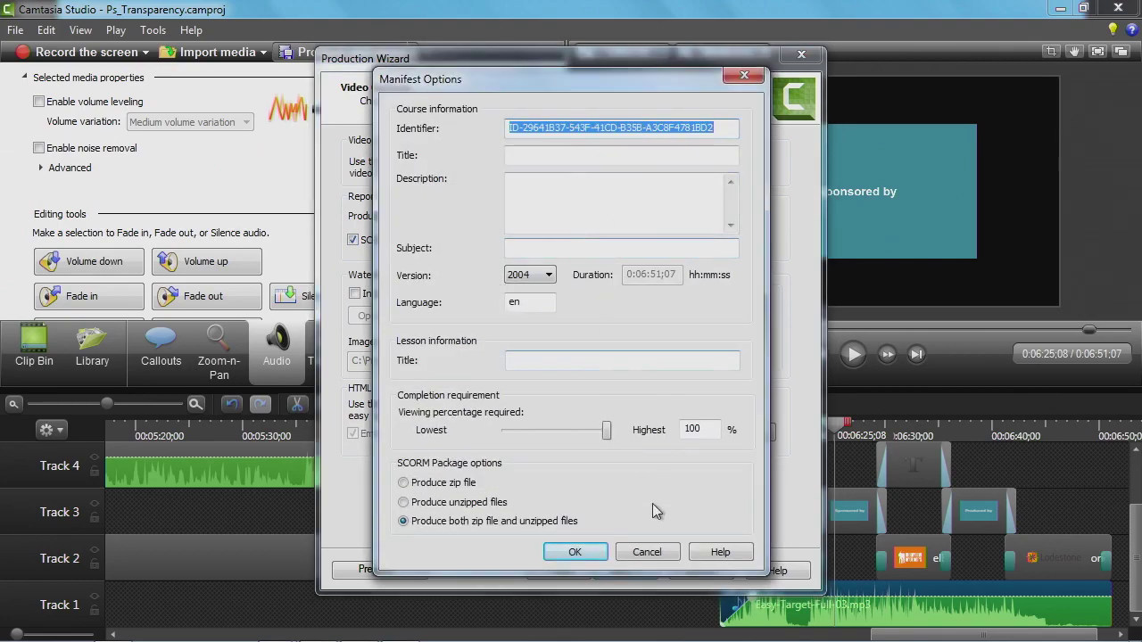
click(660, 552)
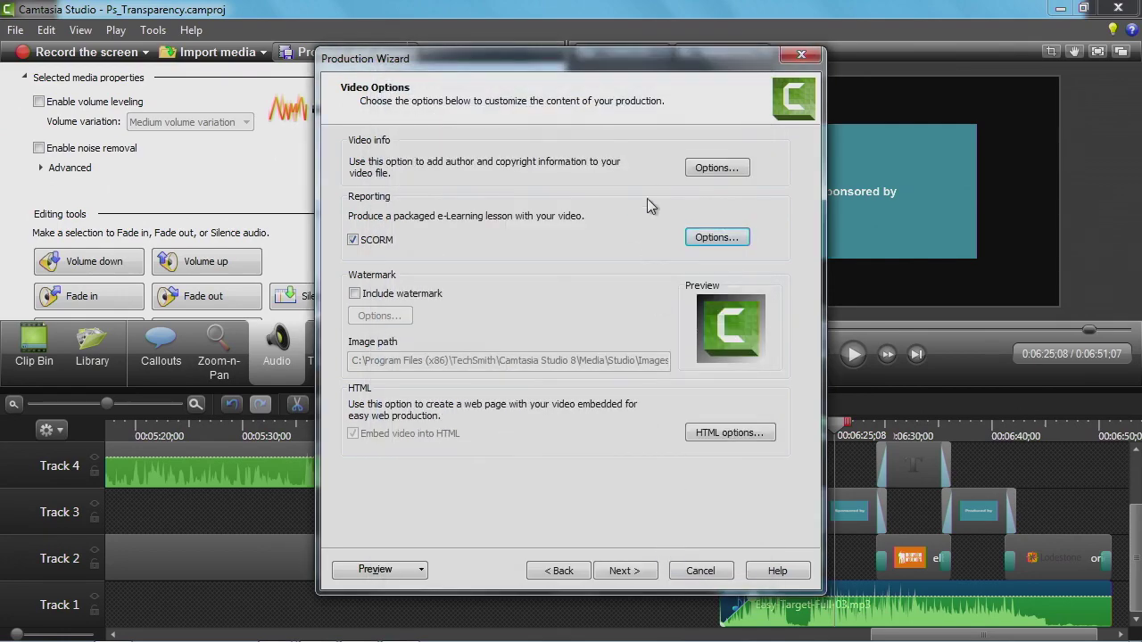
click(386, 239)
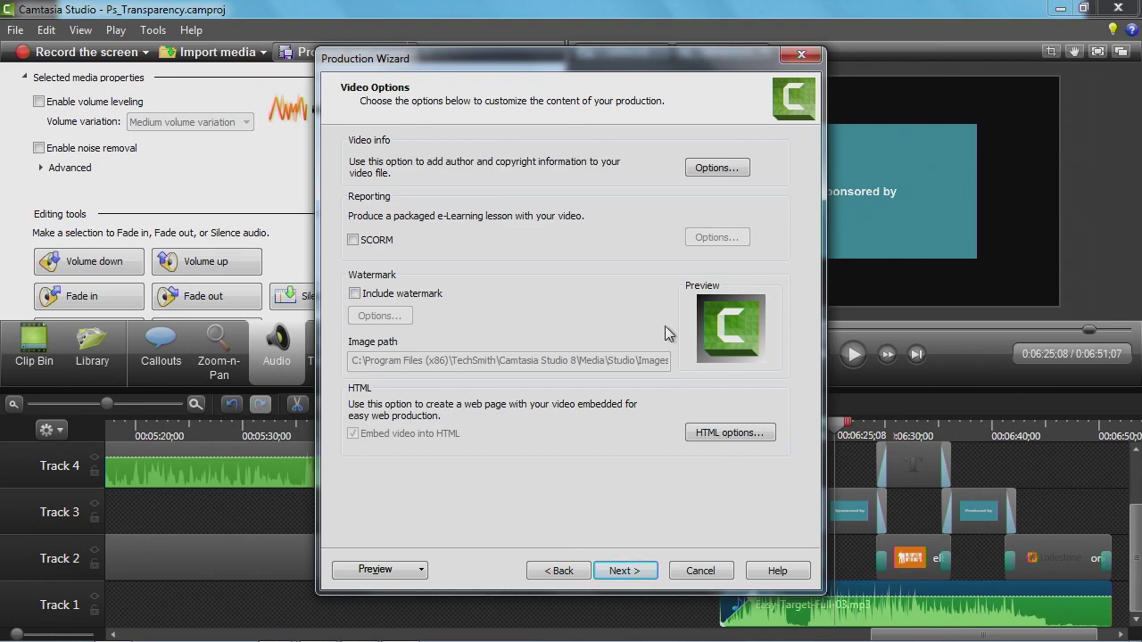
Include a watermark, try it in several corners and the top center of the frame, and return it to the lower-right corner
click(417, 298)
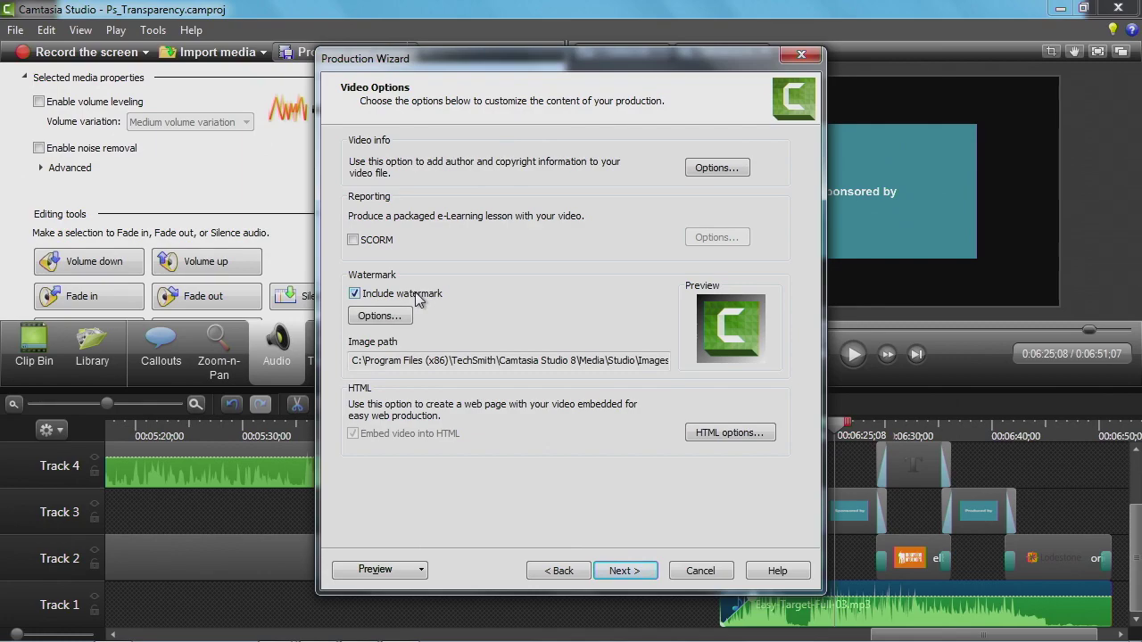
click(391, 318)
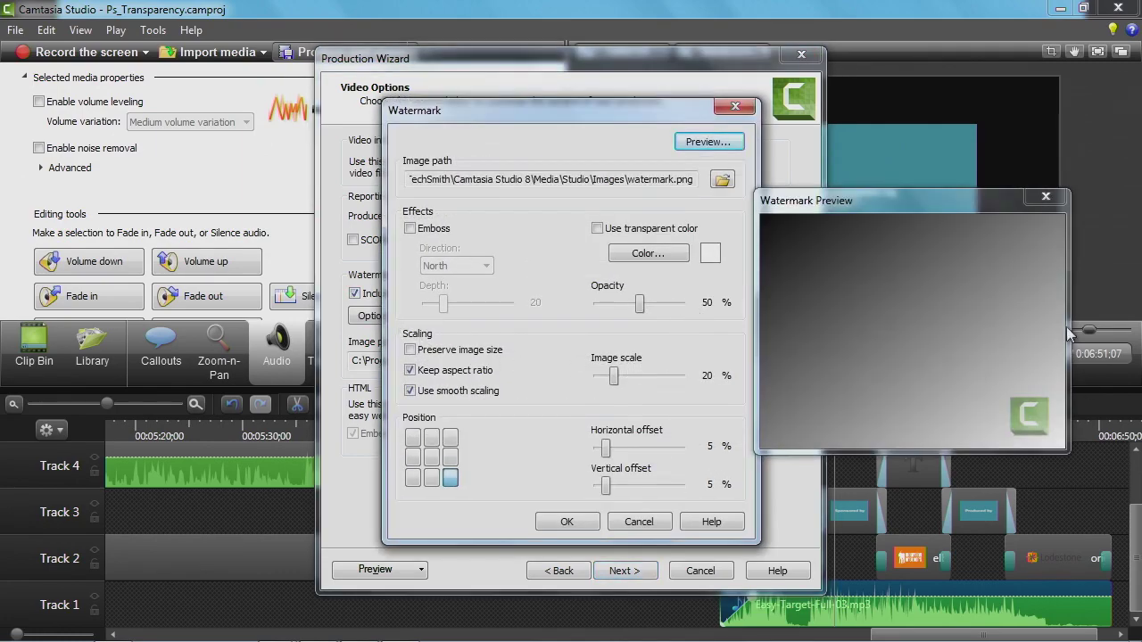
click(413, 438)
click(413, 478)
click(451, 479)
click(451, 438)
click(433, 439)
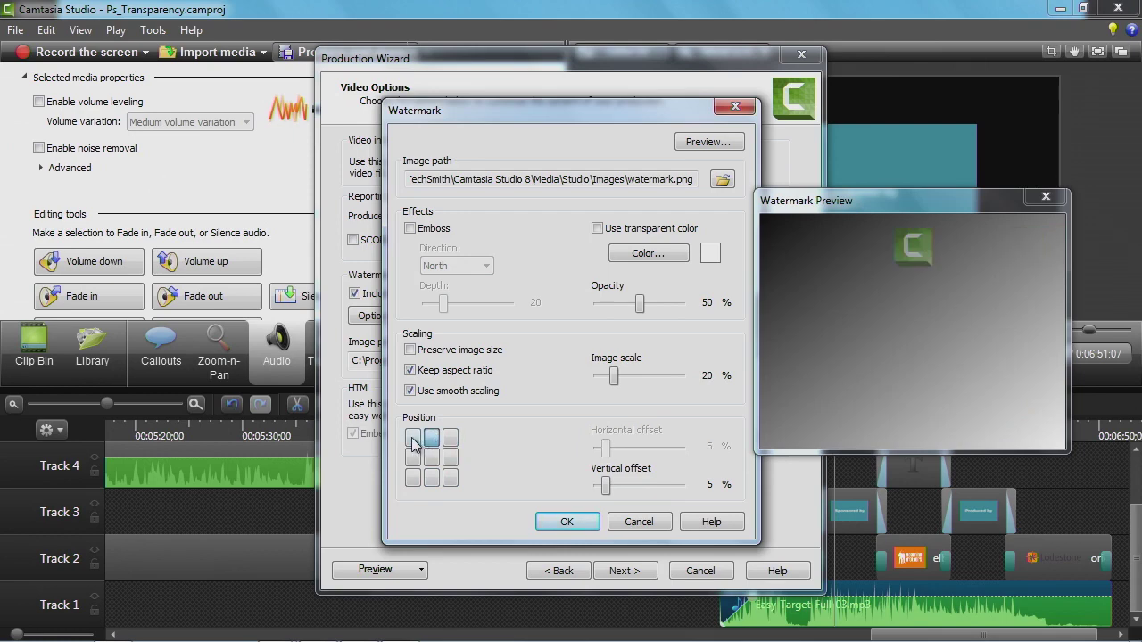
click(414, 438)
click(451, 479)
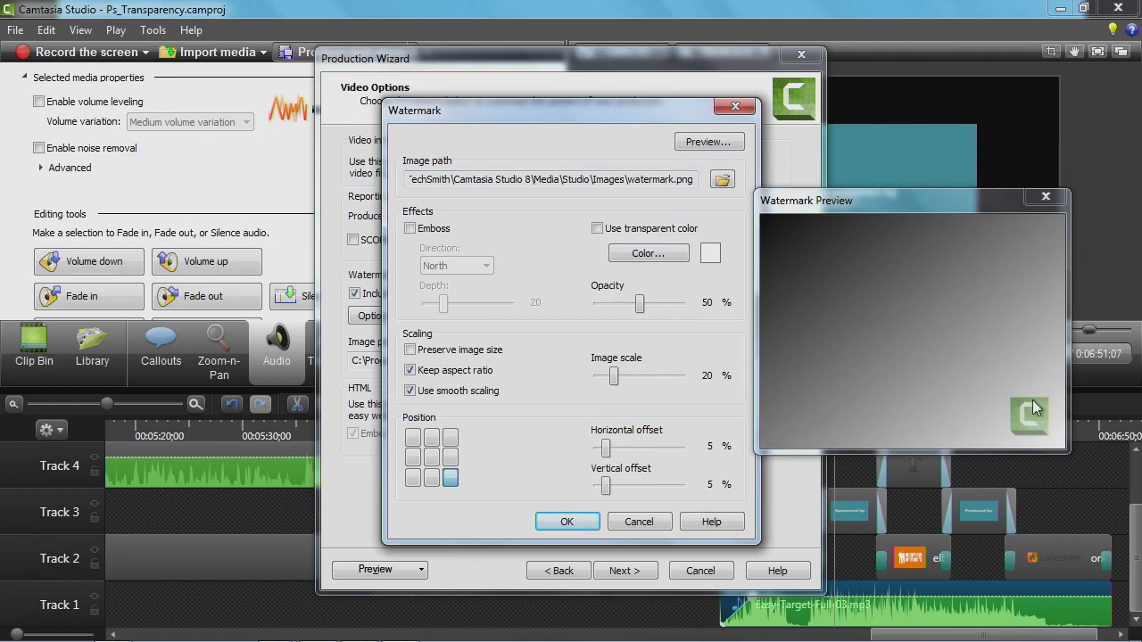
Try edutechLIVEbug-18 from the Lesson3_ImportMedia images folder as the watermark, and exclude the watermark from the production
click(723, 181)
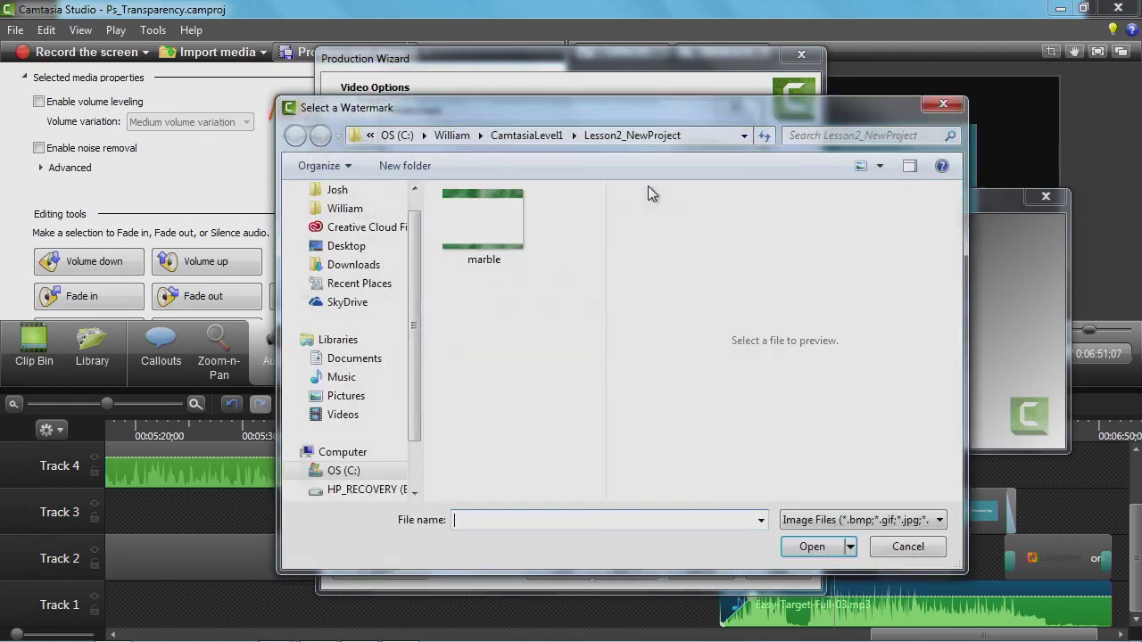
click(563, 136)
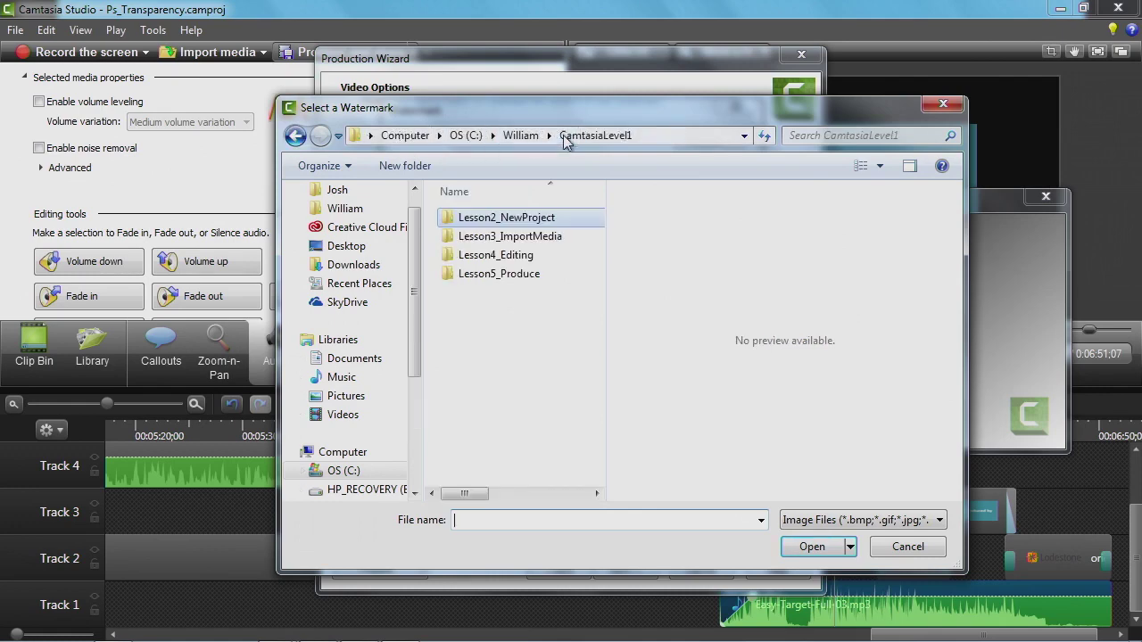
double_click(528, 236)
double_click(529, 219)
double_click(482, 237)
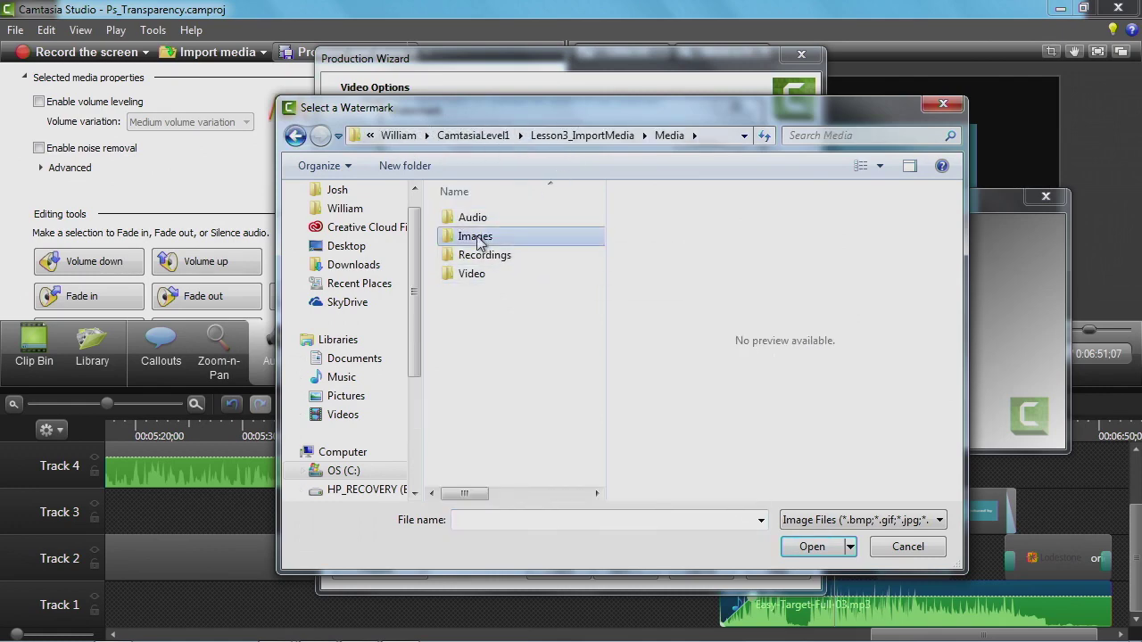
click(476, 221)
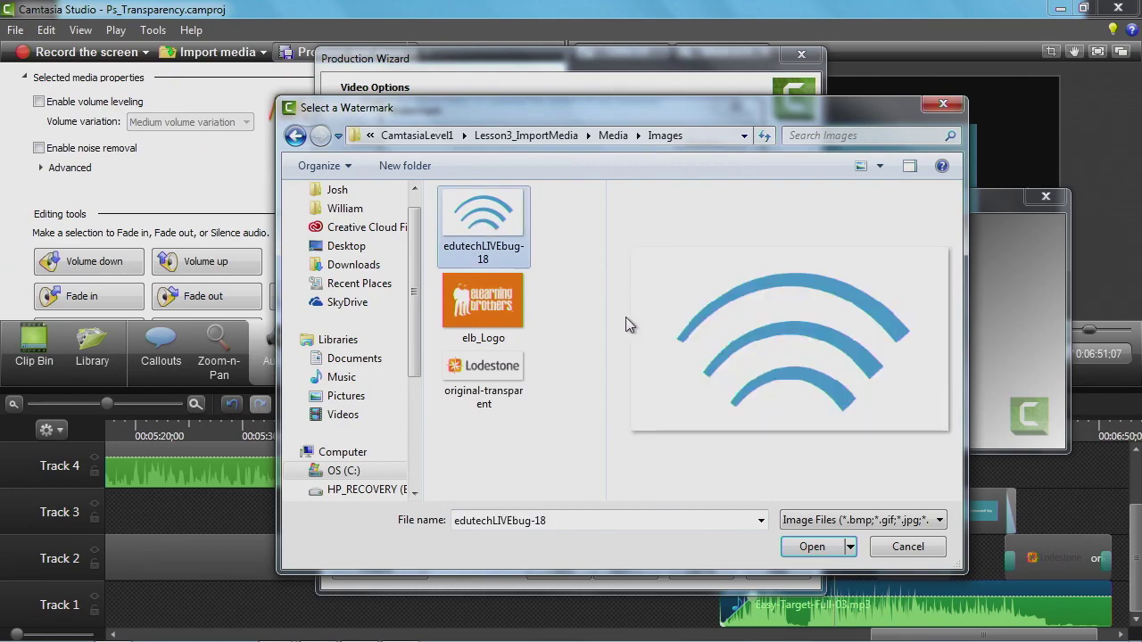
click(788, 541)
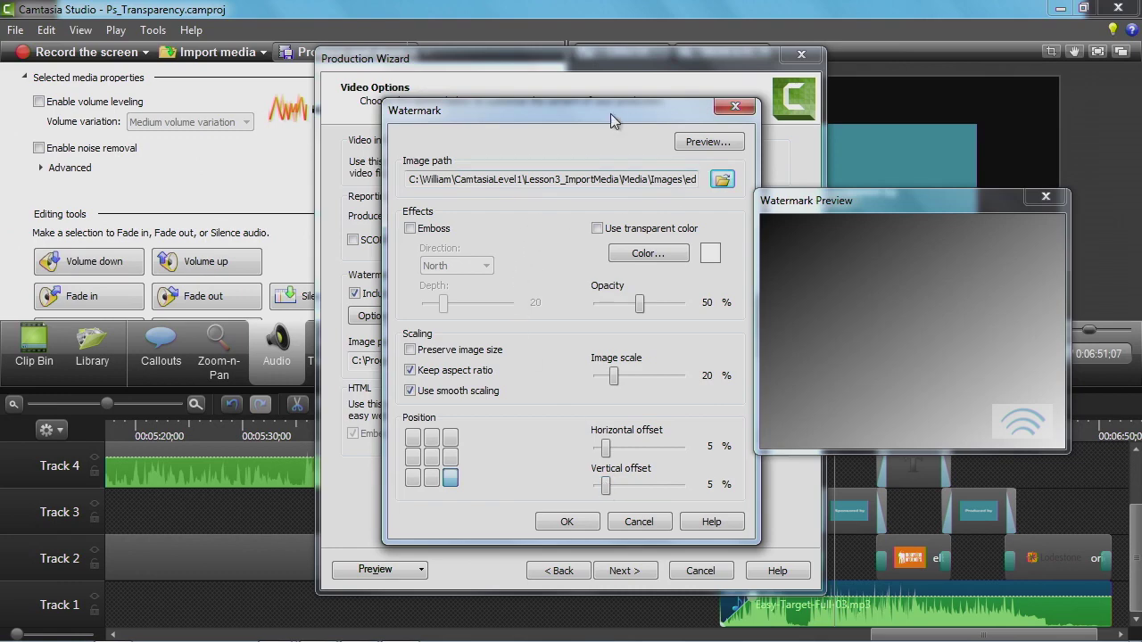
click(567, 522)
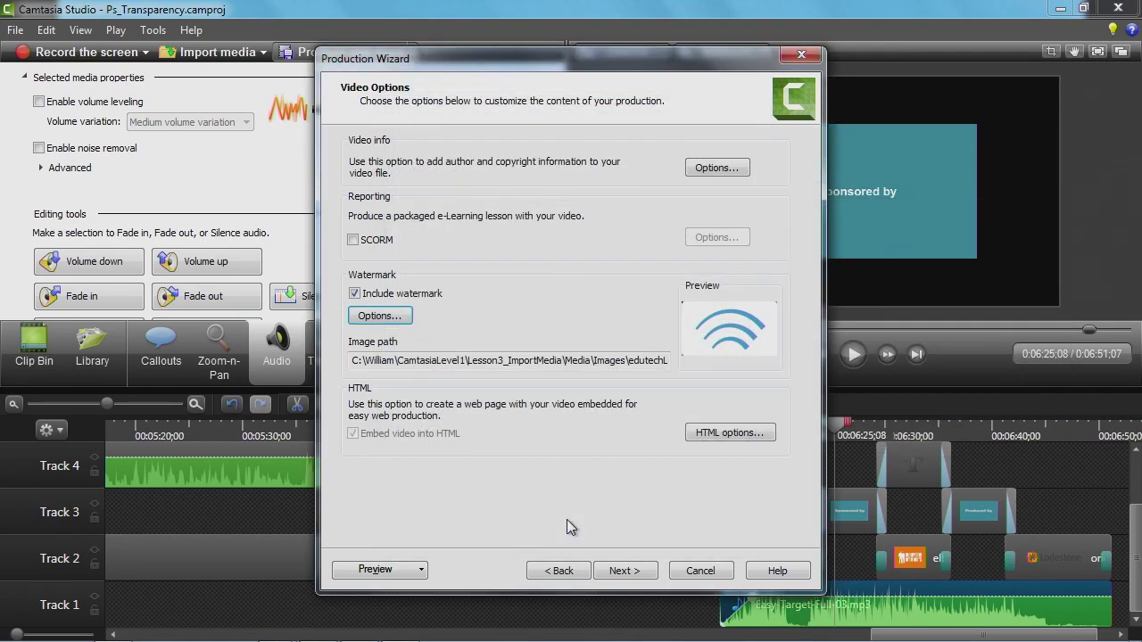
click(355, 293)
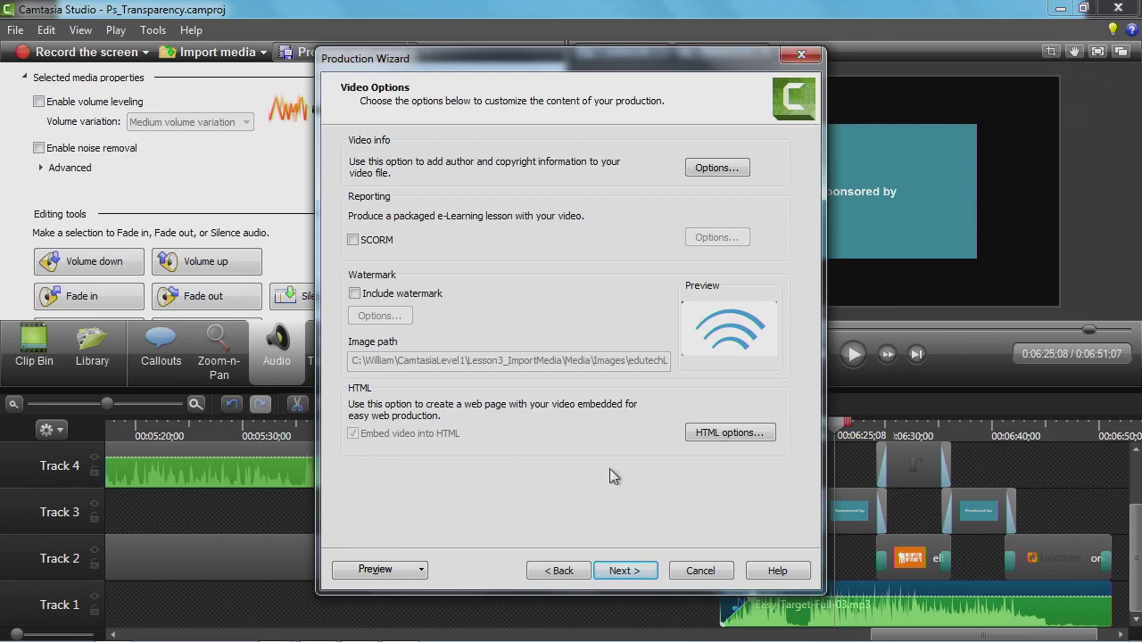
Set the HTML page title of the production to "Created by EduTech Live"
click(713, 435)
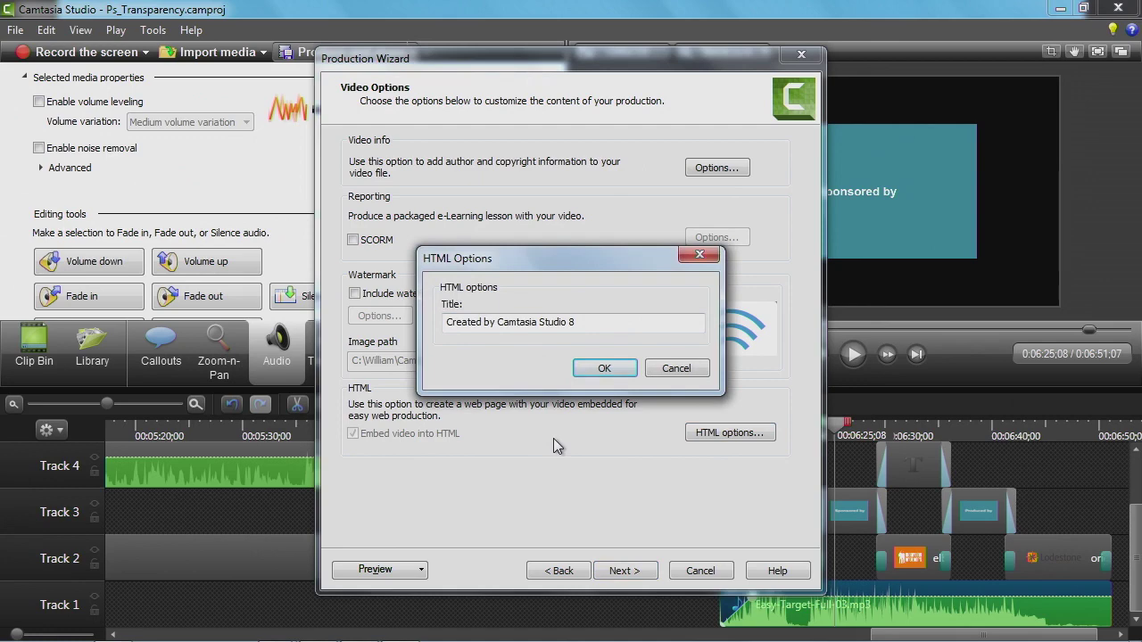
drag(594, 323, 369, 309)
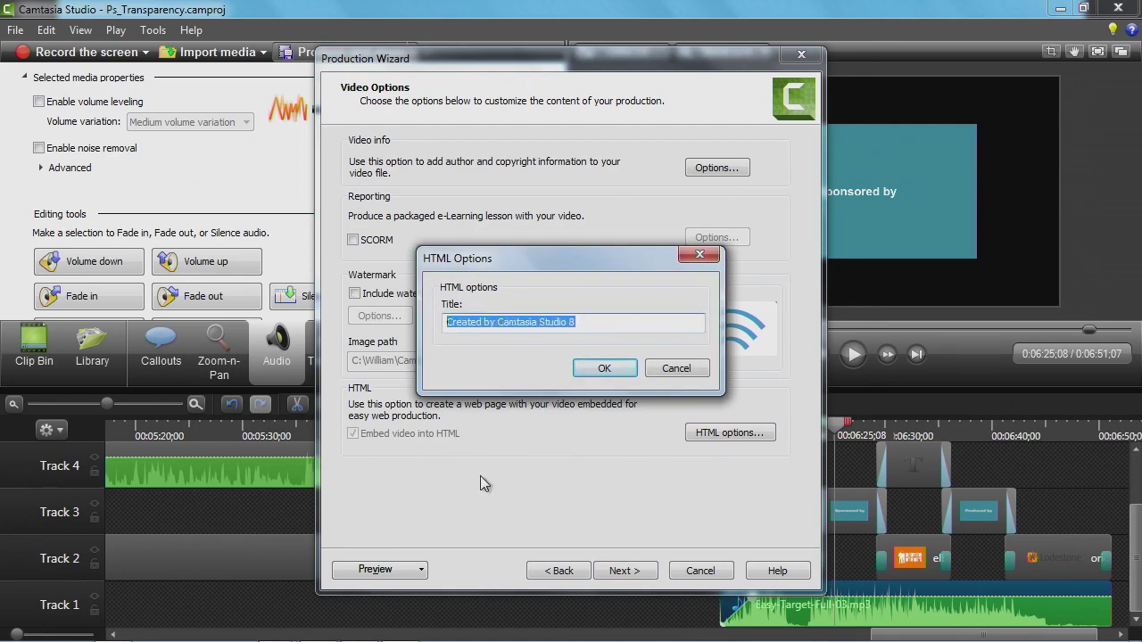
drag(581, 322, 509, 327)
text(E)
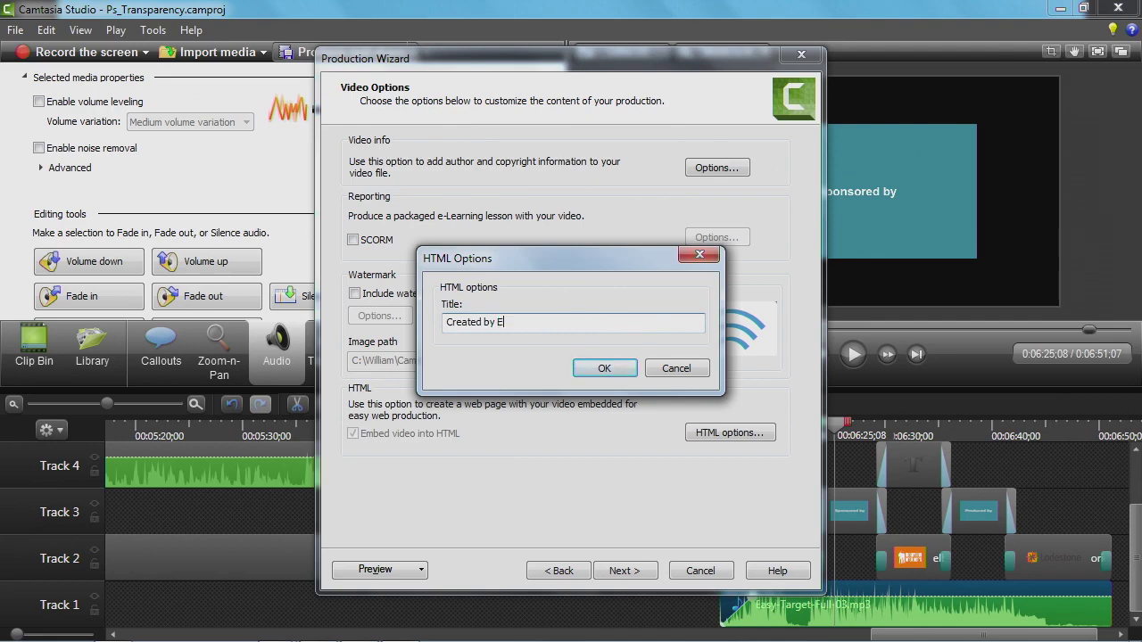
text(duTech Live)
click(604, 366)
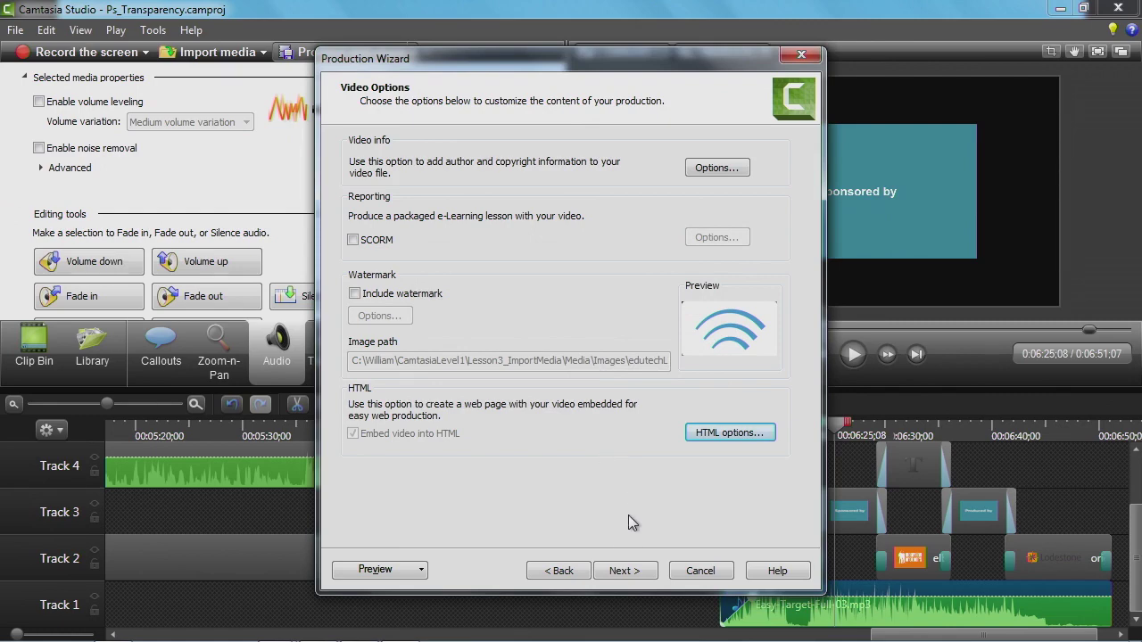
Set the output location to the CamtasiaLevel1\Lesson2_NewProject folder, keep the name Ps_Transparency, and produce the video
click(622, 571)
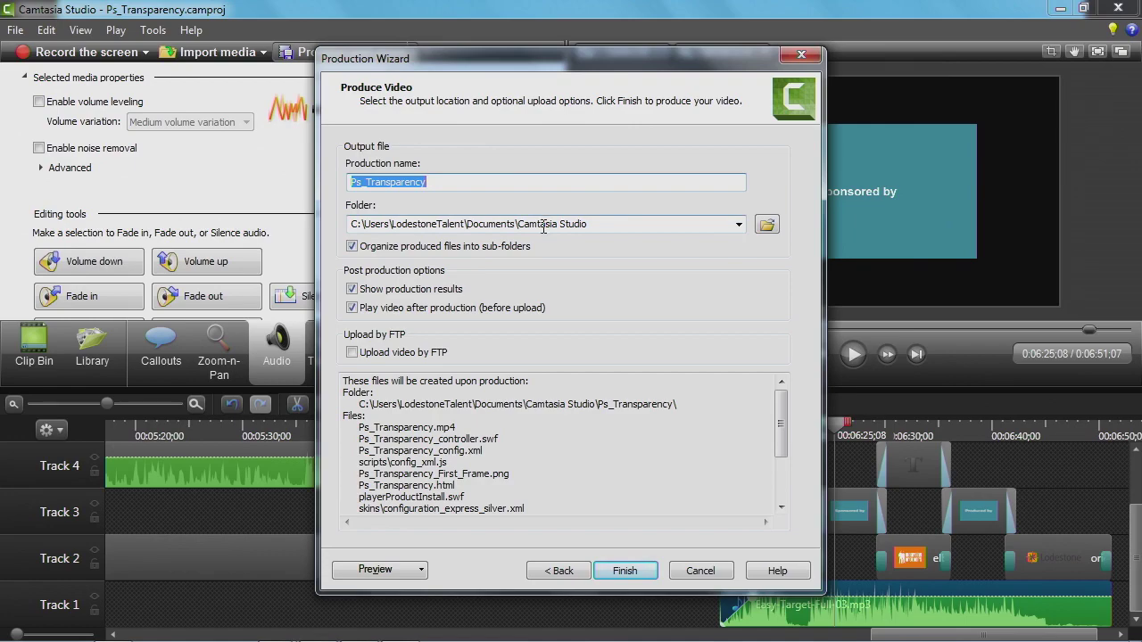
click(766, 224)
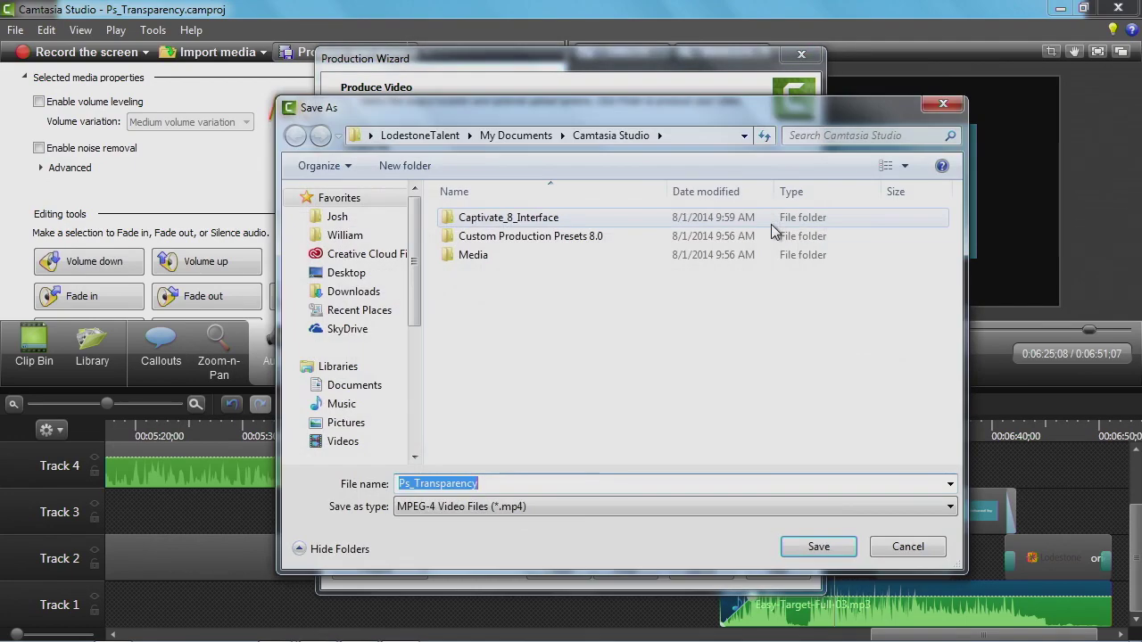
click(341, 235)
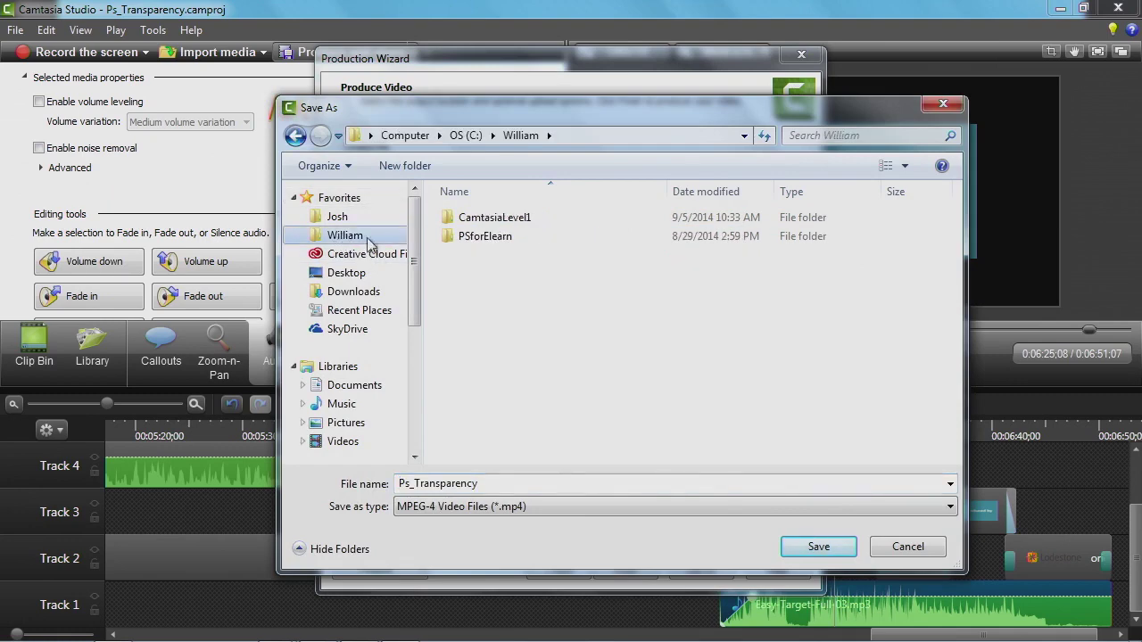
double_click(491, 223)
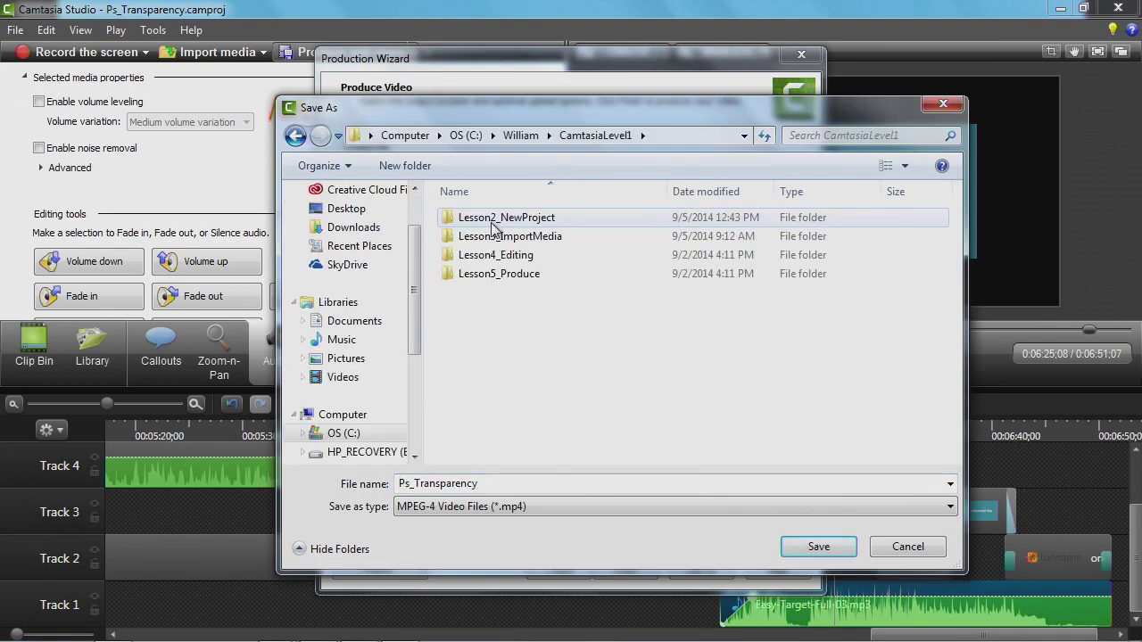
double_click(479, 223)
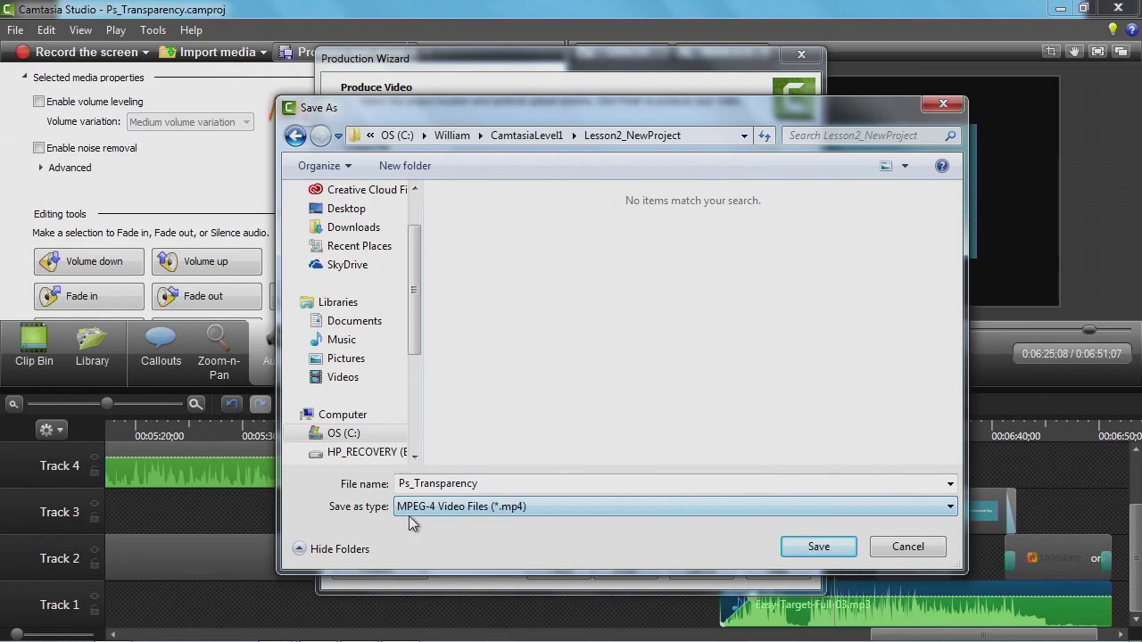
click(817, 546)
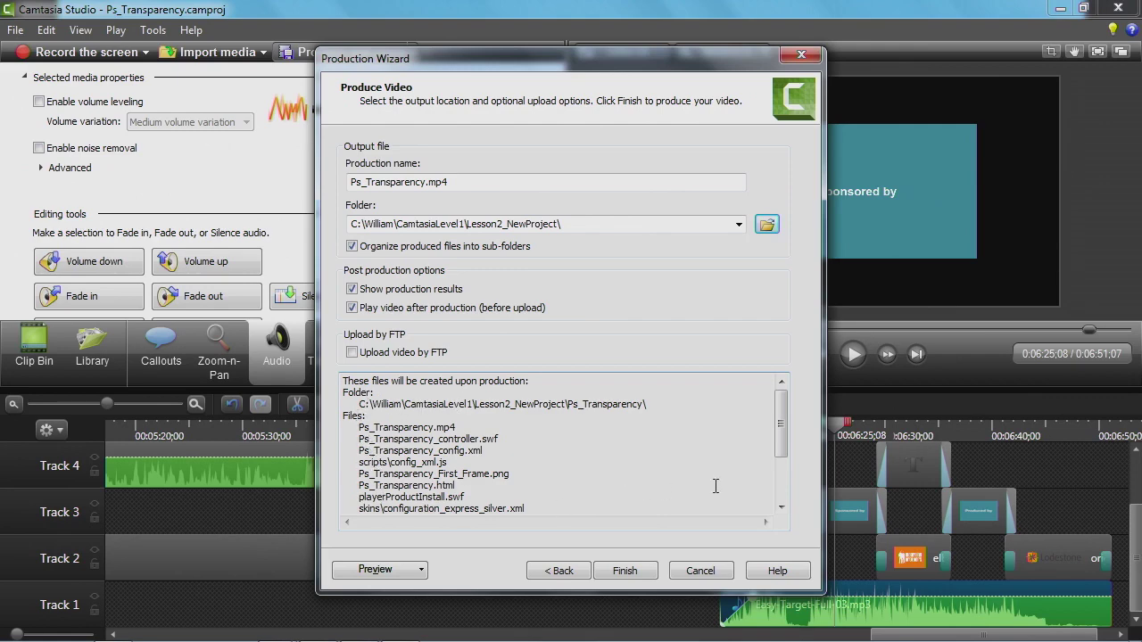
drag(779, 432, 798, 409)
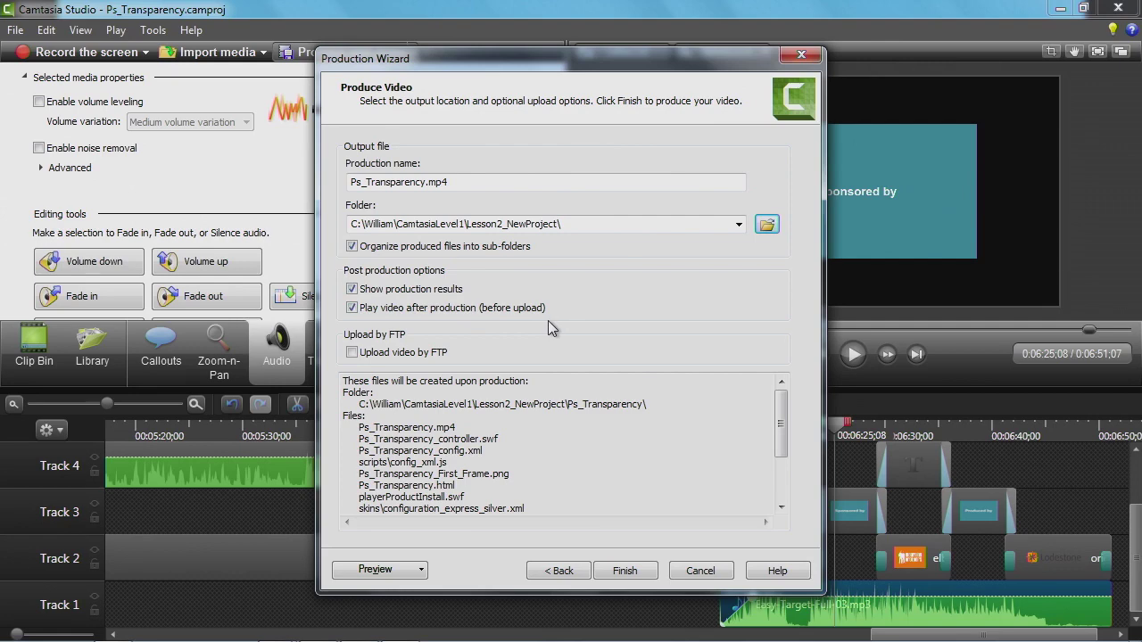
click(625, 571)
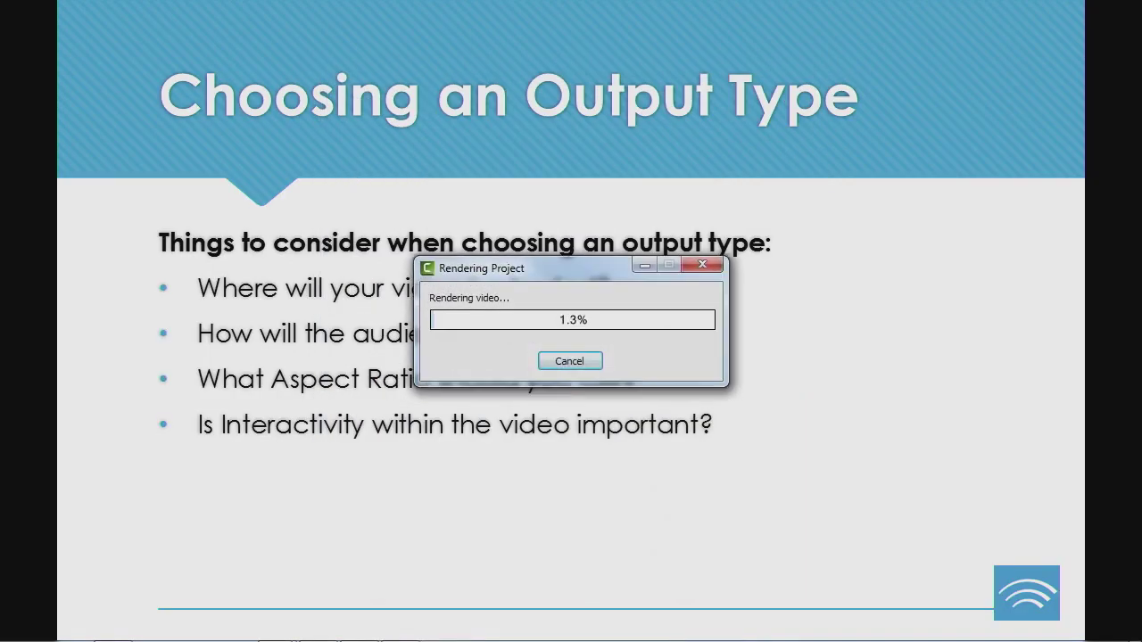
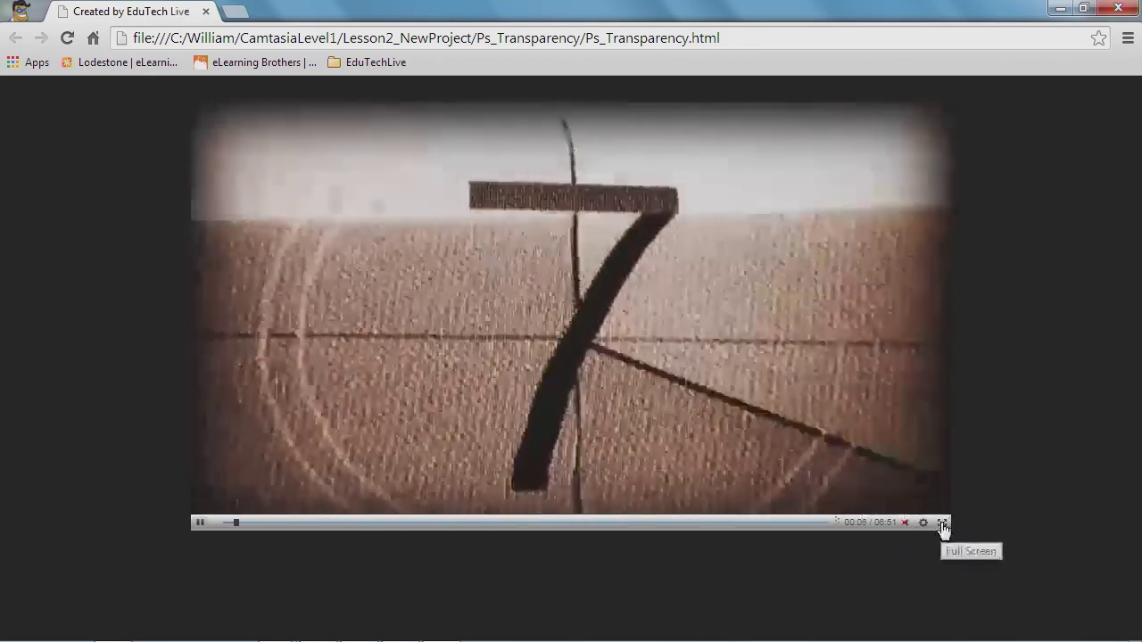
Check the produced video in the browser at several points of its playback, and close the browser
click(297, 524)
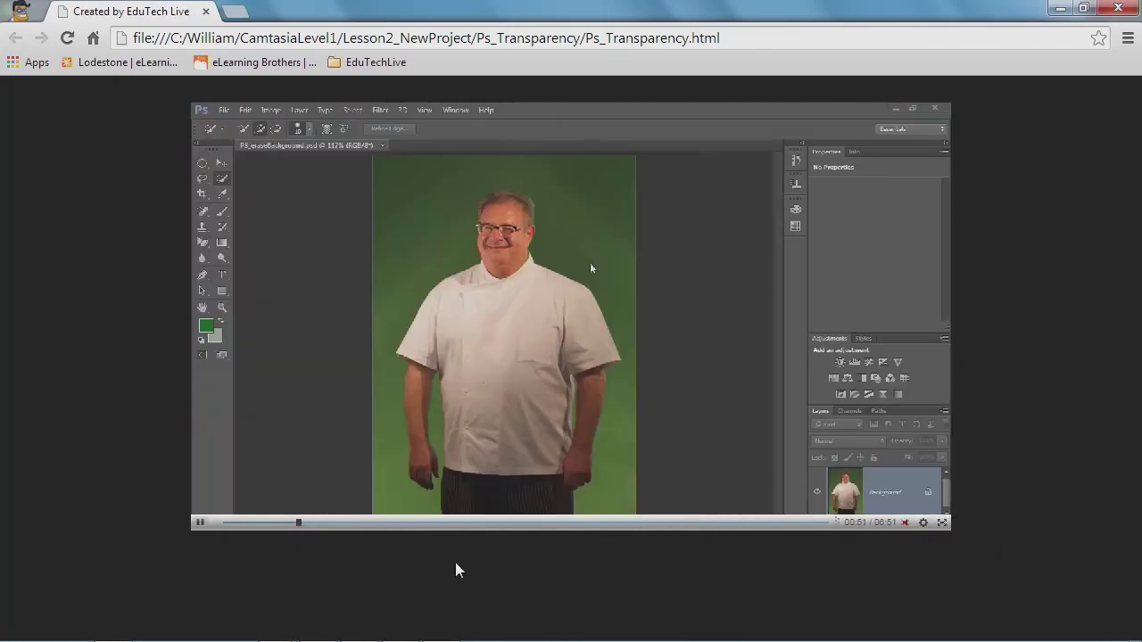
click(264, 524)
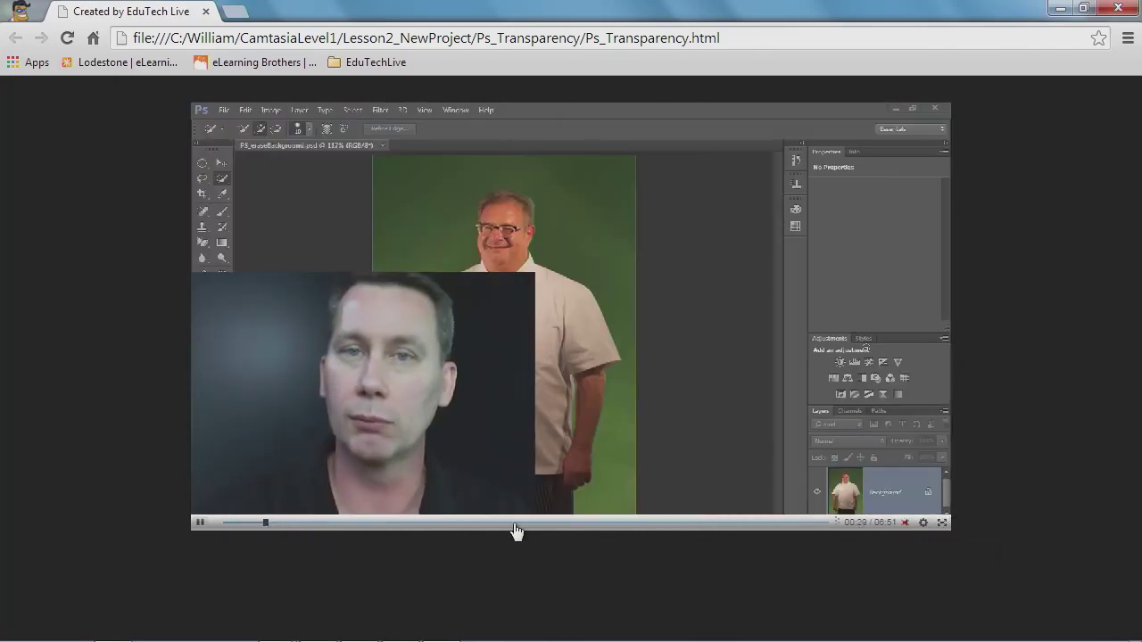
click(565, 525)
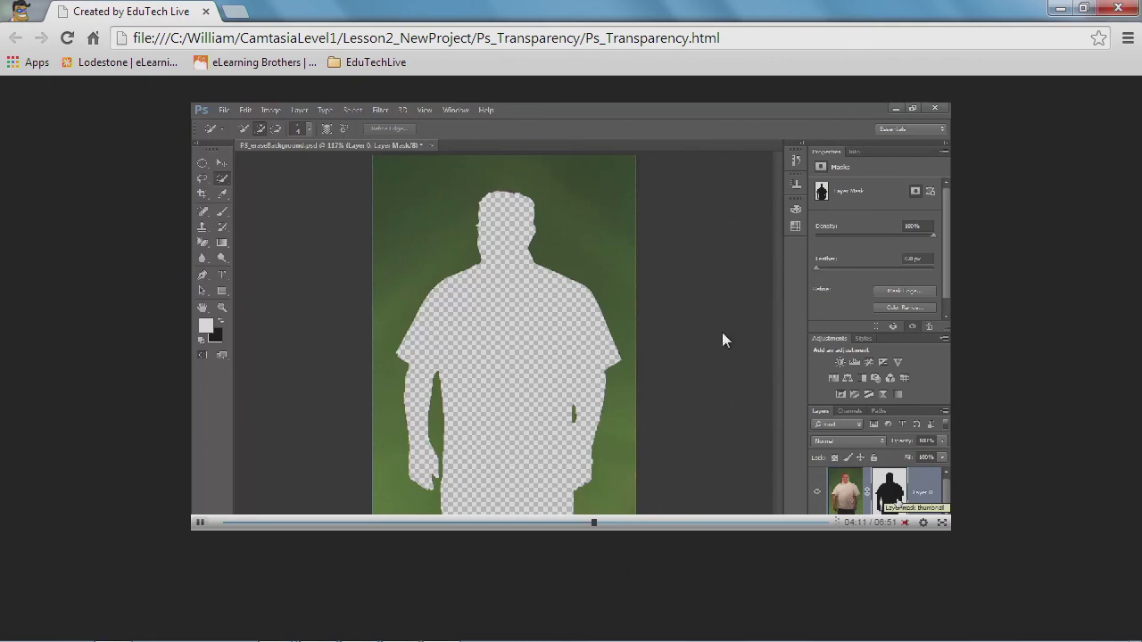
click(1118, 8)
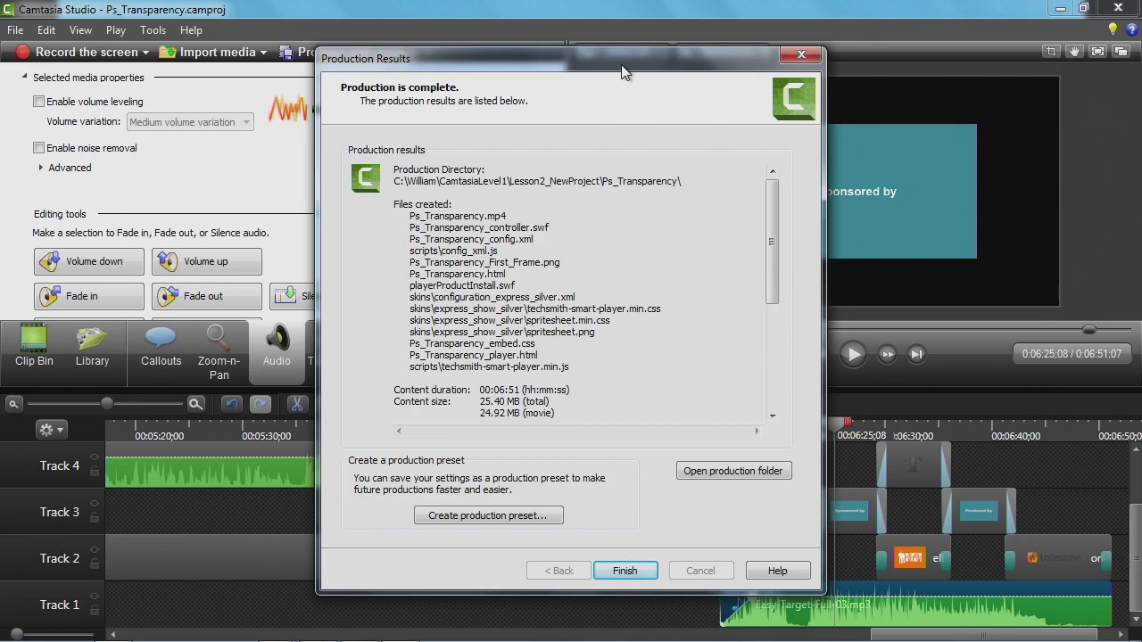
Review the full production results and inspect the Ps_Transparency MP4 video file in the production folder, closing the folder when done
drag(779, 256, 774, 303)
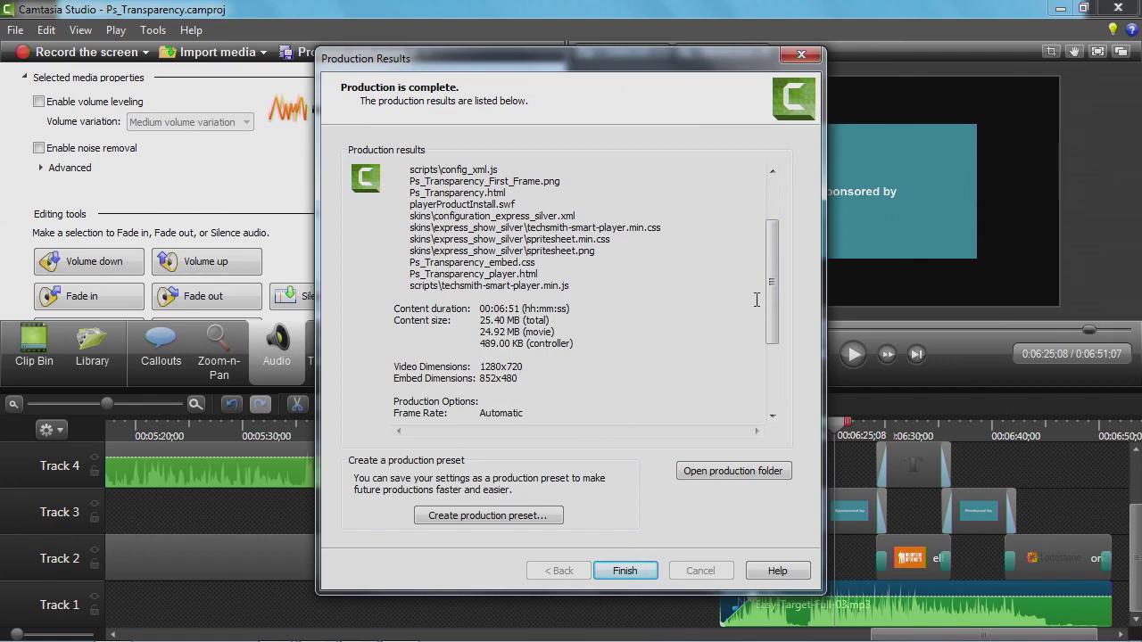
drag(769, 273, 771, 344)
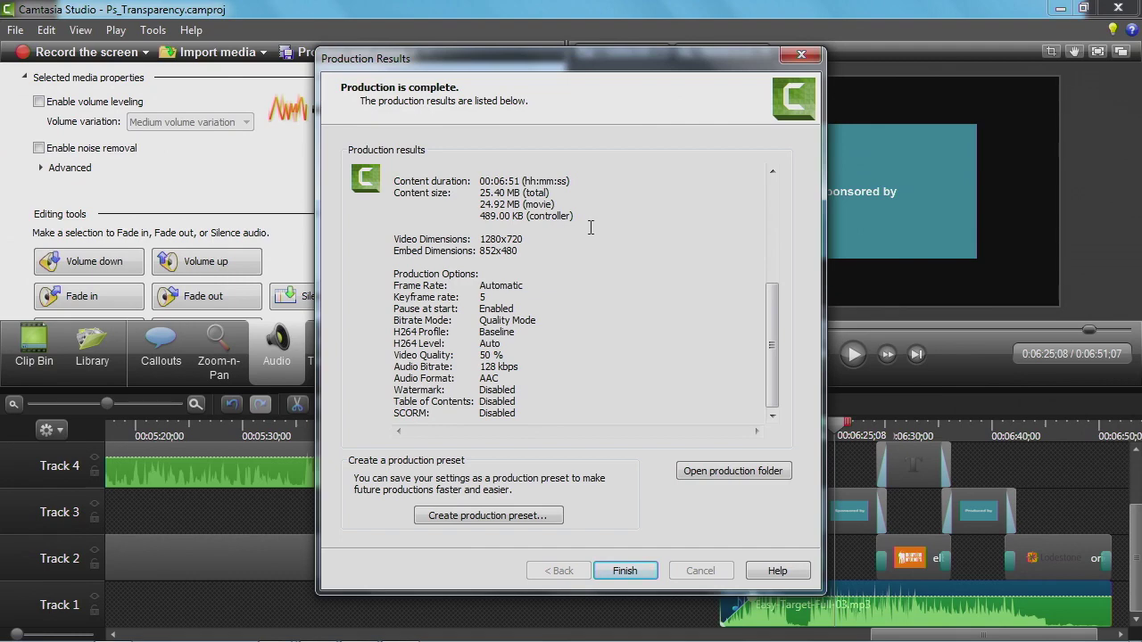
click(730, 473)
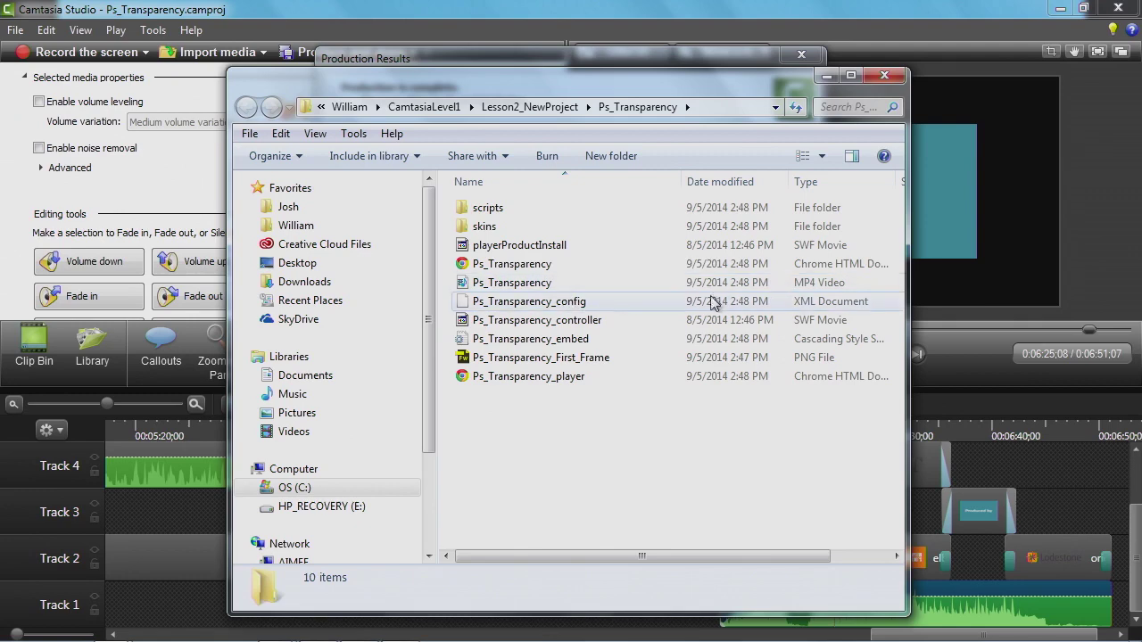
click(535, 285)
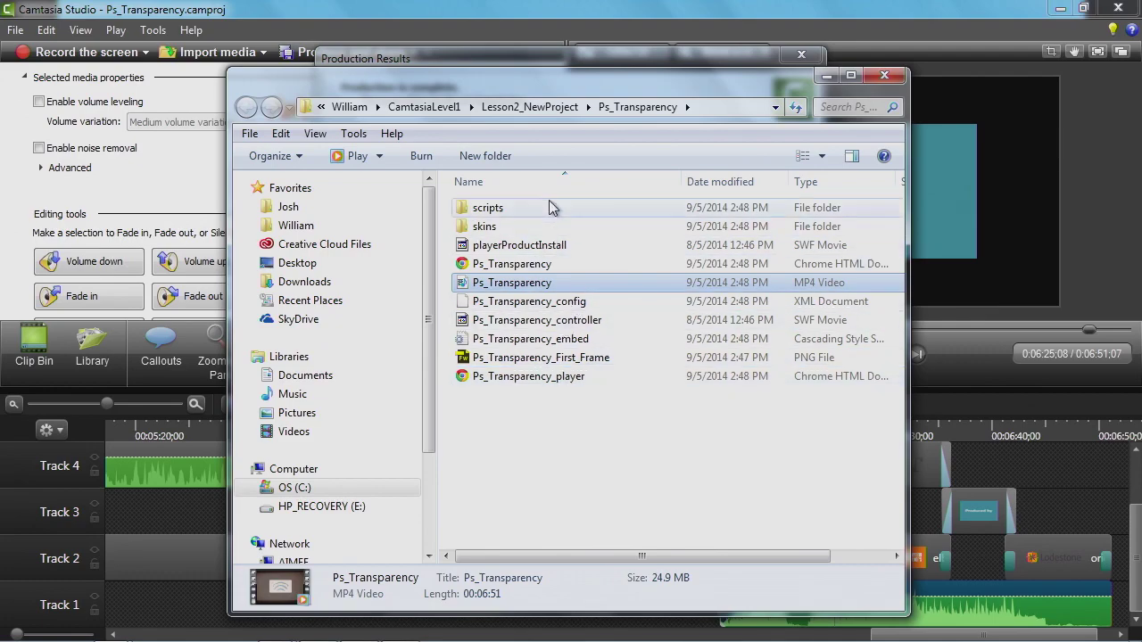
click(870, 75)
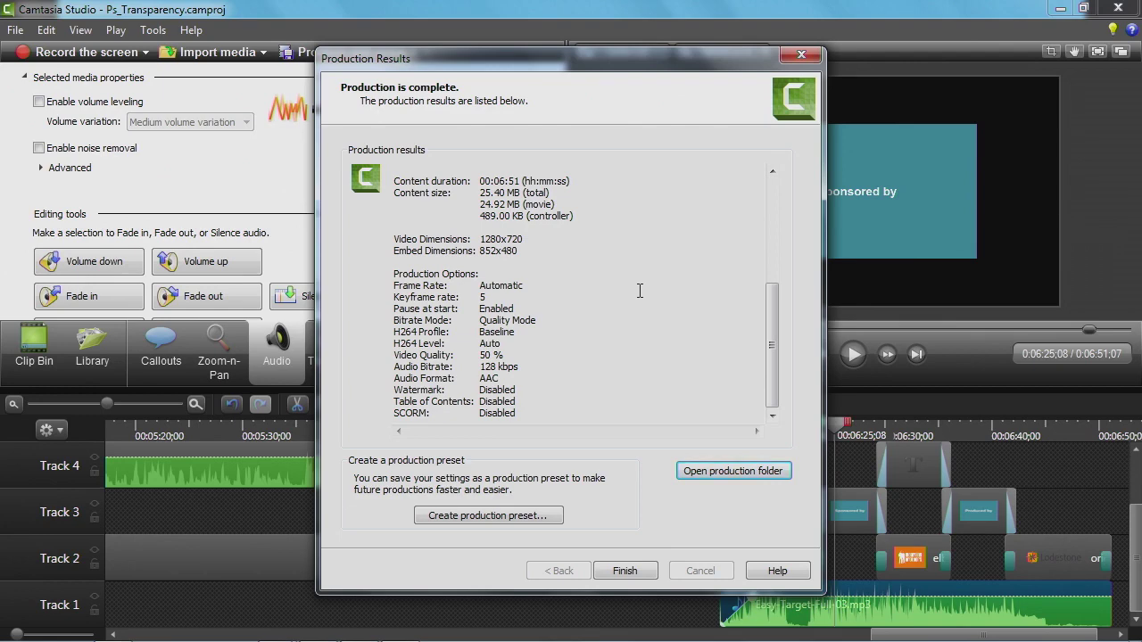
Save the production settings as a preset named with the author's first name plus "sVideoOutput", without a description, and finish the production
click(476, 517)
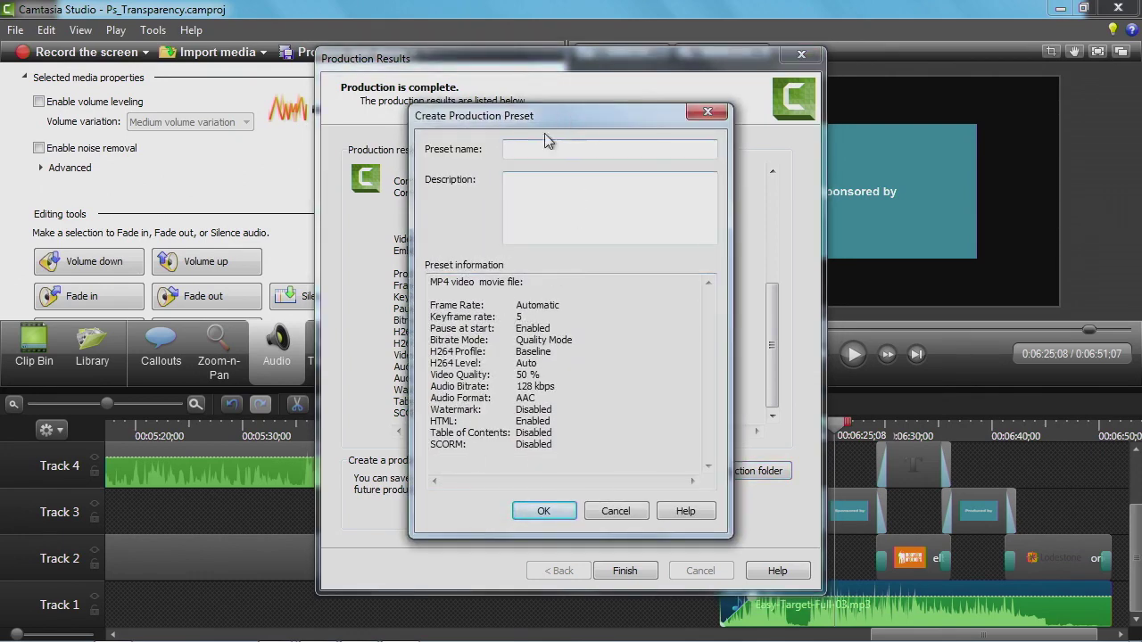
text(William)
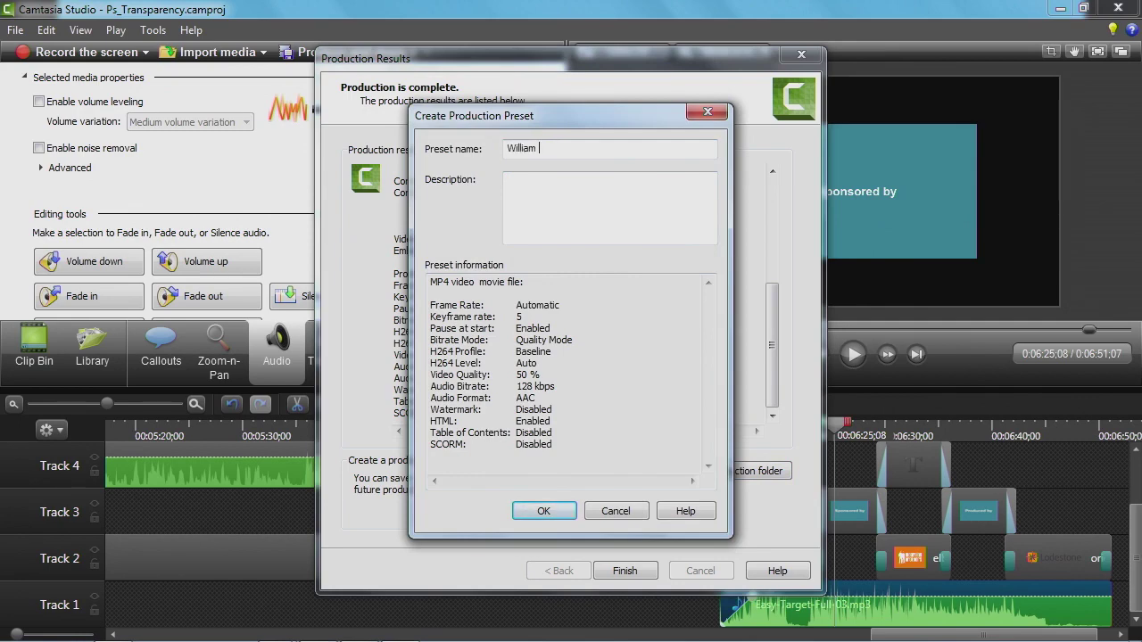
text(sVideoOutput)
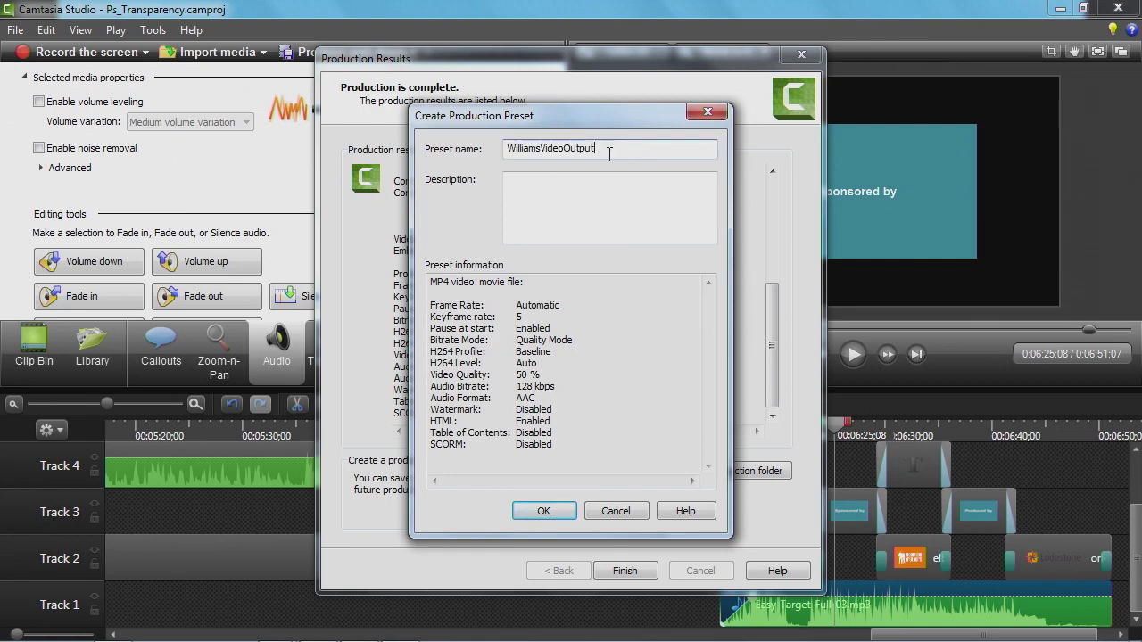
click(539, 189)
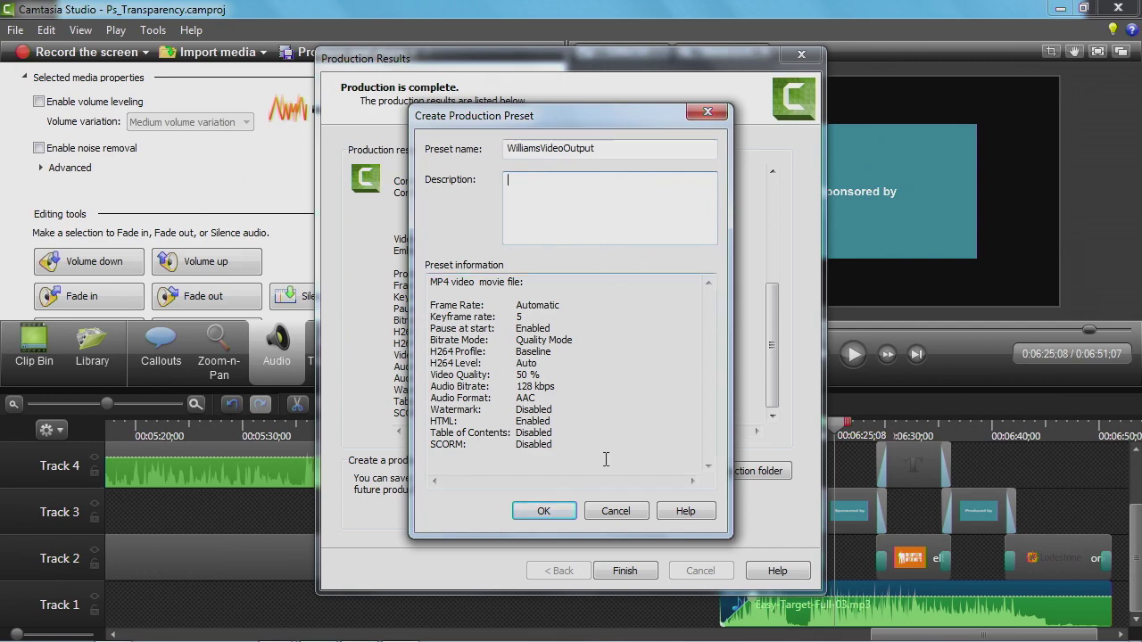
click(567, 516)
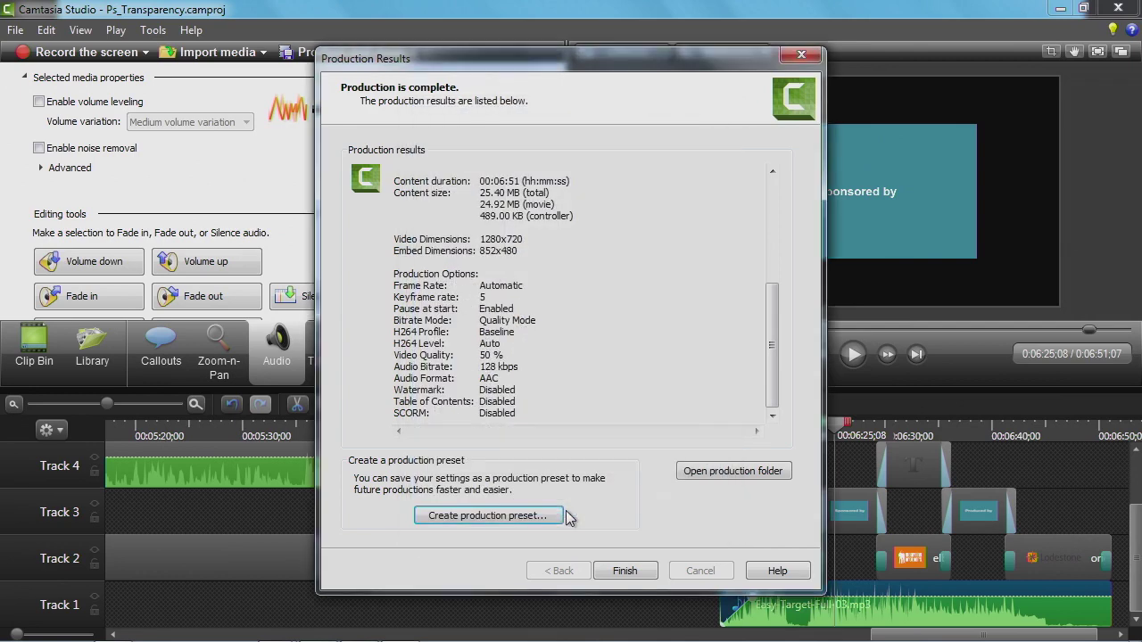
click(631, 569)
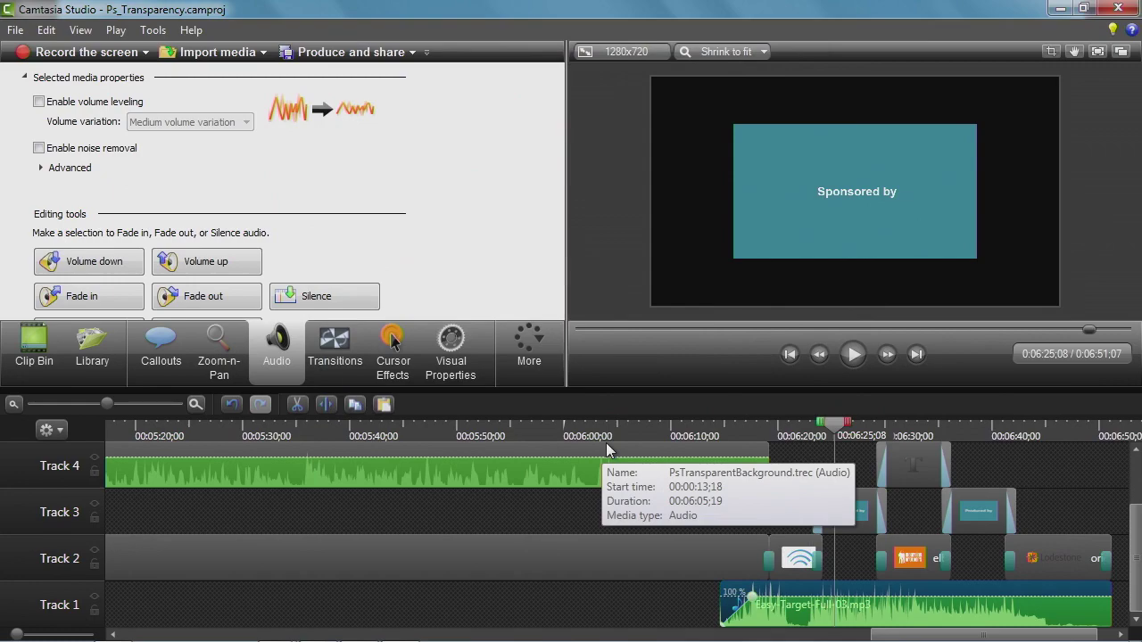
Check the Production Wizard's list of production settings for the custom preset, and cancel the wizard
click(357, 65)
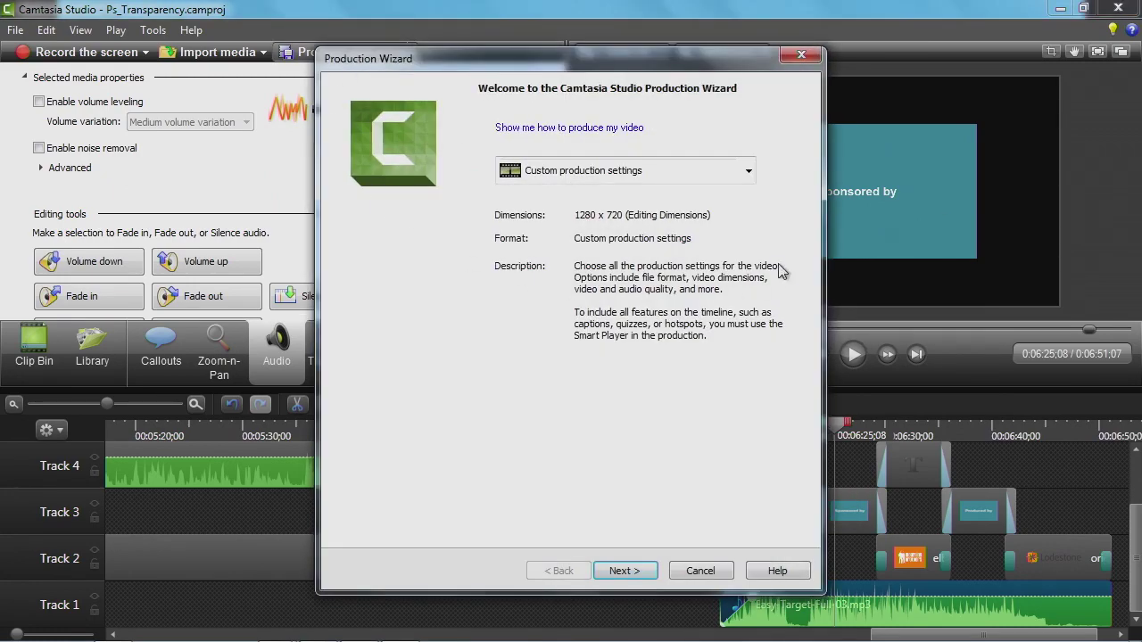
click(749, 171)
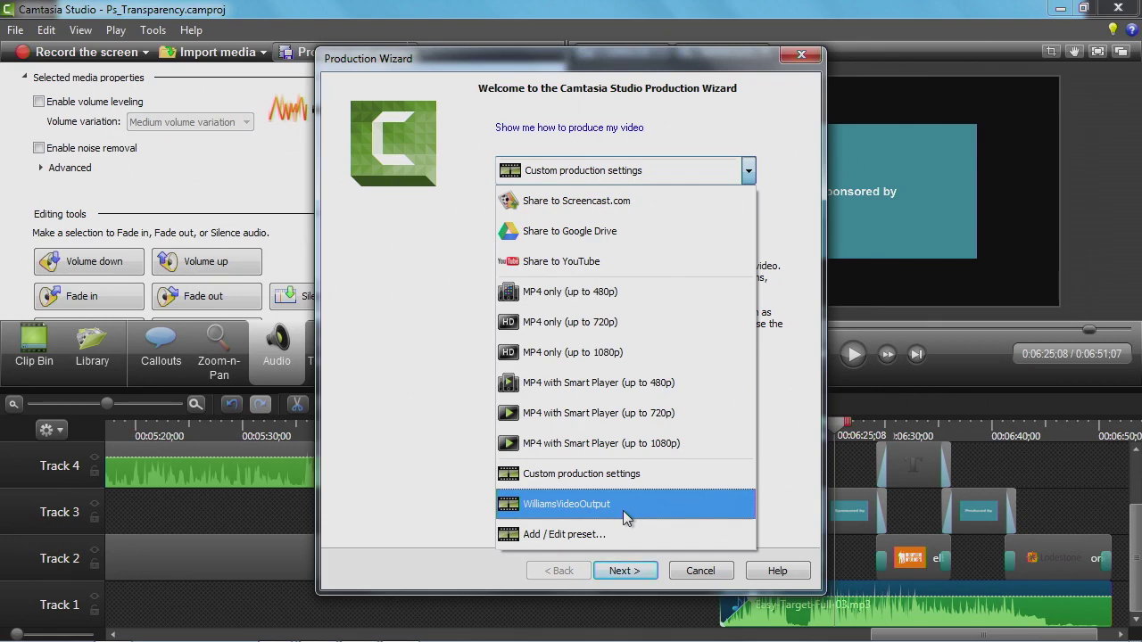
click(706, 573)
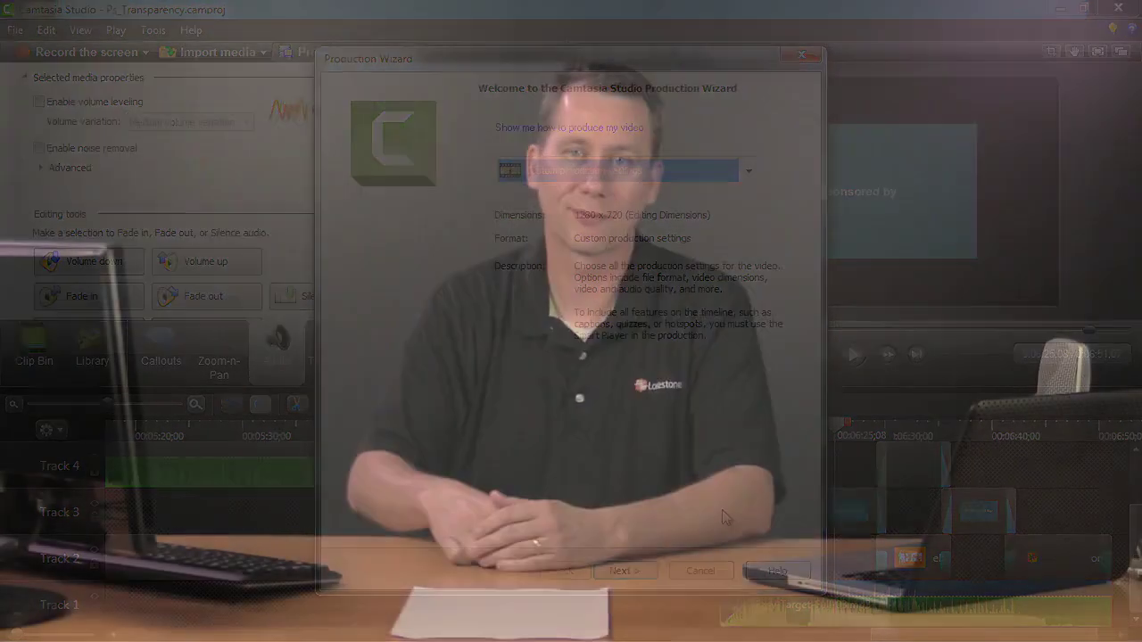